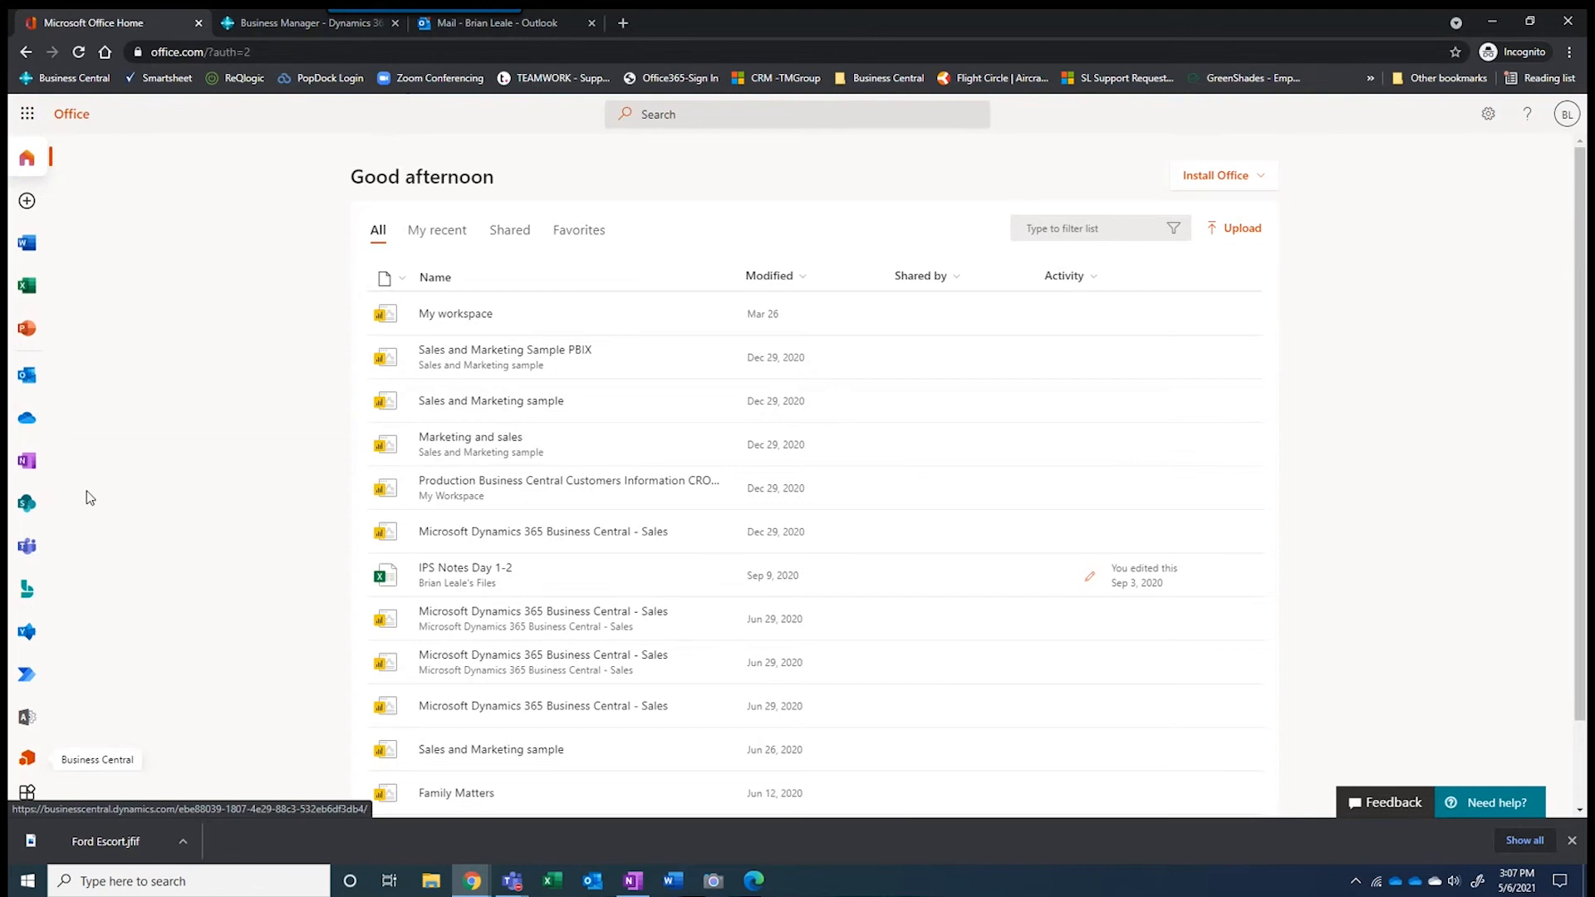
# Switch to the Business Central tab and open My Settings
pyautogui.click(313, 26)
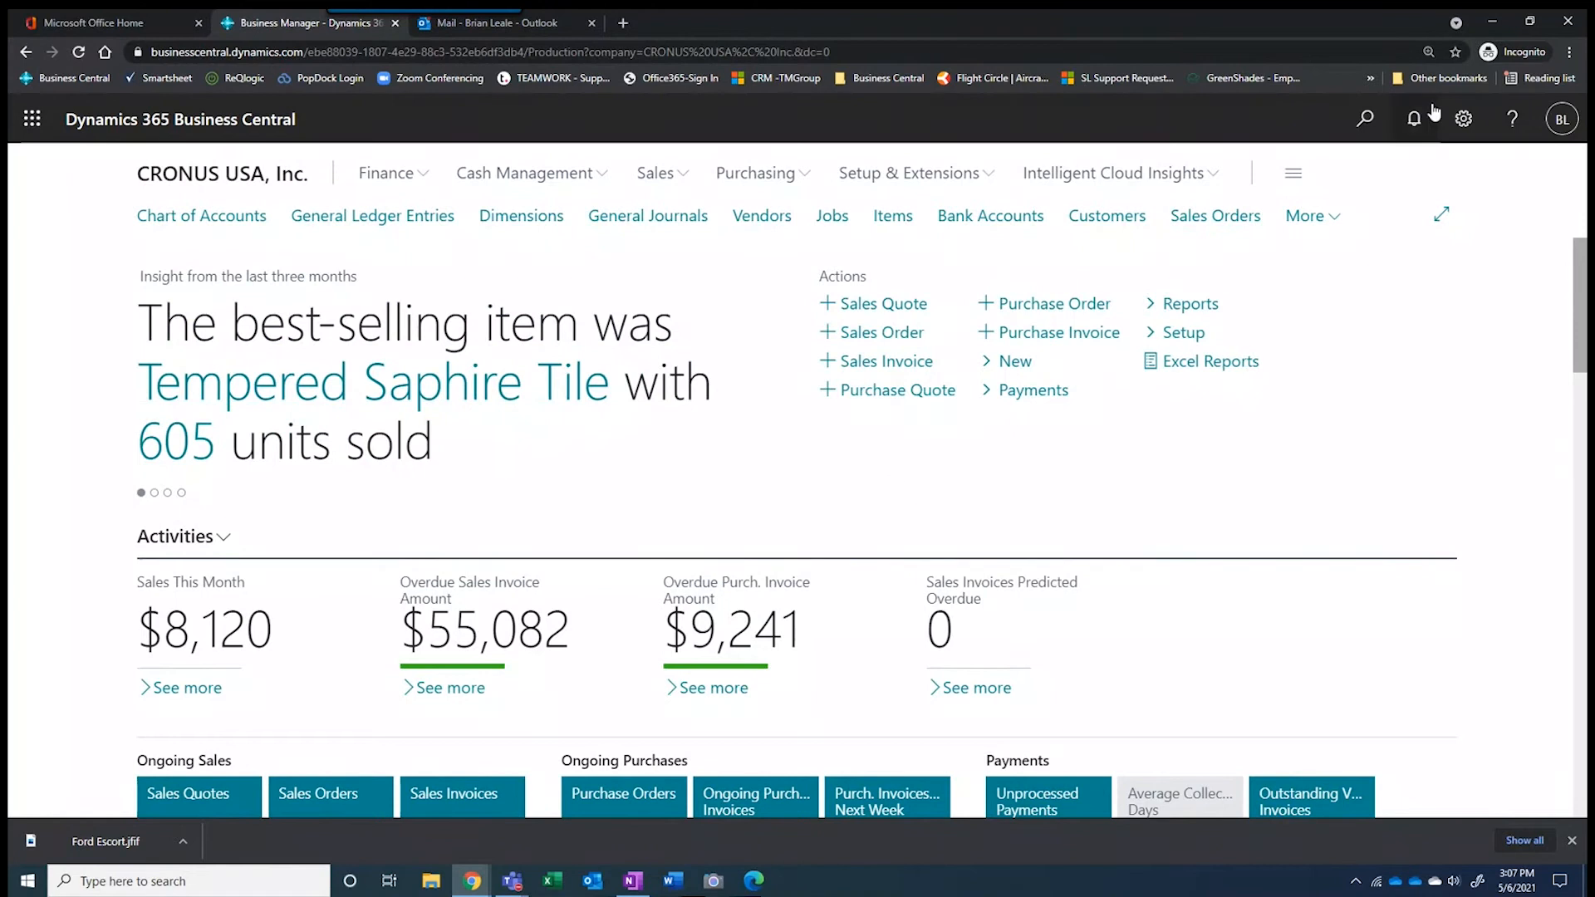
pyautogui.click(1464, 121)
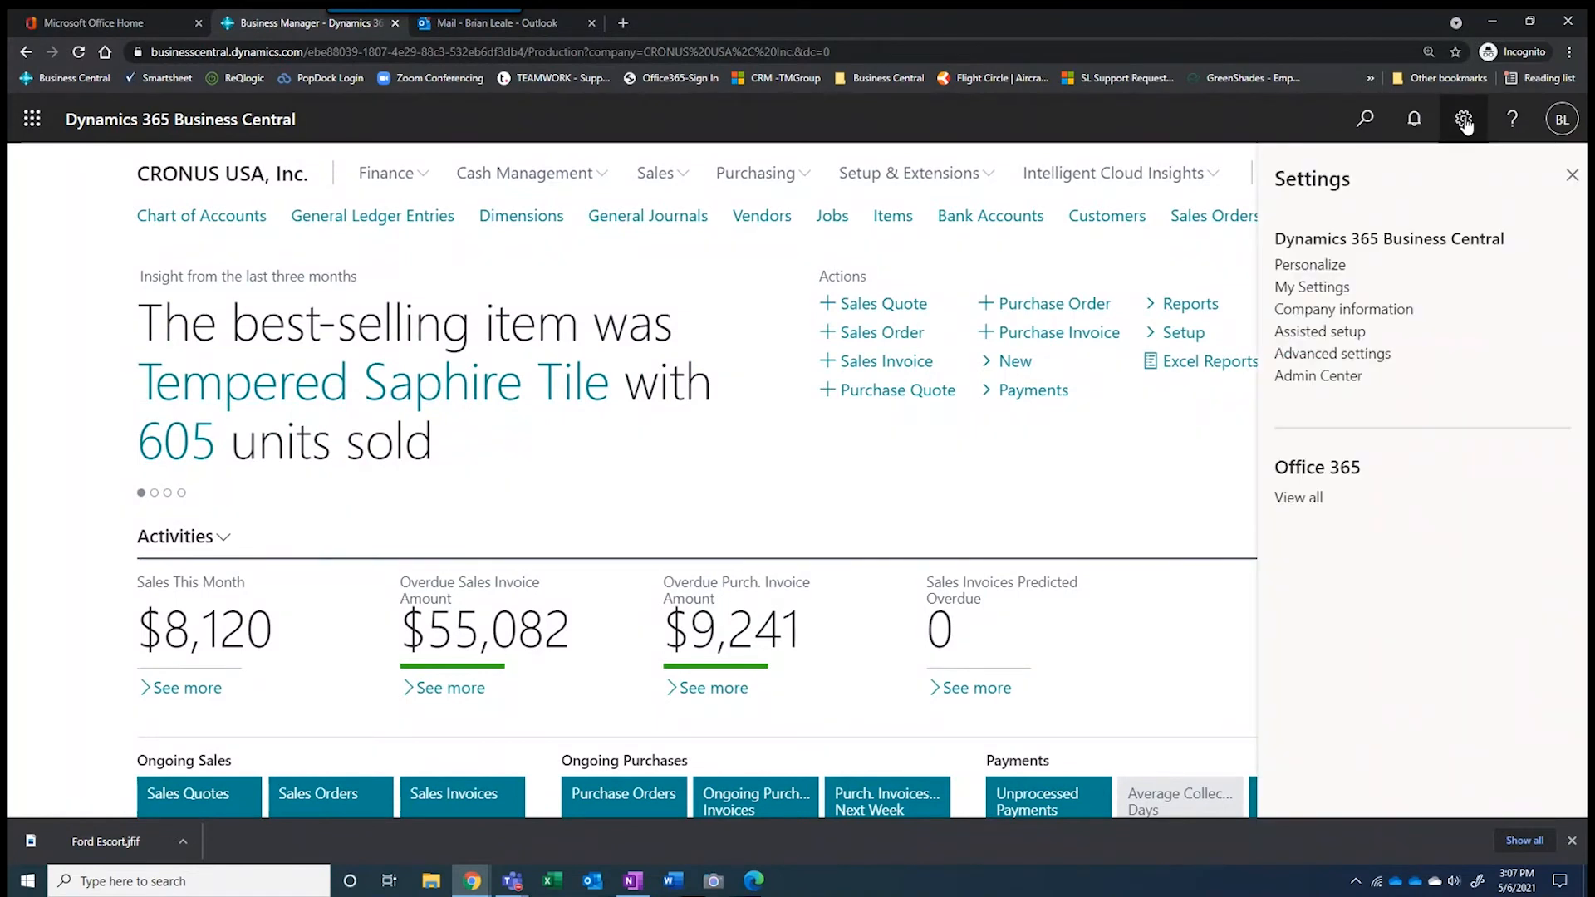
pyautogui.click(1325, 288)
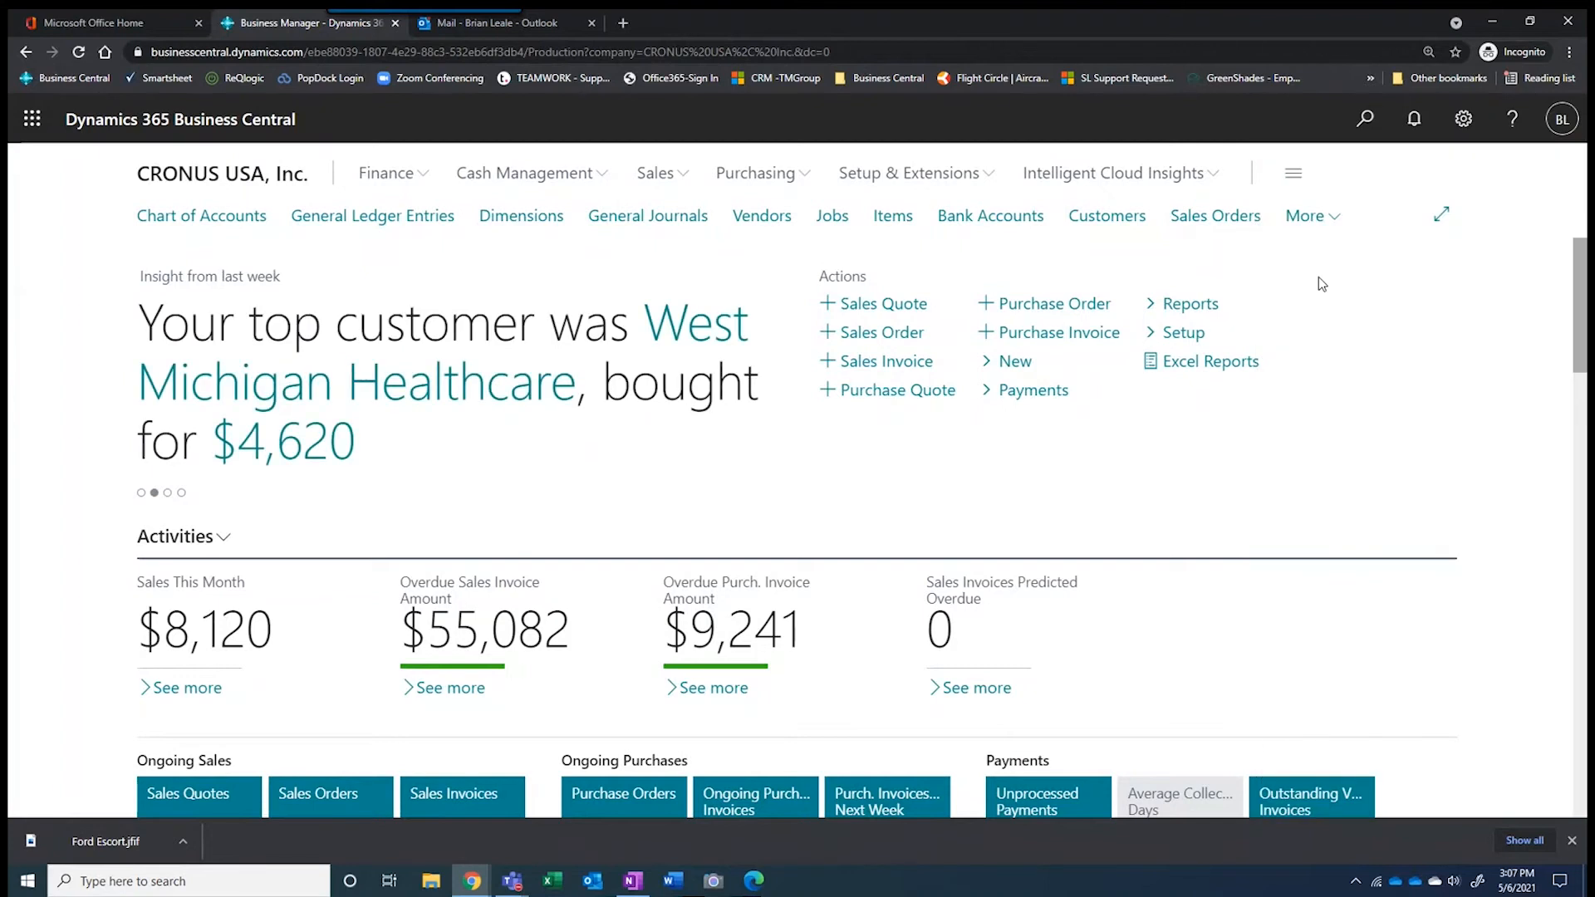
pyautogui.click(892, 302)
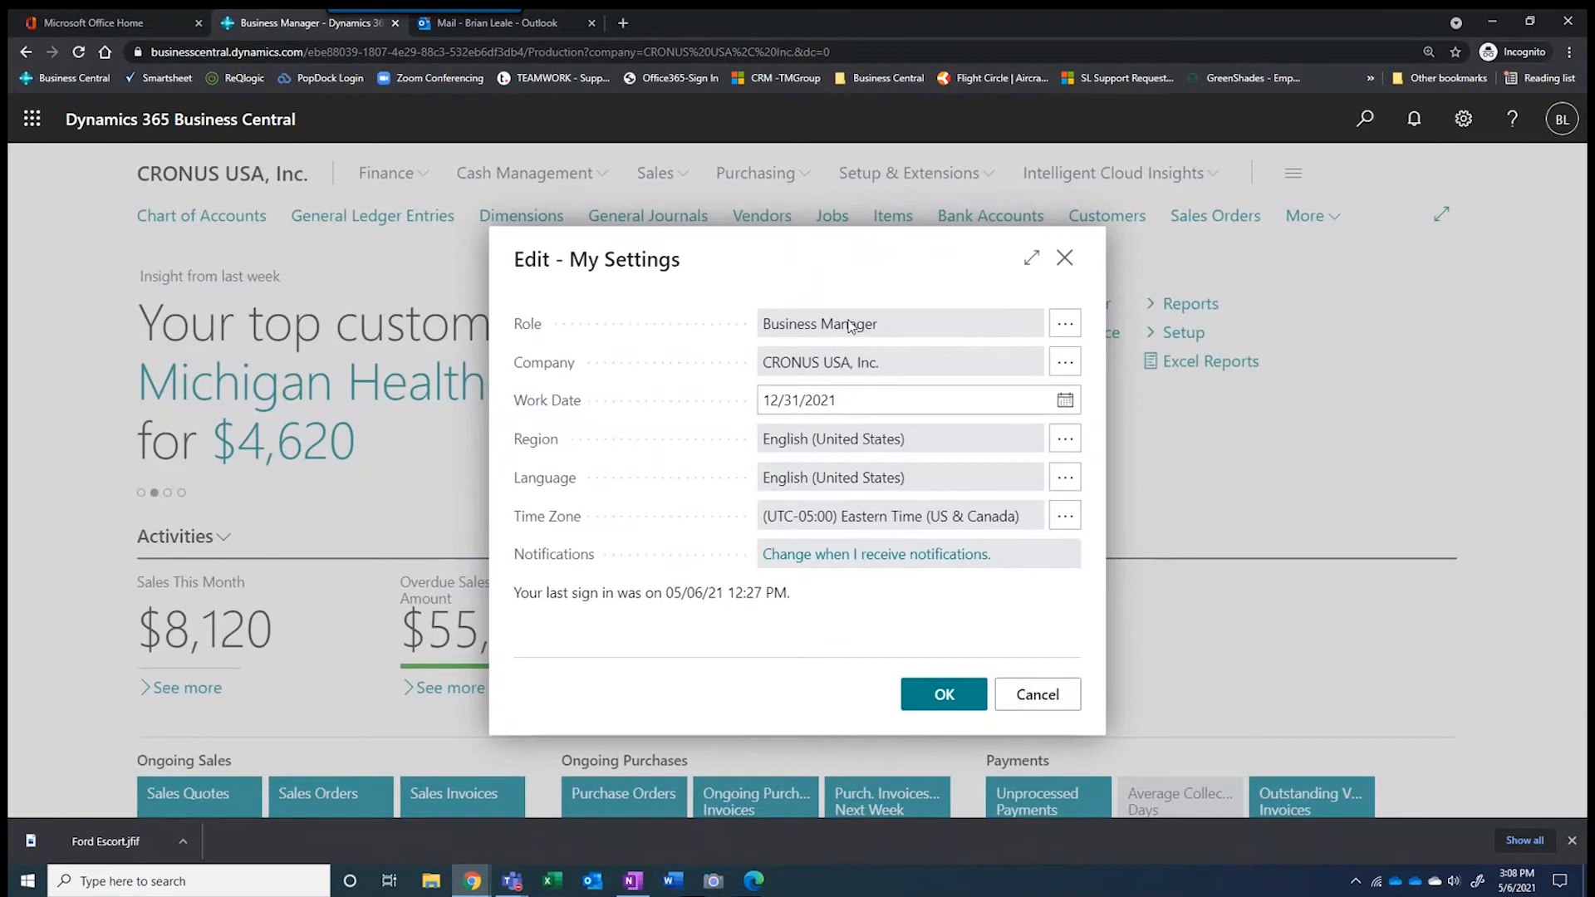
# Look through the roles available for the user profile, then leave the list without choosing a different one
pyautogui.click(1070, 324)
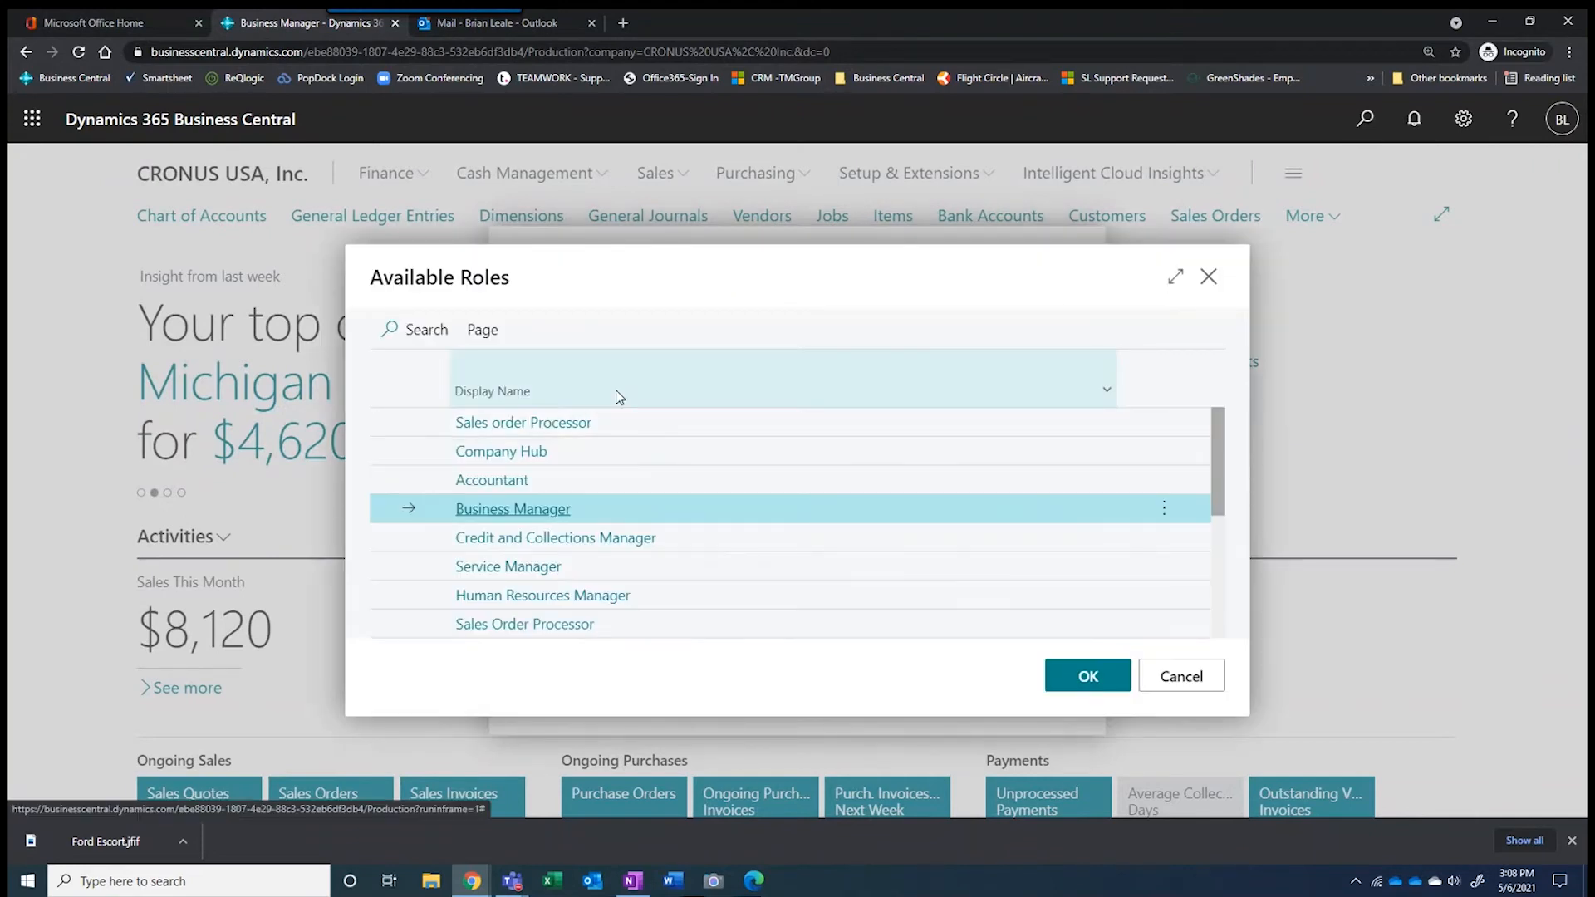
pyautogui.scroll(-2, 623, 498)
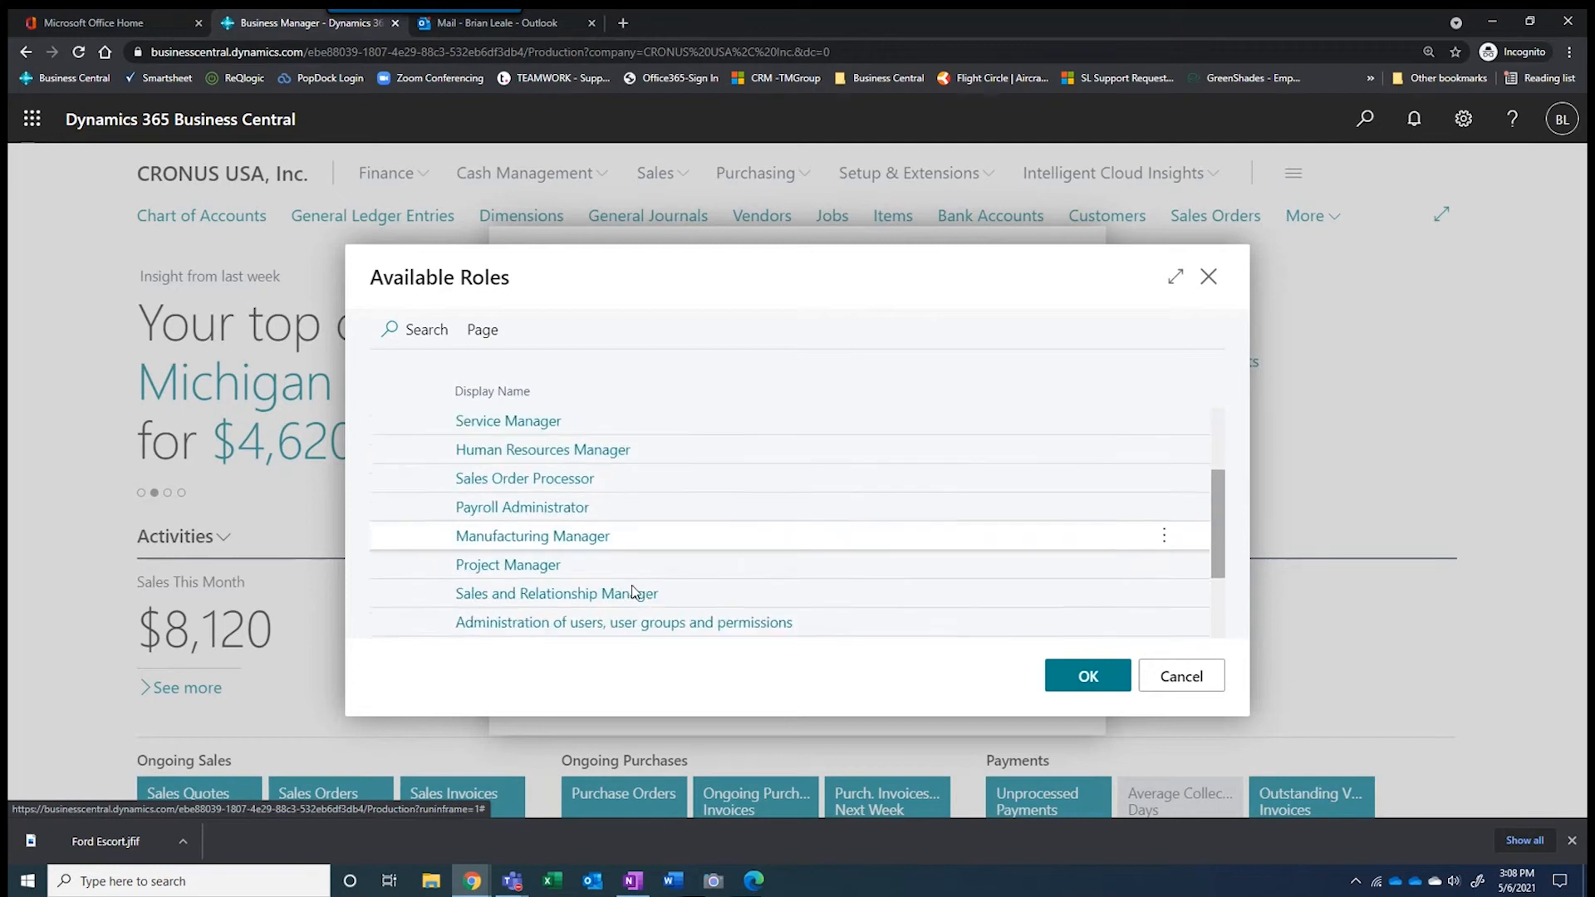
pyautogui.scroll(-1, 636, 593)
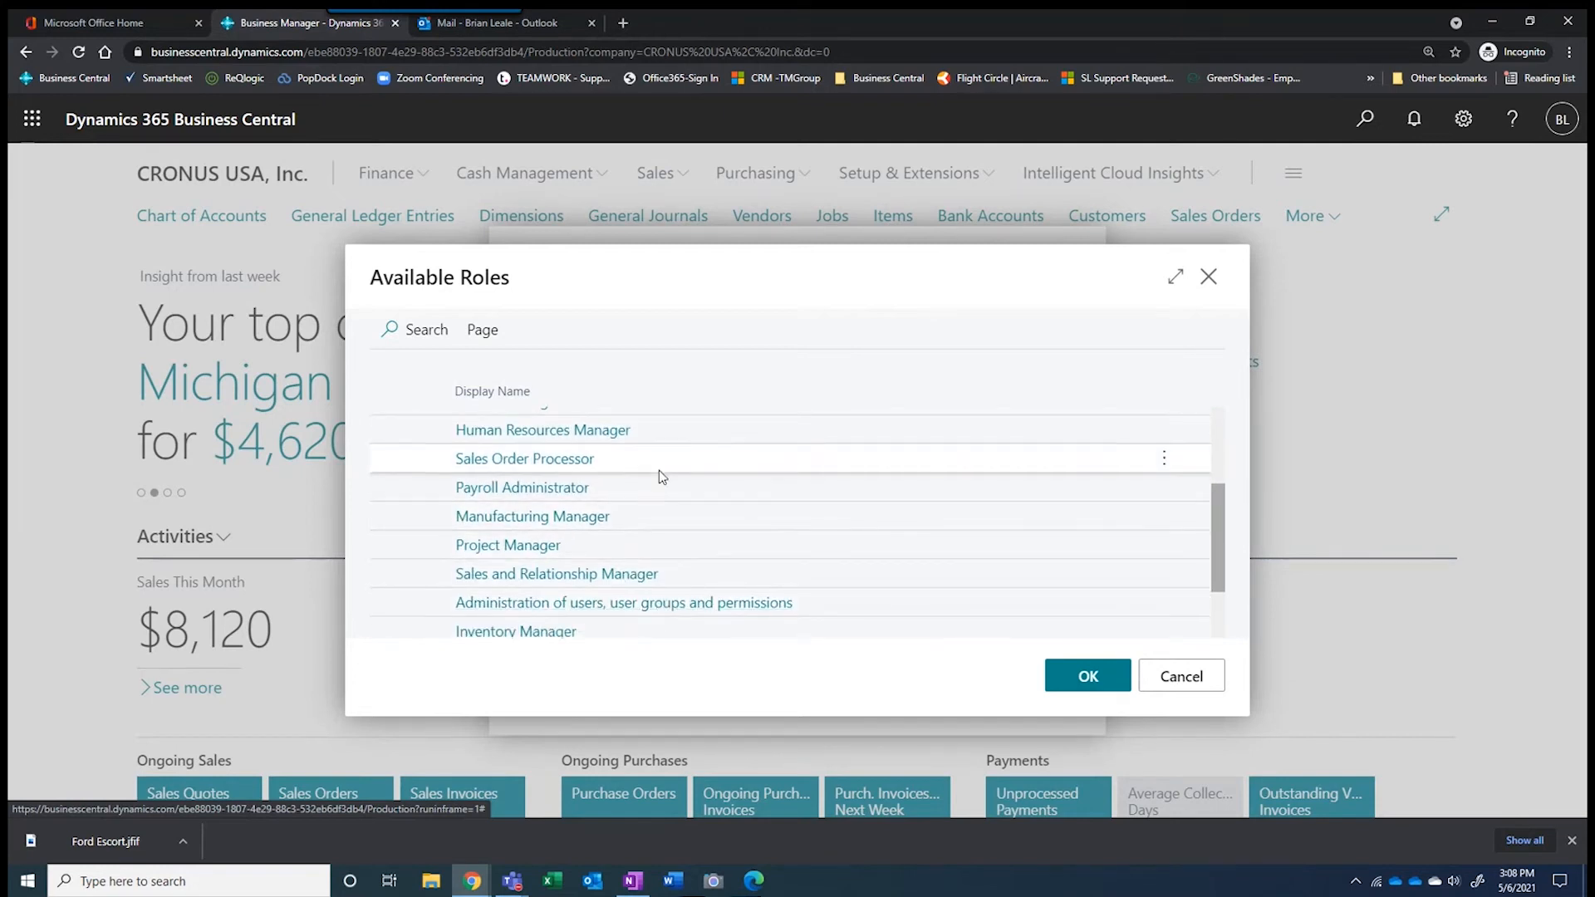
pyautogui.scroll(-1, 656, 498)
pyautogui.scroll(2, 651, 540)
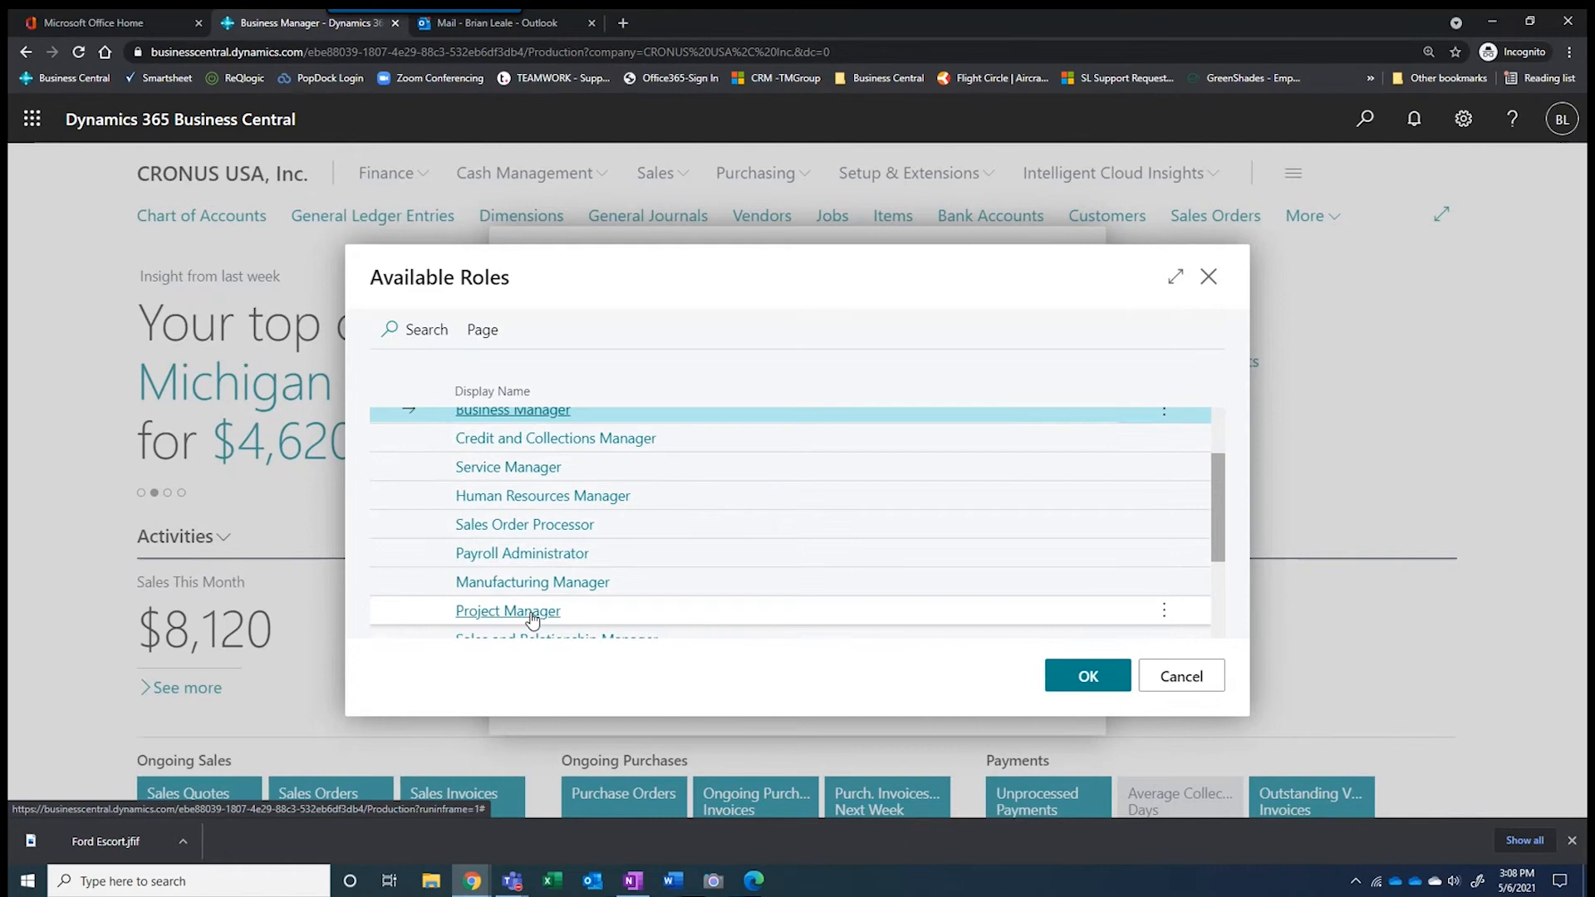
pyautogui.scroll(1, 507, 582)
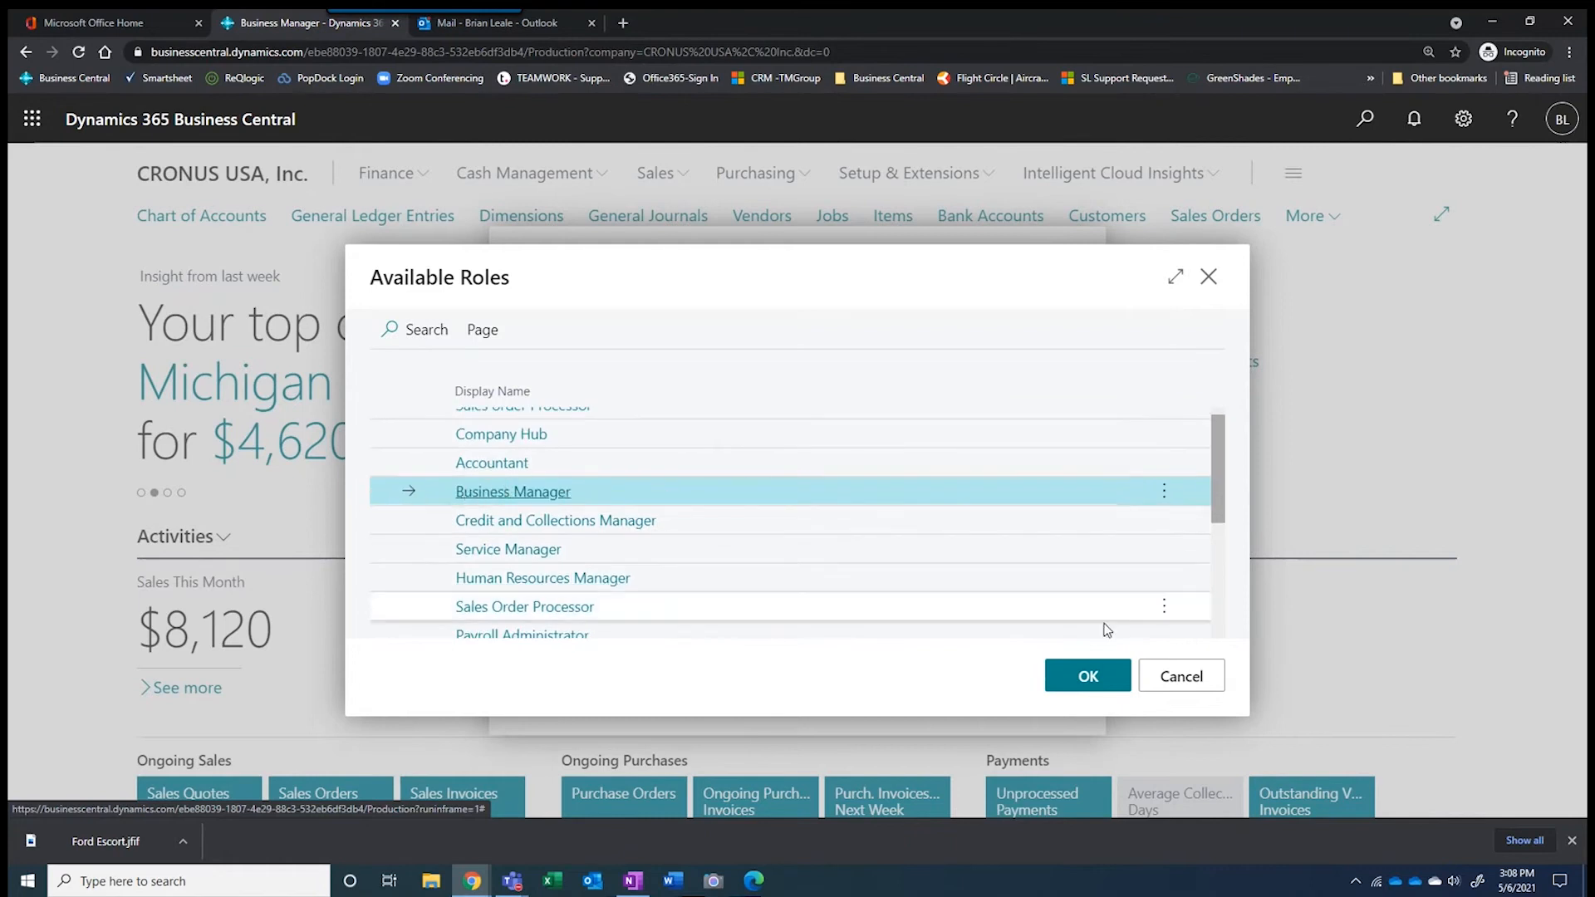
pyautogui.click(1191, 677)
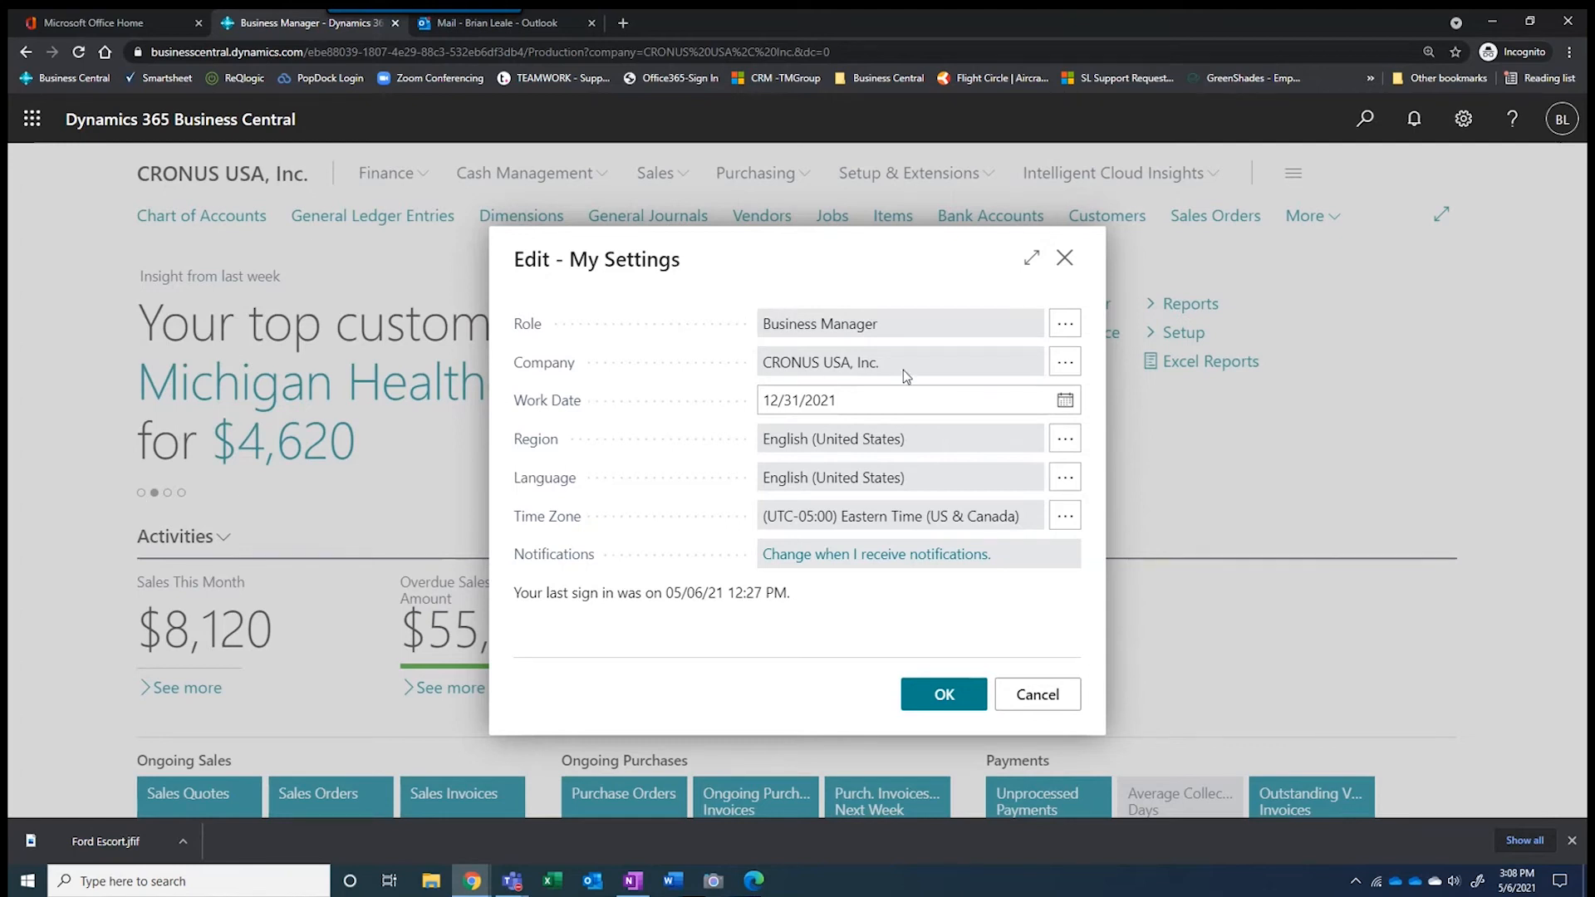
# View the allowed companies in My Settings, then exit both the list and the settings without changes
pyautogui.click(1065, 363)
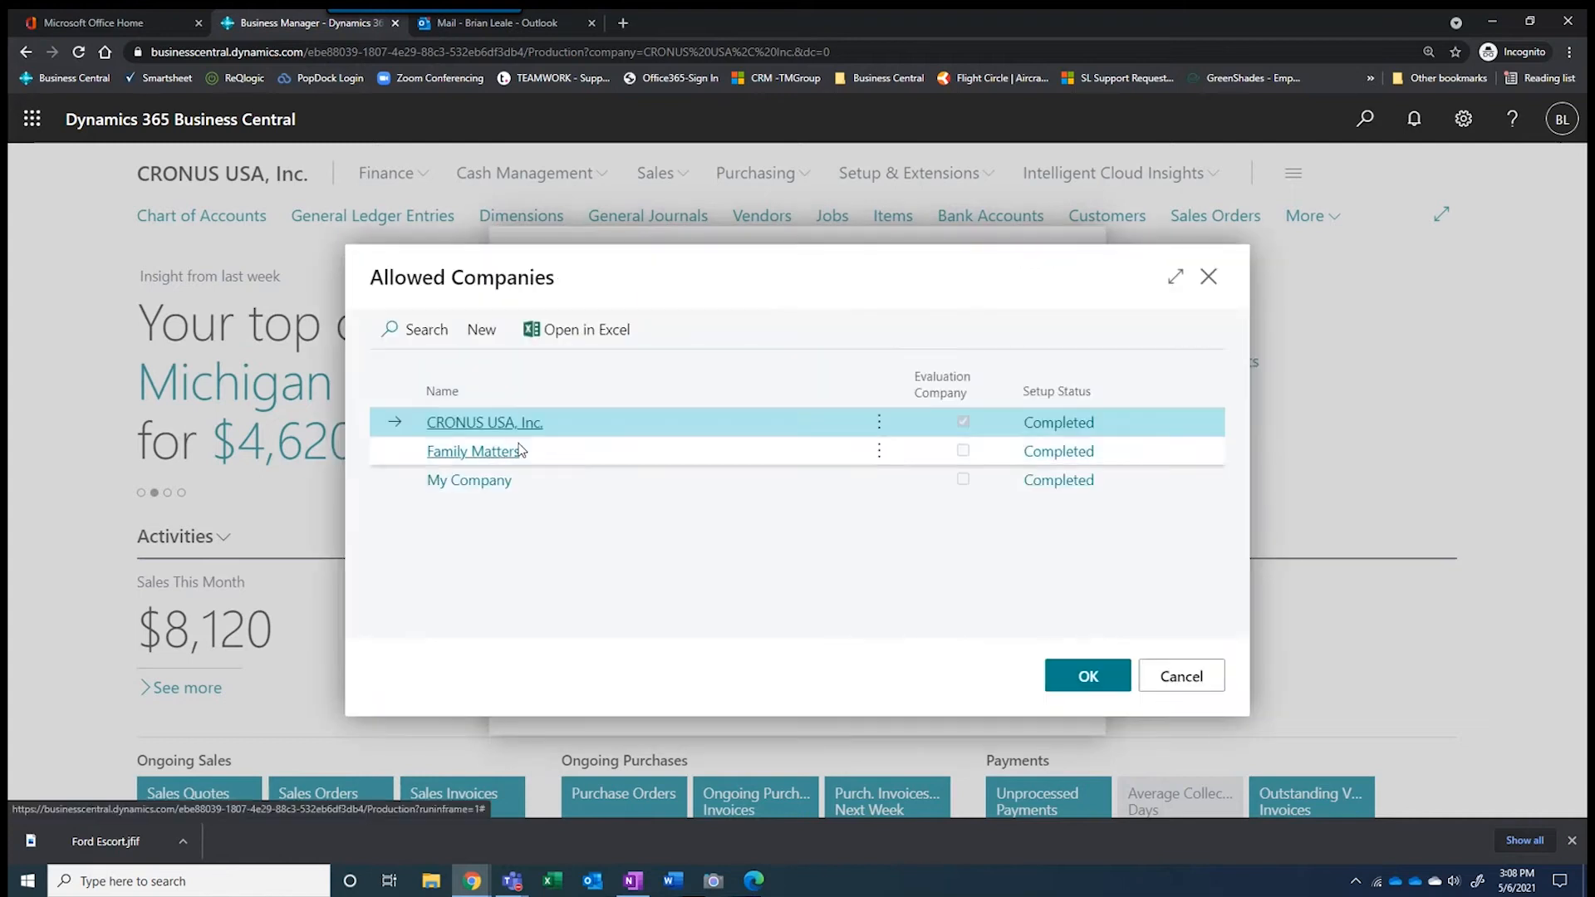
pyautogui.click(1189, 680)
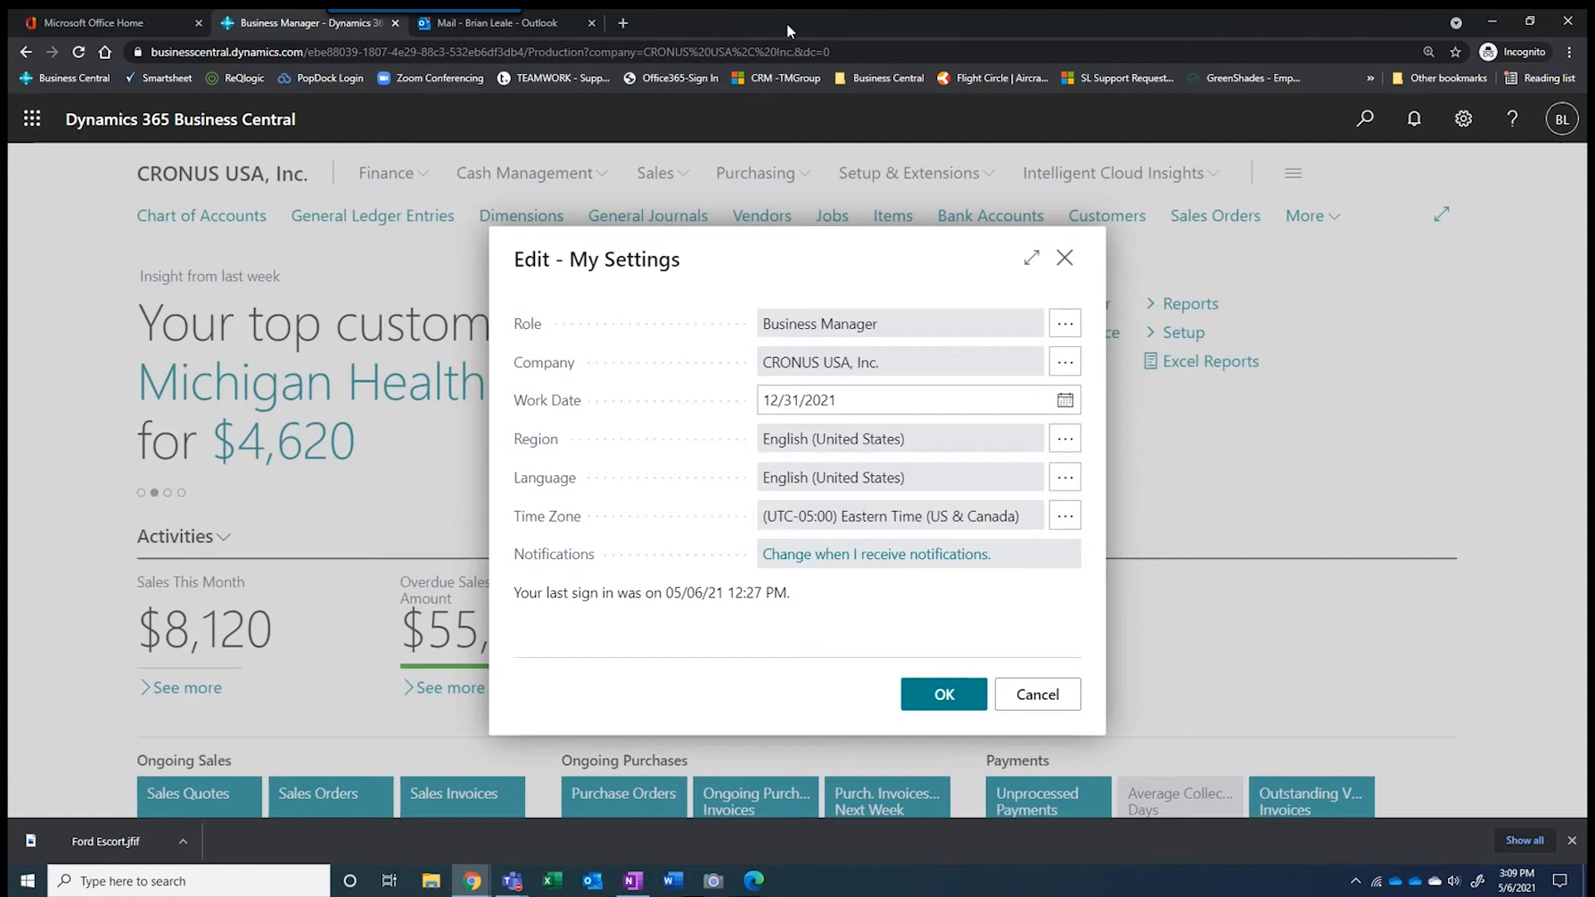
pyautogui.click(1058, 698)
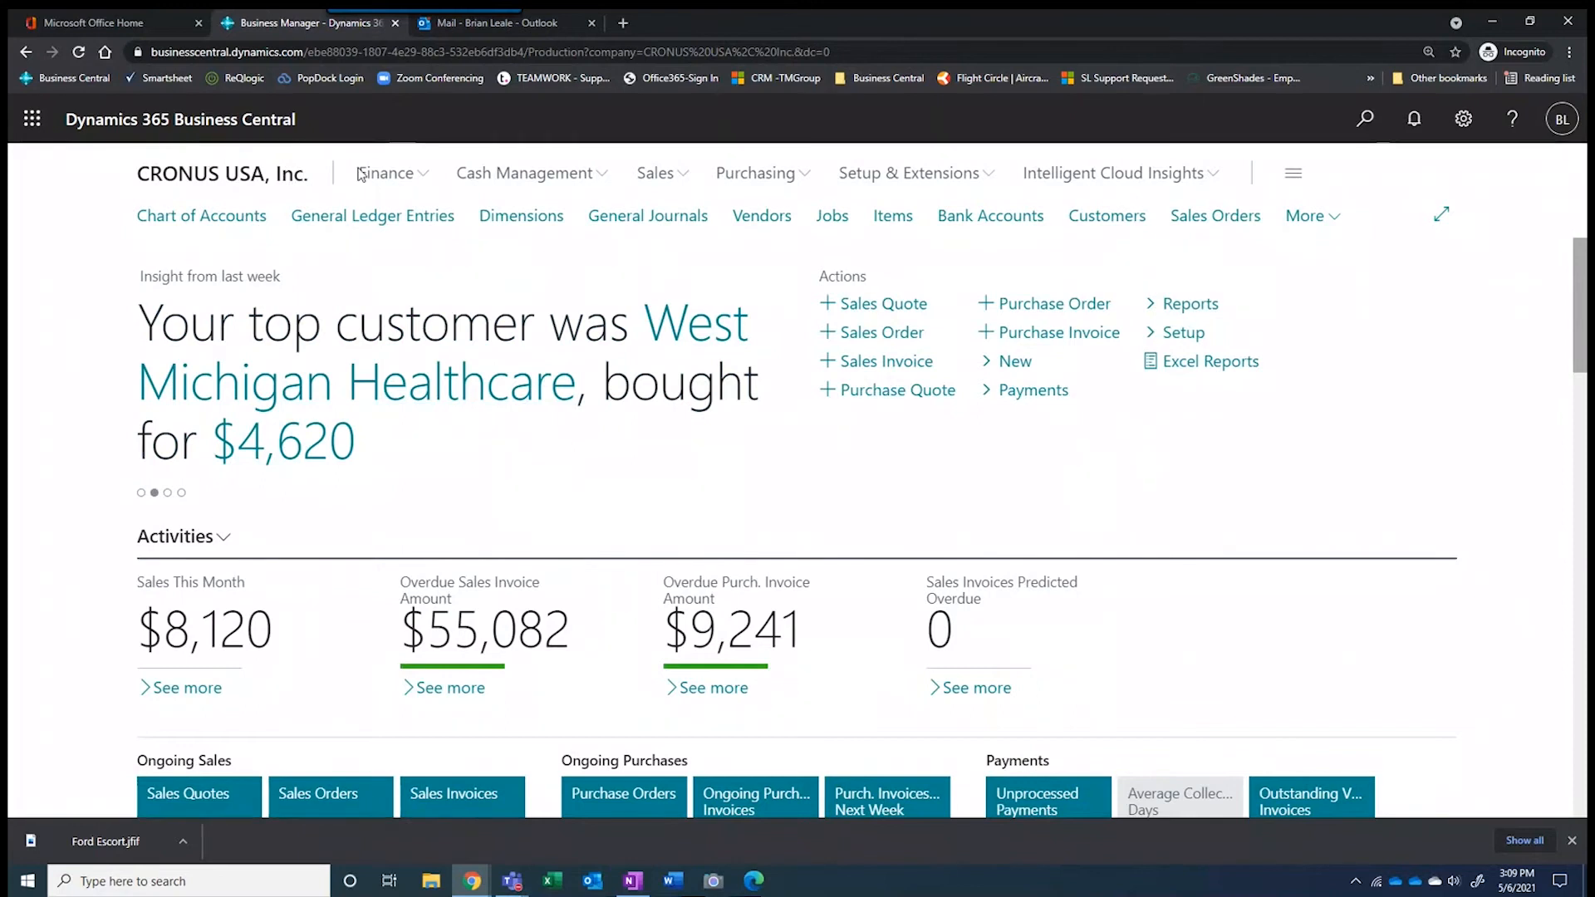
# View the Finance navigation links, then open Intelligent Cloud Insights and drill down to its customer ledger entries
pyautogui.click(399, 176)
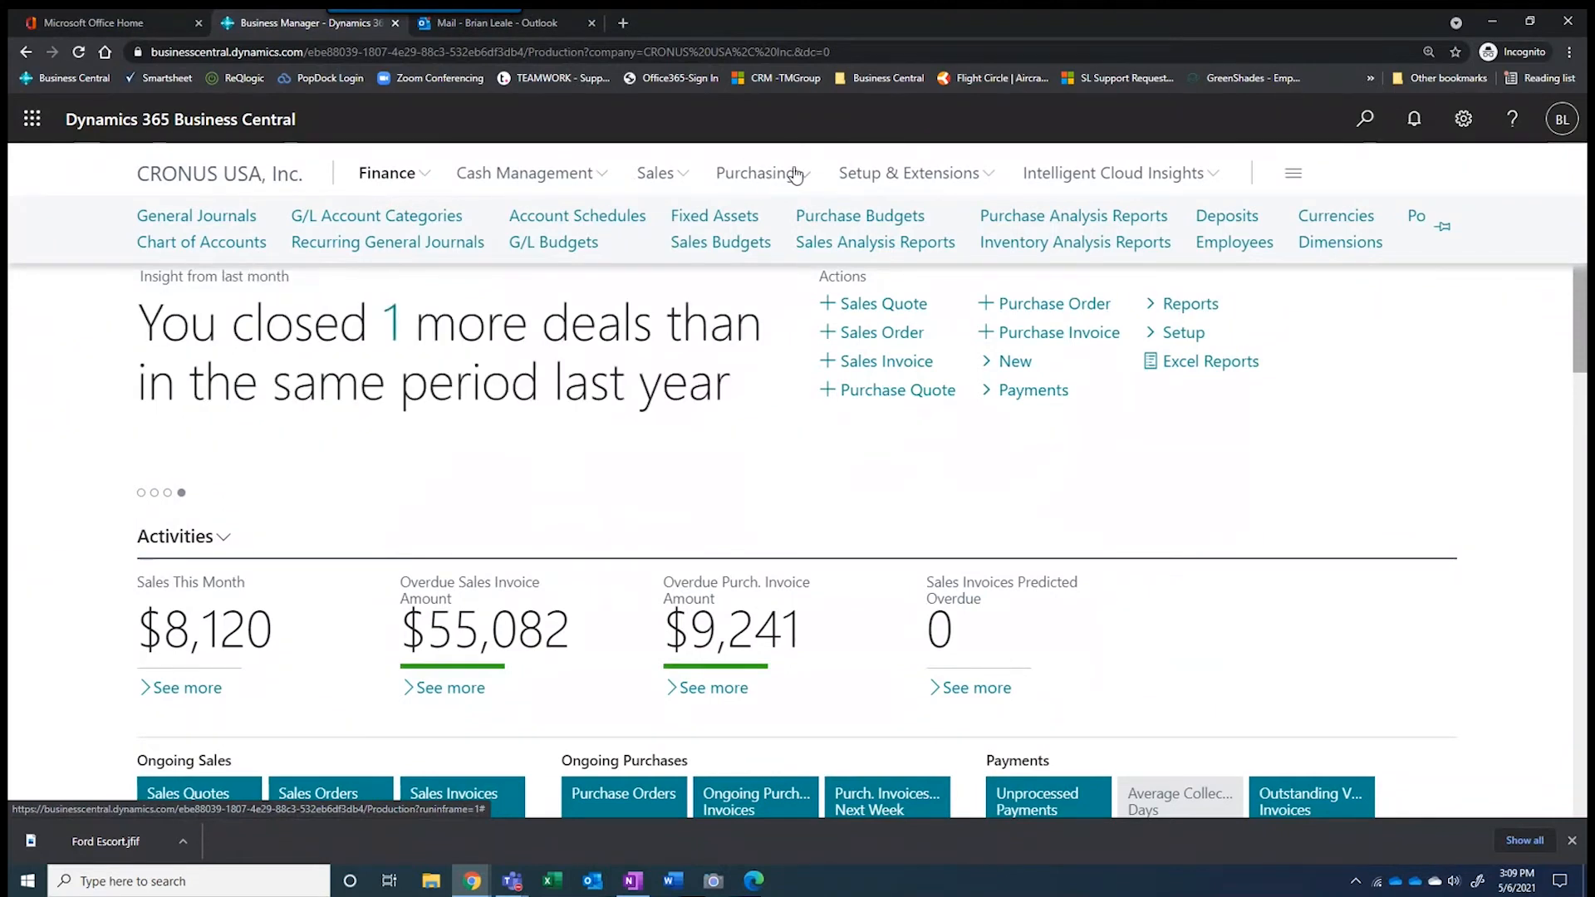
pyautogui.click(1144, 174)
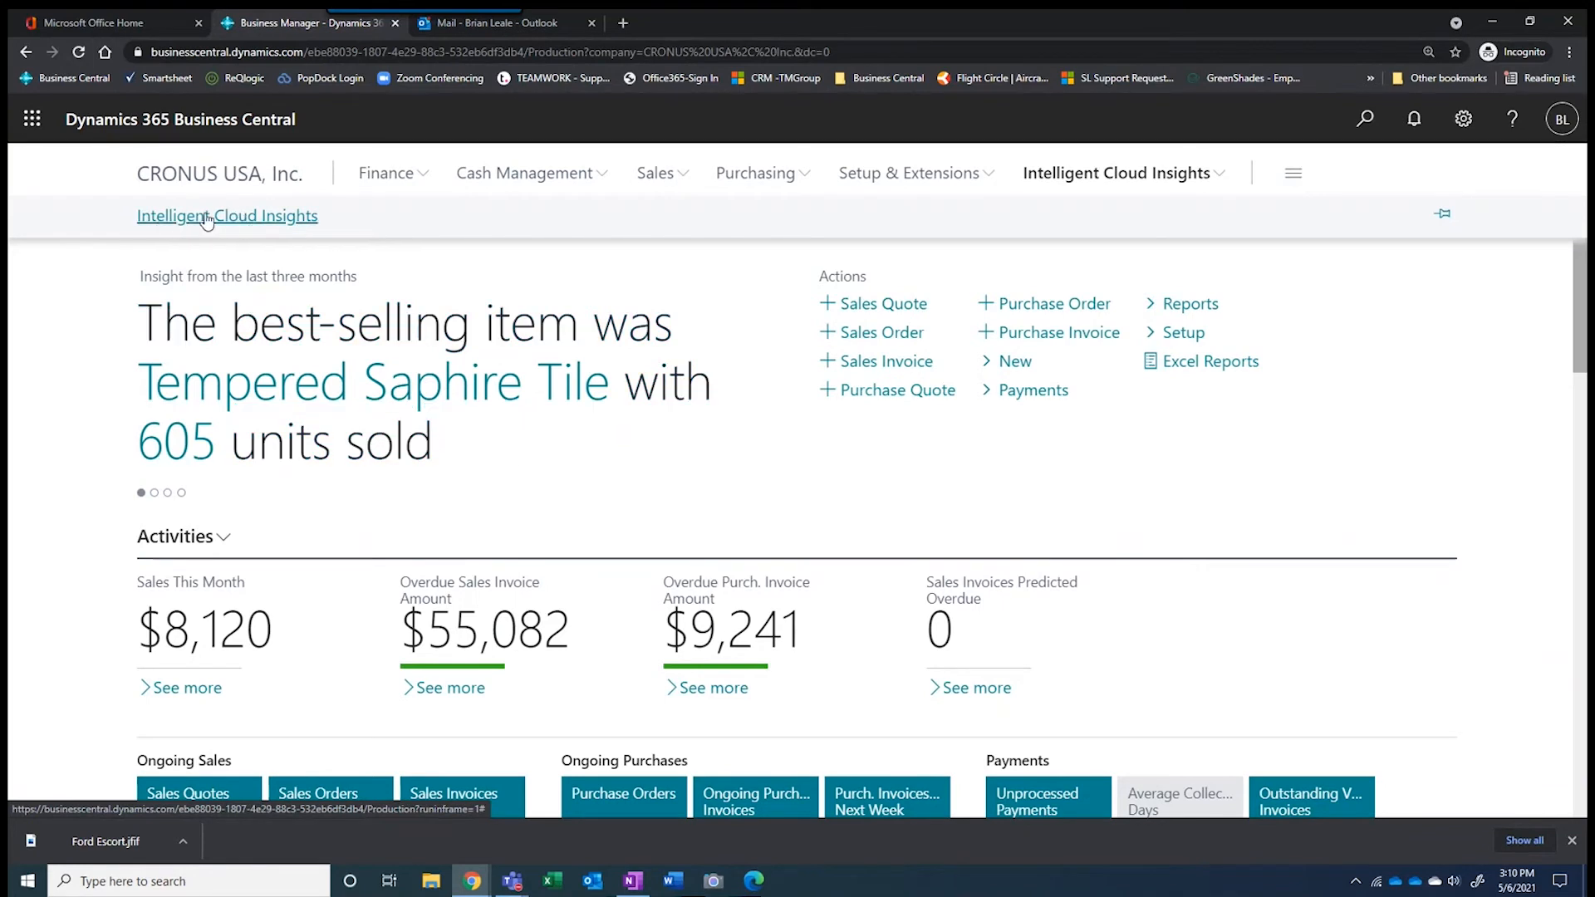
pyautogui.click(241, 218)
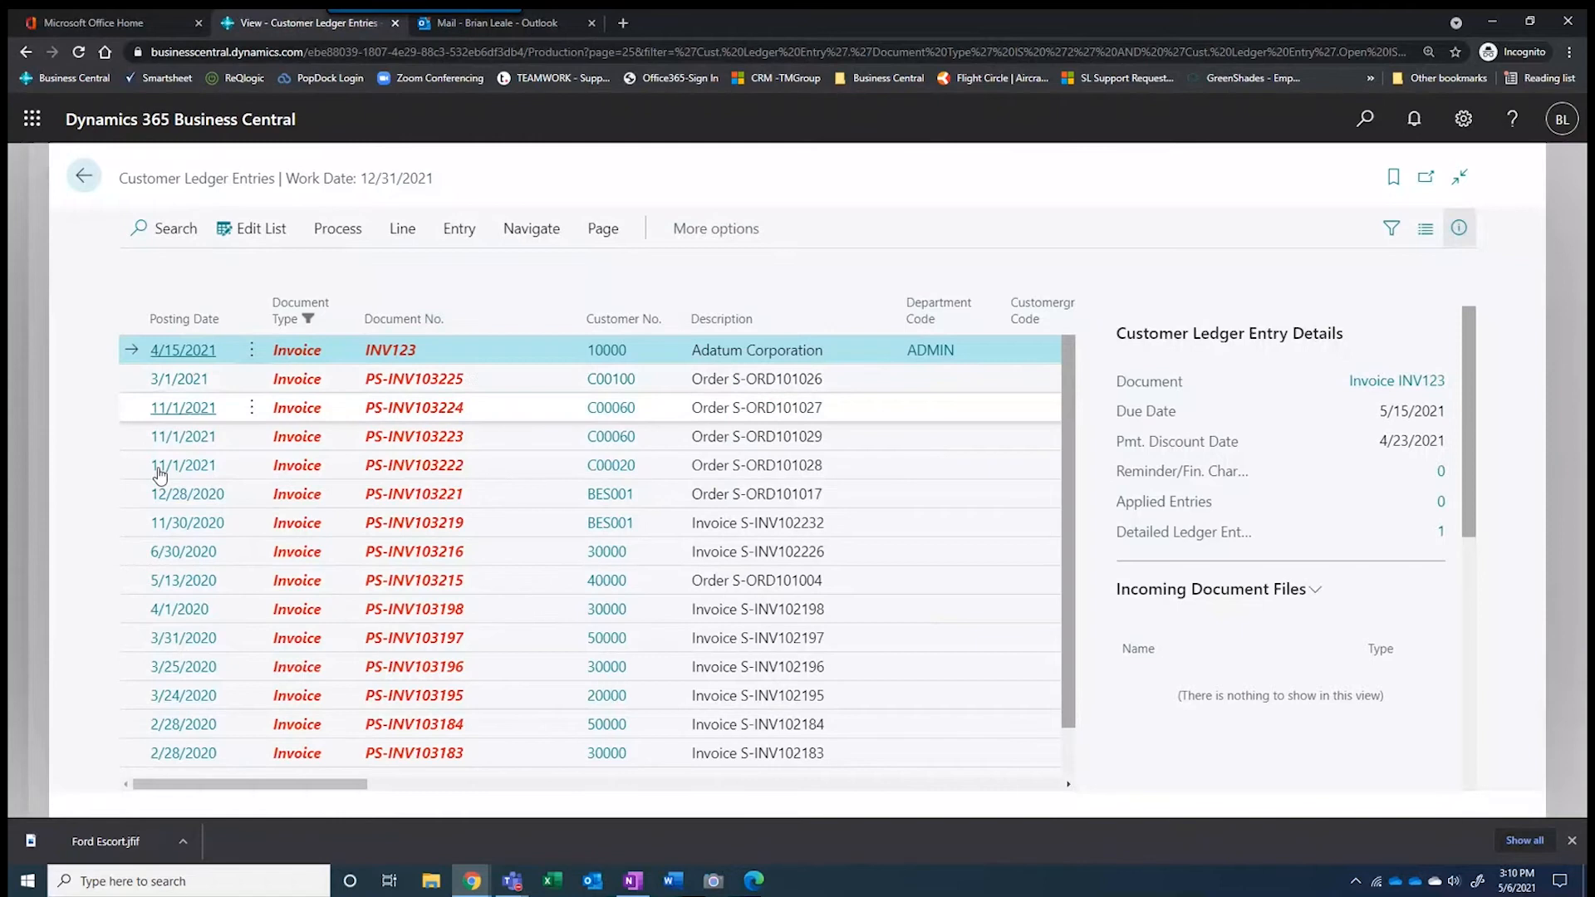
# Open the 11/30/2020 posted sales invoice for Bare Escentuals from the ledger entries and start an email for it
pyautogui.click(191, 523)
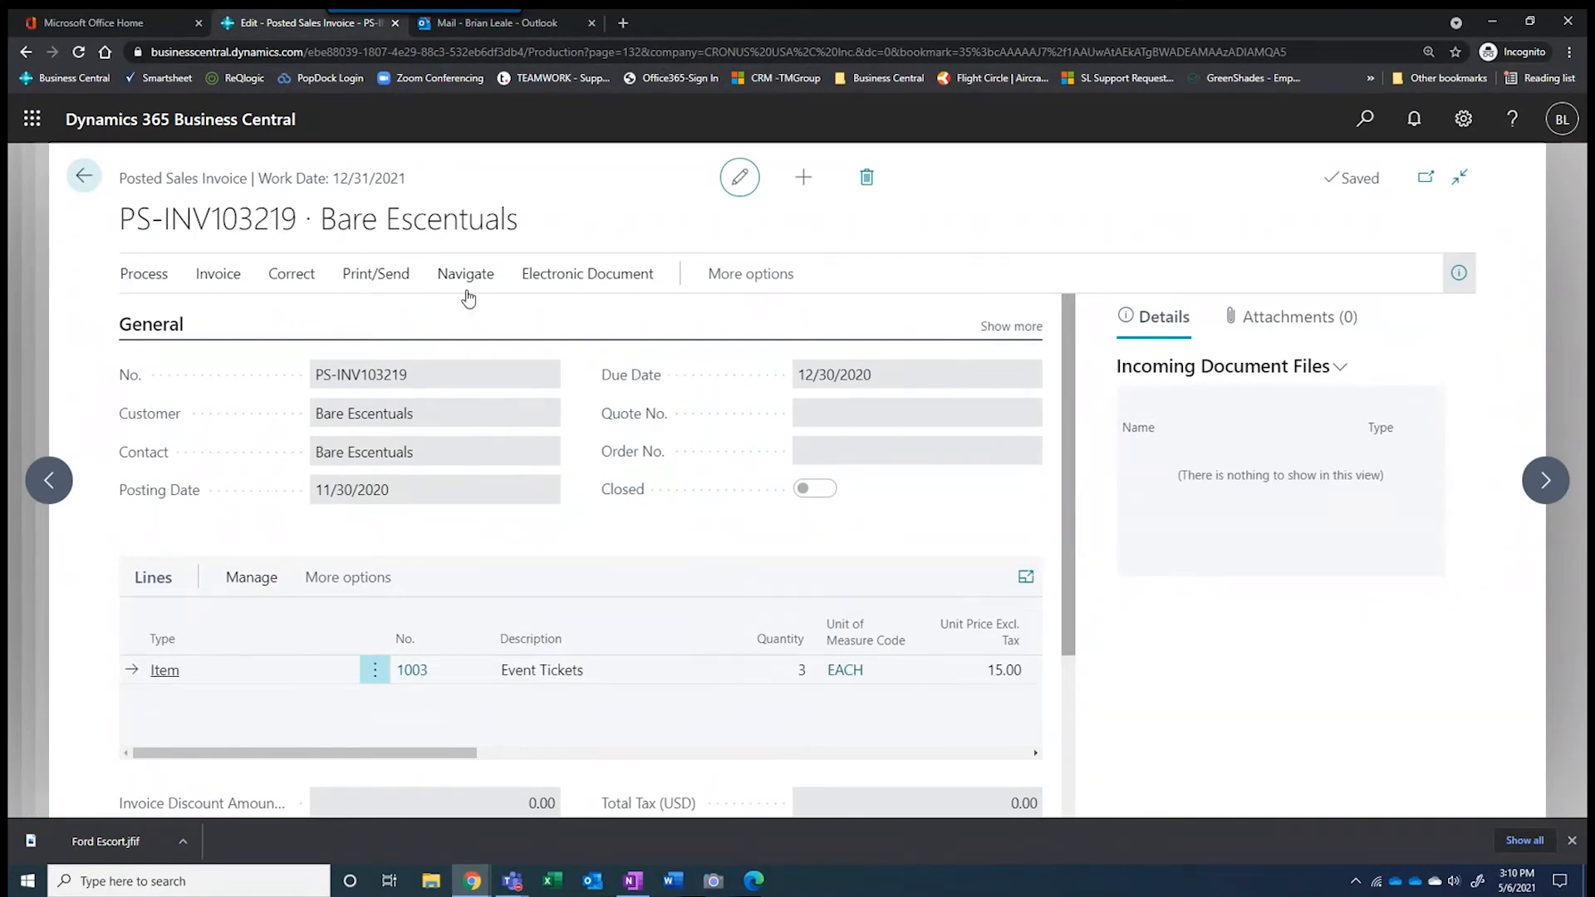
pyautogui.click(397, 273)
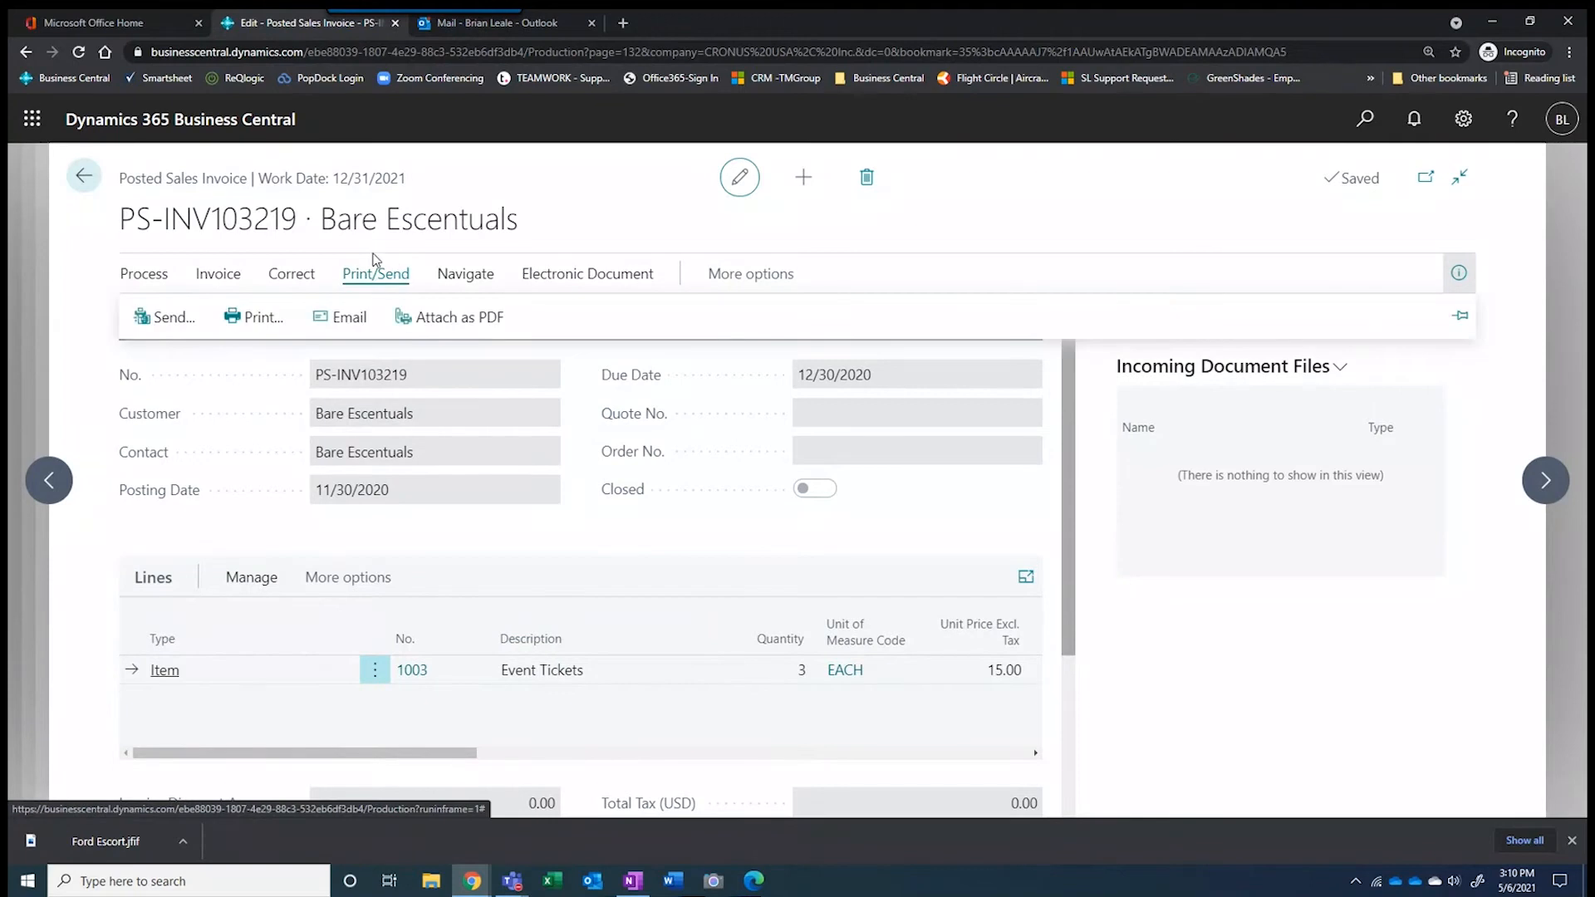
pyautogui.click(341, 318)
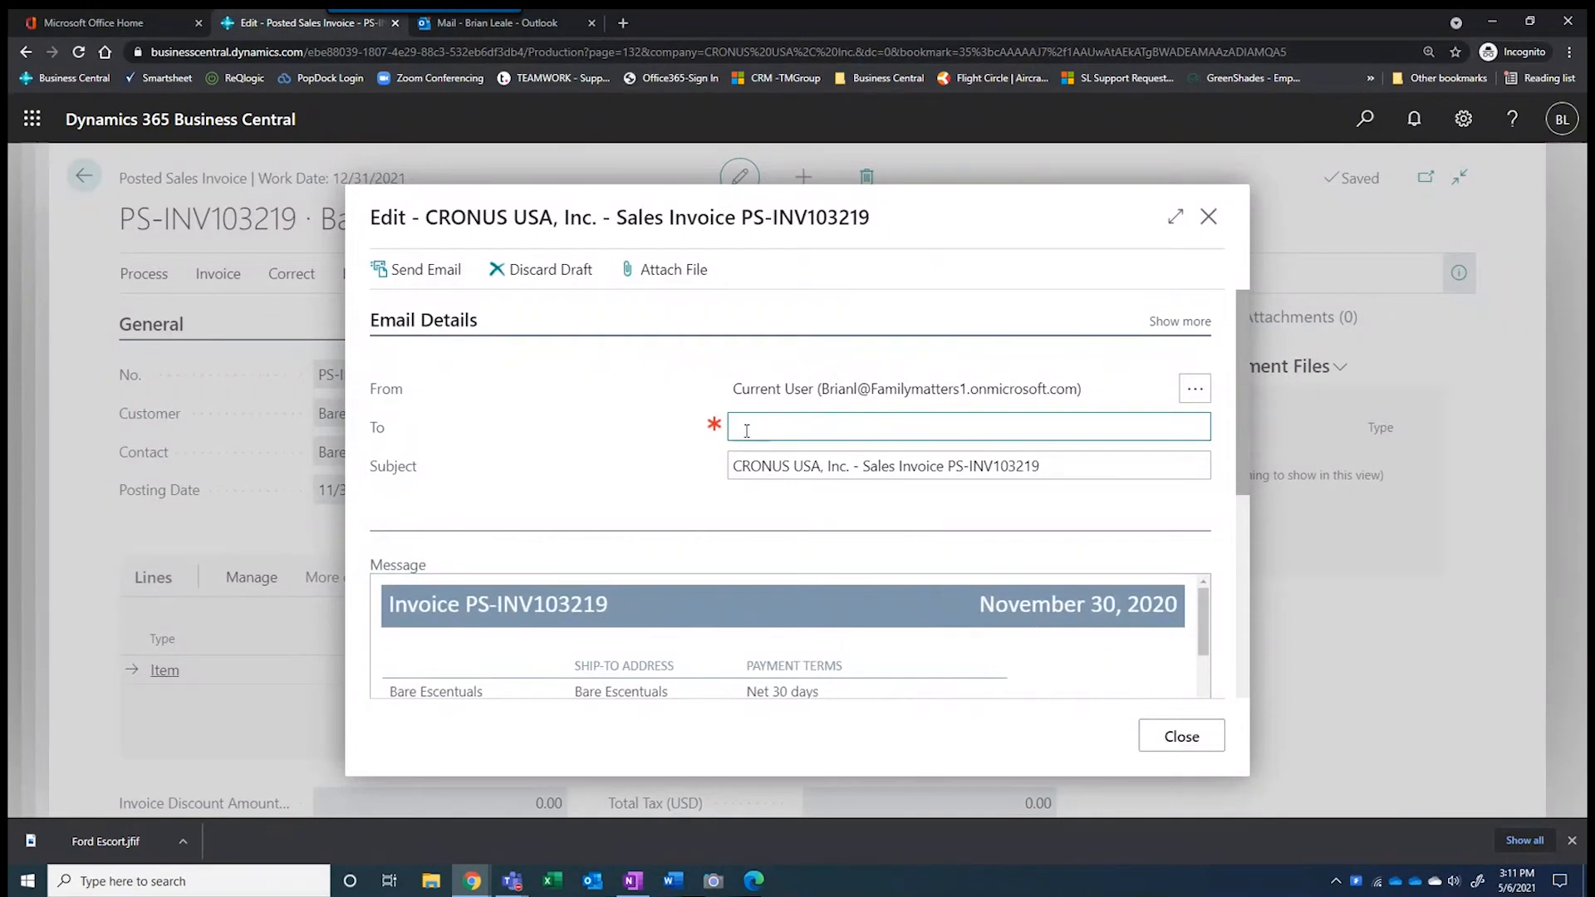
# Examine the invoice email's message body and its attached PDF
pyautogui.scroll(-2, 665, 623)
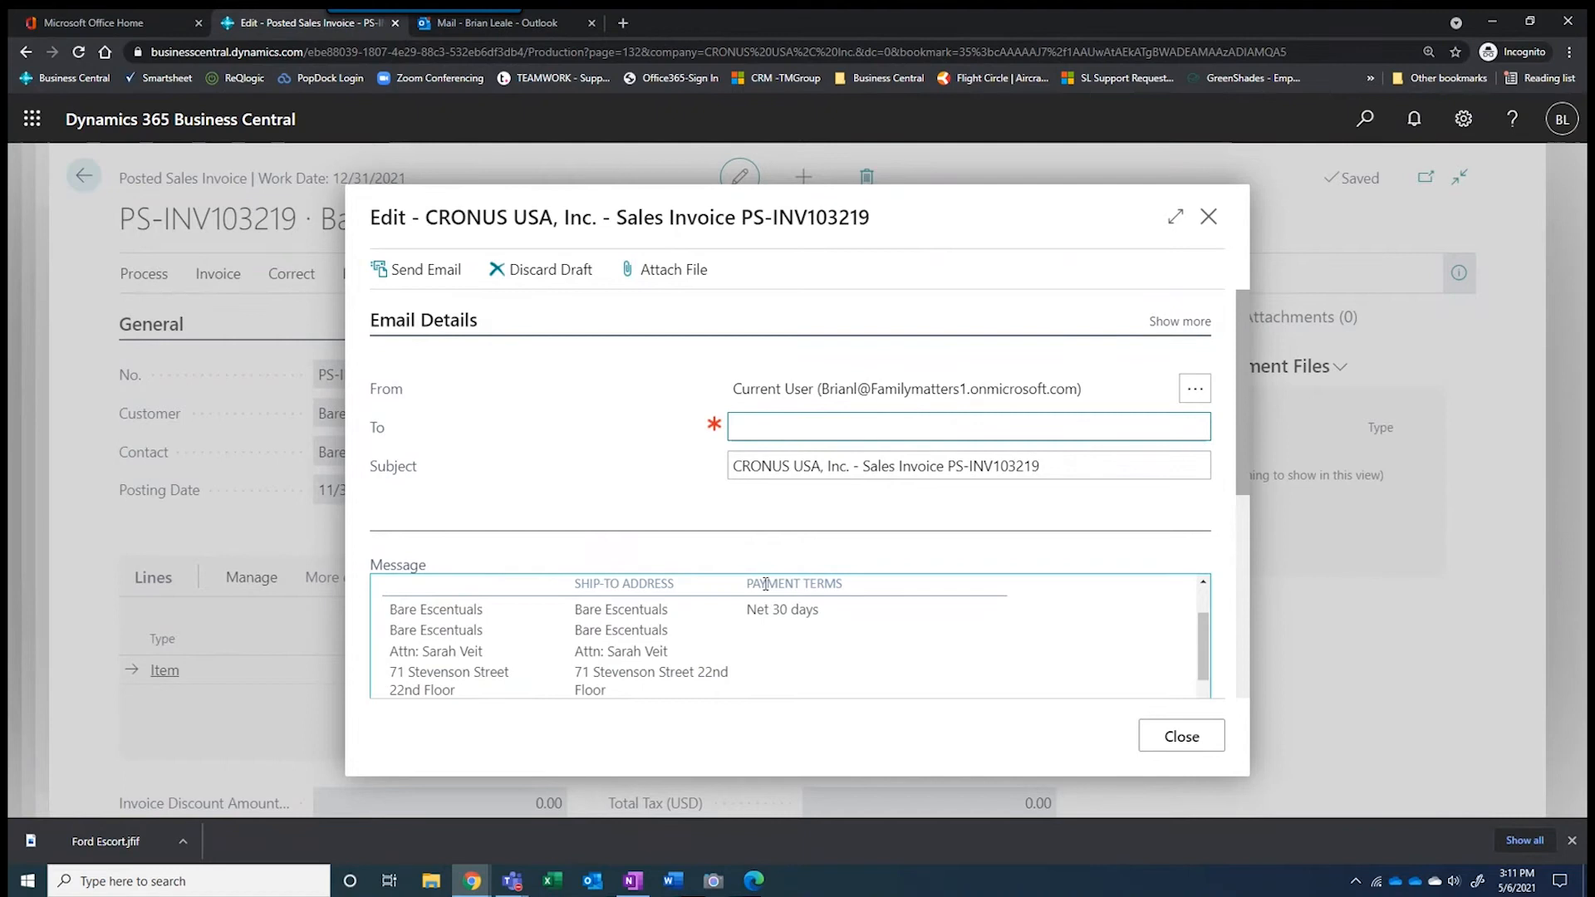
pyautogui.scroll(-4, 706, 640)
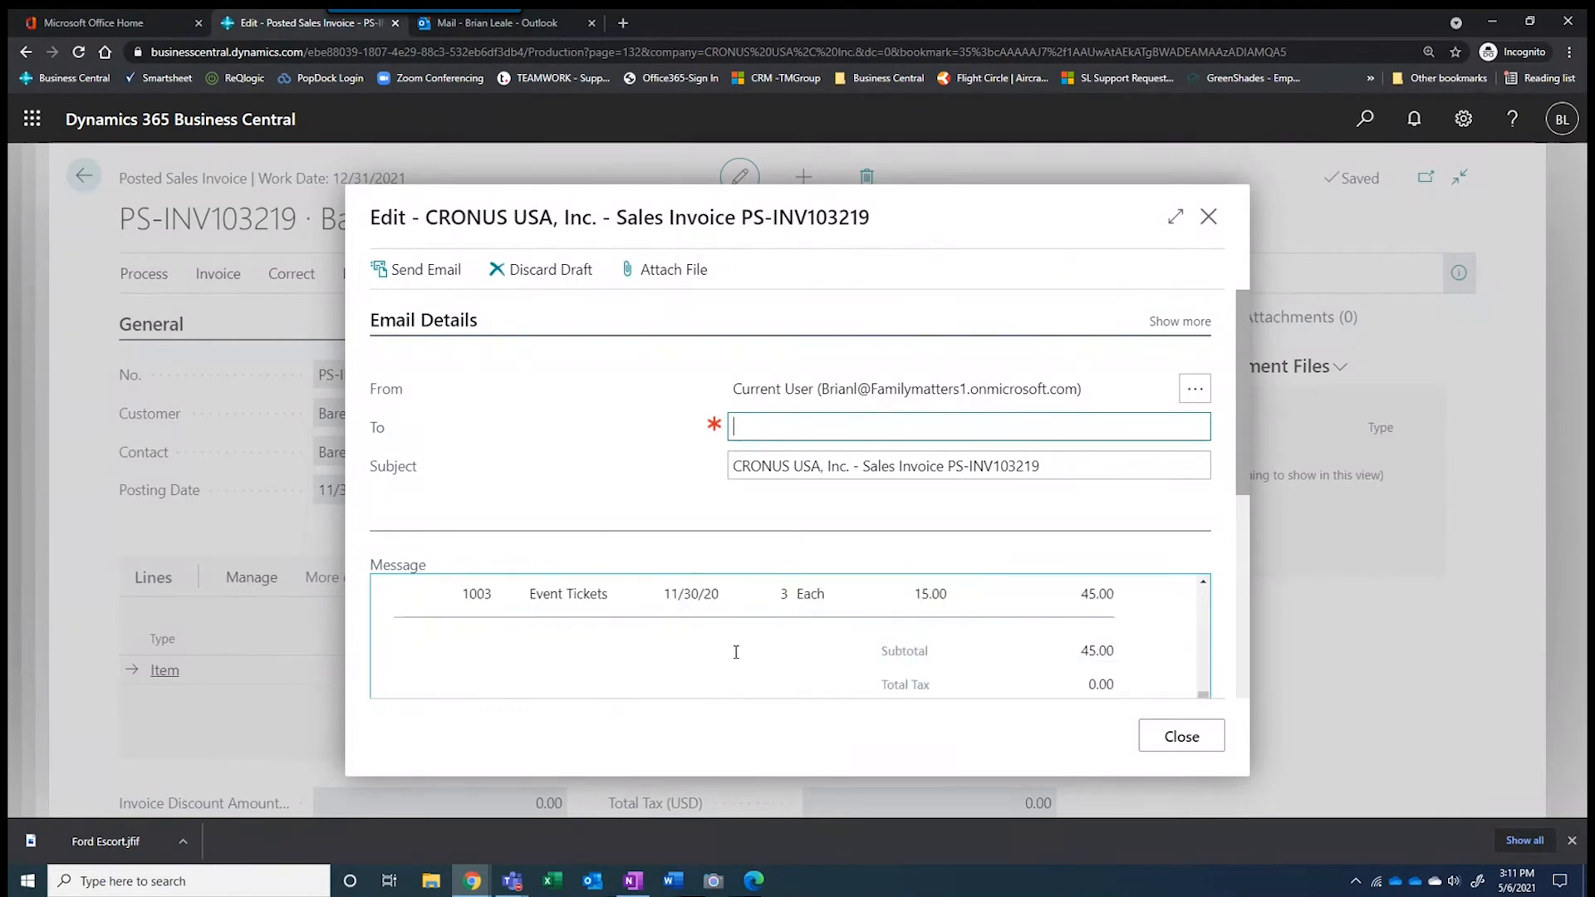
pyautogui.scroll(3, 756, 614)
pyautogui.scroll(1, 775, 587)
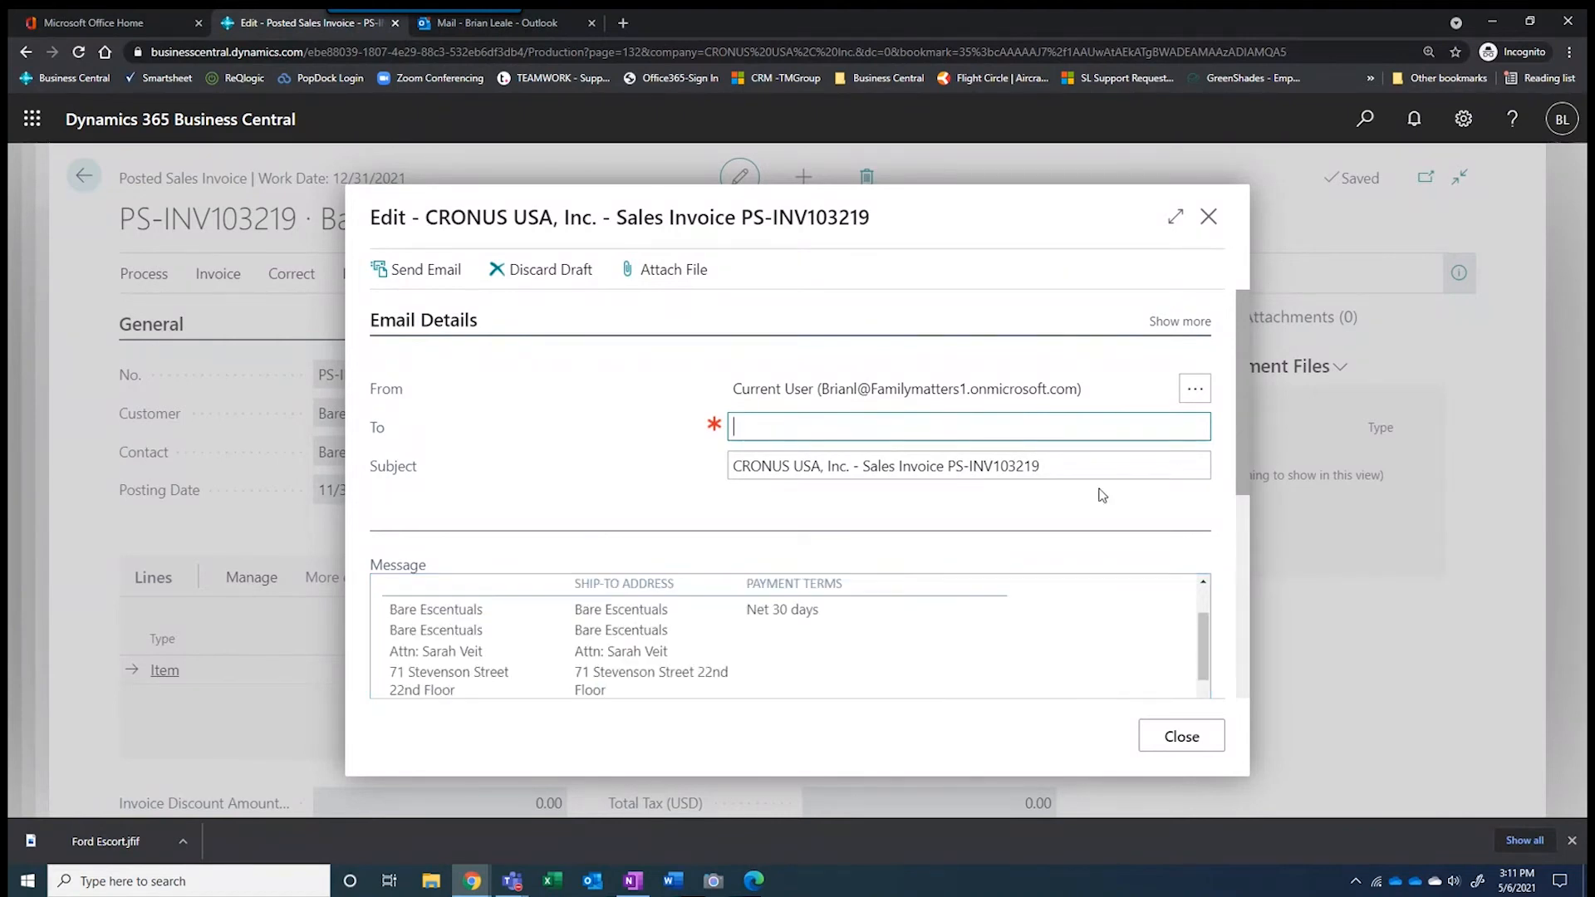
pyautogui.moveTo(1244, 457); pyautogui.dragTo(1240, 617)
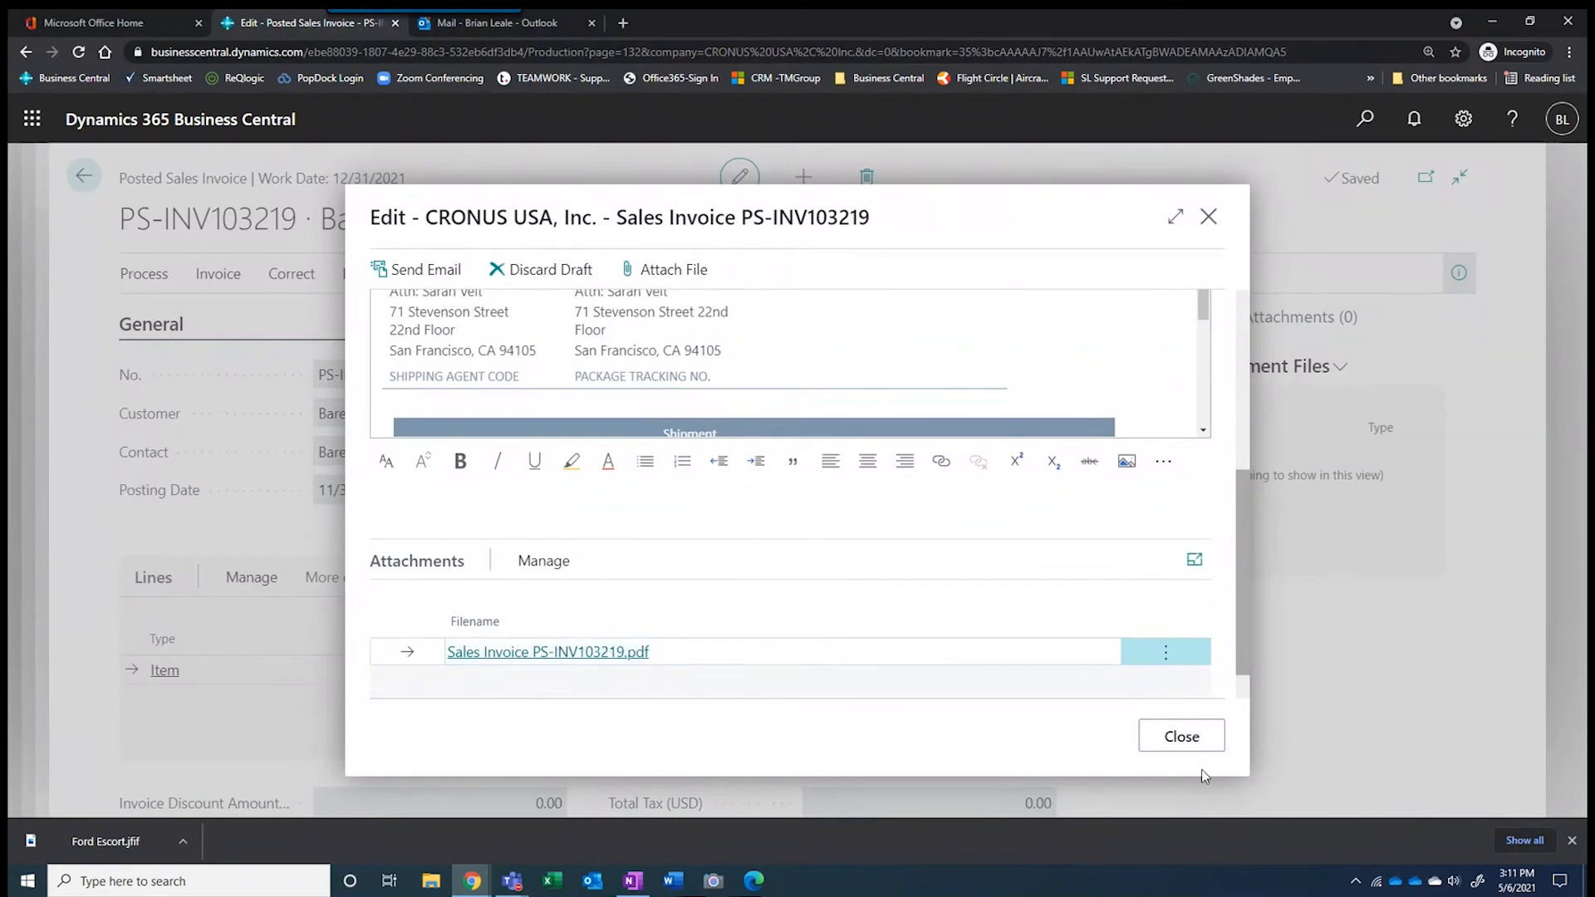
pyautogui.click(750, 424)
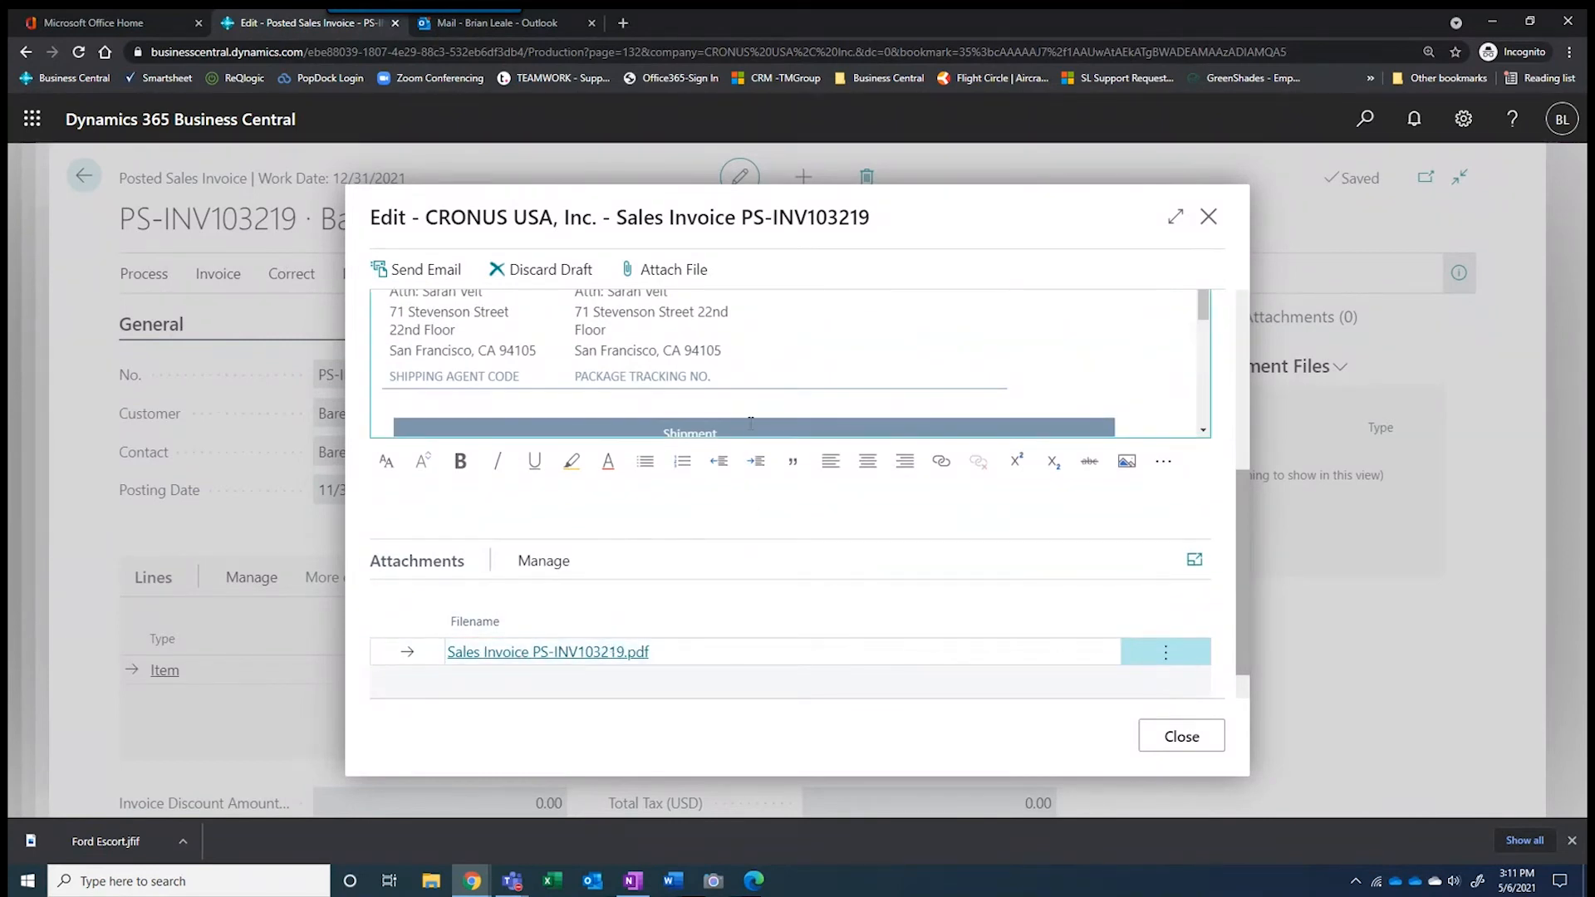
# Close the unsent invoice email and discard it instead of keeping a draft
pyautogui.click(1182, 737)
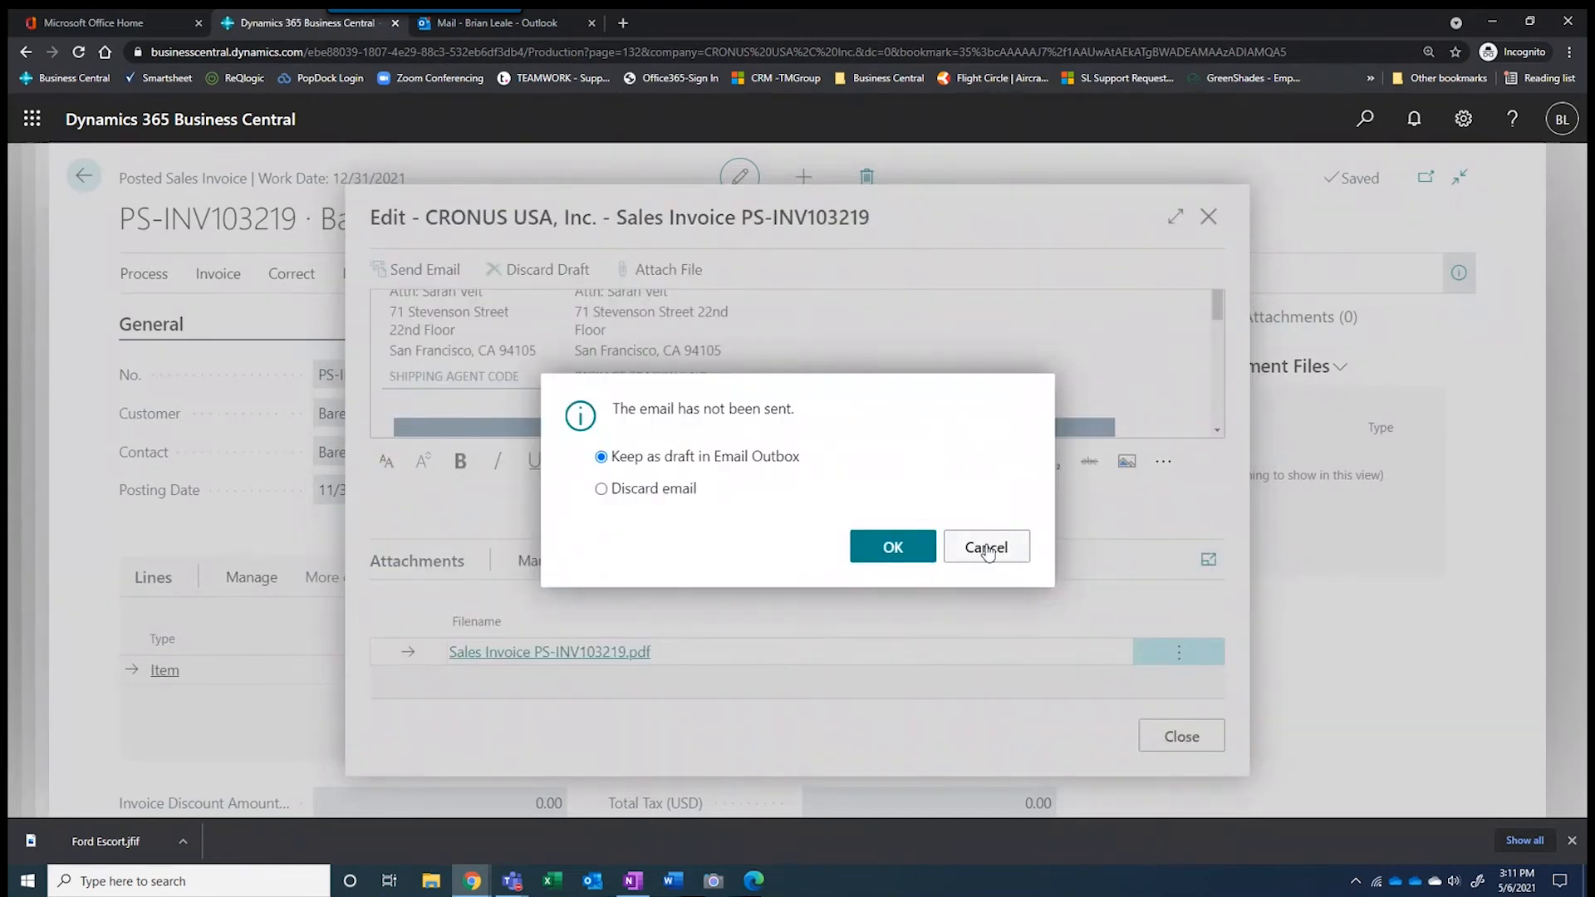
pyautogui.click(986, 549)
pyautogui.click(1206, 215)
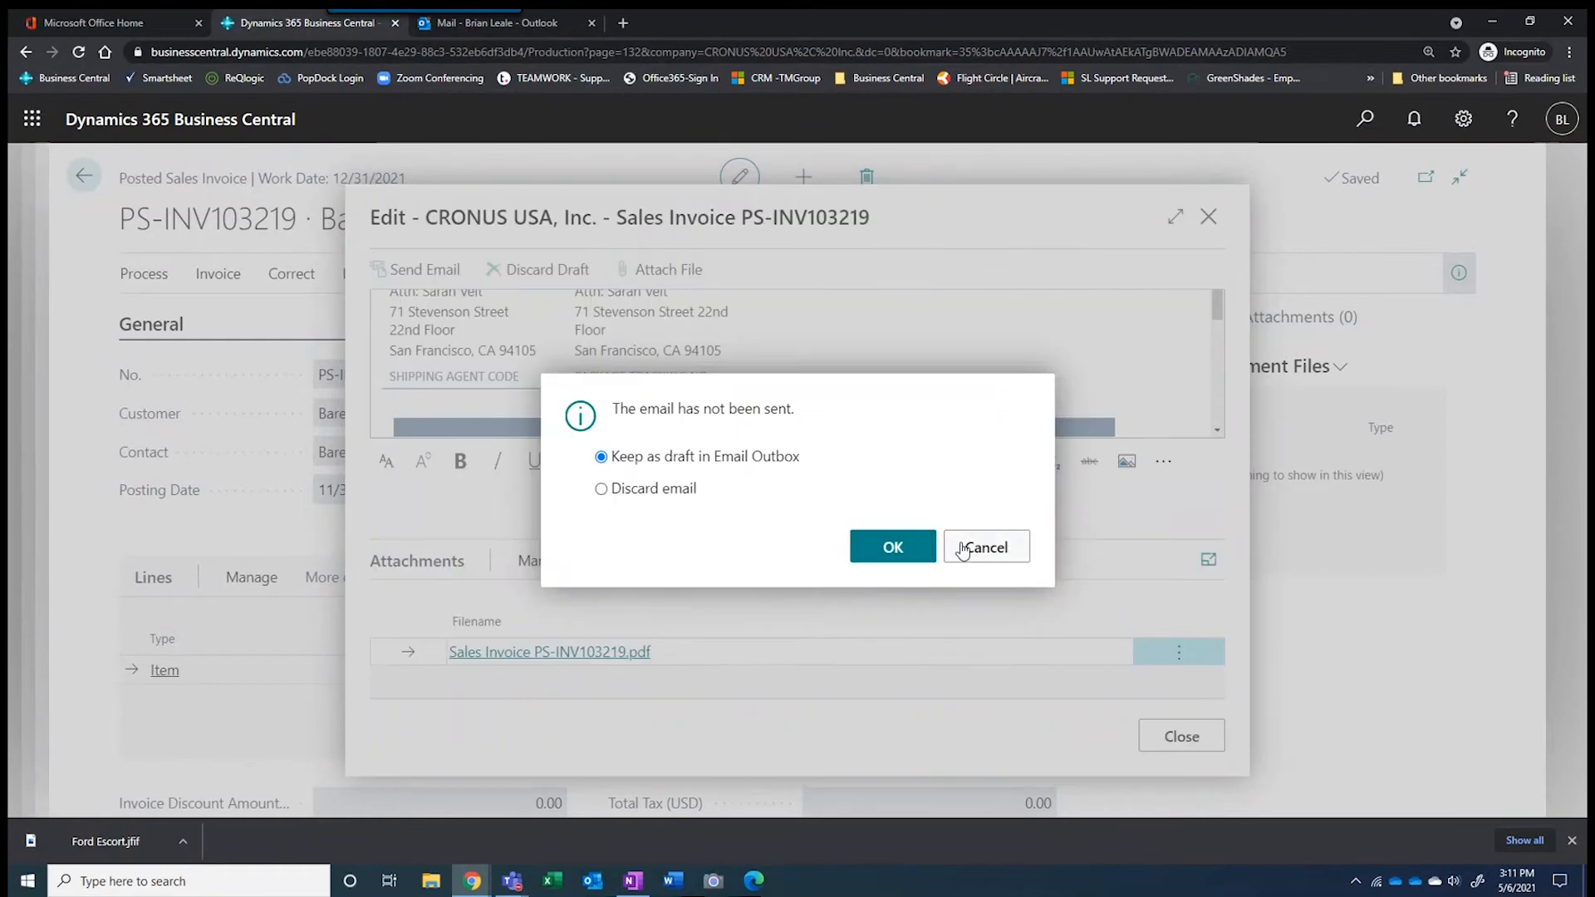
pyautogui.click(692, 493)
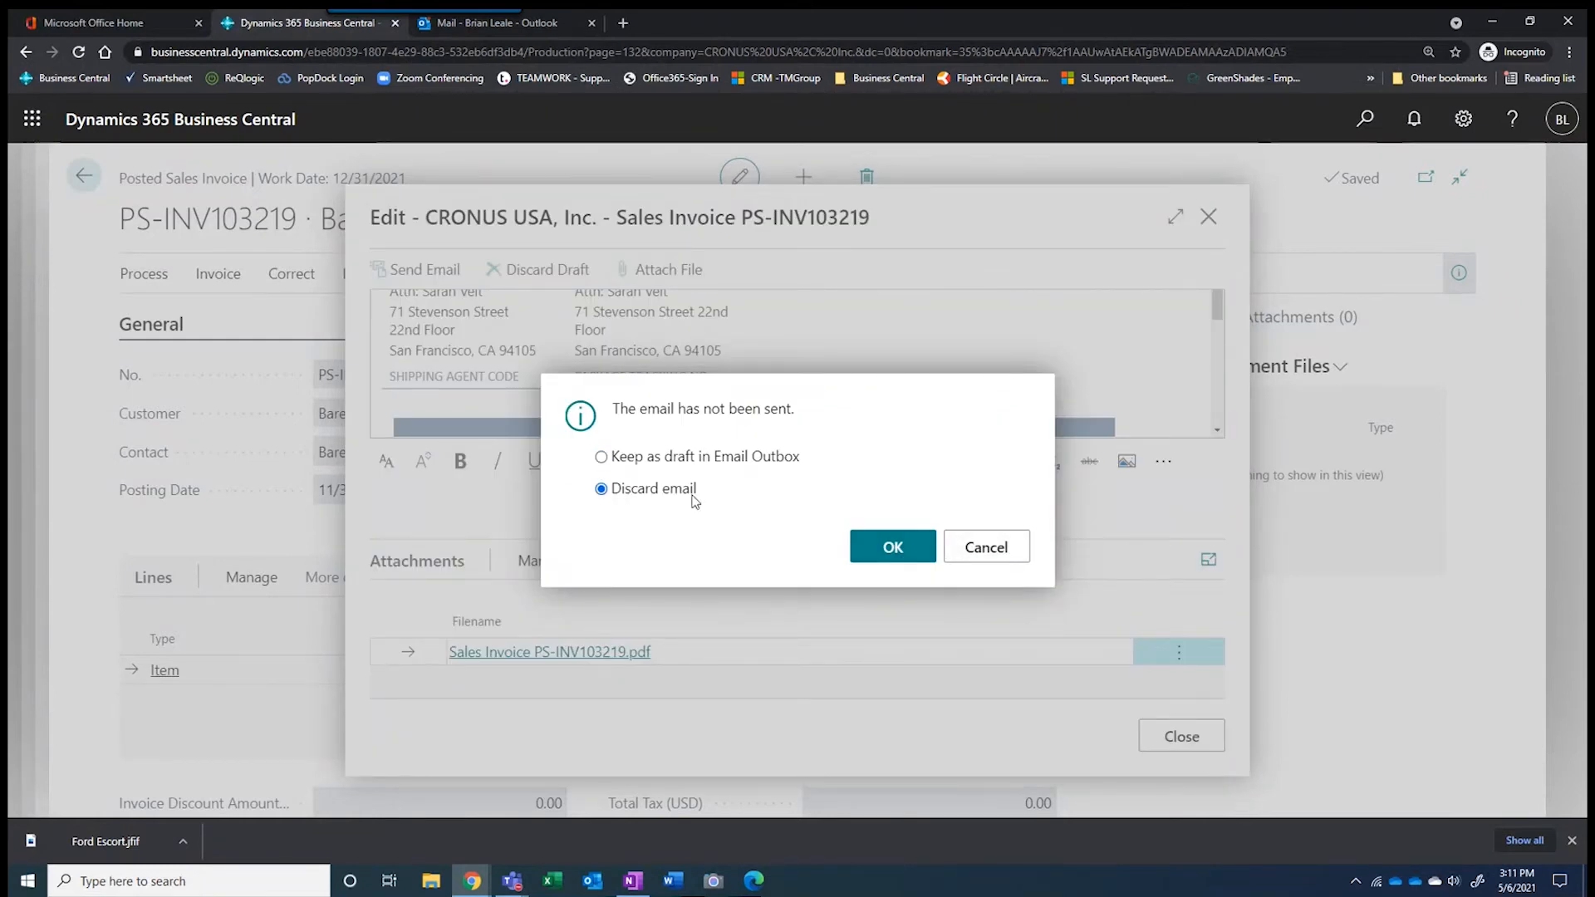
pyautogui.click(891, 542)
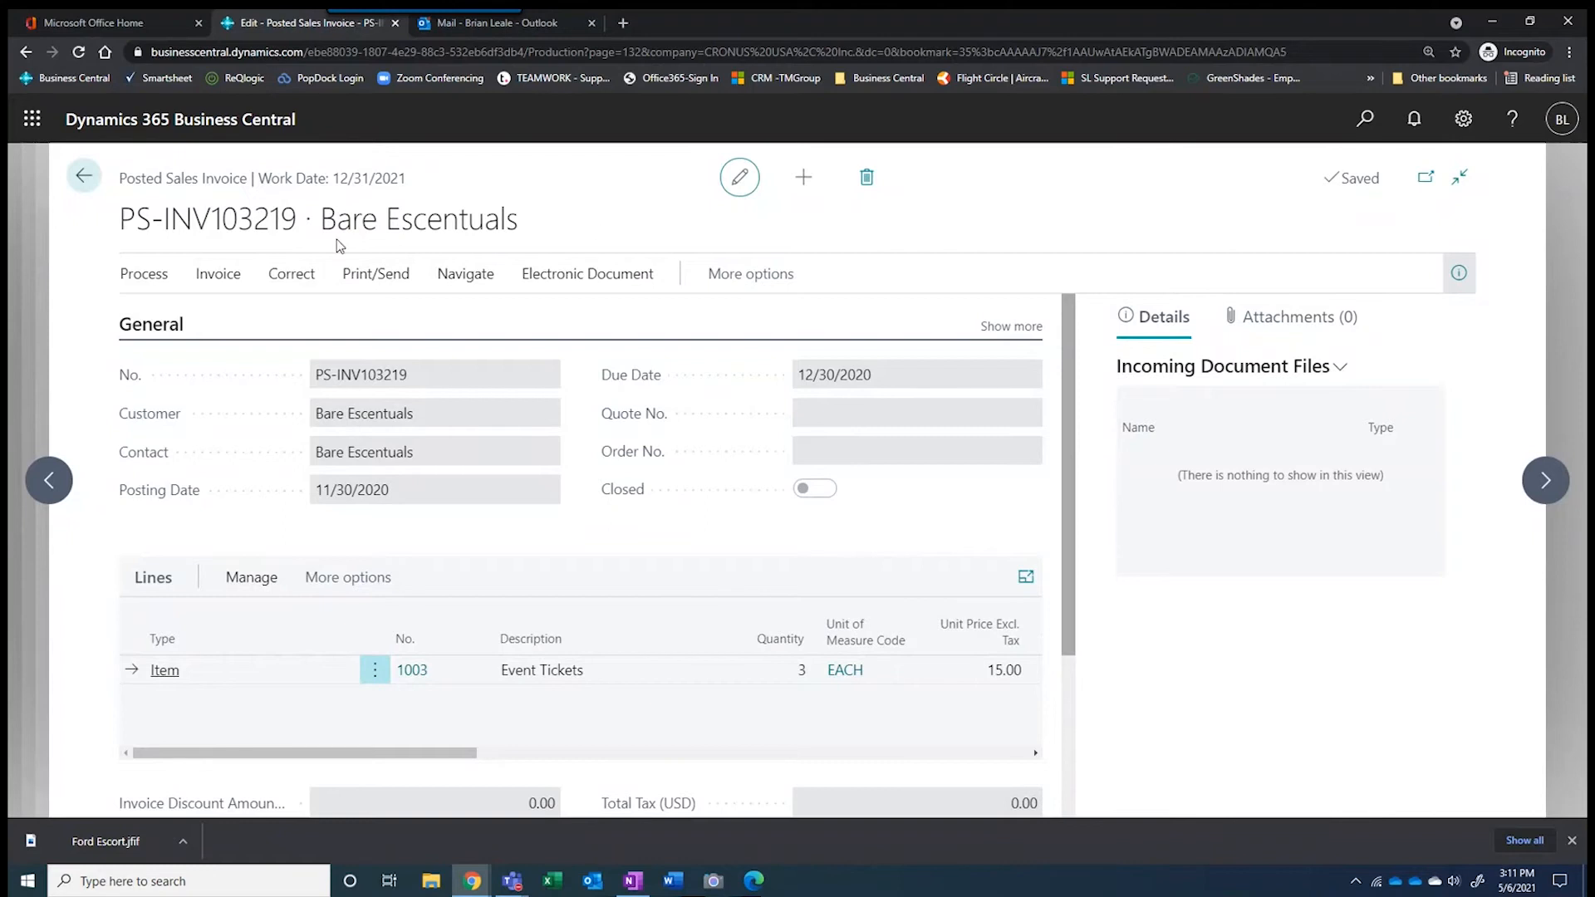
# Go back to Intelligent Cloud Insights and review its KPIs, insights and Power BI reports
pyautogui.click(73, 178)
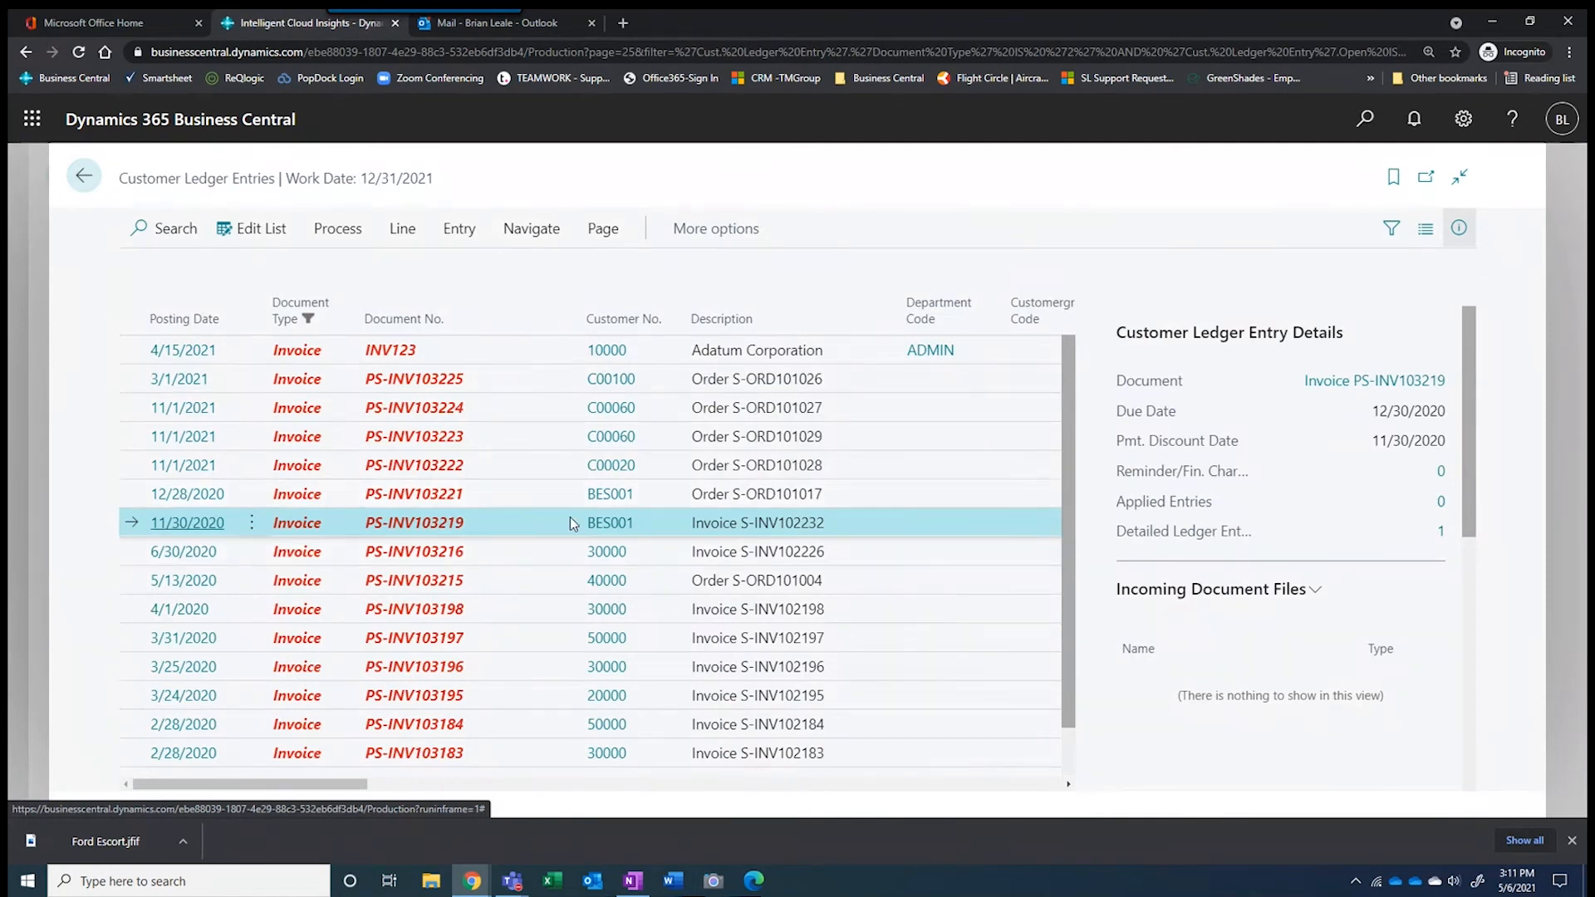
pyautogui.click(81, 175)
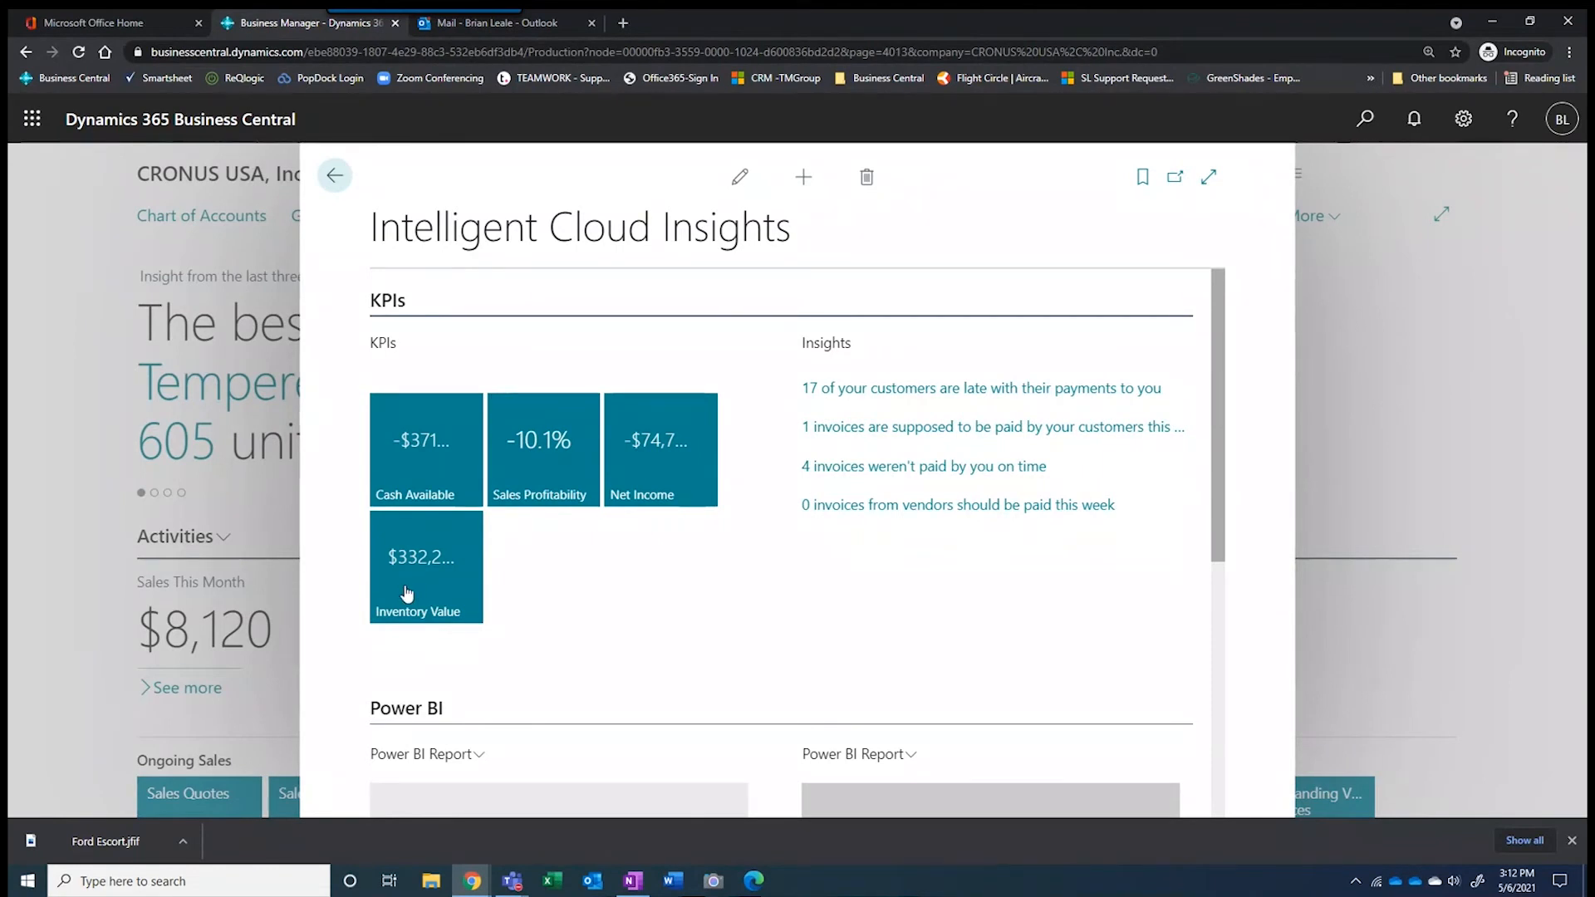
pyautogui.scroll(-4, 407, 592)
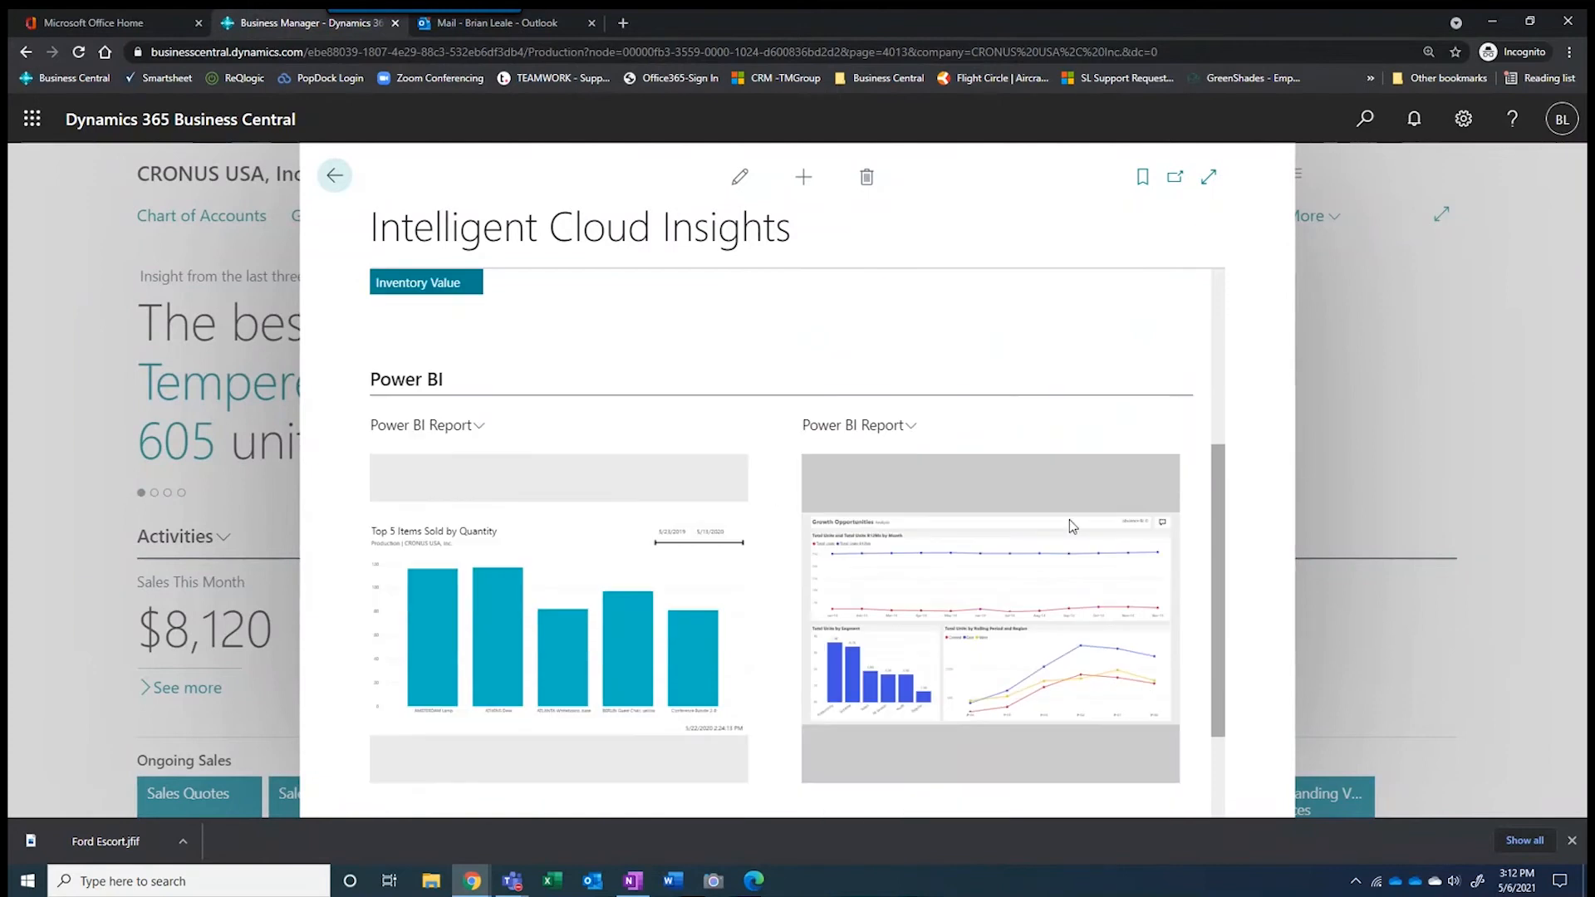
pyautogui.scroll(-3, 1069, 525)
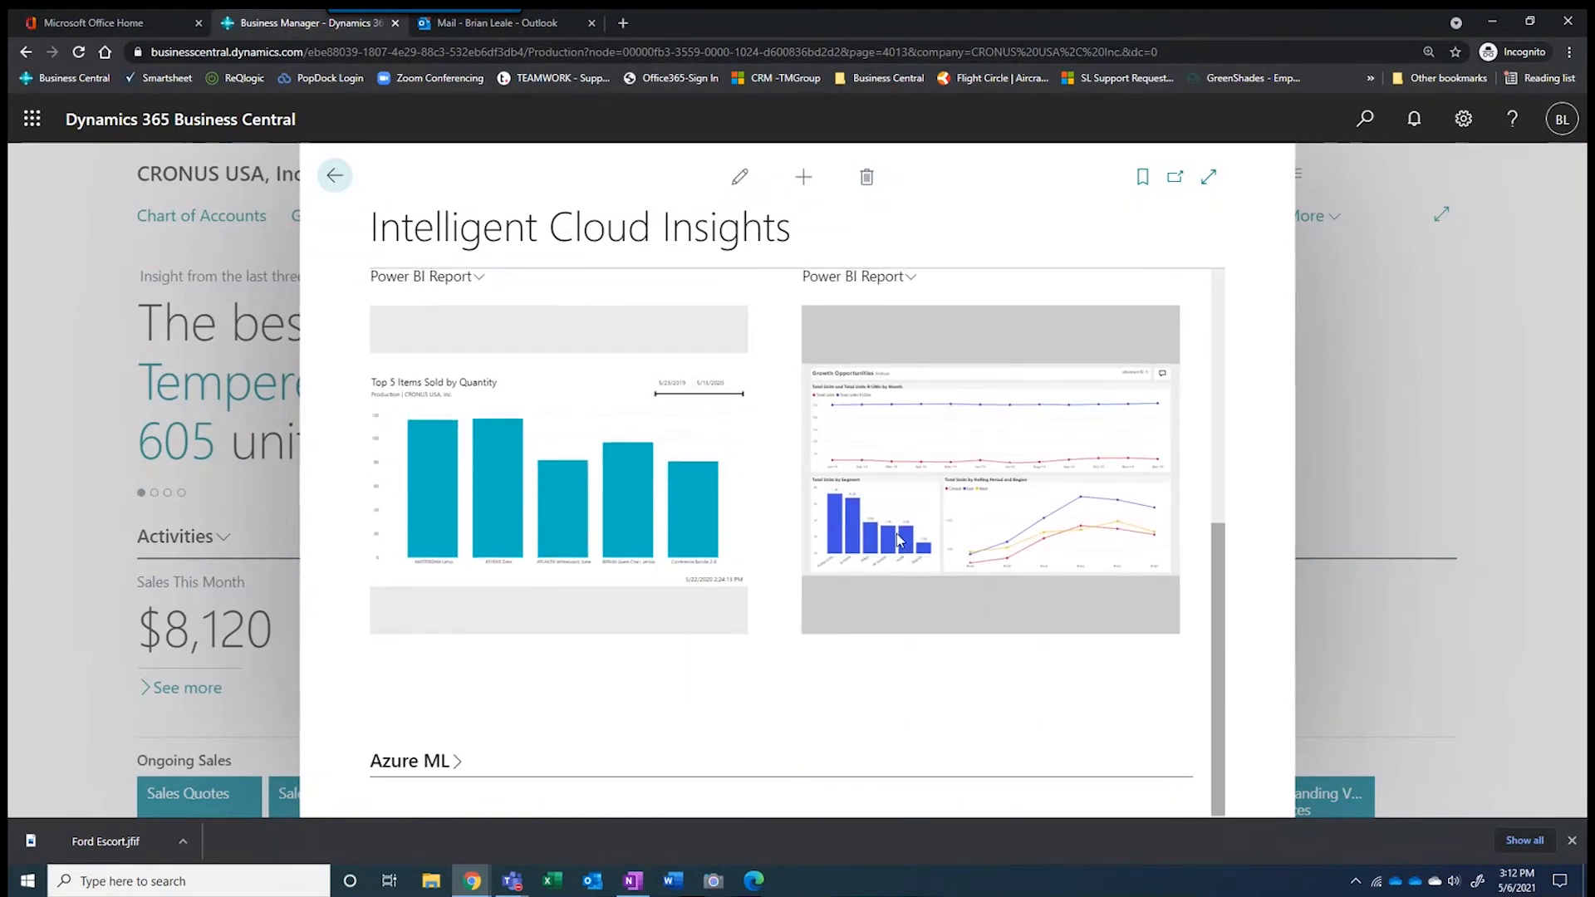
pyautogui.scroll(2, 896, 538)
pyautogui.scroll(4, 900, 532)
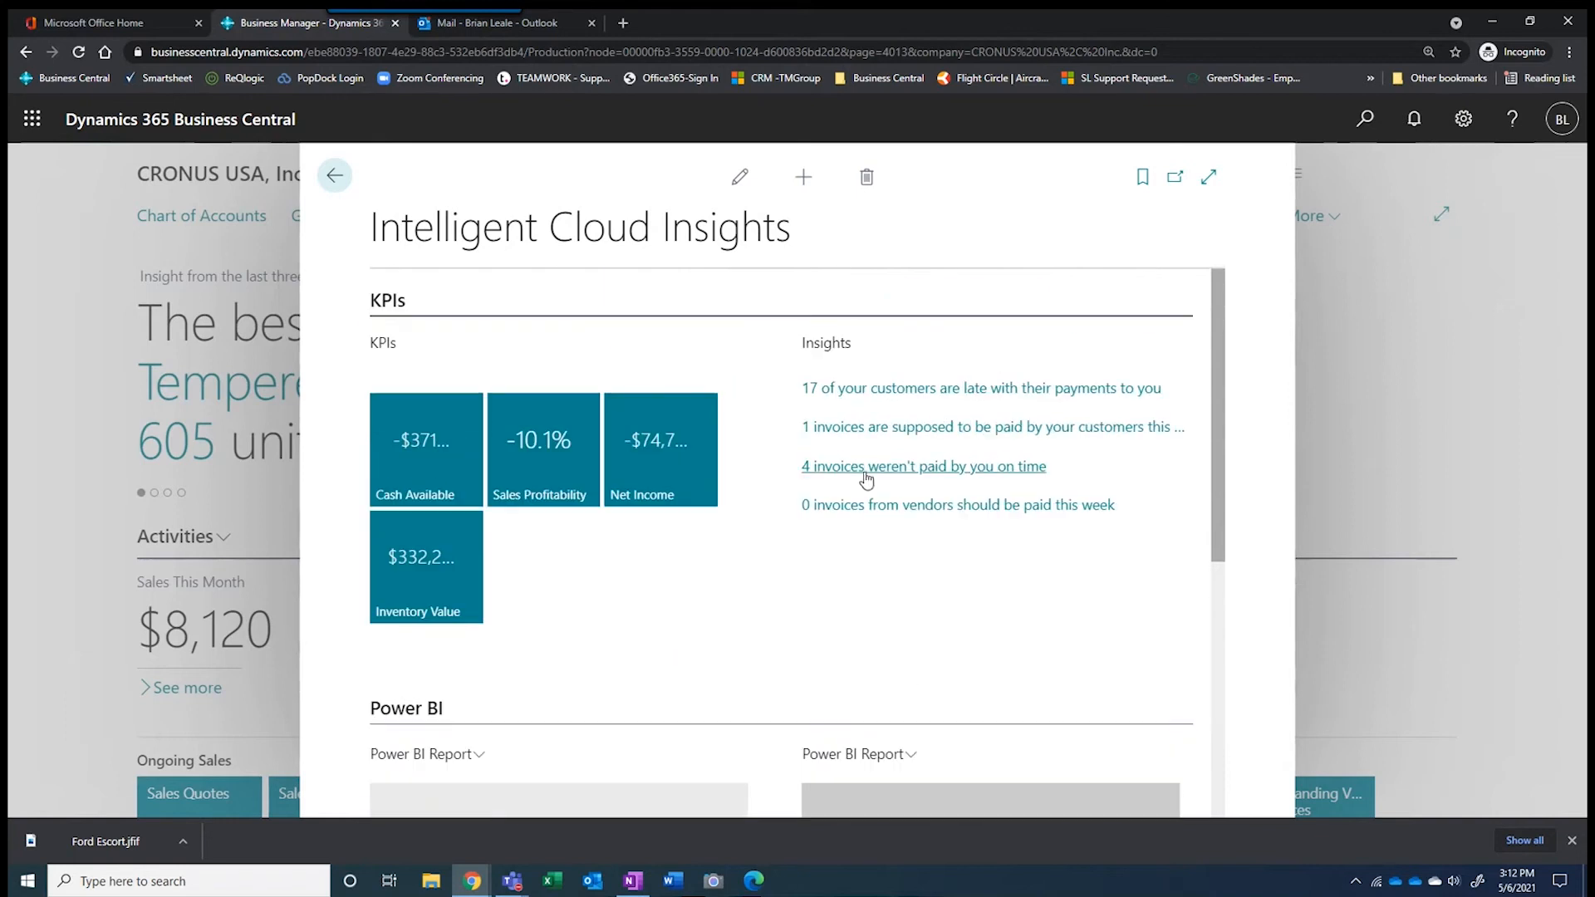
# Return to the Business Manager home page and search for "pur" to see the matching actions, pages and reports, closing the search without opening any
pyautogui.click(334, 177)
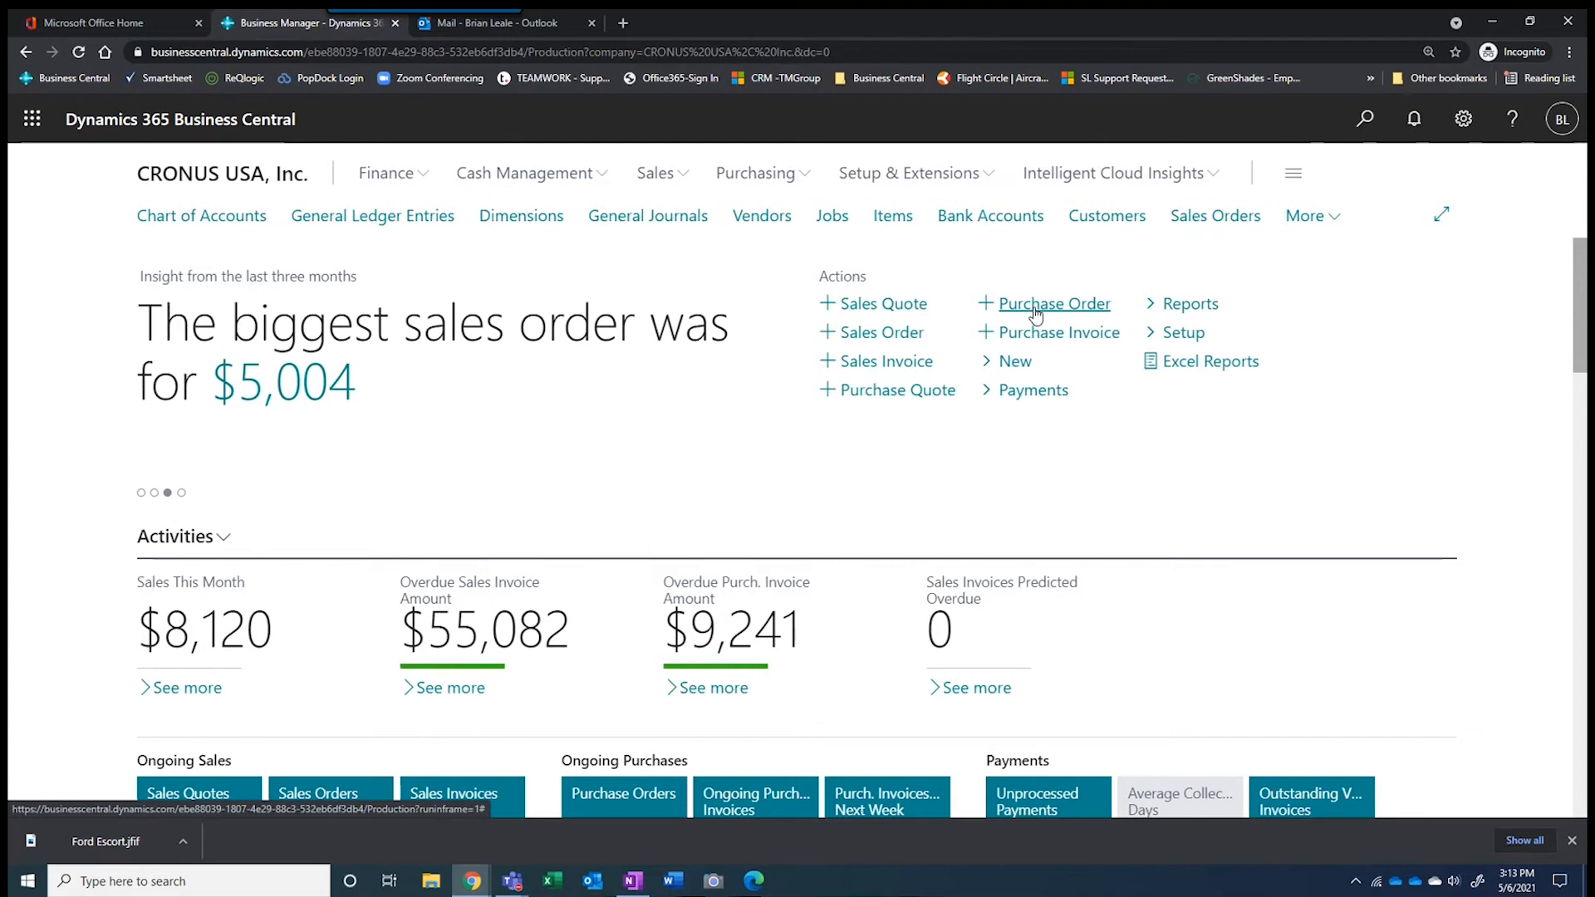
pyautogui.click(1365, 118)
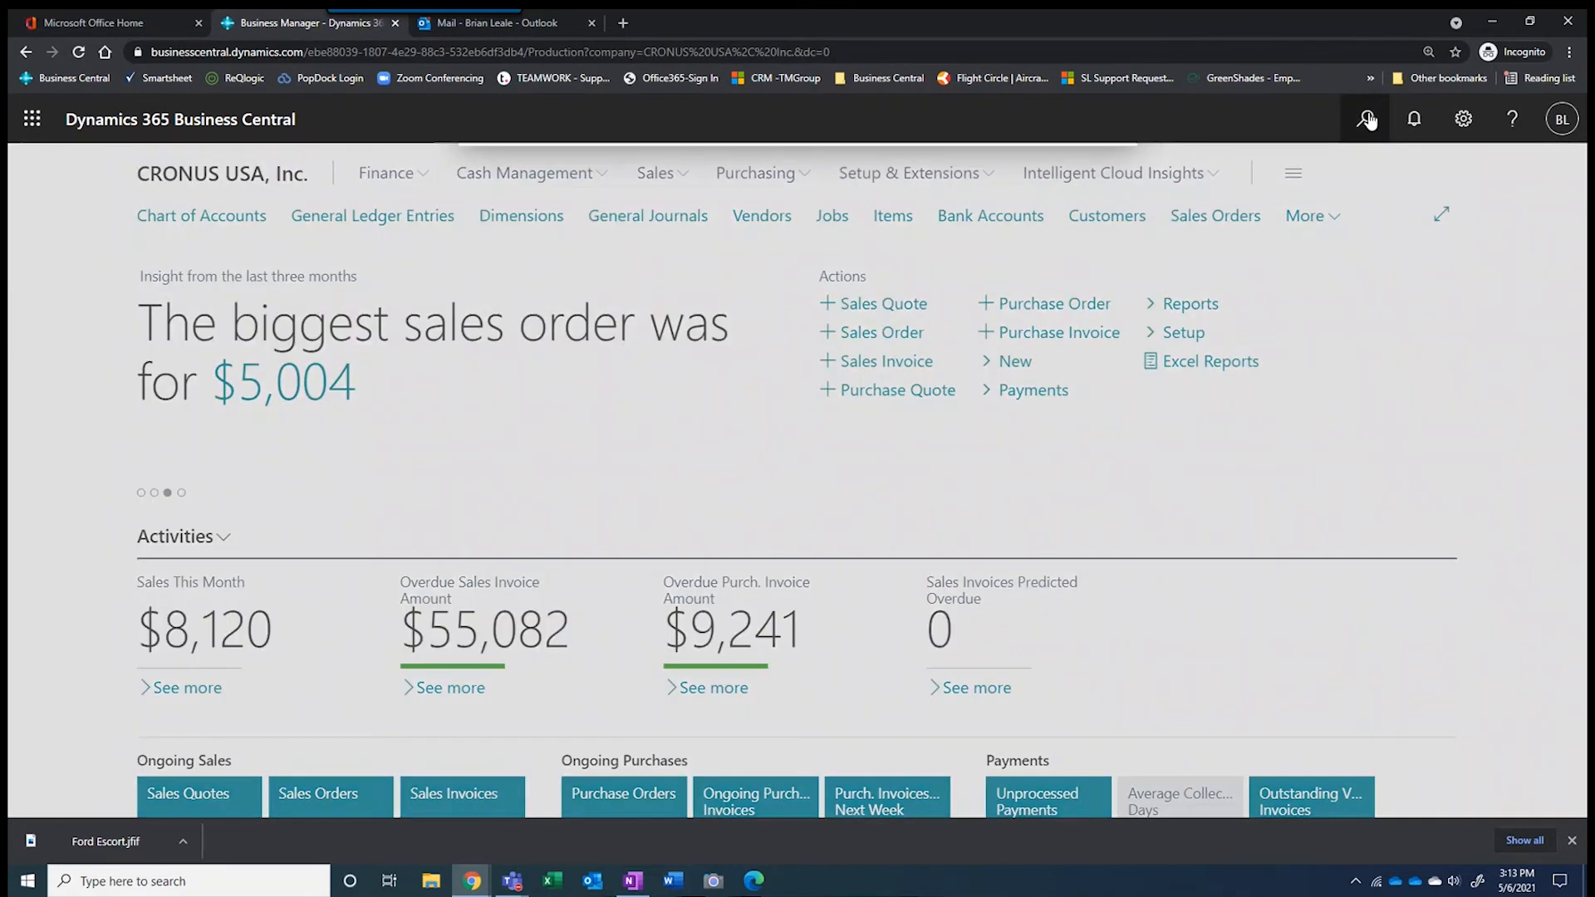
pyautogui.write('pur')
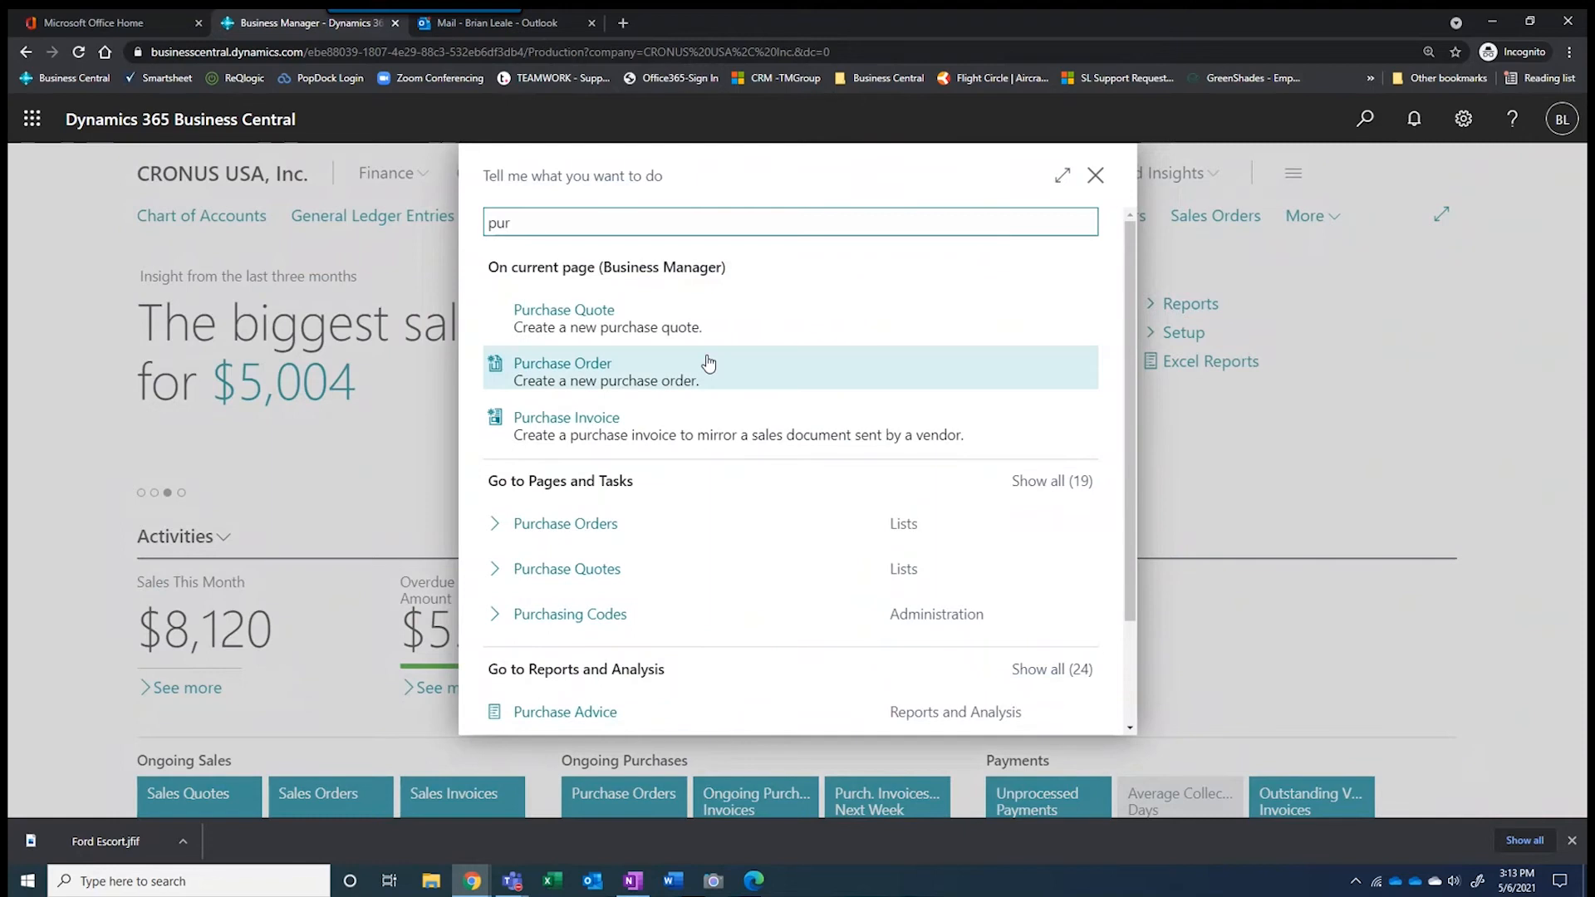
pyautogui.press('Escape')
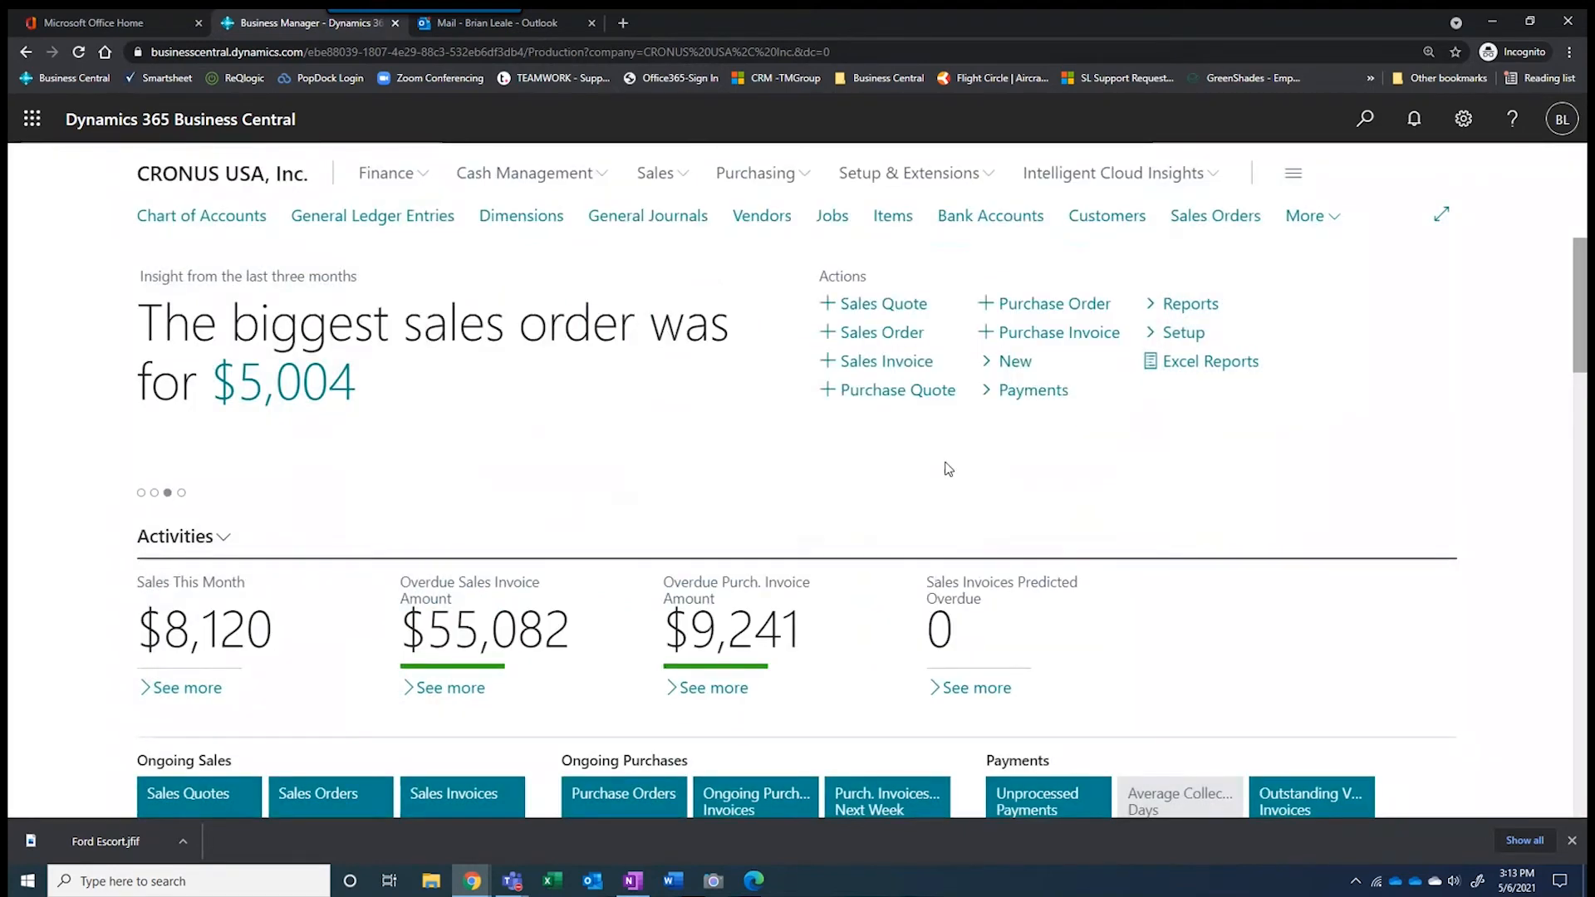
# Examine the home page's activity tiles, email status, approvals, time sheets, Power BI reports, business performance chart, favorite accounts and trial balance
pyautogui.scroll(-2, 920, 440)
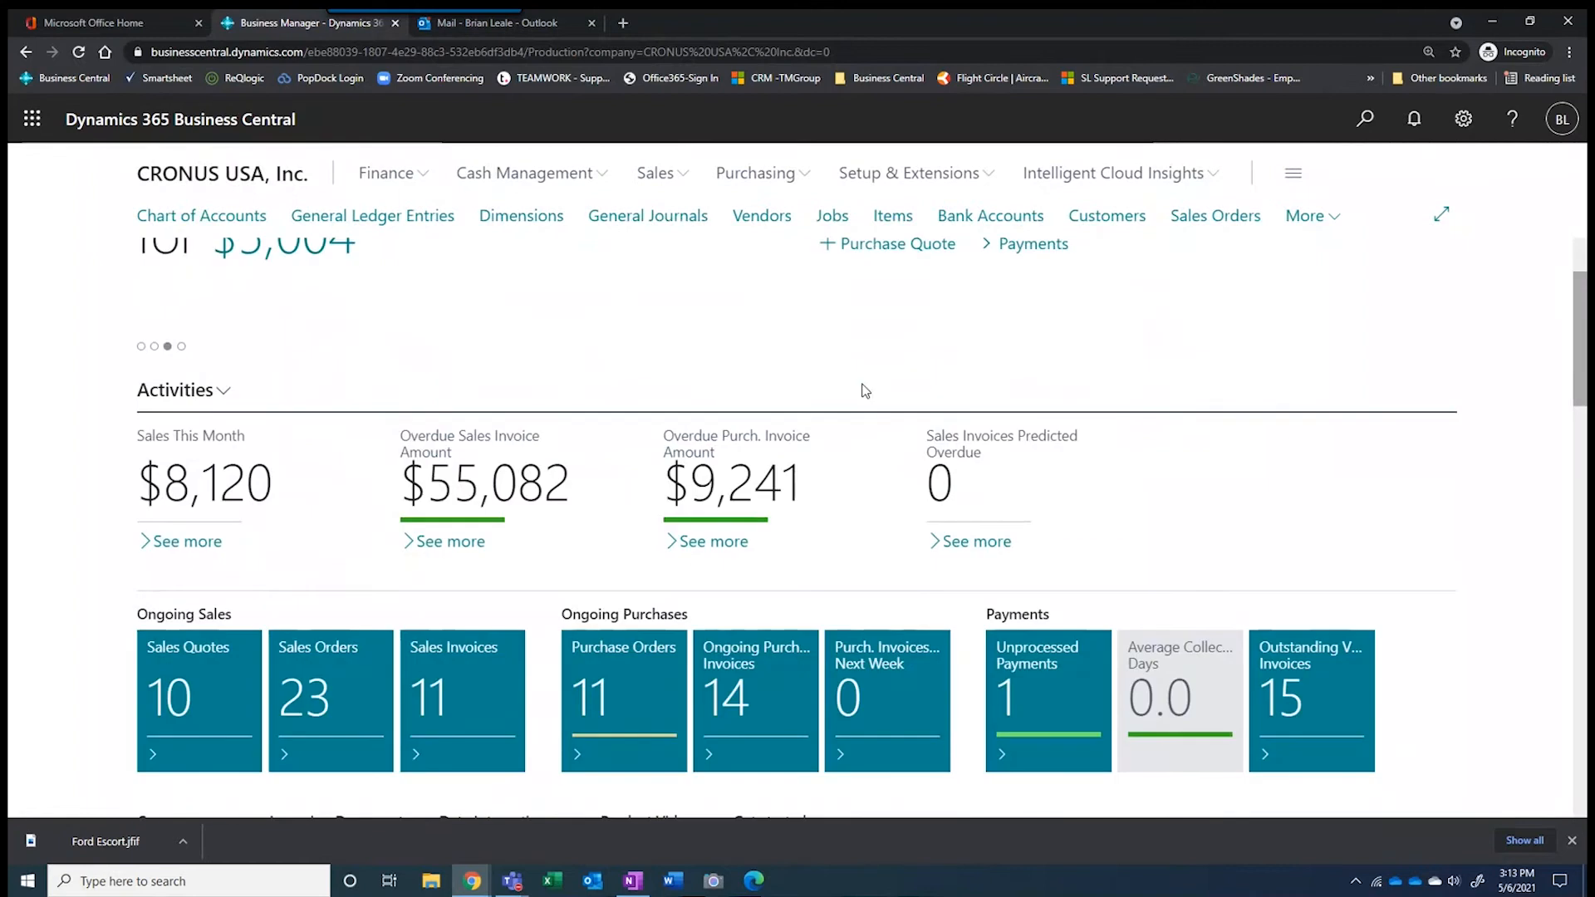
pyautogui.scroll(-1, 1030, 583)
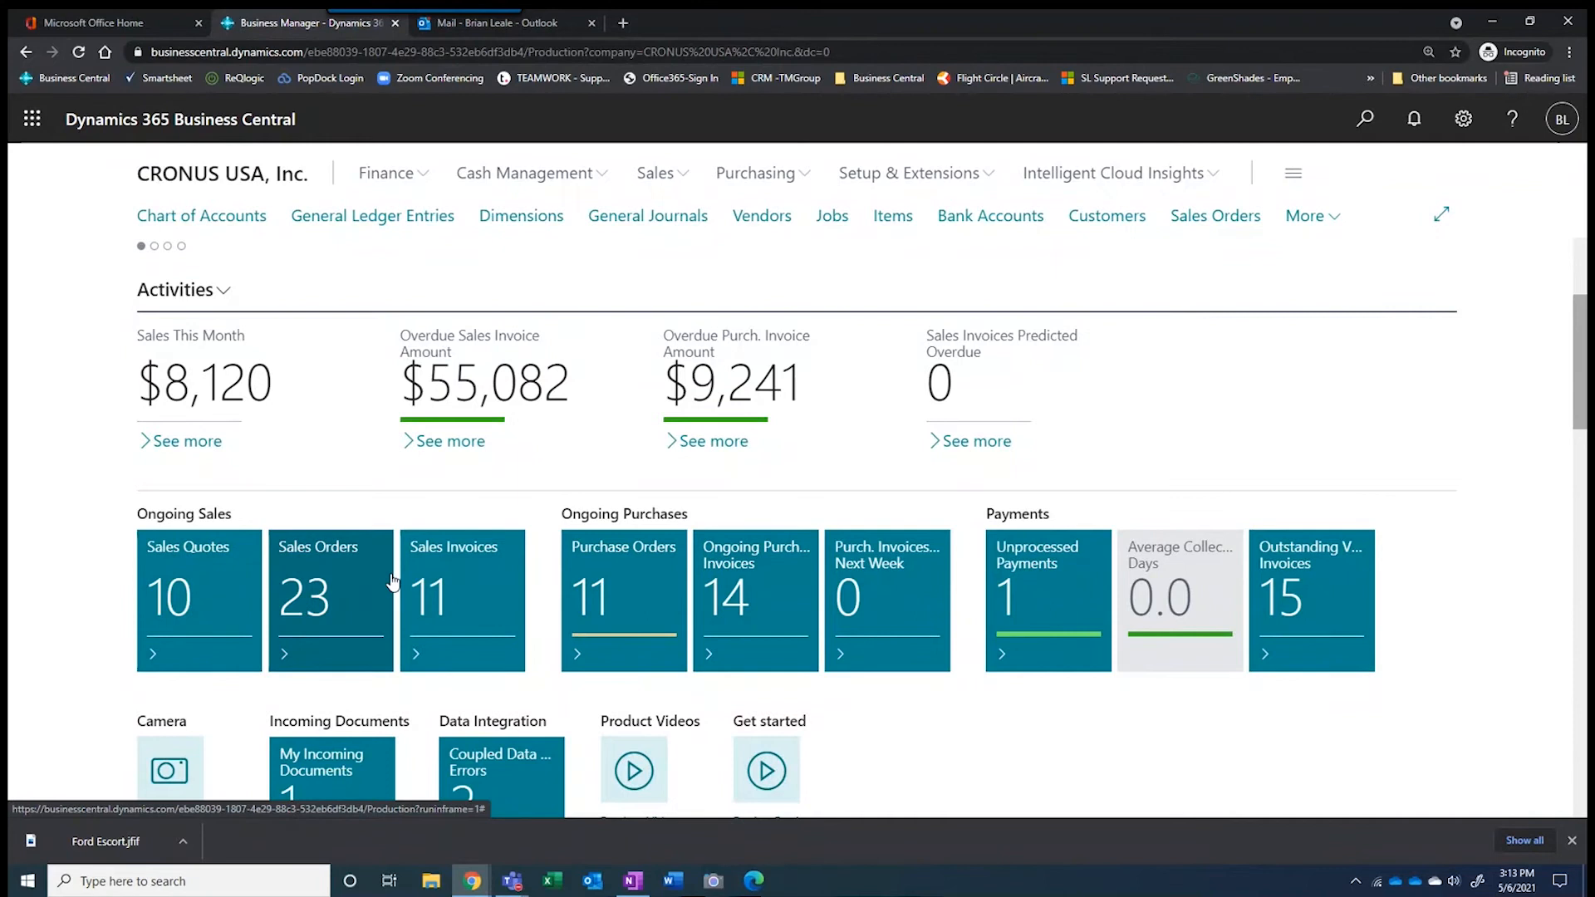
pyautogui.scroll(-5, 954, 664)
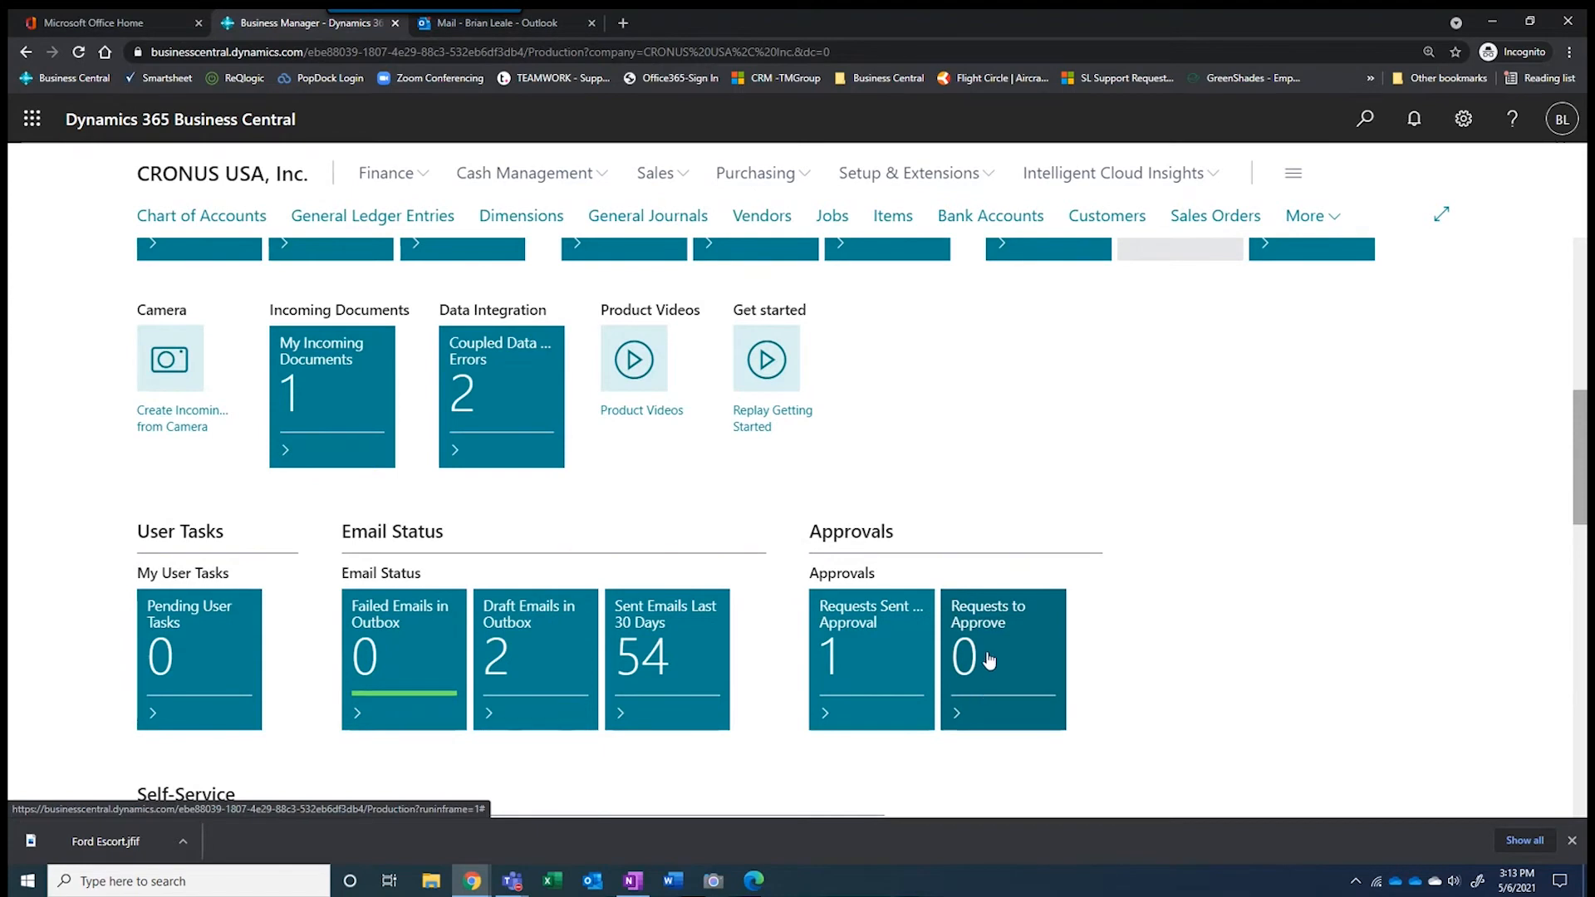
pyautogui.scroll(-4, 1189, 580)
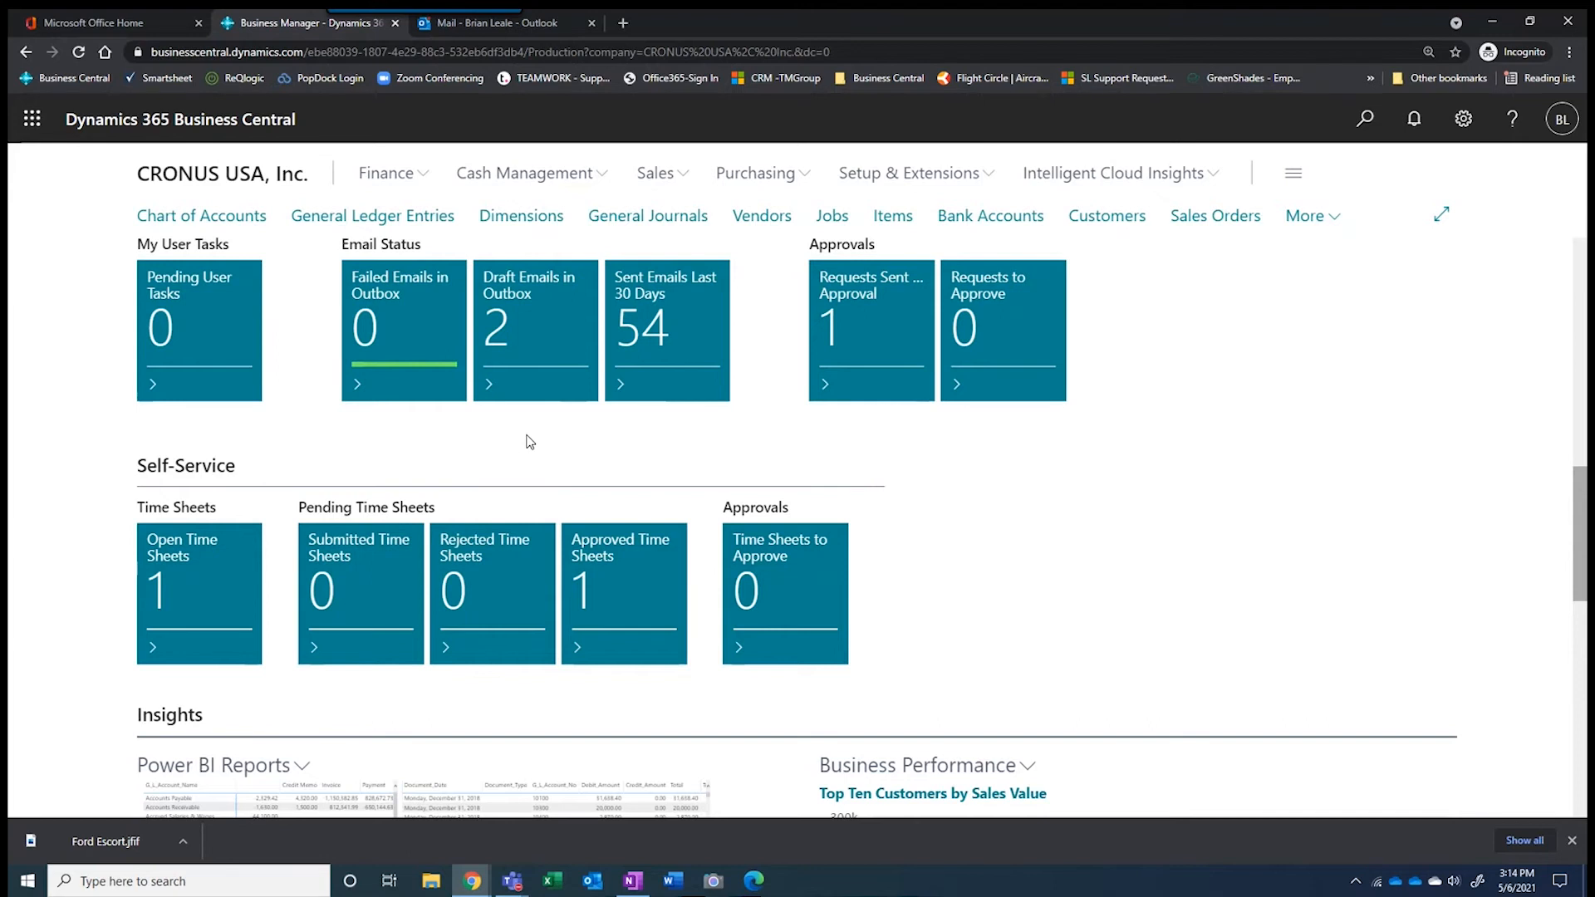
pyautogui.scroll(-1, 526, 441)
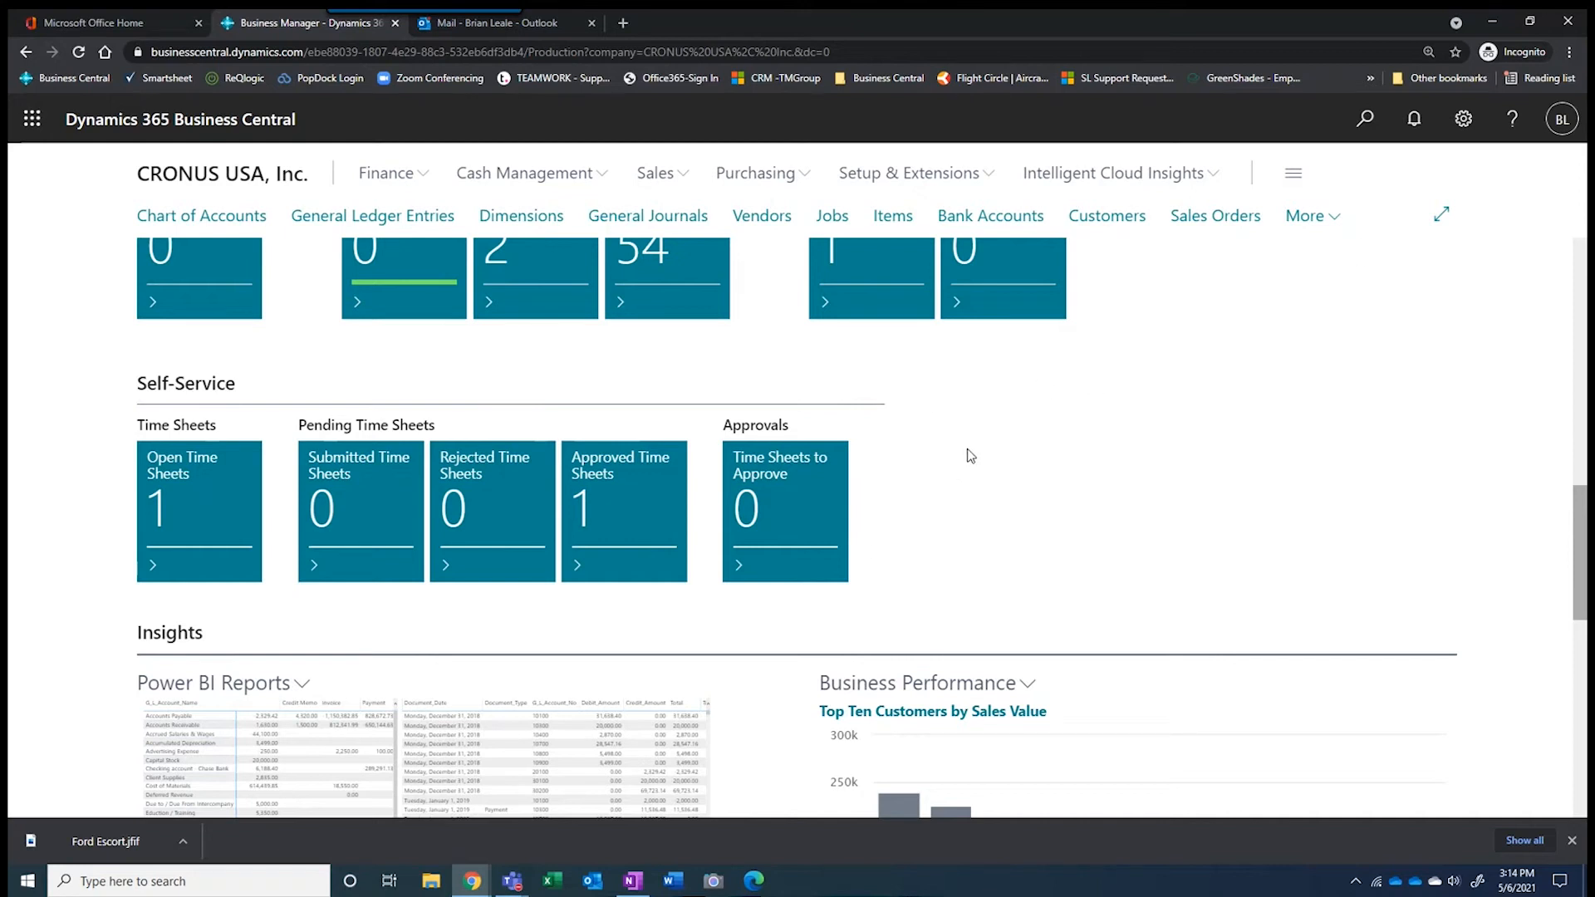
pyautogui.scroll(-3, 988, 450)
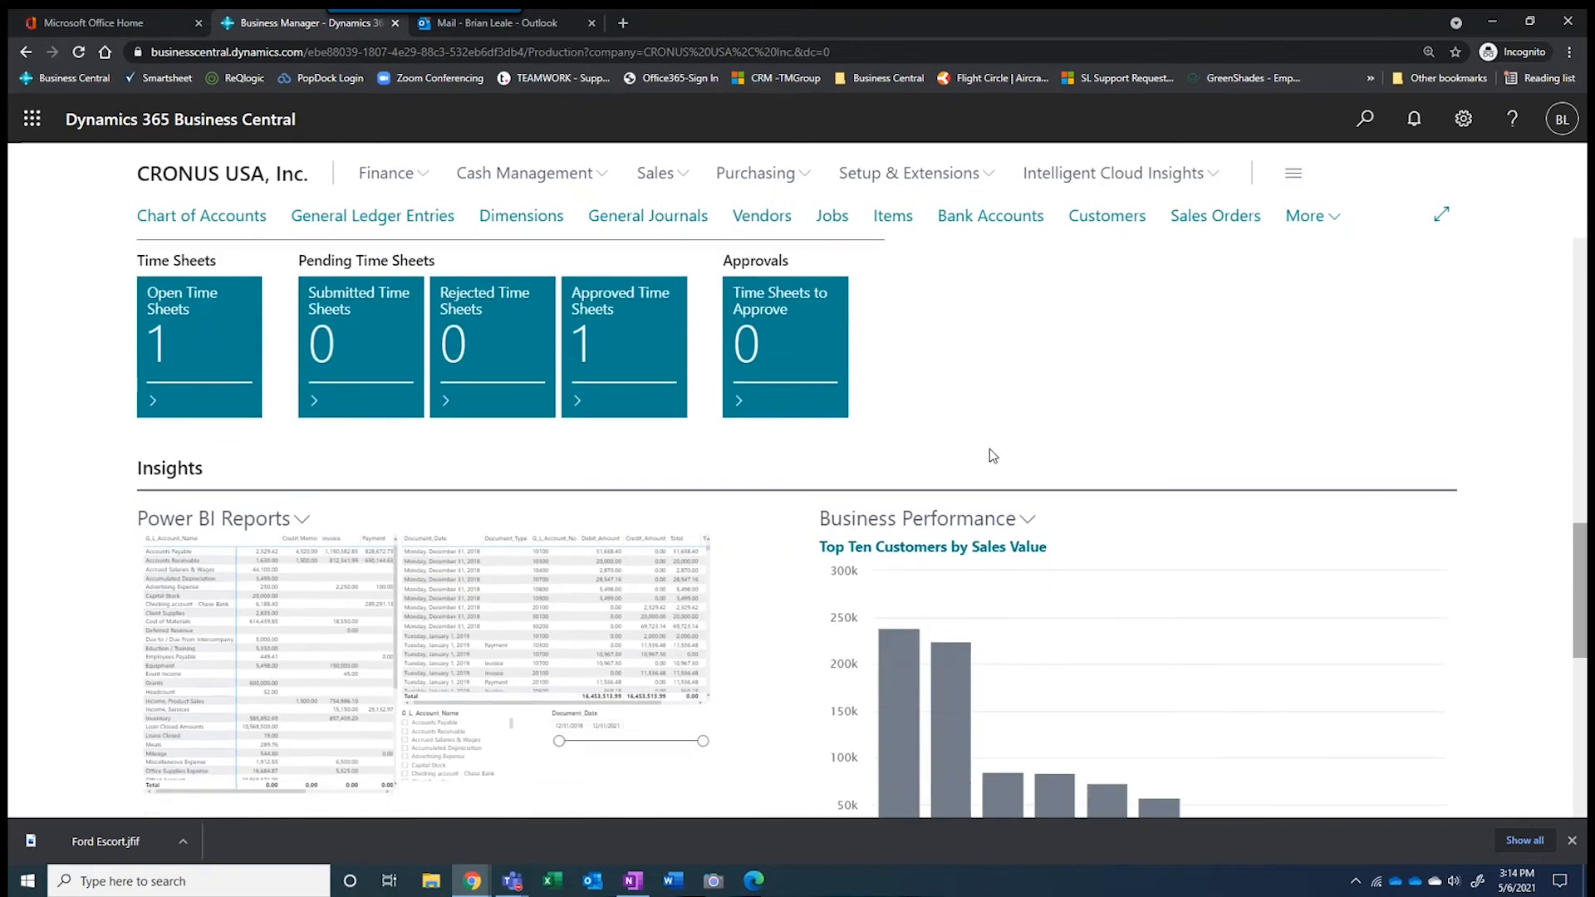
pyautogui.scroll(-2, 1052, 413)
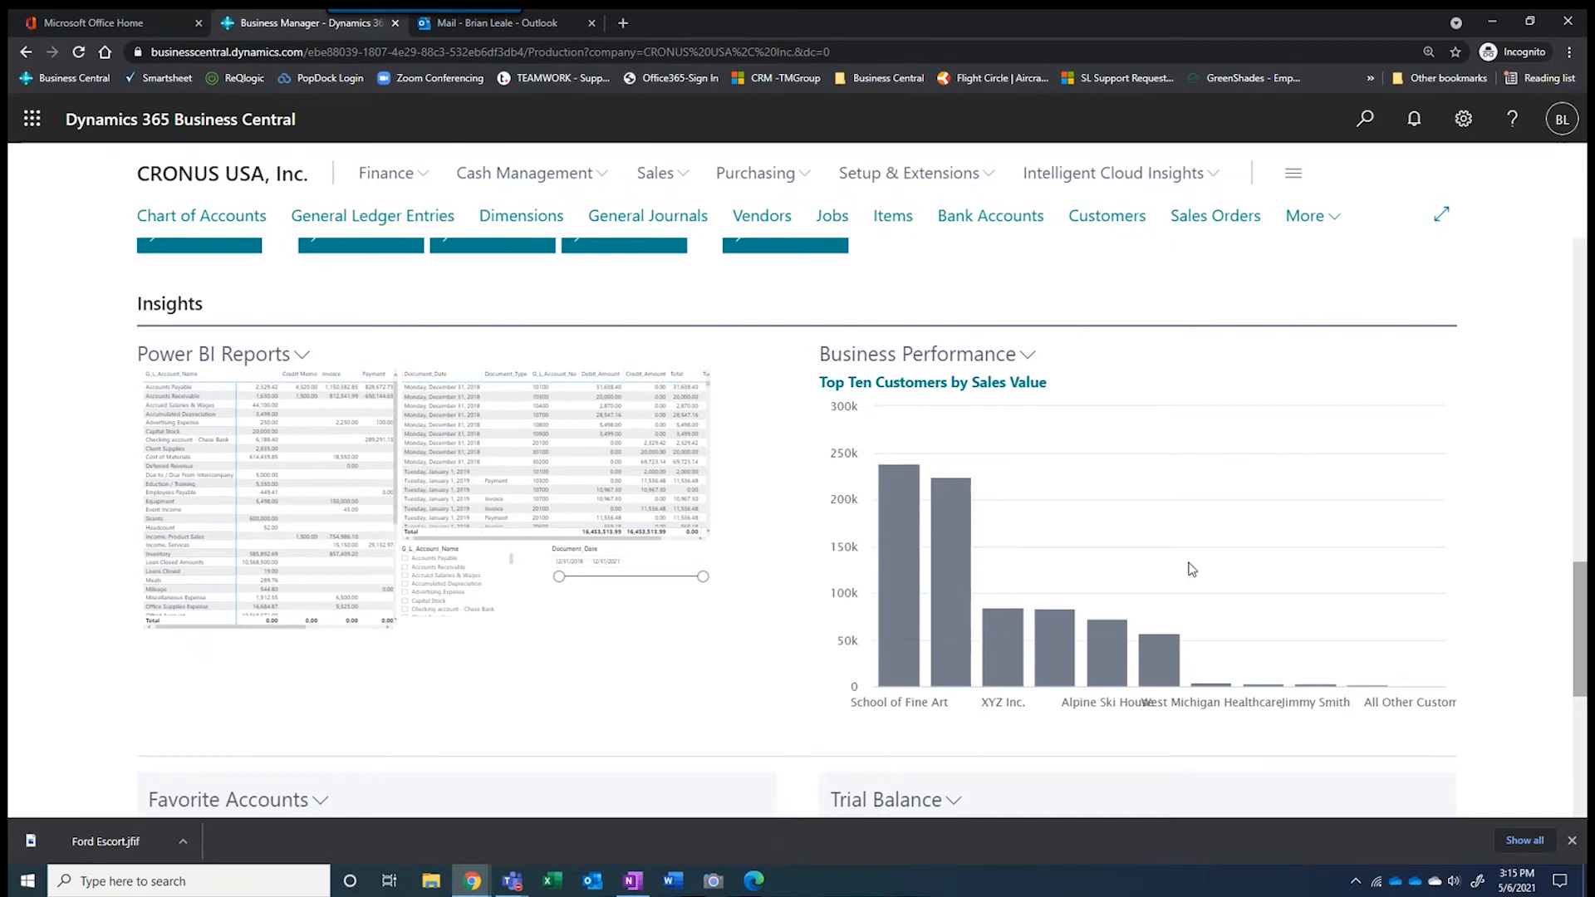
pyautogui.scroll(-5, 1140, 459)
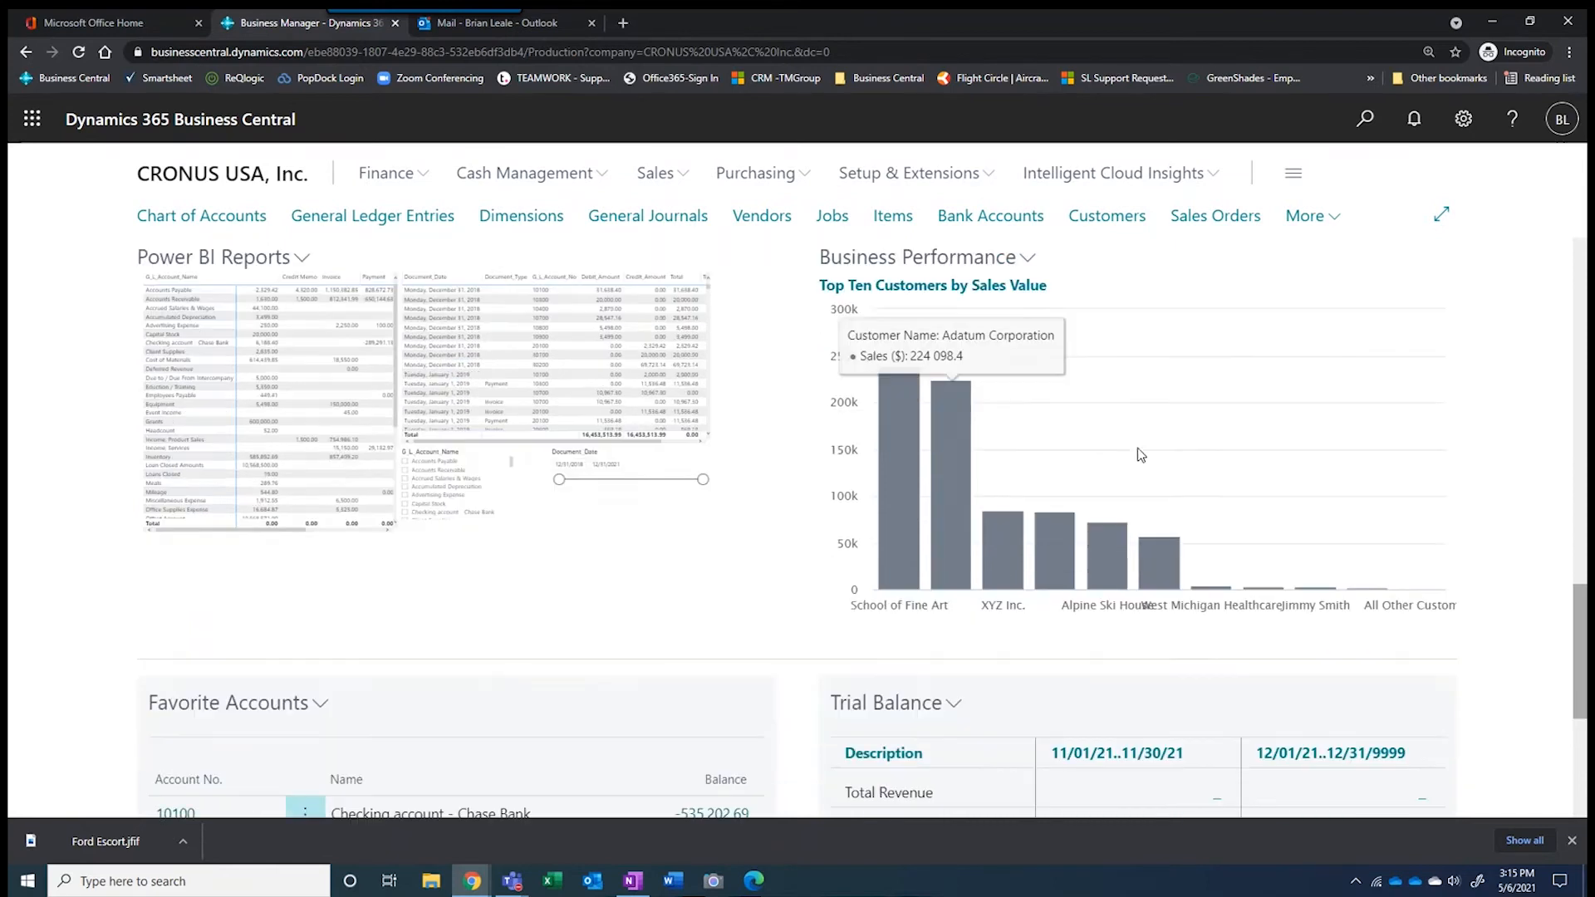
pyautogui.scroll(-1, 878, 501)
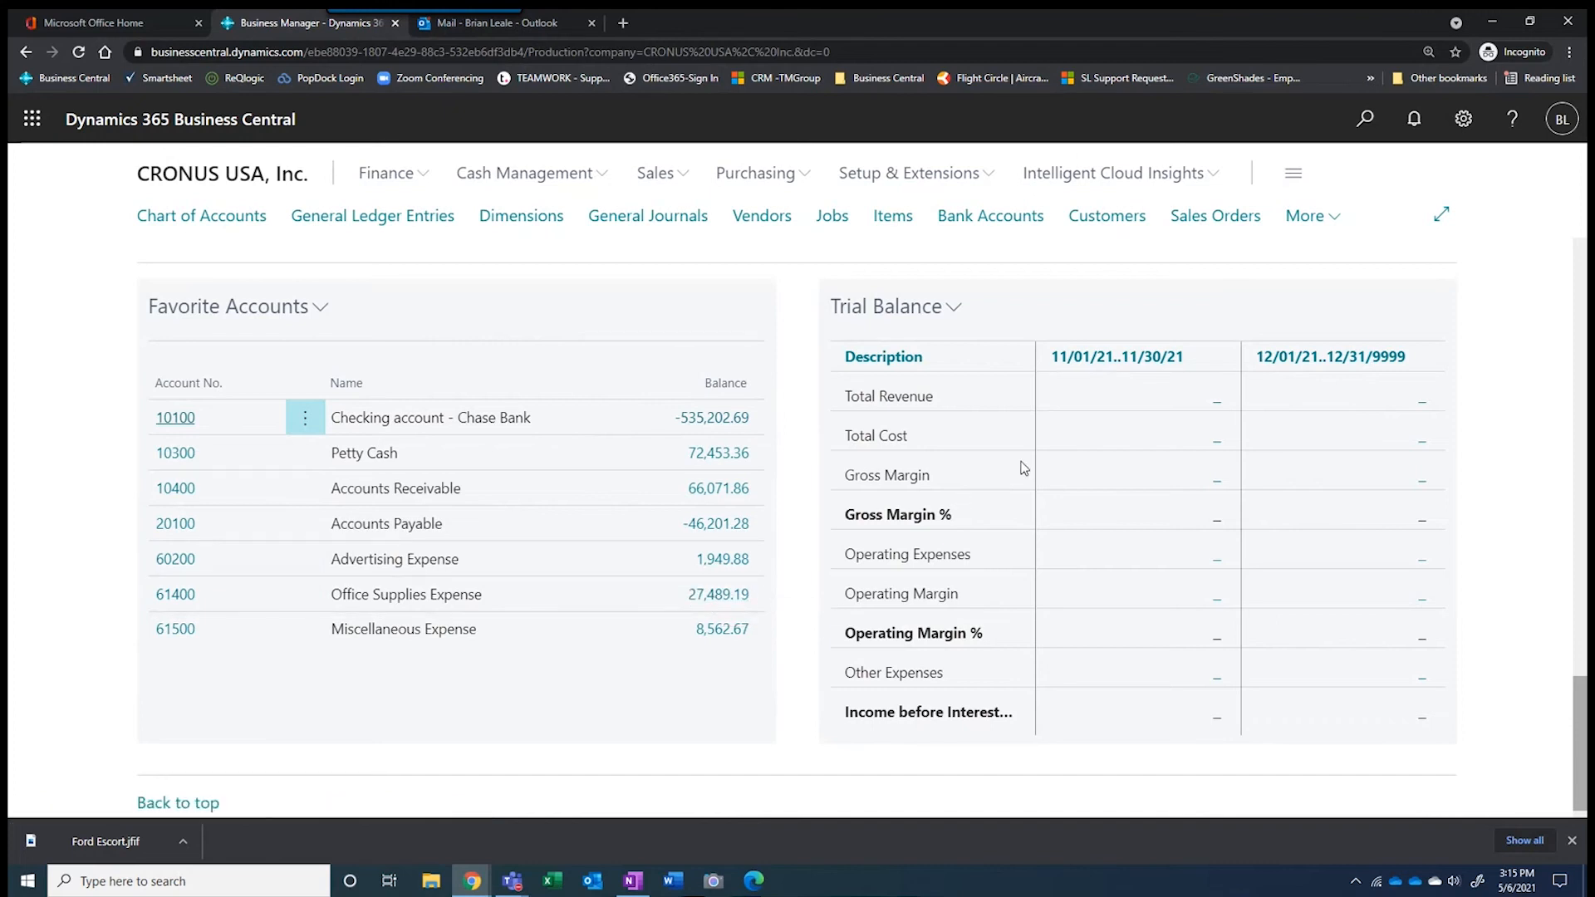
pyautogui.scroll(-1, 1015, 476)
pyautogui.scroll(1, 1020, 480)
pyautogui.scroll(15, 994, 532)
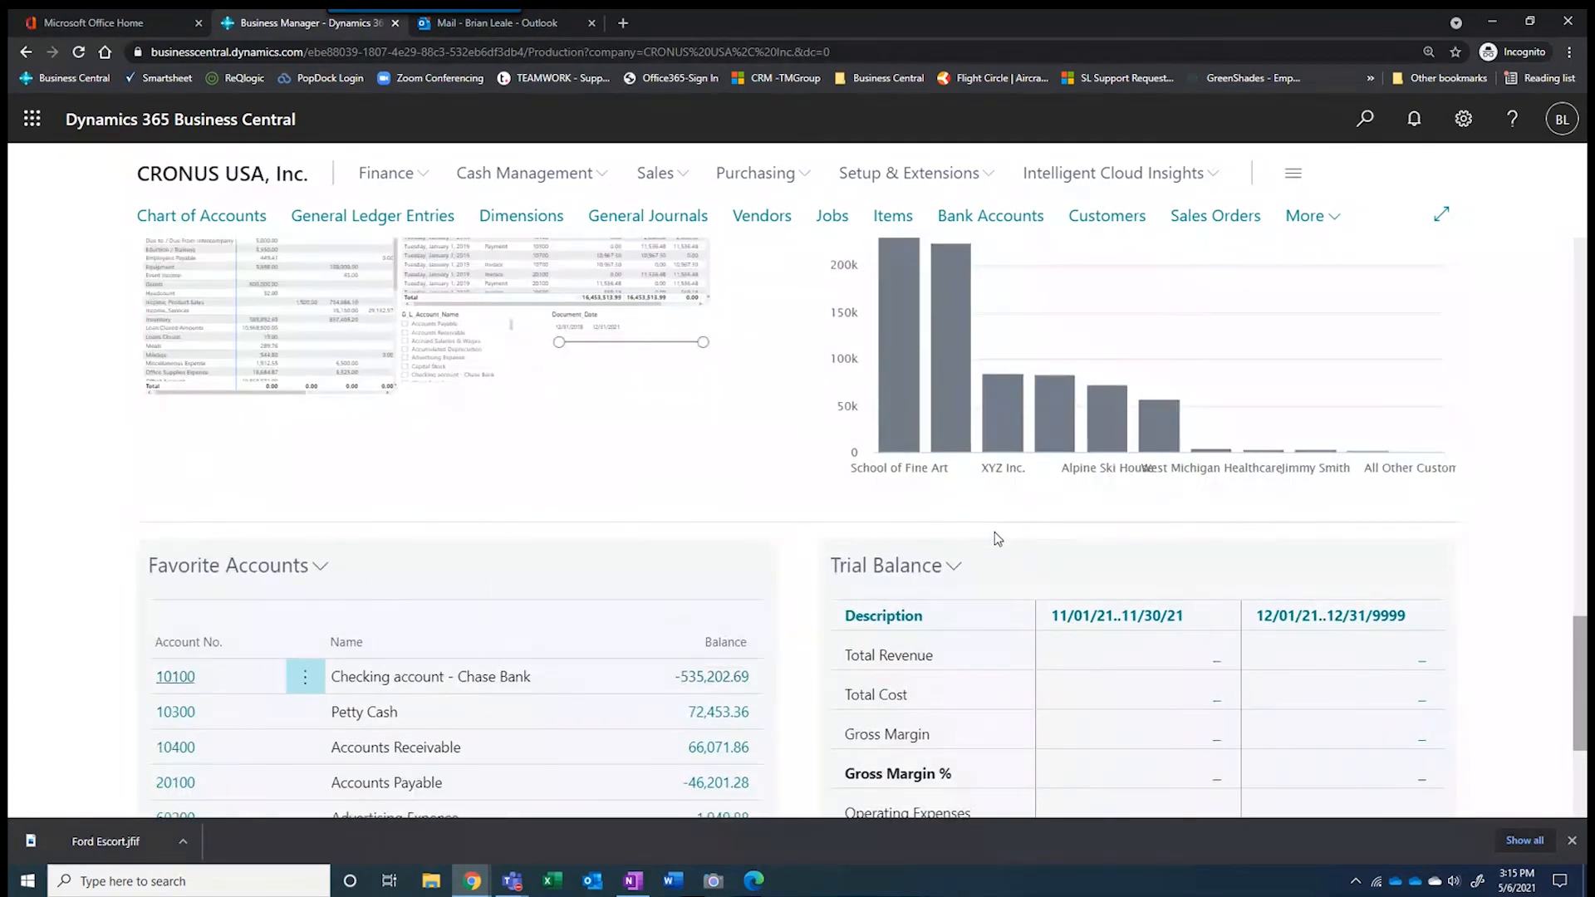
pyautogui.scroll(10, 994, 531)
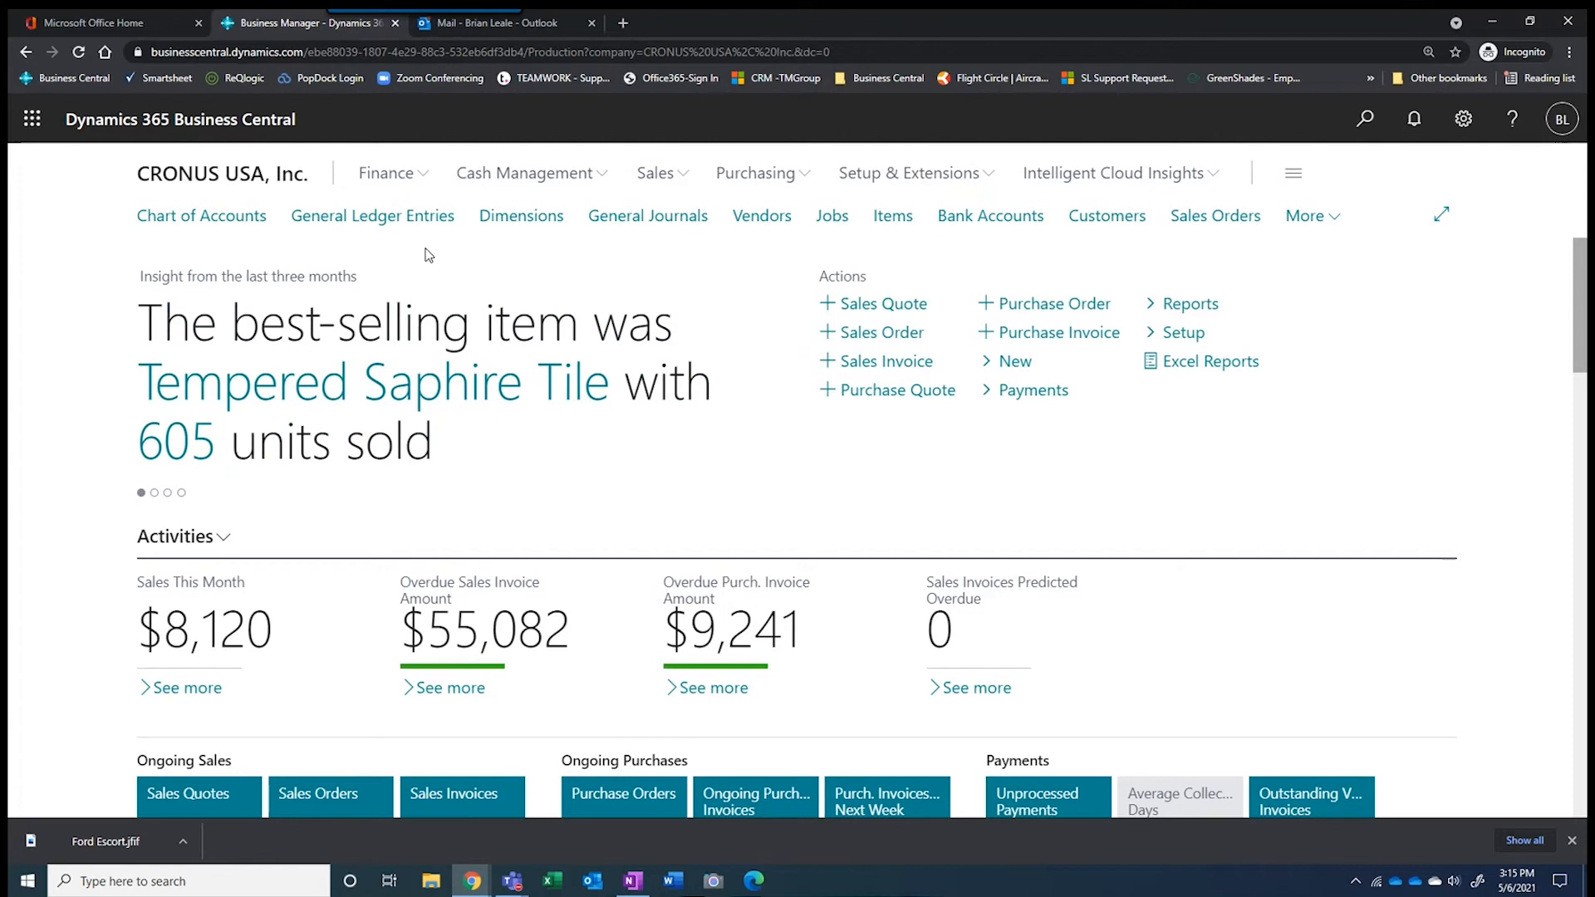
# Open the chart of accounts from the Finance area and, from there, find and open the Dimensions page by searching for "Dime"
pyautogui.click(394, 173)
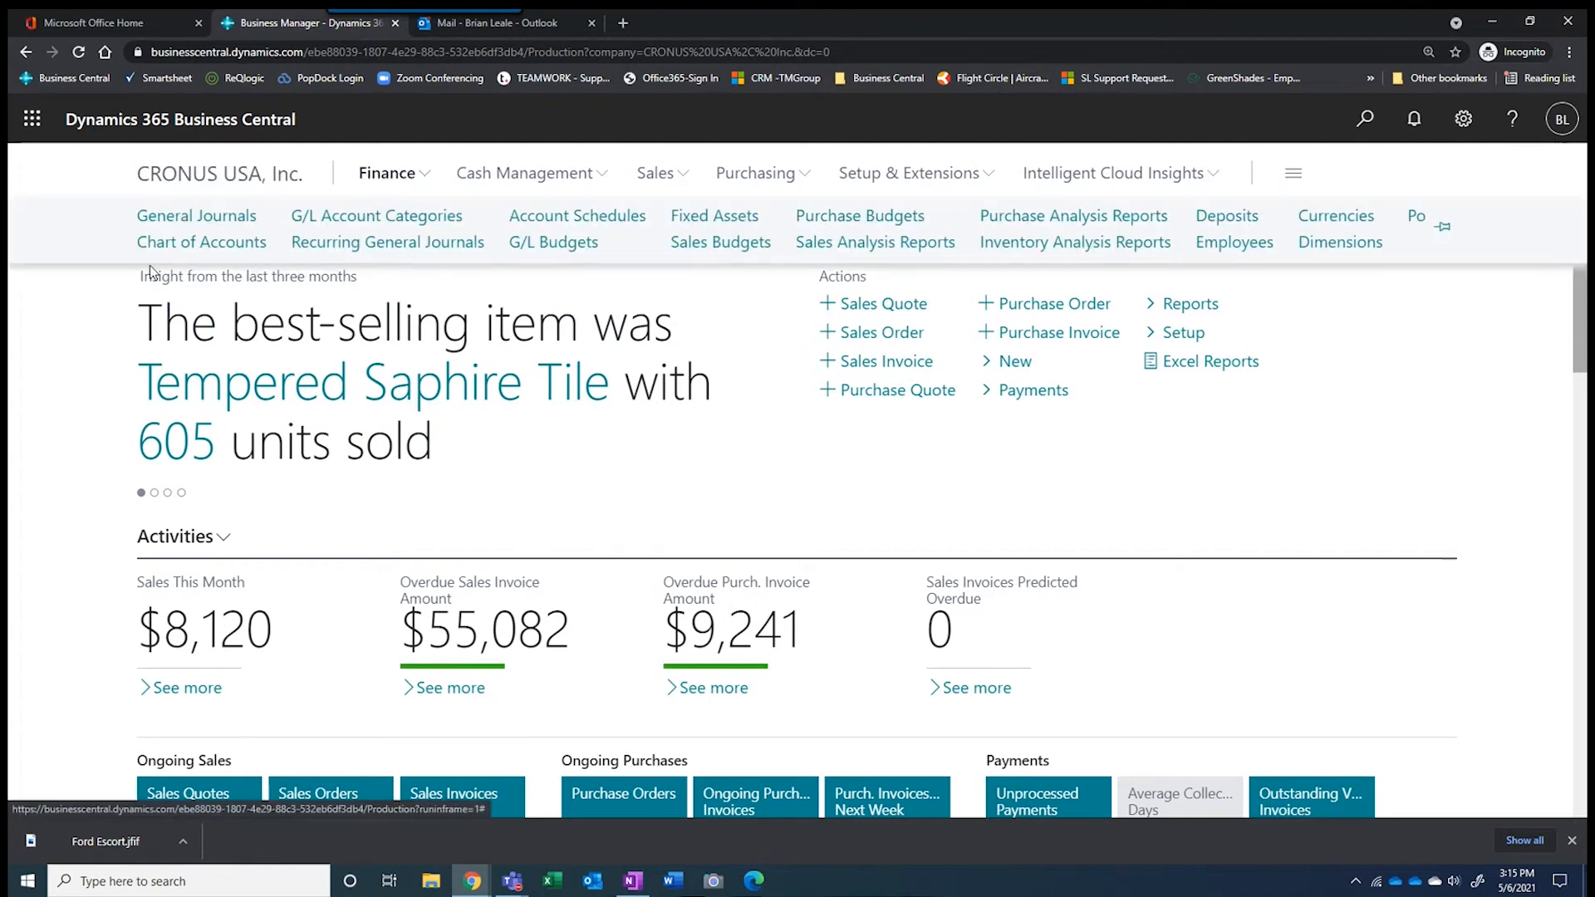
pyautogui.click(190, 246)
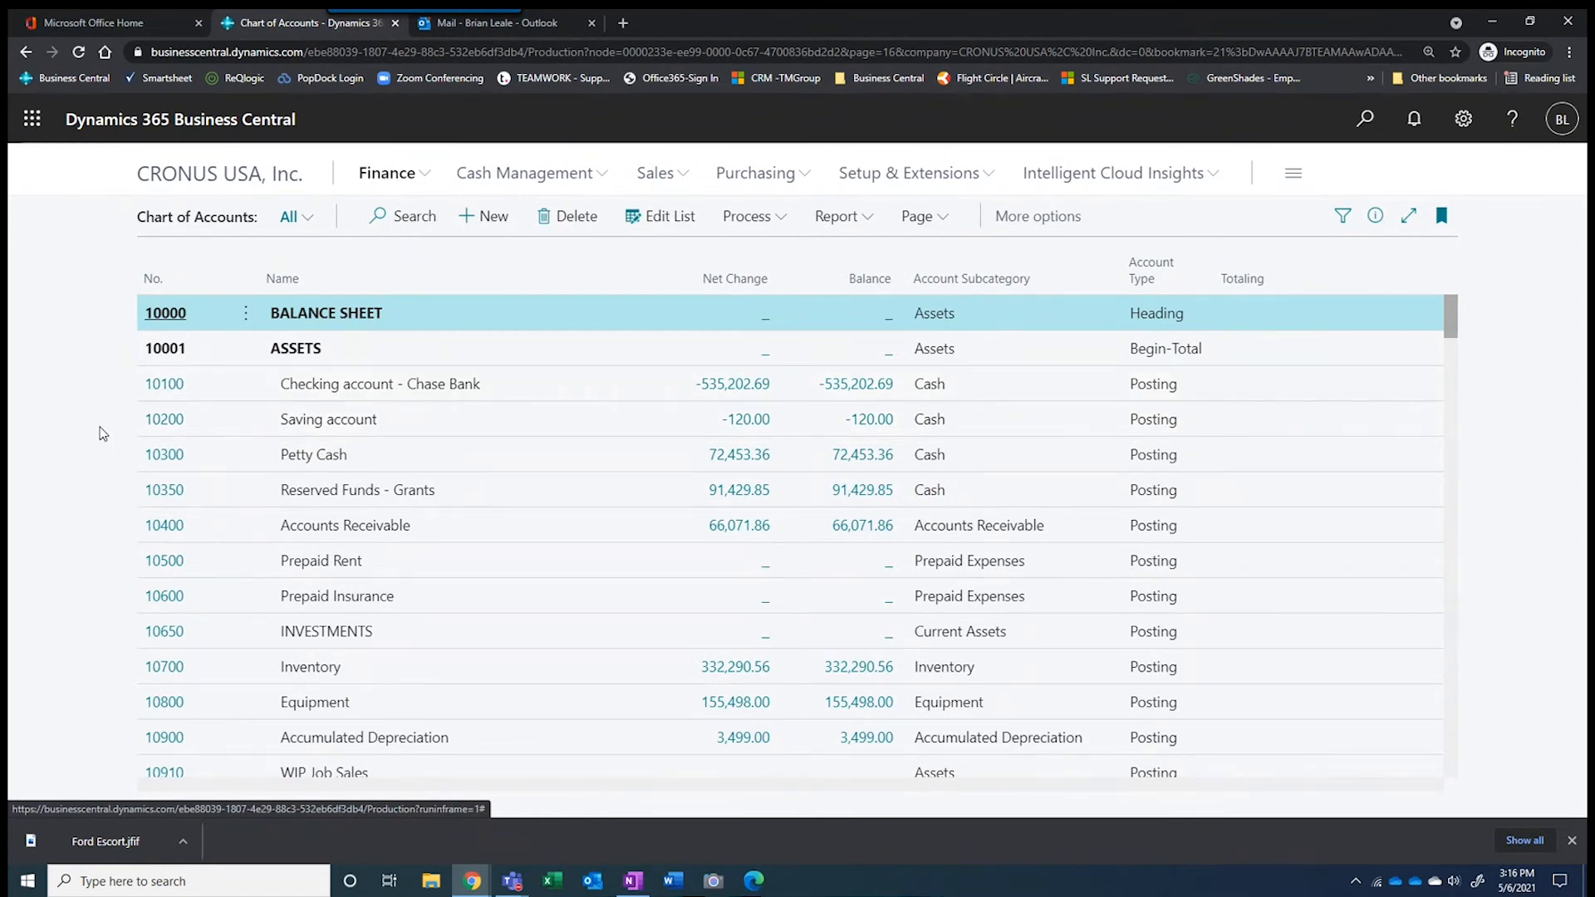
pyautogui.click(1366, 121)
pyautogui.write('Di')
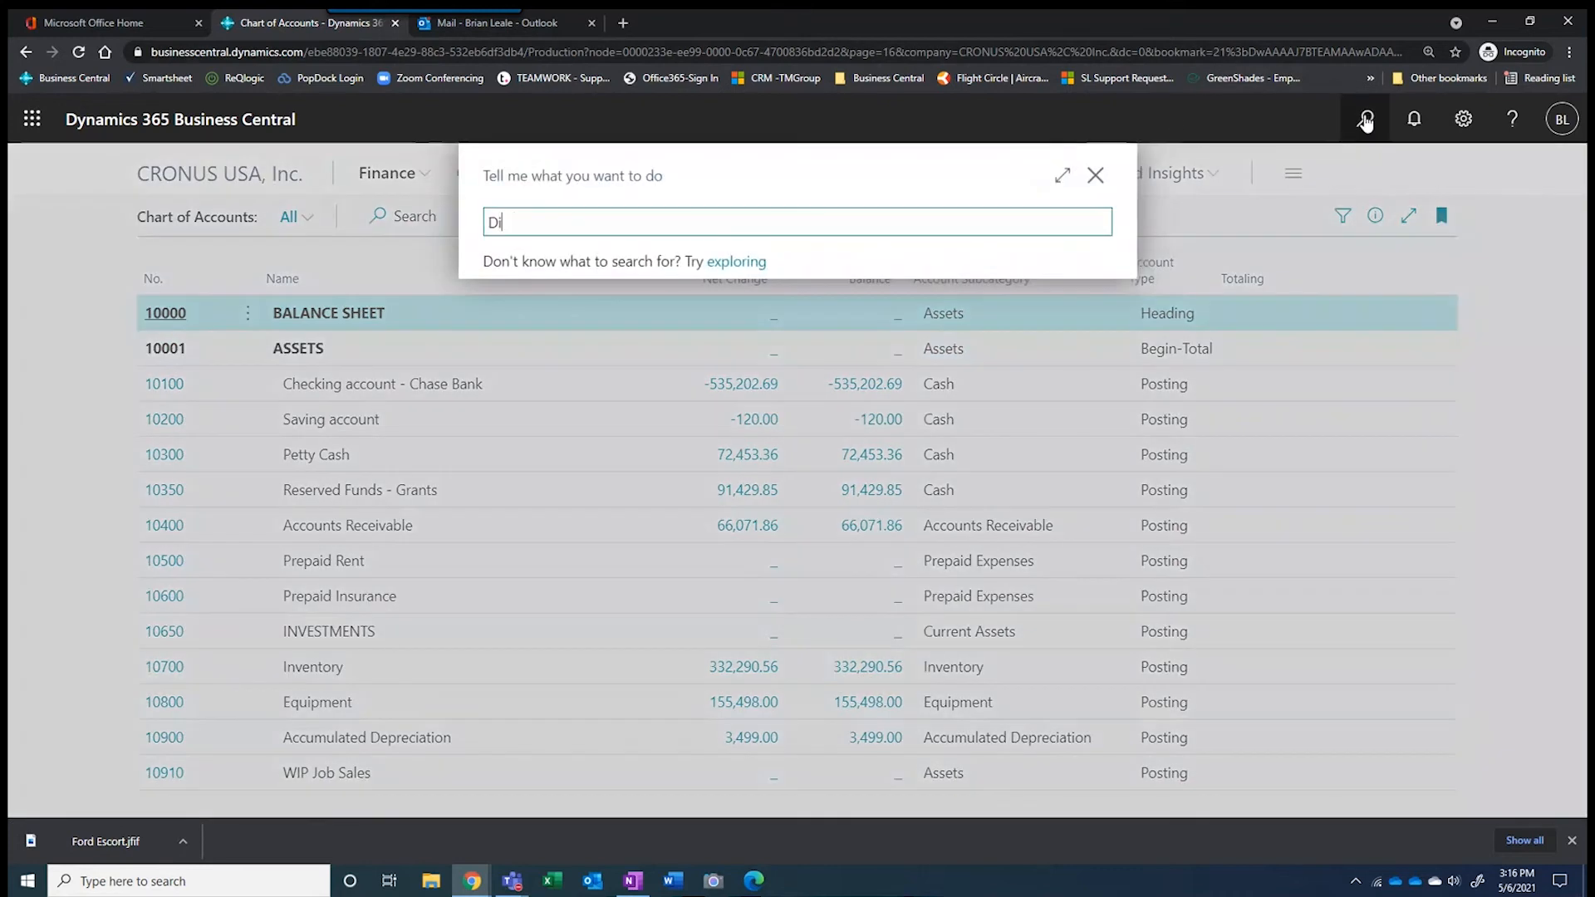
pyautogui.write('me')
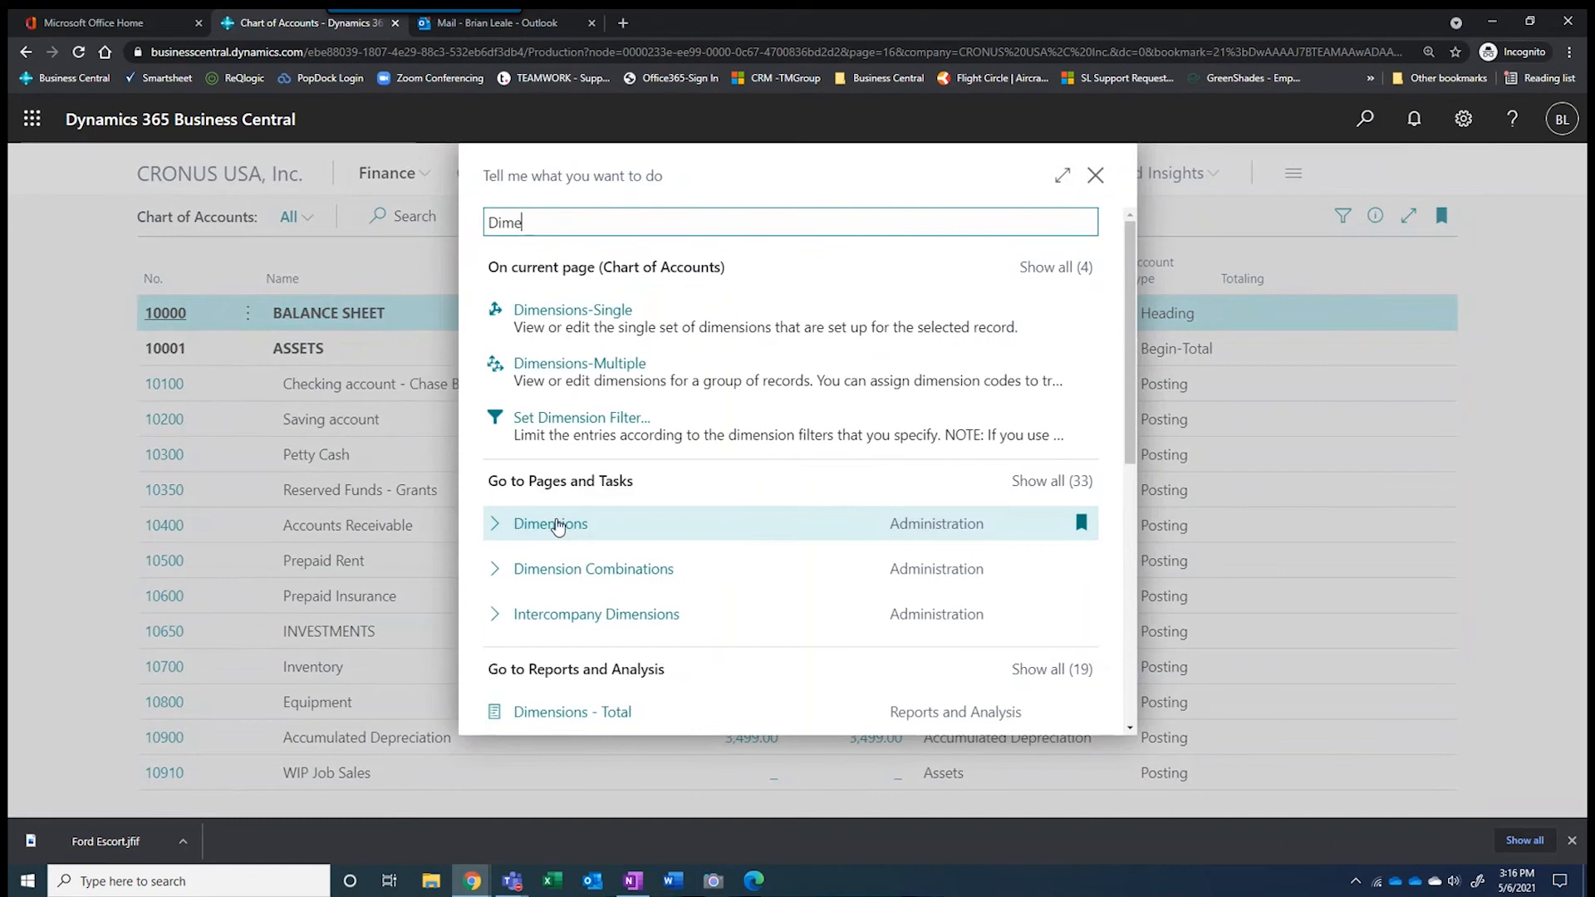
pyautogui.click(552, 523)
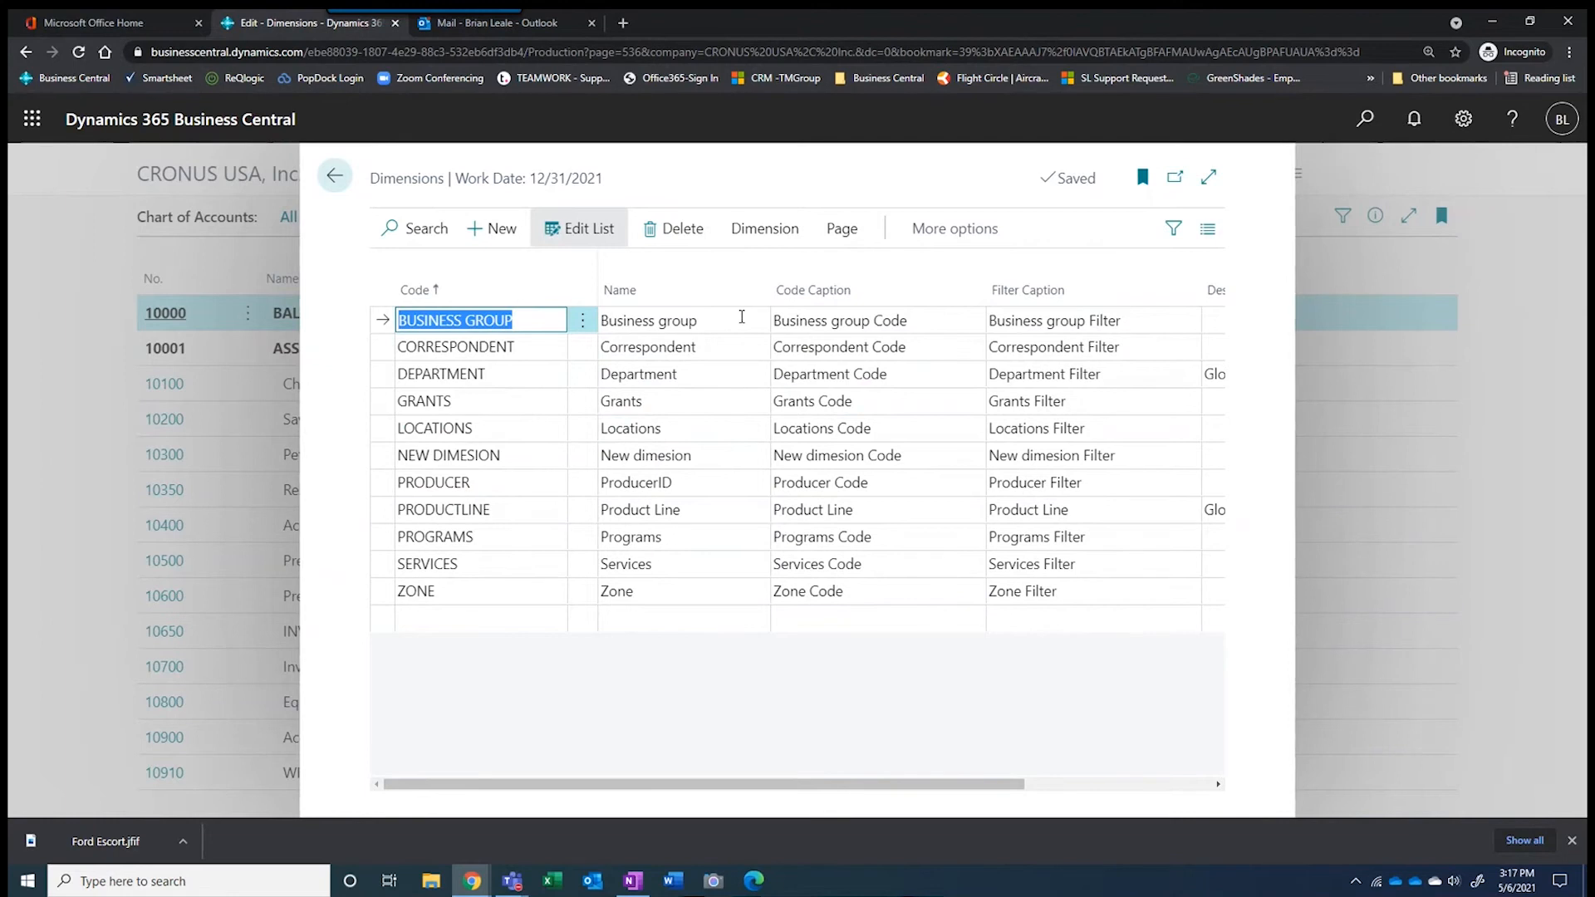
# Open the list of dimension values for the DEPARTMENT dimension
pyautogui.click(653, 374)
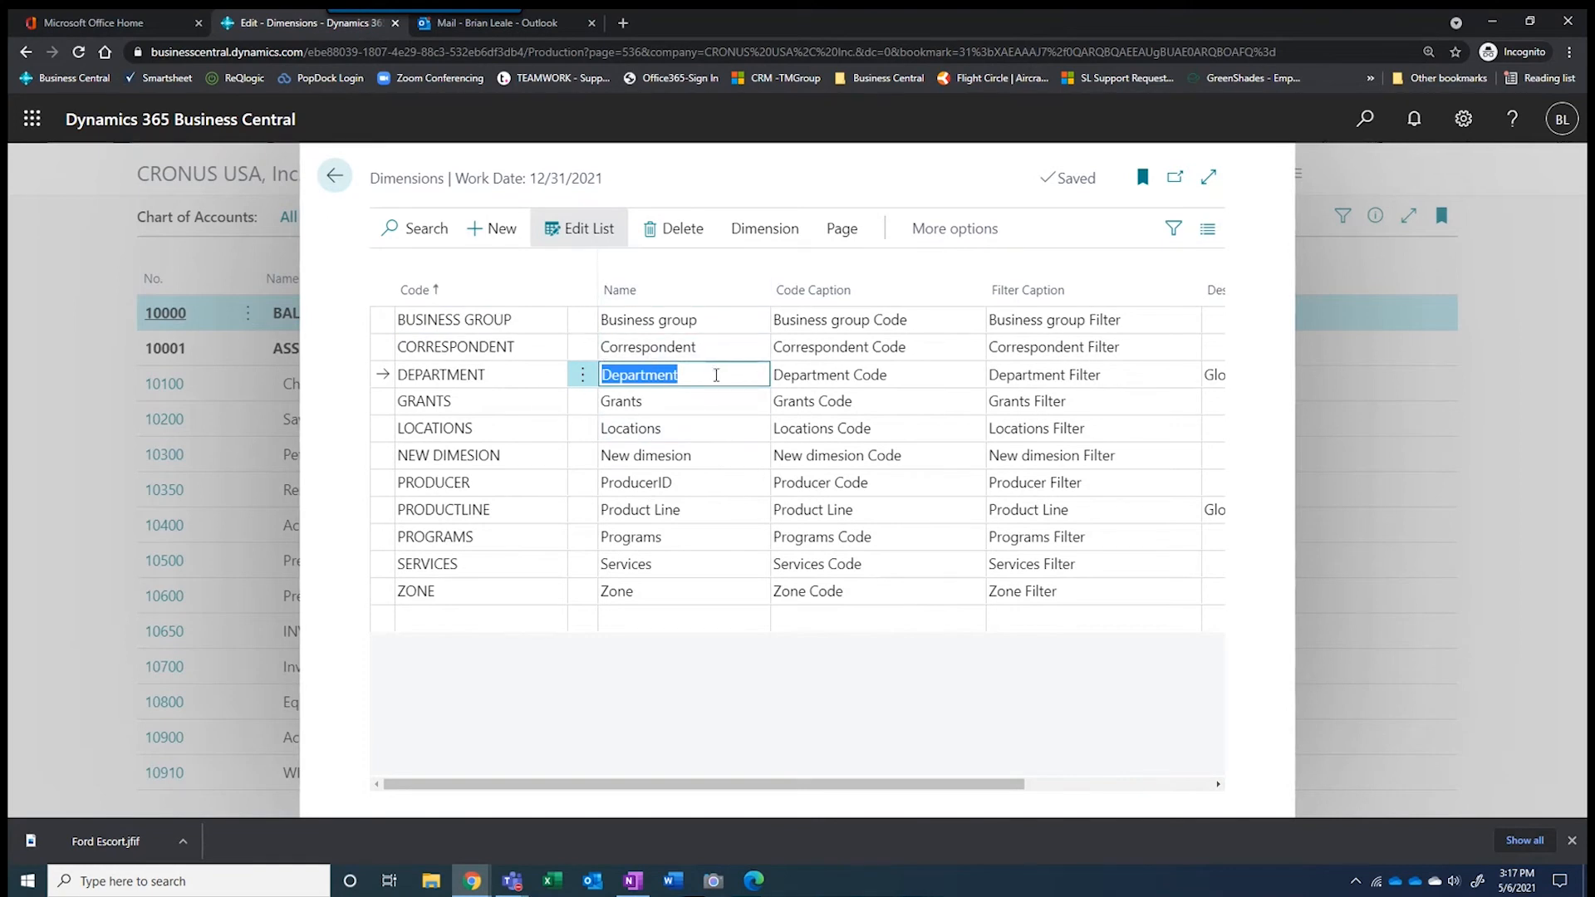
pyautogui.click(769, 231)
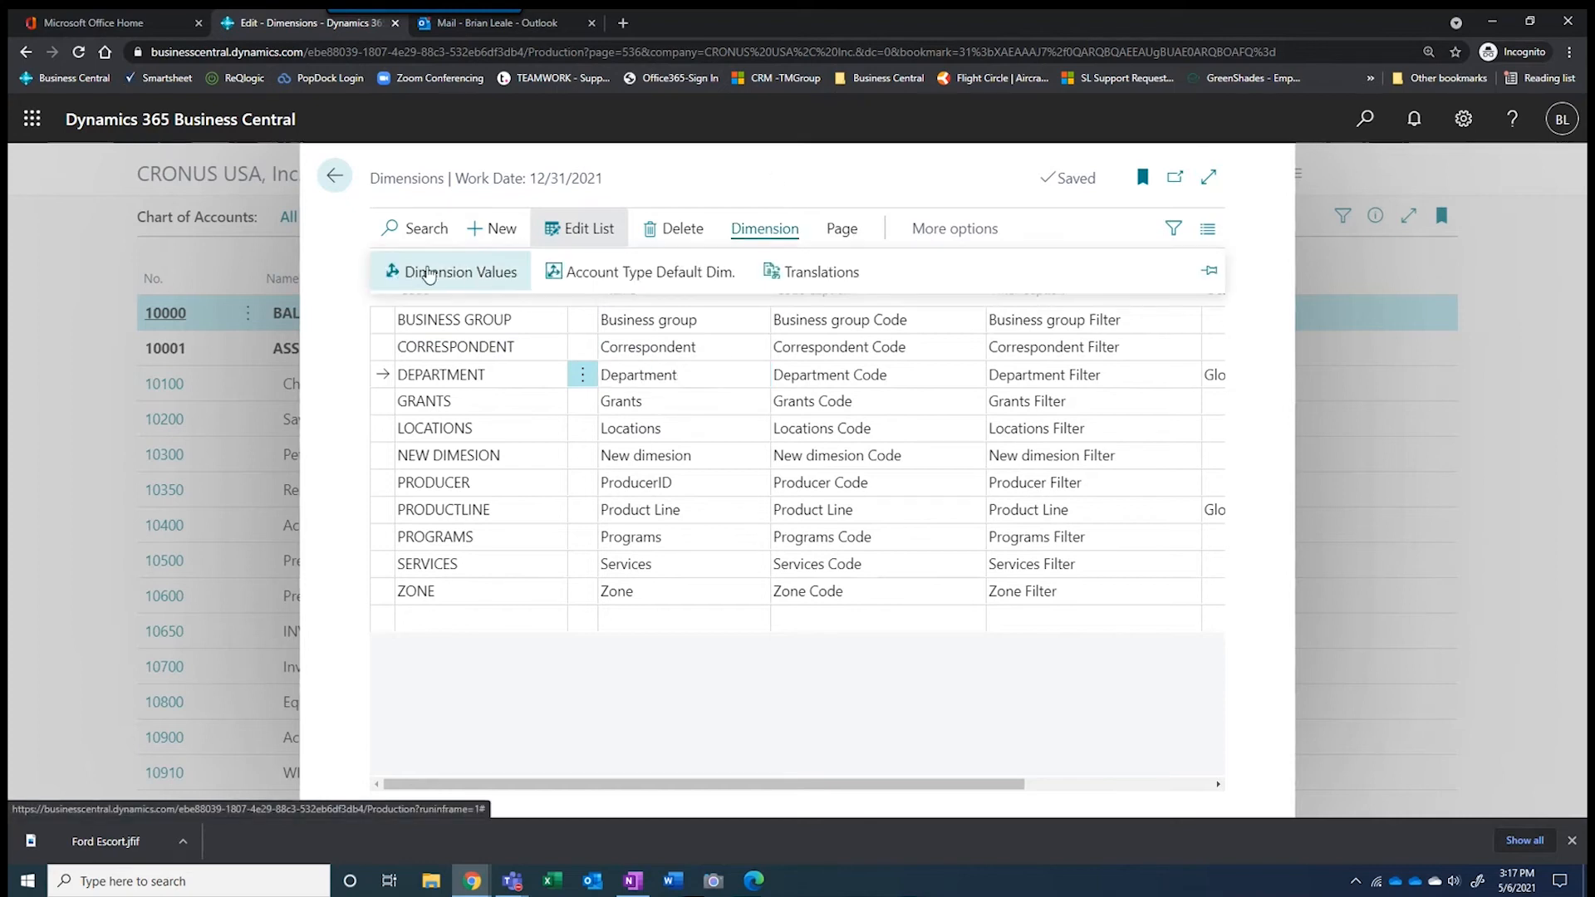
pyautogui.click(478, 274)
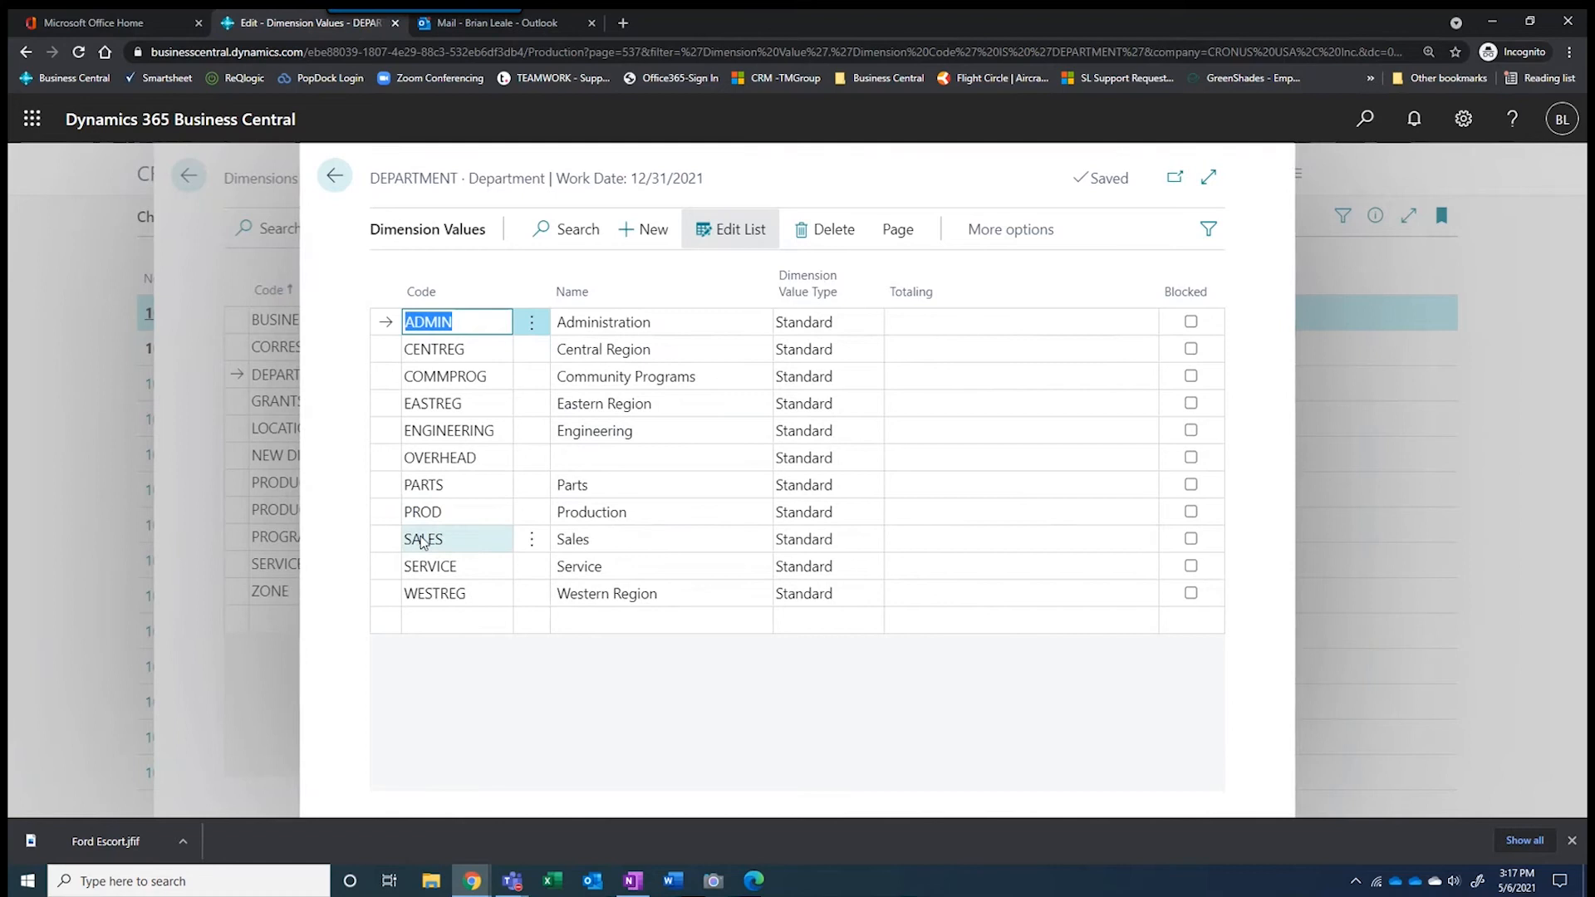
# Add a dimension value with code MARKETING and name Marketing to the Department dimension, and return to the chart of accounts
pyautogui.click(421, 619)
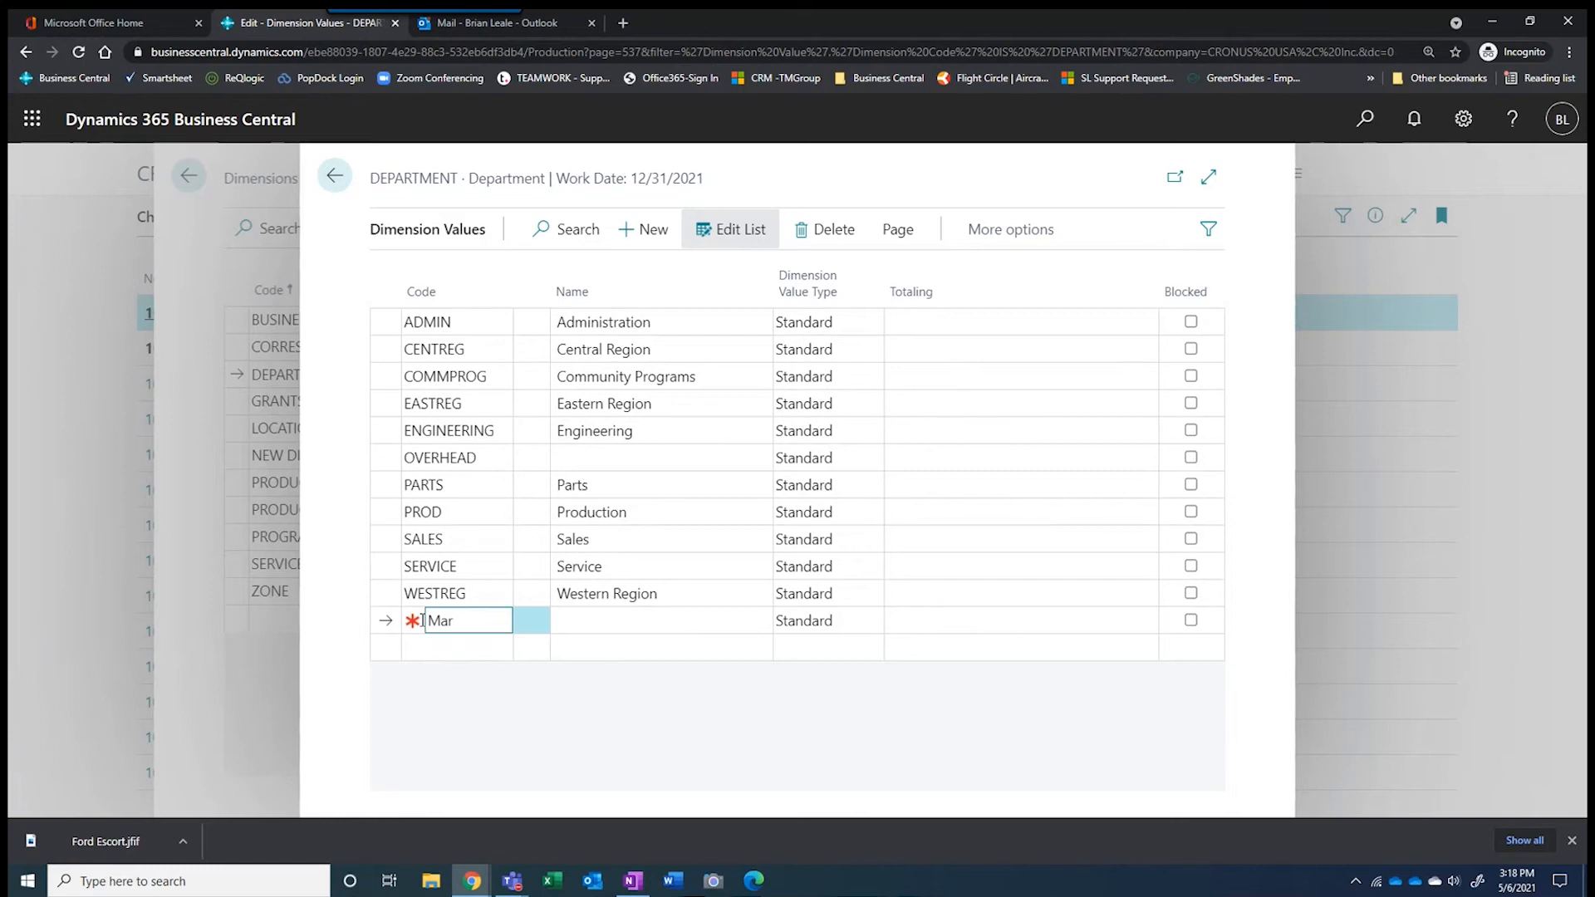
pyautogui.write('eting')
pyautogui.press('Tab')
pyautogui.write('Mark')
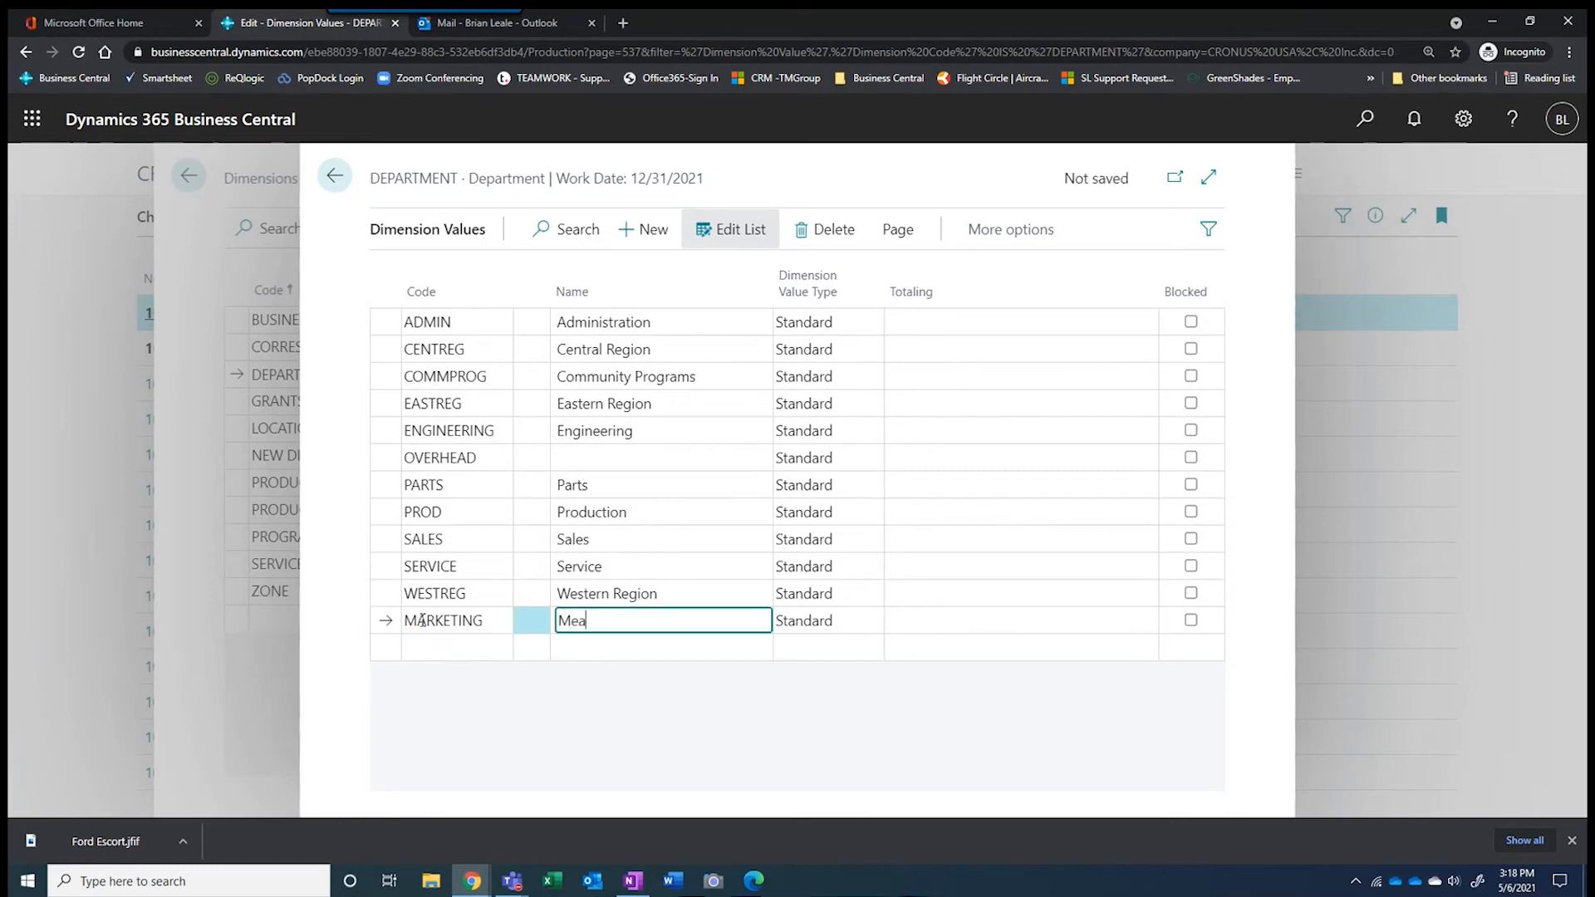
pyautogui.press('BackSpace')
pyautogui.press('BackSpace')
pyautogui.press('BackSpace')
pyautogui.write('are')
pyautogui.write('eting')
pyautogui.press('BackSpace')
pyautogui.press('Tab')
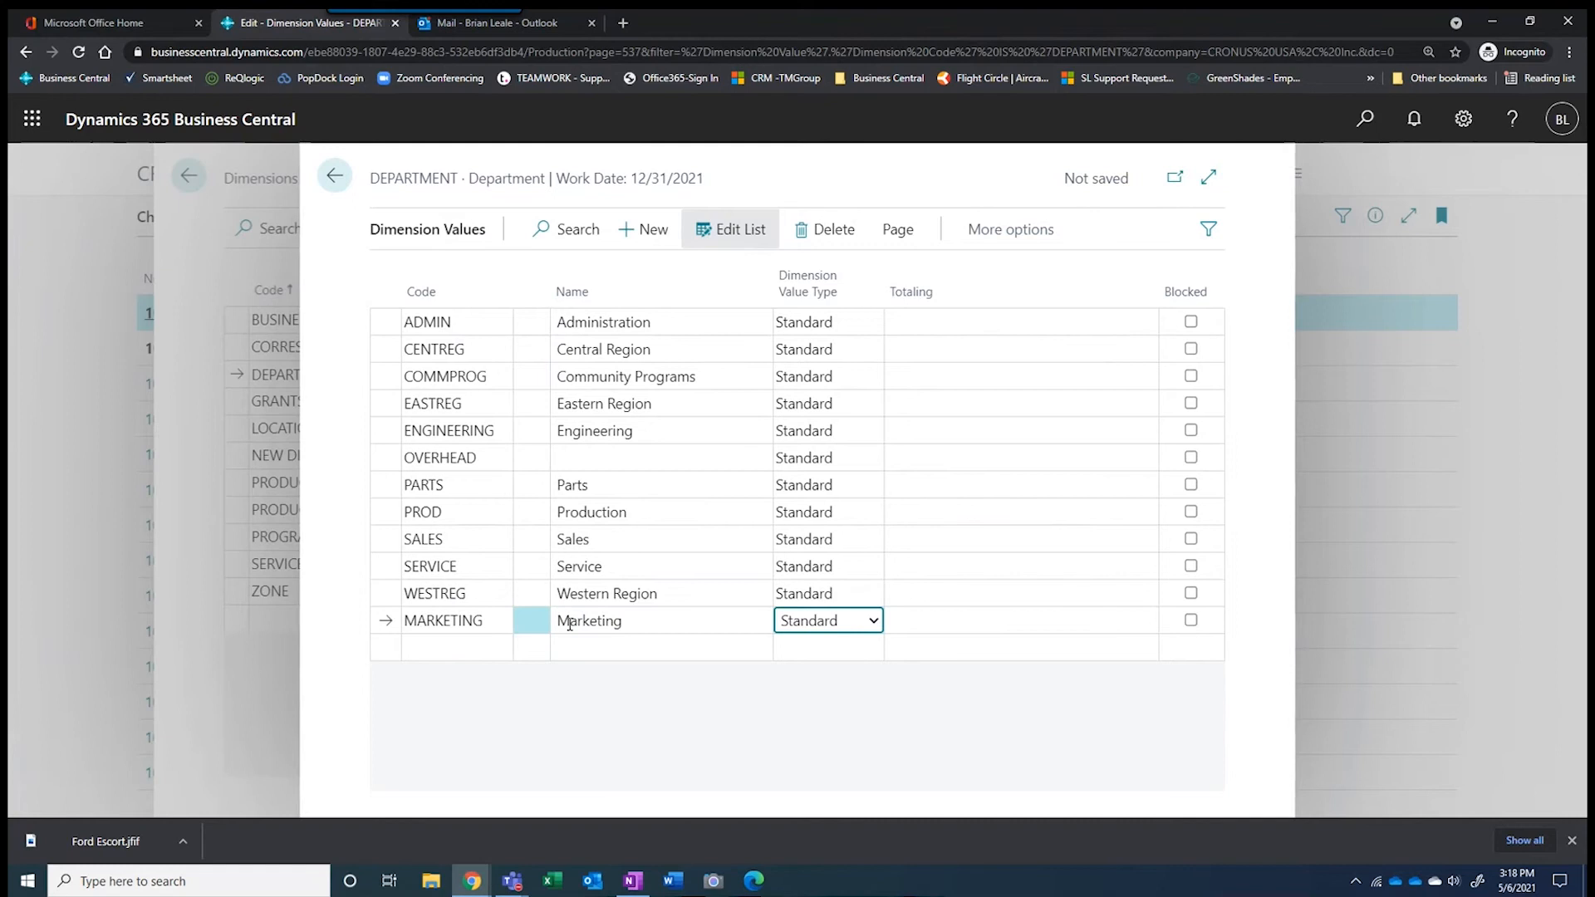
pyautogui.click(336, 176)
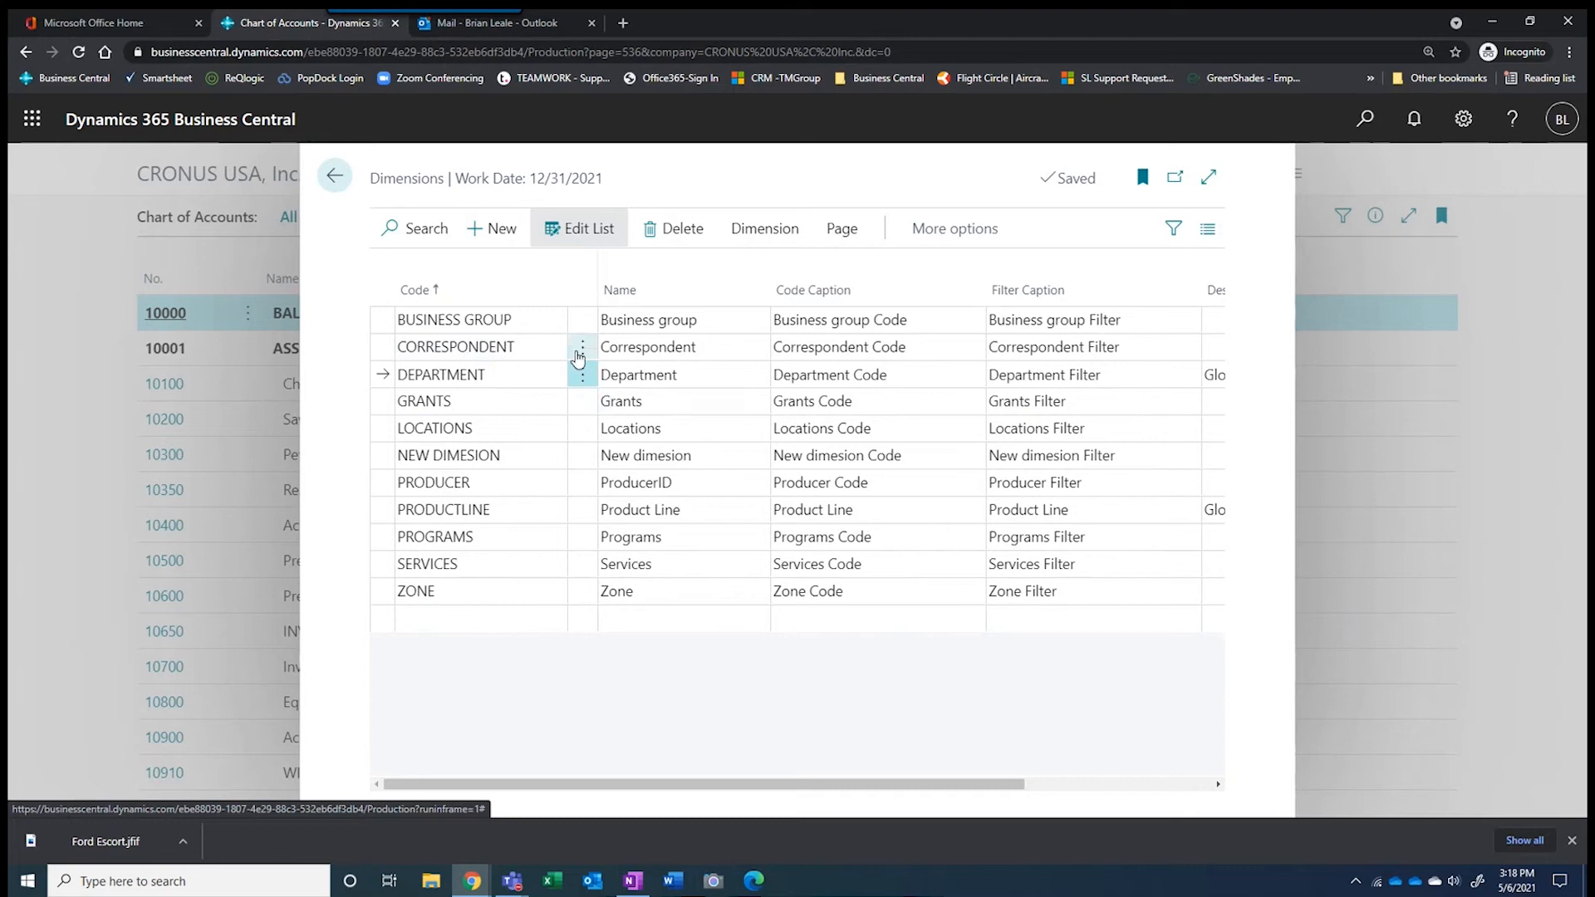
pyautogui.click(334, 177)
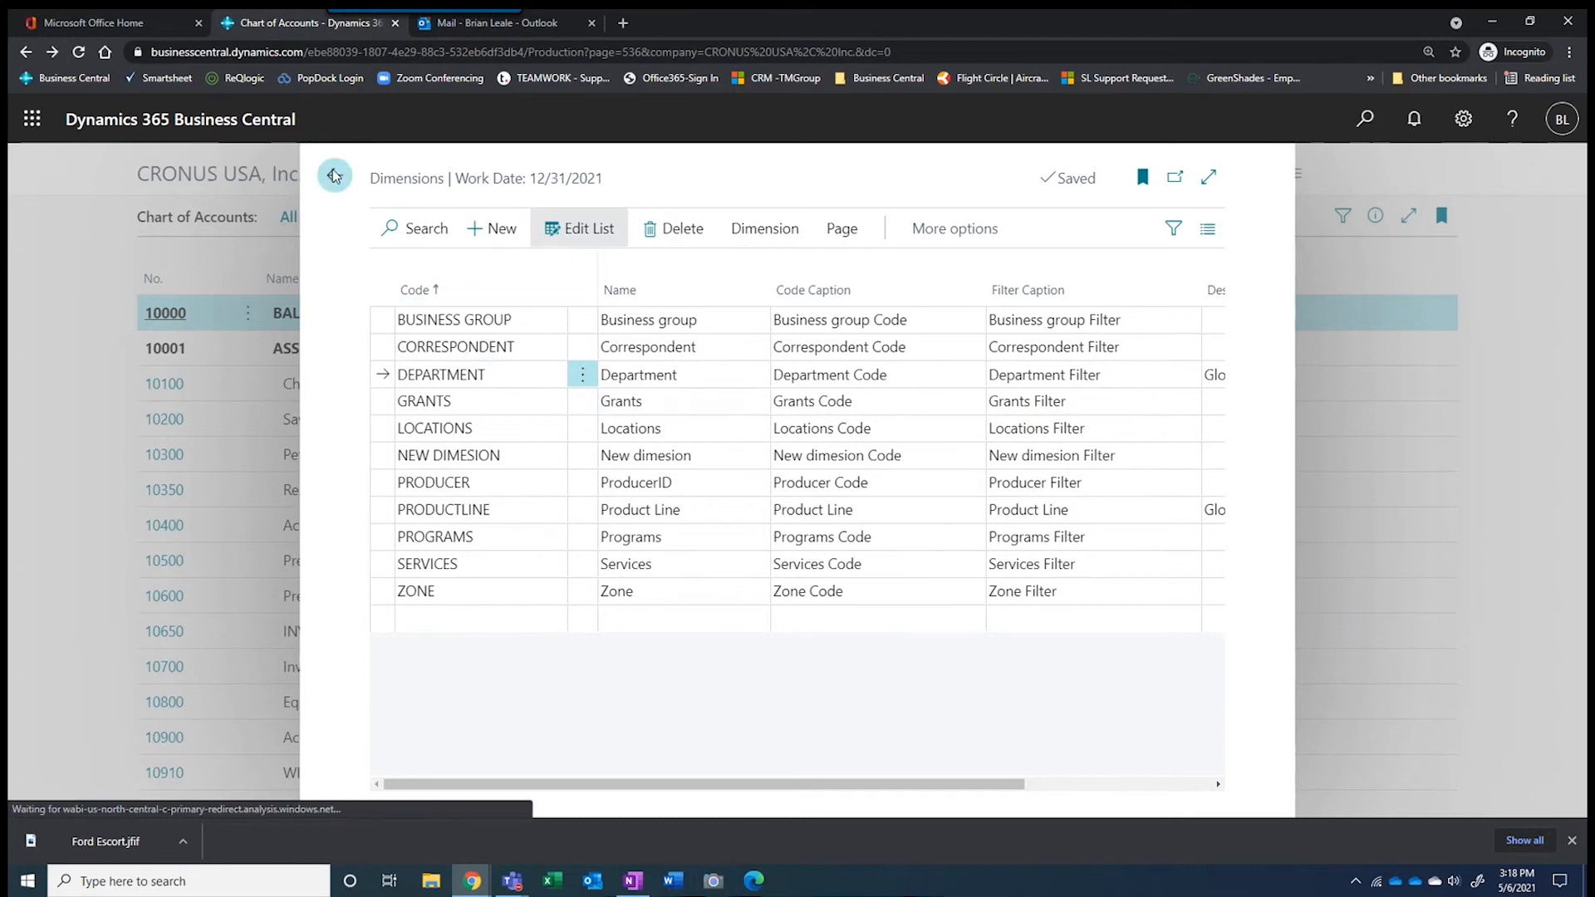
# Search the chart of accounts for "offic" and open the account card of 61400 Office Supplies Expense
pyautogui.click(413, 215)
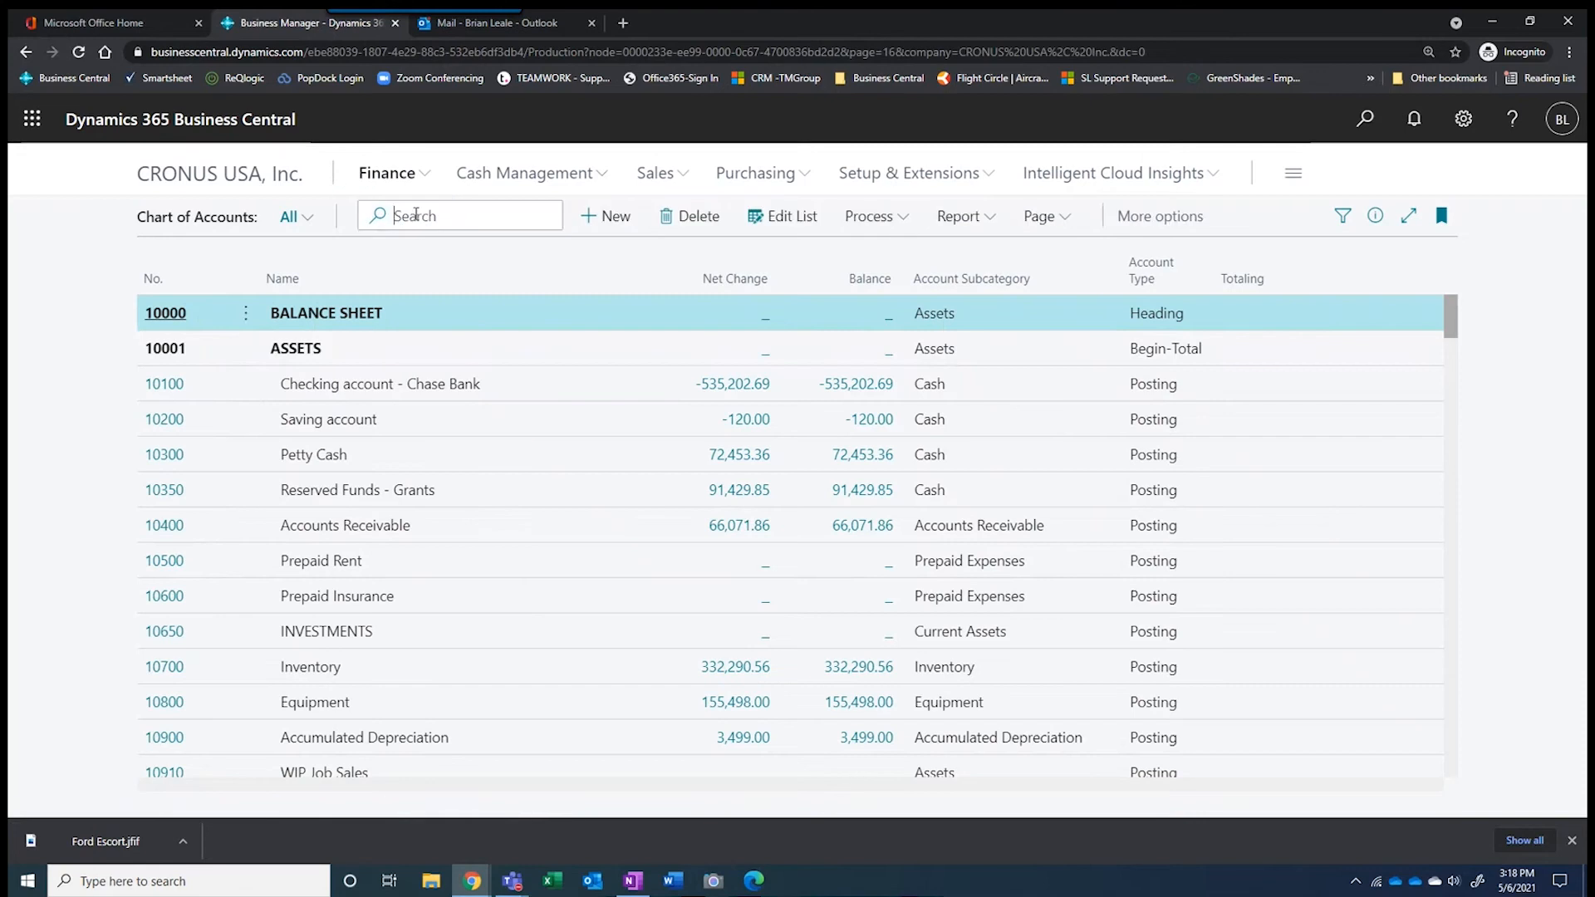
pyautogui.write('offic')
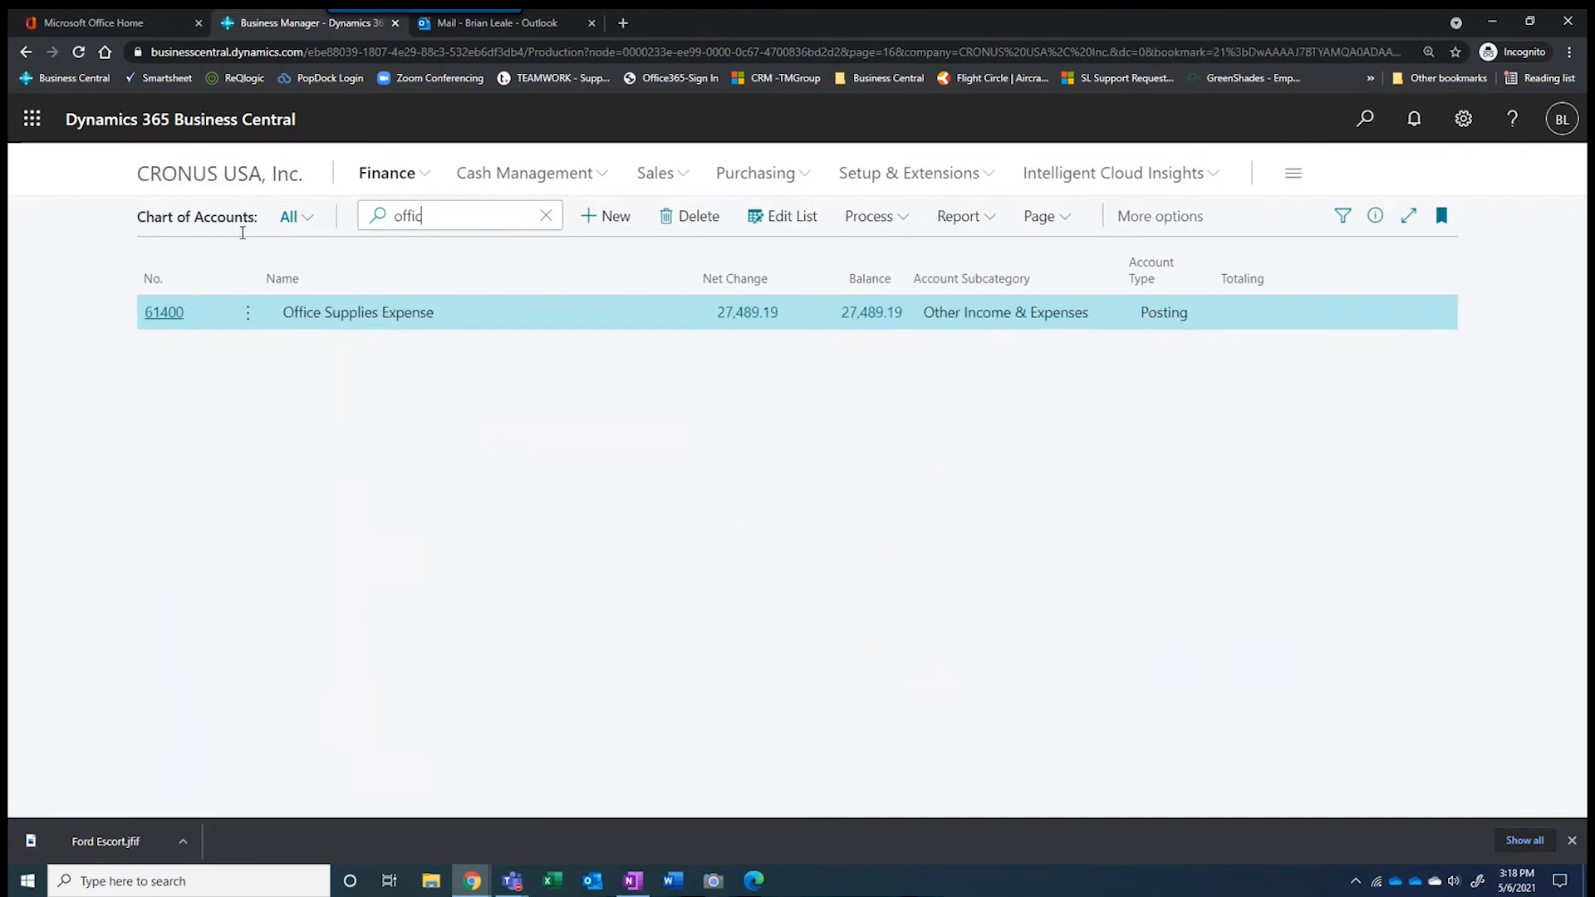
pyautogui.click(166, 313)
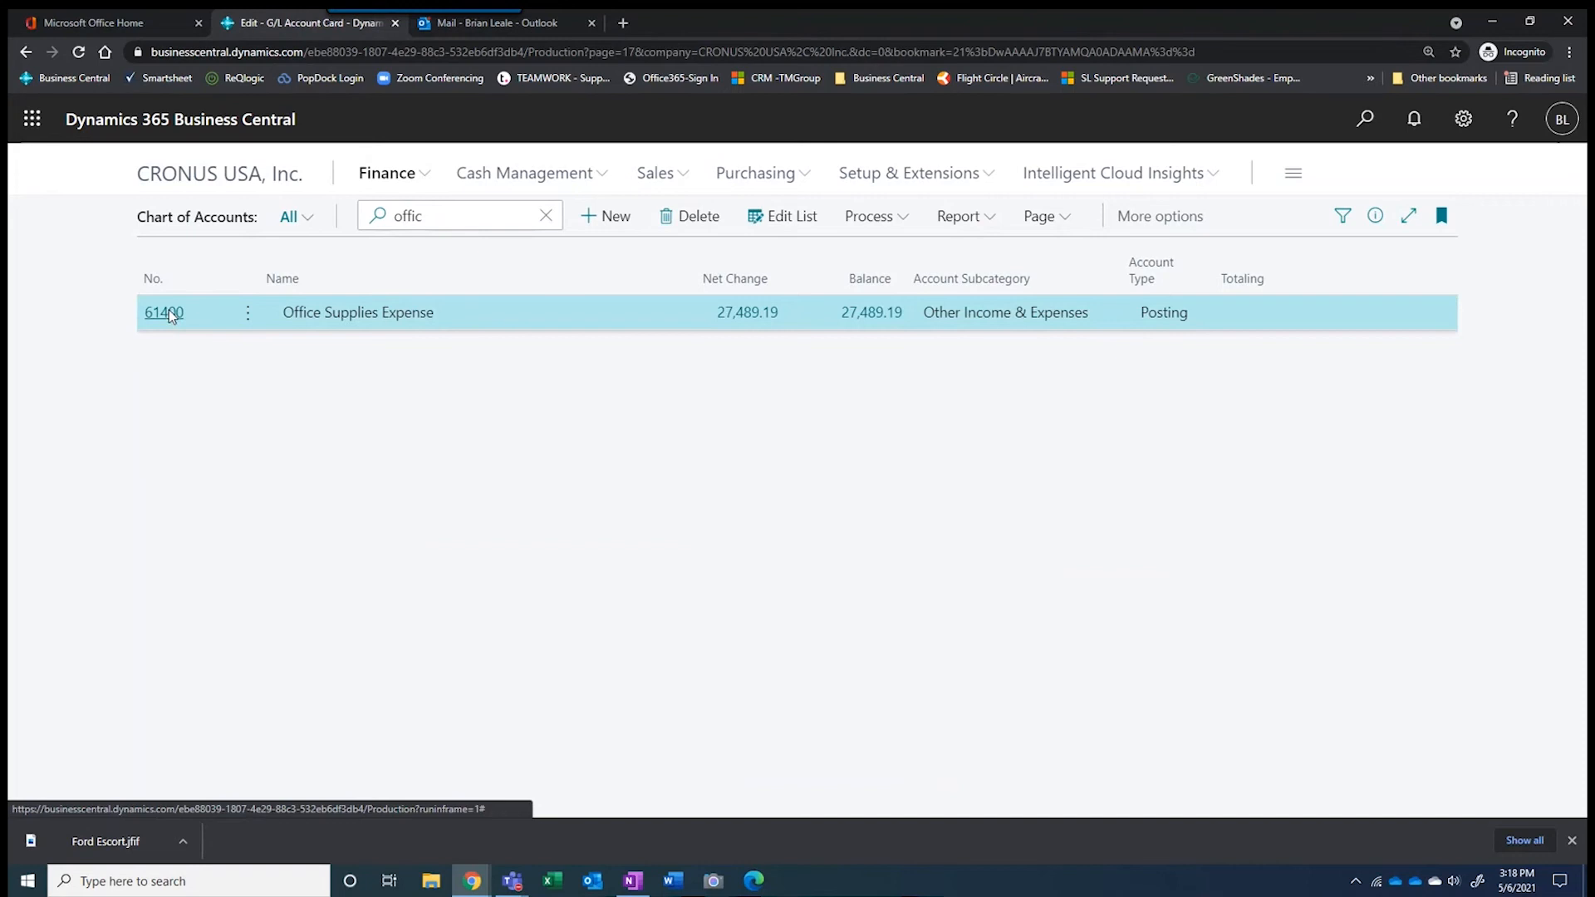
# Open the default dimensions assigned to account 61400 Office Supplies Expense from its account card
pyautogui.click(401, 274)
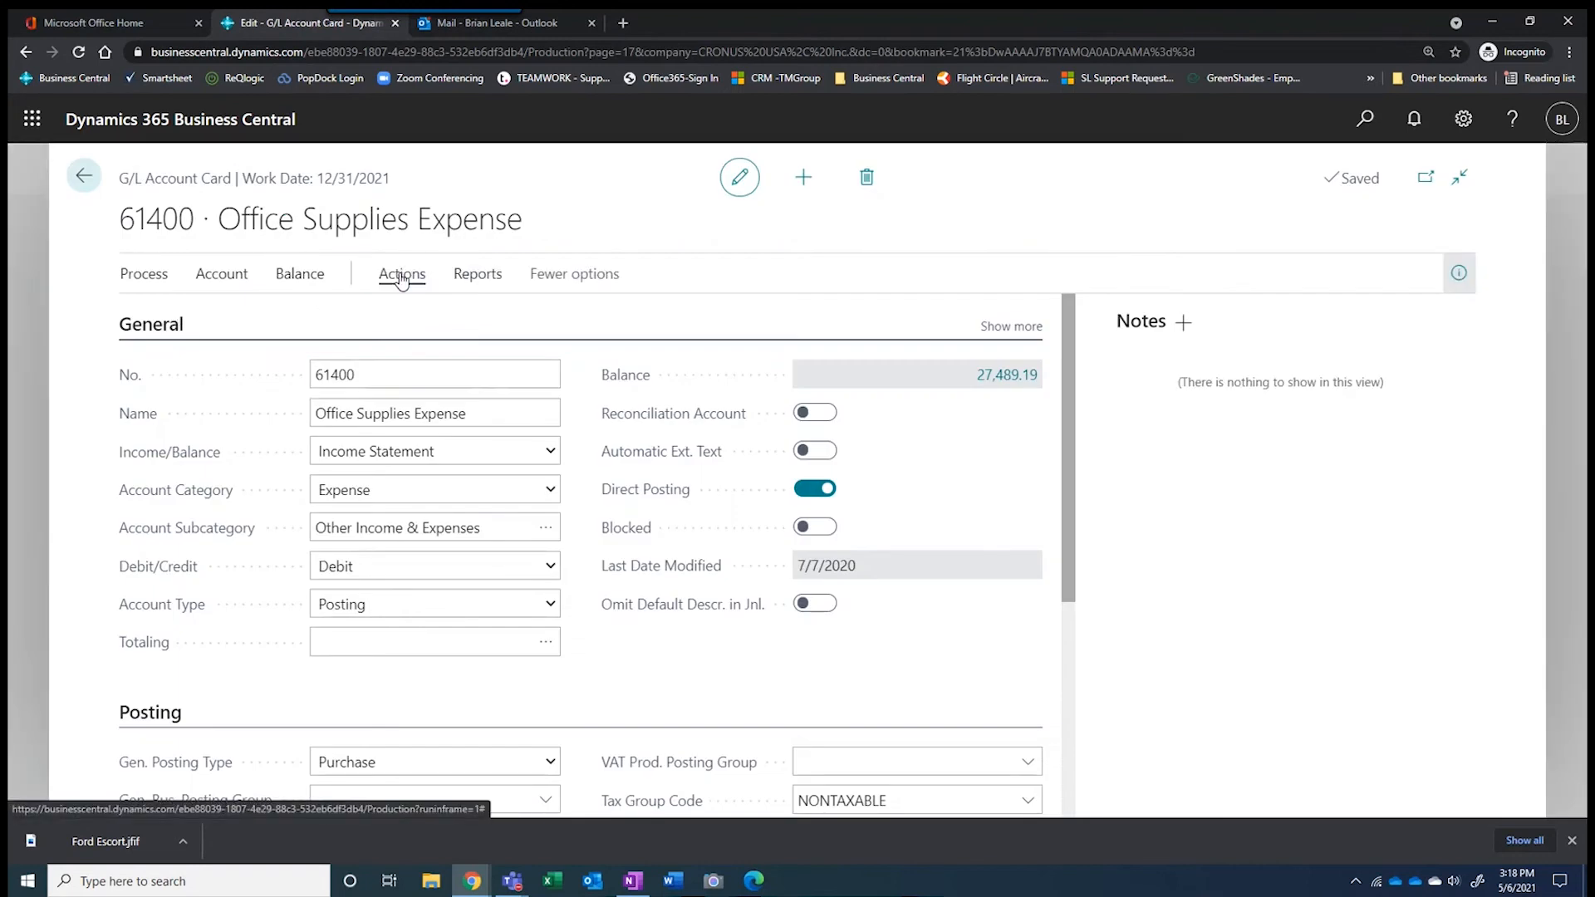
pyautogui.click(401, 276)
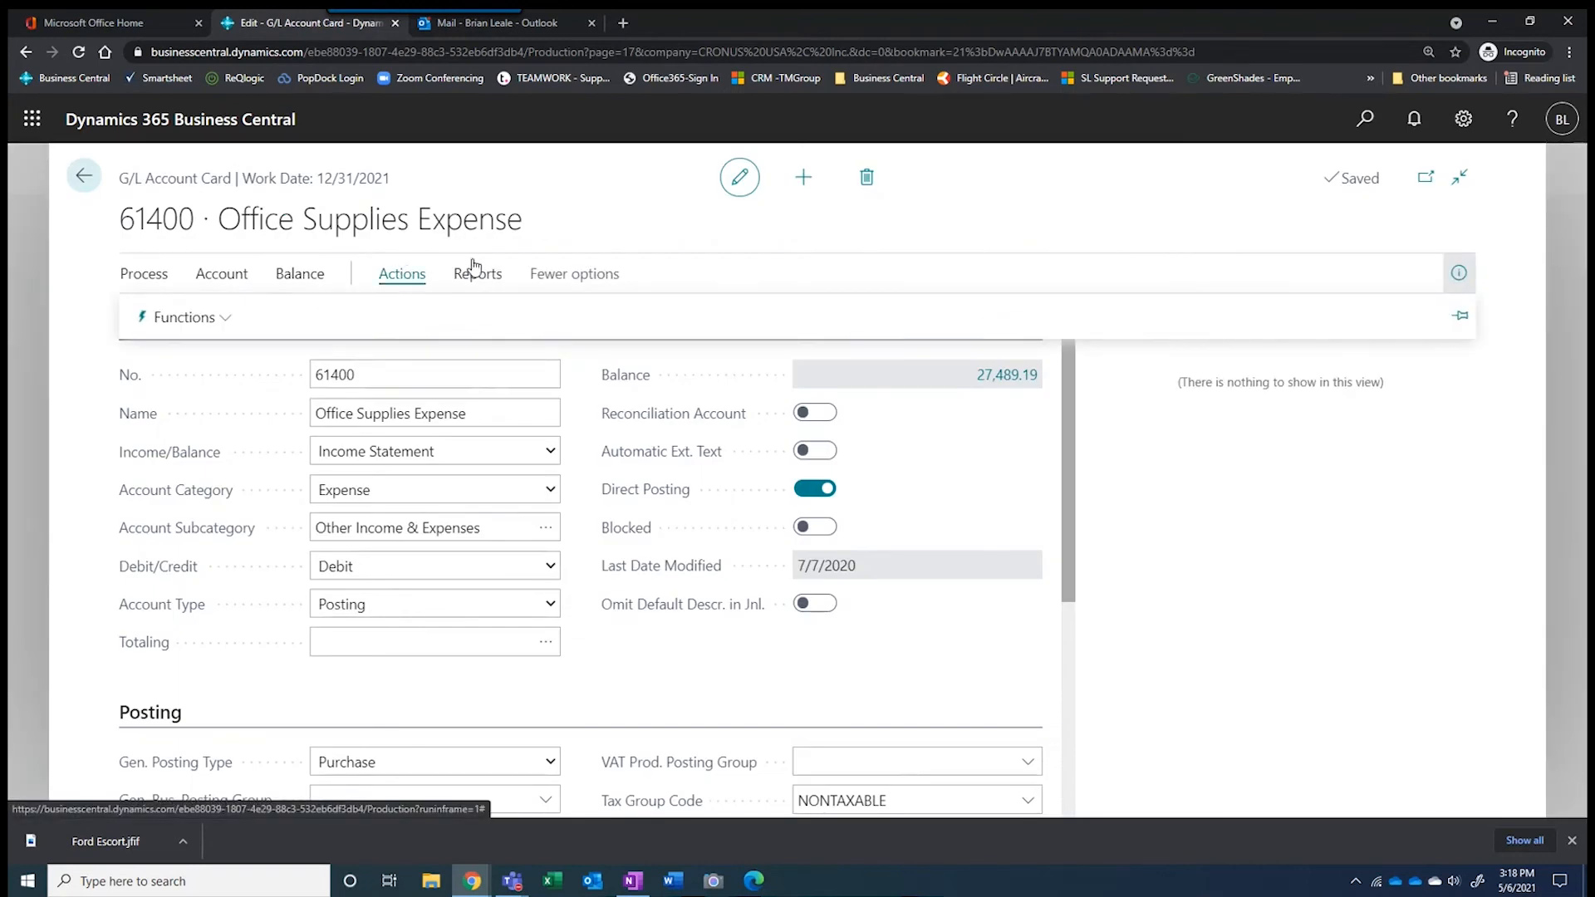
pyautogui.click(211, 321)
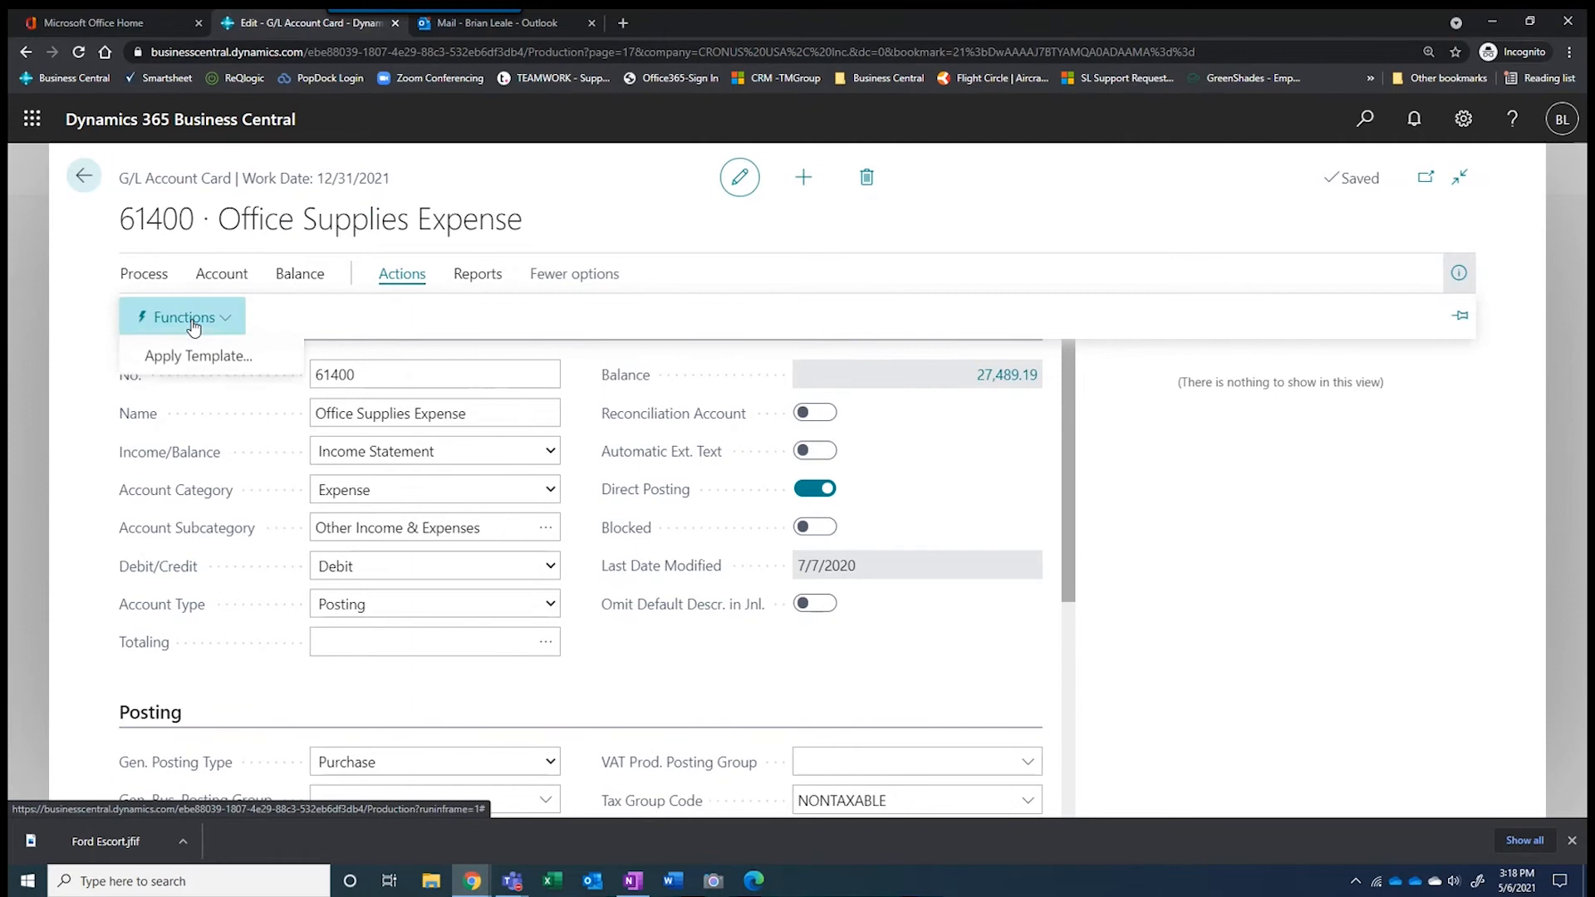
pyautogui.click(221, 275)
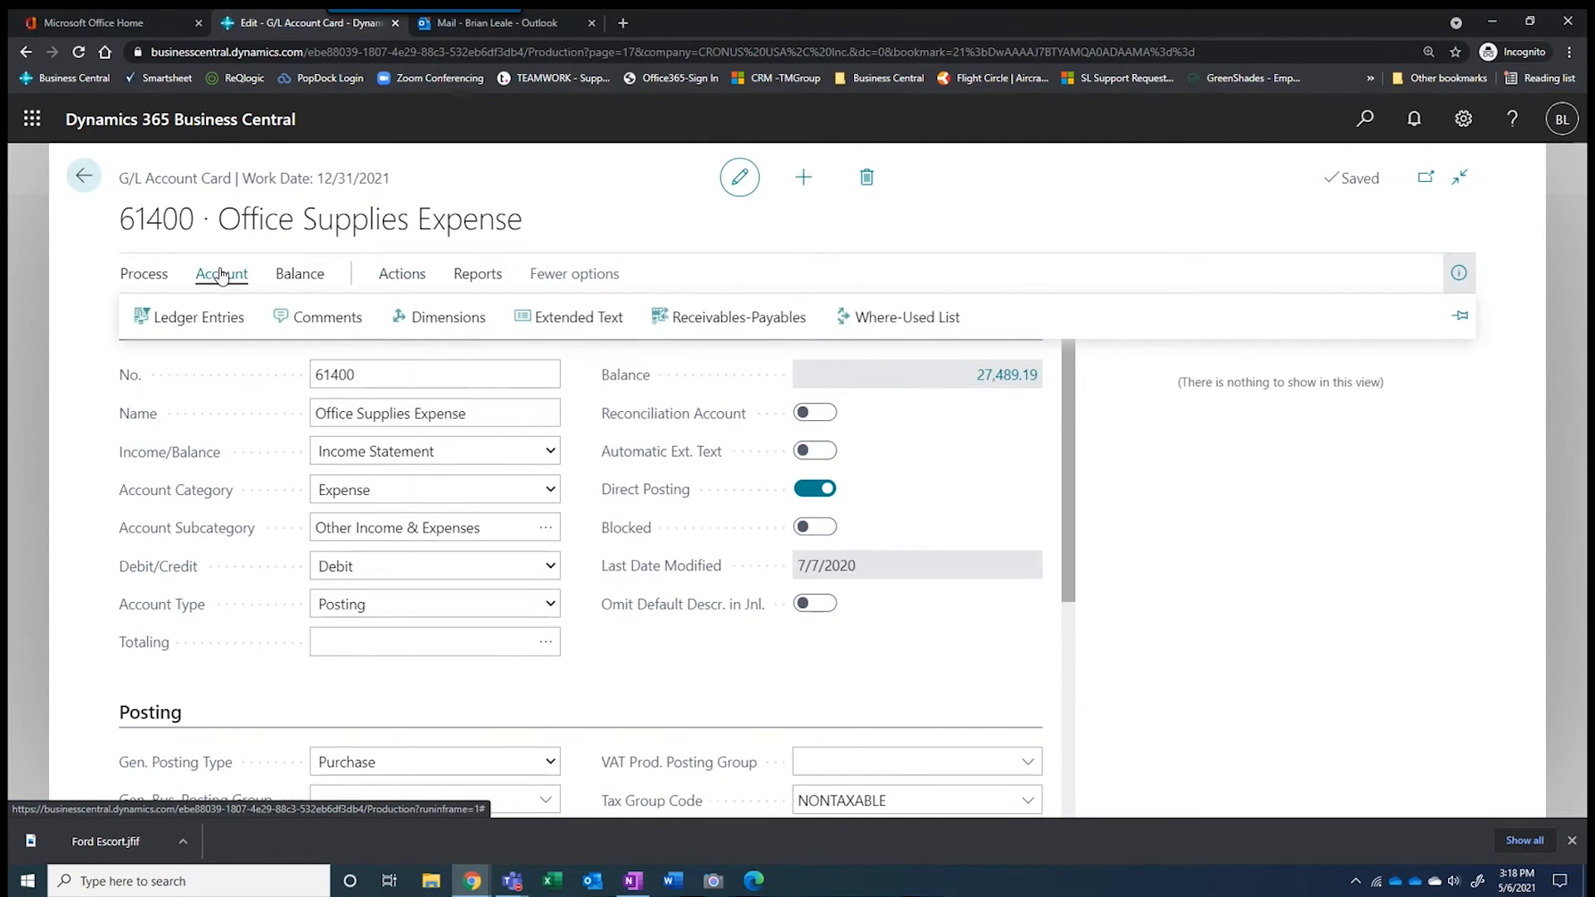
pyautogui.click(448, 316)
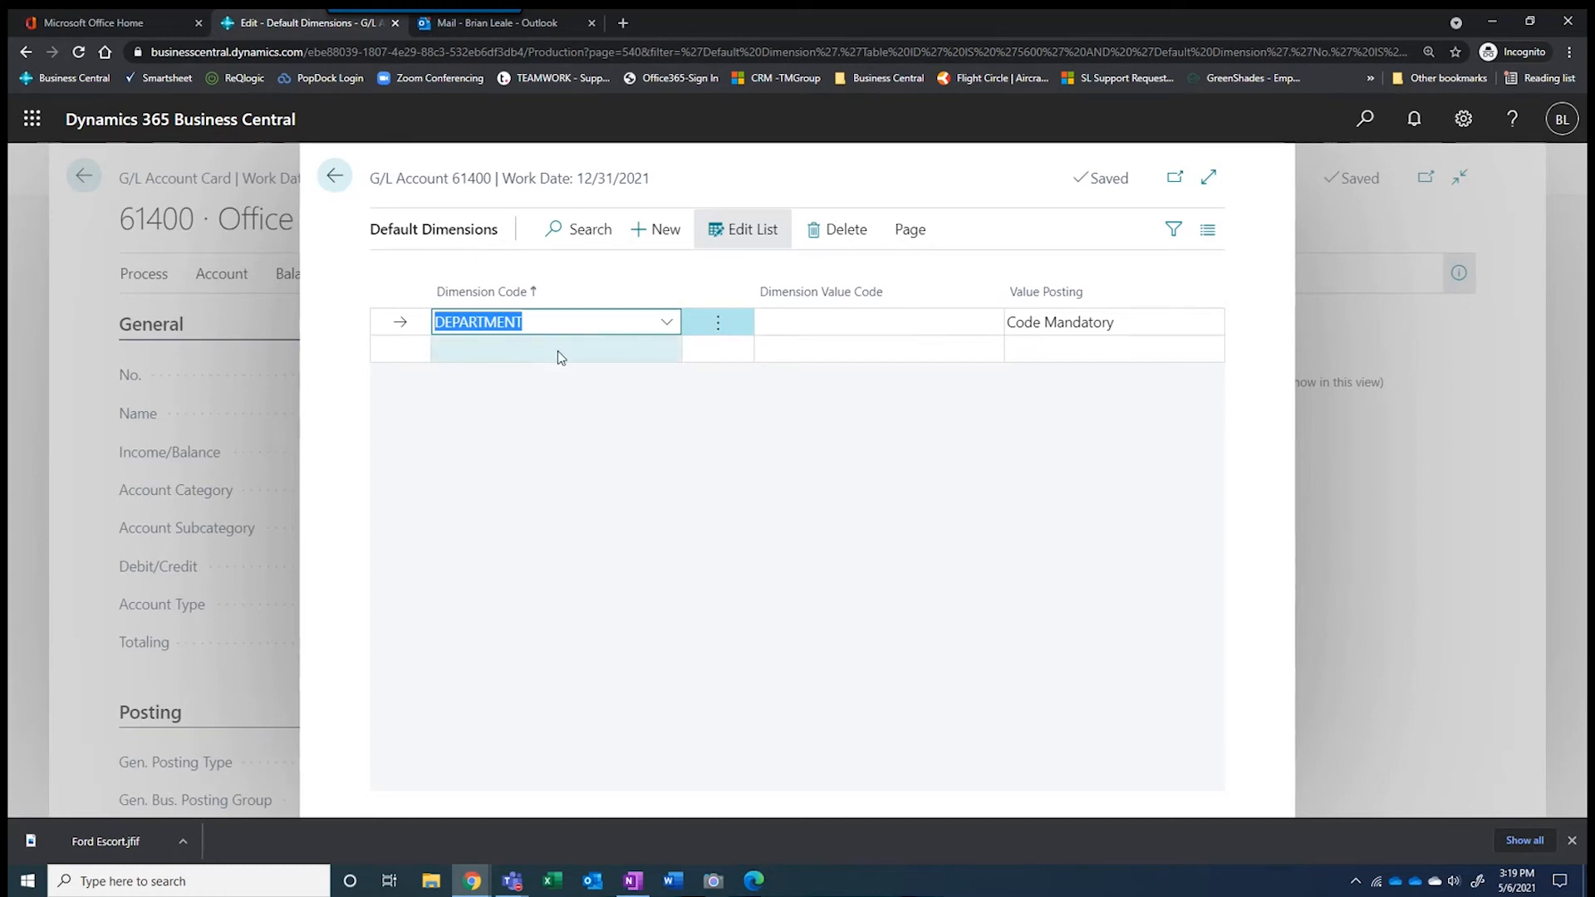
# View the dimension codes available for a second default dimension line, and return to the chart of accounts without choosing one
pyautogui.click(640, 361)
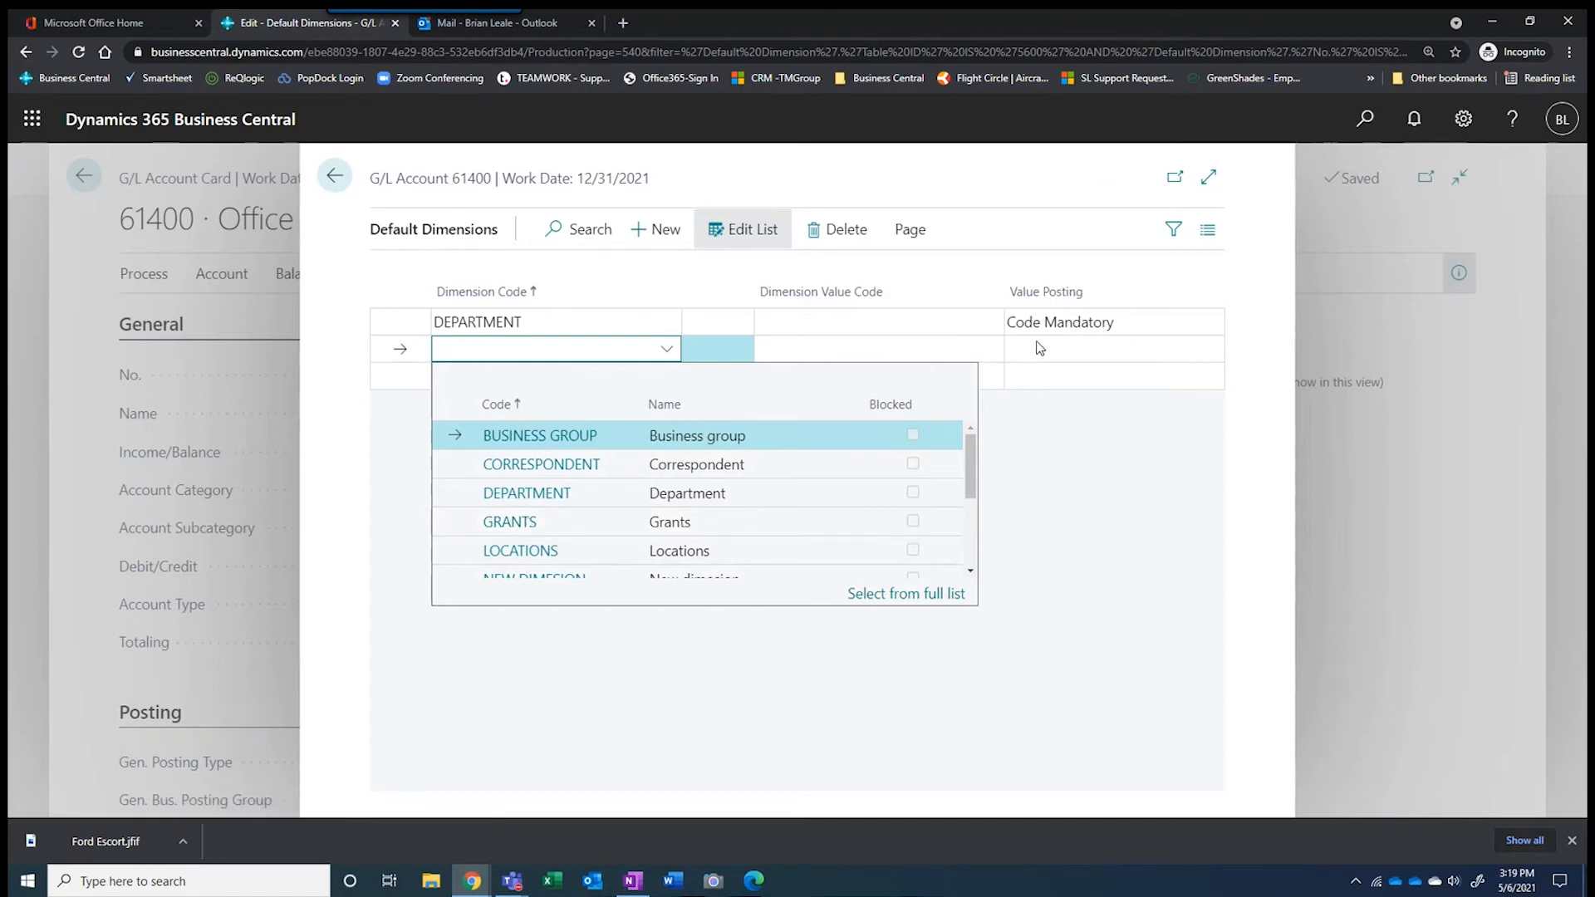
pyautogui.click(1030, 447)
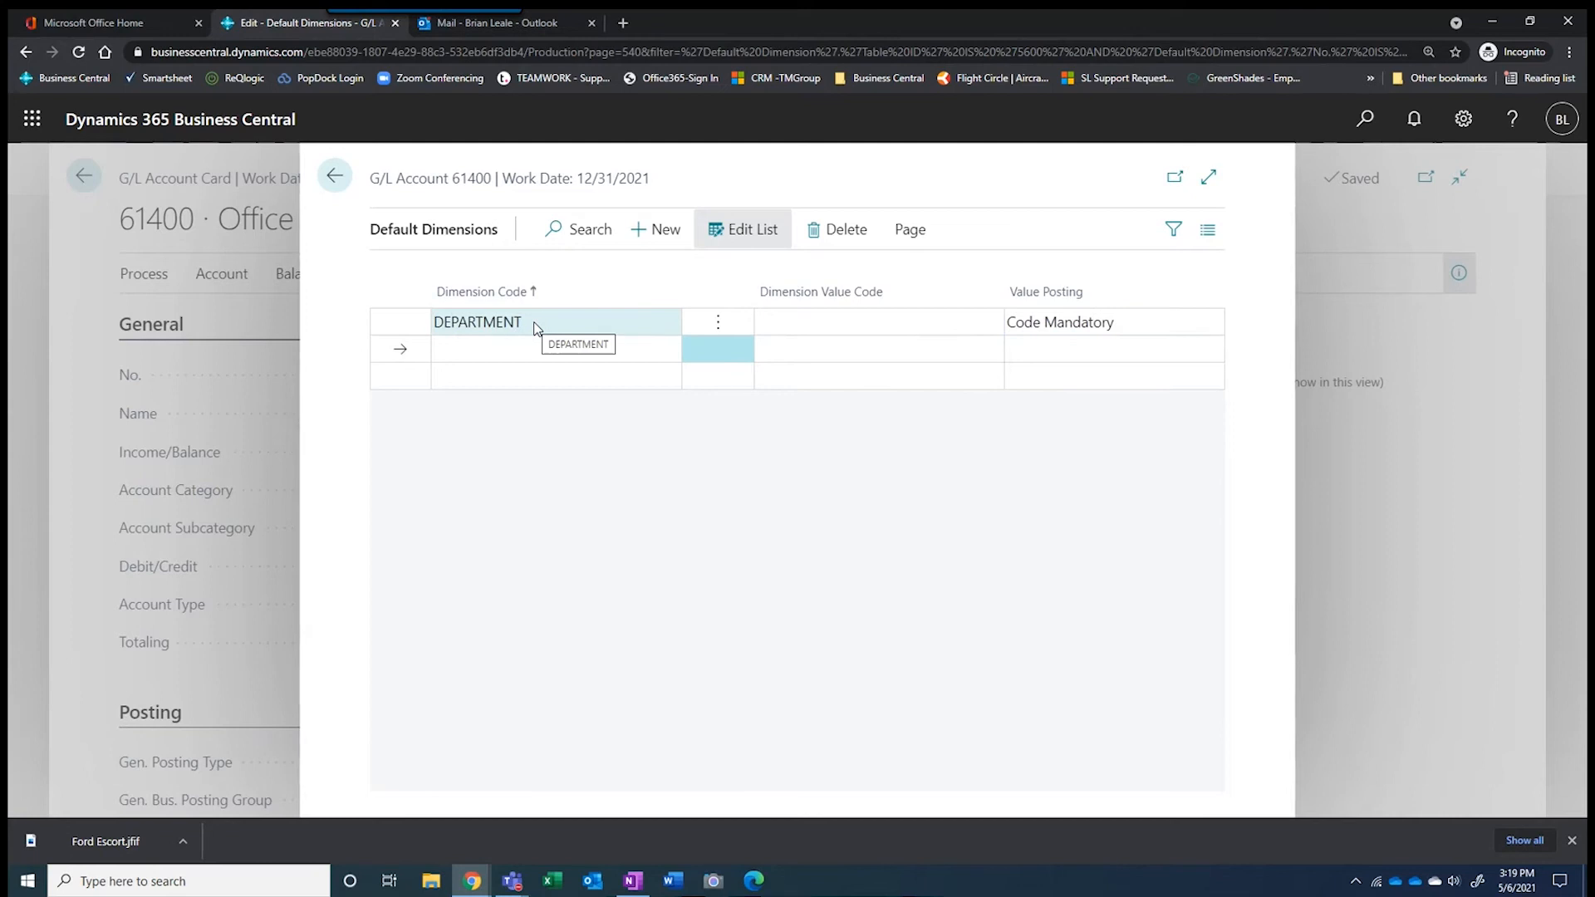
pyautogui.click(336, 181)
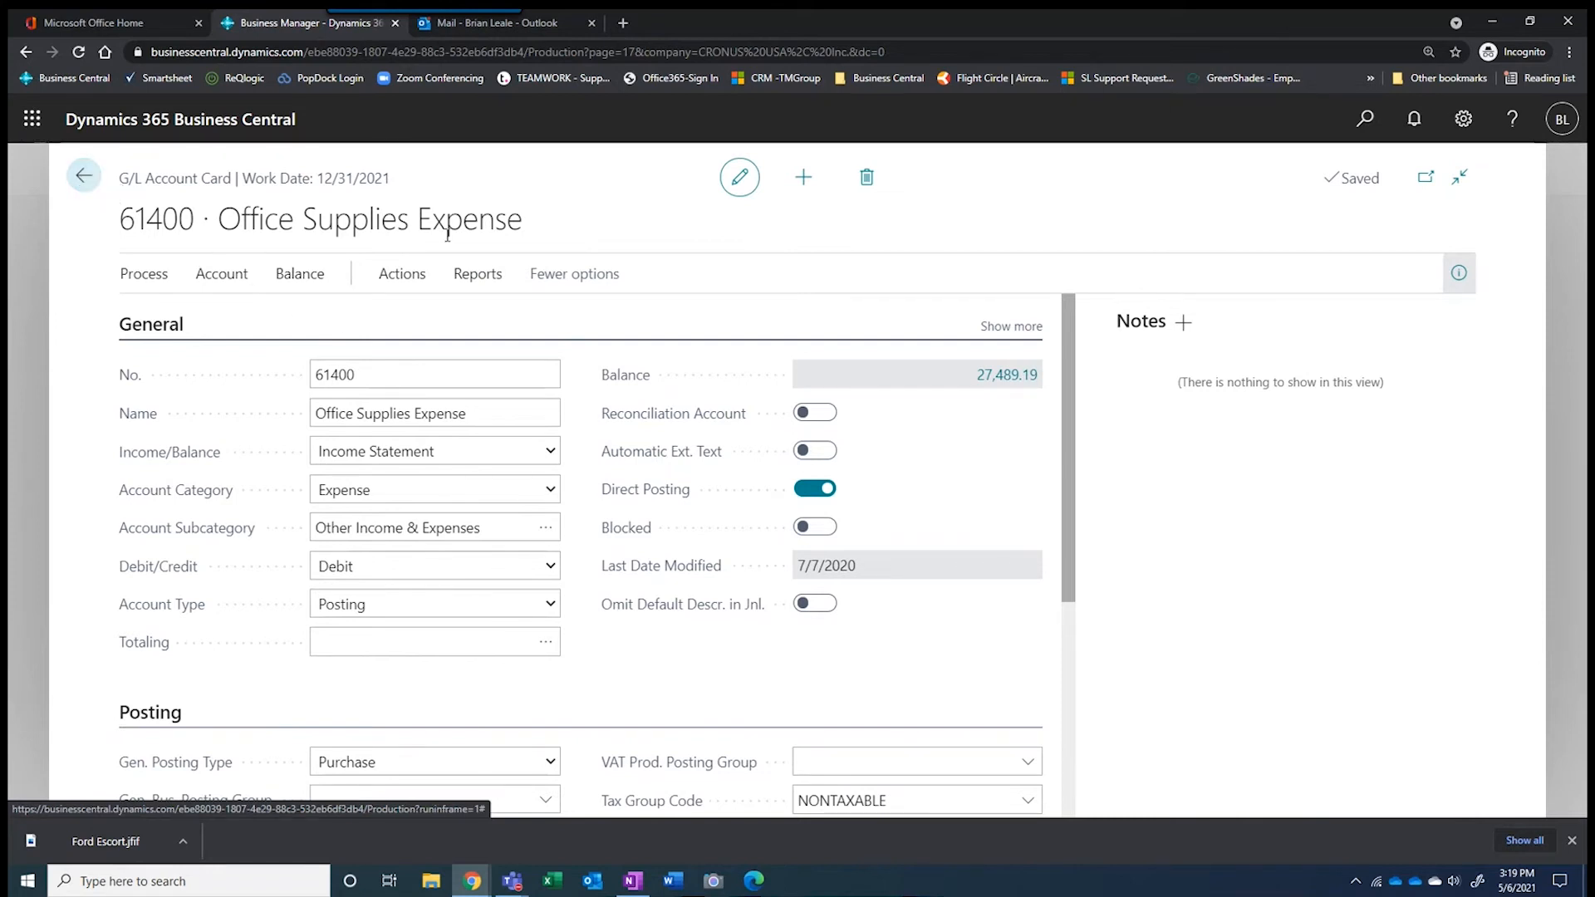
pyautogui.click(84, 176)
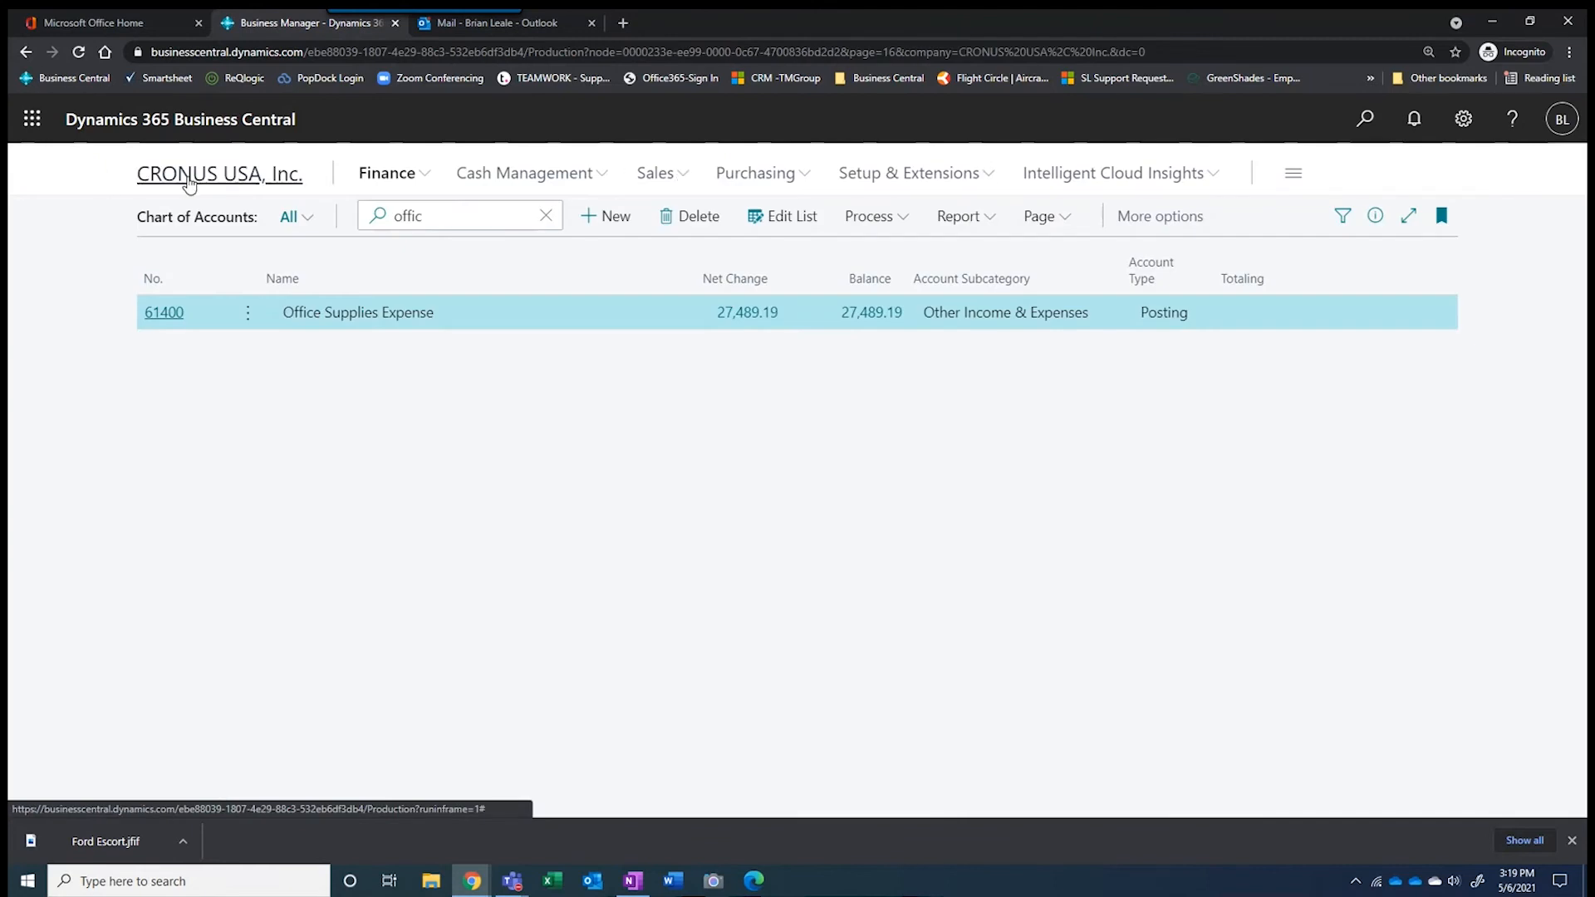
# Open the OFFSUP (Office Supplies) batch of the general journals from the Finance area
pyautogui.moveTo(189, 185)
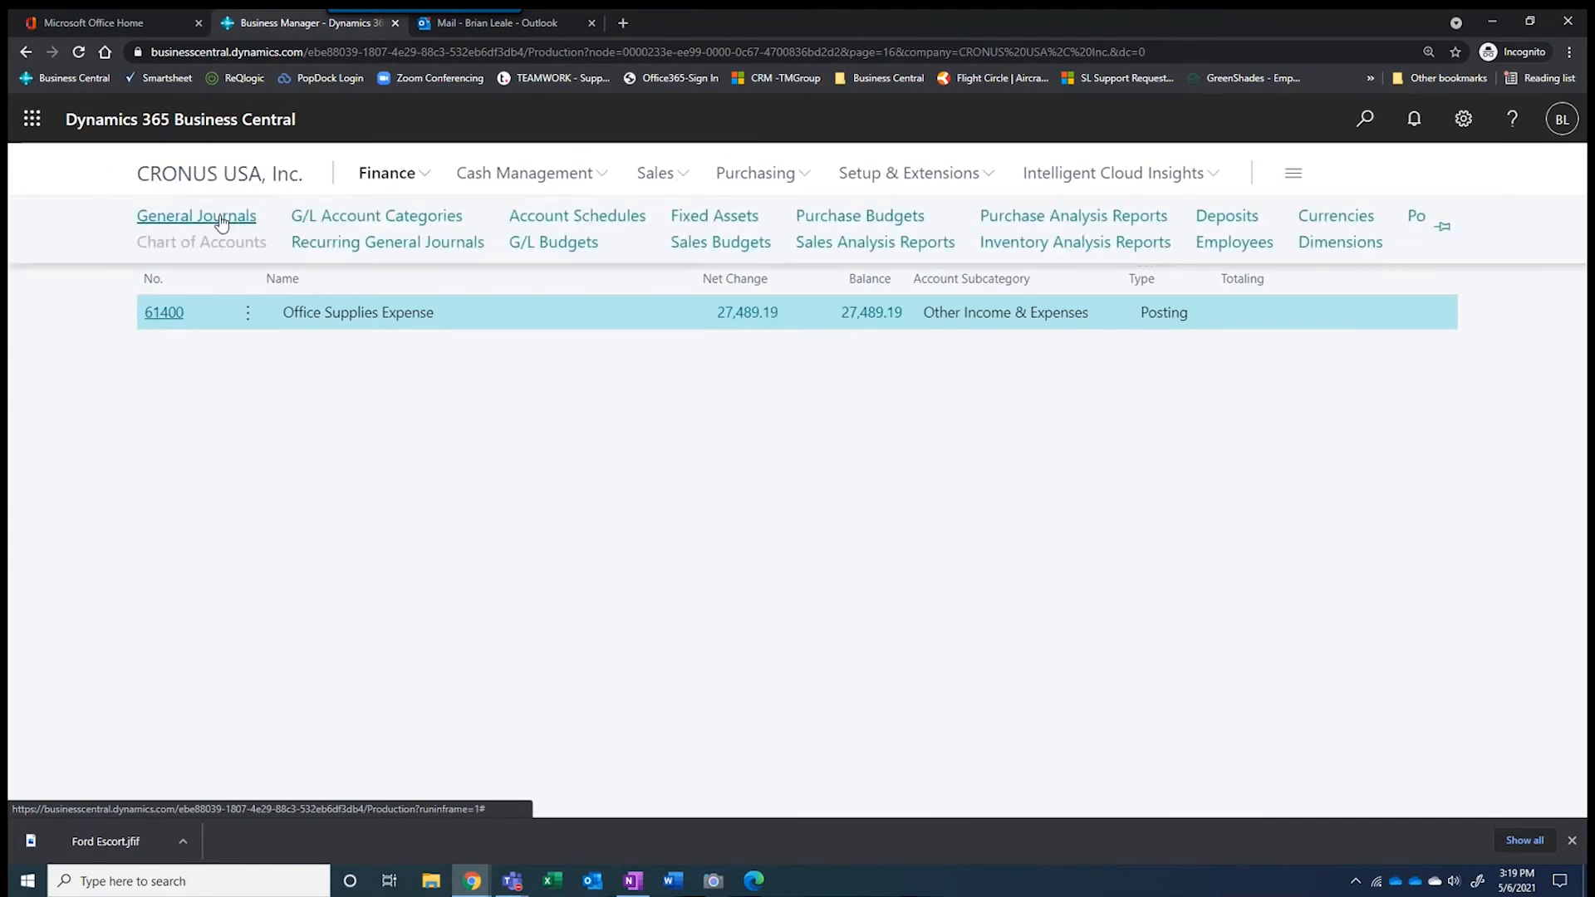
pyautogui.click(221, 221)
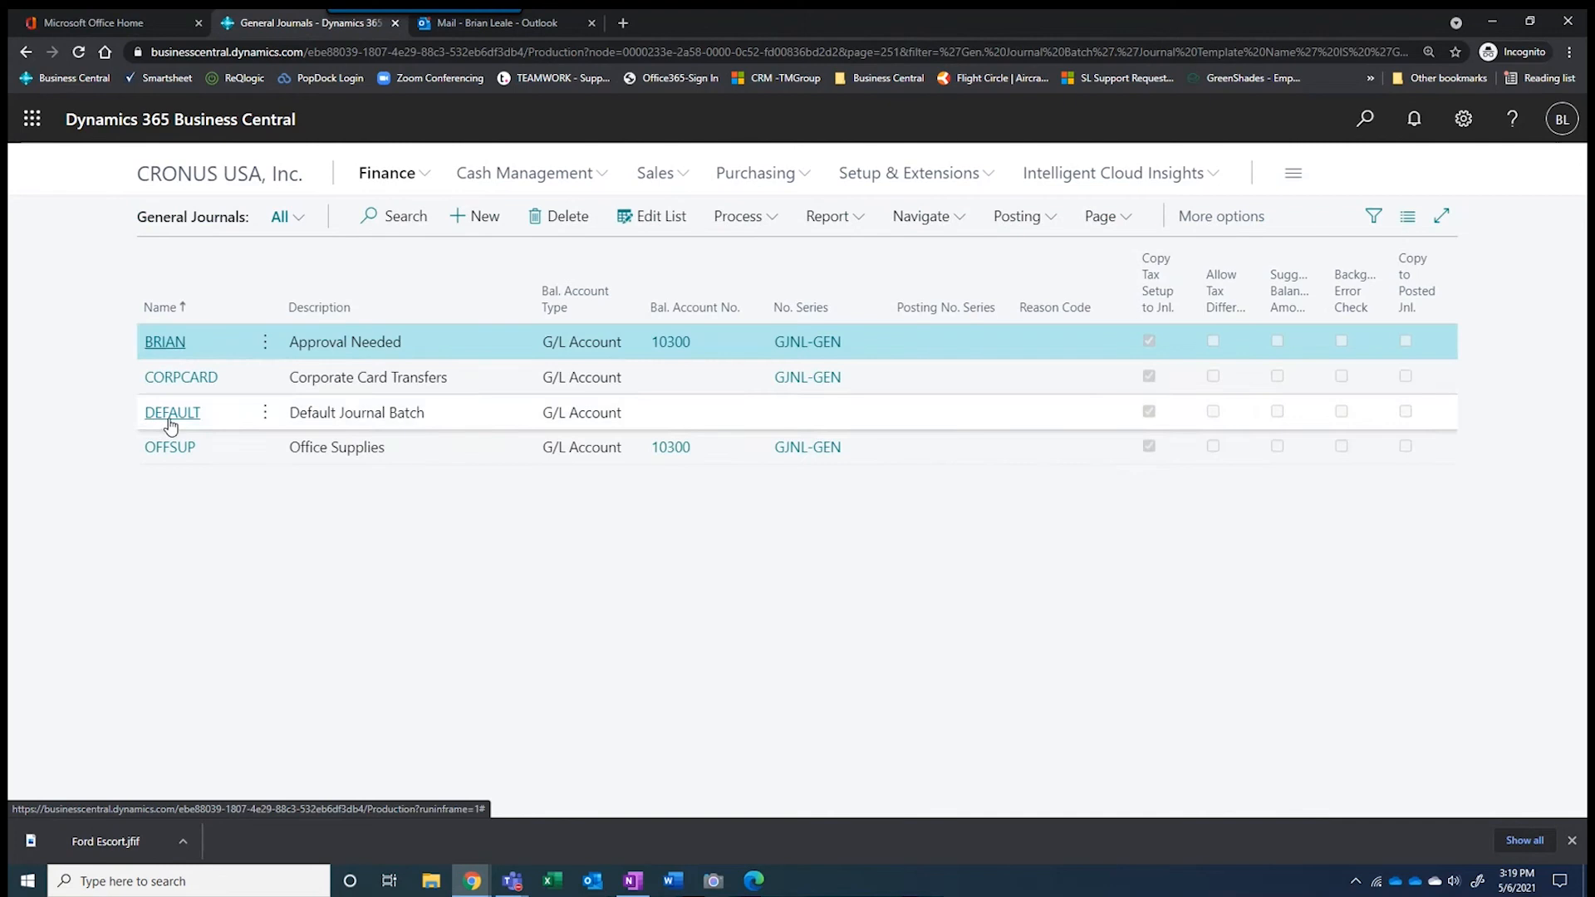
pyautogui.click(170, 446)
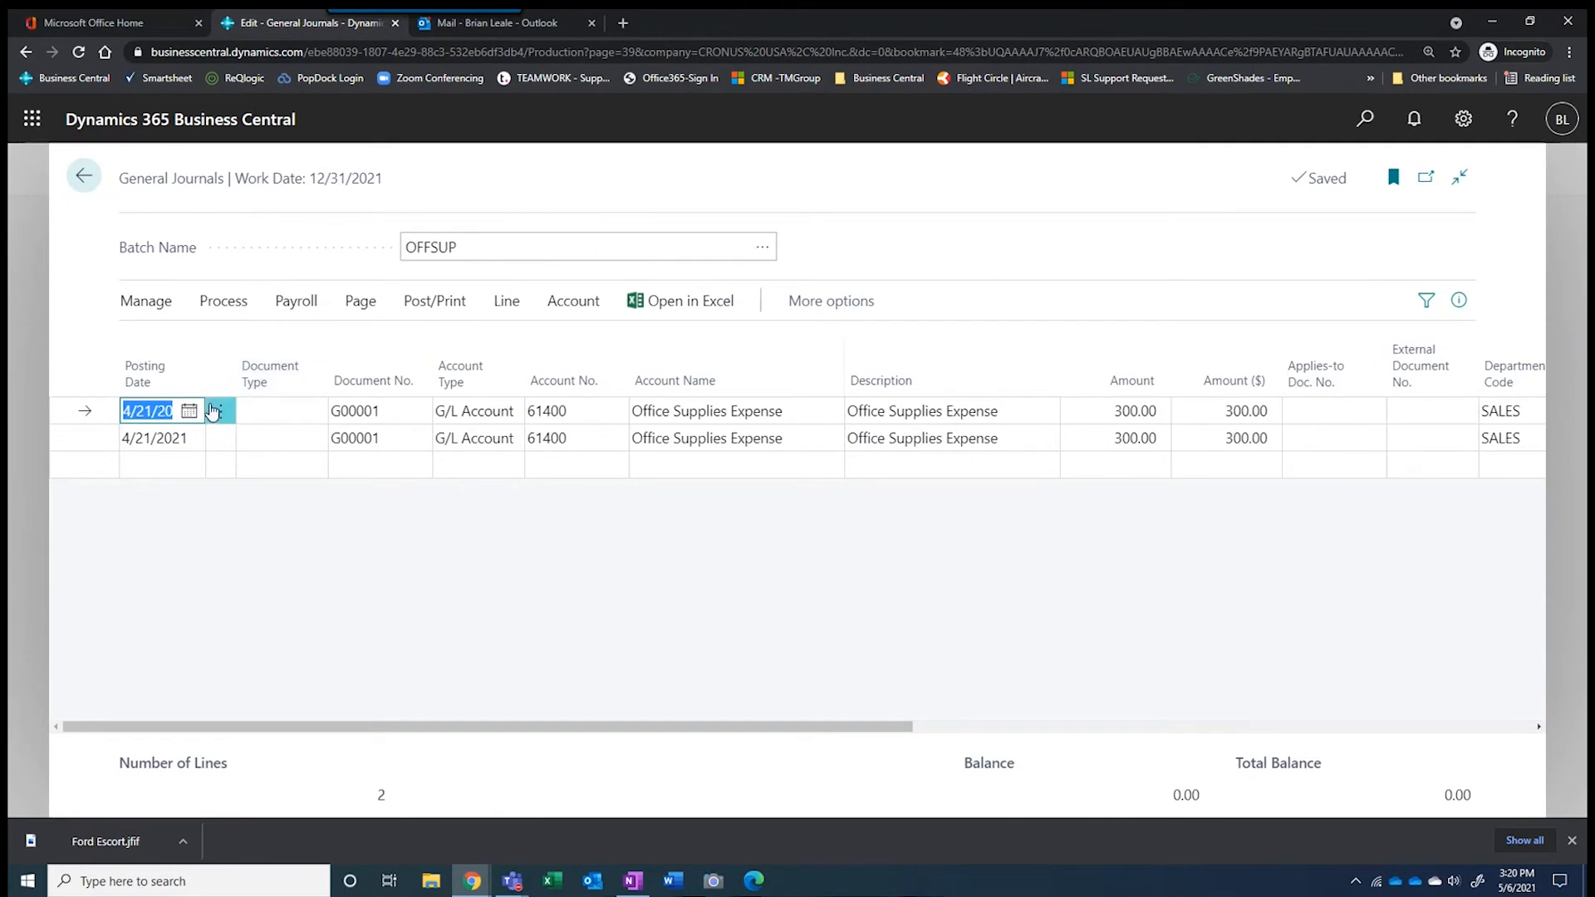
# Set the Department Code of the first journal line to MARKETING
pyautogui.moveTo(701, 728); pyautogui.dragTo(882, 731)
pyautogui.click(1226, 413)
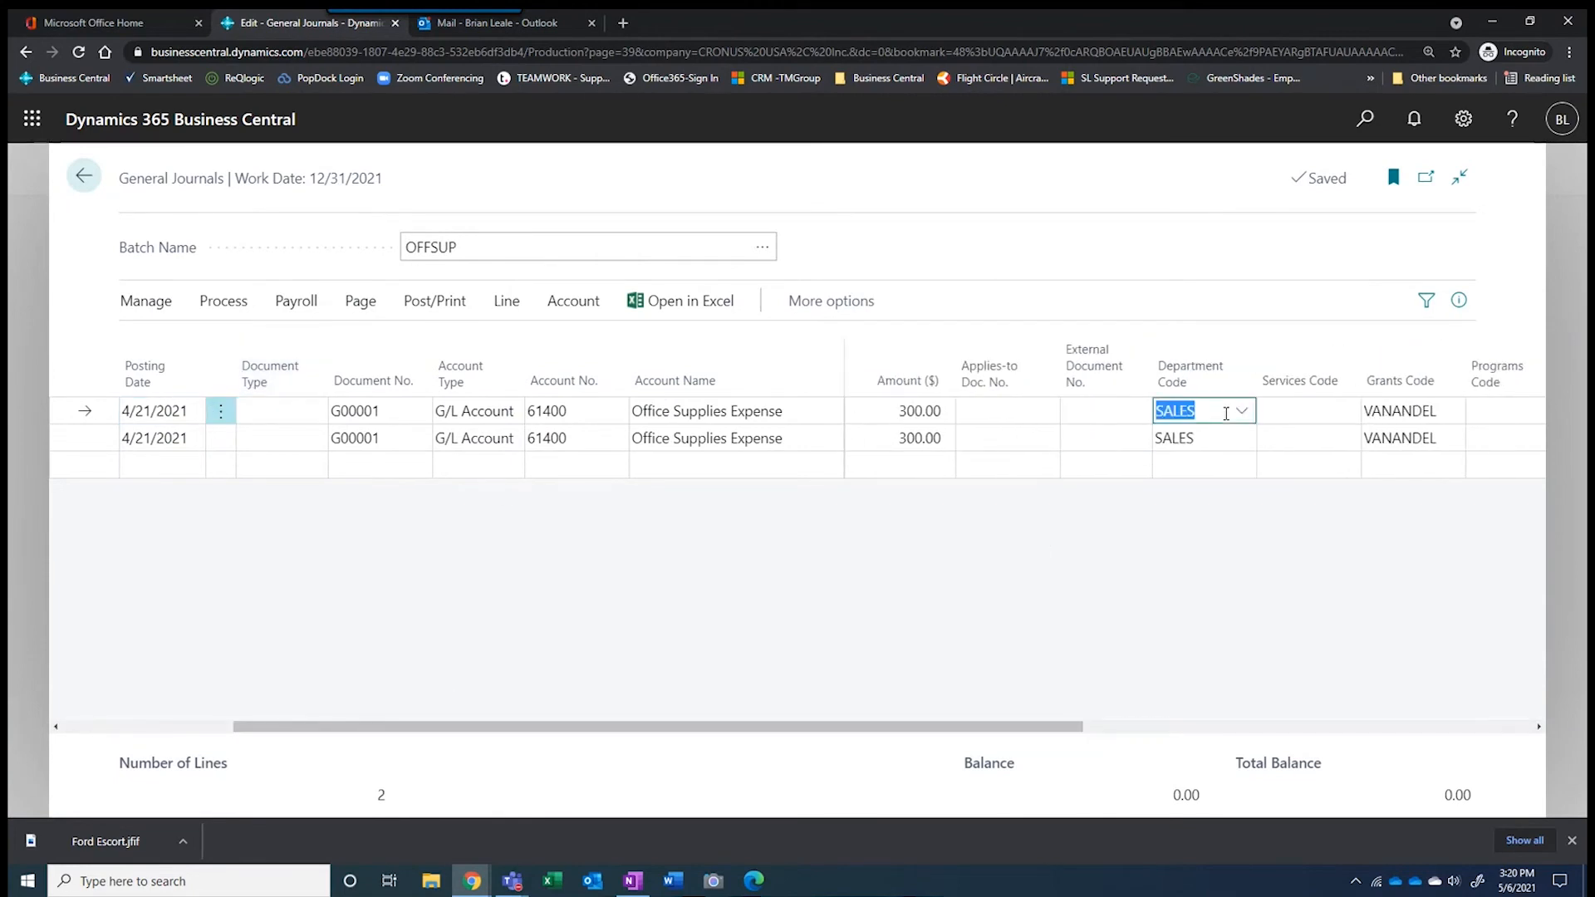
pyautogui.click(1246, 413)
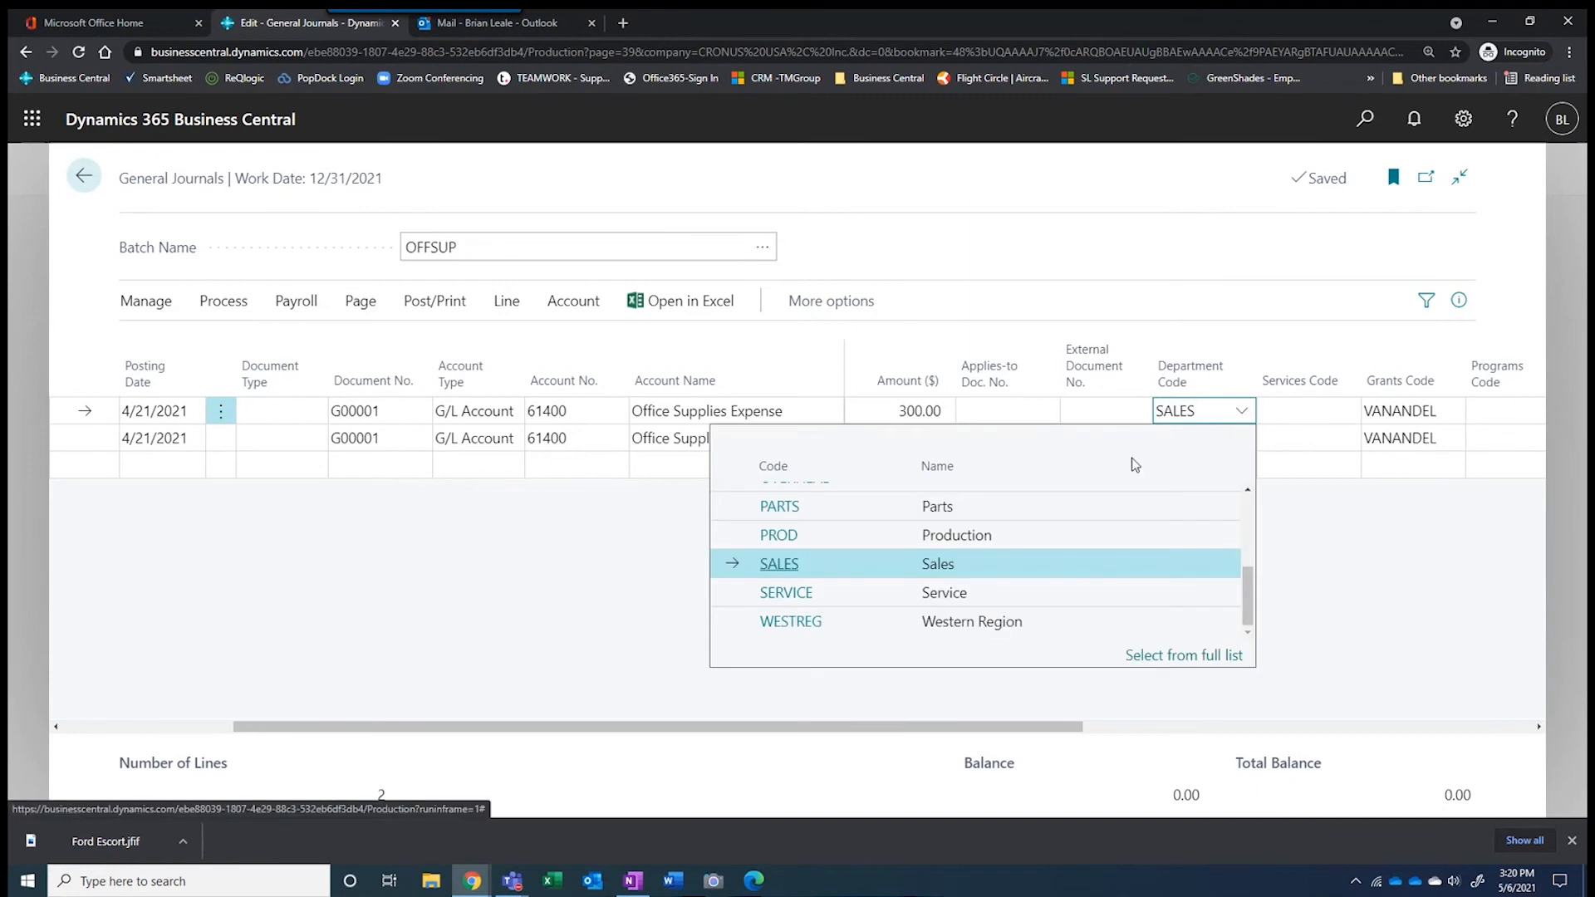
pyautogui.scroll(1, 834, 586)
pyautogui.scroll(3, 831, 578)
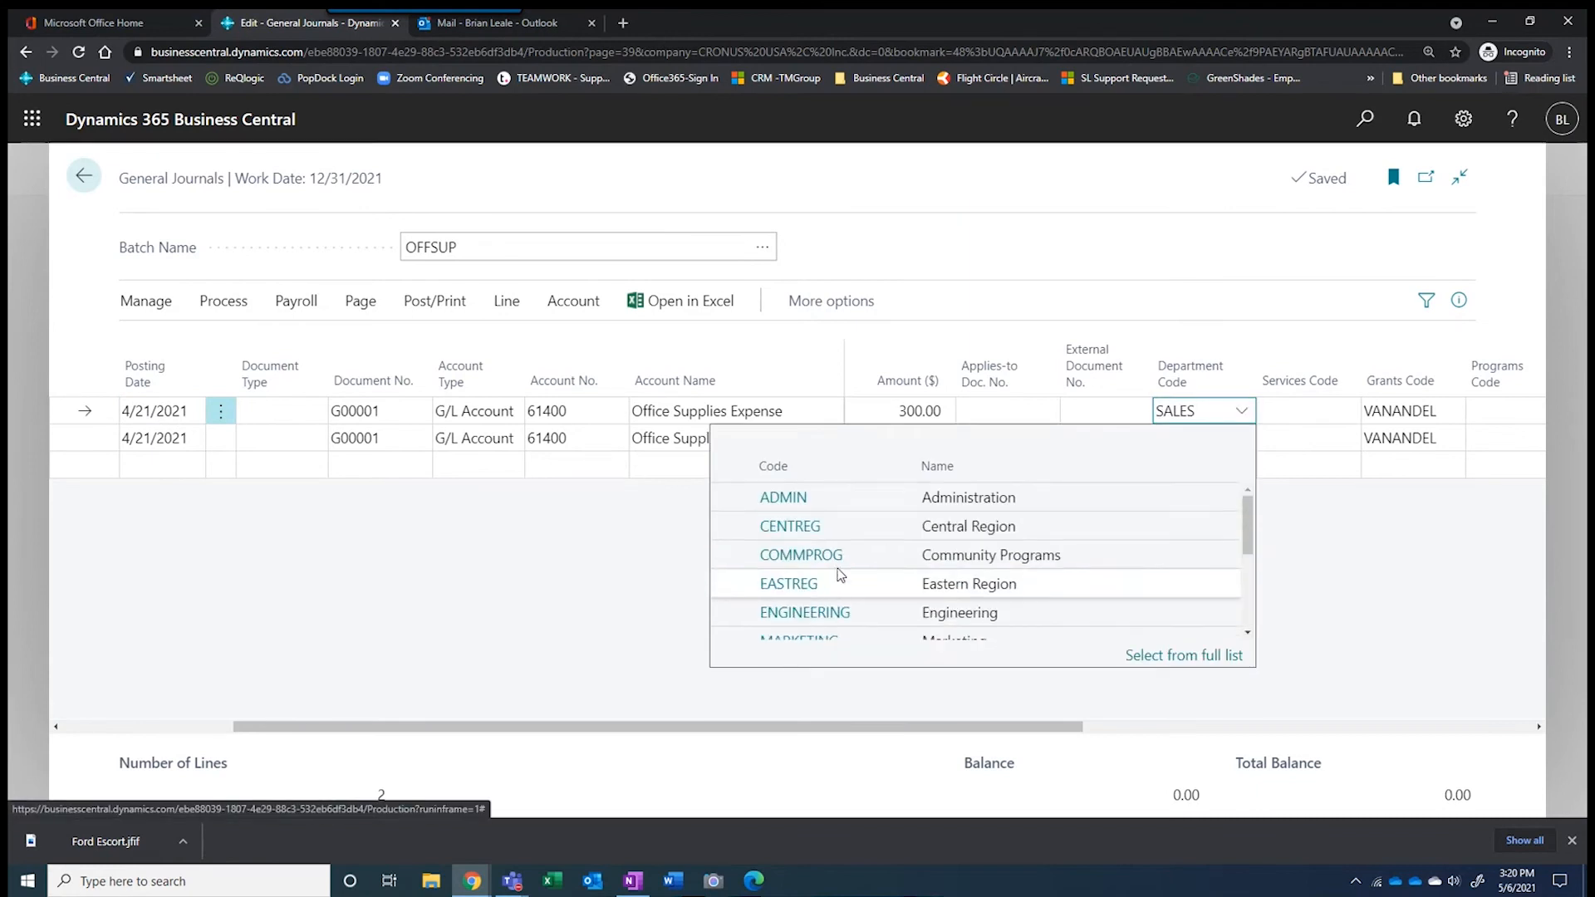
pyautogui.scroll(-2, 827, 557)
pyautogui.click(781, 559)
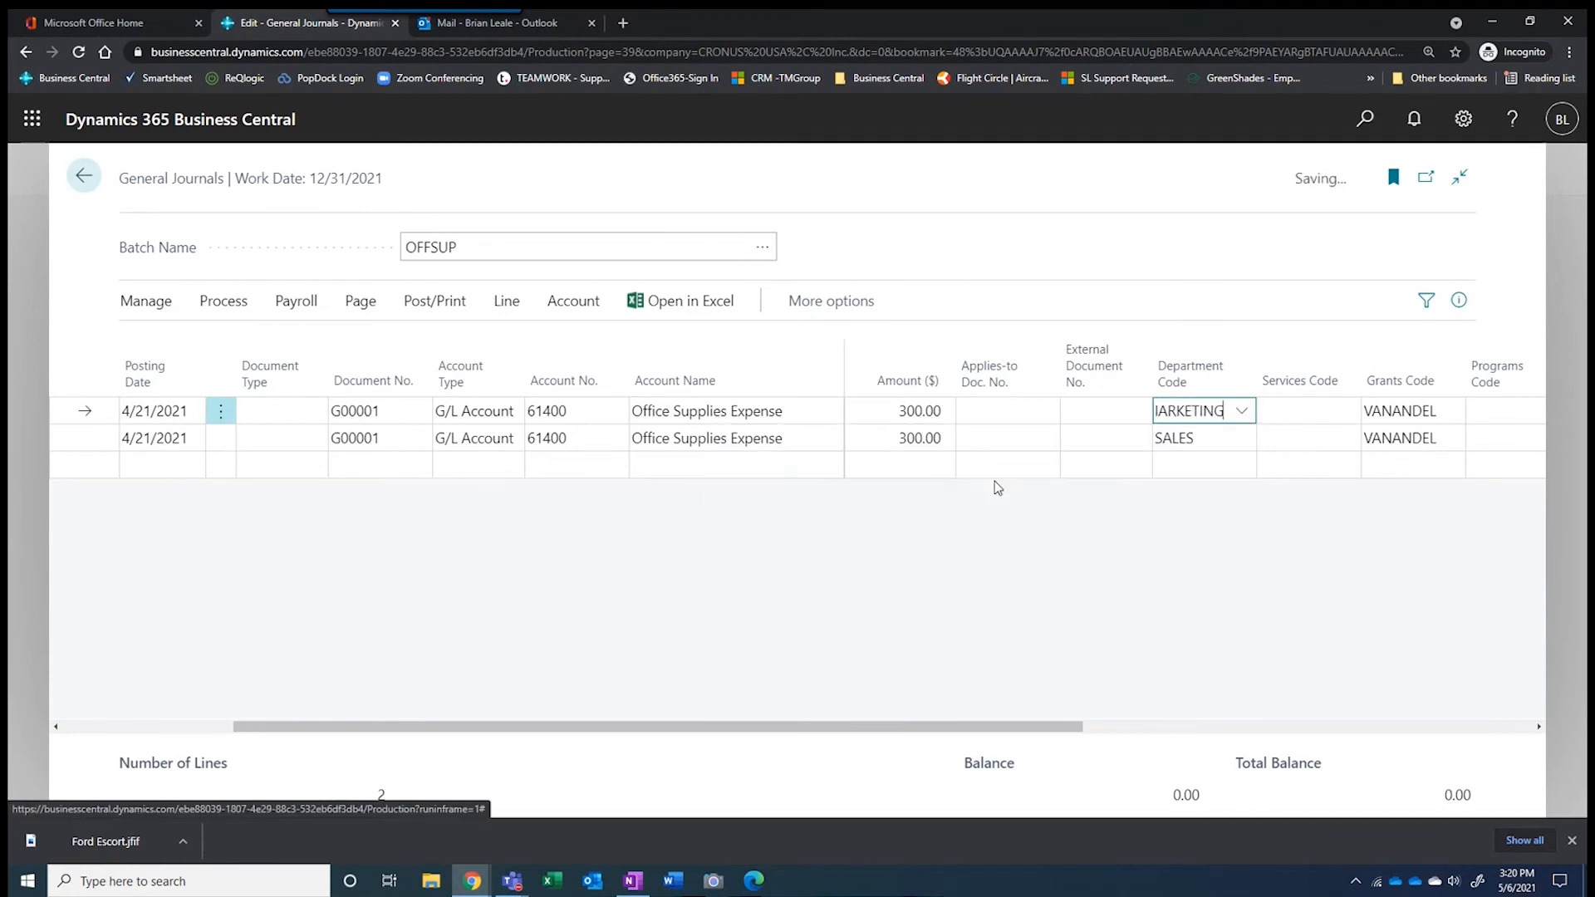
# Change the Department Code of the second journal line to MARKETING
pyautogui.click(1224, 438)
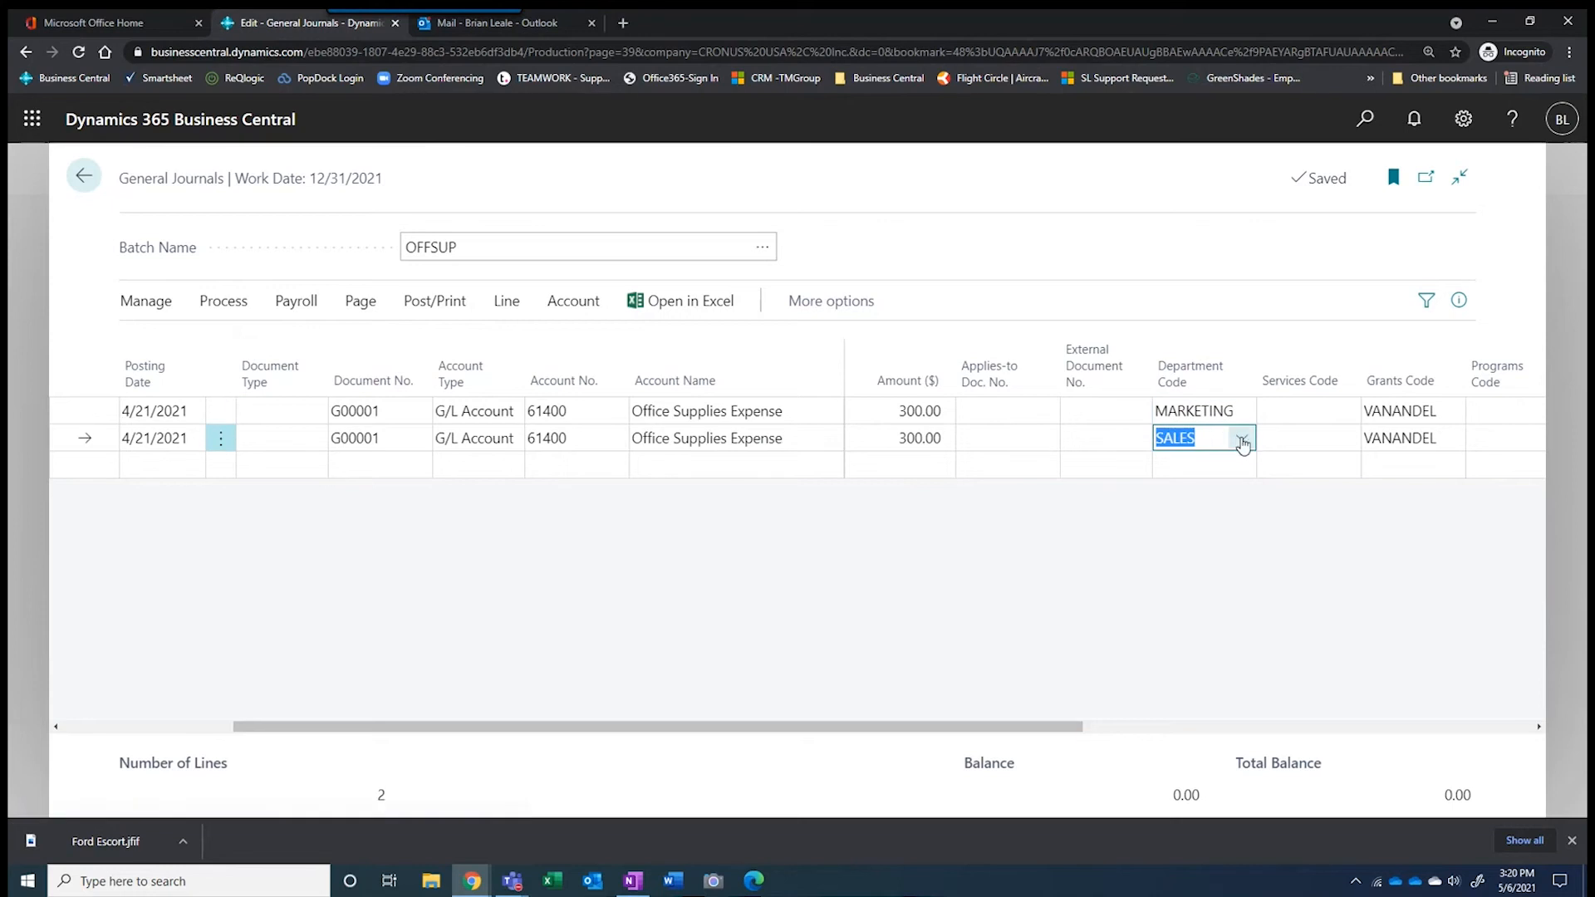
pyautogui.click(1241, 437)
pyautogui.scroll(2, 795, 571)
pyautogui.scroll(4, 795, 571)
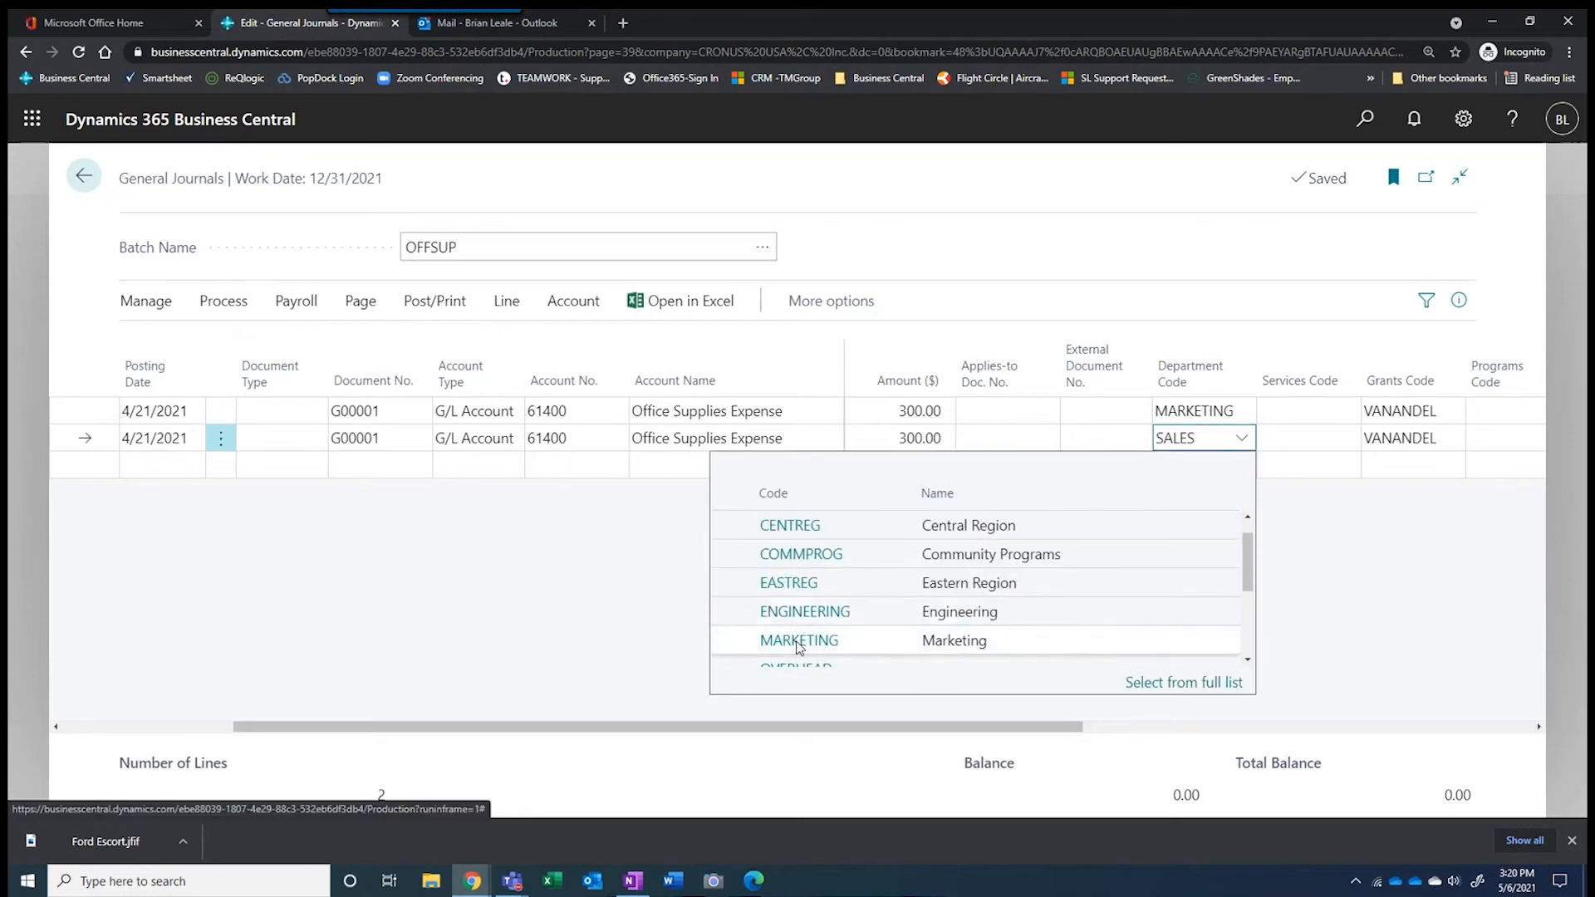
pyautogui.click(799, 640)
pyautogui.press('Tab')
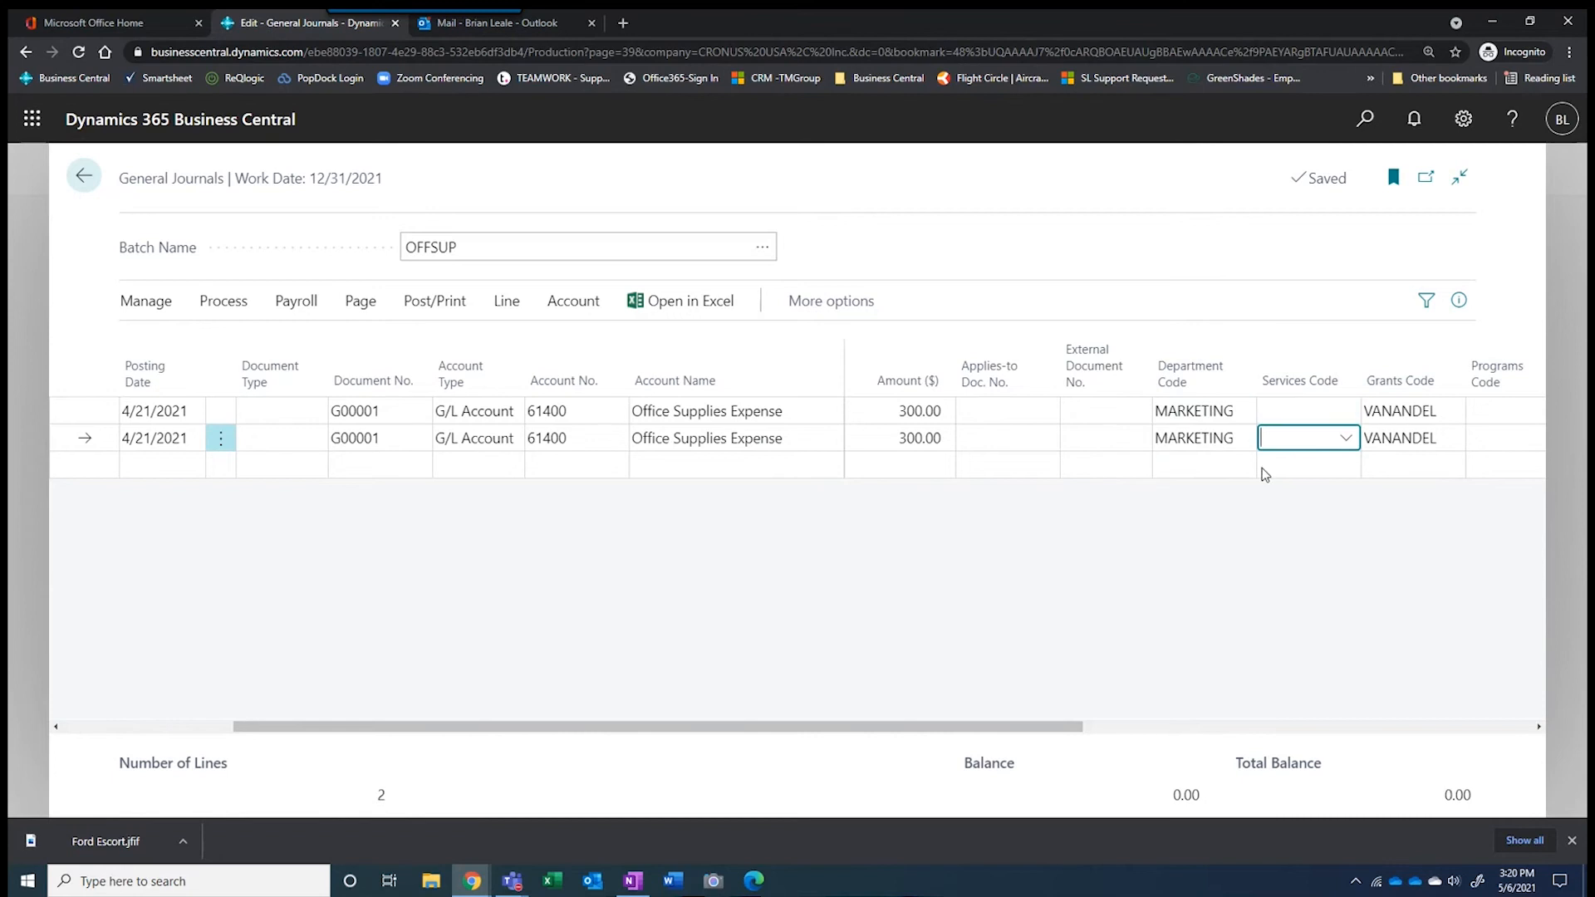
# Preview the posting of the OFFSUP batch, examine its G/L entries in the enlarged view, and return to the journal
pyautogui.click(428, 302)
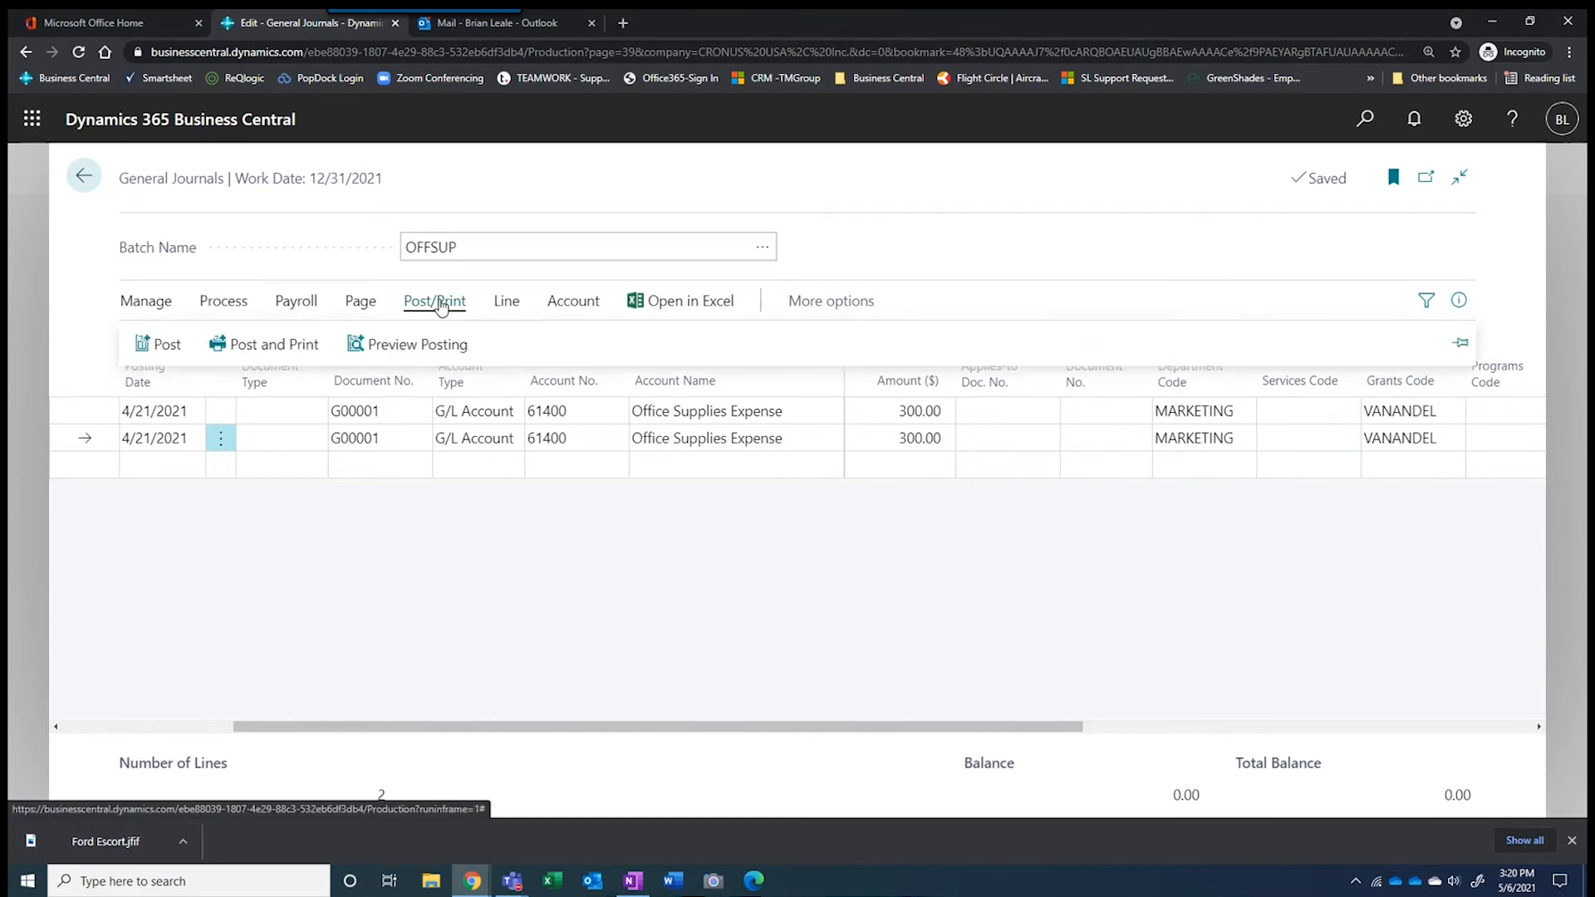
pyautogui.click(394, 347)
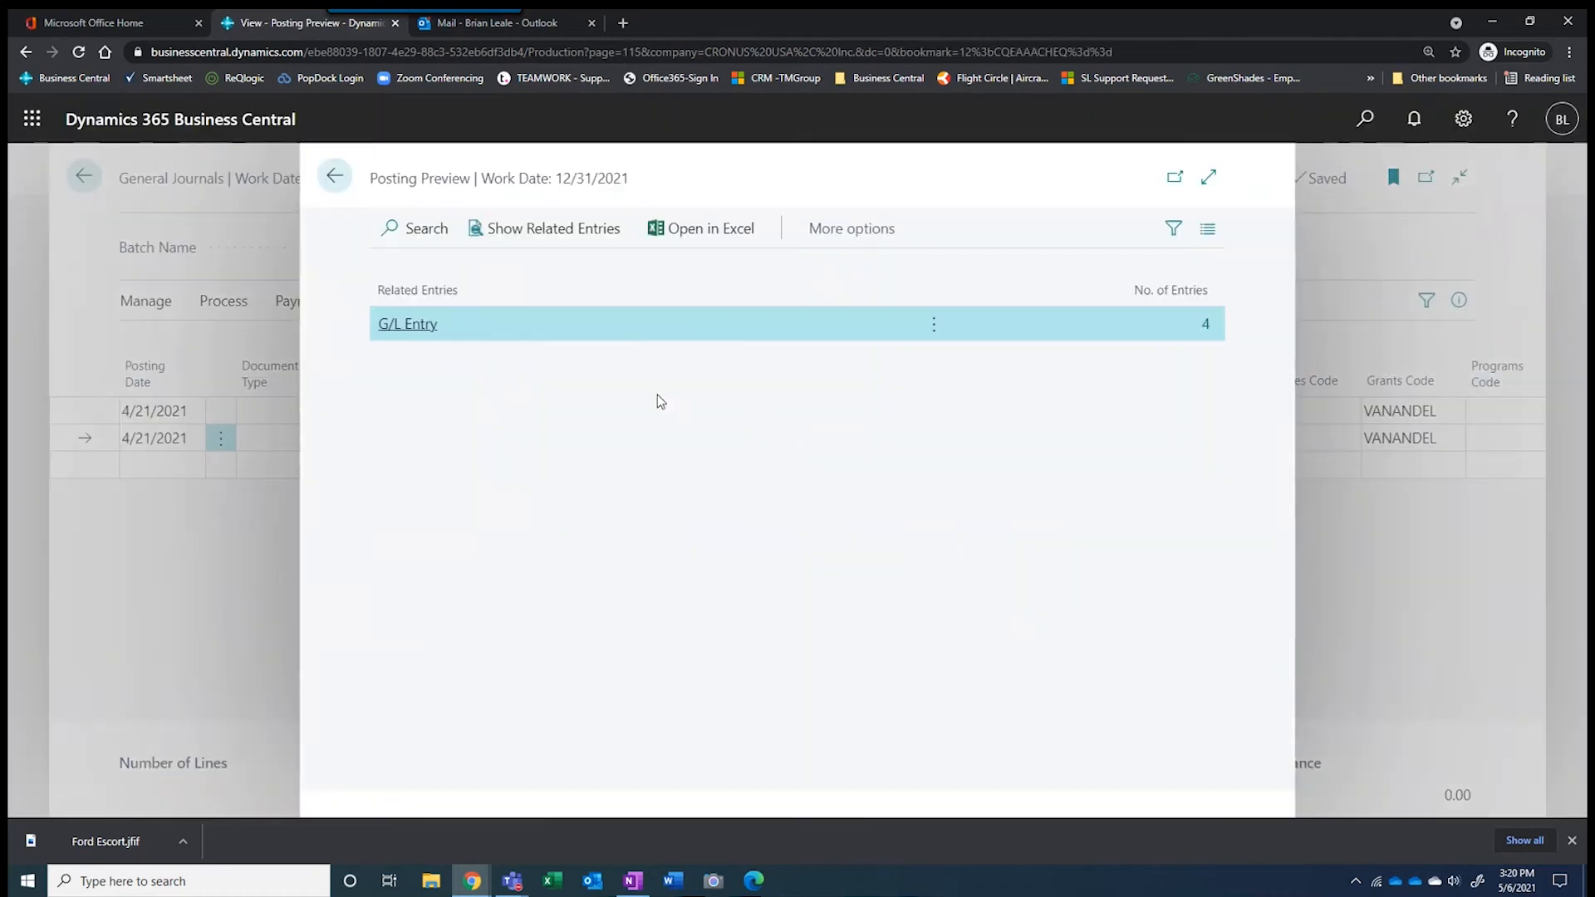
pyautogui.click(1209, 324)
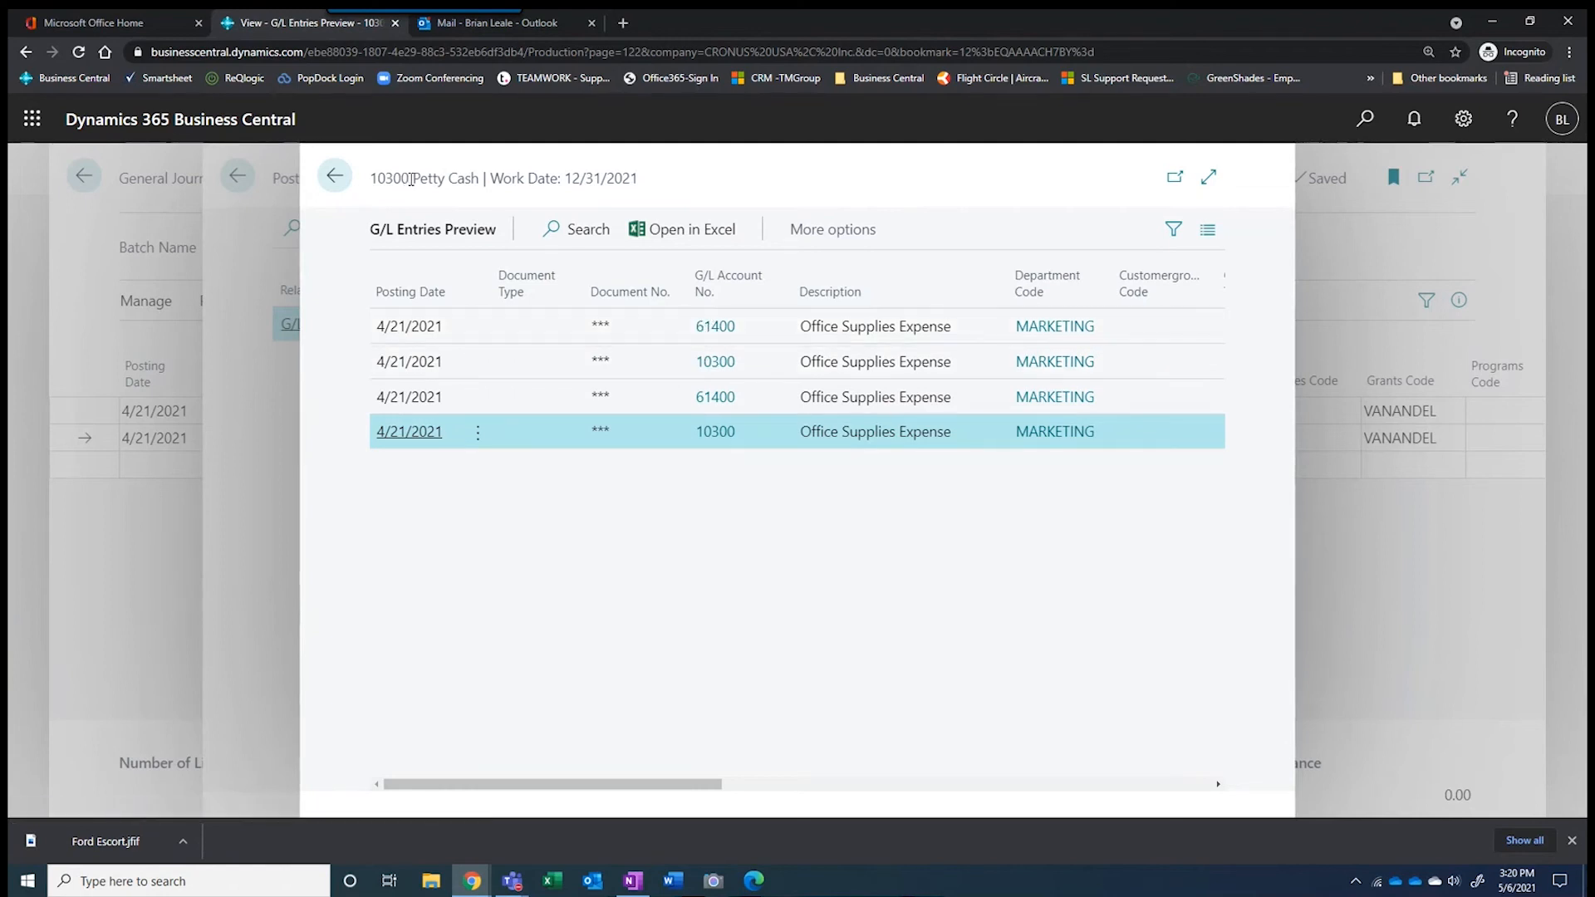
pyautogui.click(1210, 177)
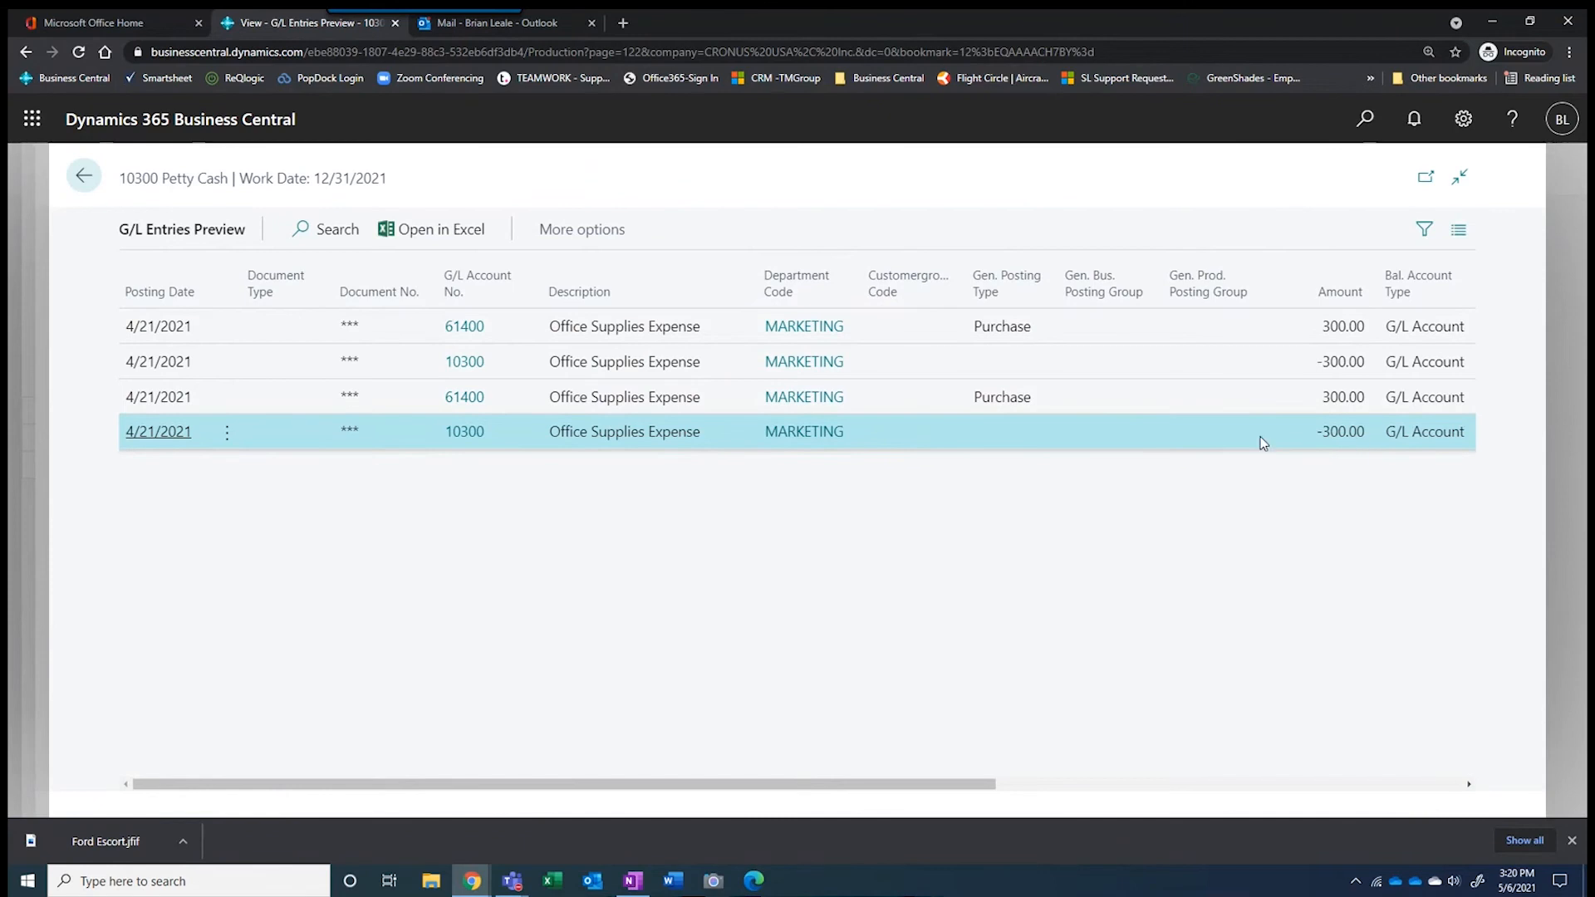
pyautogui.click(417, 394)
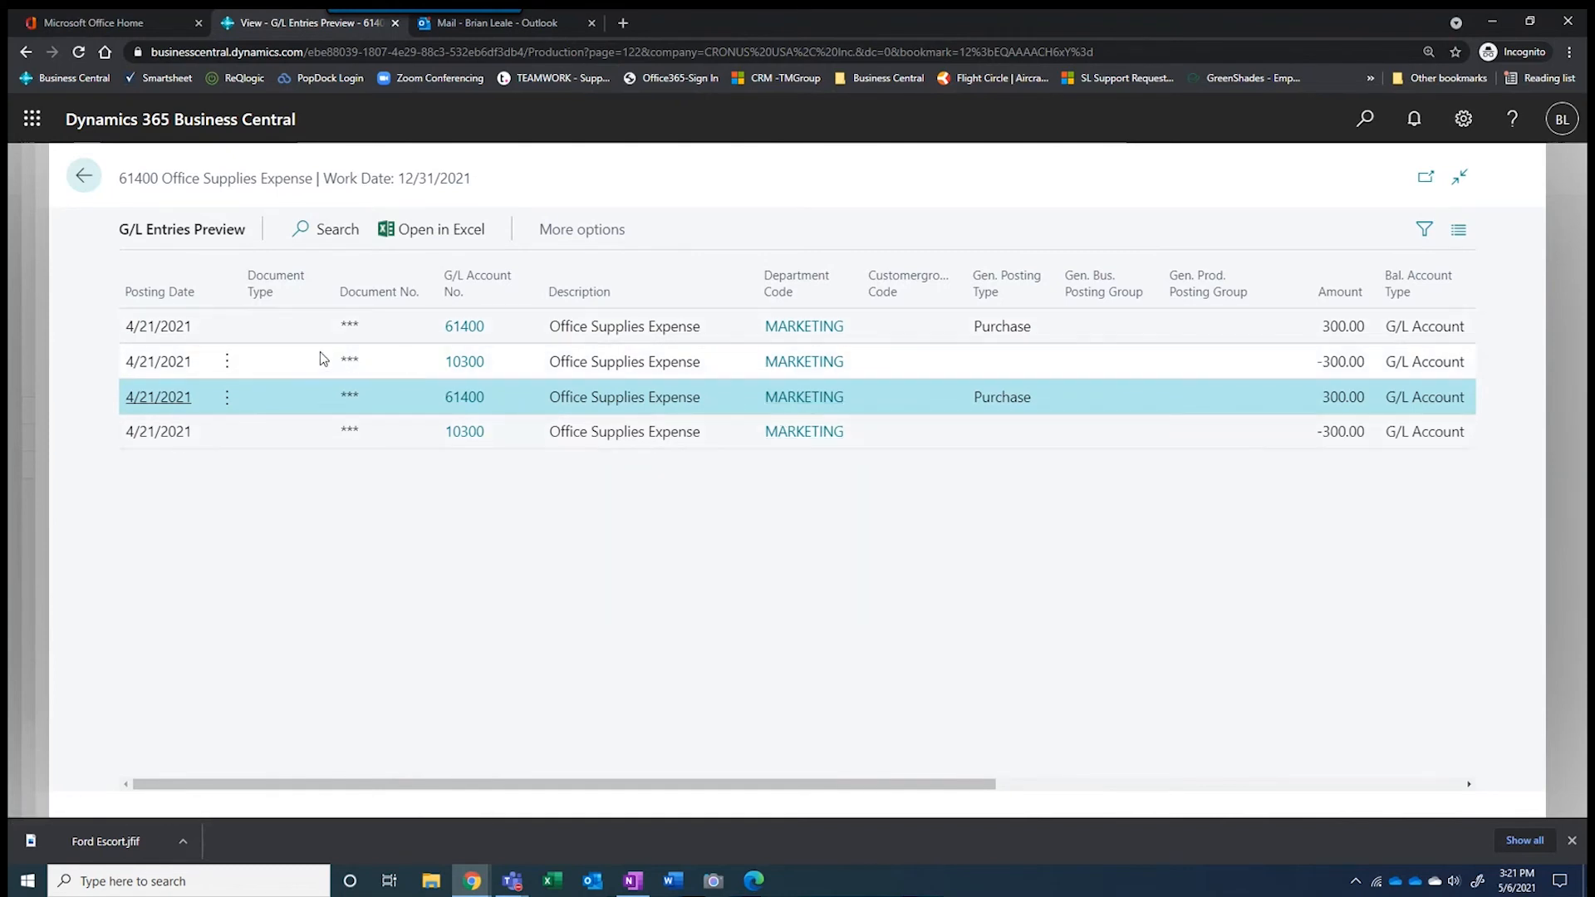
pyautogui.click(83, 179)
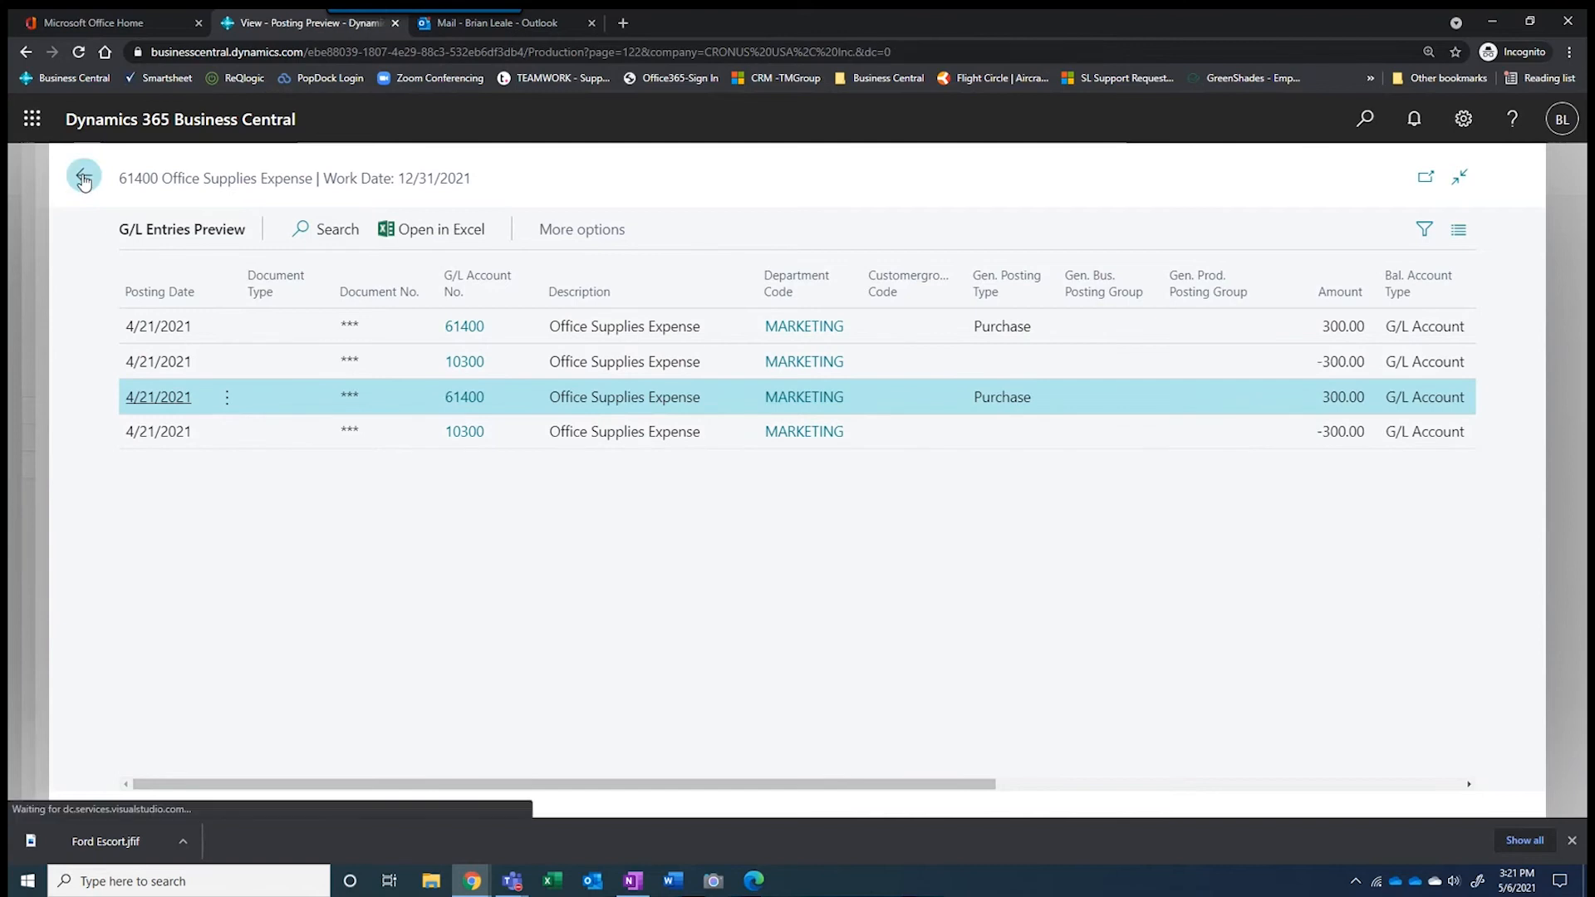
pyautogui.click(343, 178)
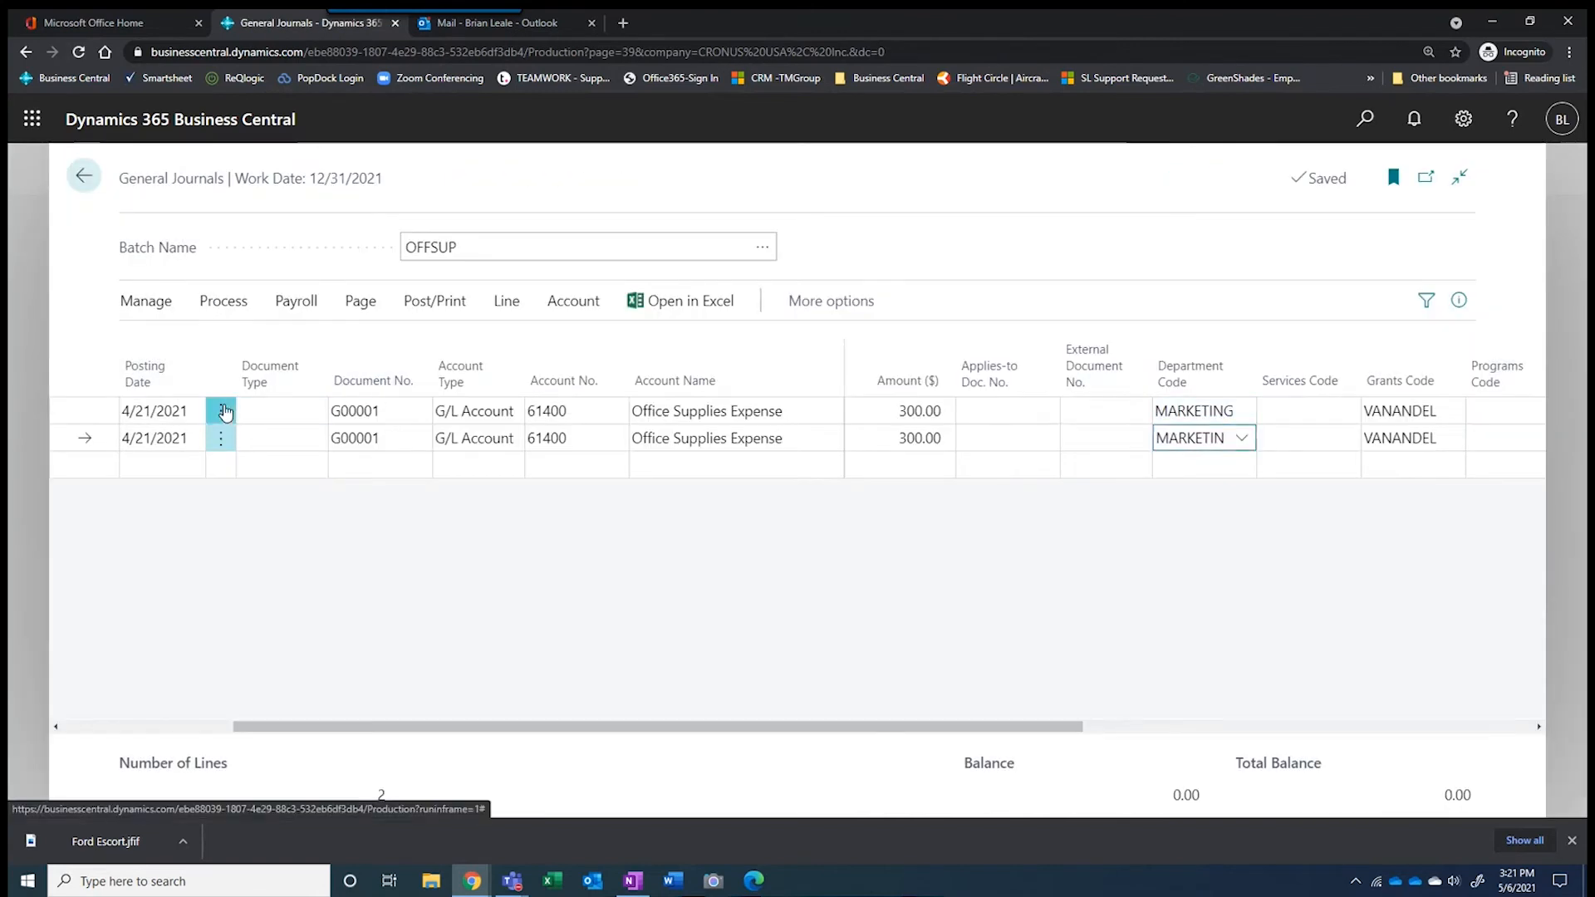
# Delete the first of the two Office Supplies Expense lines from the journal
pyautogui.click(221, 411)
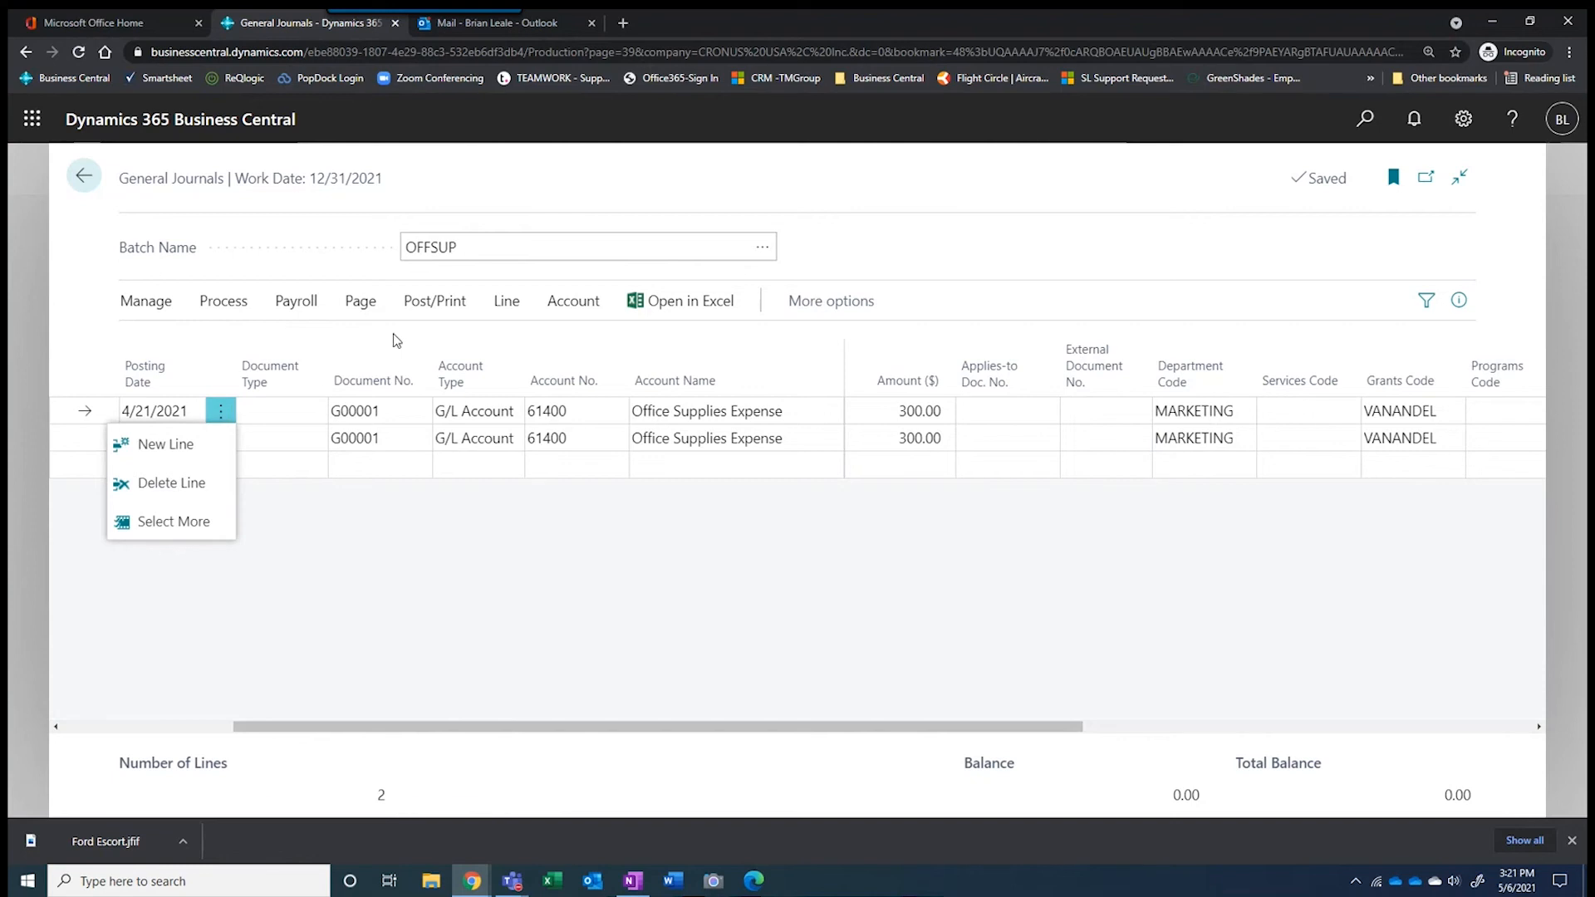
pyautogui.click(167, 486)
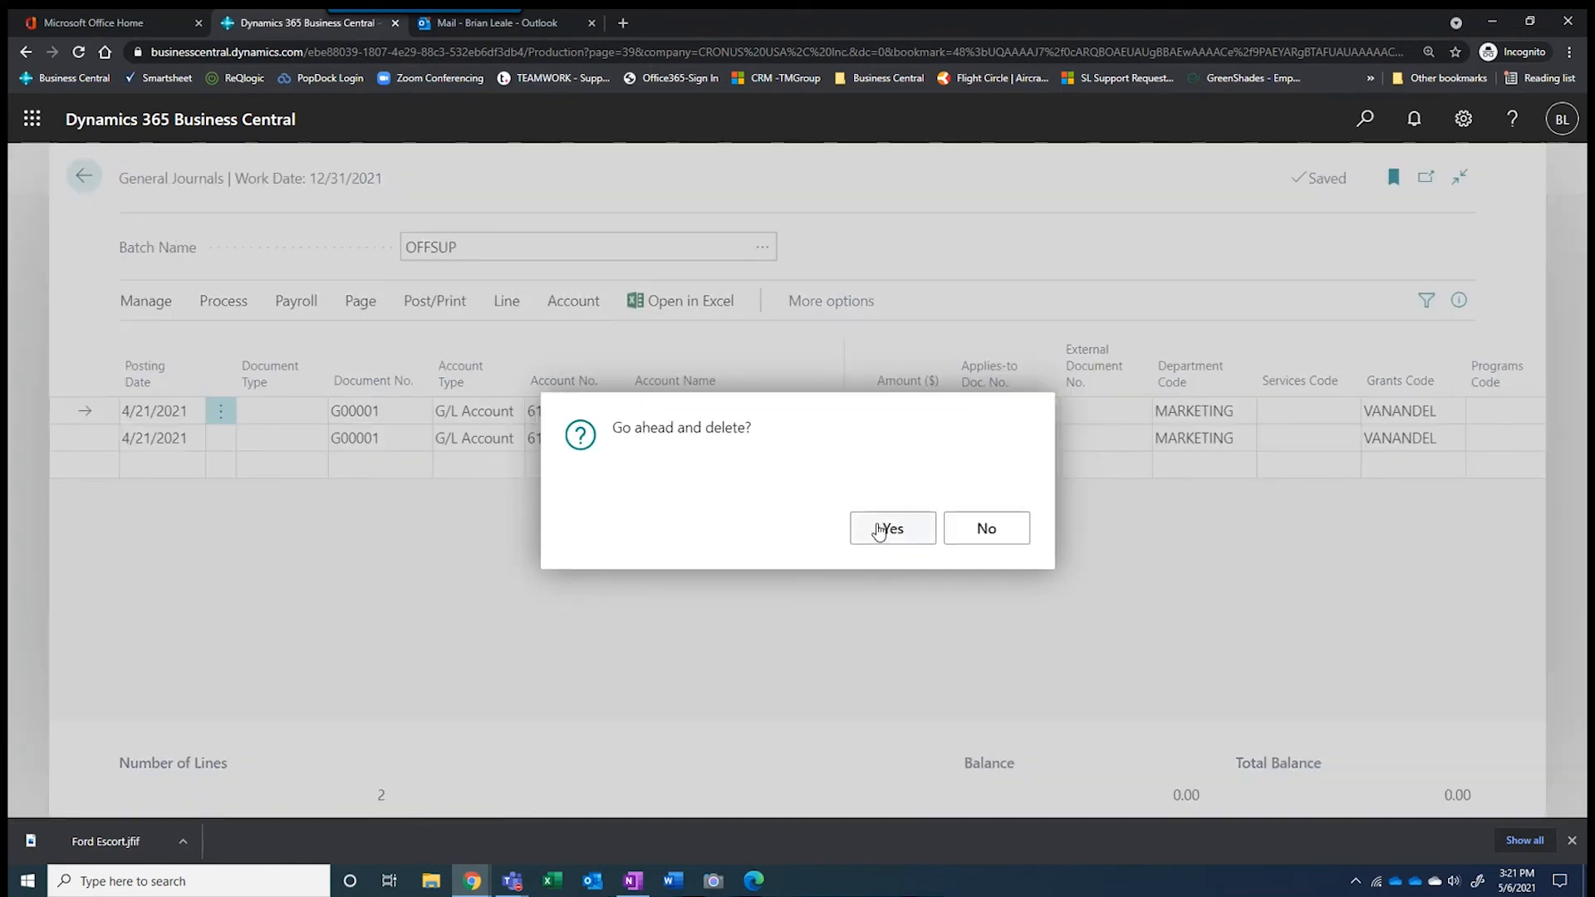
pyautogui.click(880, 531)
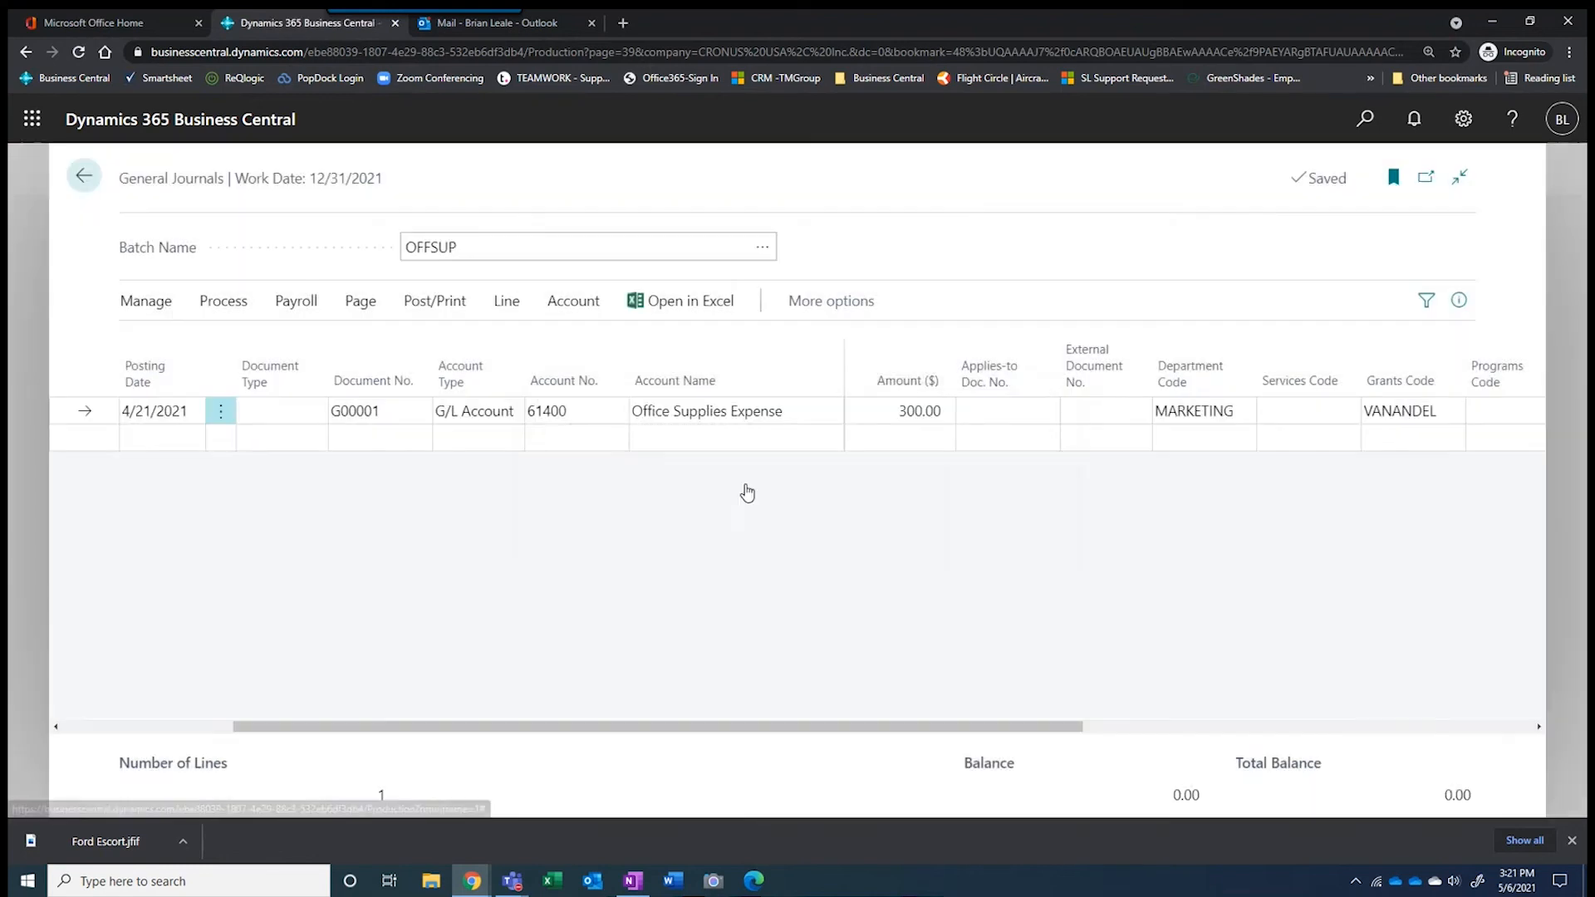
# Try to post the remaining journal line of the OFFSUP batch
pyautogui.click(435, 301)
pyautogui.click(167, 345)
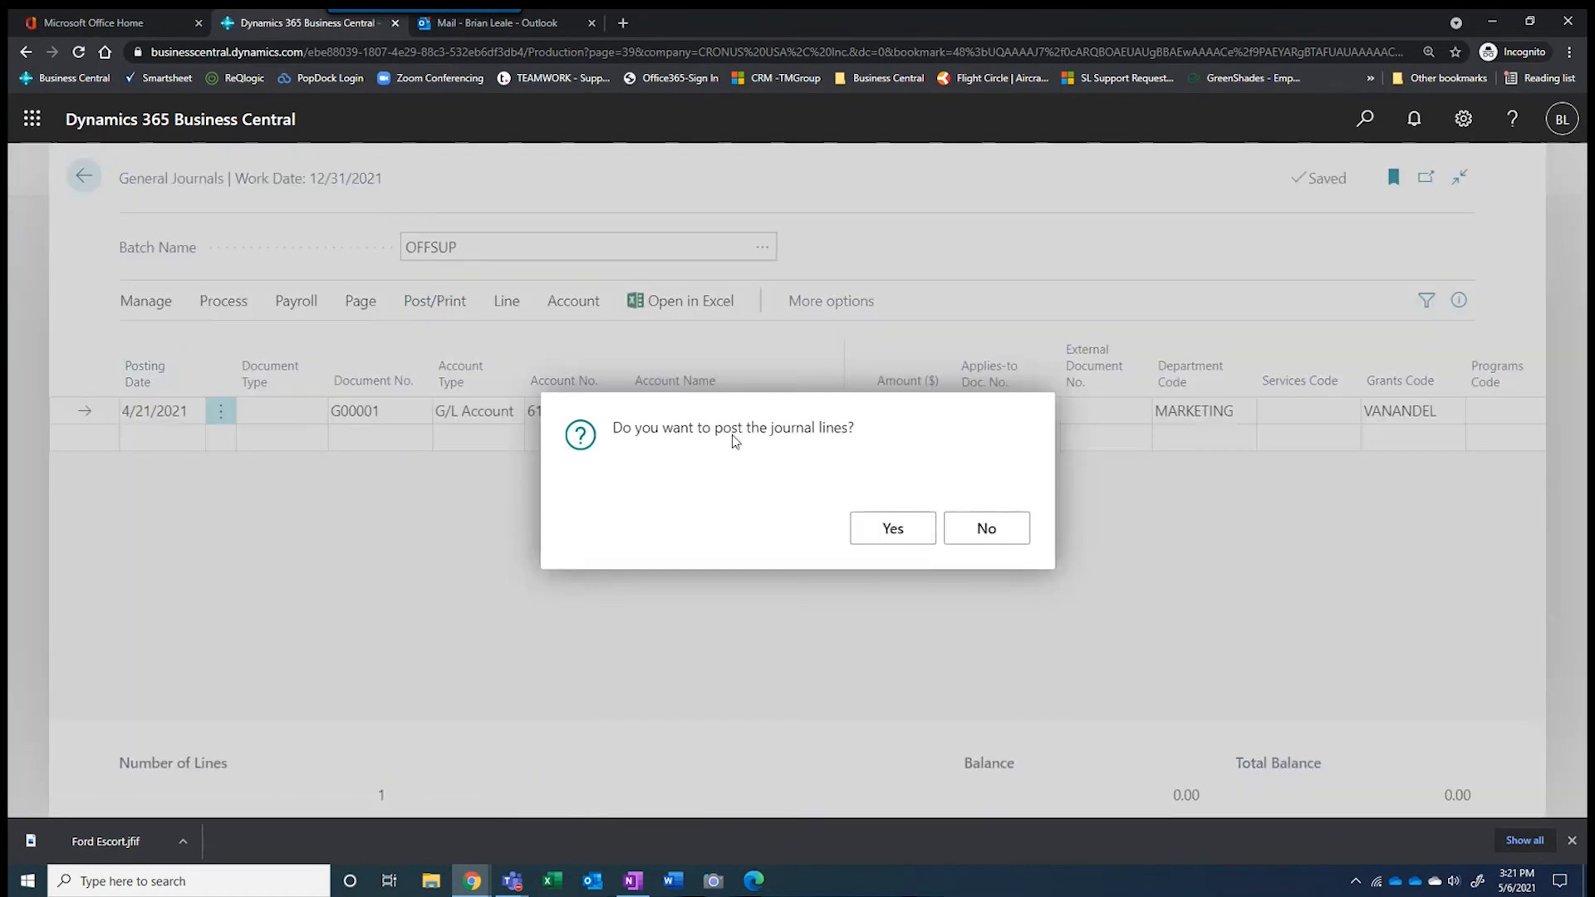
pyautogui.click(893, 529)
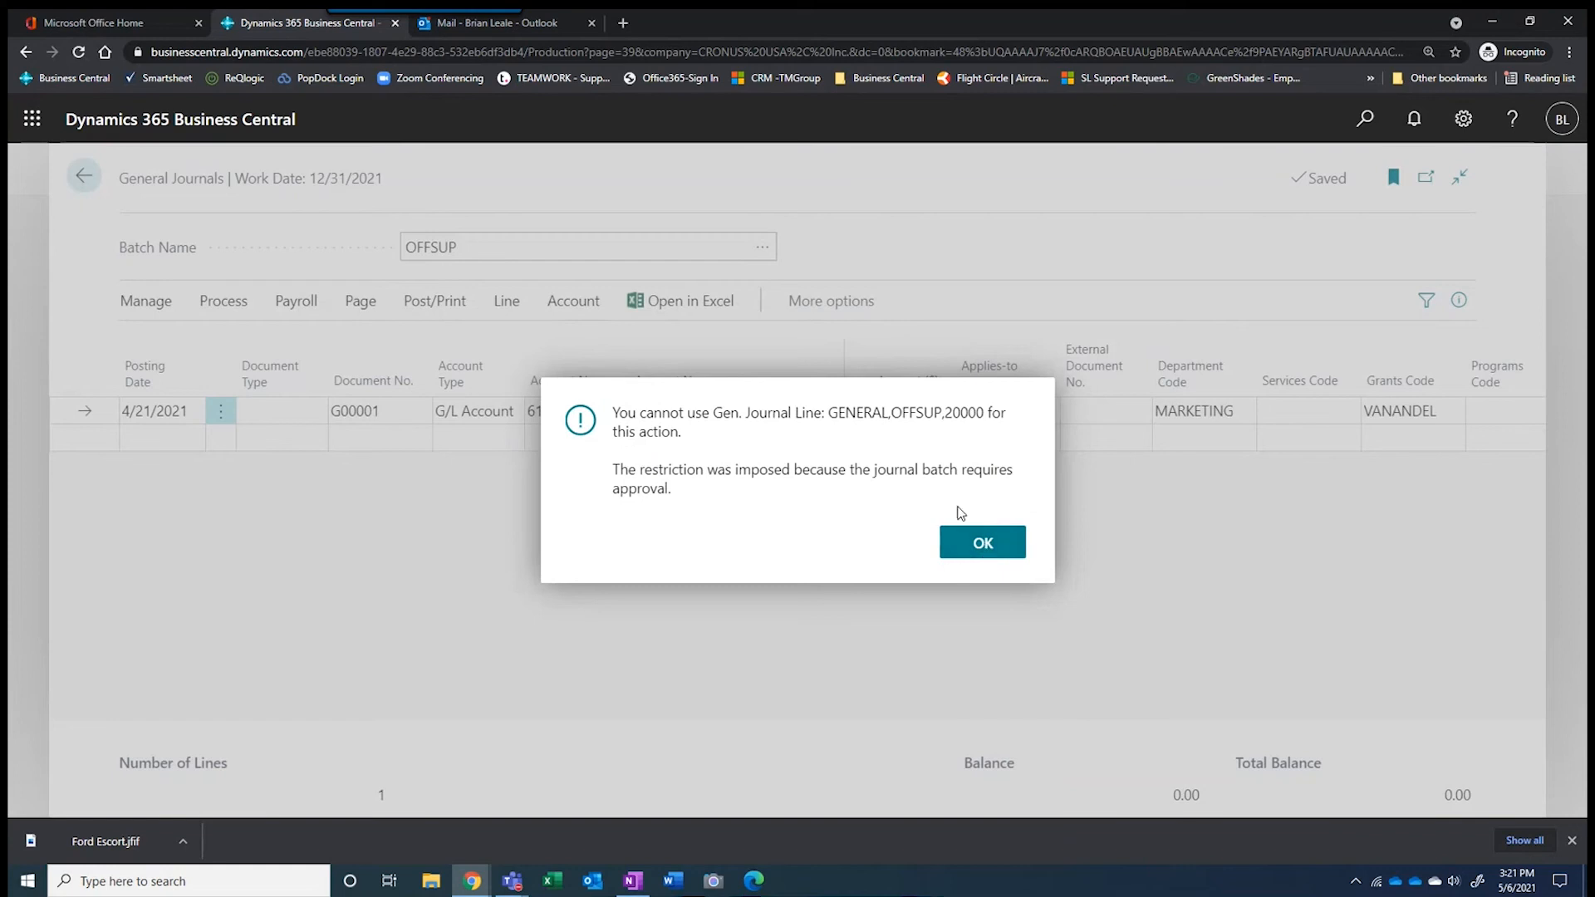
pyautogui.click(1002, 546)
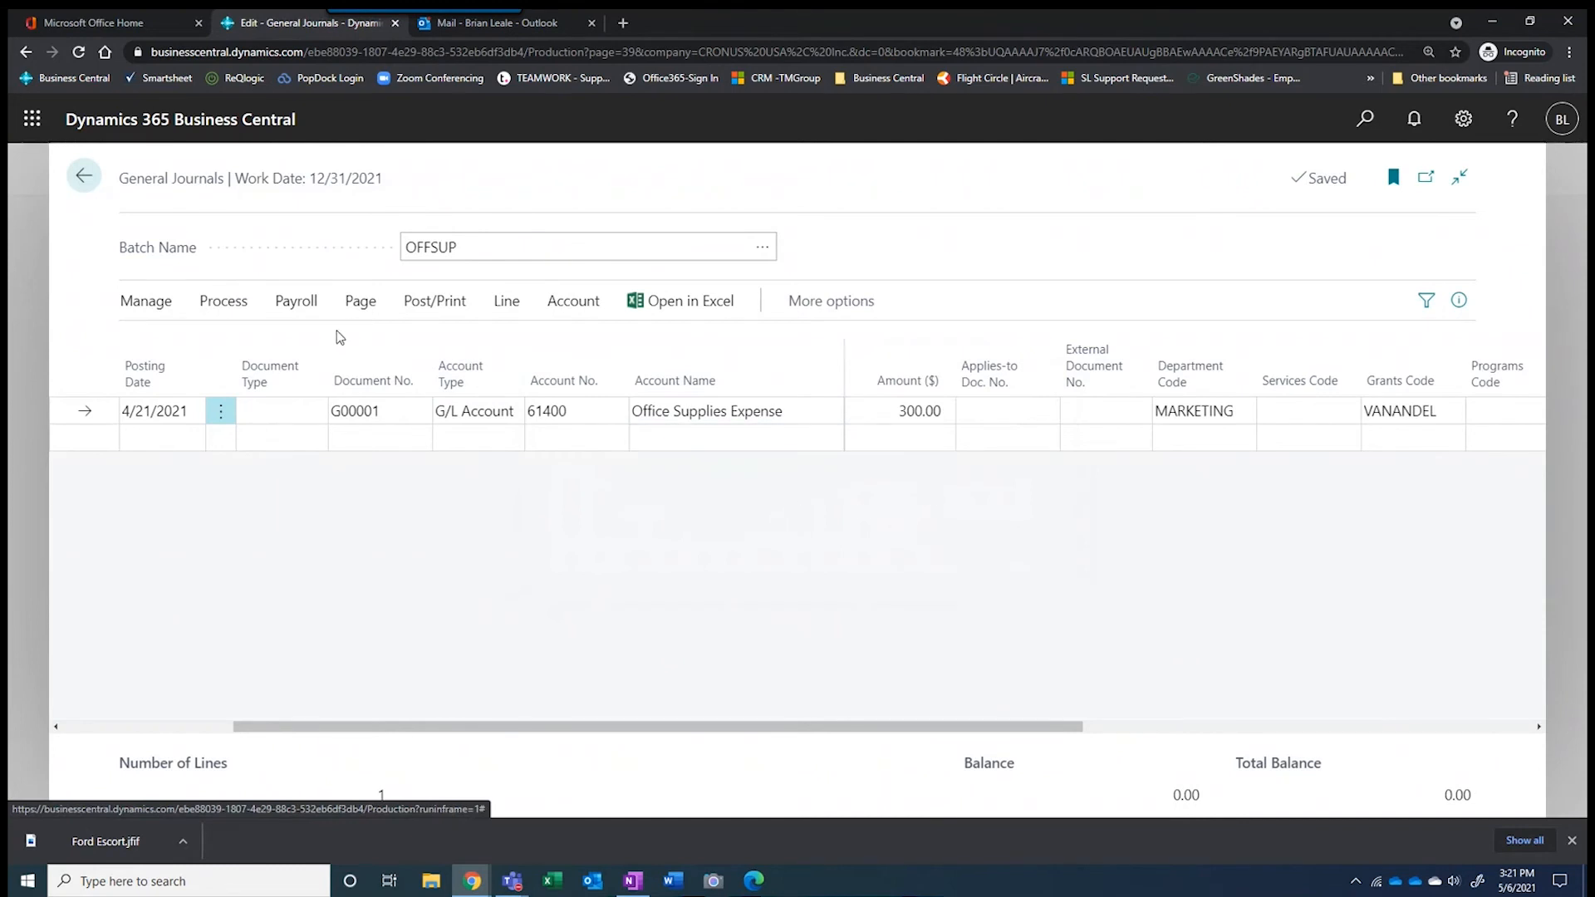
# Send an approval request for the entire OFFSUP journal batch and acknowledge the confirmation
pyautogui.click(830, 303)
pyautogui.click(829, 300)
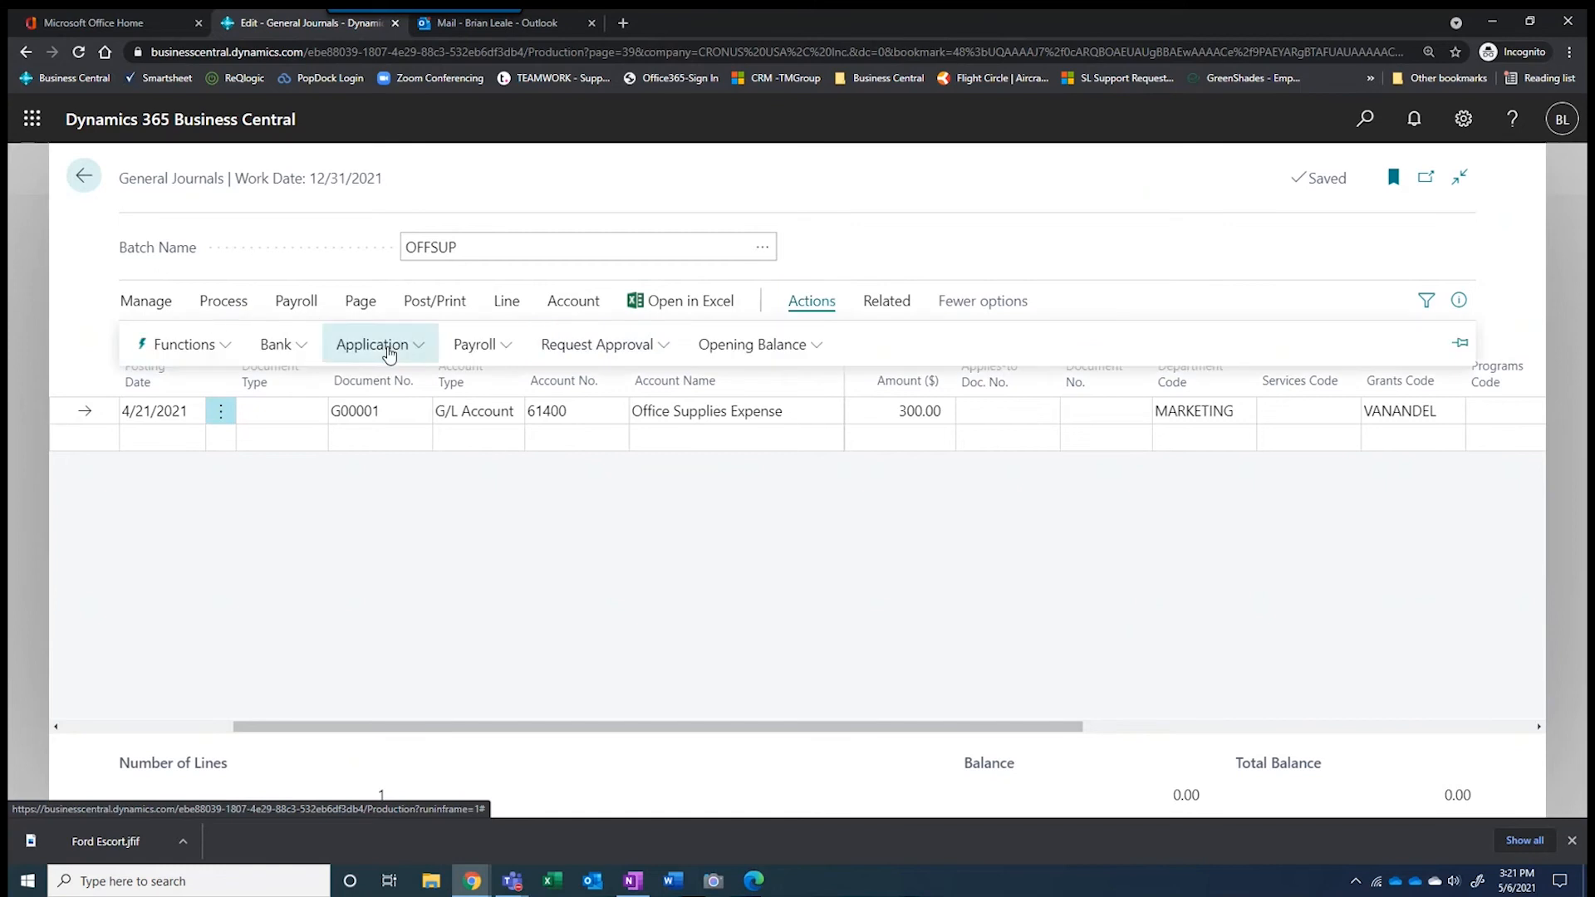
pyautogui.click(579, 353)
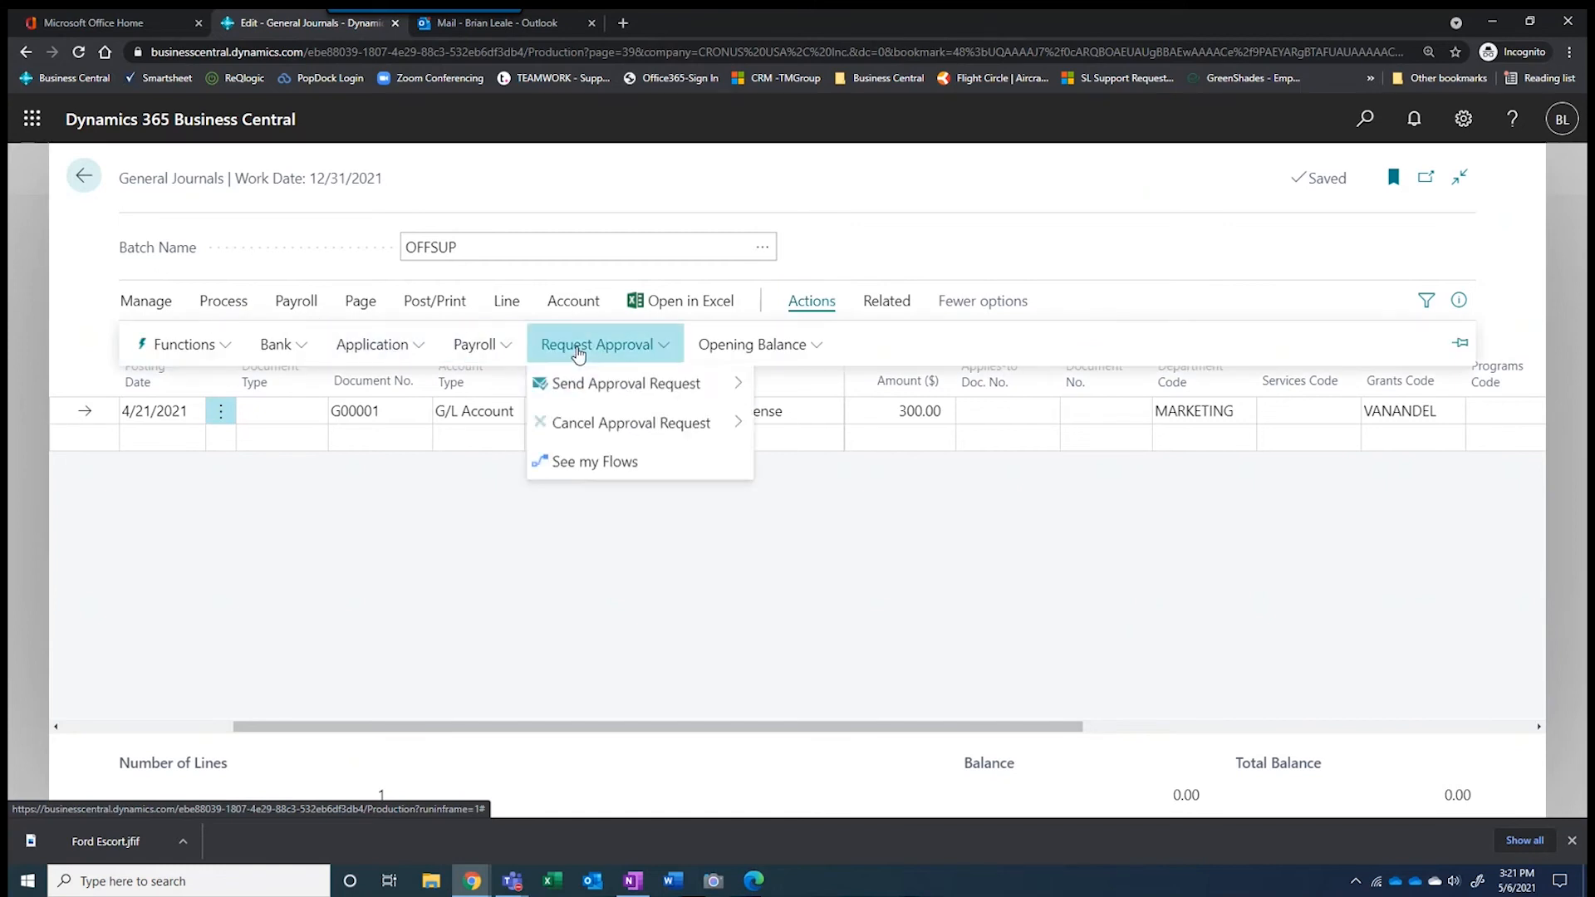
pyautogui.moveTo(567, 389)
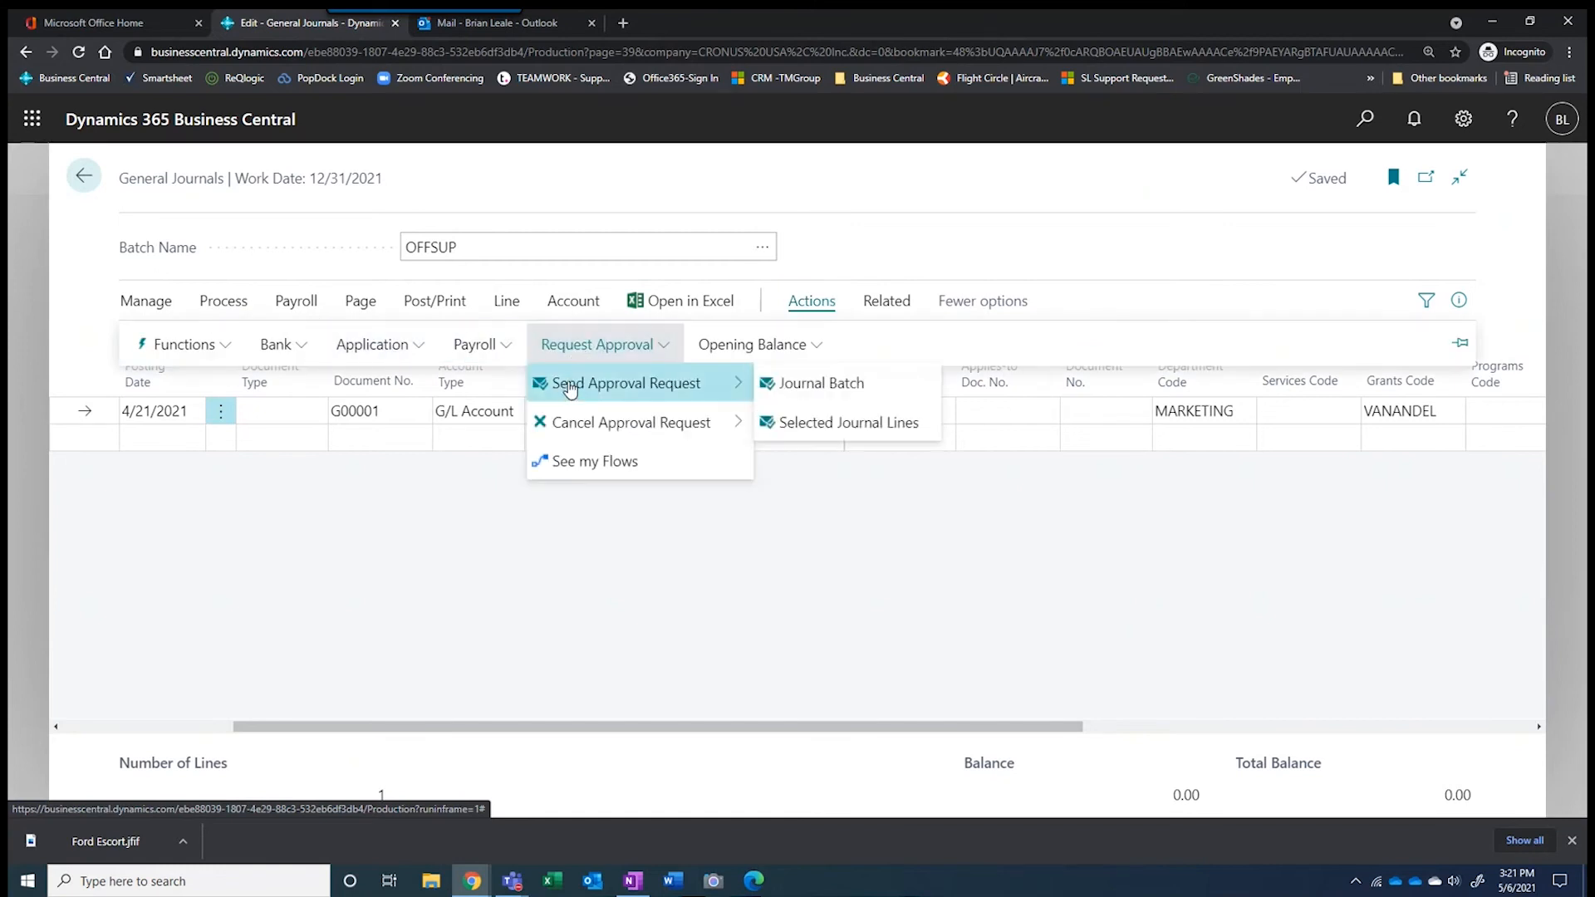
pyautogui.click(823, 387)
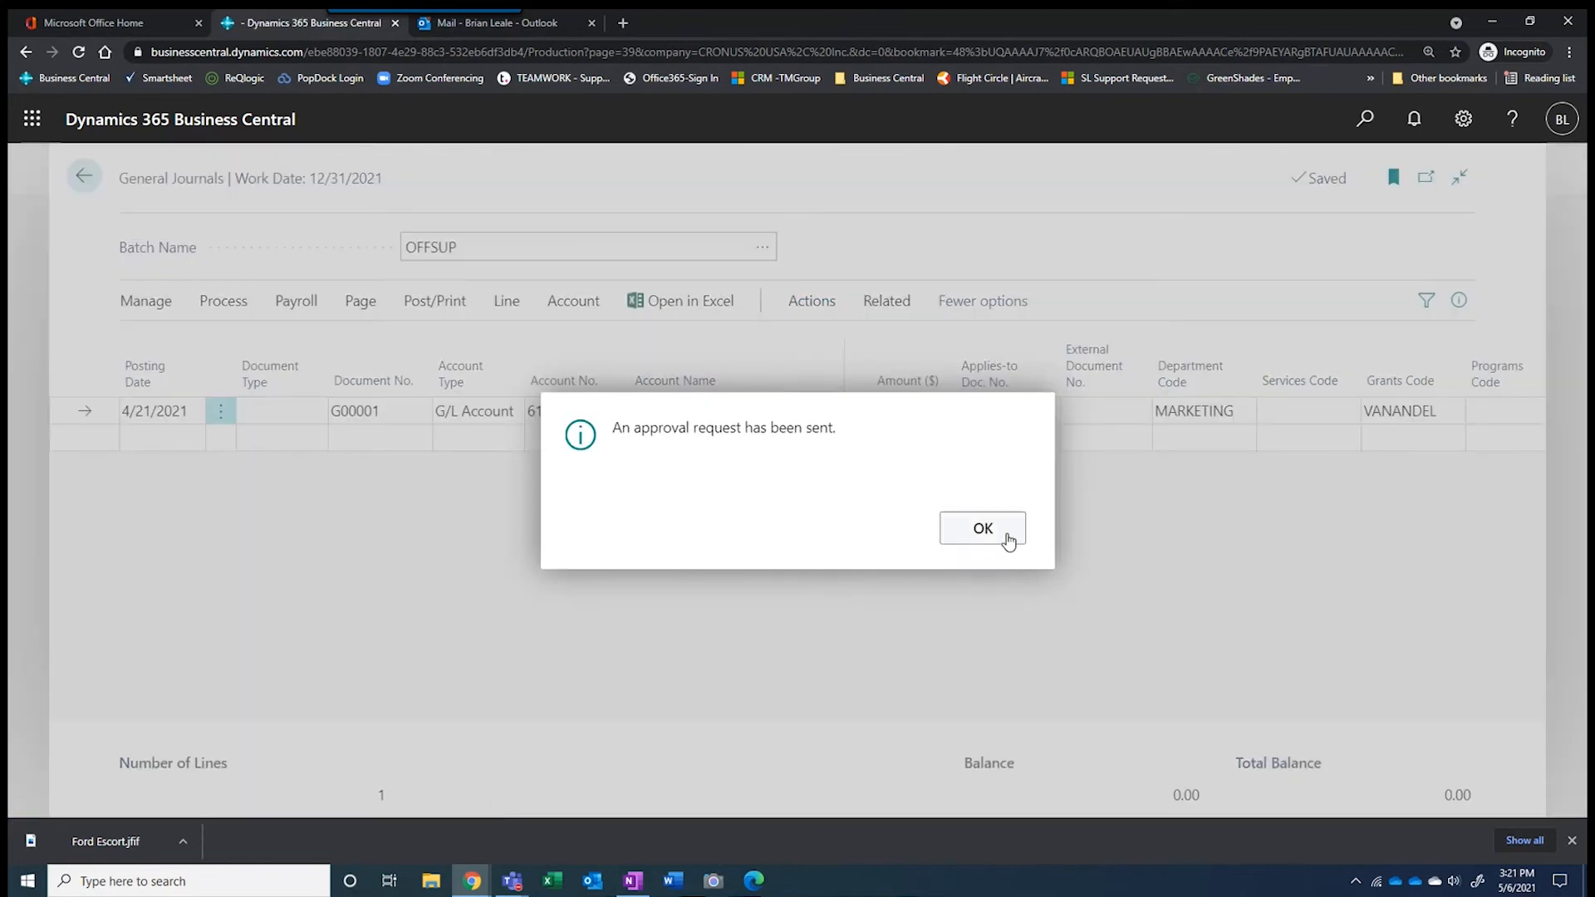
pyautogui.click(980, 538)
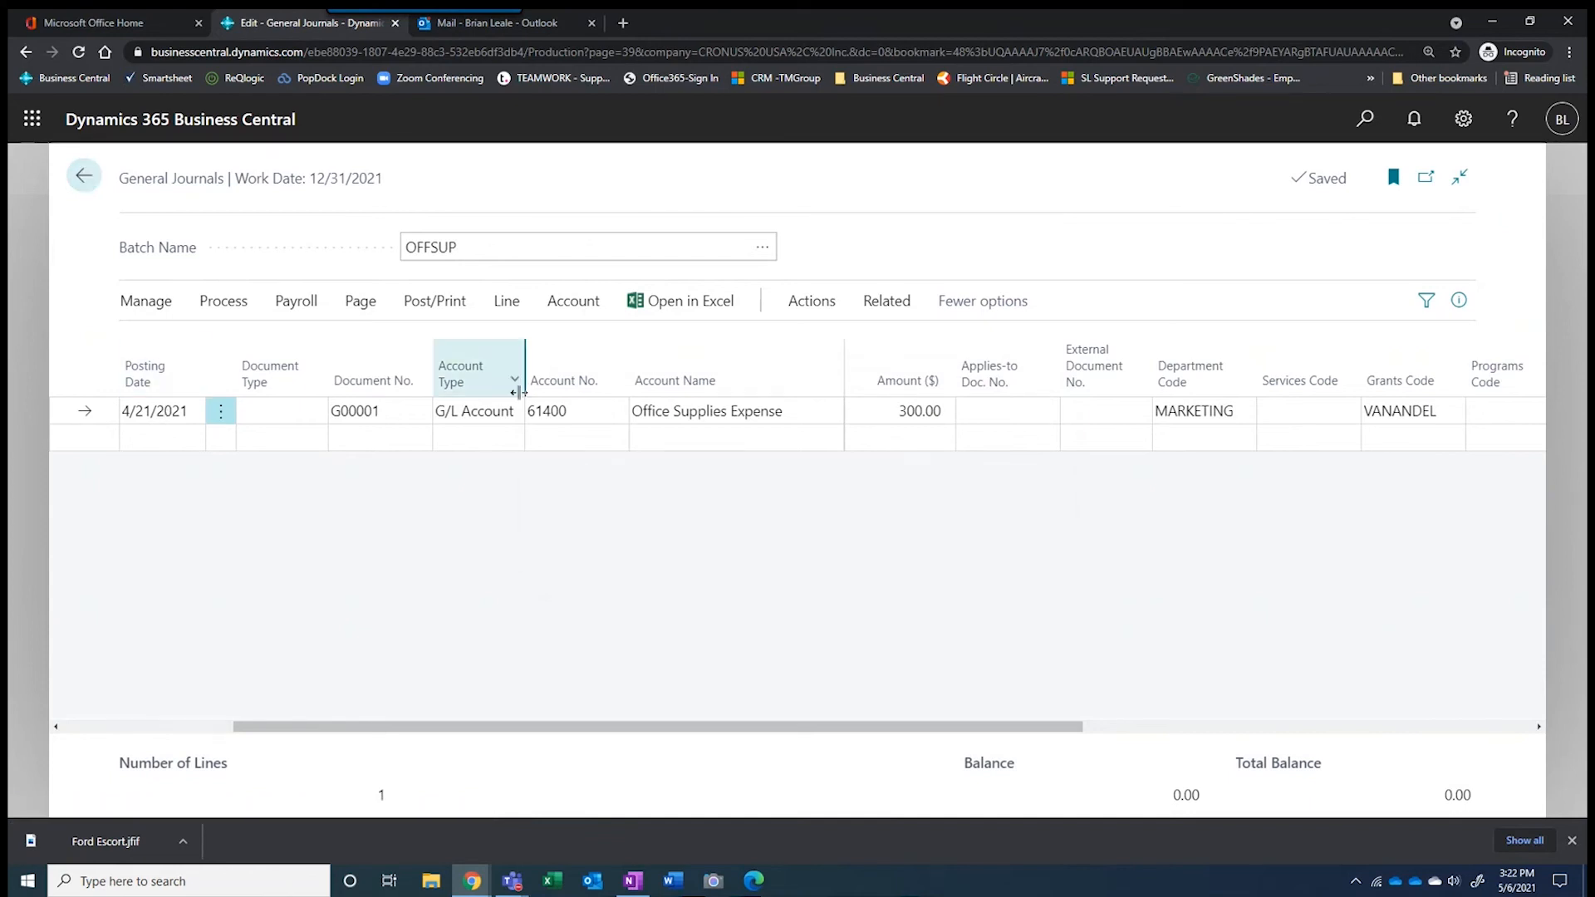
# Return to the home page, check the Approvals section, and switch to the Outlook mailbox
pyautogui.click(84, 175)
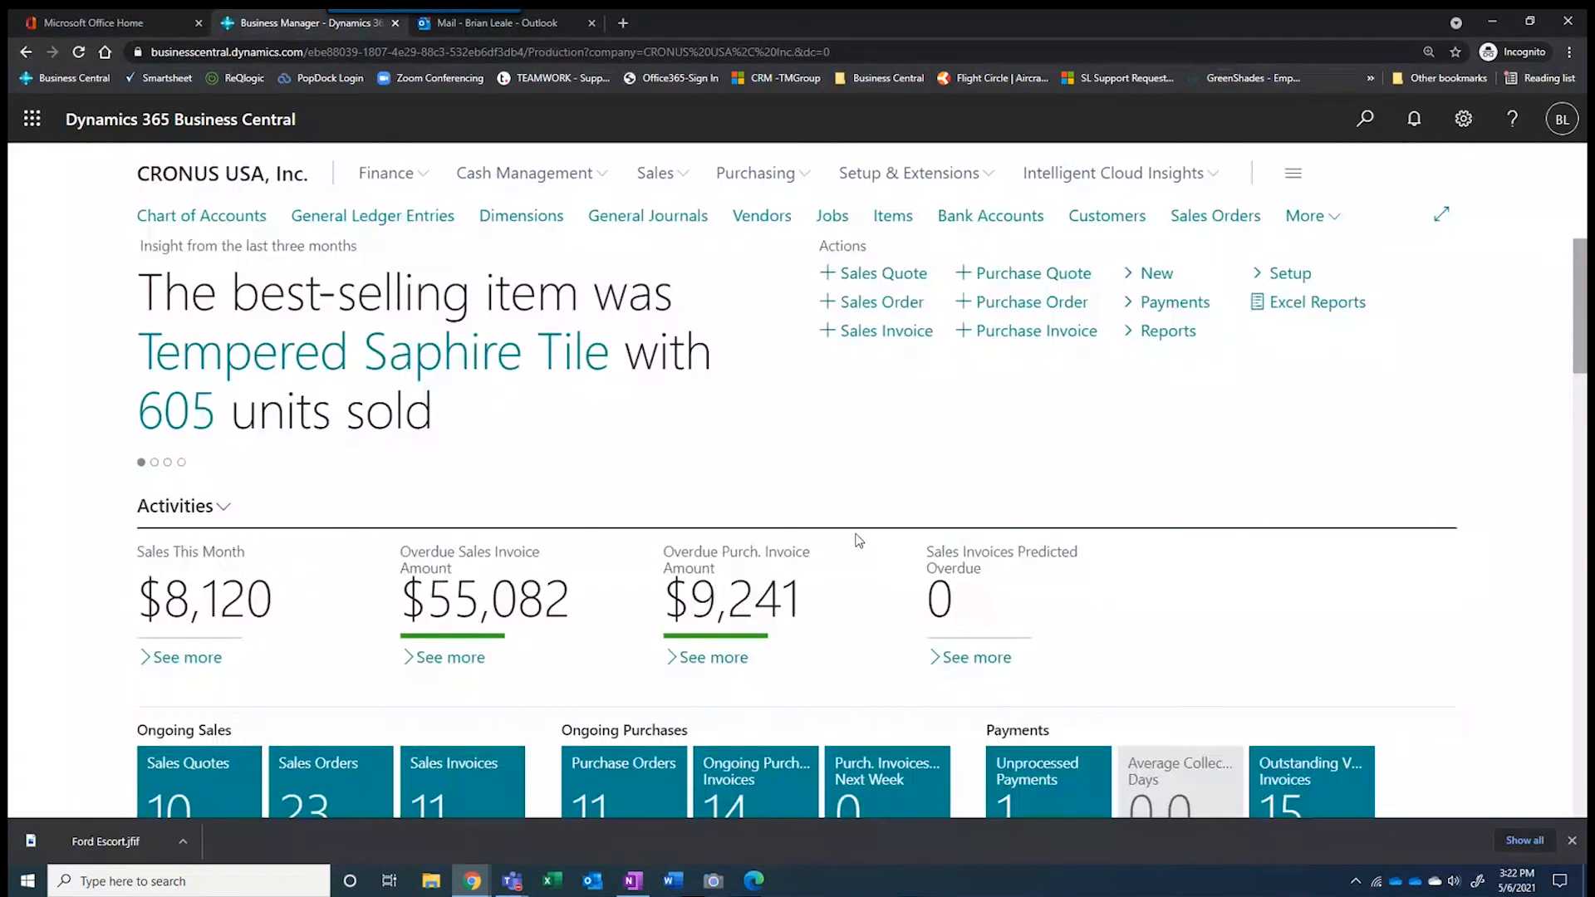
pyautogui.scroll(-10, 855, 540)
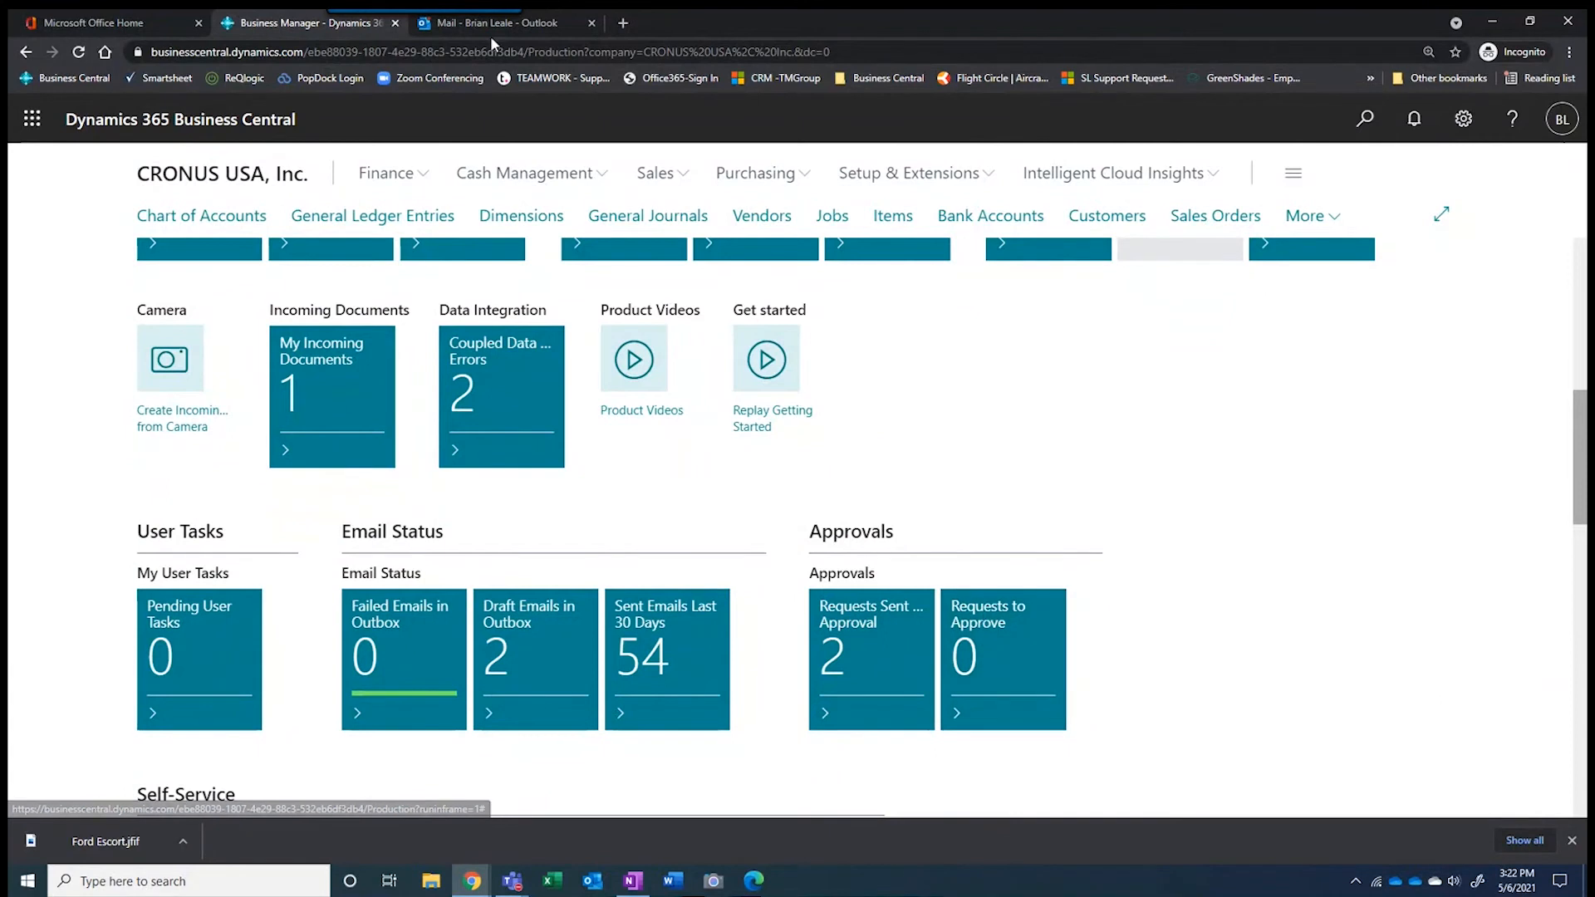
pyautogui.click(463, 29)
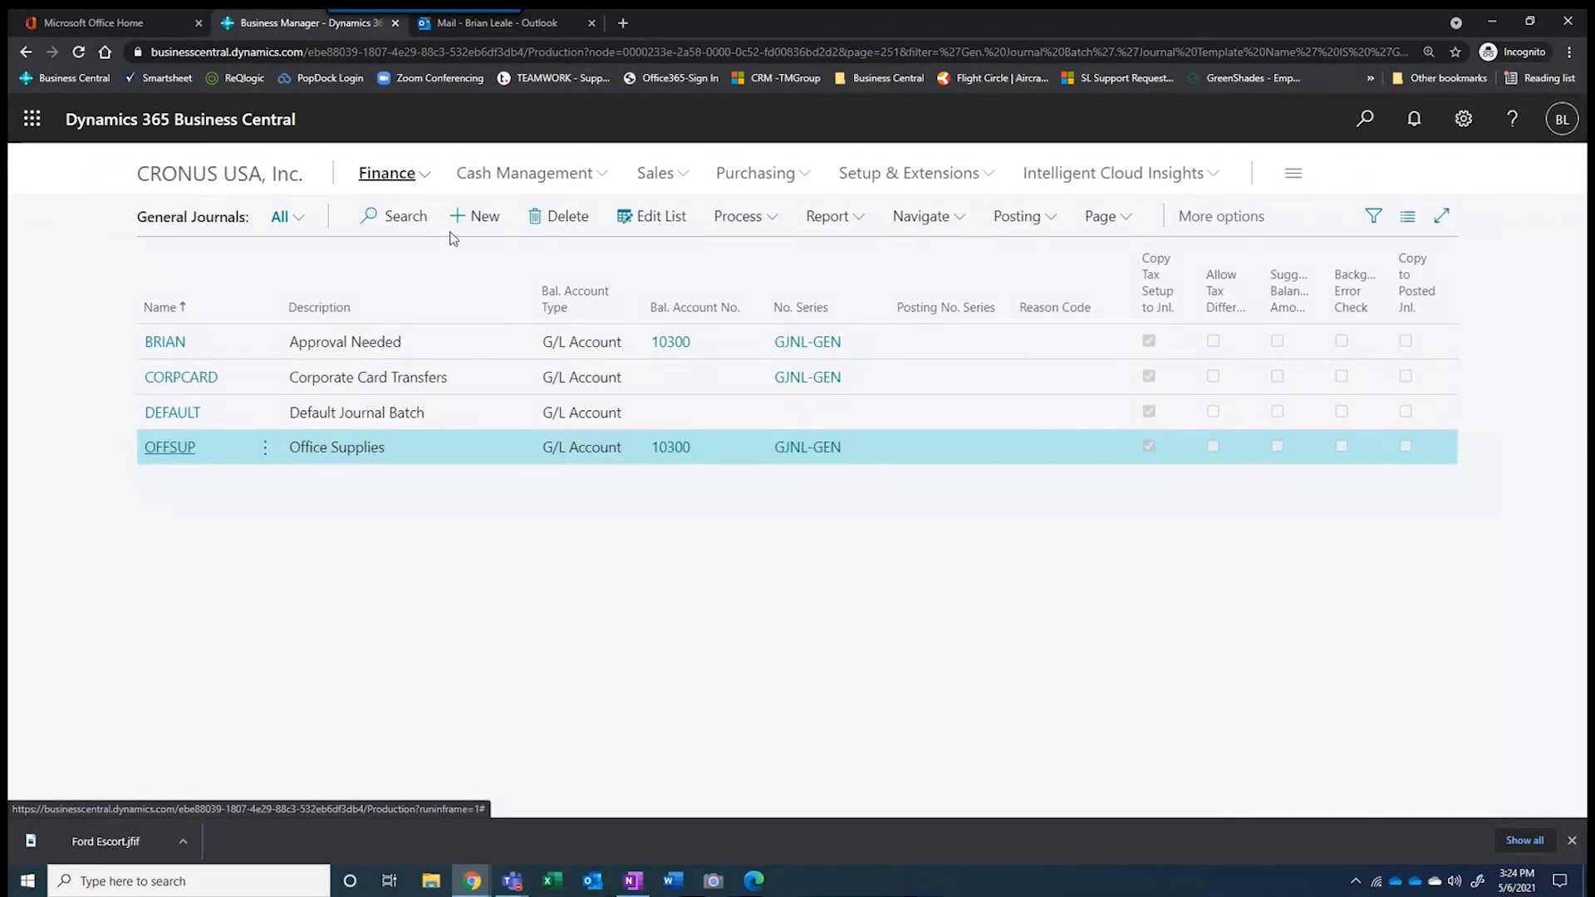
# Open the finance Chart of Accounts and search it for "Offic"
pyautogui.click(389, 173)
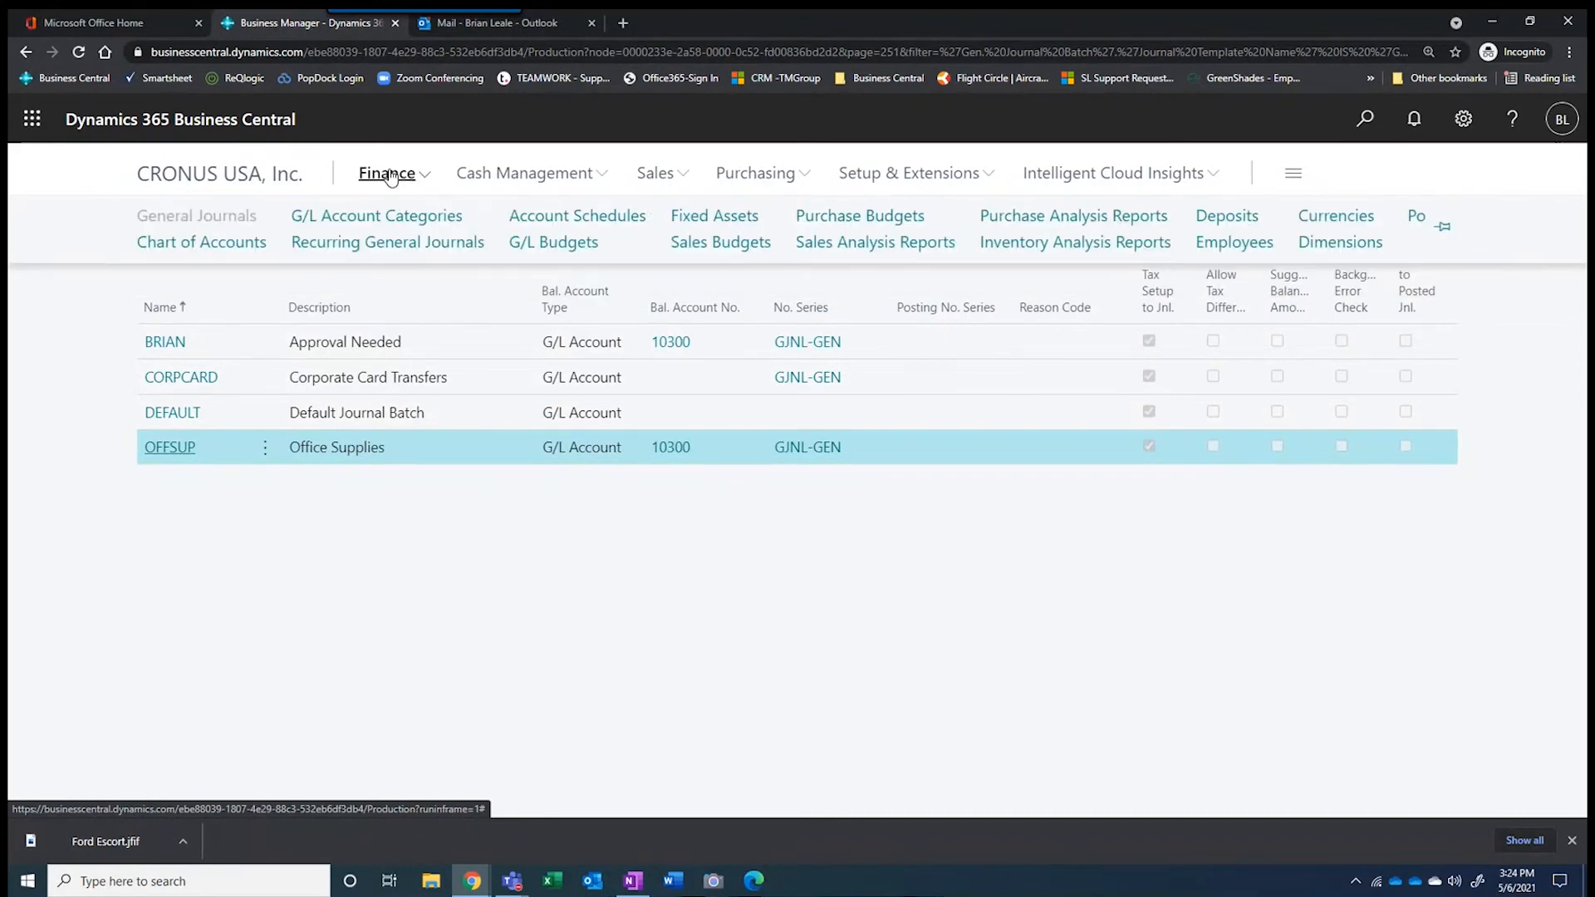
pyautogui.click(207, 242)
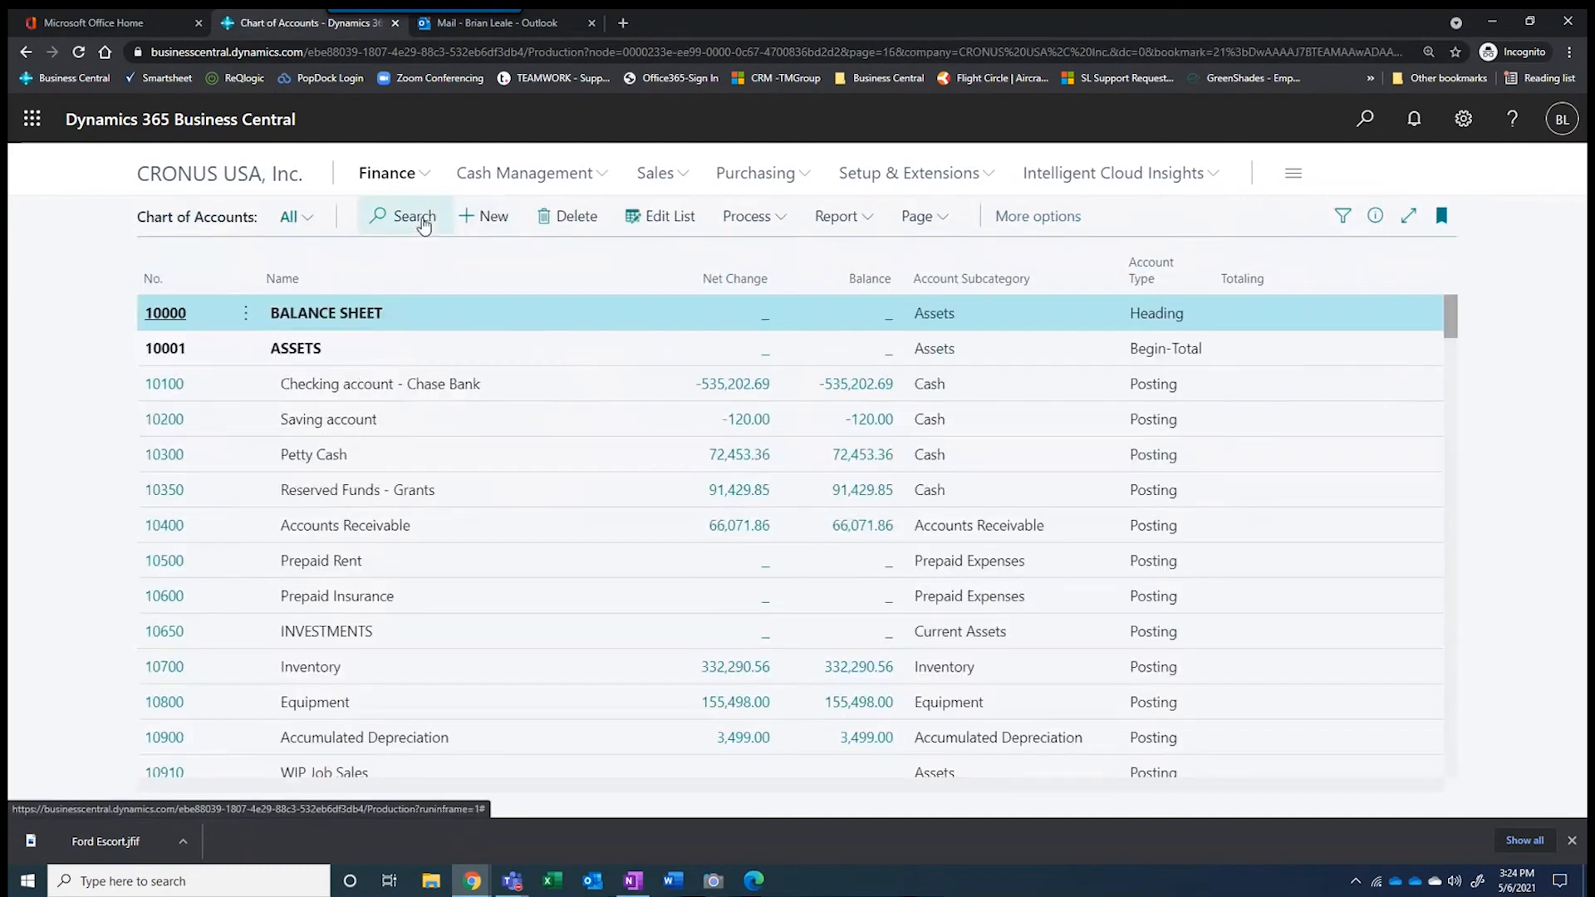
pyautogui.click(418, 219)
pyautogui.write('O')
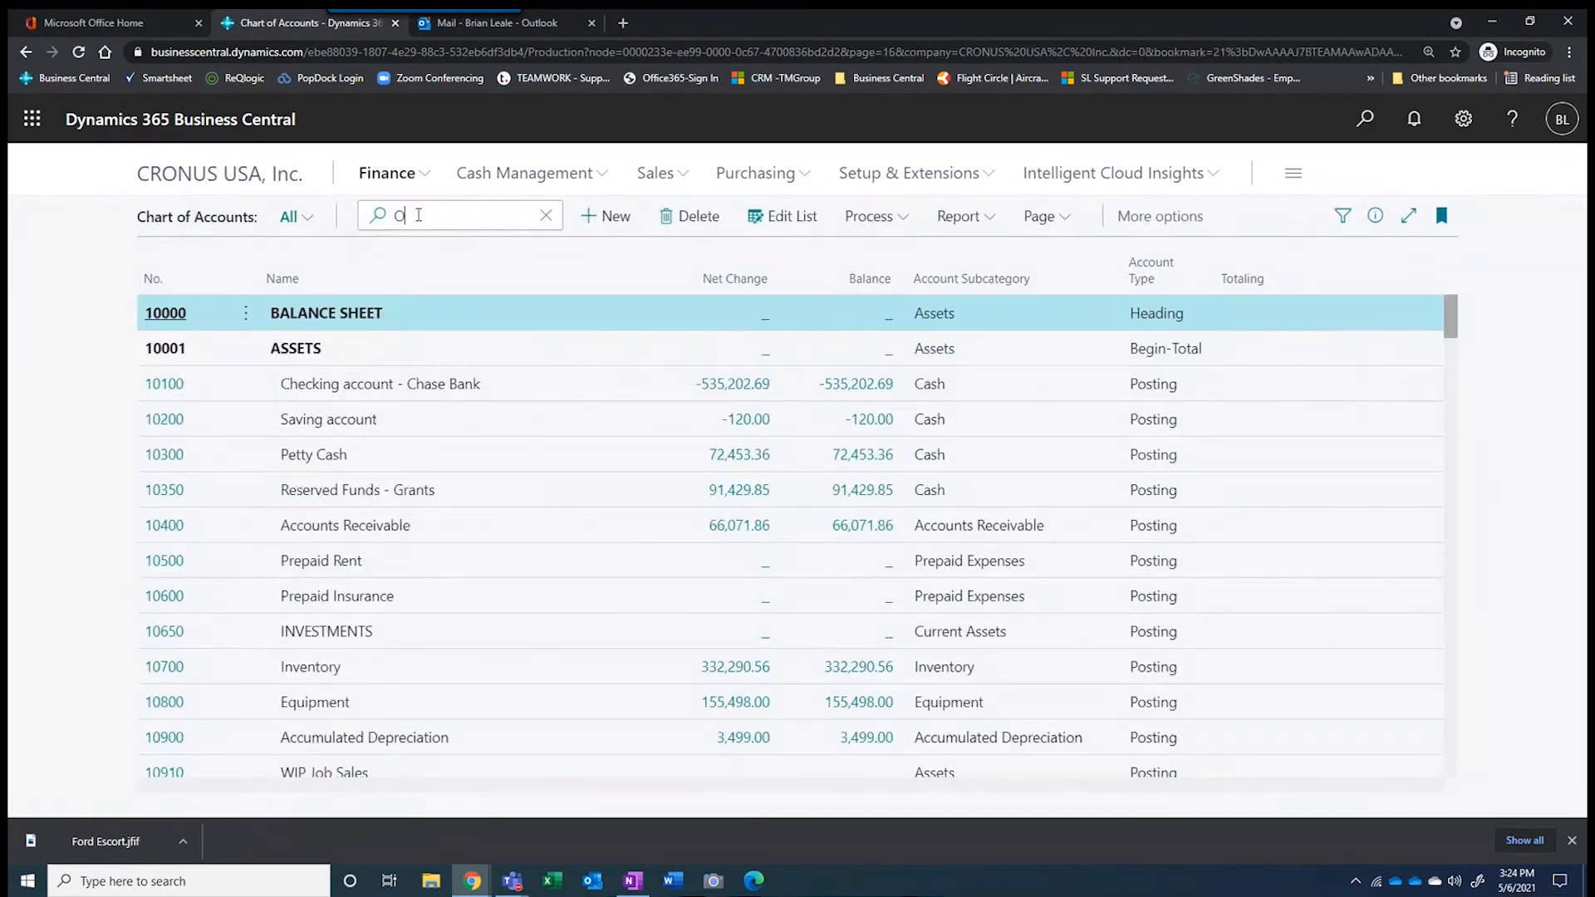
pyautogui.write('ffic')
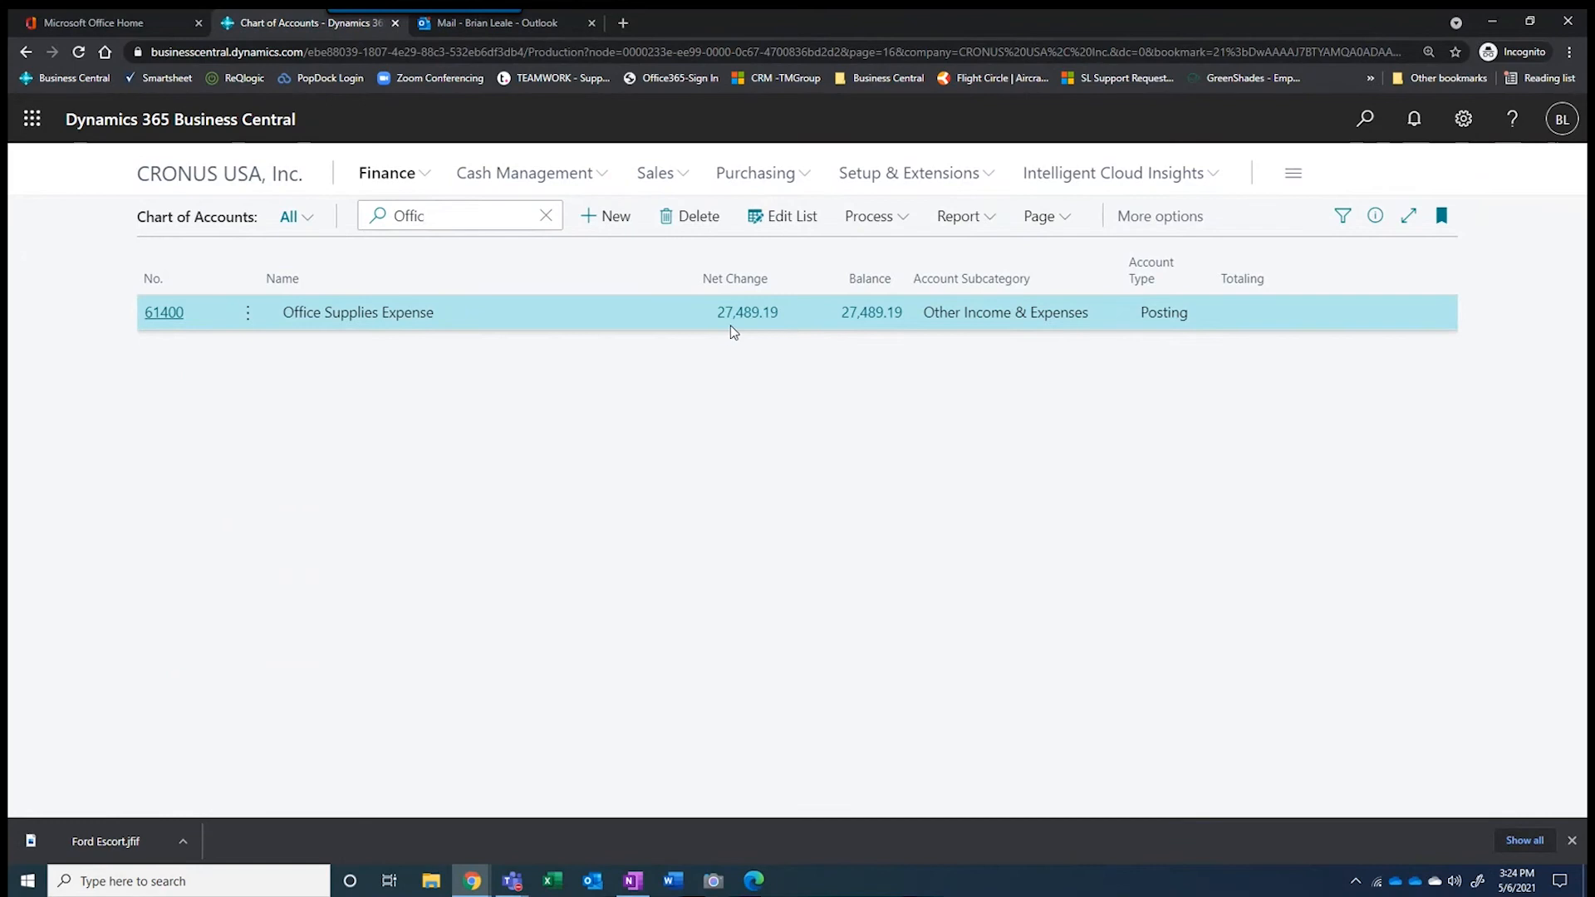
# Examine the ledger entries behind the Office Supplies Expense balance and the list's Excel options, and return to the chart of accounts
pyautogui.click(866, 317)
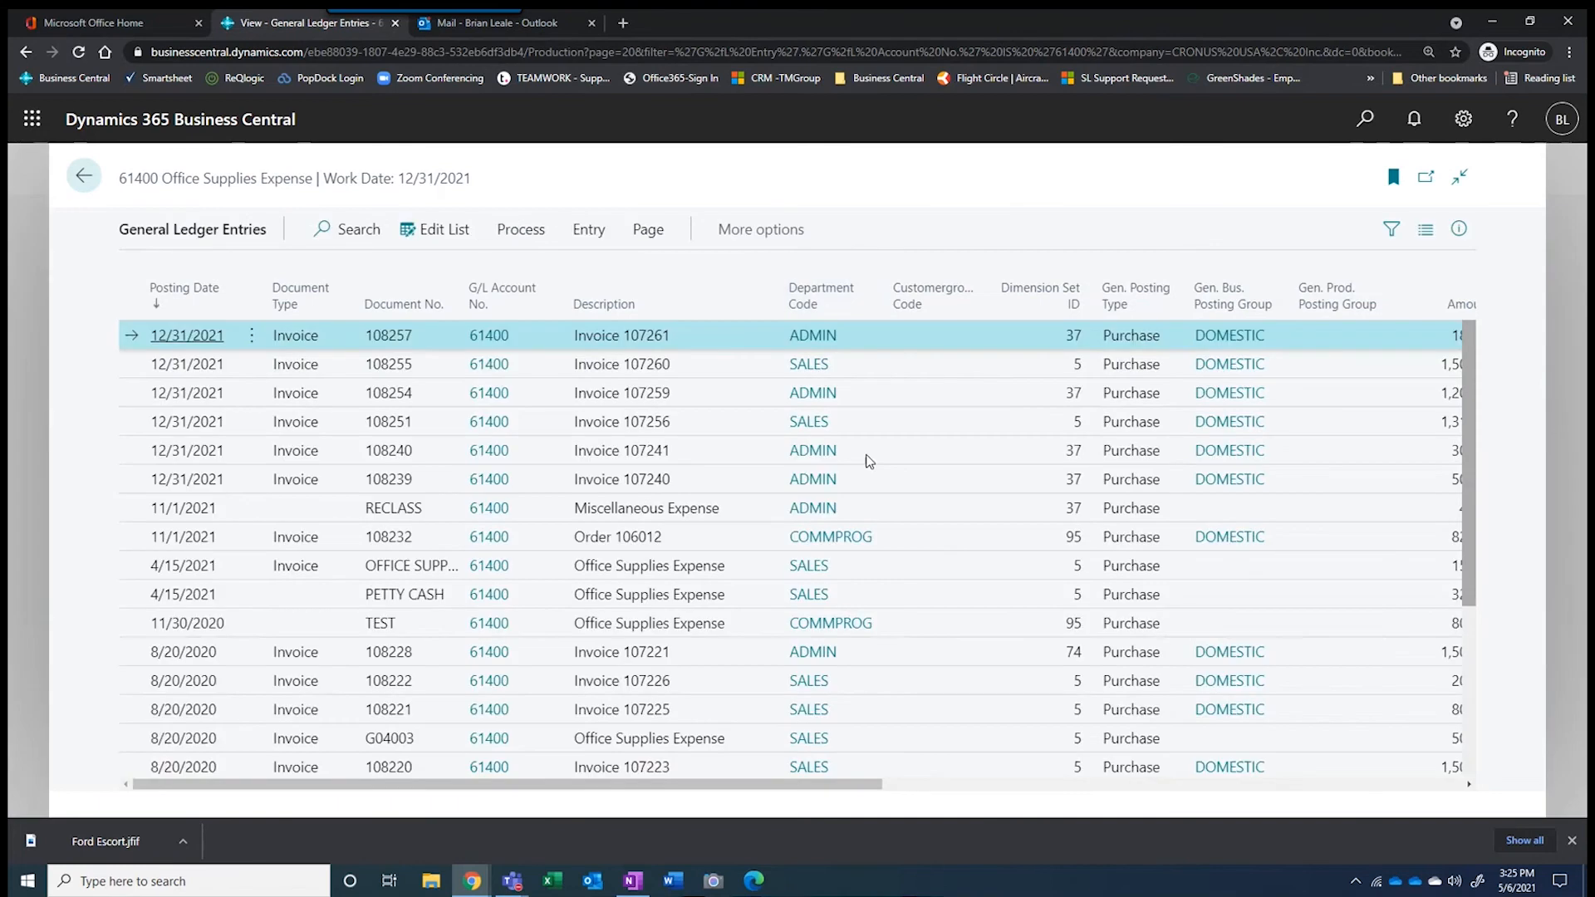
pyautogui.scroll(-3, 812, 374)
pyautogui.scroll(3, 812, 357)
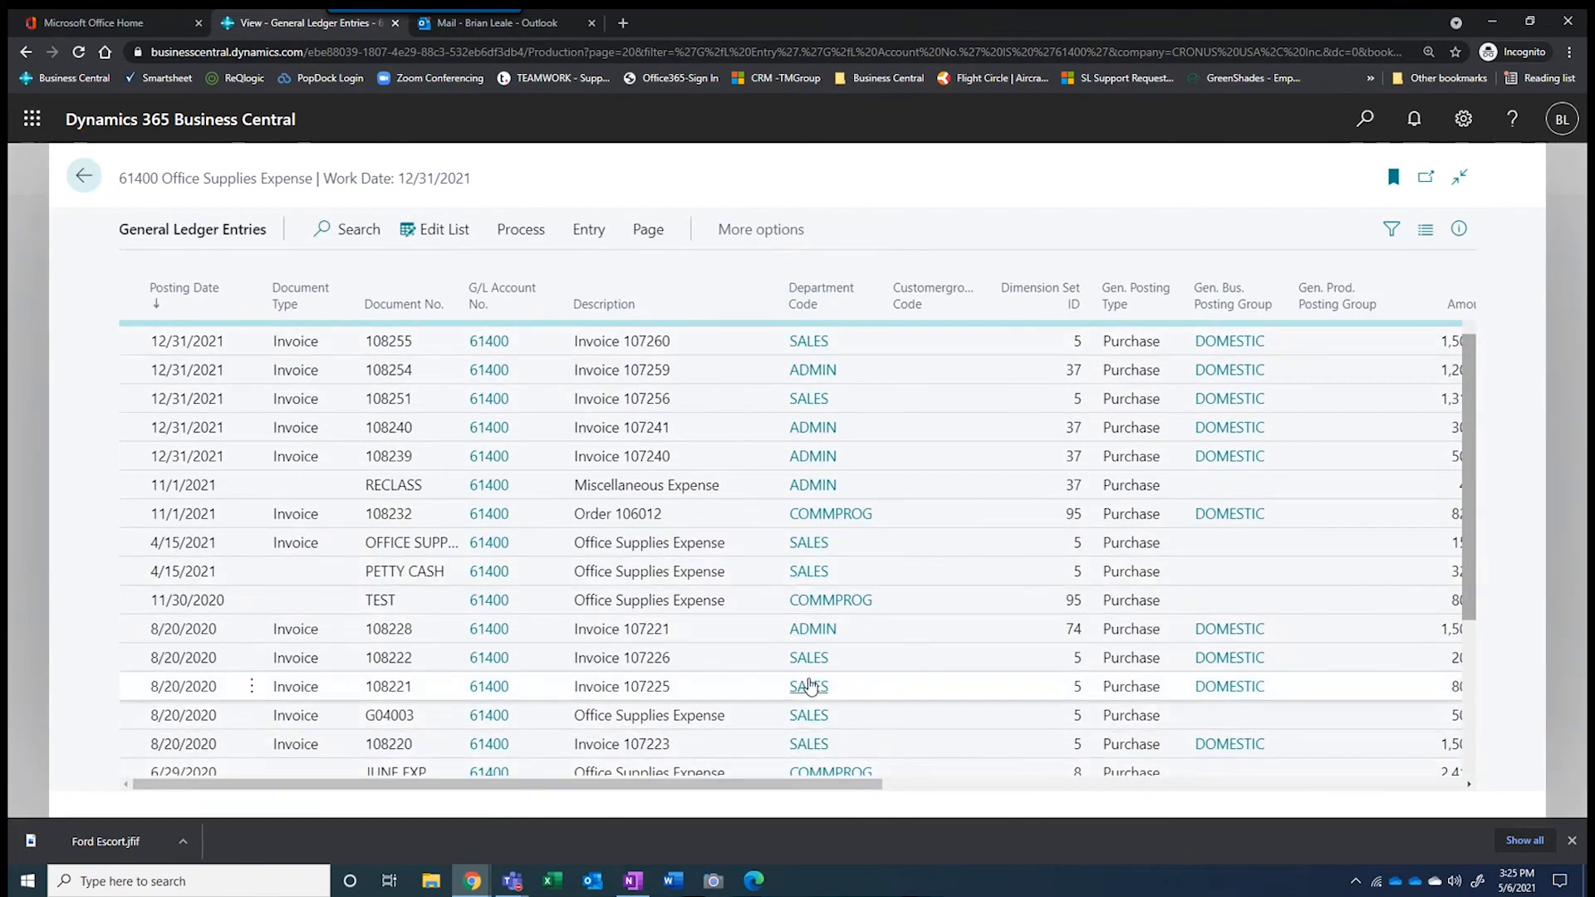
pyautogui.scroll(-3, 810, 685)
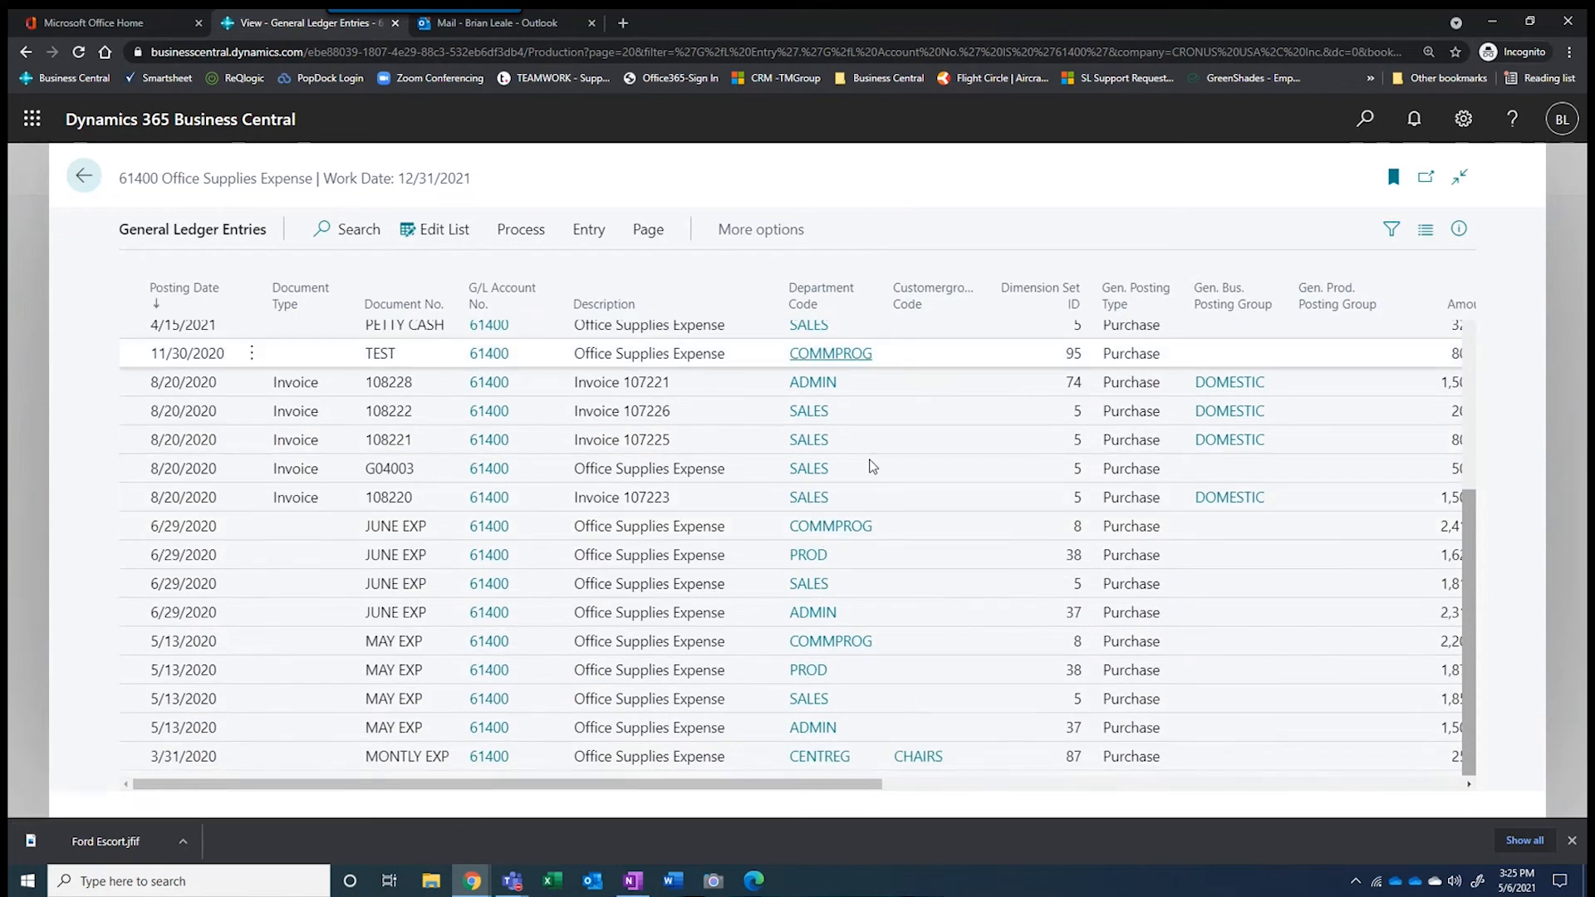
pyautogui.scroll(3, 872, 466)
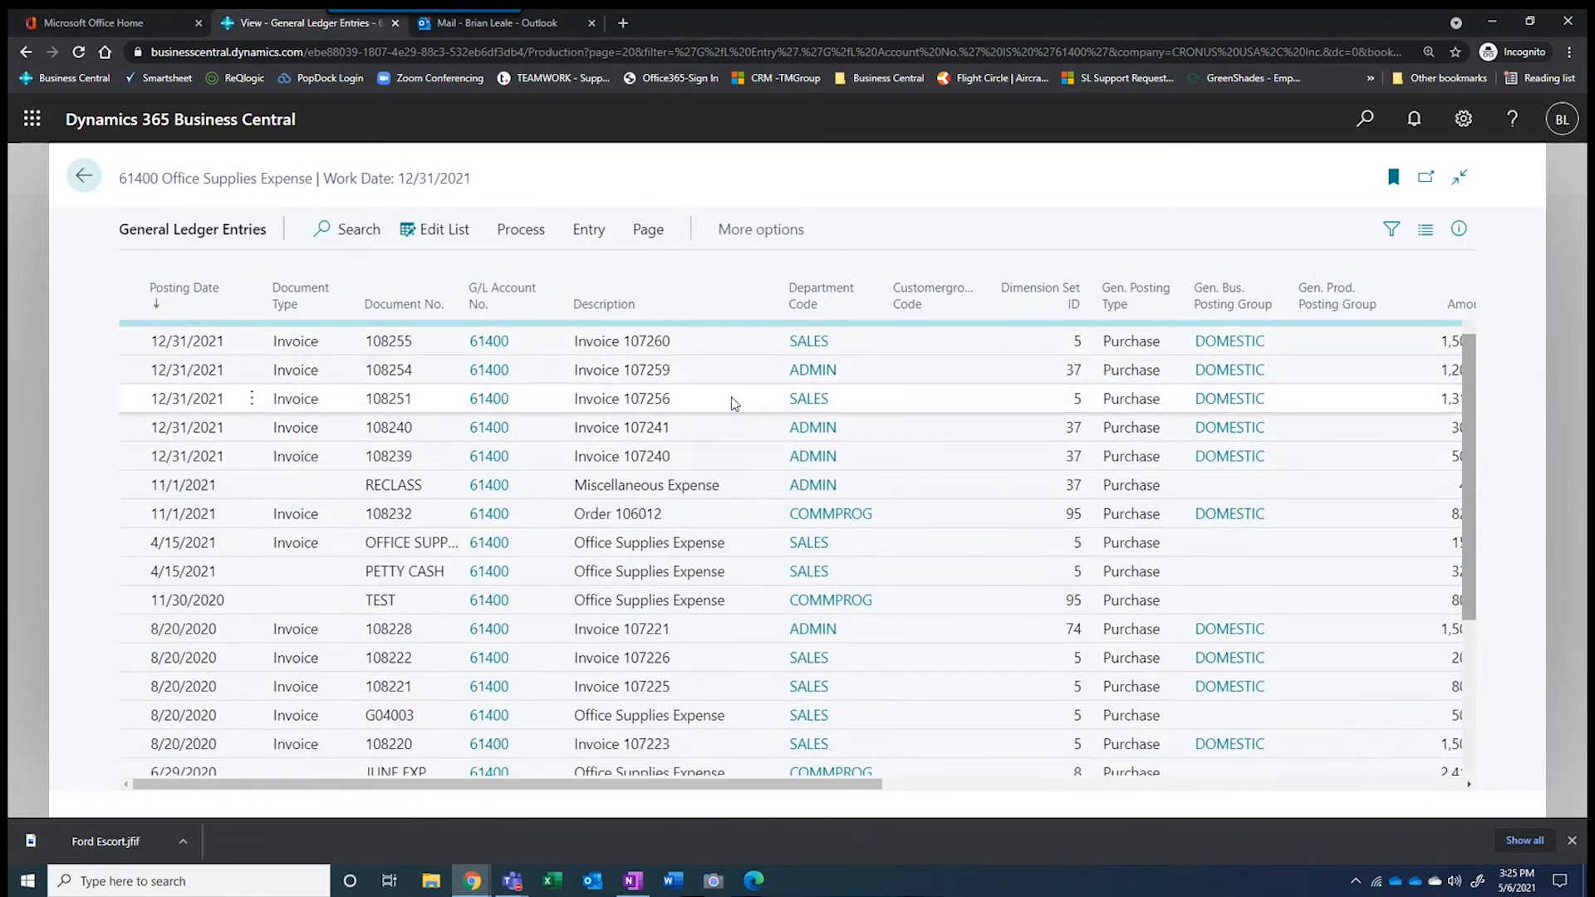
pyautogui.click(650, 228)
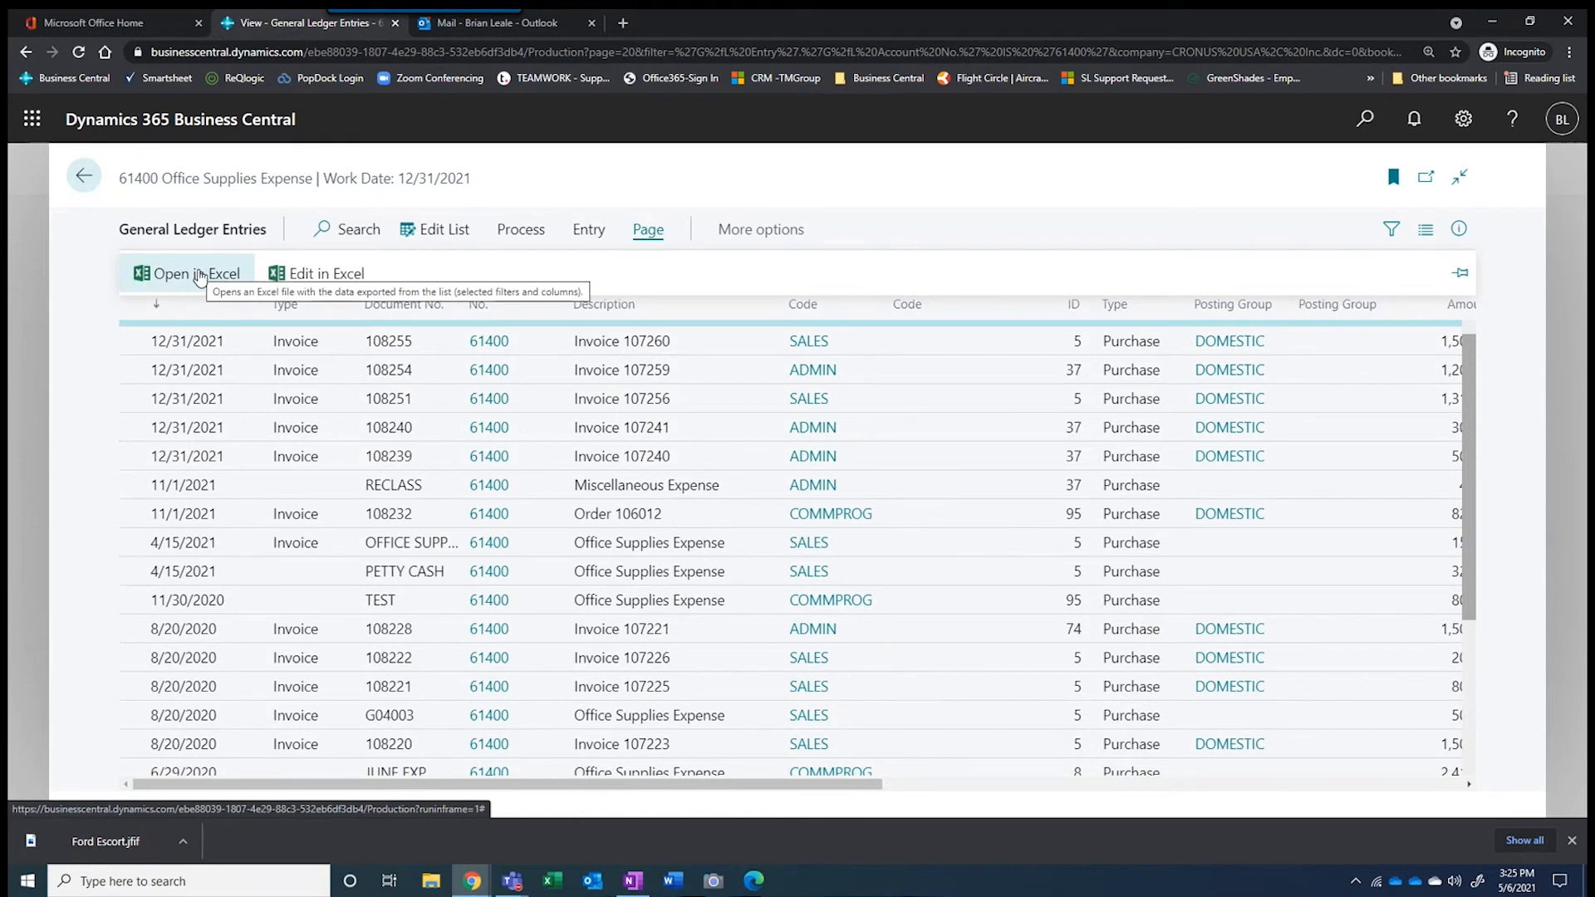
pyautogui.click(761, 186)
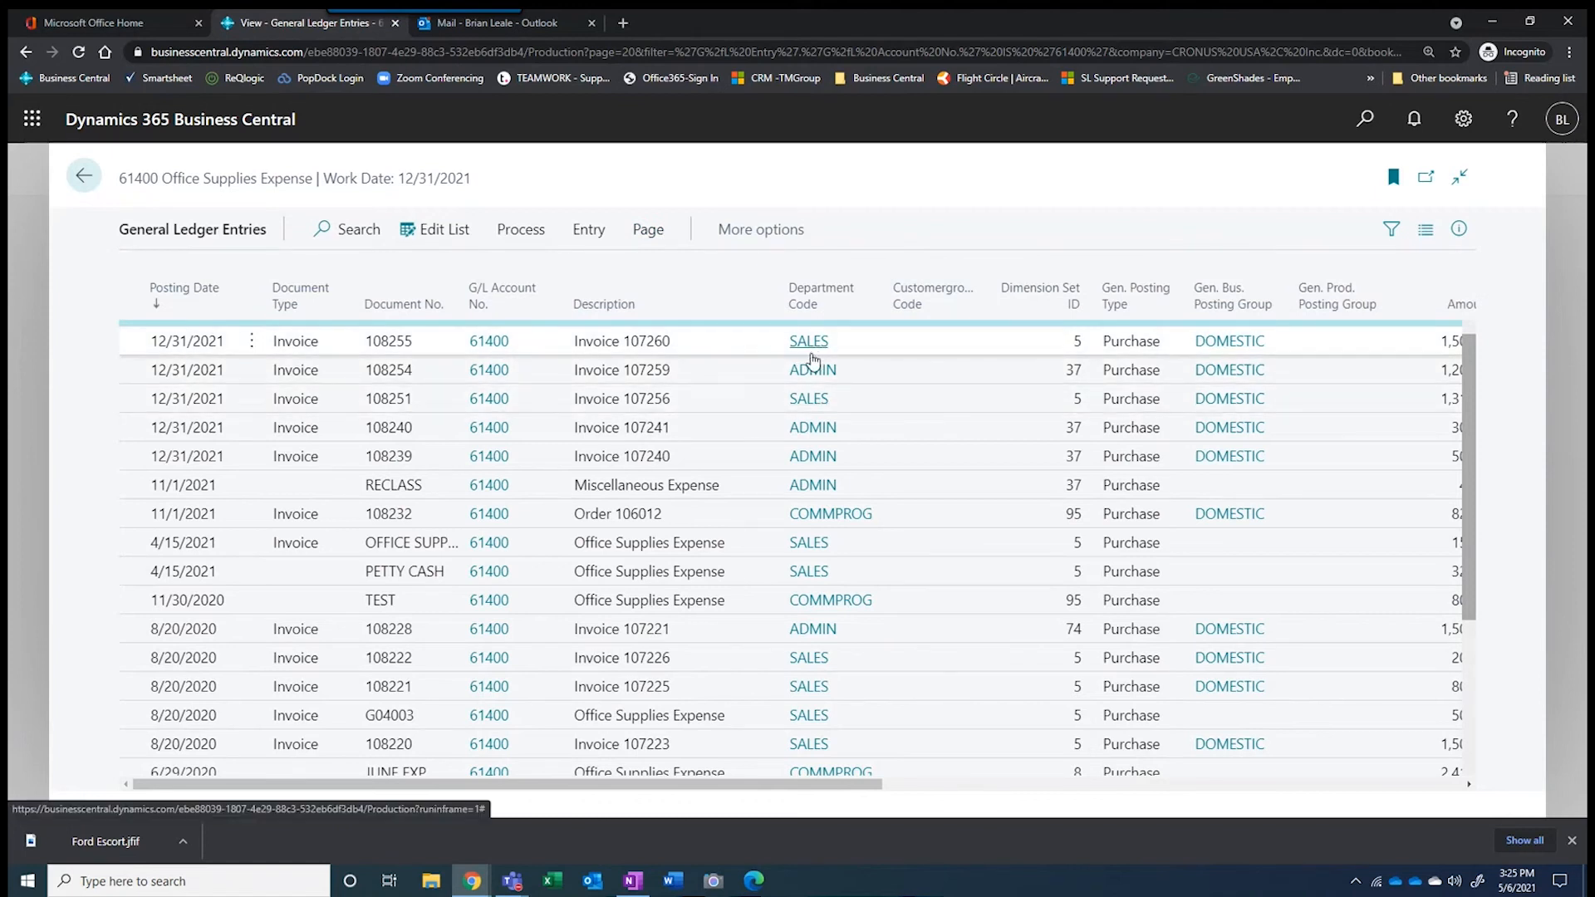
pyautogui.click(79, 178)
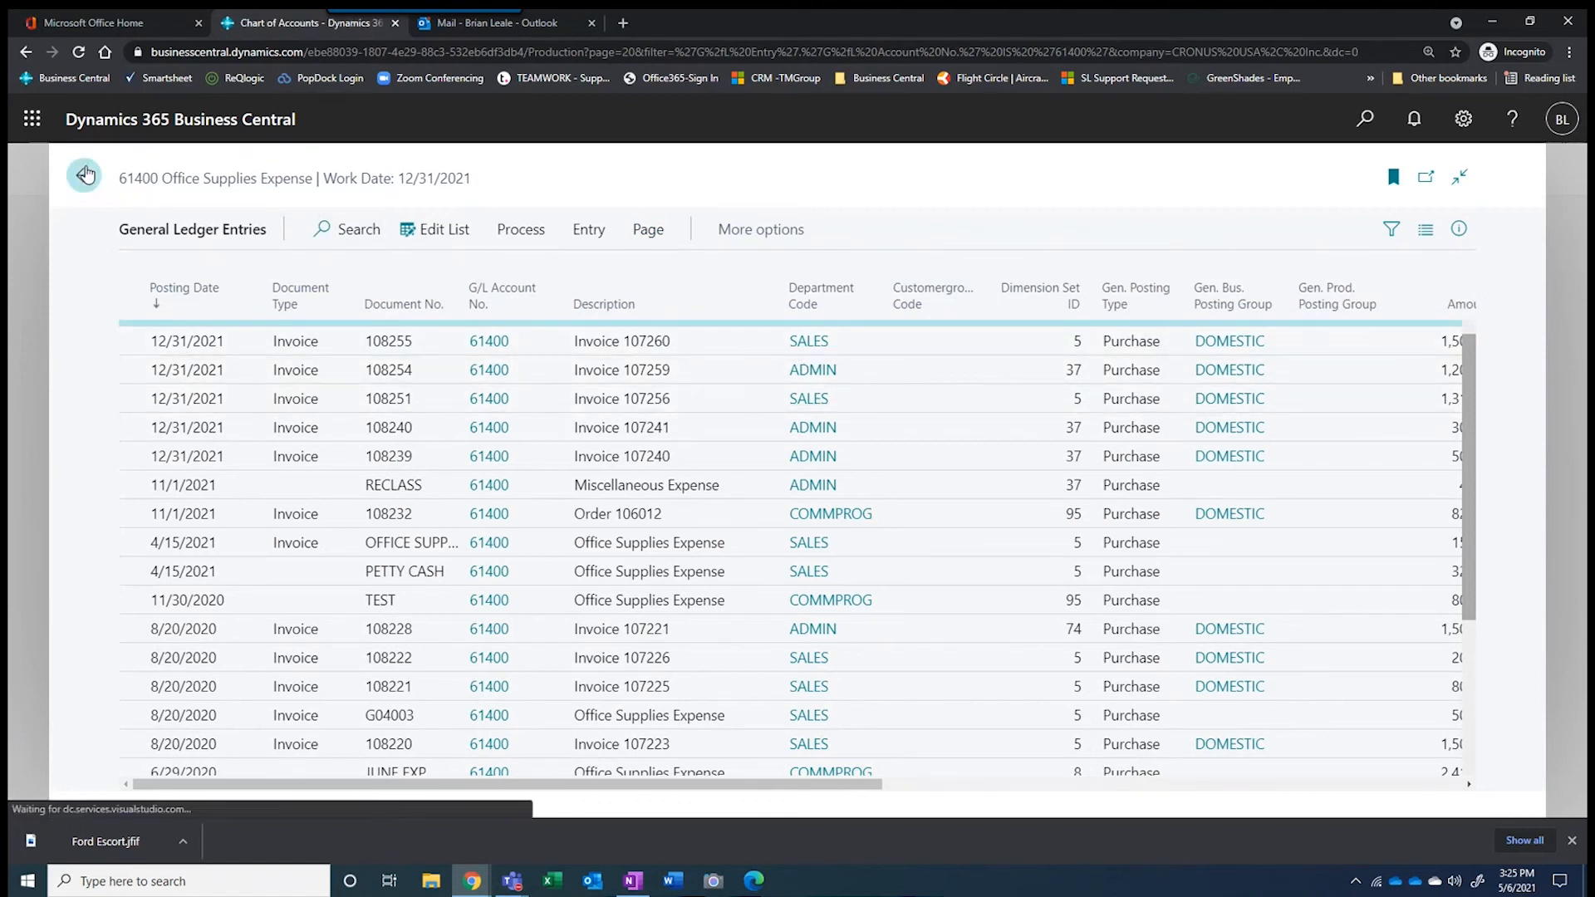
# Open G/L Balance by Dimension from the Office Supplies Expense account card
pyautogui.click(161, 313)
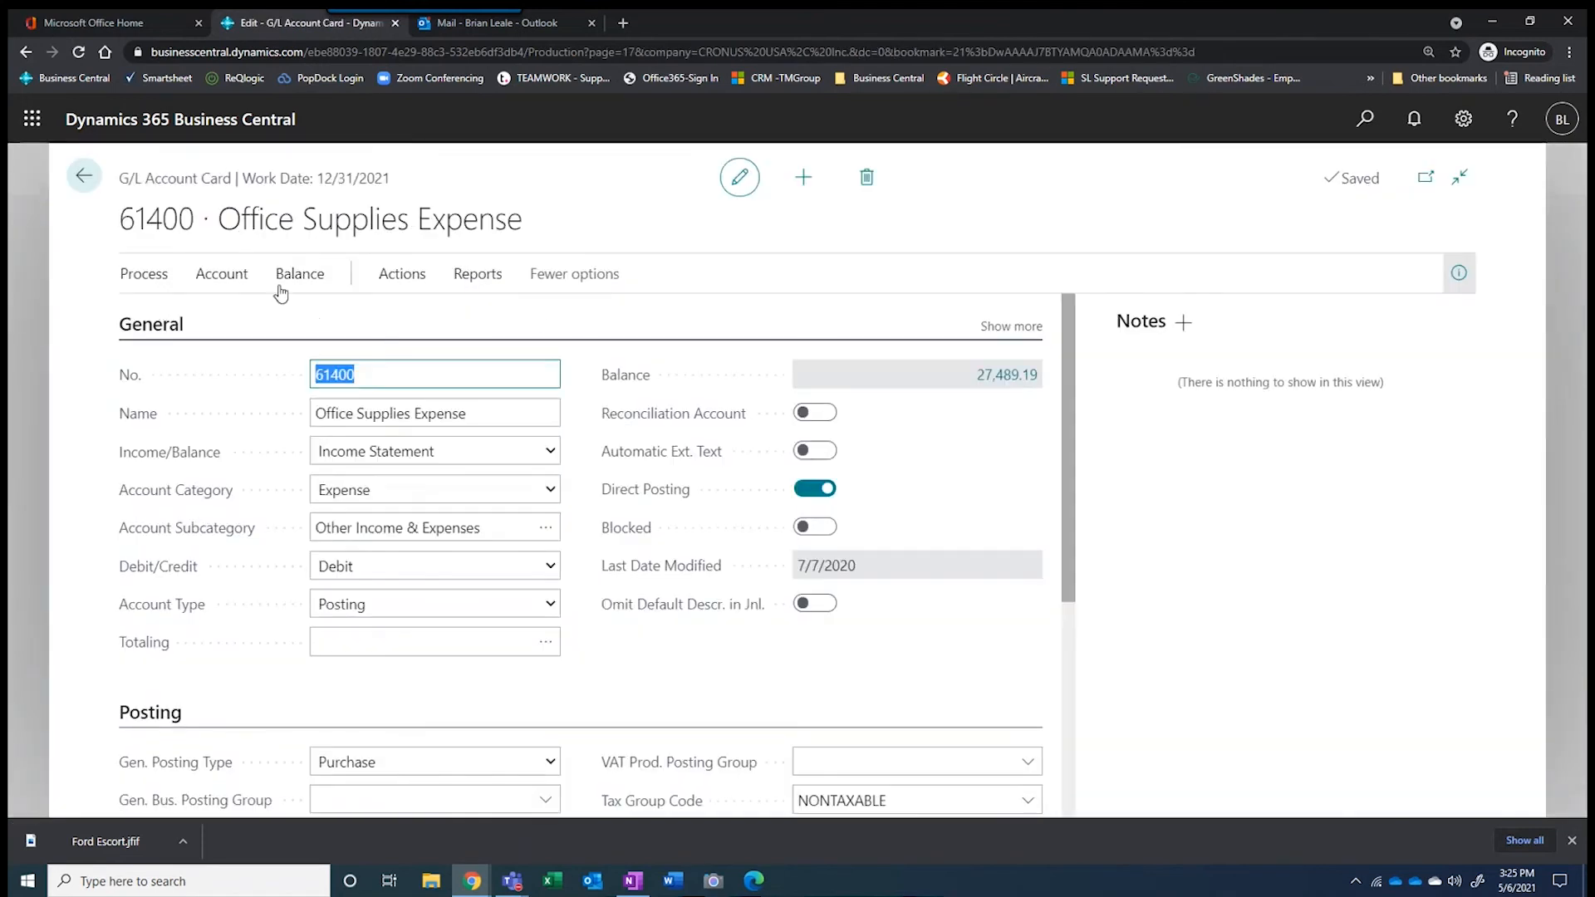
pyautogui.click(302, 275)
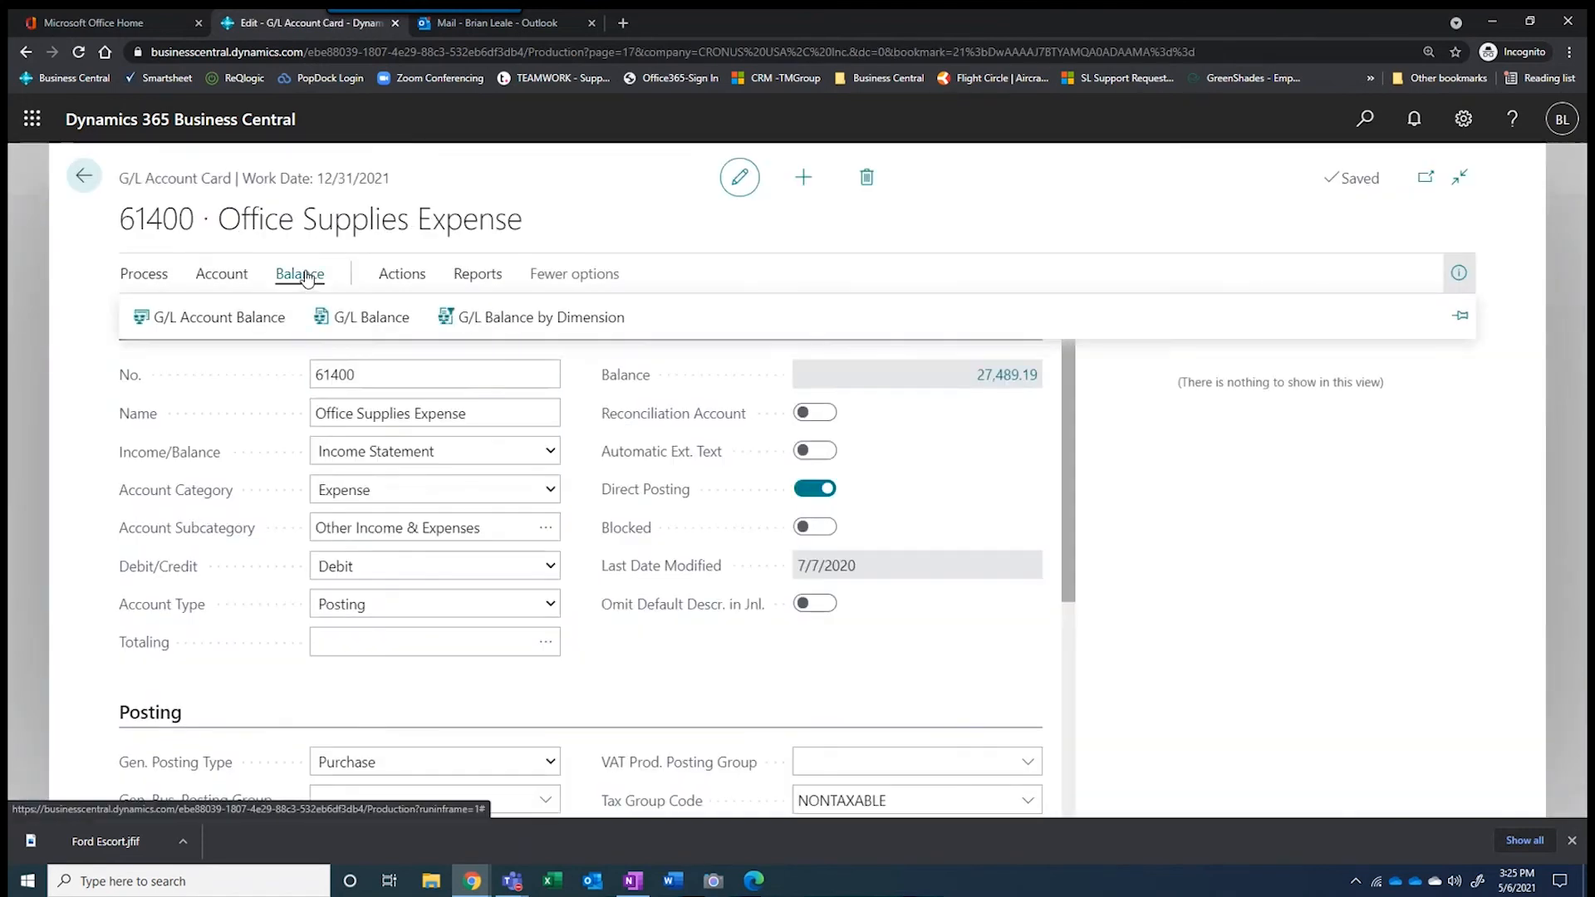
pyautogui.click(513, 319)
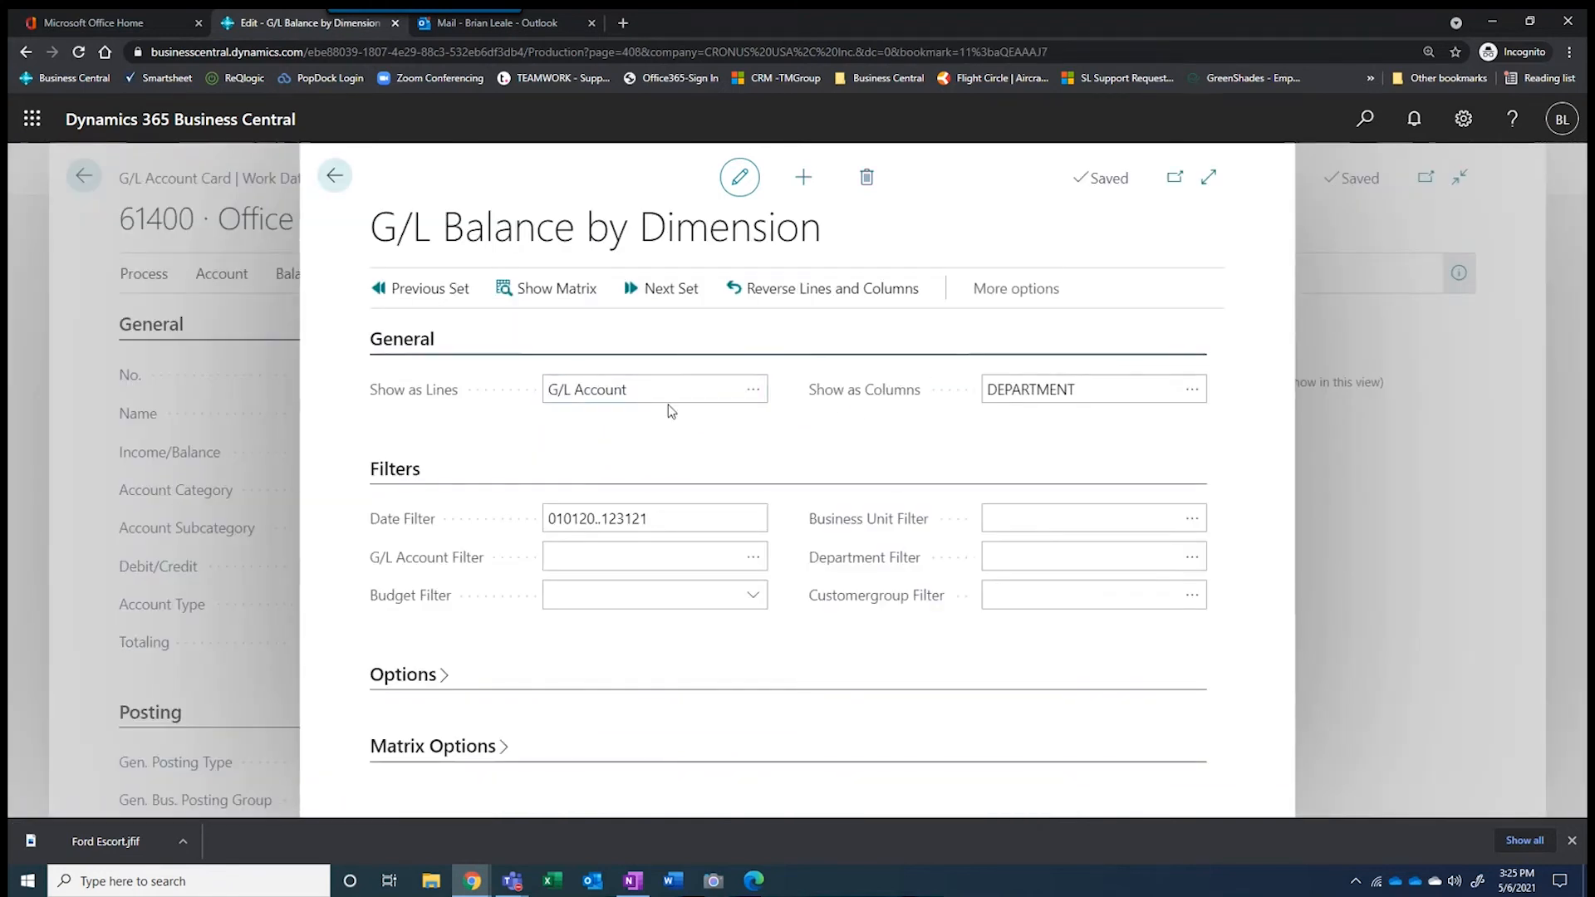
# Set the G/L Account Filter to 61400 and show the balance matrix by department
pyautogui.click(624, 387)
pyautogui.click(1111, 391)
pyautogui.click(576, 556)
pyautogui.write('61400')
pyautogui.press('Tab')
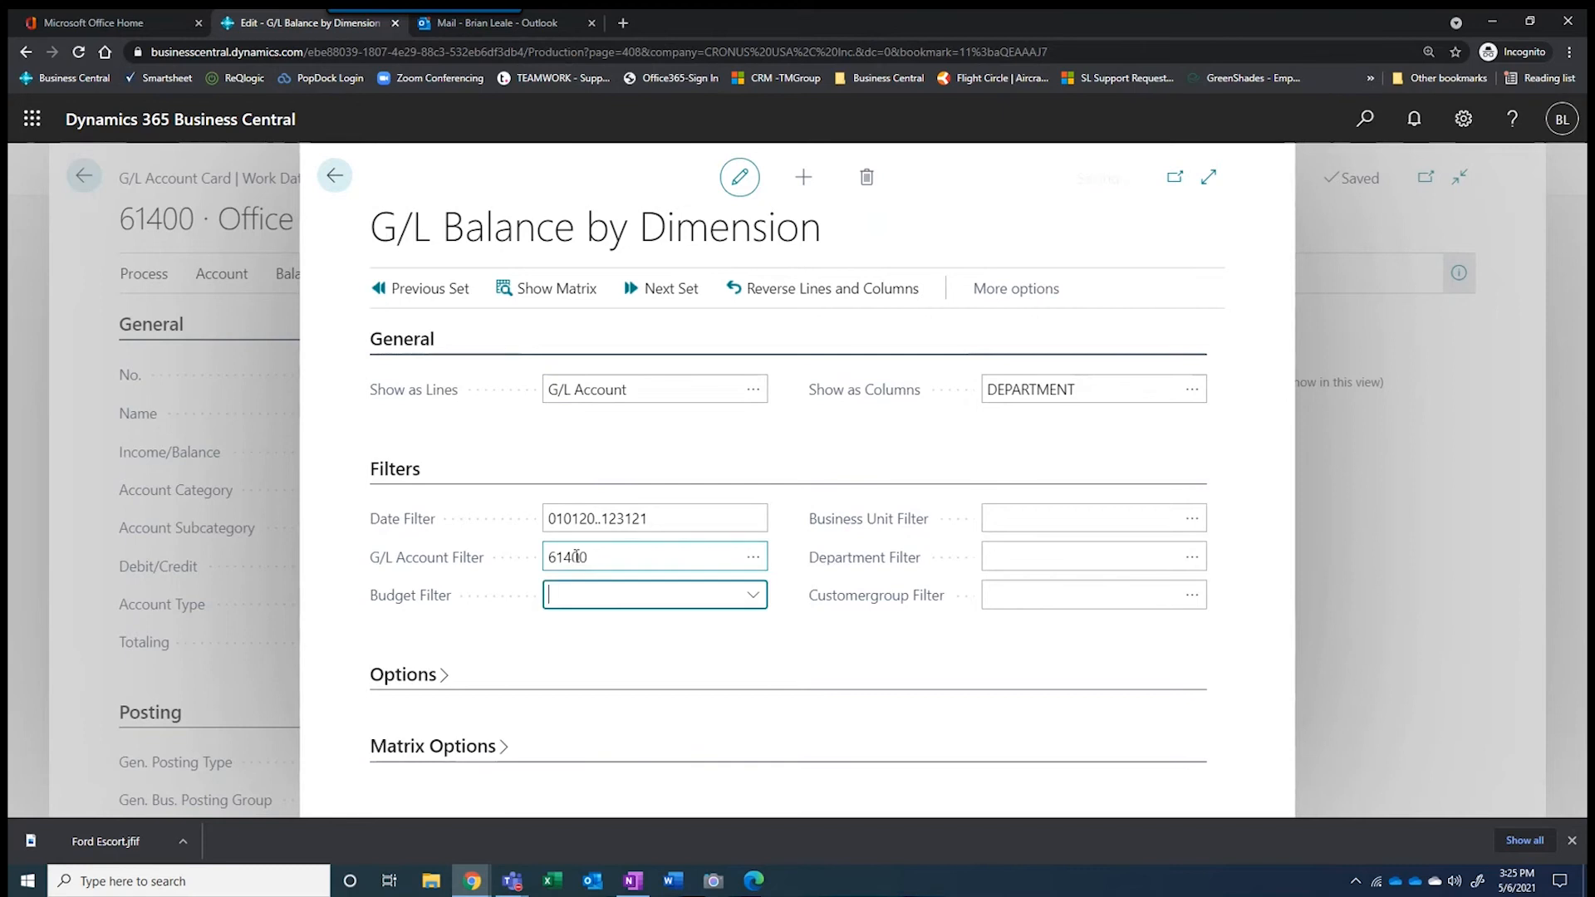
pyautogui.click(539, 293)
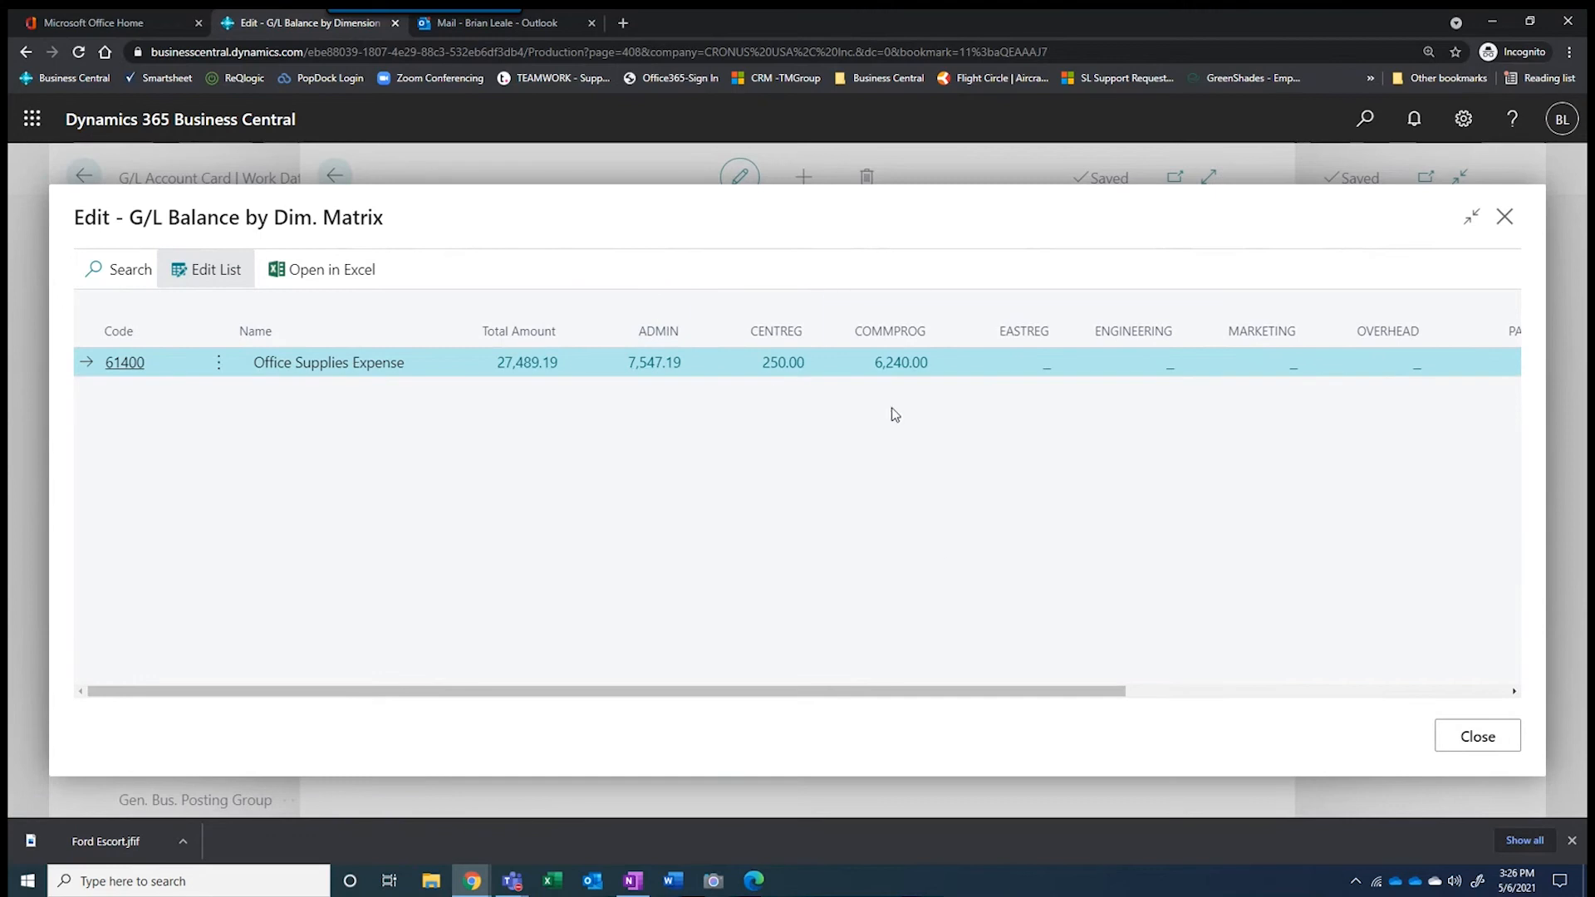
# Examine the department columns of the balance matrix and open the ledger entries behind the SALES amount
pyautogui.moveTo(989, 693); pyautogui.dragTo(1057, 691)
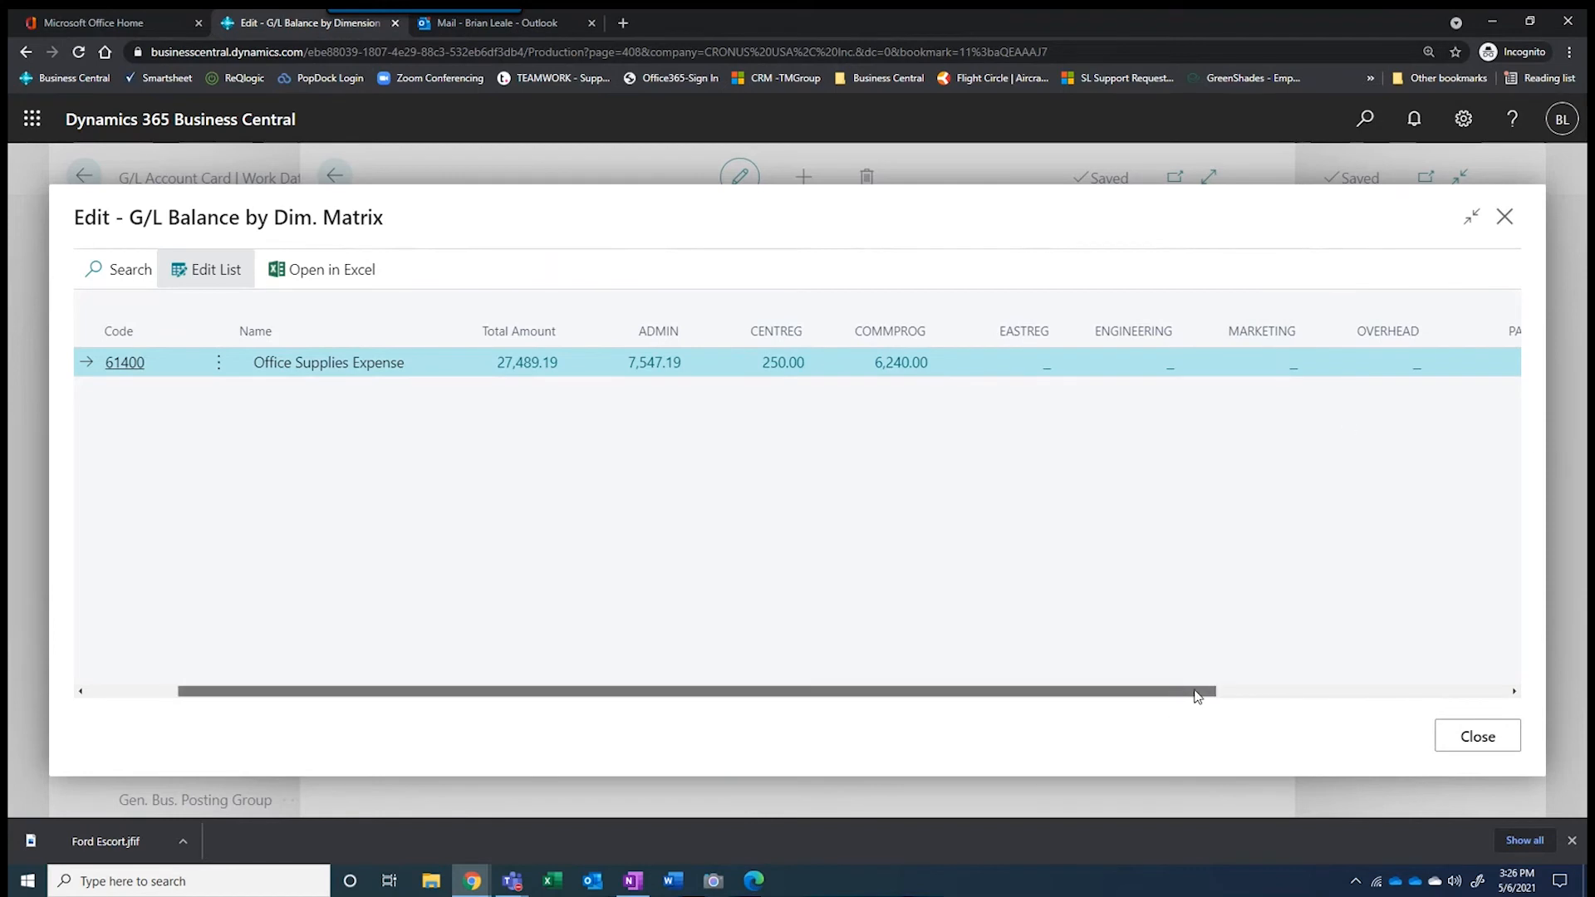
pyautogui.moveTo(1194, 692); pyautogui.dragTo(1426, 694)
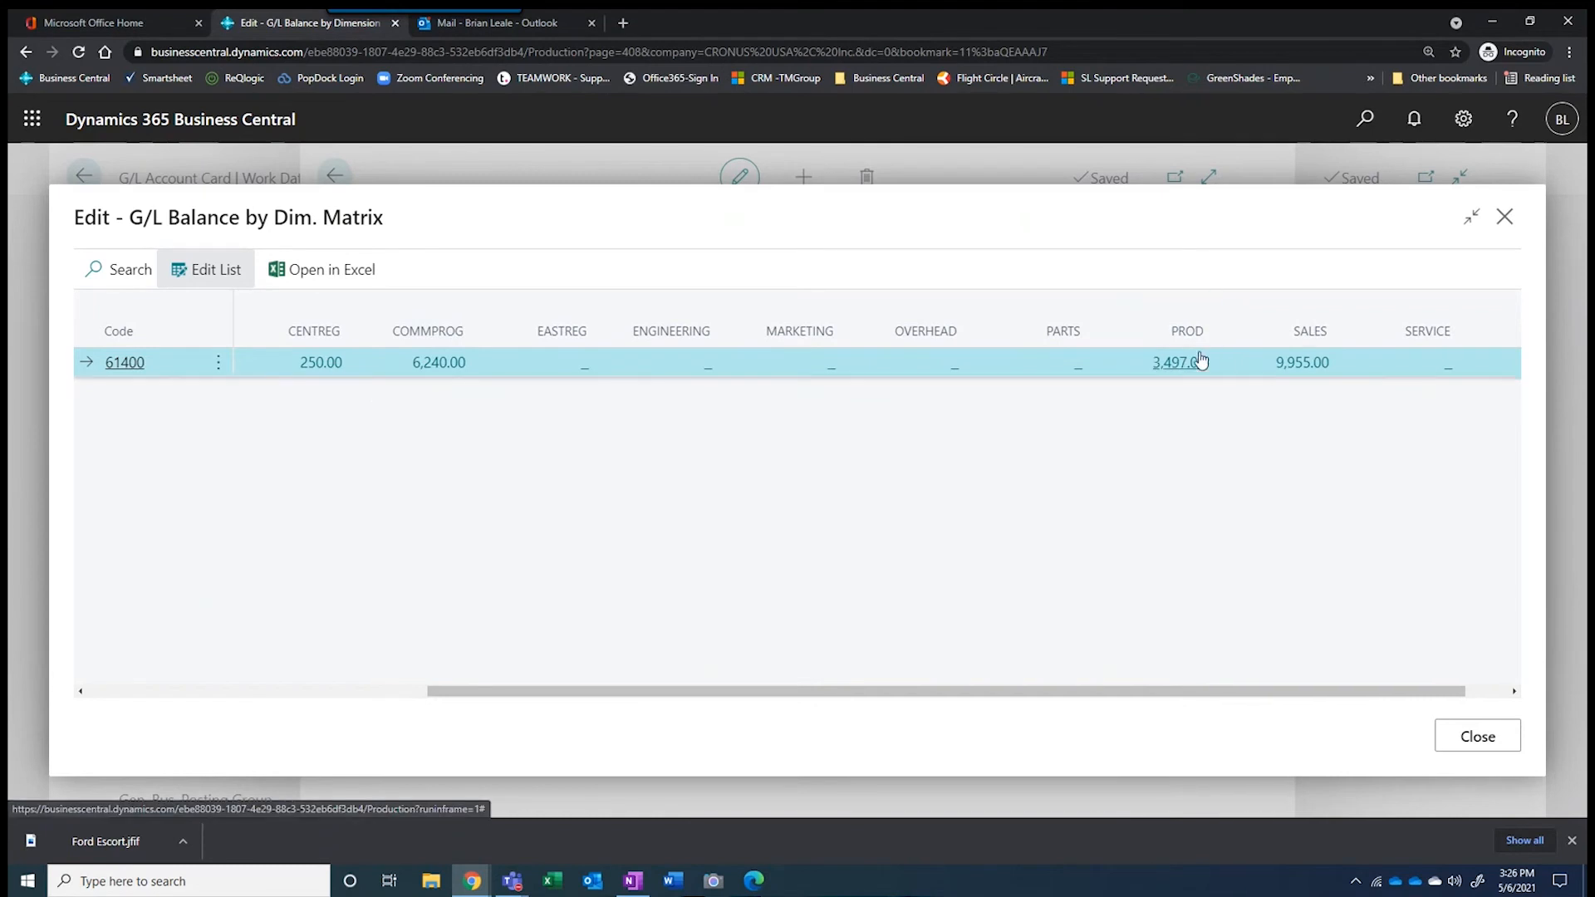
pyautogui.click(1300, 365)
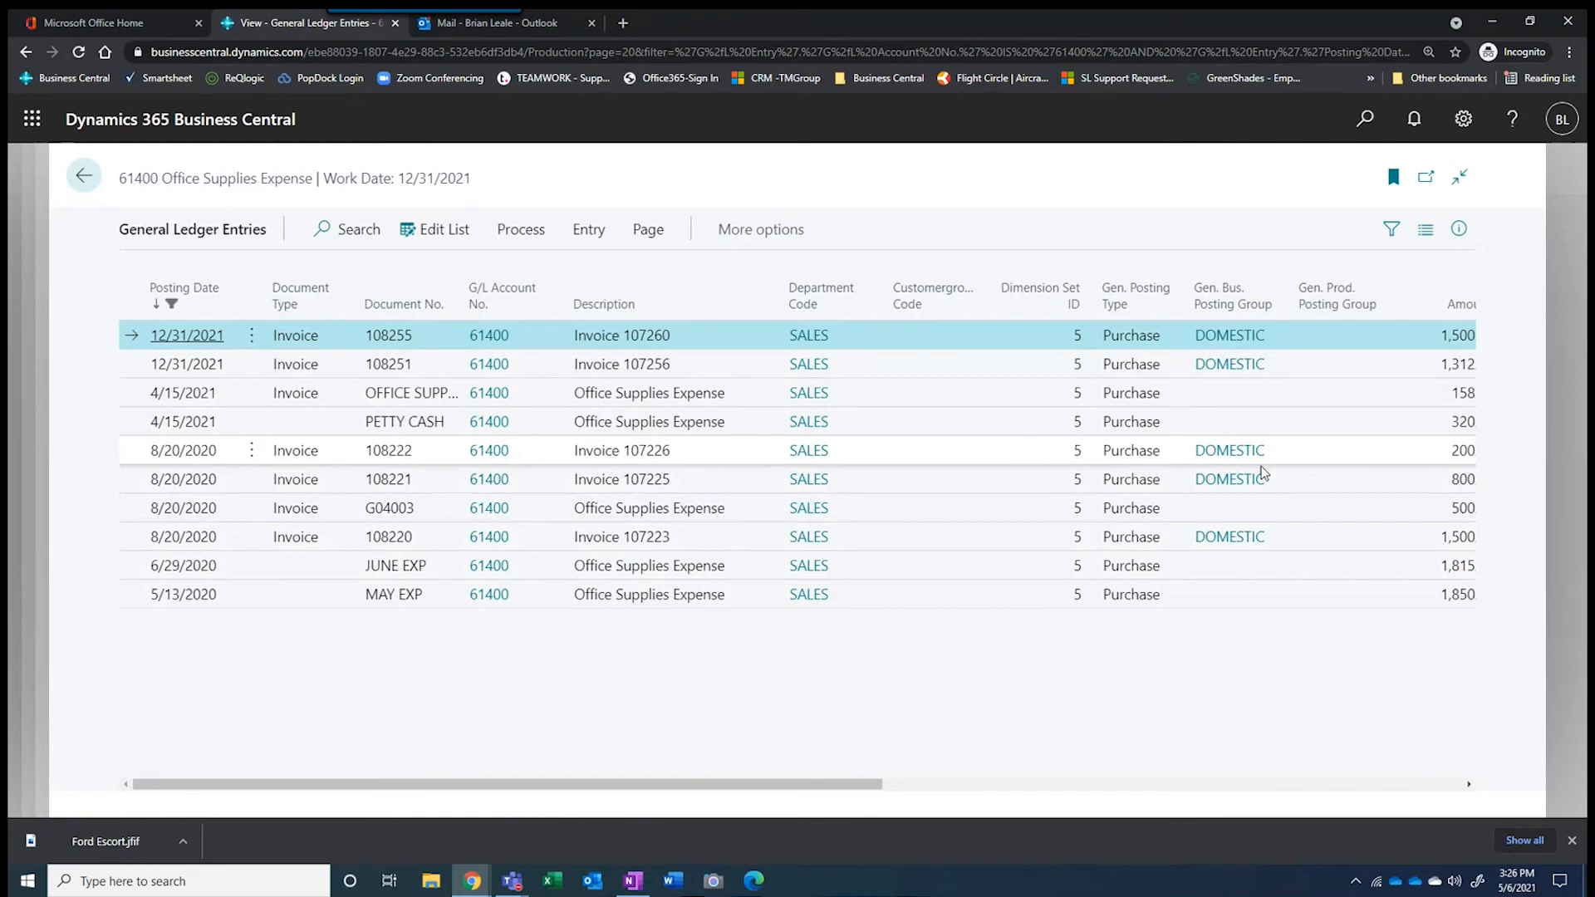
# Find the entries related to the Invoice 107223 ledger entry and open its posted purchase invoice
pyautogui.click(444, 541)
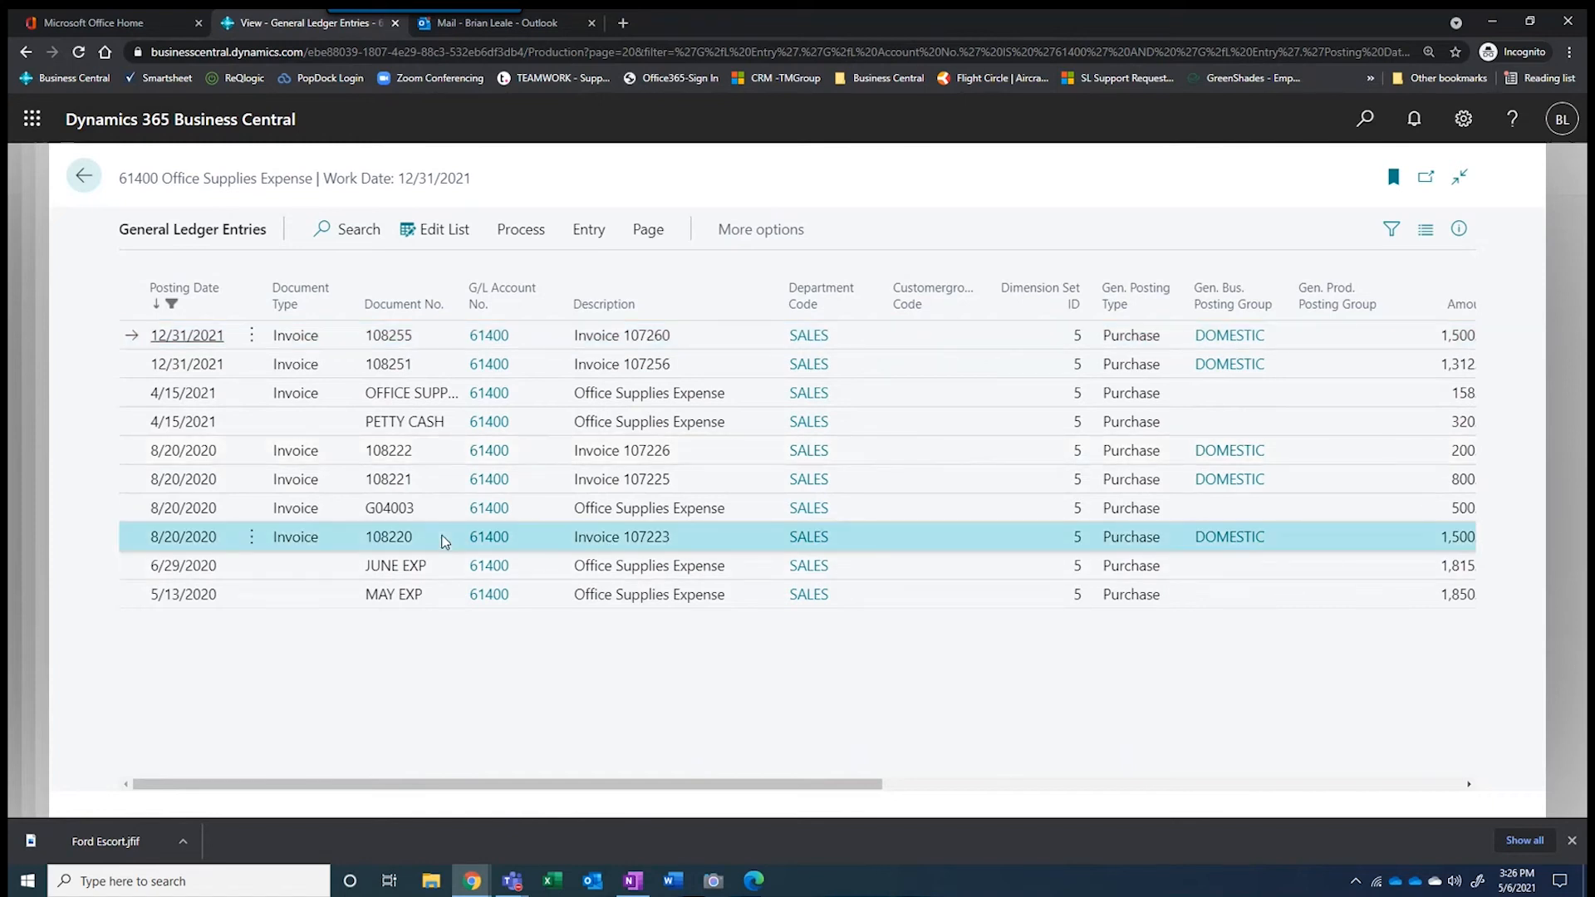
pyautogui.click(589, 232)
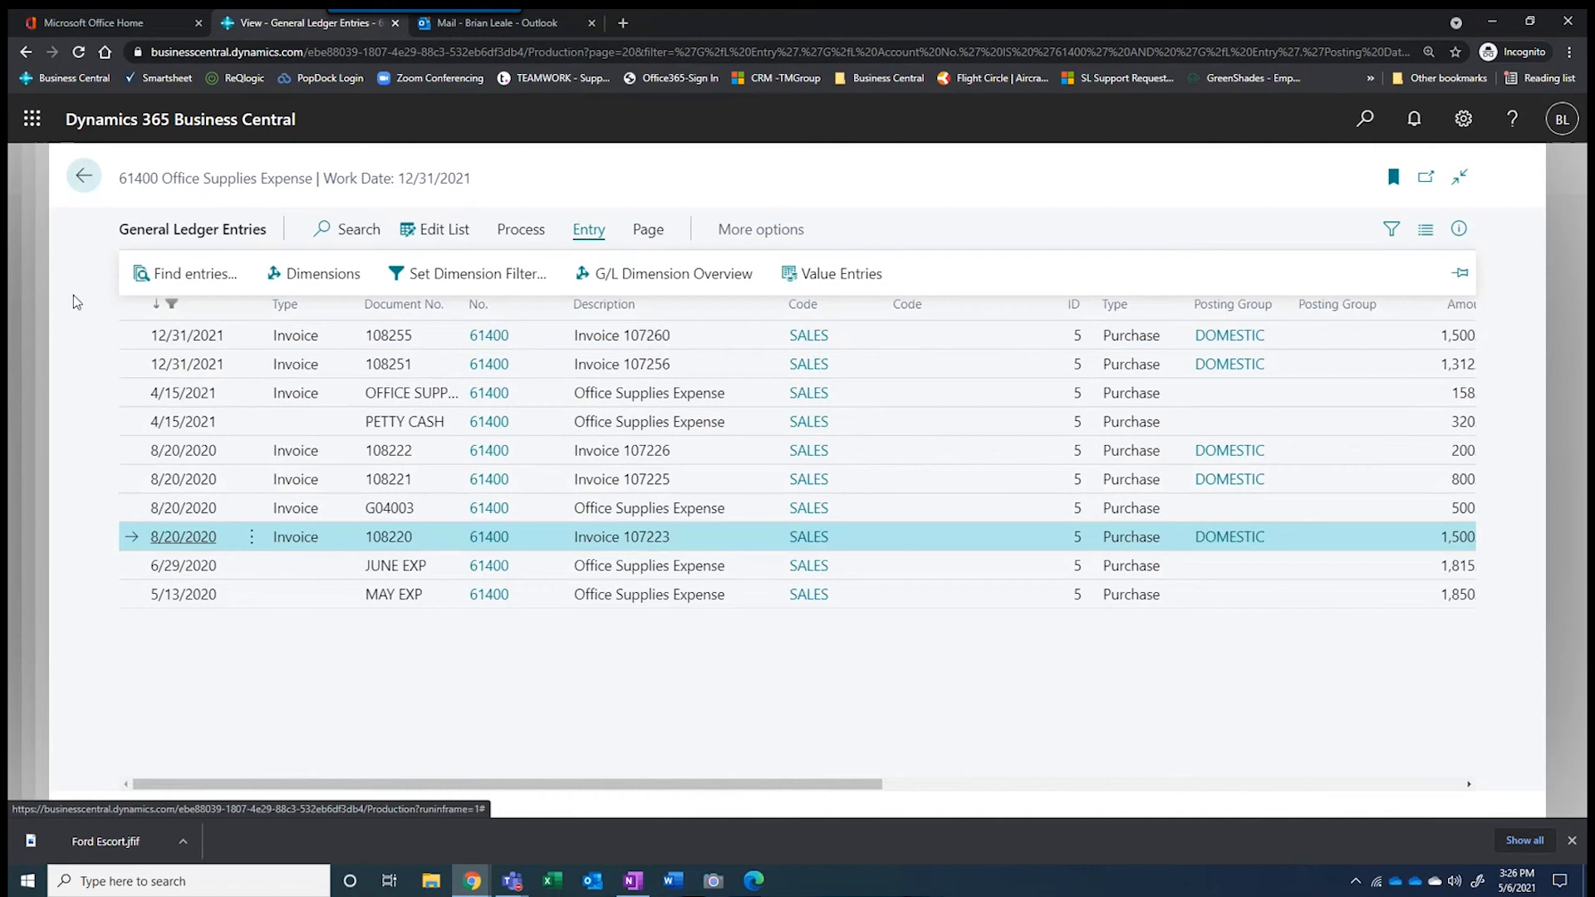
pyautogui.click(186, 276)
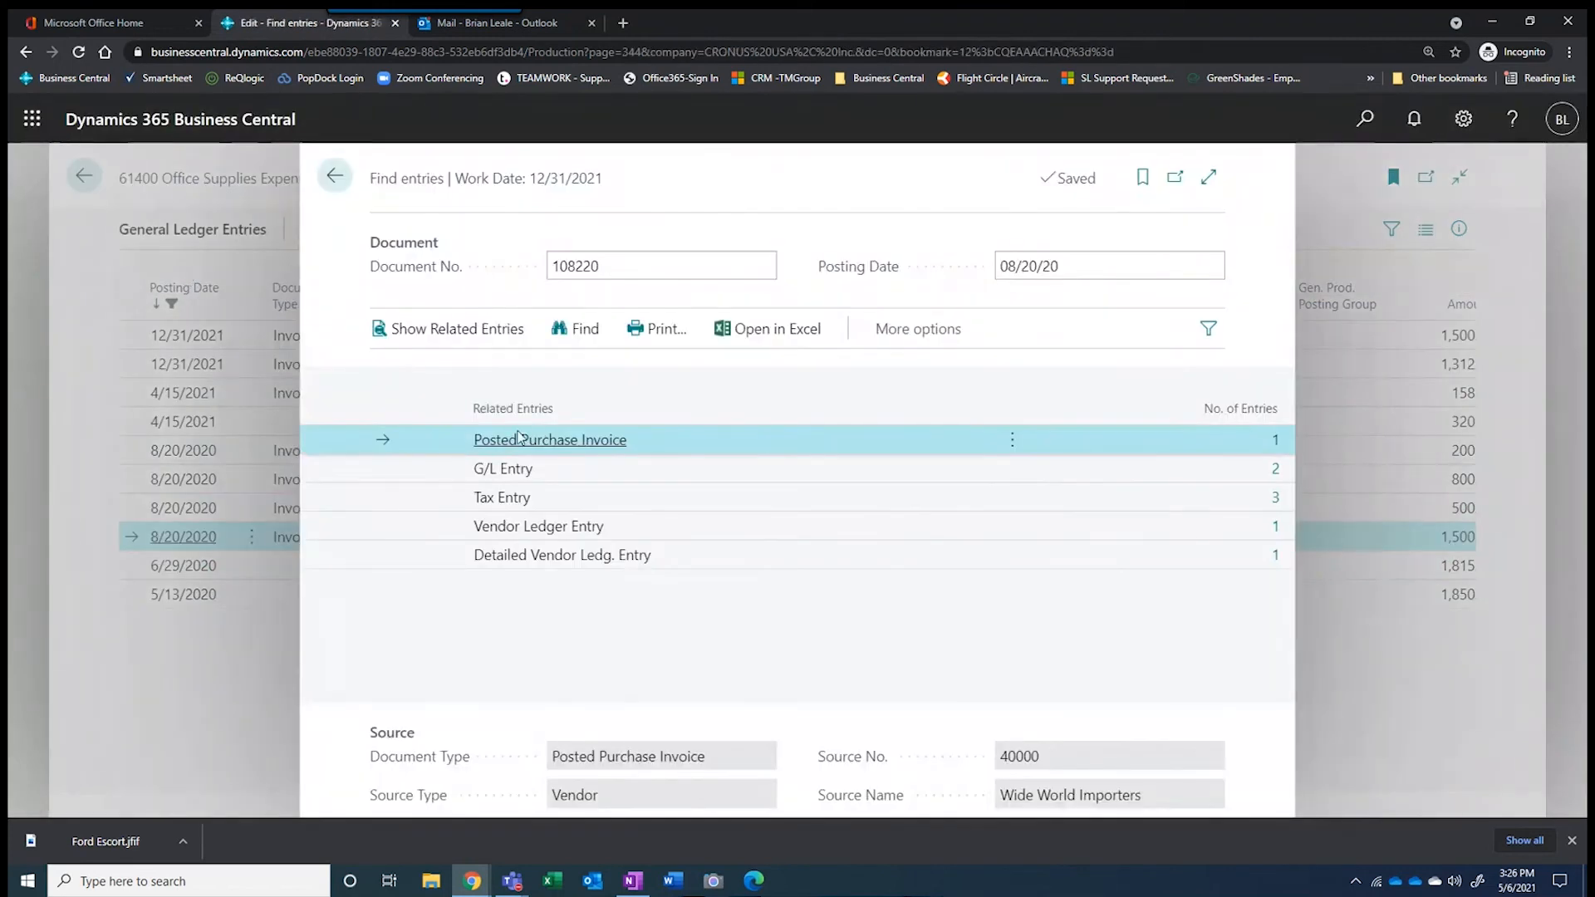
pyautogui.click(1277, 438)
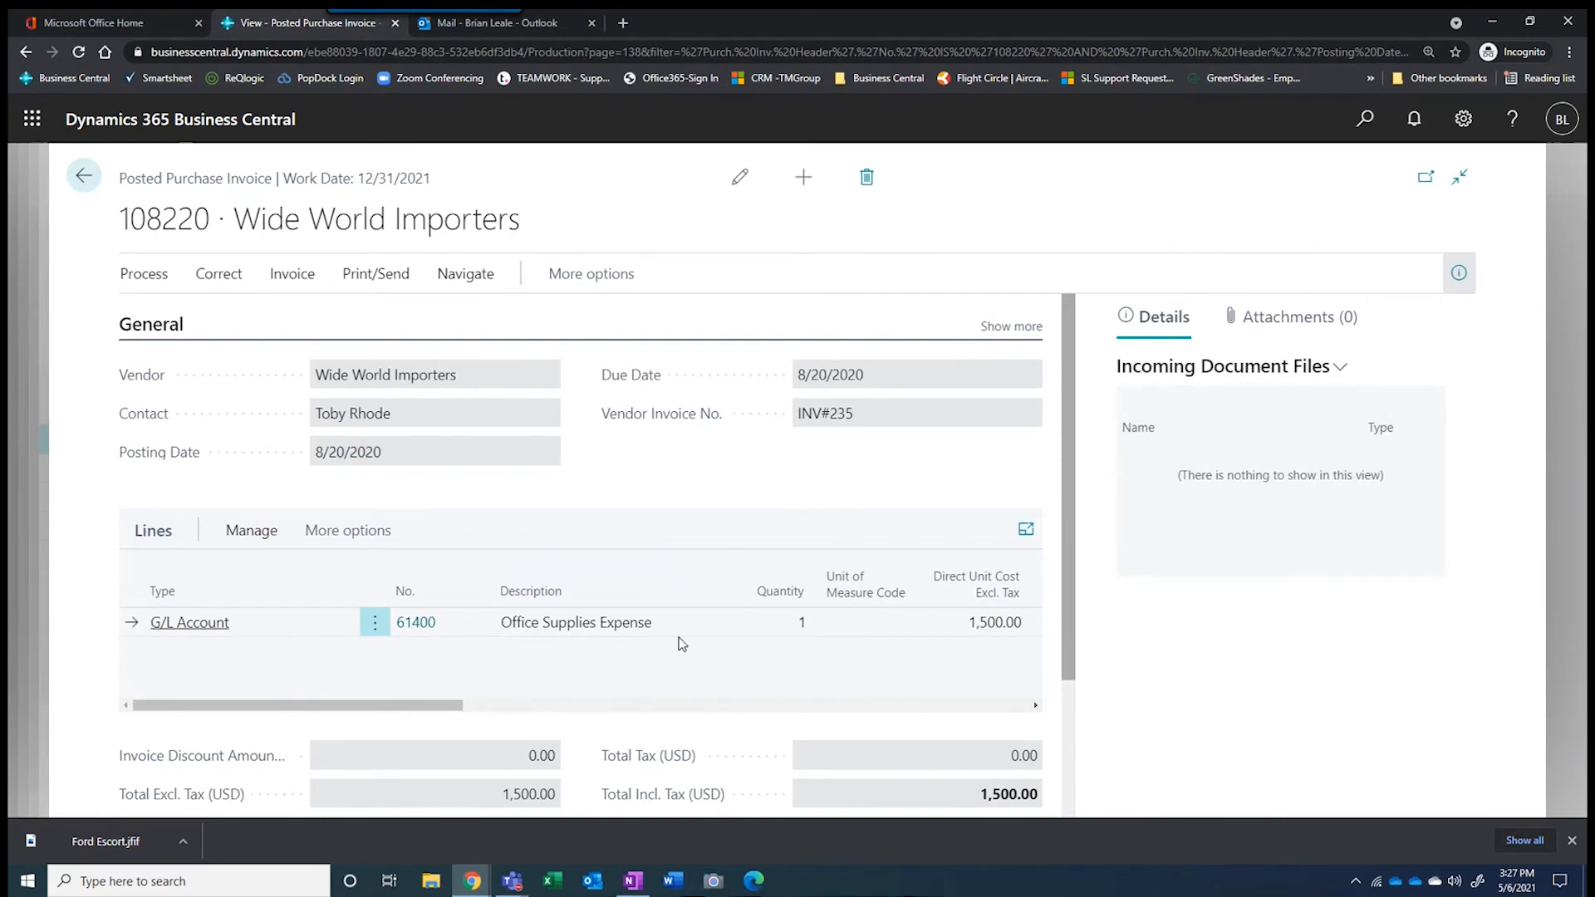
# Review the posted purchase invoice's lines and totals, and return to the SALES general ledger entries
pyautogui.scroll(-3, 681, 644)
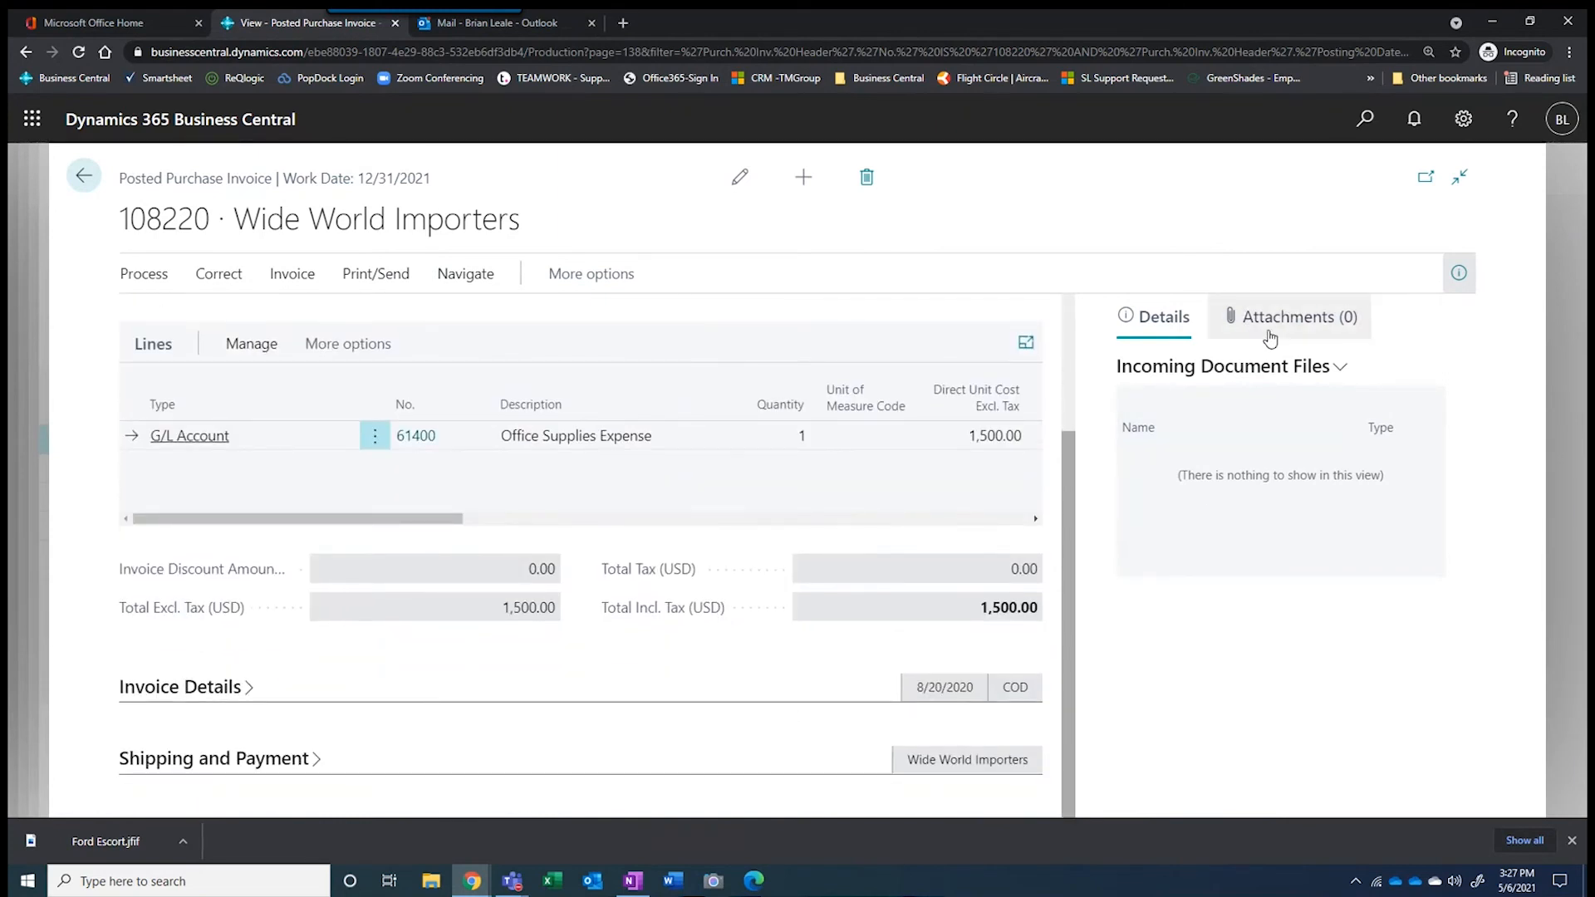
pyautogui.click(84, 175)
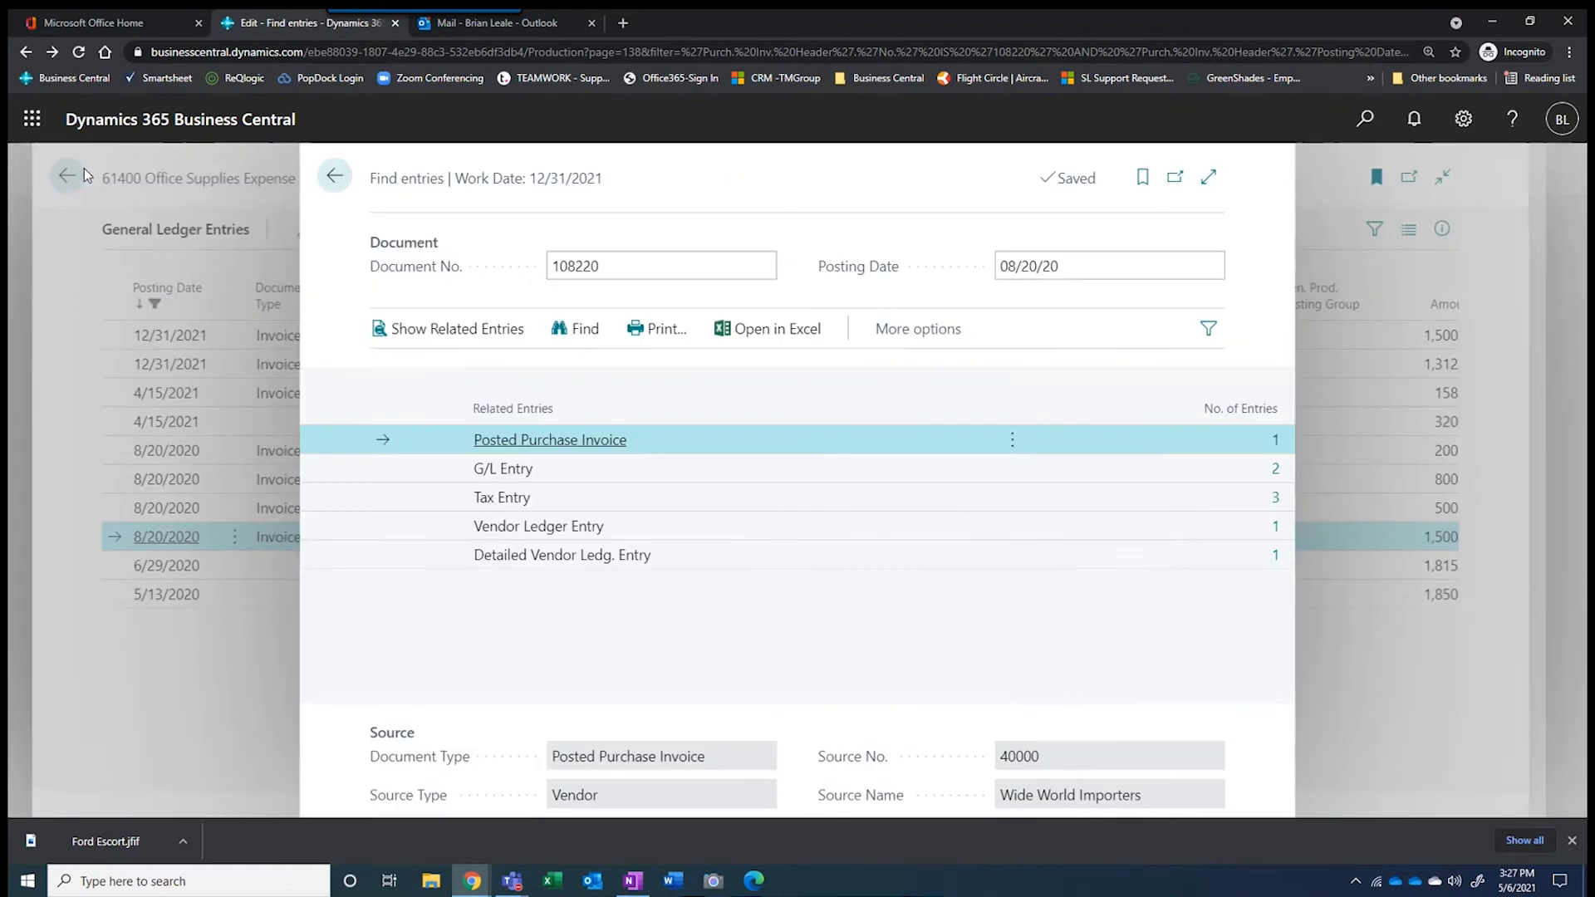
pyautogui.click(325, 186)
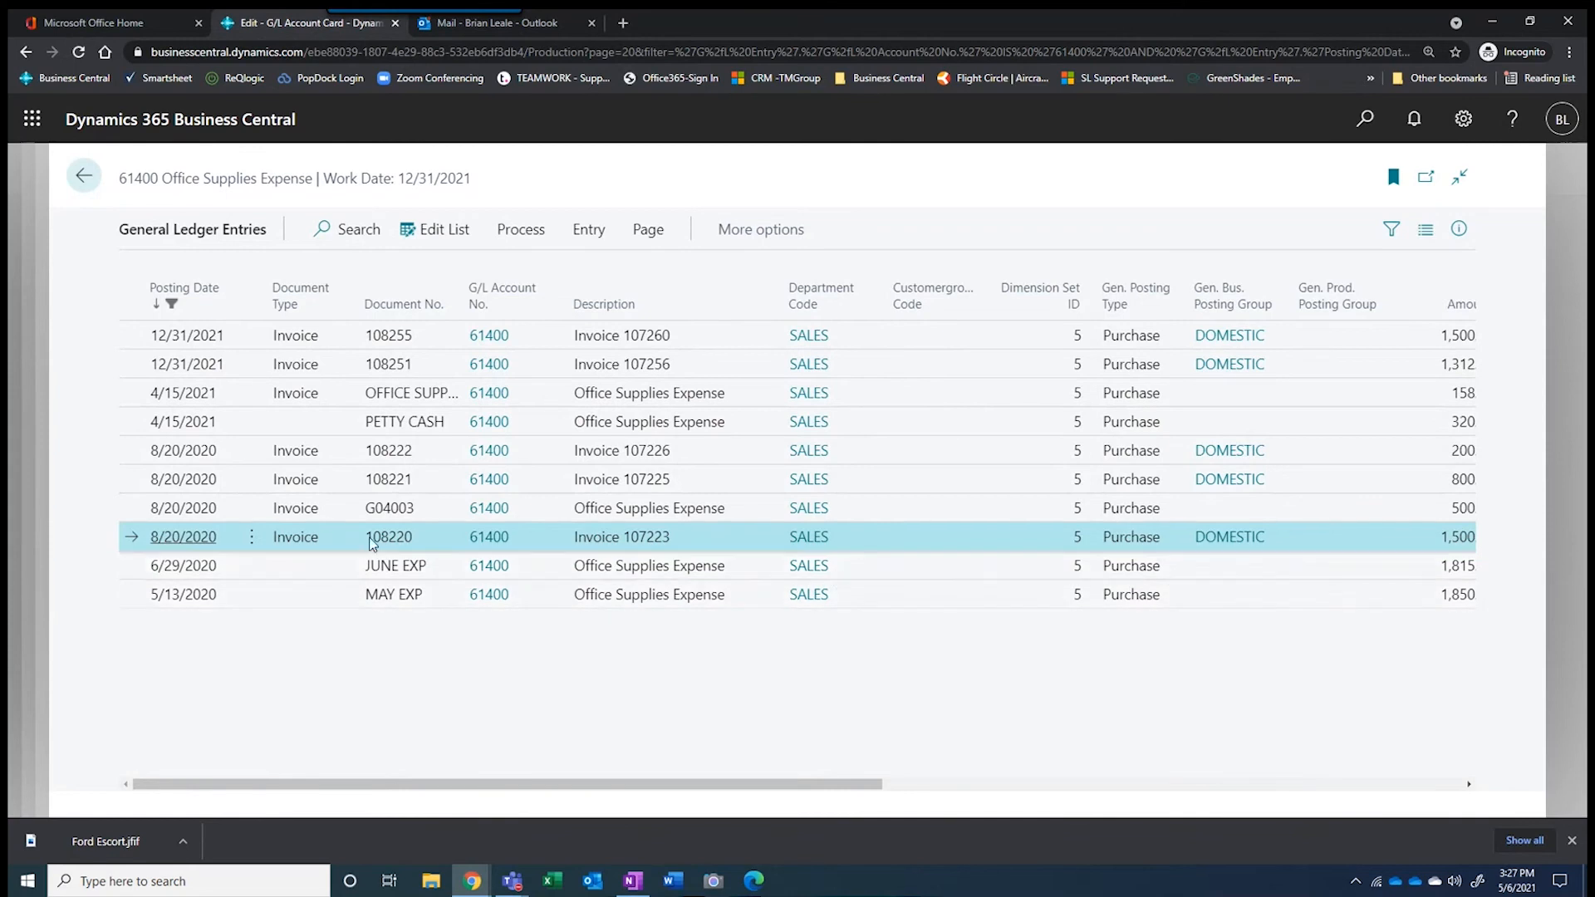
# Find the entries related to the JUNE EXP ledger entry and review its general ledger entries by department
pyautogui.click(322, 566)
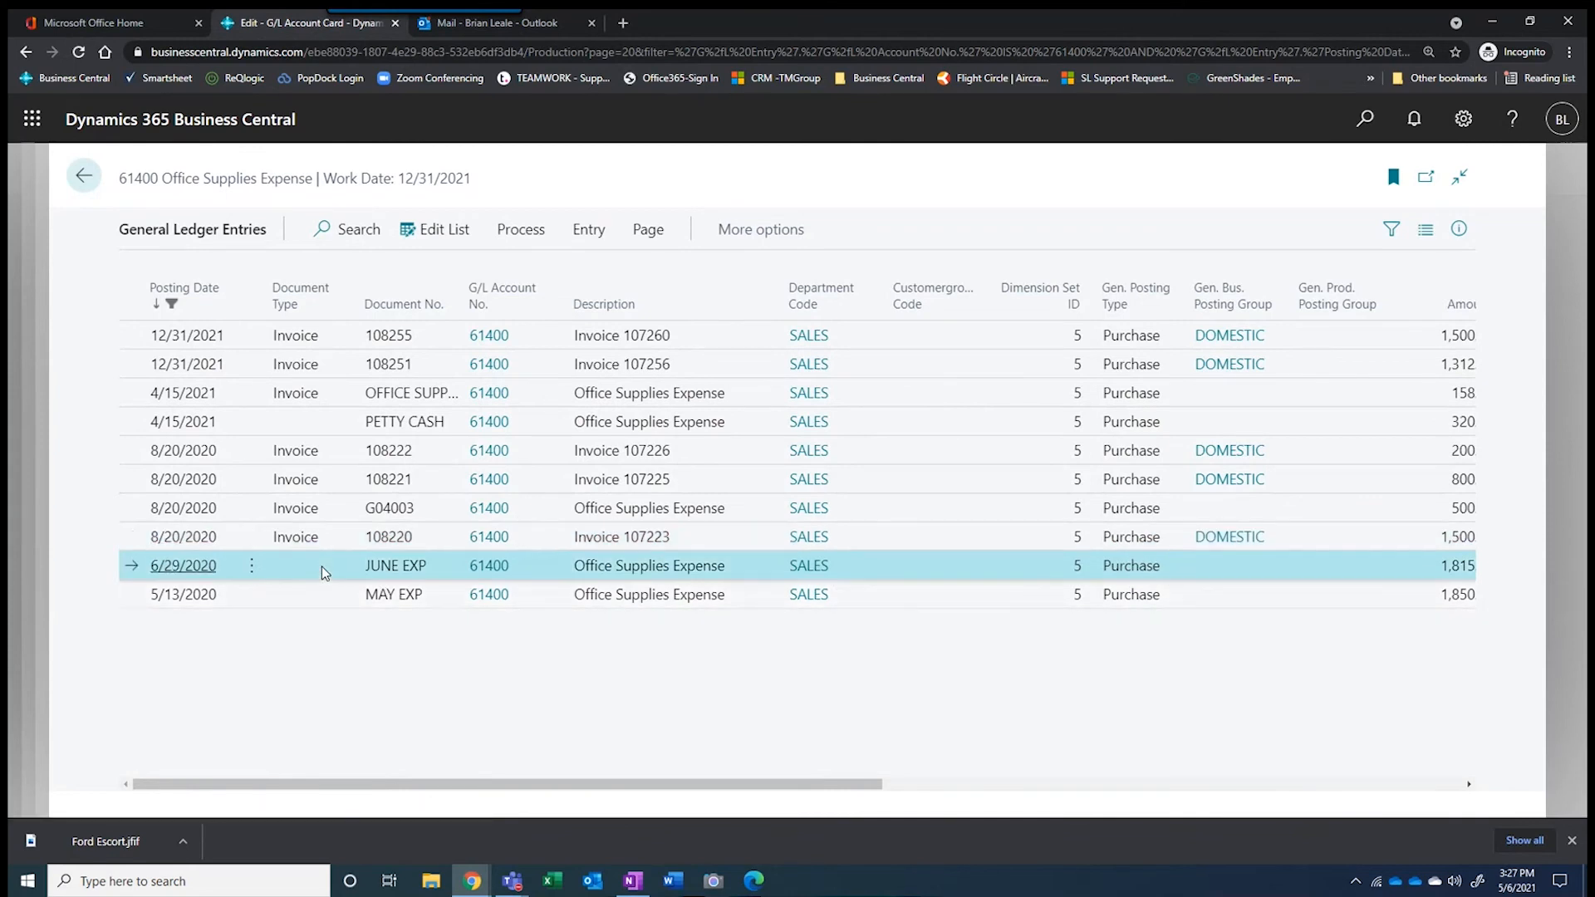
pyautogui.click(589, 230)
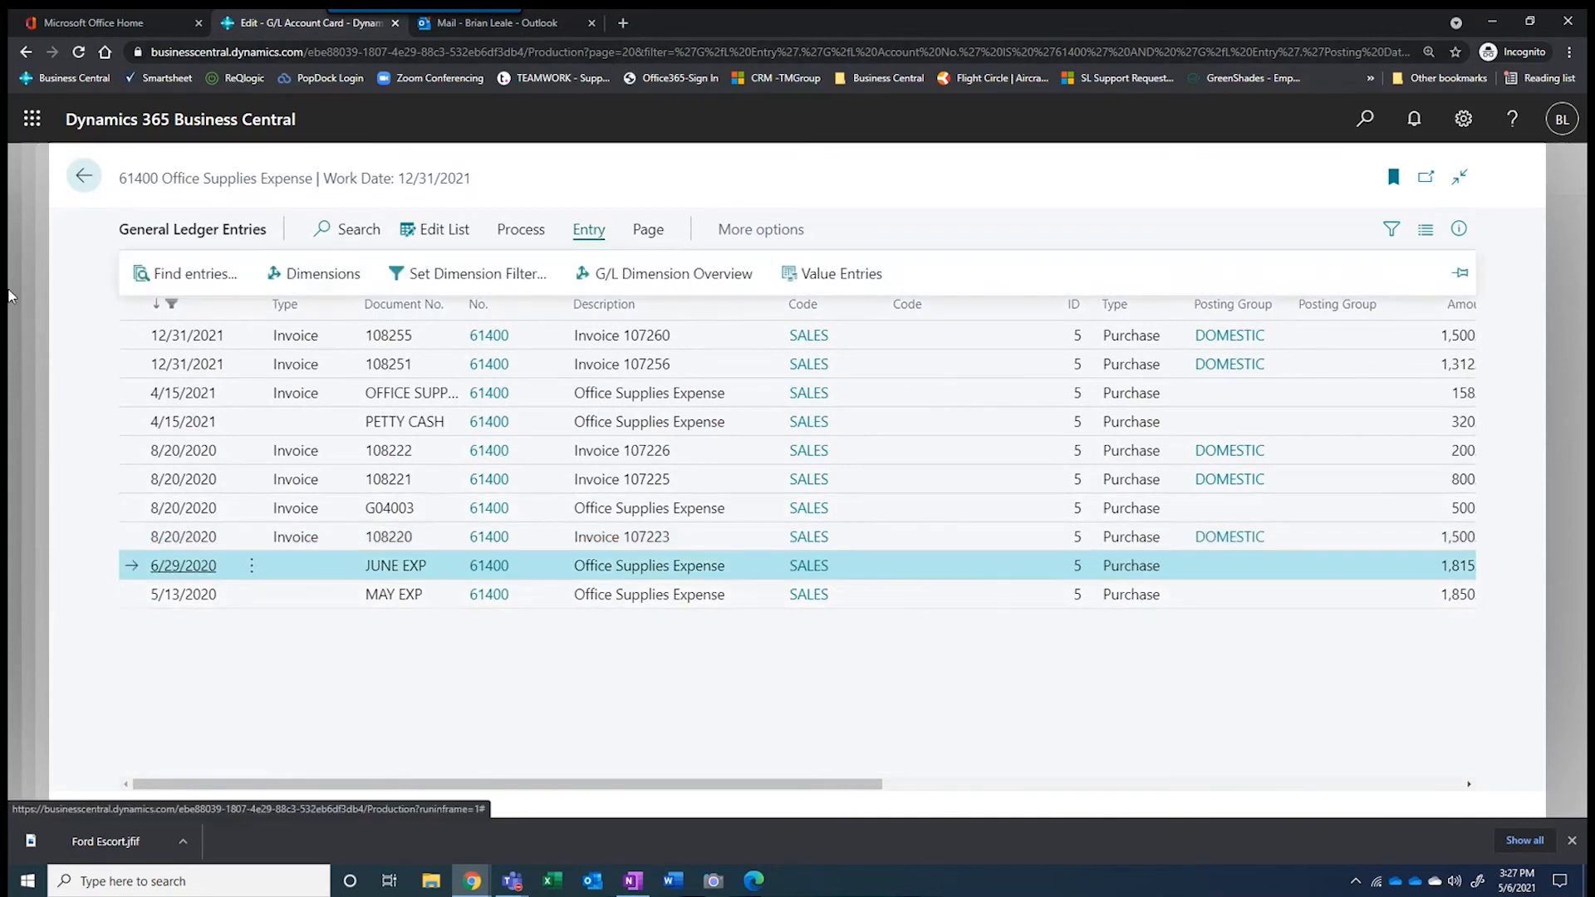
pyautogui.click(176, 269)
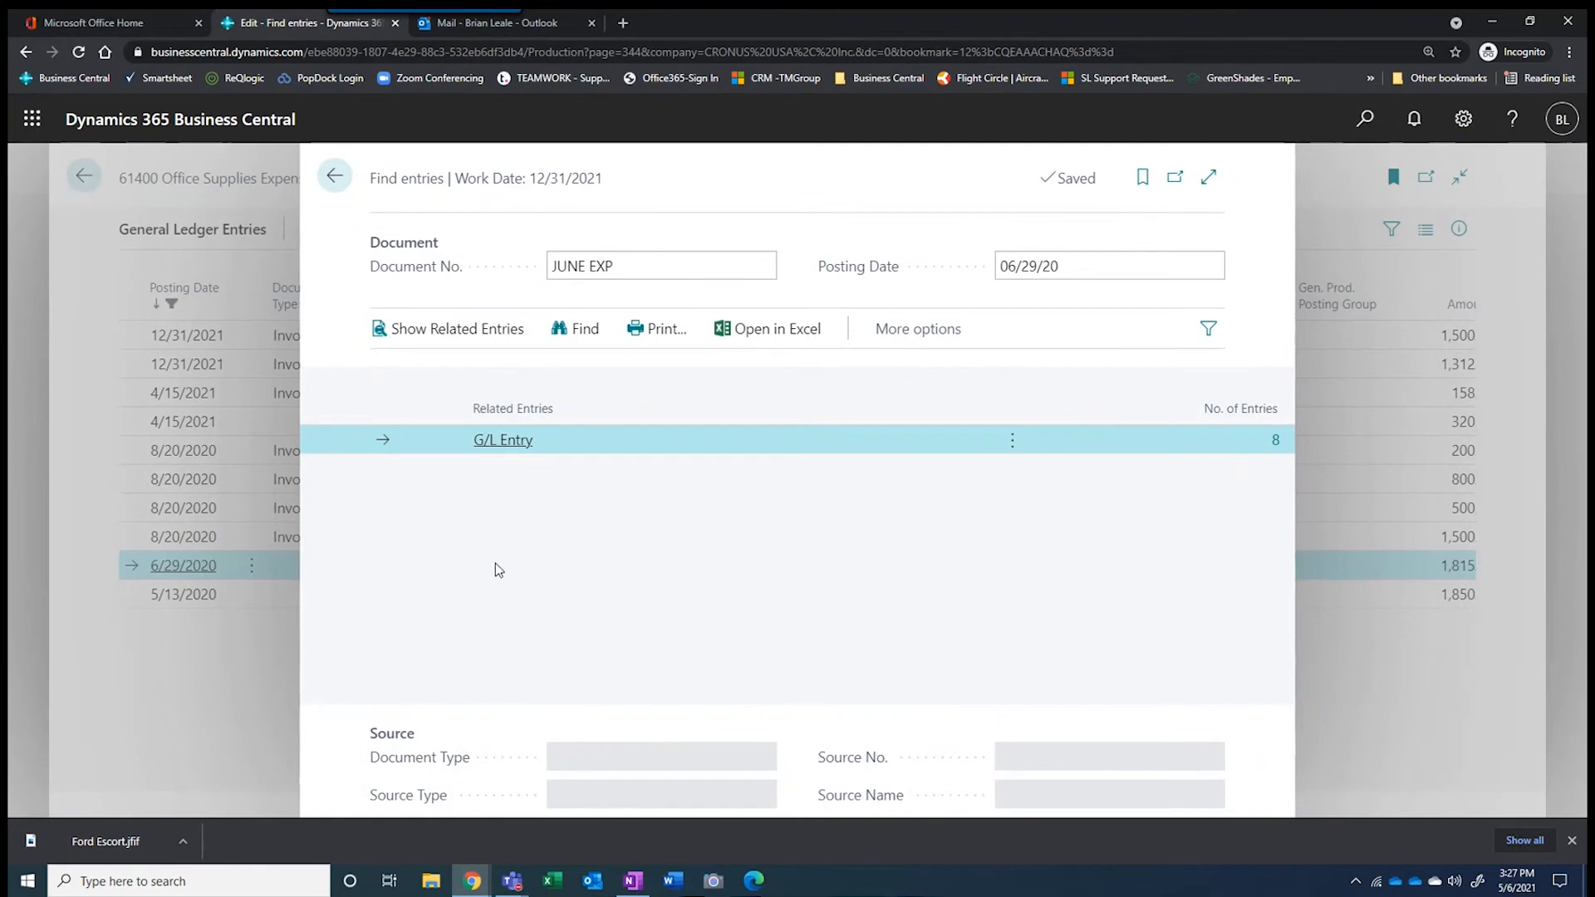
pyautogui.click(1273, 442)
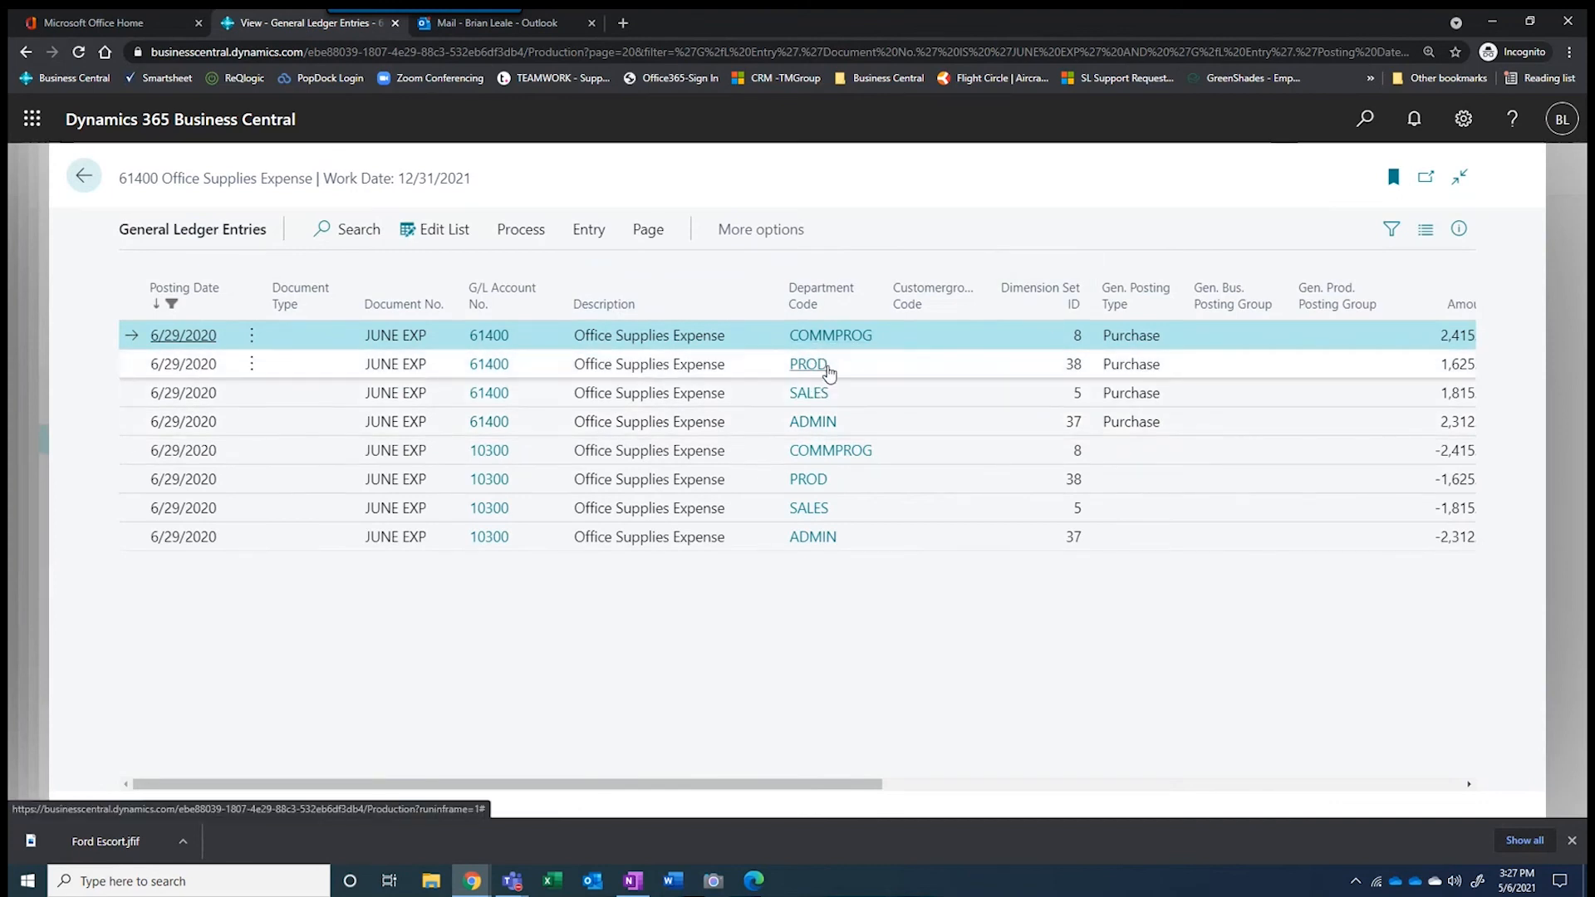
pyautogui.click(80, 176)
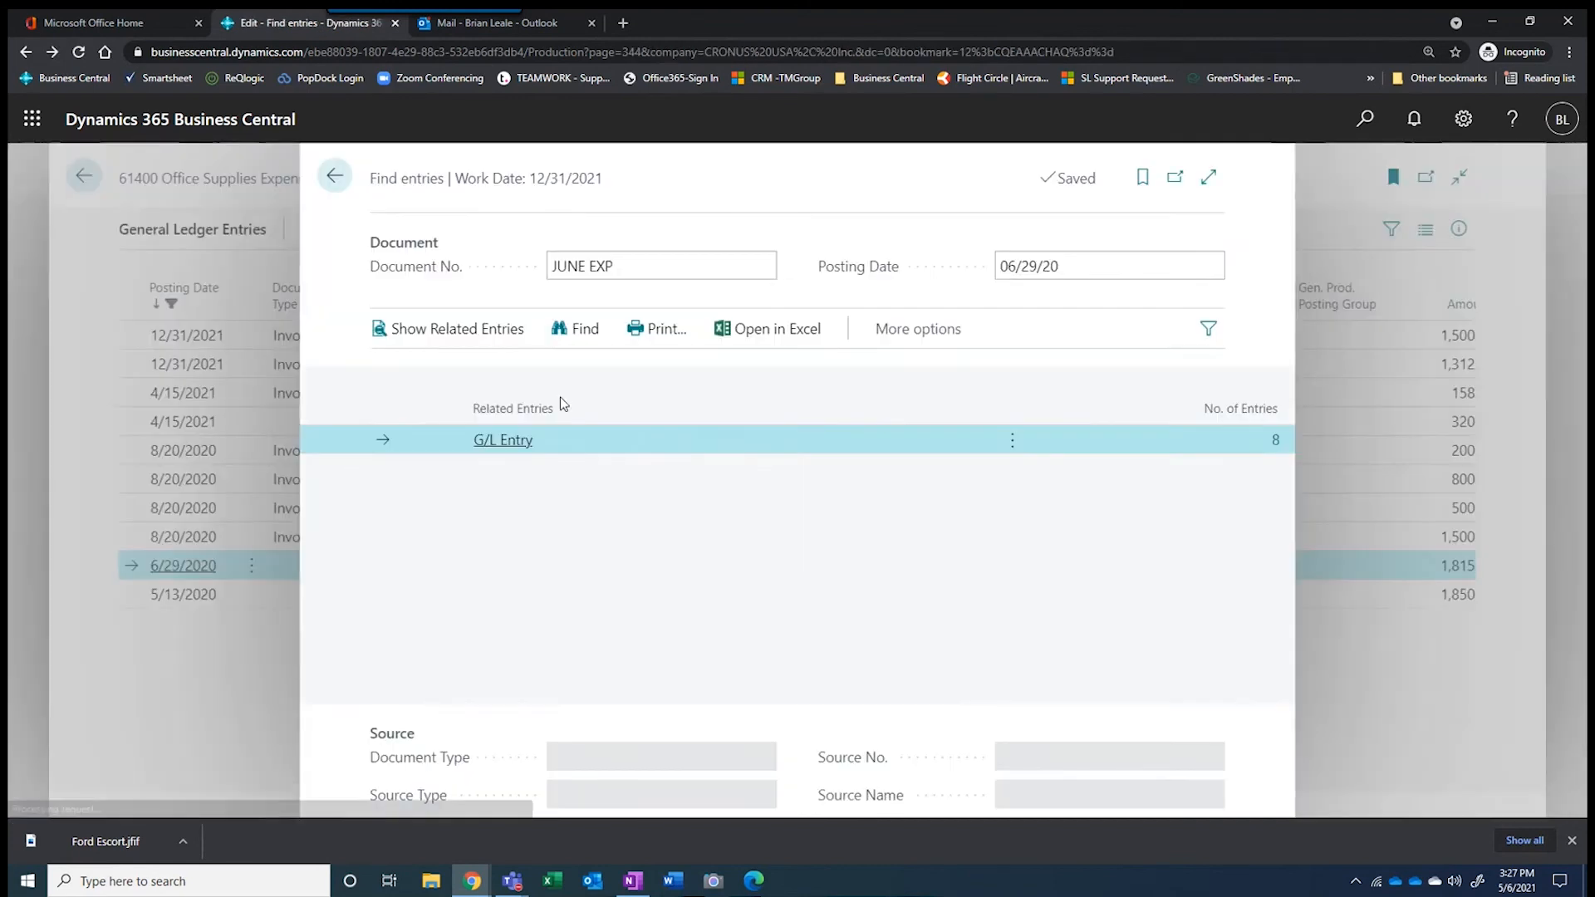
# Return from the SALES ledger entries to G/L Balance by Dimension and cancel the dimension selection
pyautogui.click(334, 177)
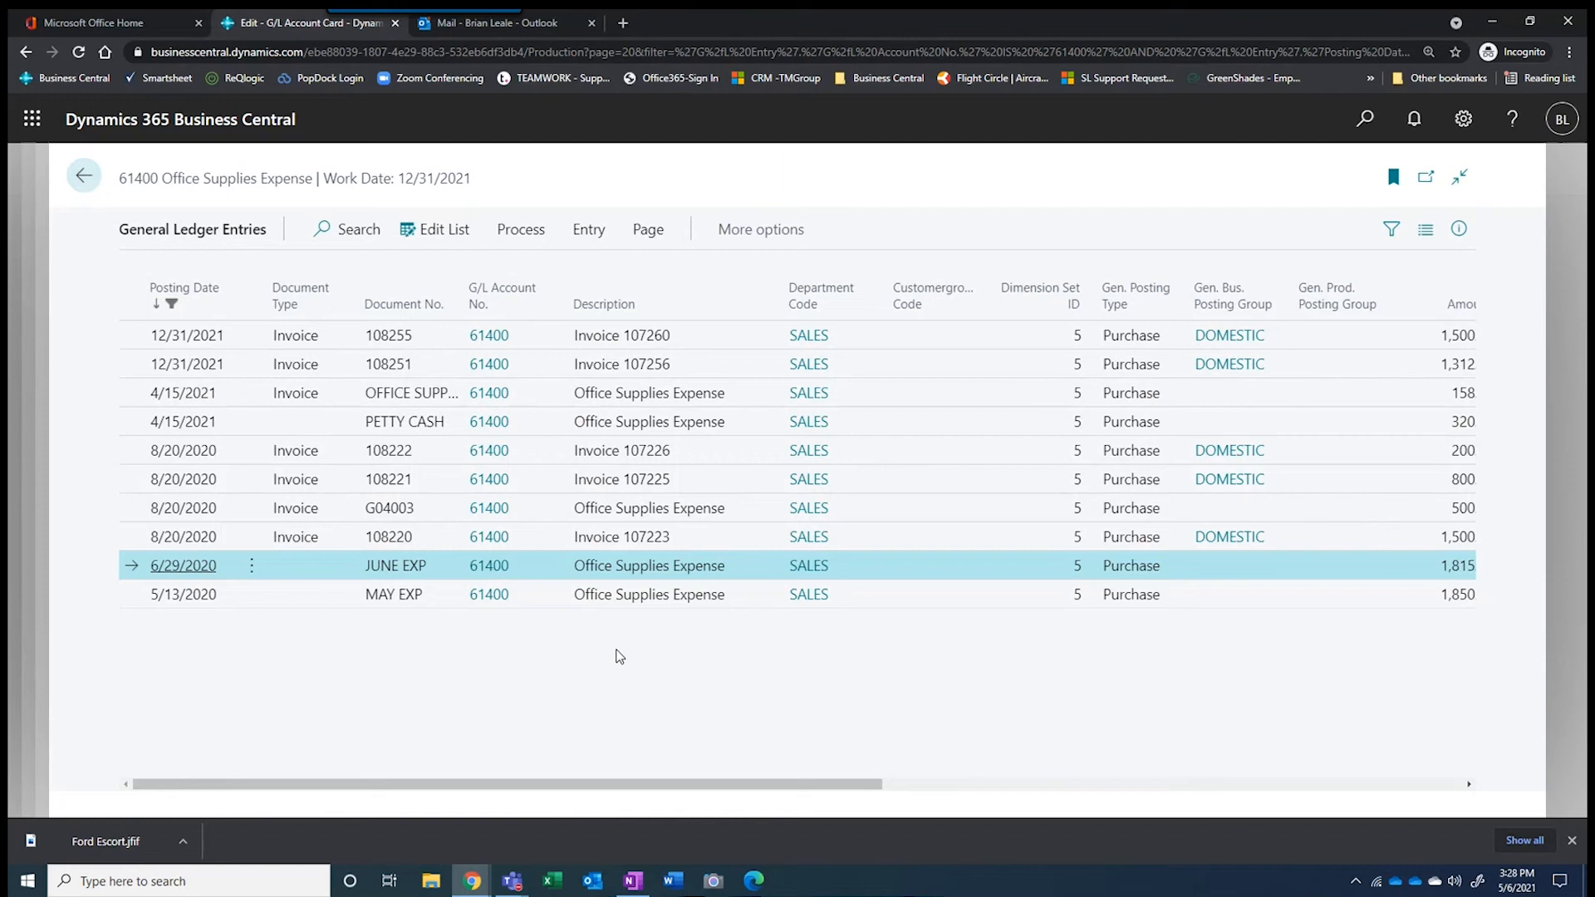
pyautogui.click(89, 184)
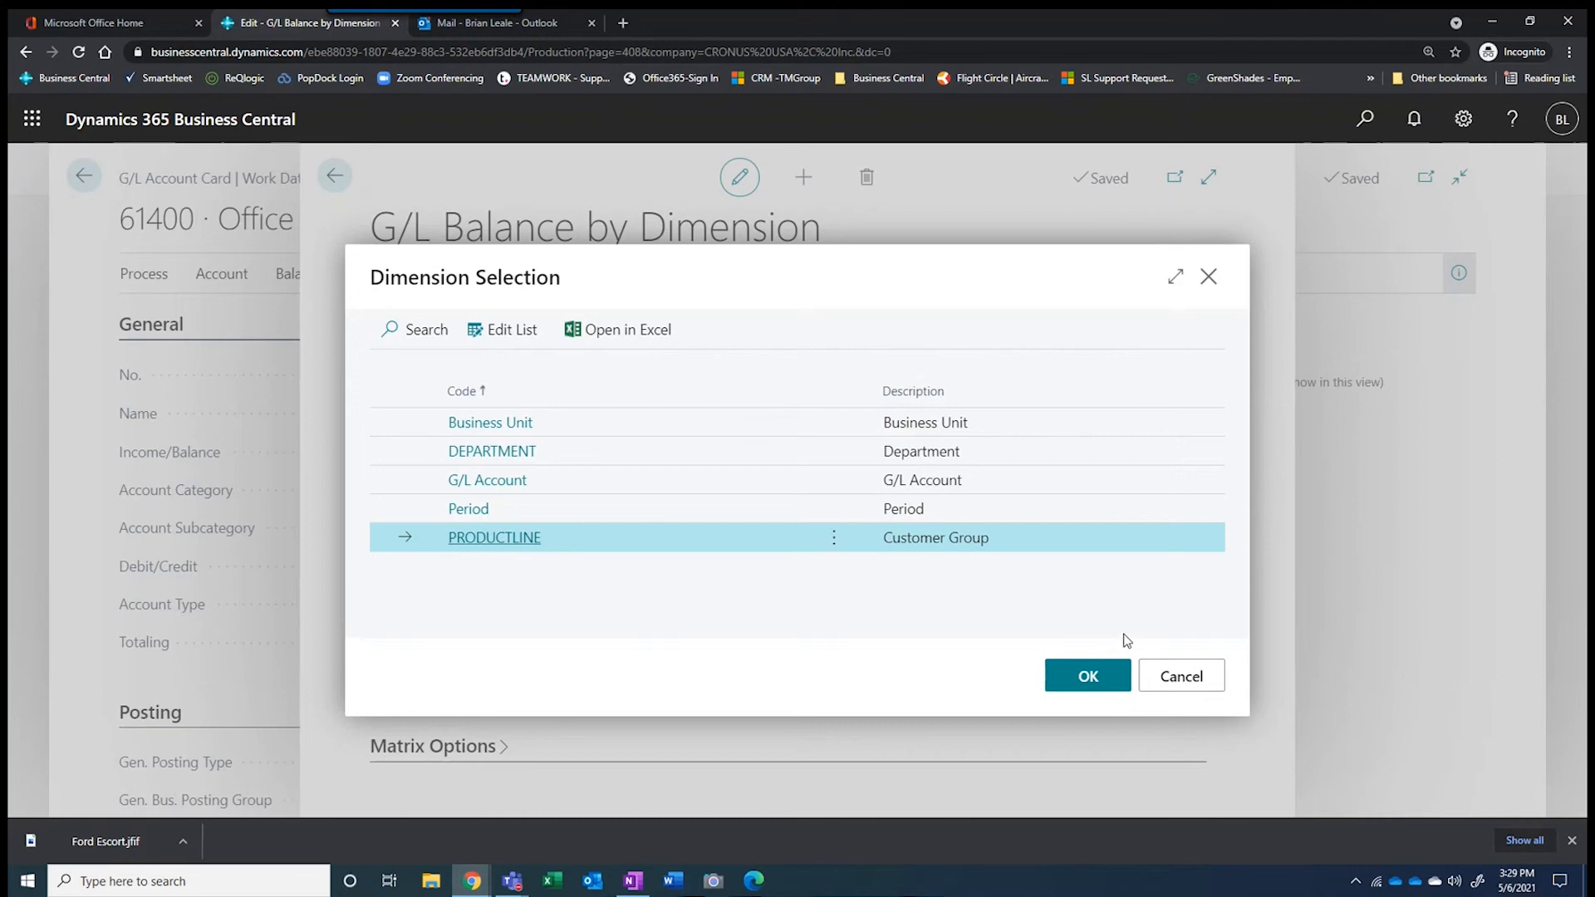
pyautogui.click(1191, 673)
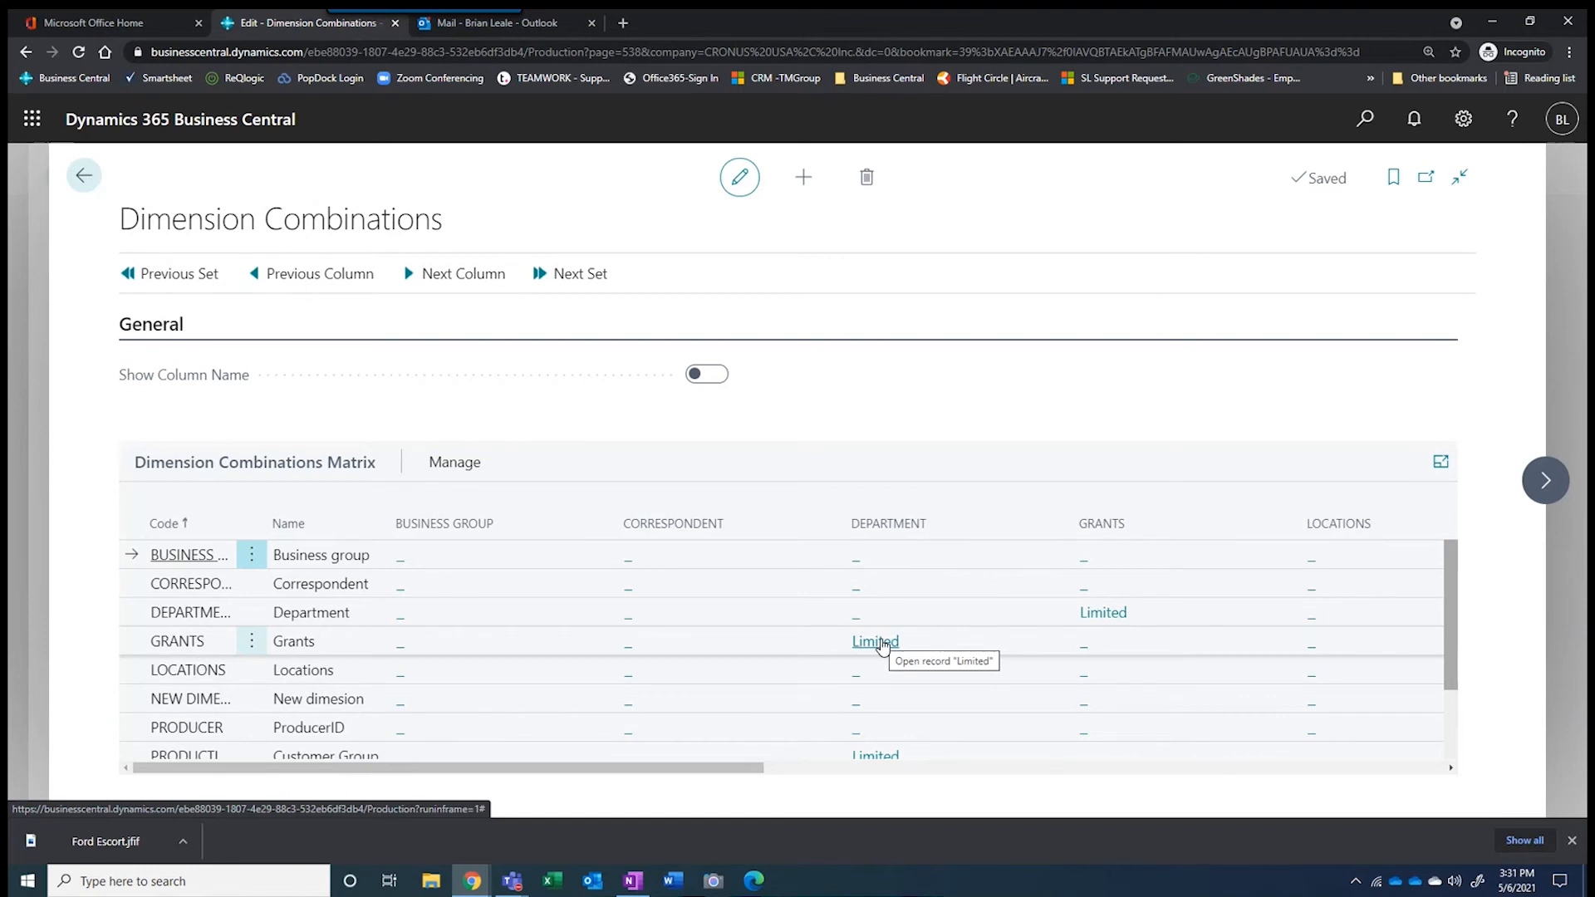
# View the value combinations behind the Limited setting of Grants with Department in an enlarged window, and close them
pyautogui.click(876, 641)
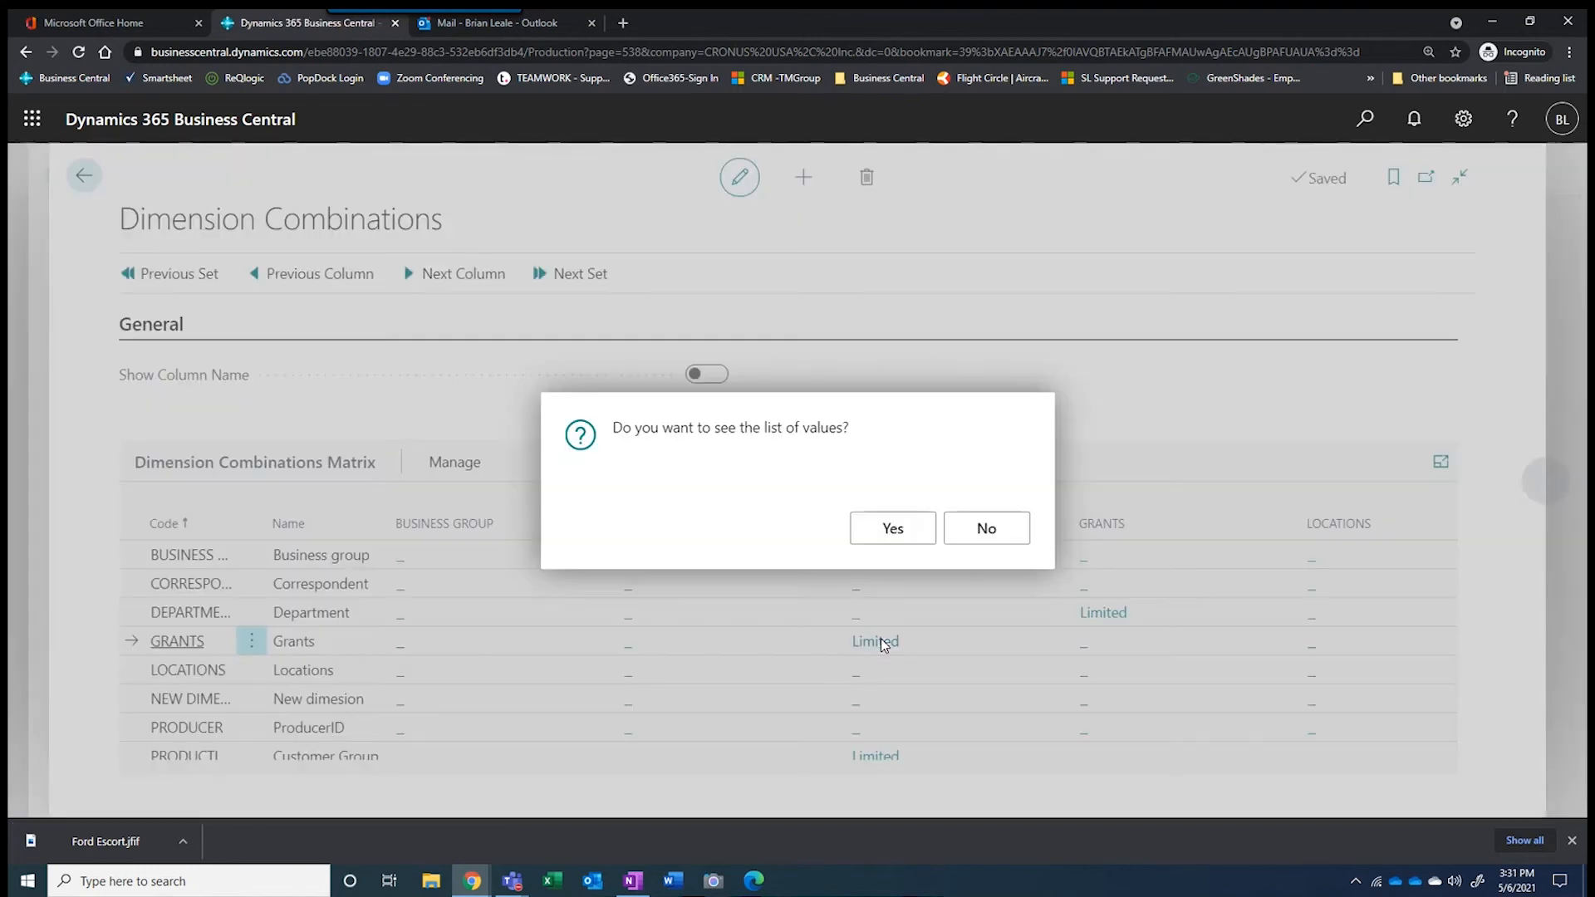
pyautogui.click(889, 532)
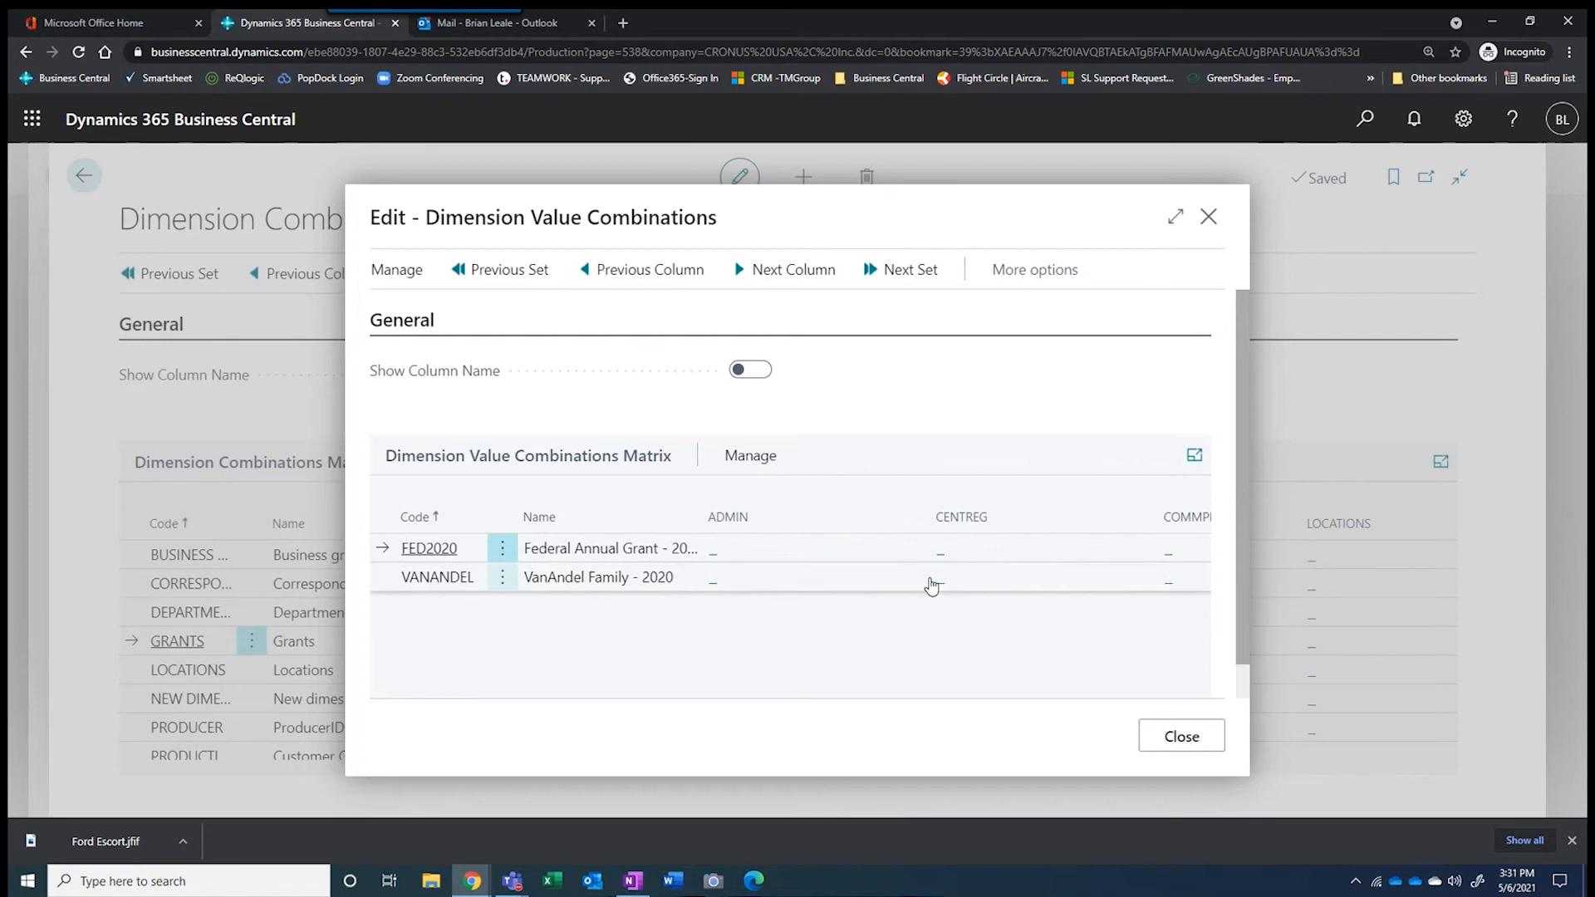
pyautogui.click(1174, 219)
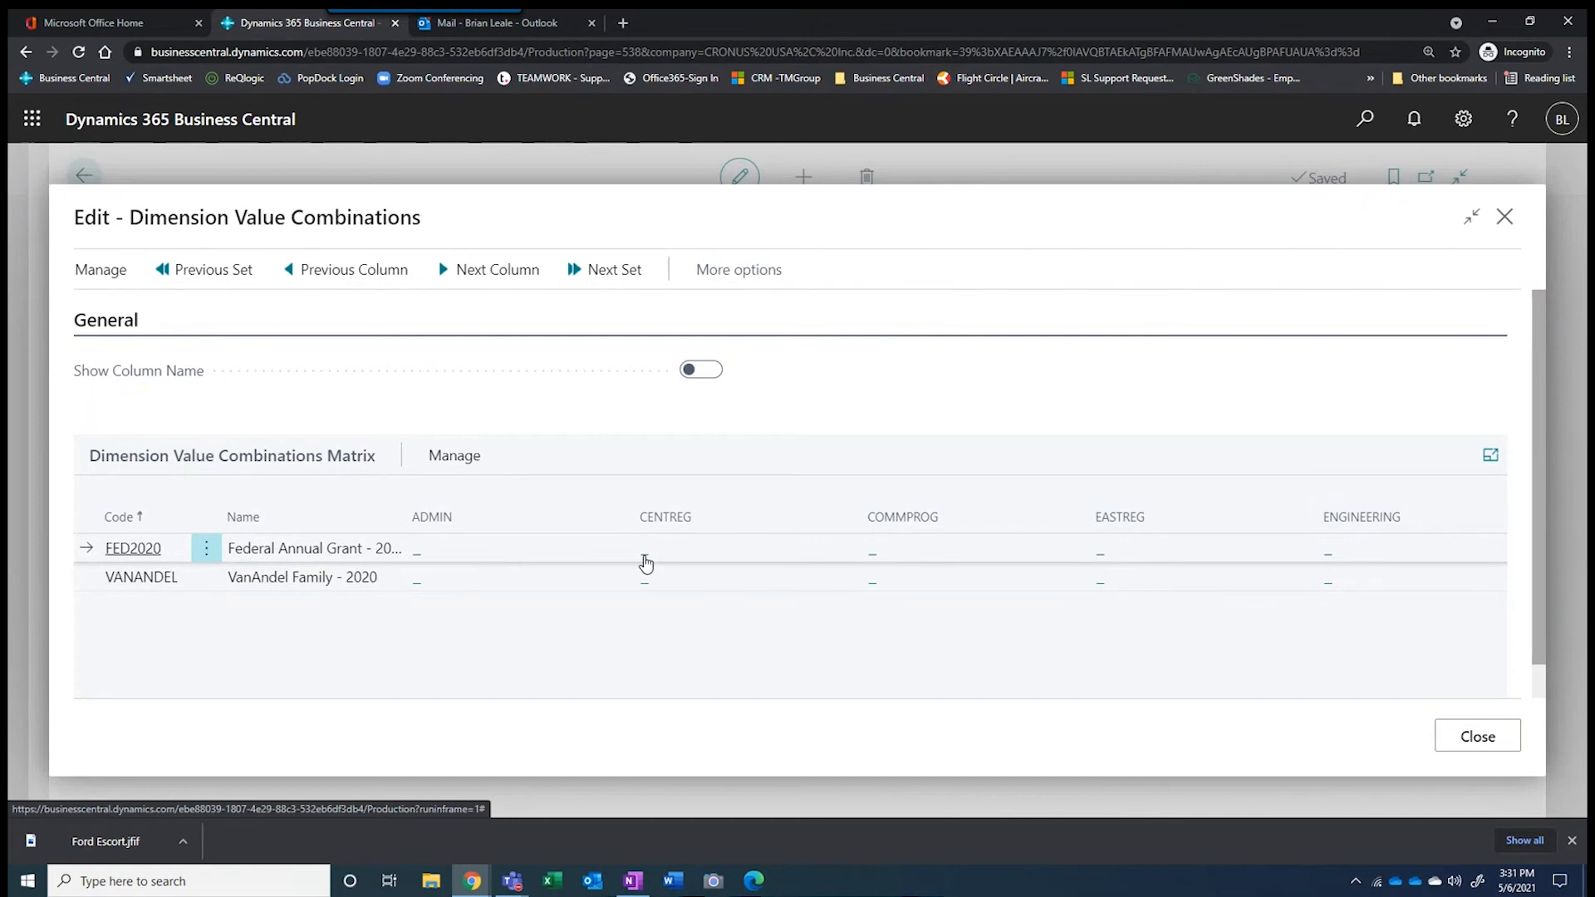
pyautogui.click(1502, 218)
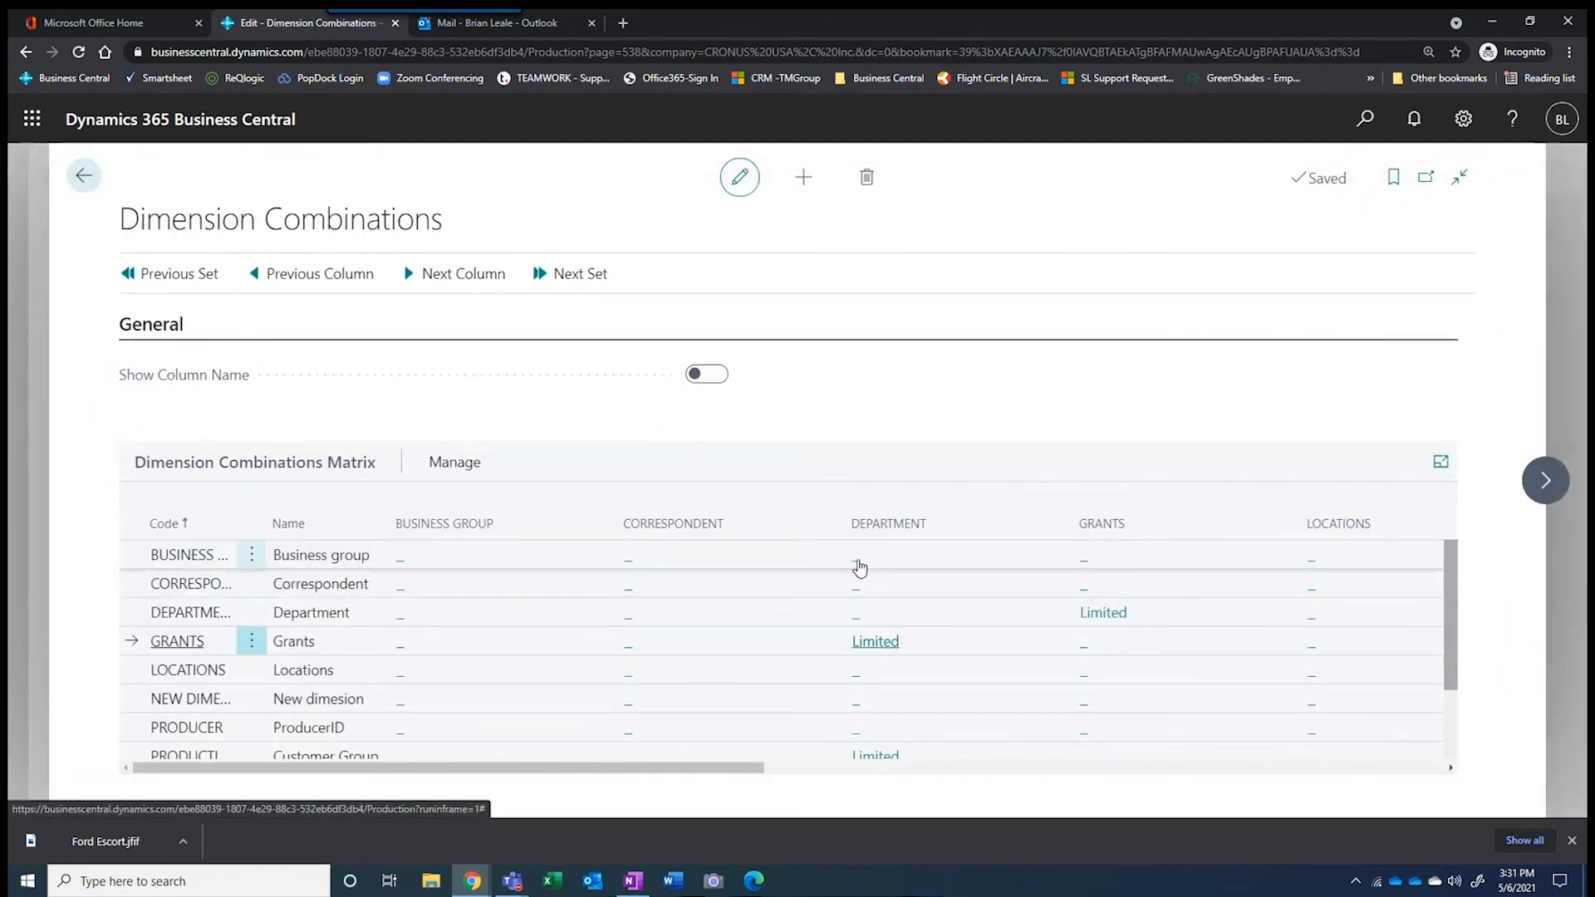
# Review the Dimension Combinations matrix and examine the Department value combinations for the FED2020 and VANANDEL grants
pyautogui.scroll(-3, 871, 555)
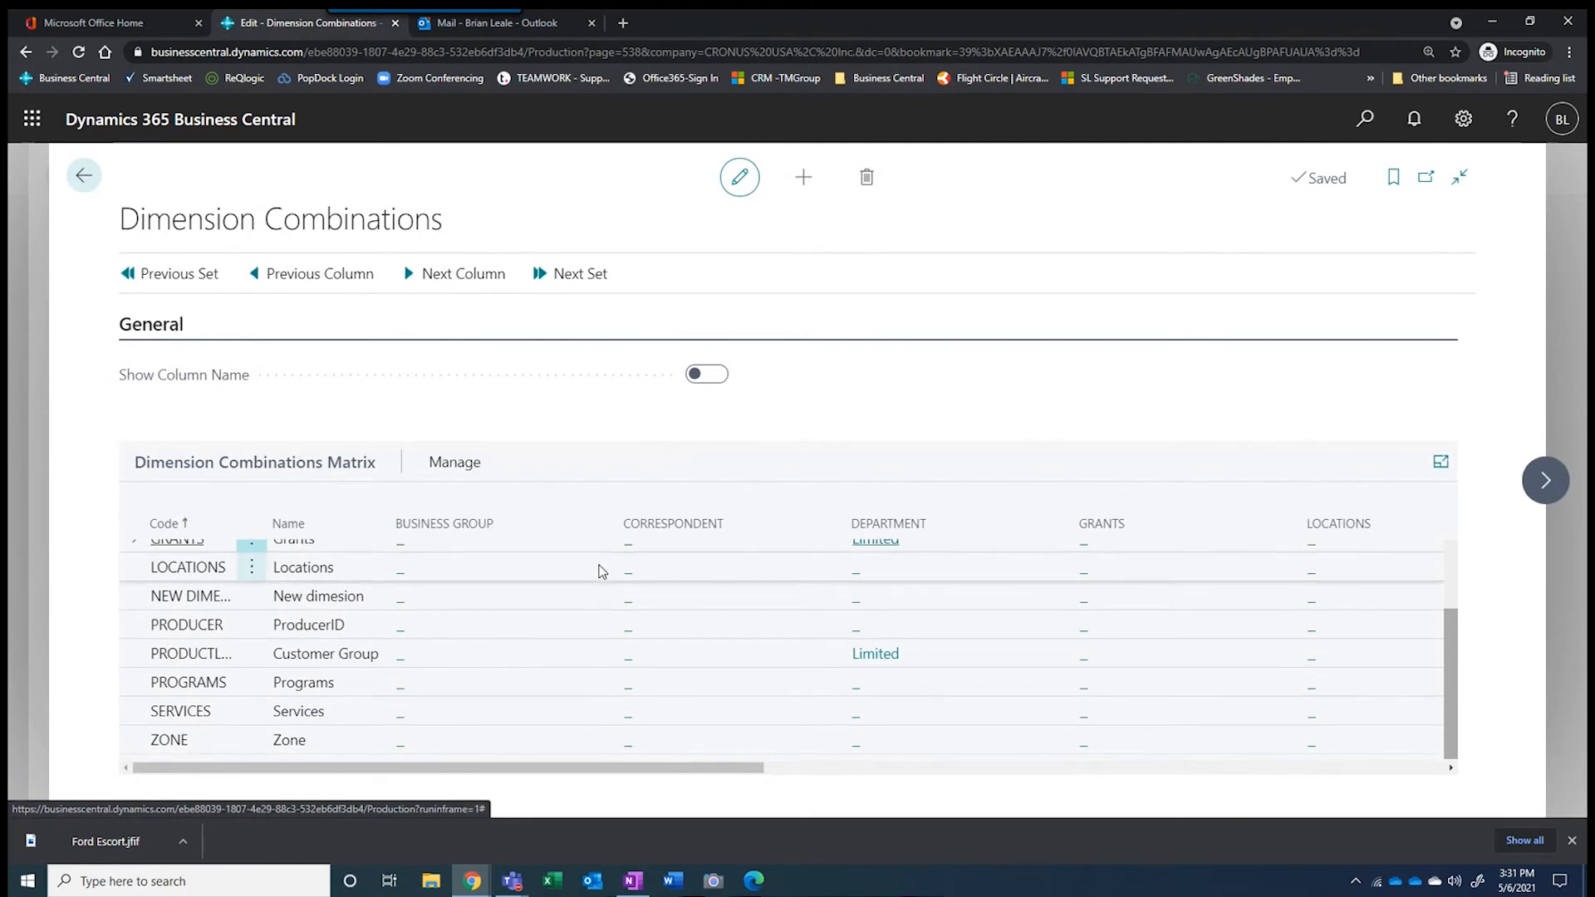
pyautogui.scroll(2, 722, 644)
pyautogui.scroll(-2, 898, 712)
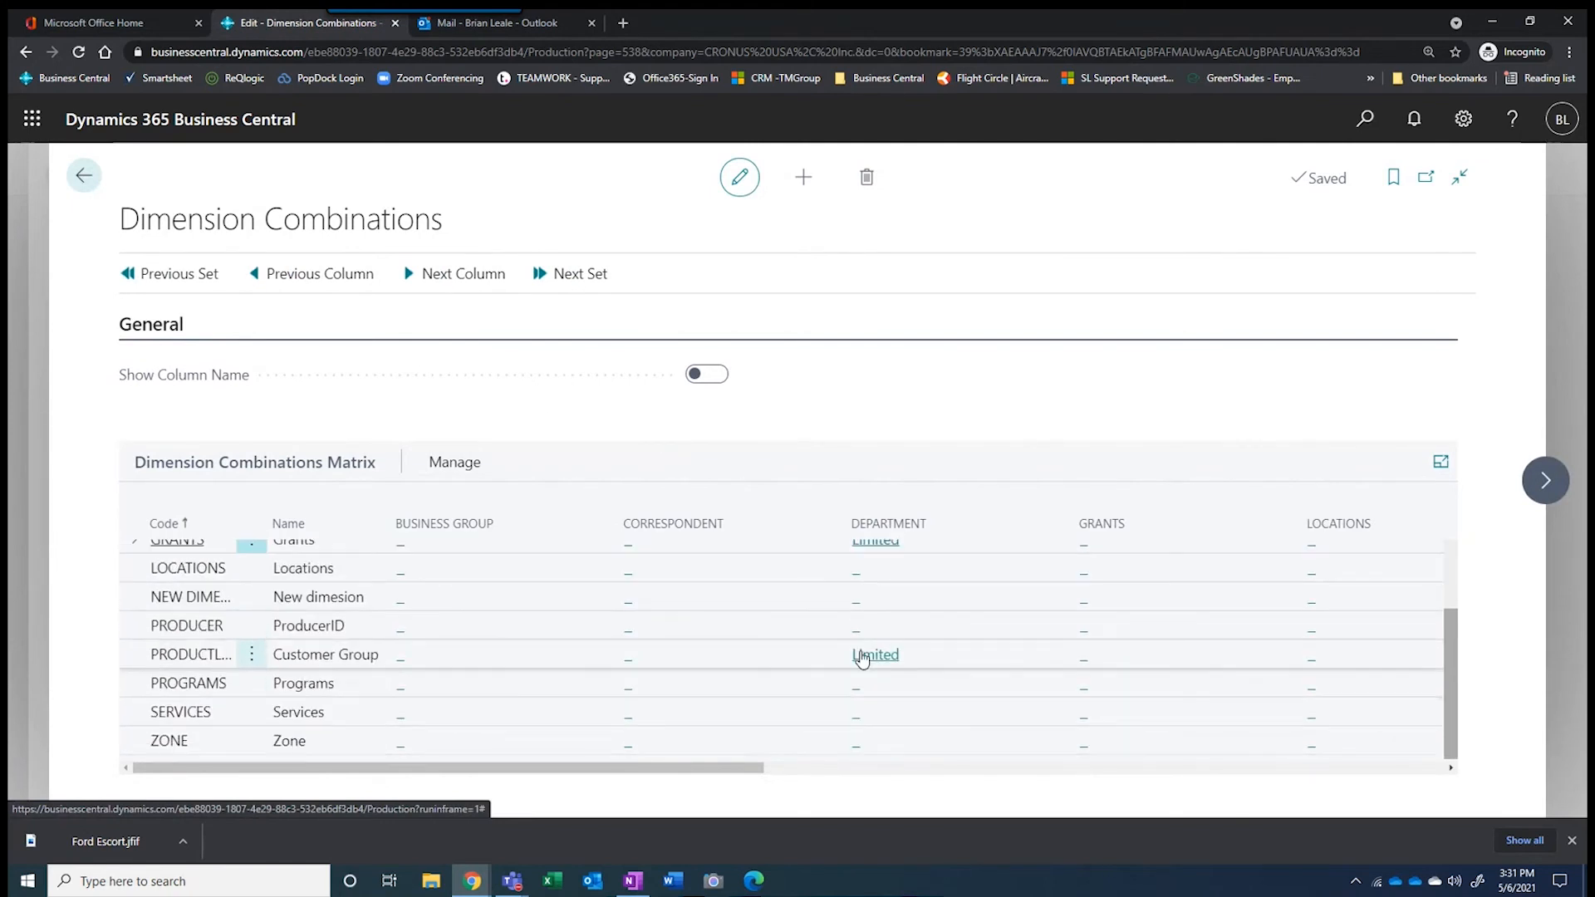
pyautogui.scroll(3, 997, 602)
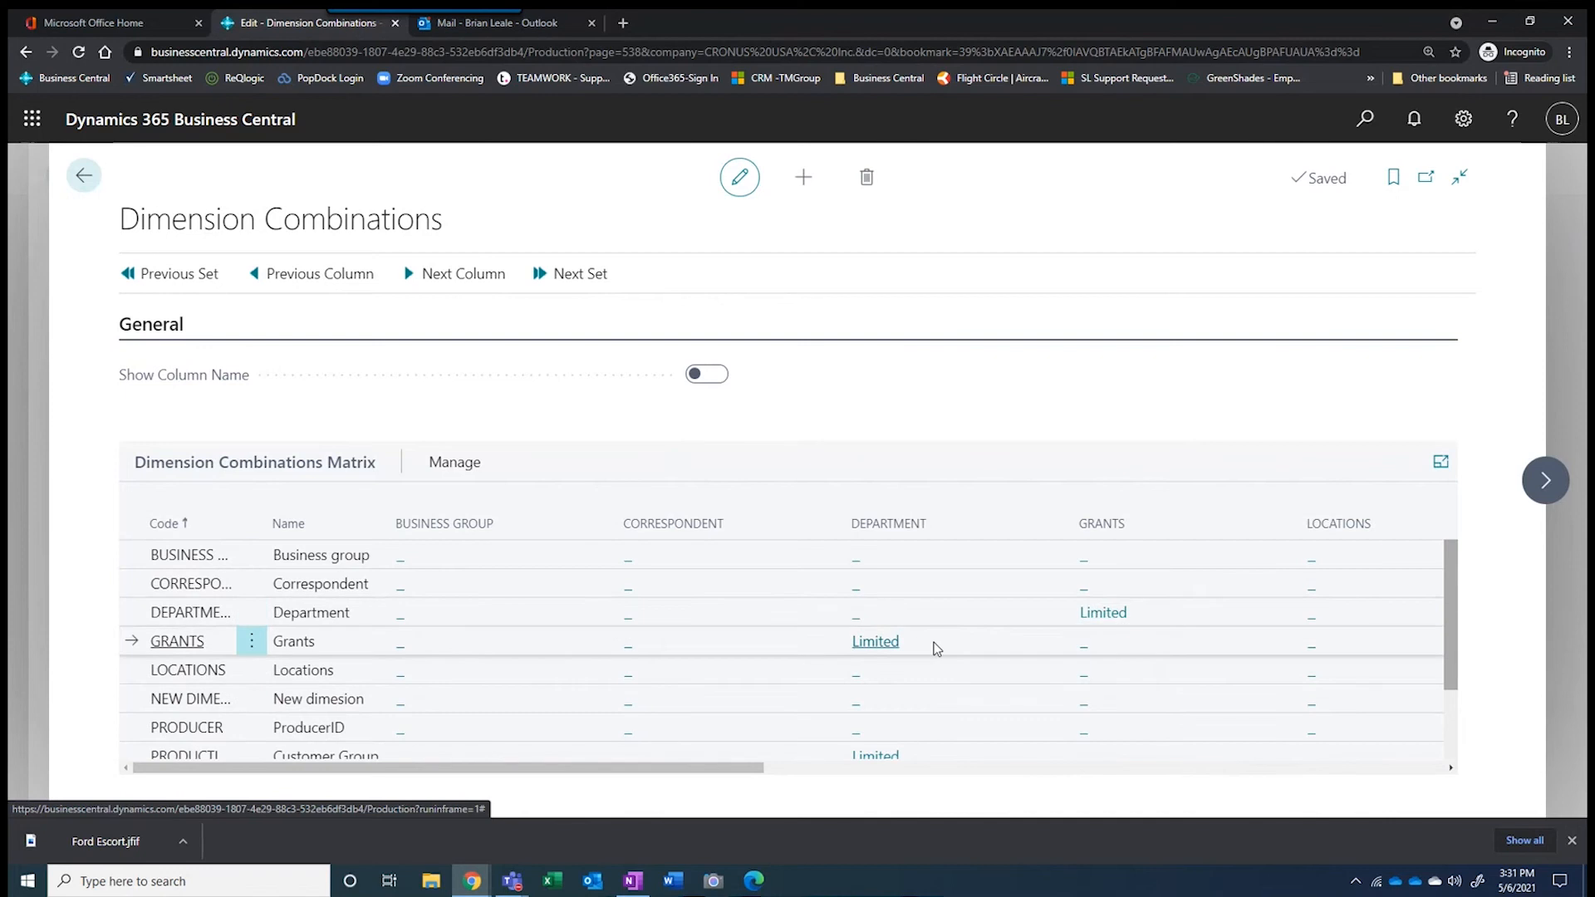
pyautogui.click(1109, 614)
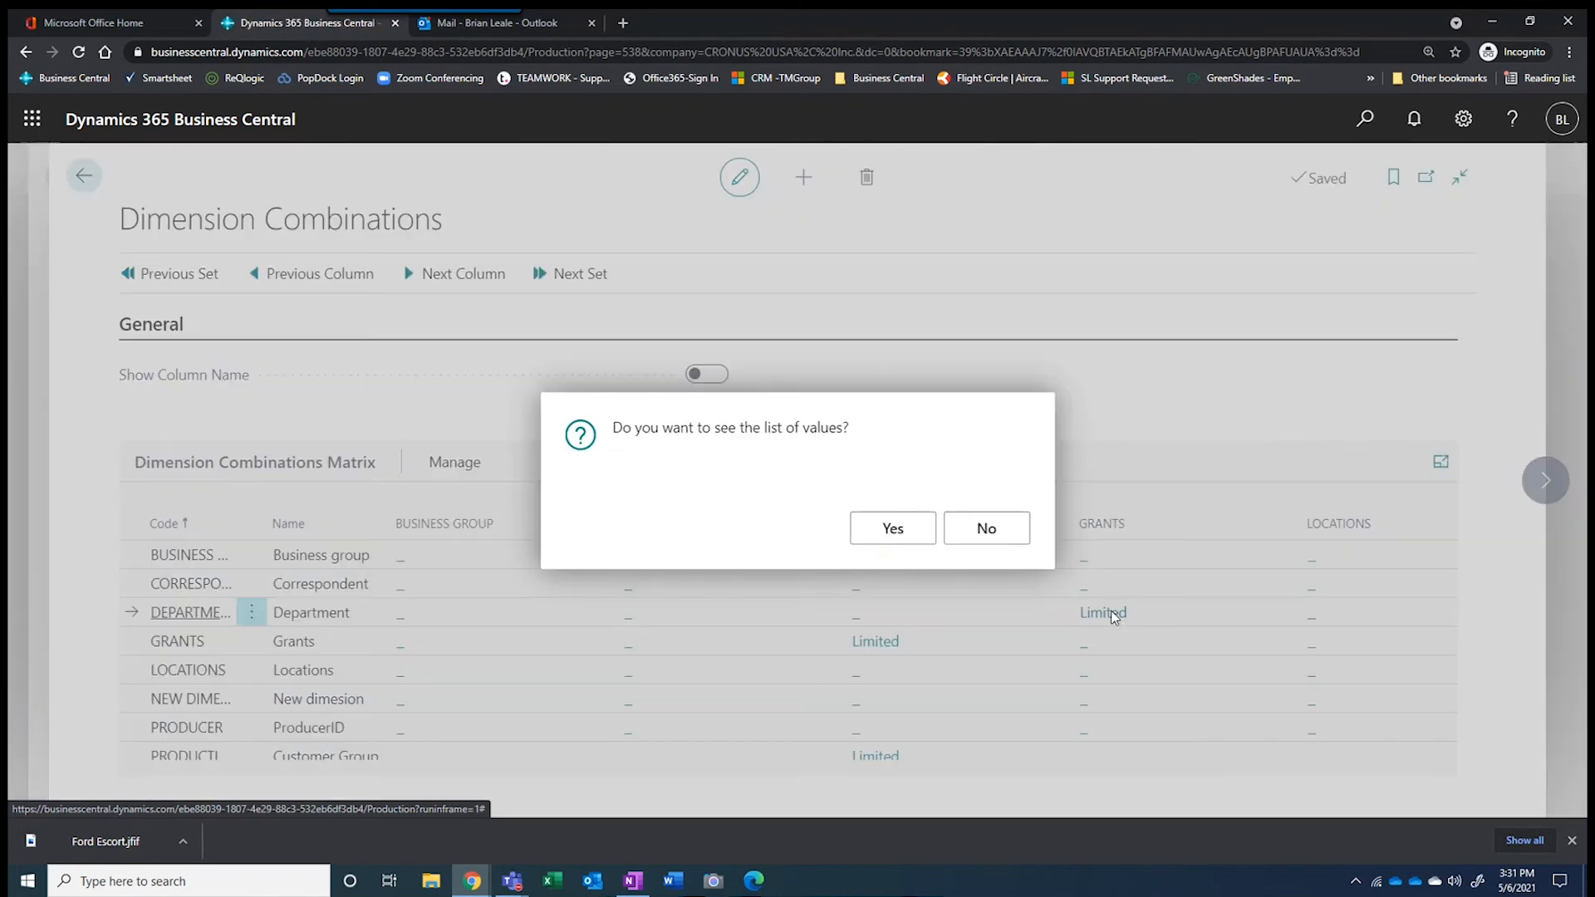
pyautogui.click(869, 528)
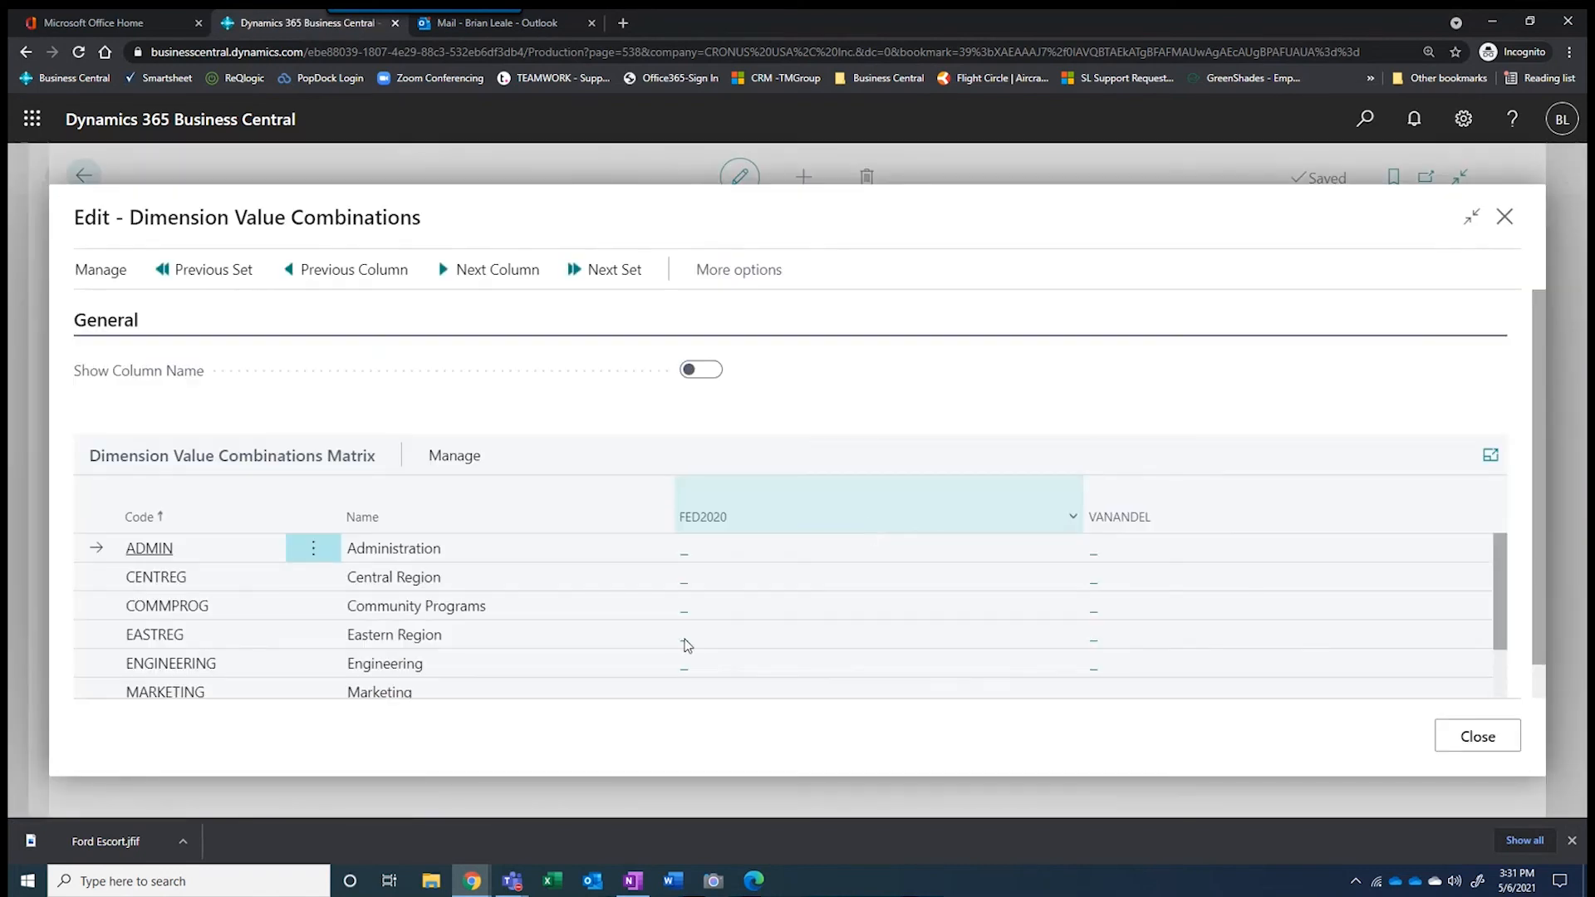
pyautogui.scroll(-5, 683, 641)
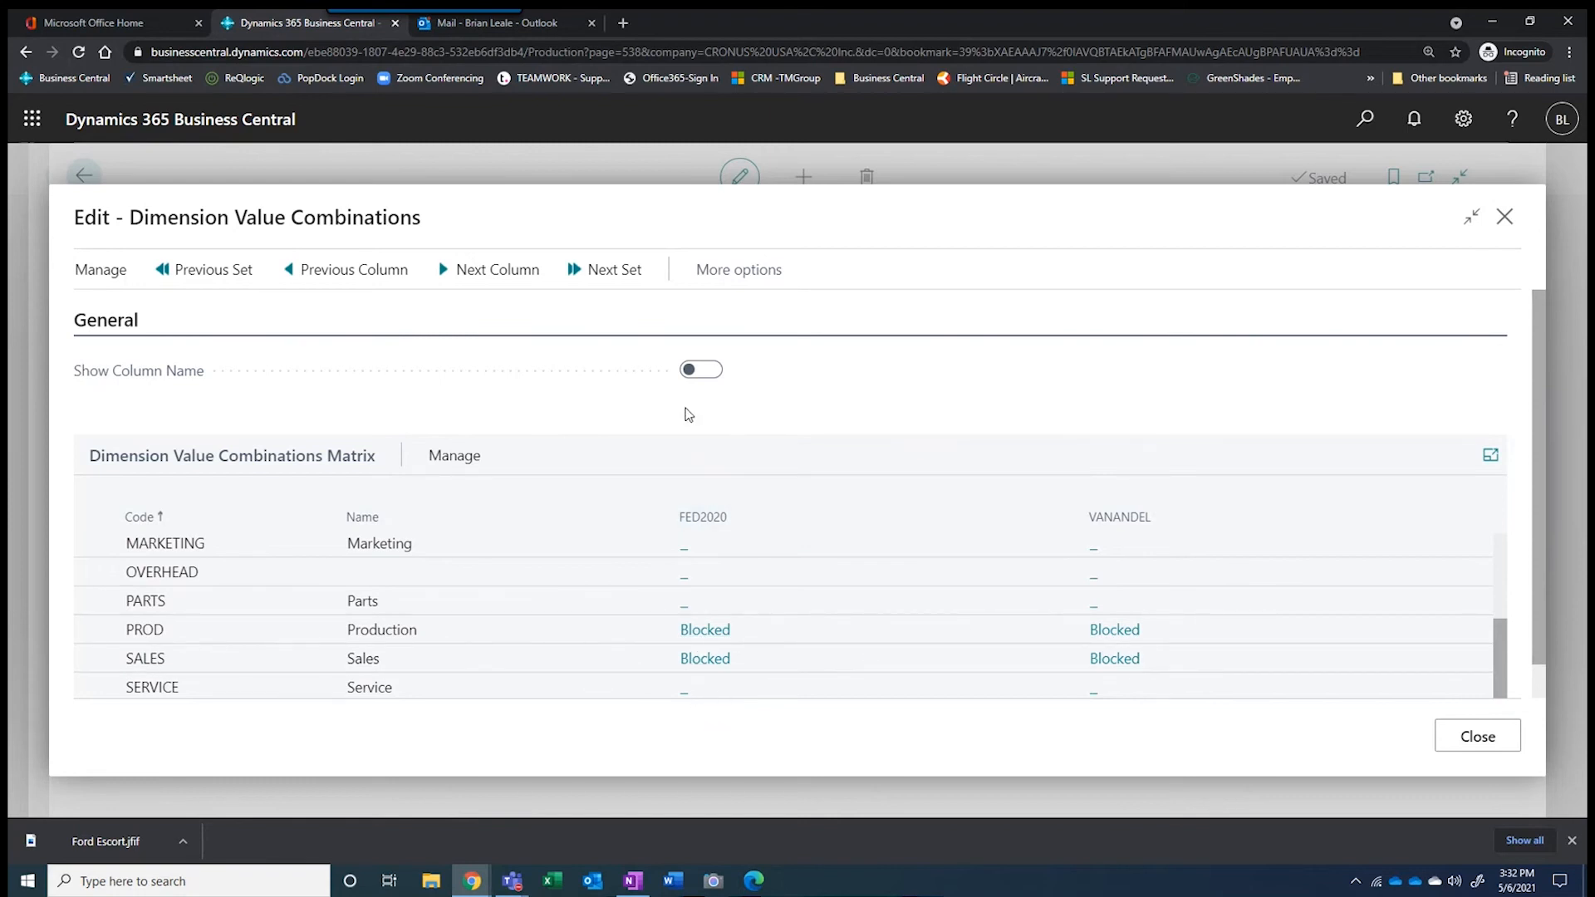
pyautogui.click(1466, 744)
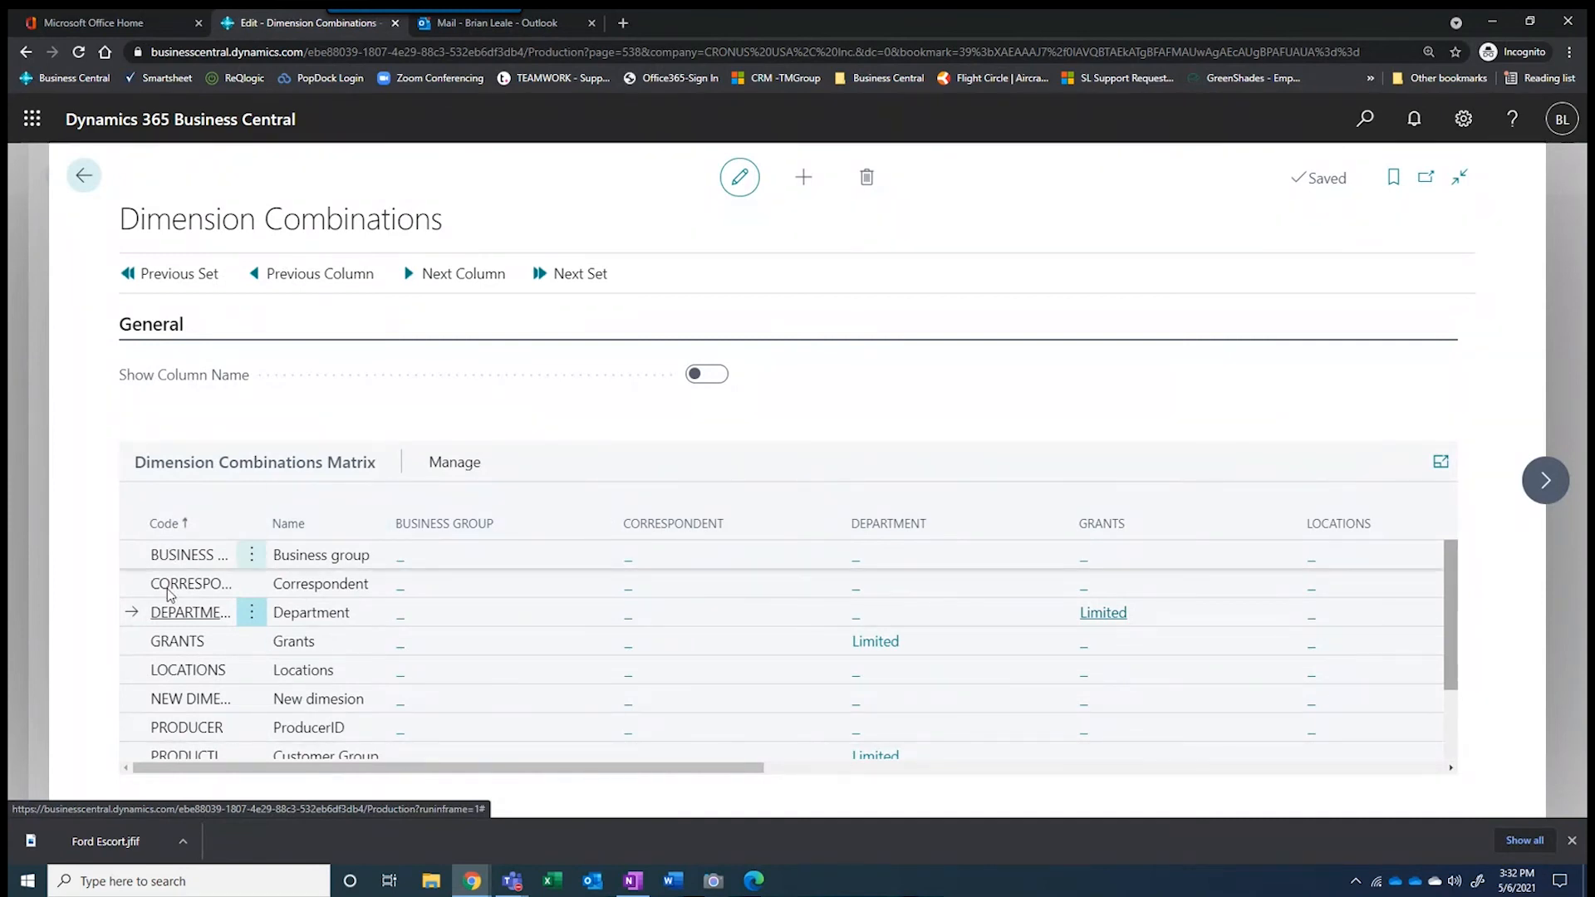
# Look through the remaining rows and columns of the Dimension Combinations matrix as far as ZONE, and leave the page
pyautogui.scroll(-3, 156, 648)
pyautogui.scroll(5, 203, 607)
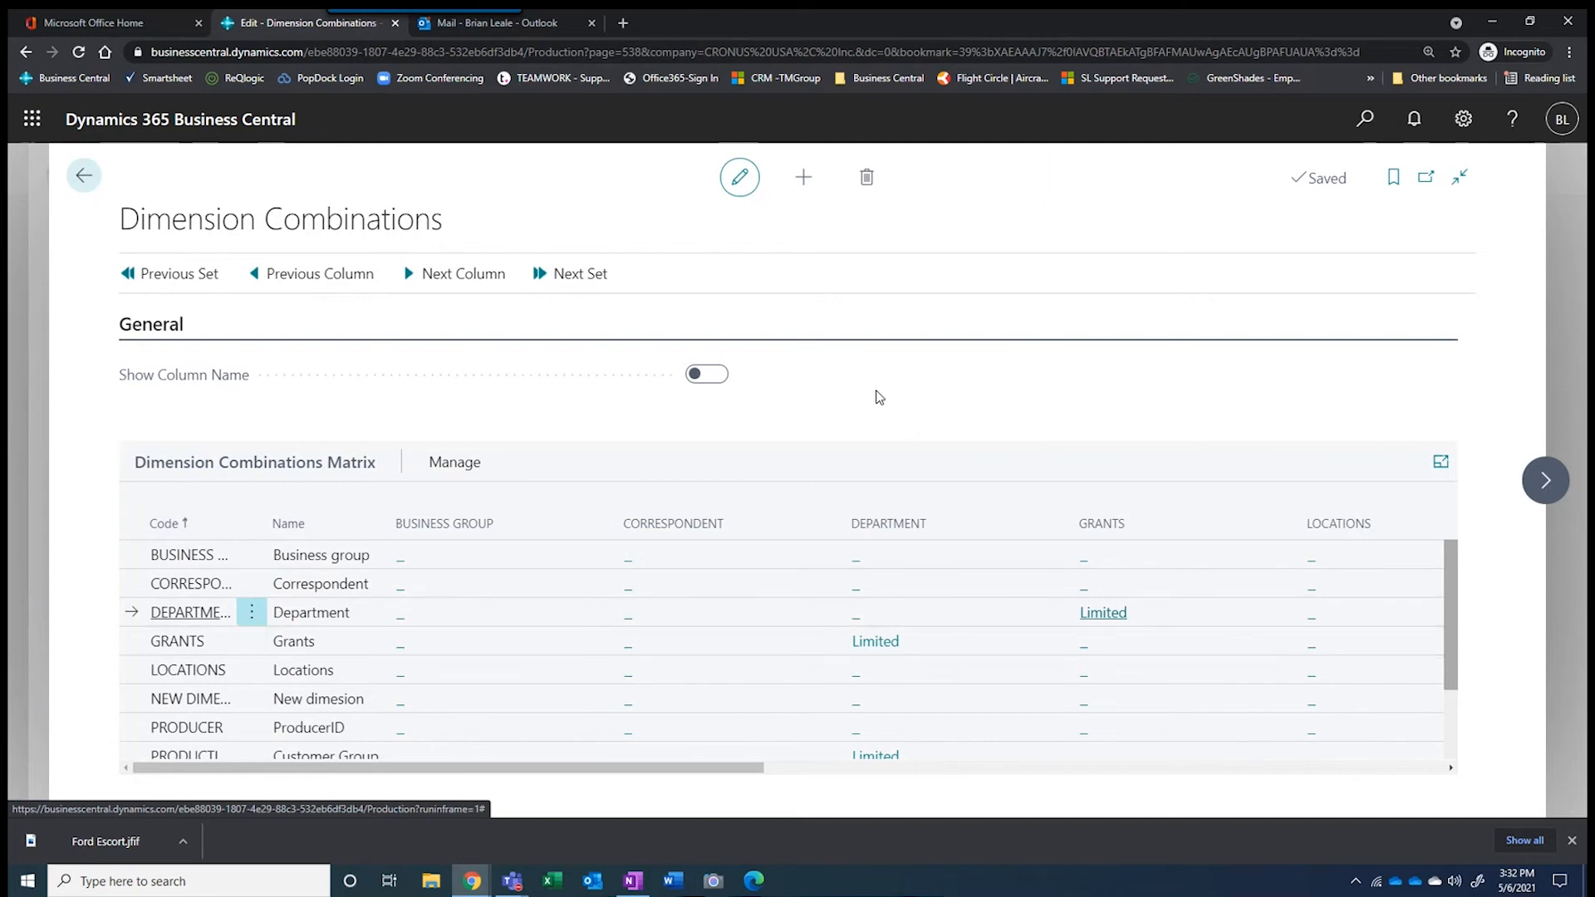
pyautogui.moveTo(735, 769); pyautogui.dragTo(1464, 739)
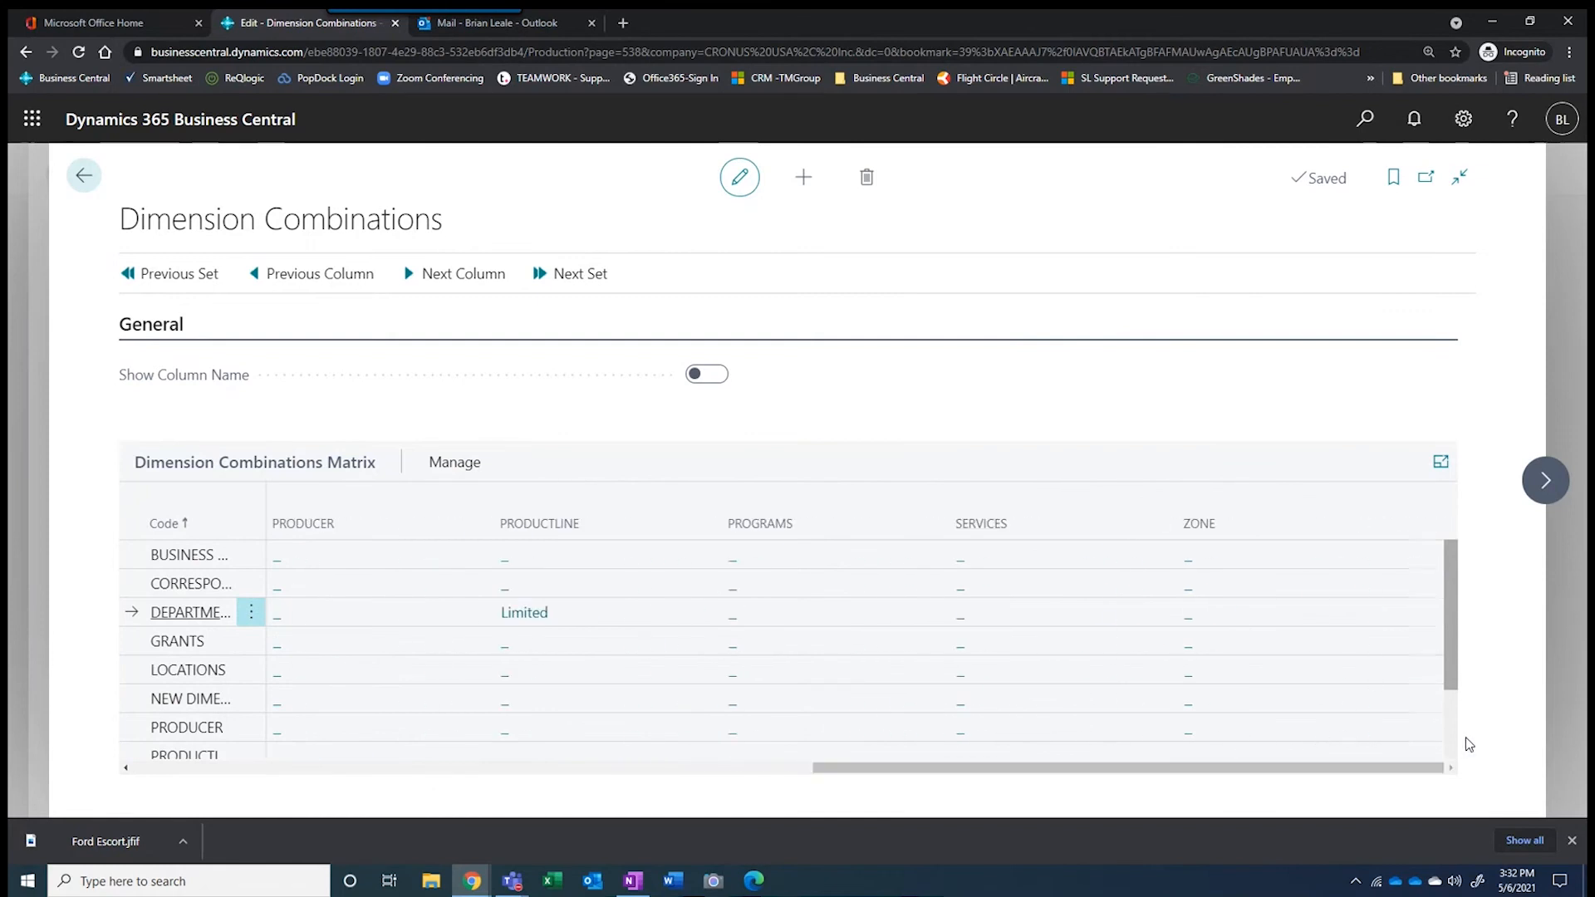
pyautogui.click(83, 176)
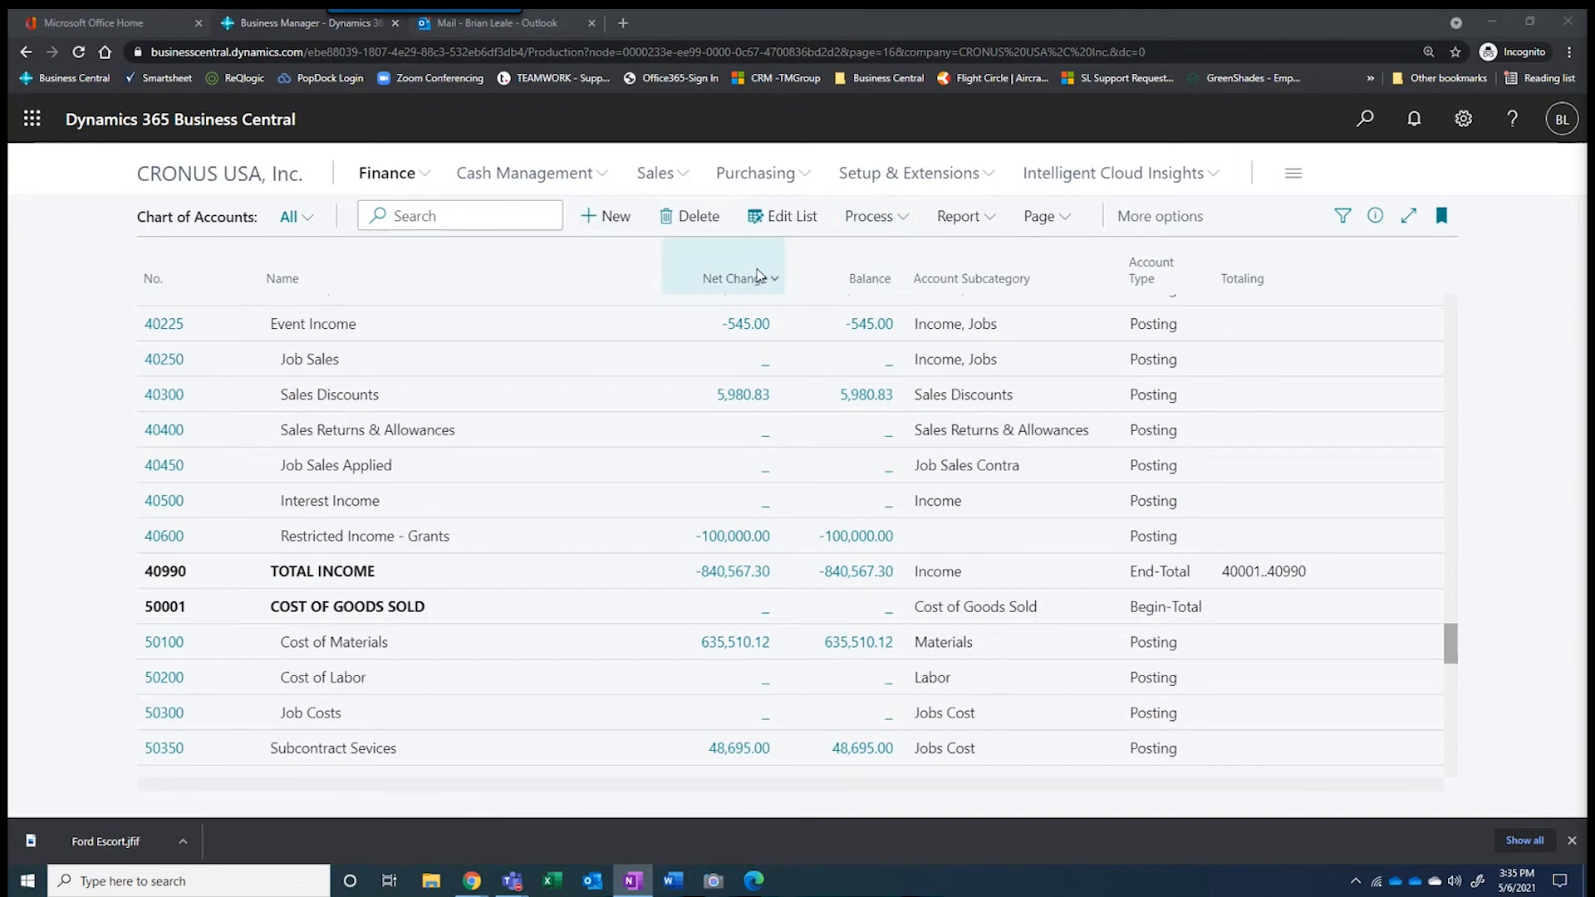
# Open the chart of accounts for editing in Excel, maximize the workbook window and enable editing
pyautogui.click(1051, 220)
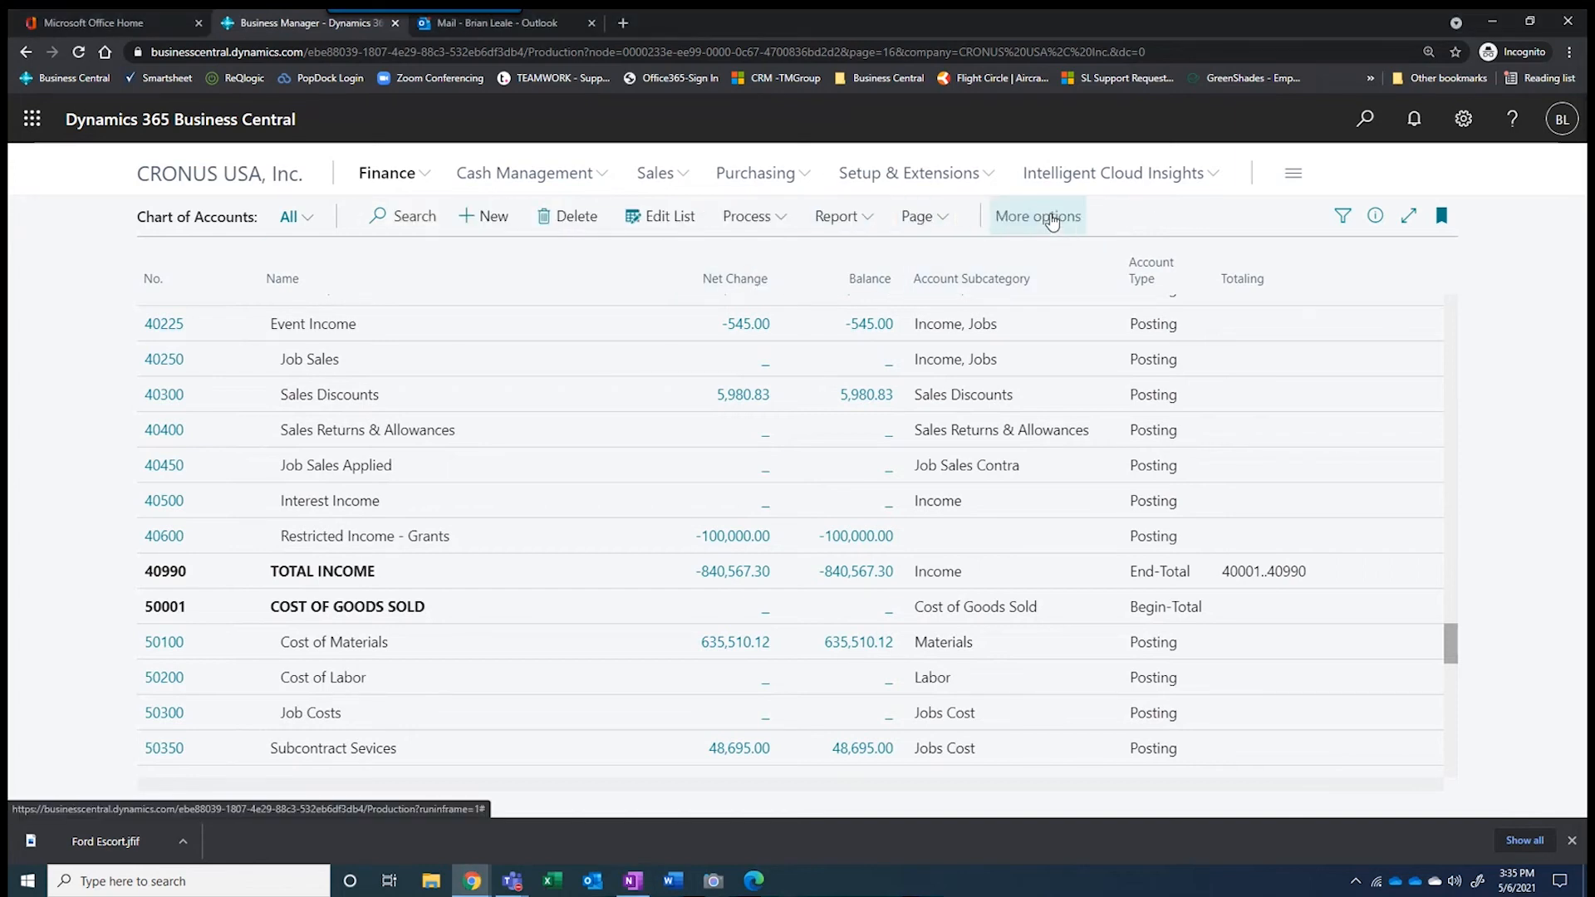
pyautogui.click(919, 216)
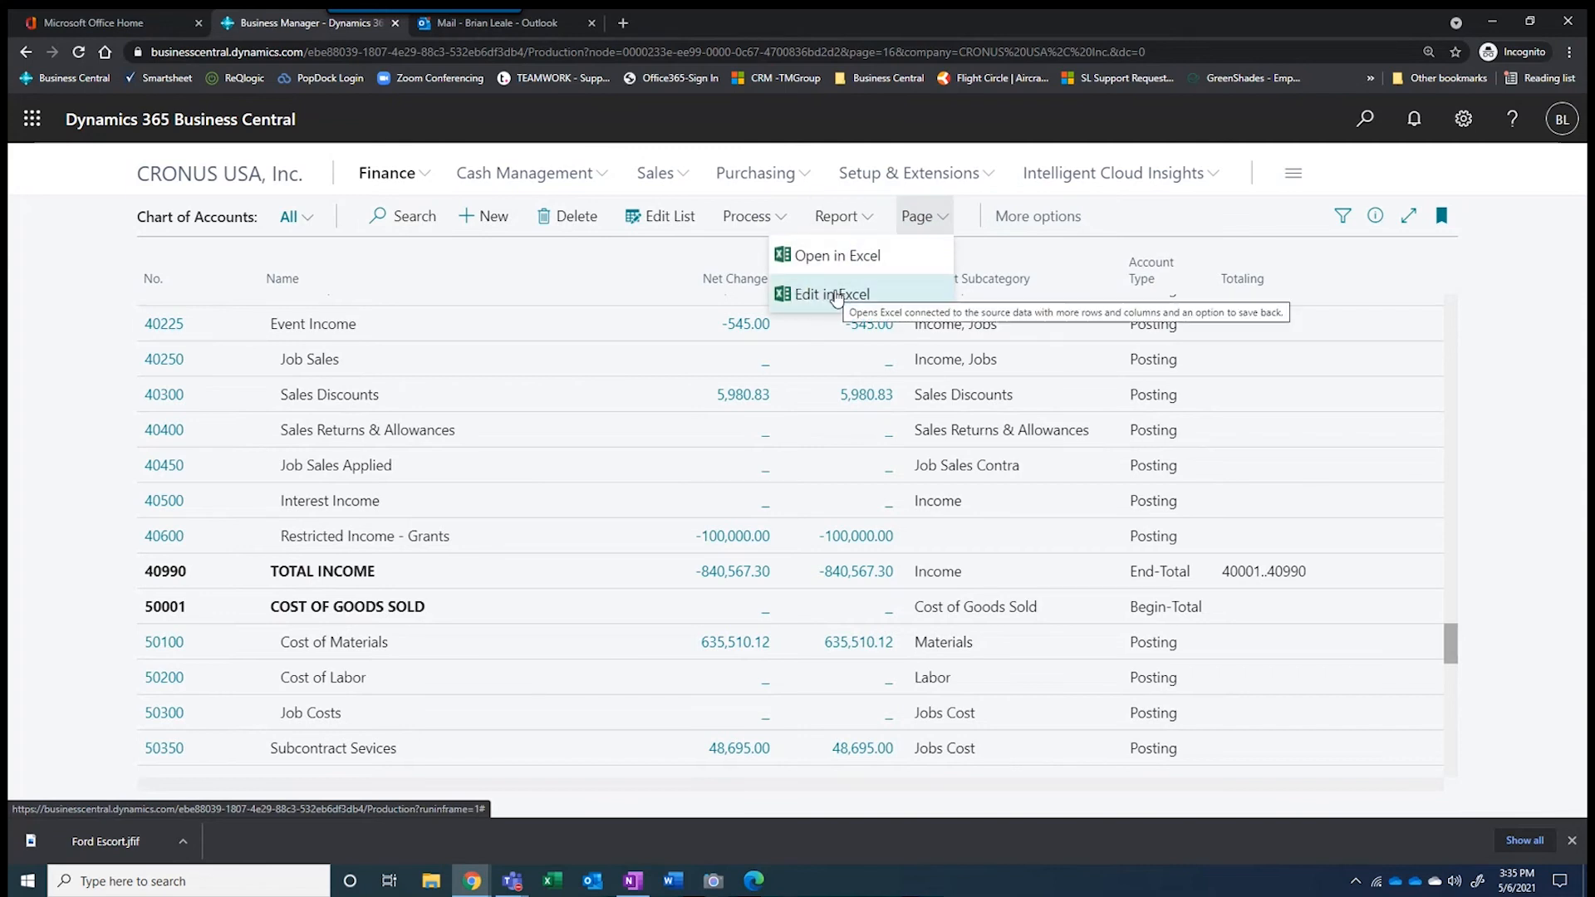
pyautogui.click(805, 293)
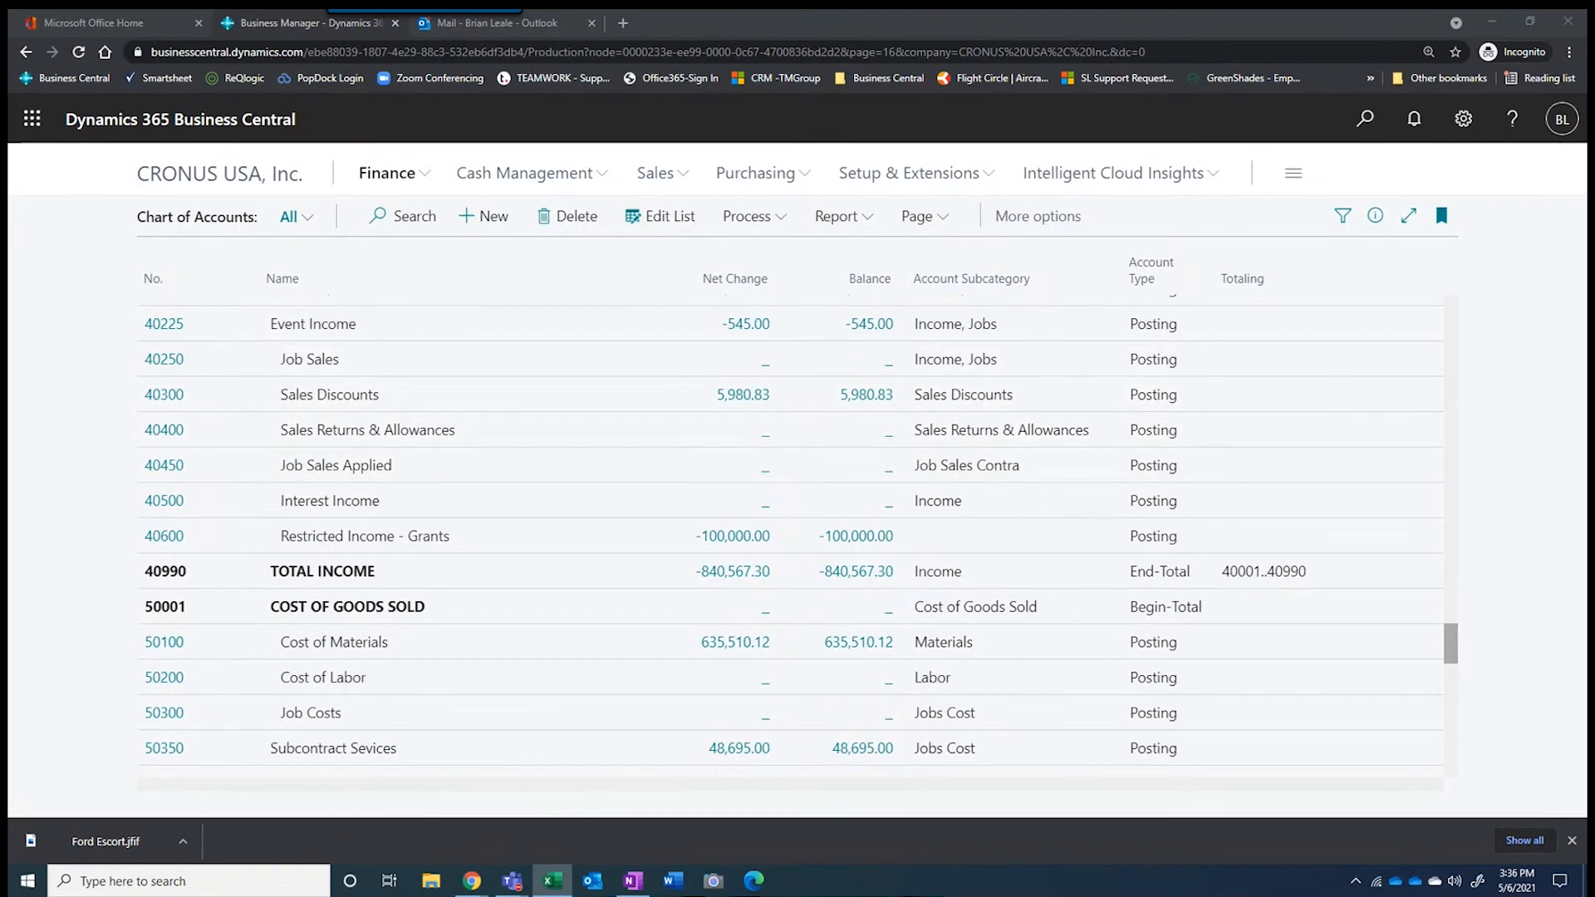
pyautogui.moveTo(1586, 146); pyautogui.dragTo(685, 118)
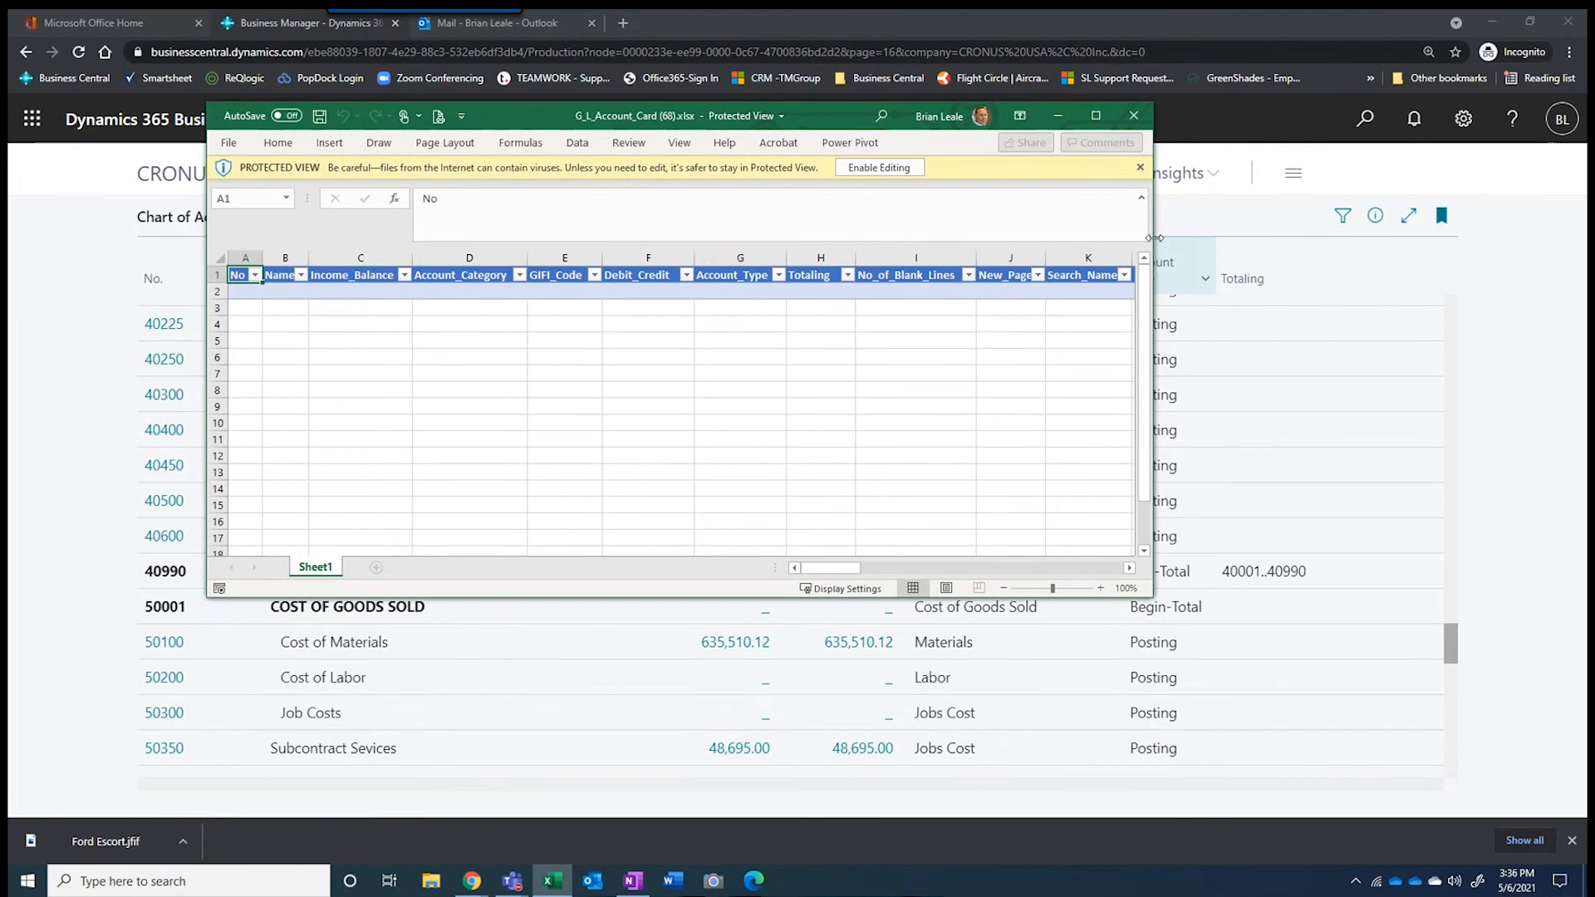
pyautogui.click(1094, 116)
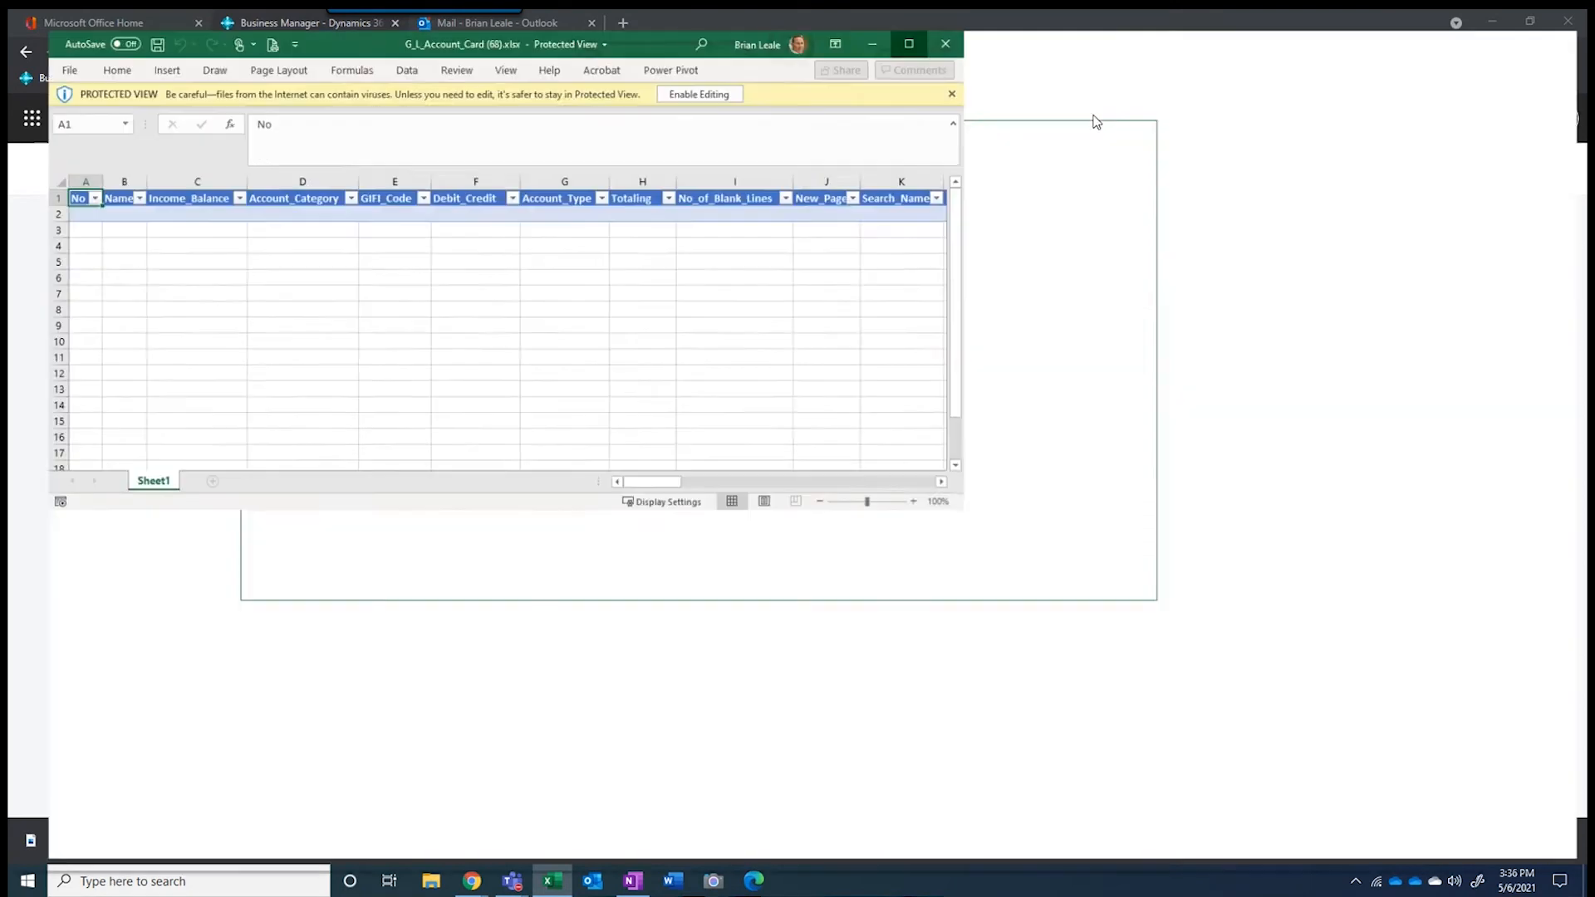
pyautogui.click(686, 75)
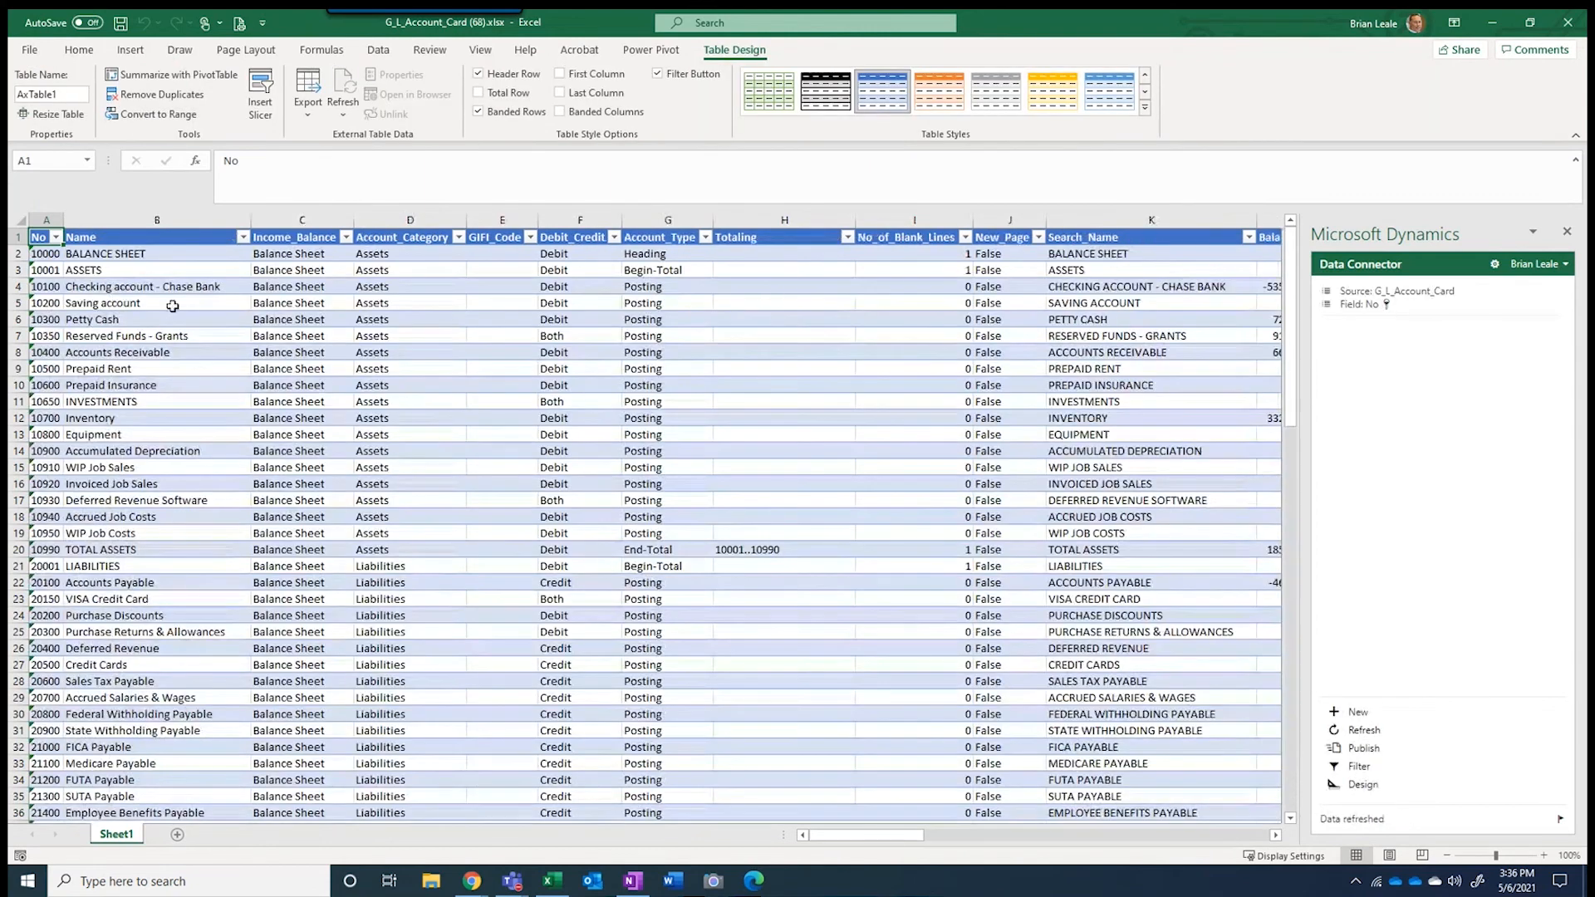
# Rename account 10100 as "Checking account - Bank of America" in the Name column
pyautogui.click(121, 259)
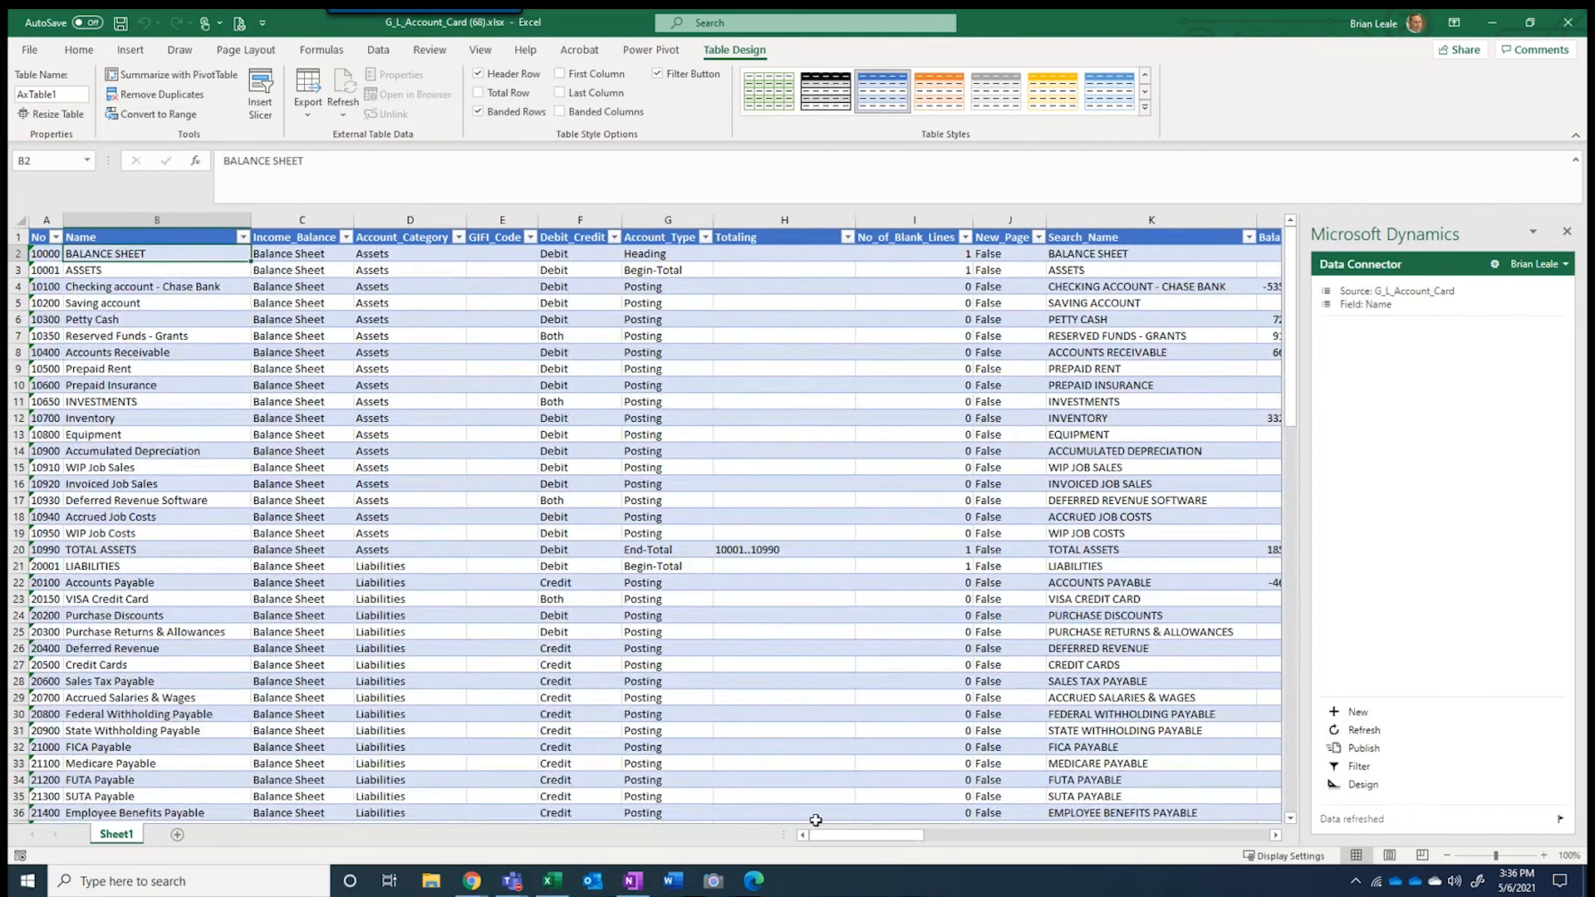
pyautogui.moveTo(820, 835); pyautogui.dragTo(810, 889)
pyautogui.click(203, 285)
pyautogui.moveTo(321, 161); pyautogui.dragTo(386, 185)
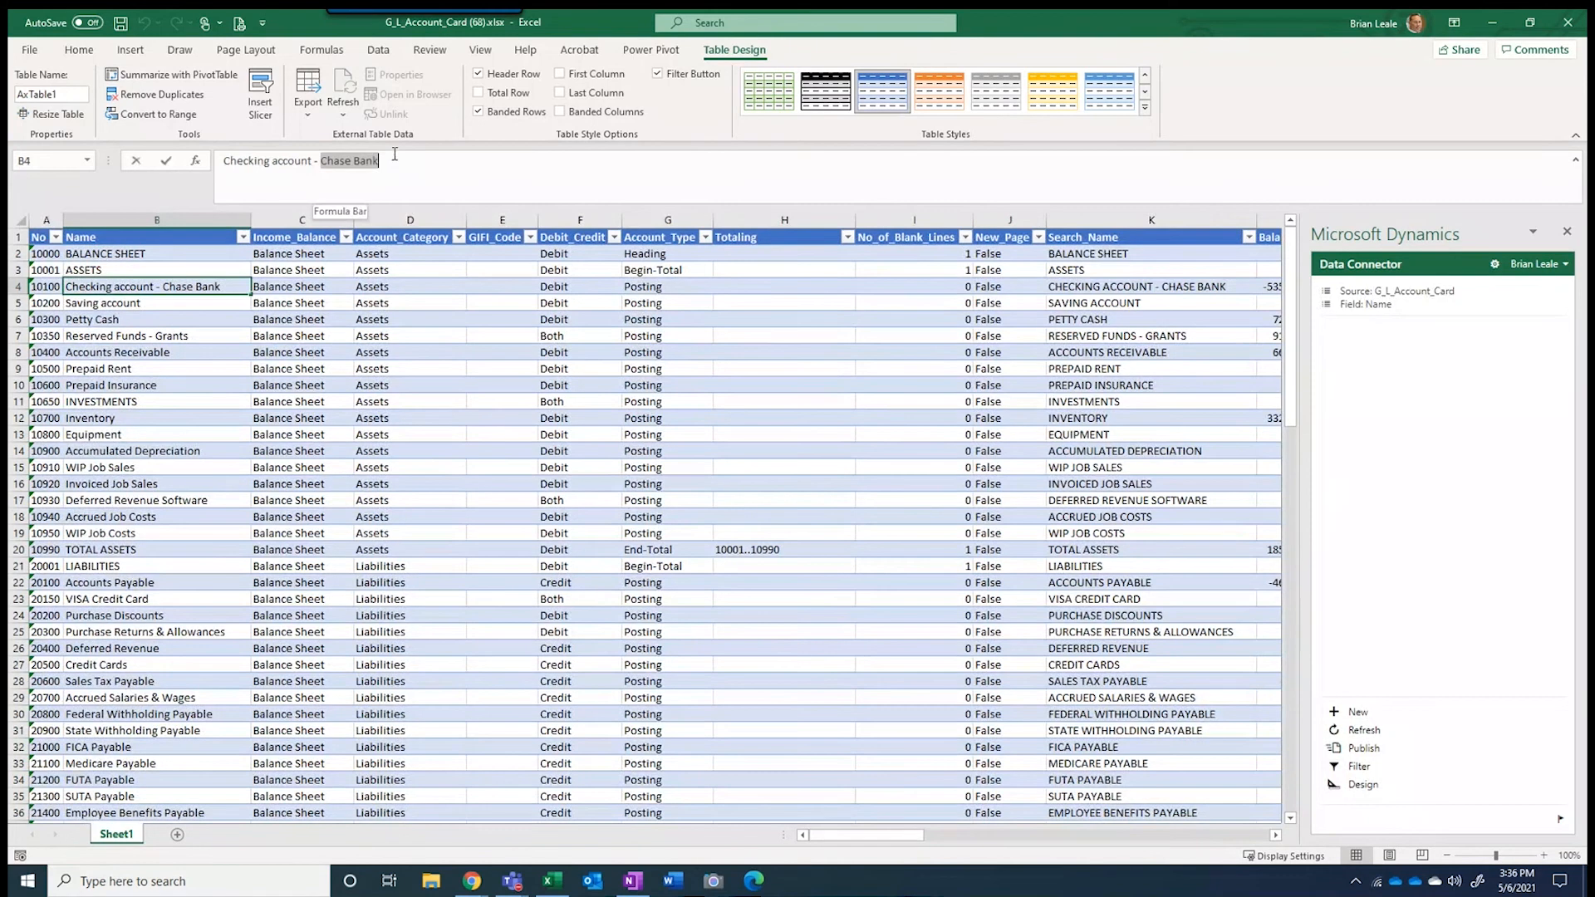
pyautogui.write('Bank ')
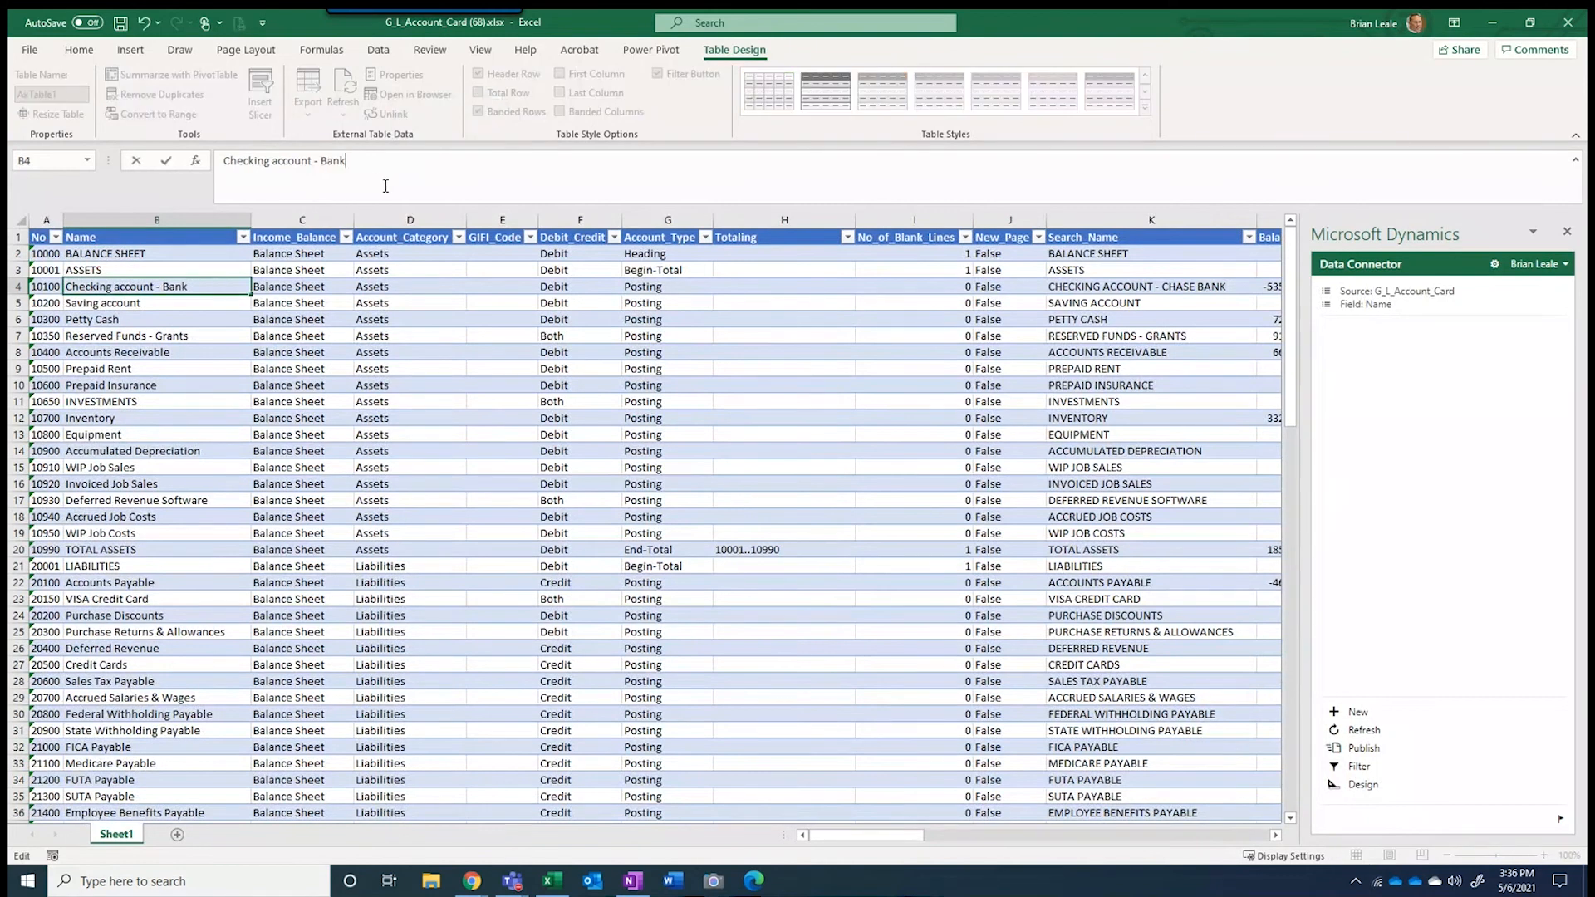
pyautogui.write('of America')
pyautogui.press('Tab')
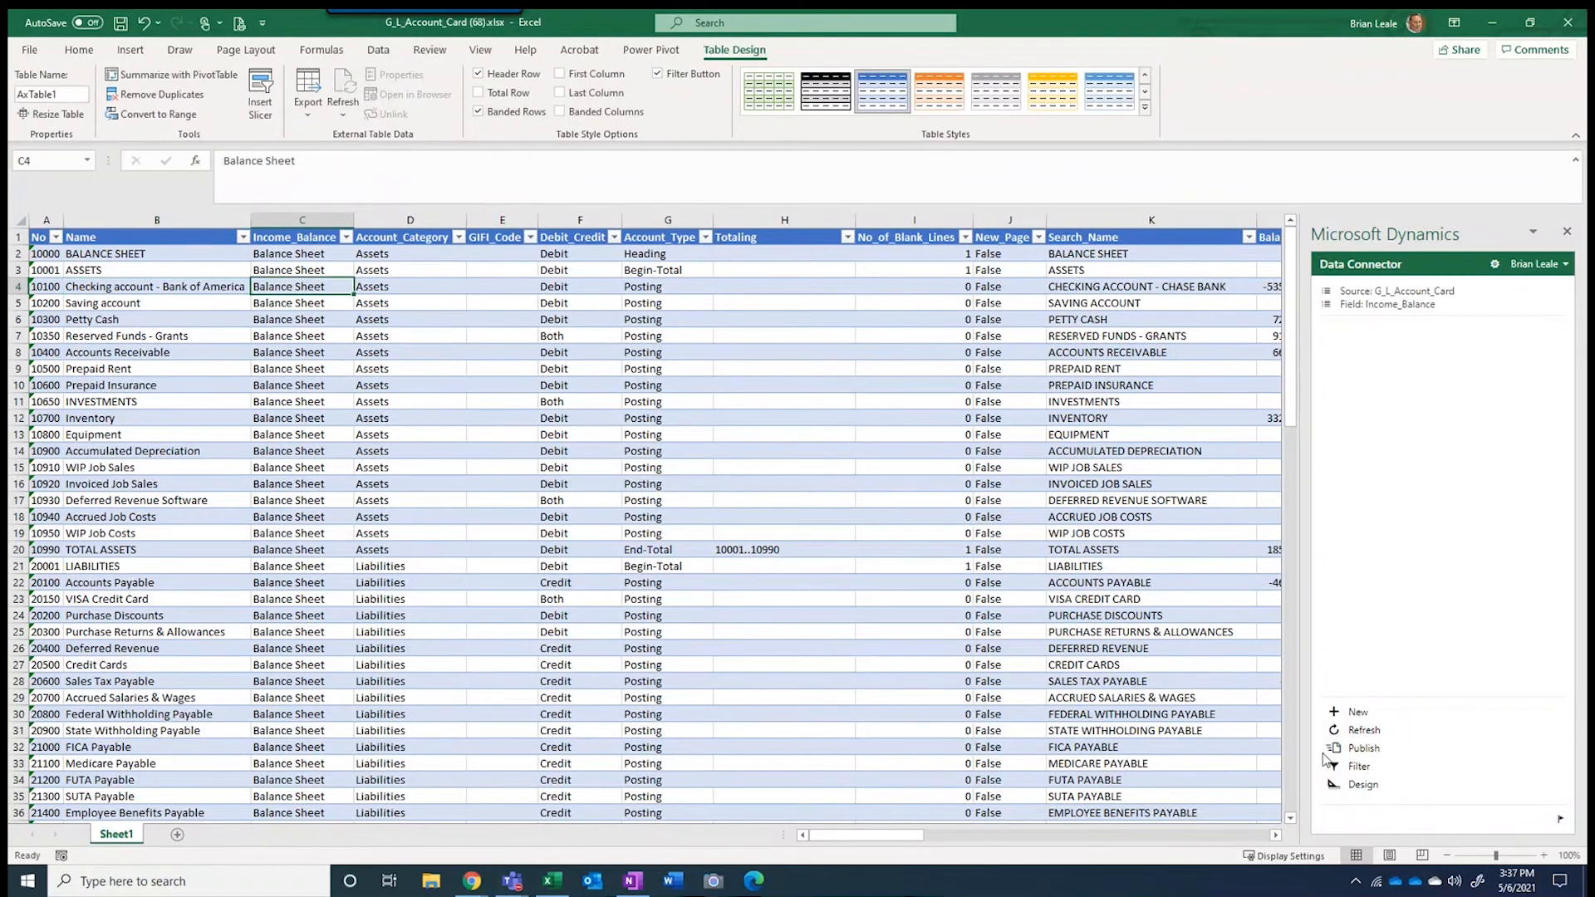
# Publish the account name change to Business Central and close the workbook without saving it
pyautogui.click(1371, 750)
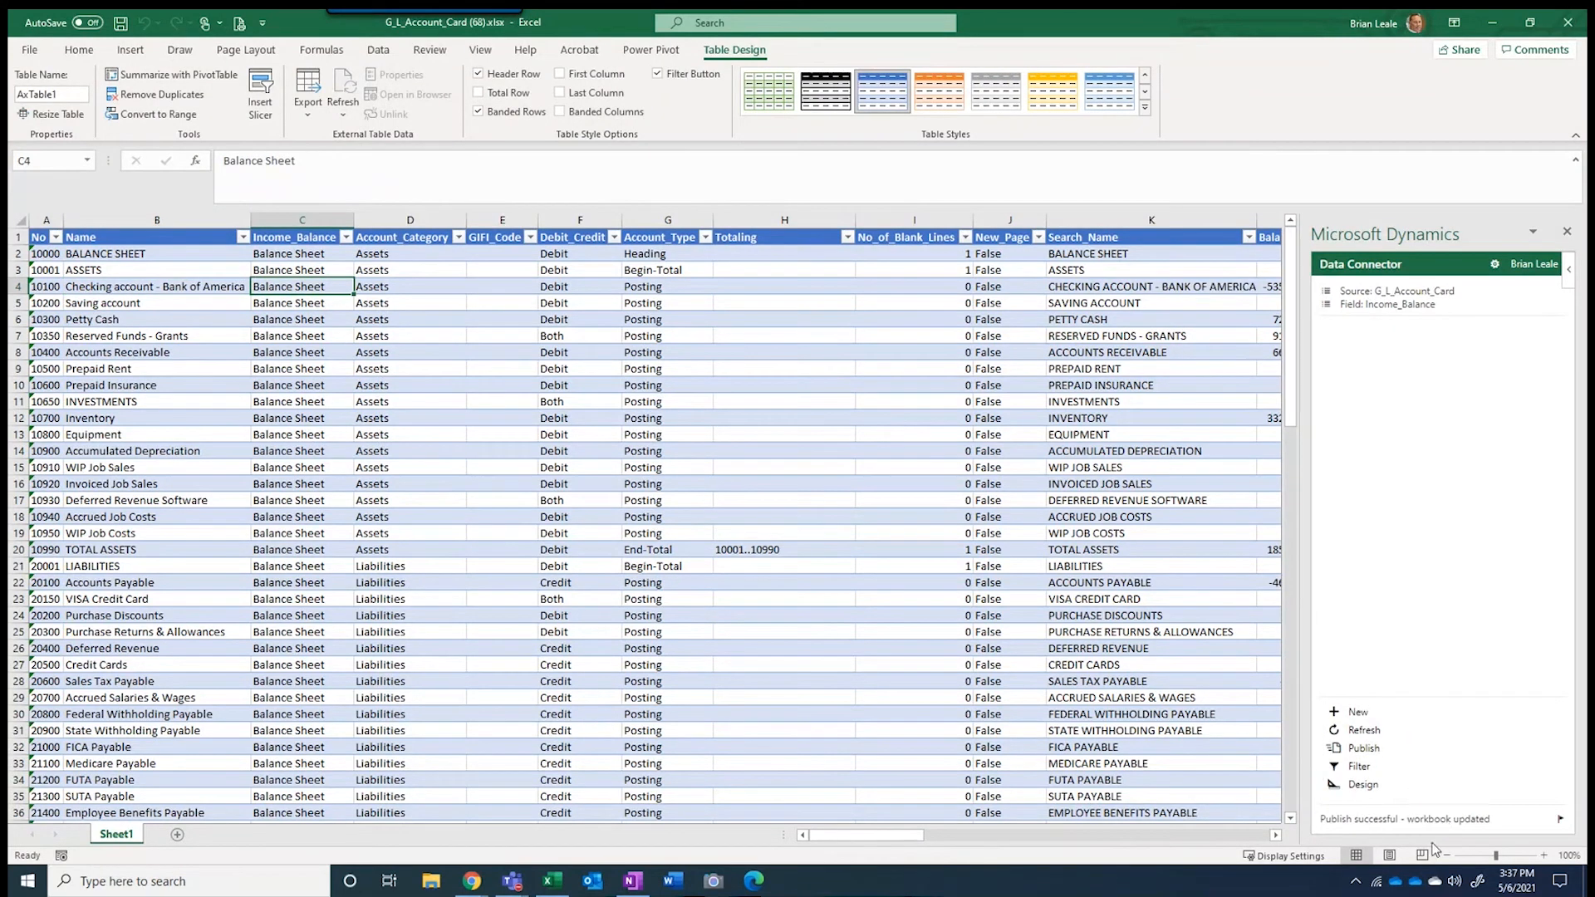
pyautogui.click(1567, 23)
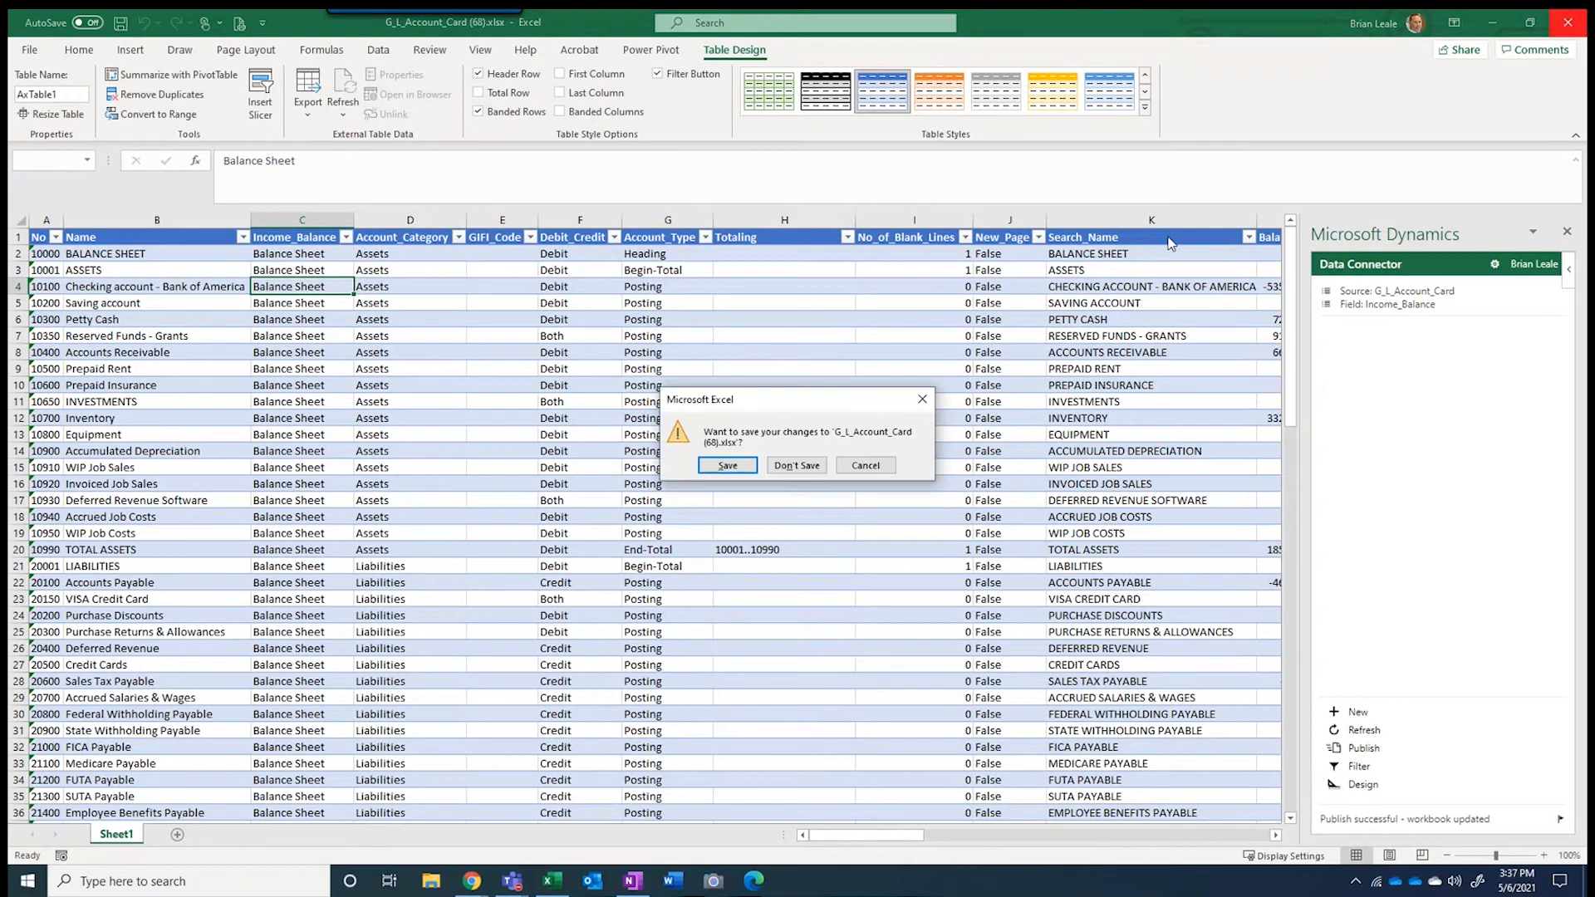
pyautogui.click(804, 465)
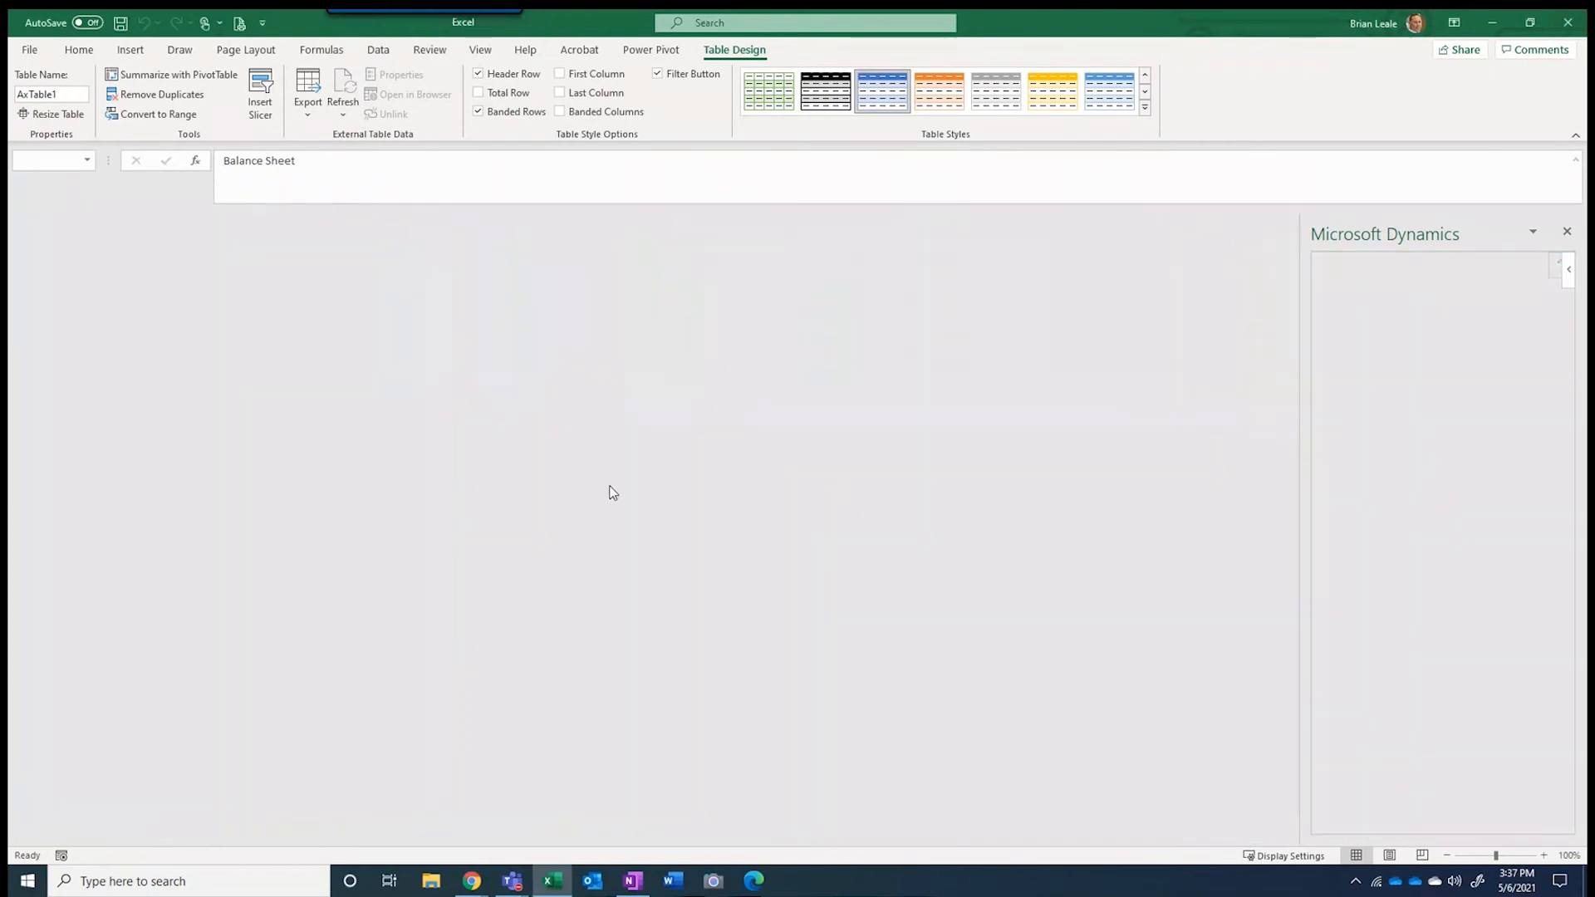
# Check the renamed account 10100 at the start of the chart of accounts and look at the Finance pages available
pyautogui.scroll(5, 481, 357)
pyautogui.scroll(10, 481, 364)
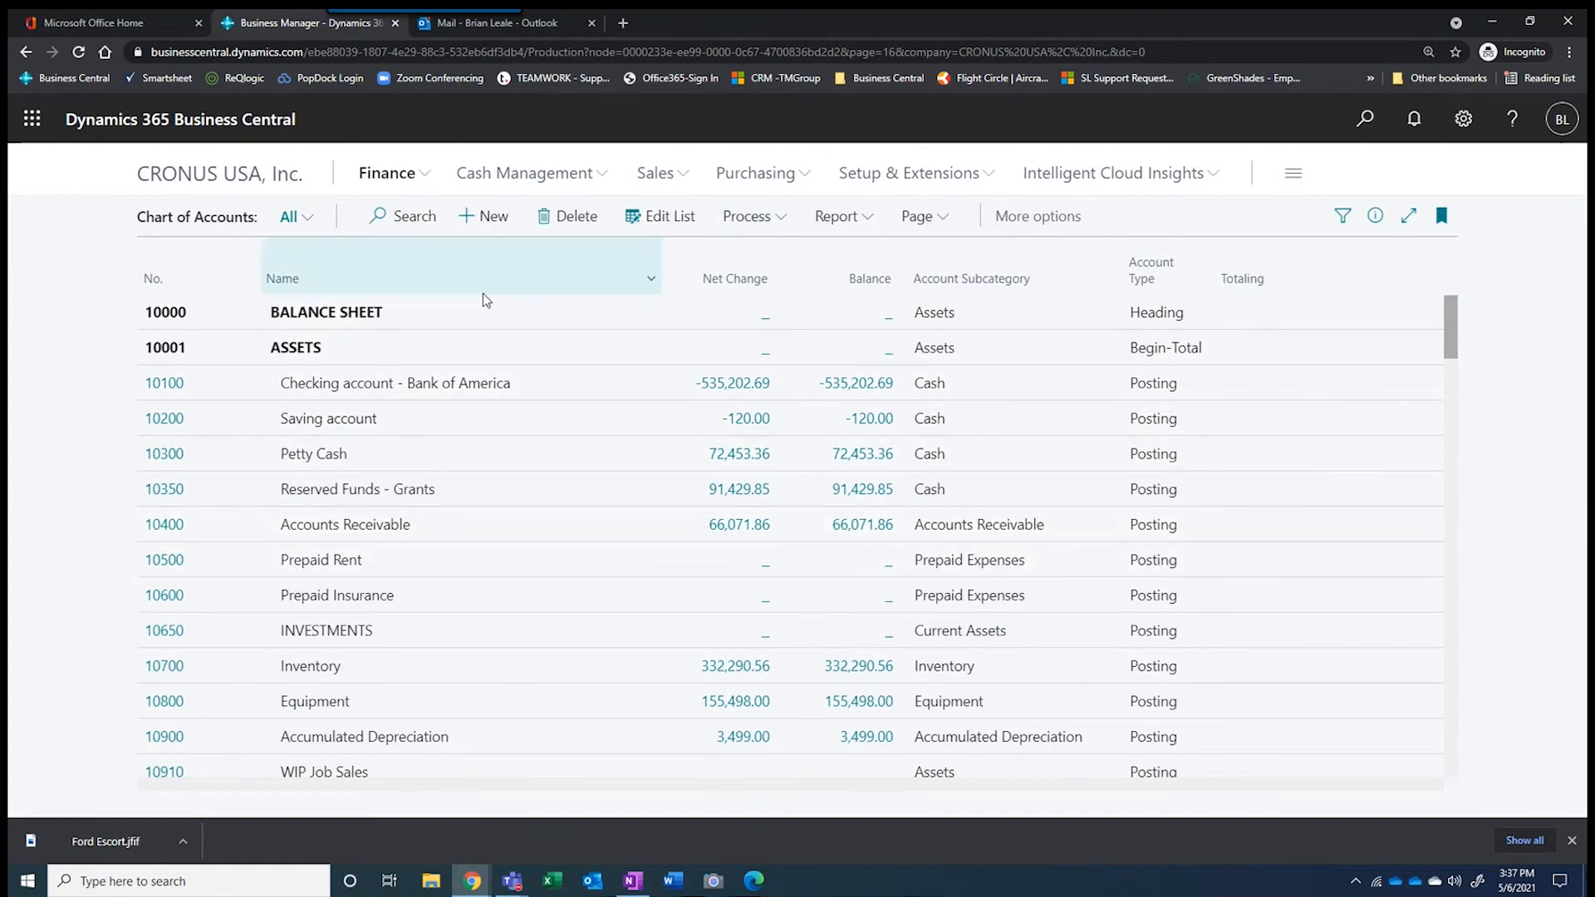
pyautogui.click(400, 177)
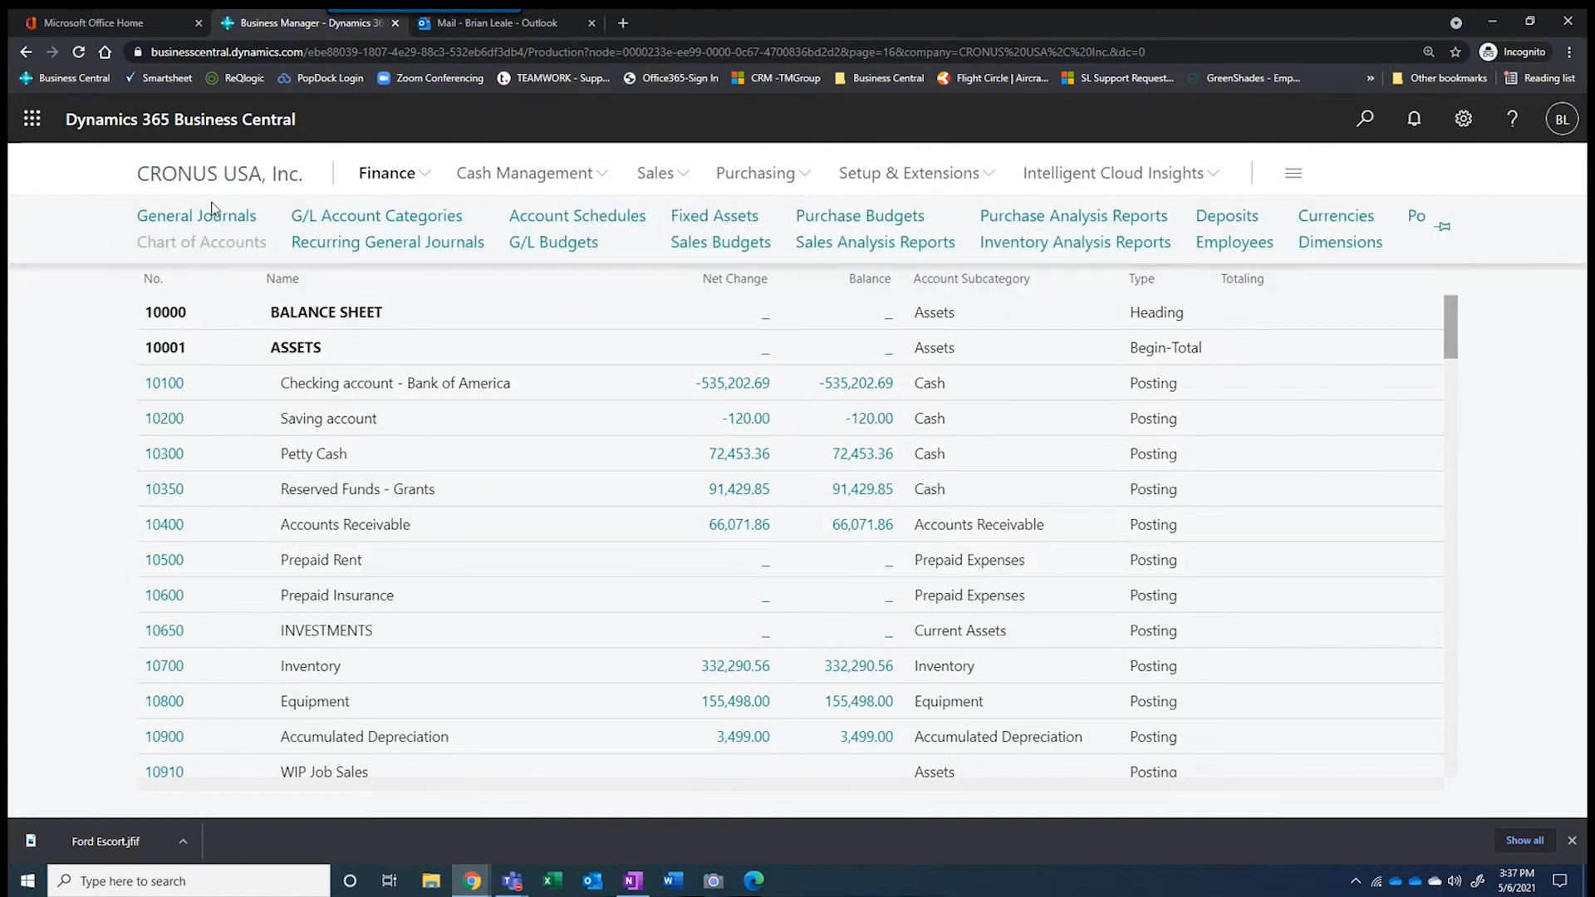
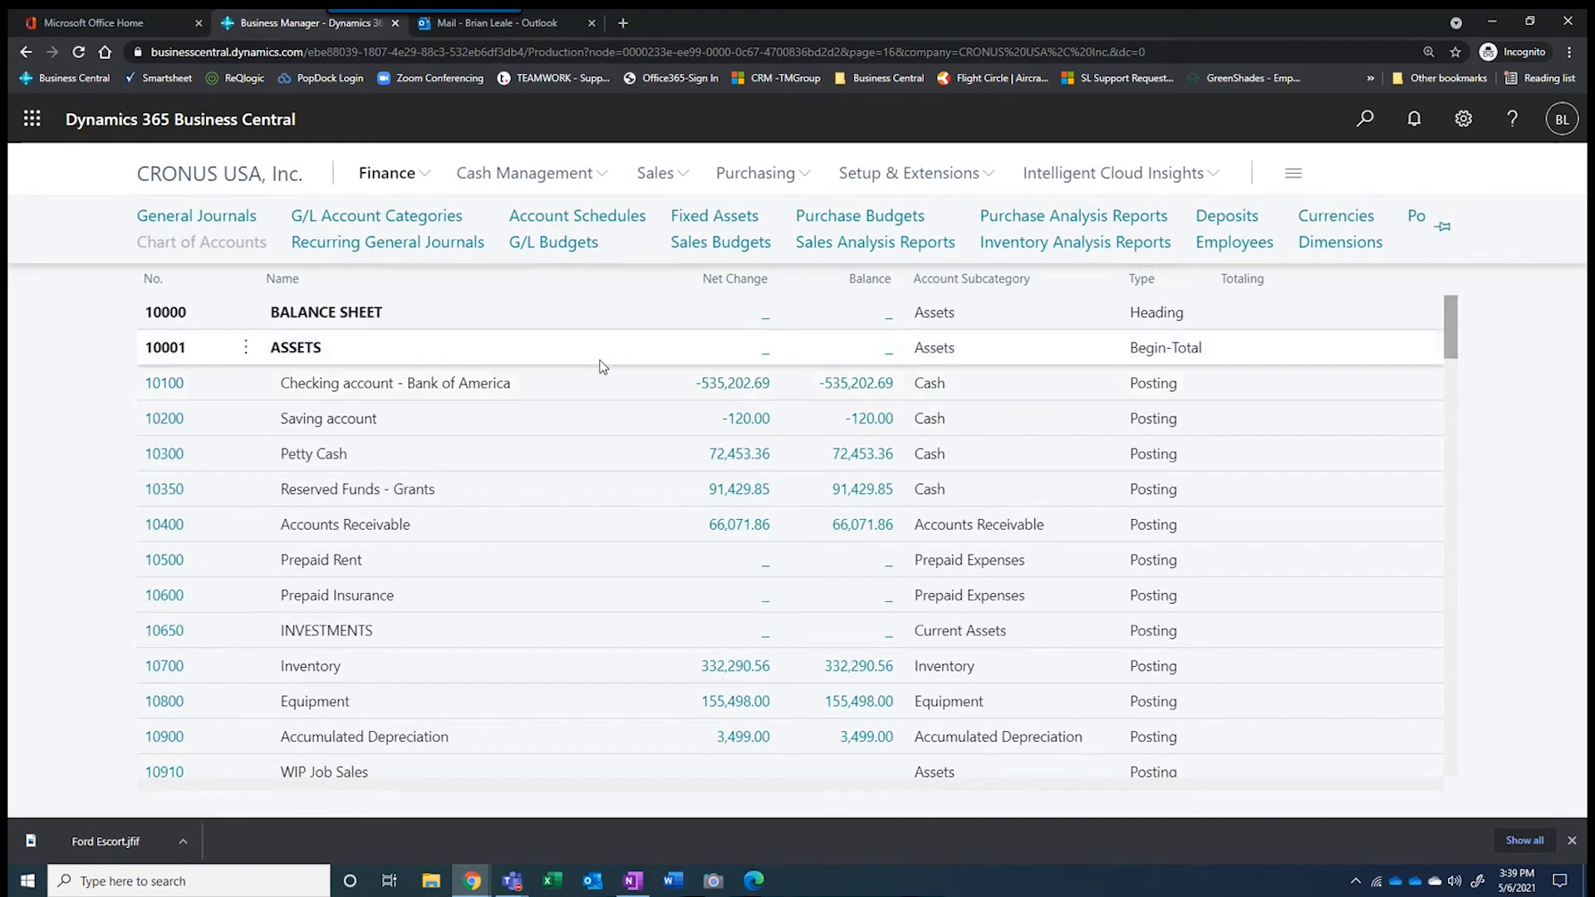
# Switch to Outlook and start a new email addressed to the suggested contact
pyautogui.click(473, 20)
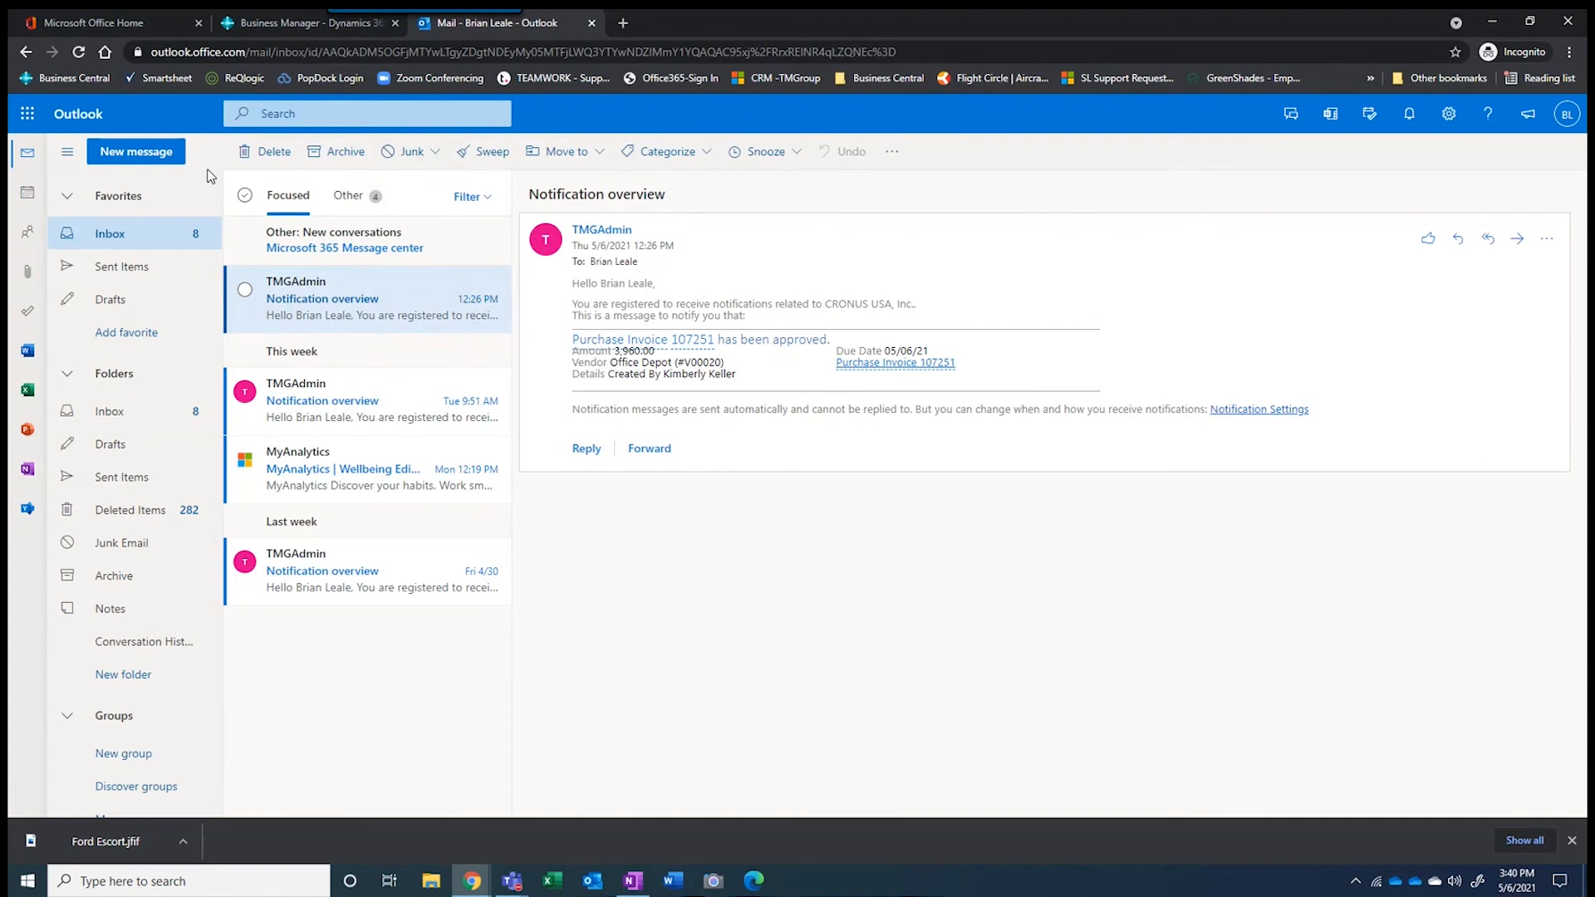
pyautogui.click(131, 156)
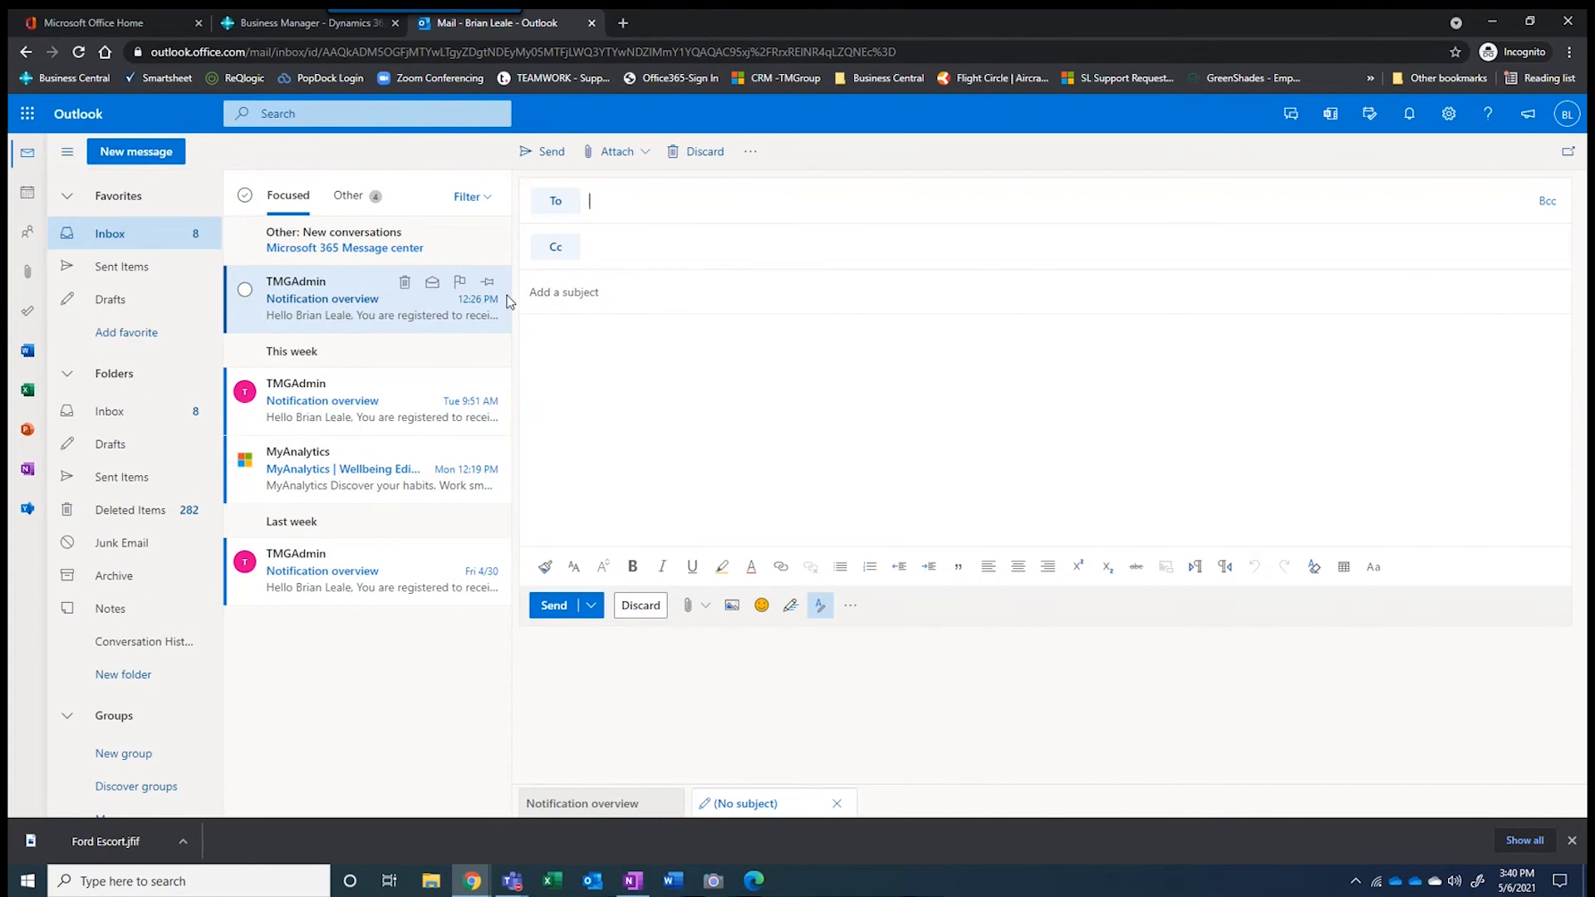
pyautogui.write('bri')
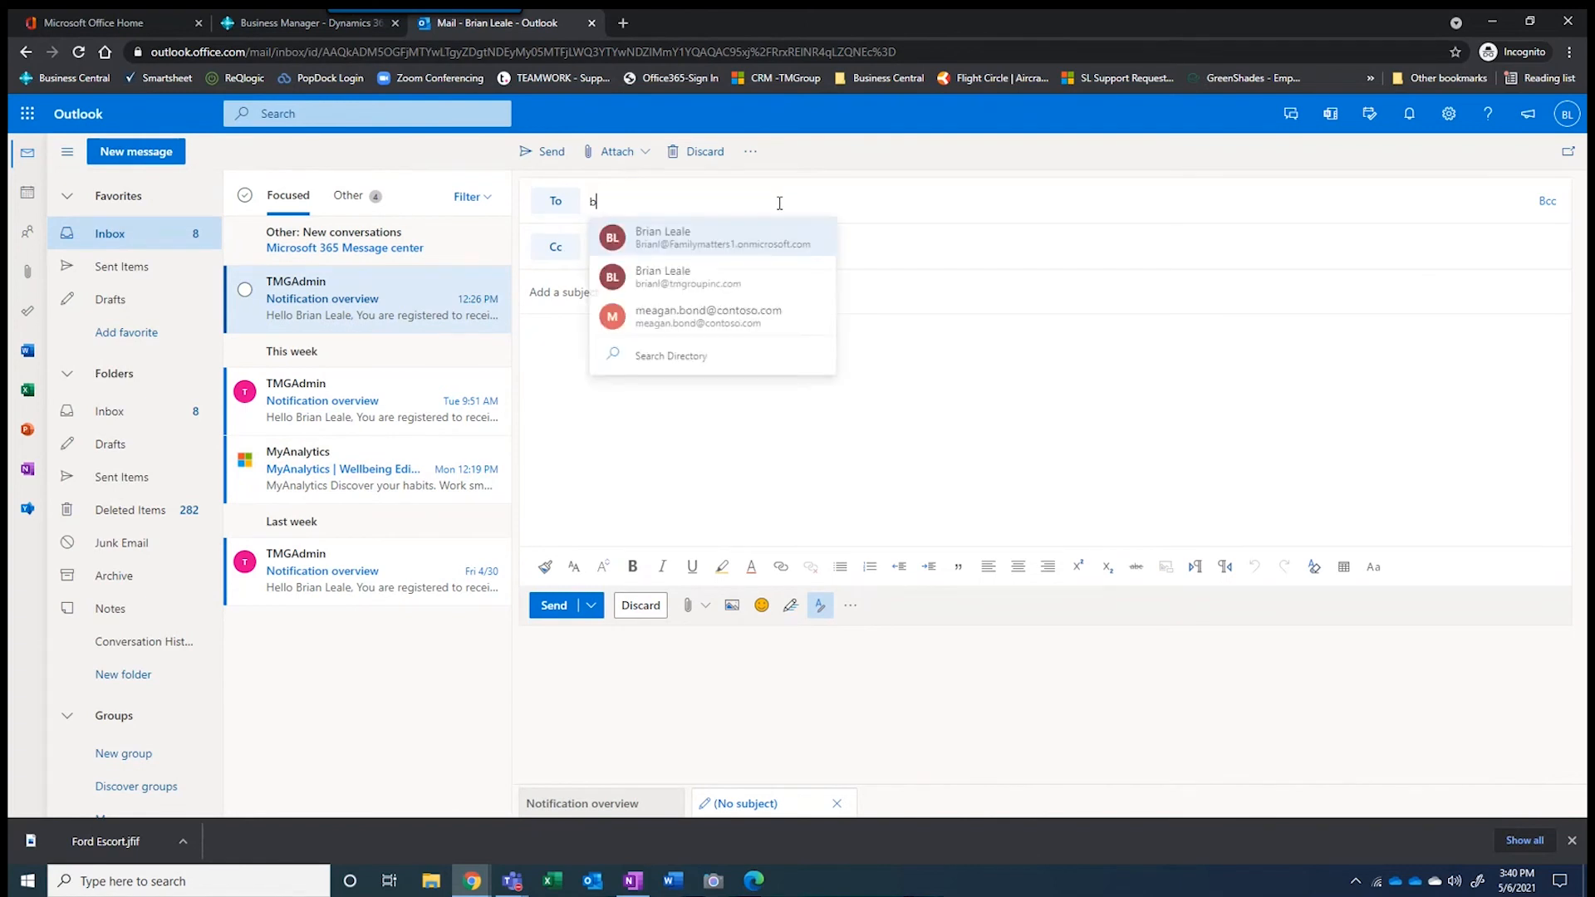
pyautogui.click(661, 282)
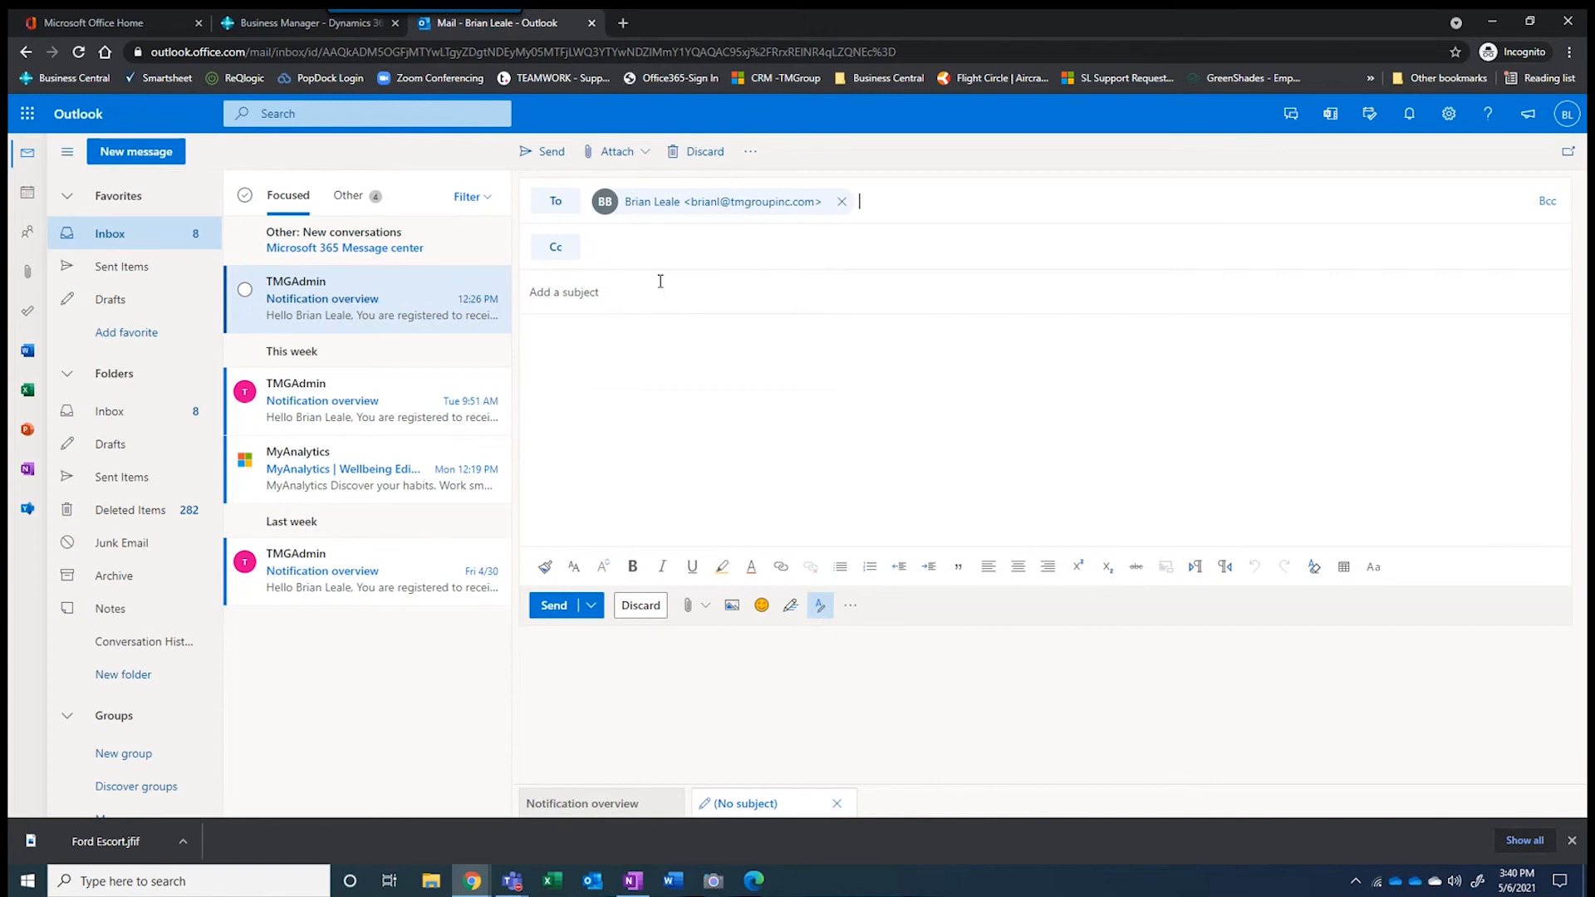
# Try to create a Business Central purchase order for the recipient from the email draft, and close the add-in pane
pyautogui.click(849, 605)
pyautogui.moveTo(924, 427)
pyautogui.moveTo(1060, 491)
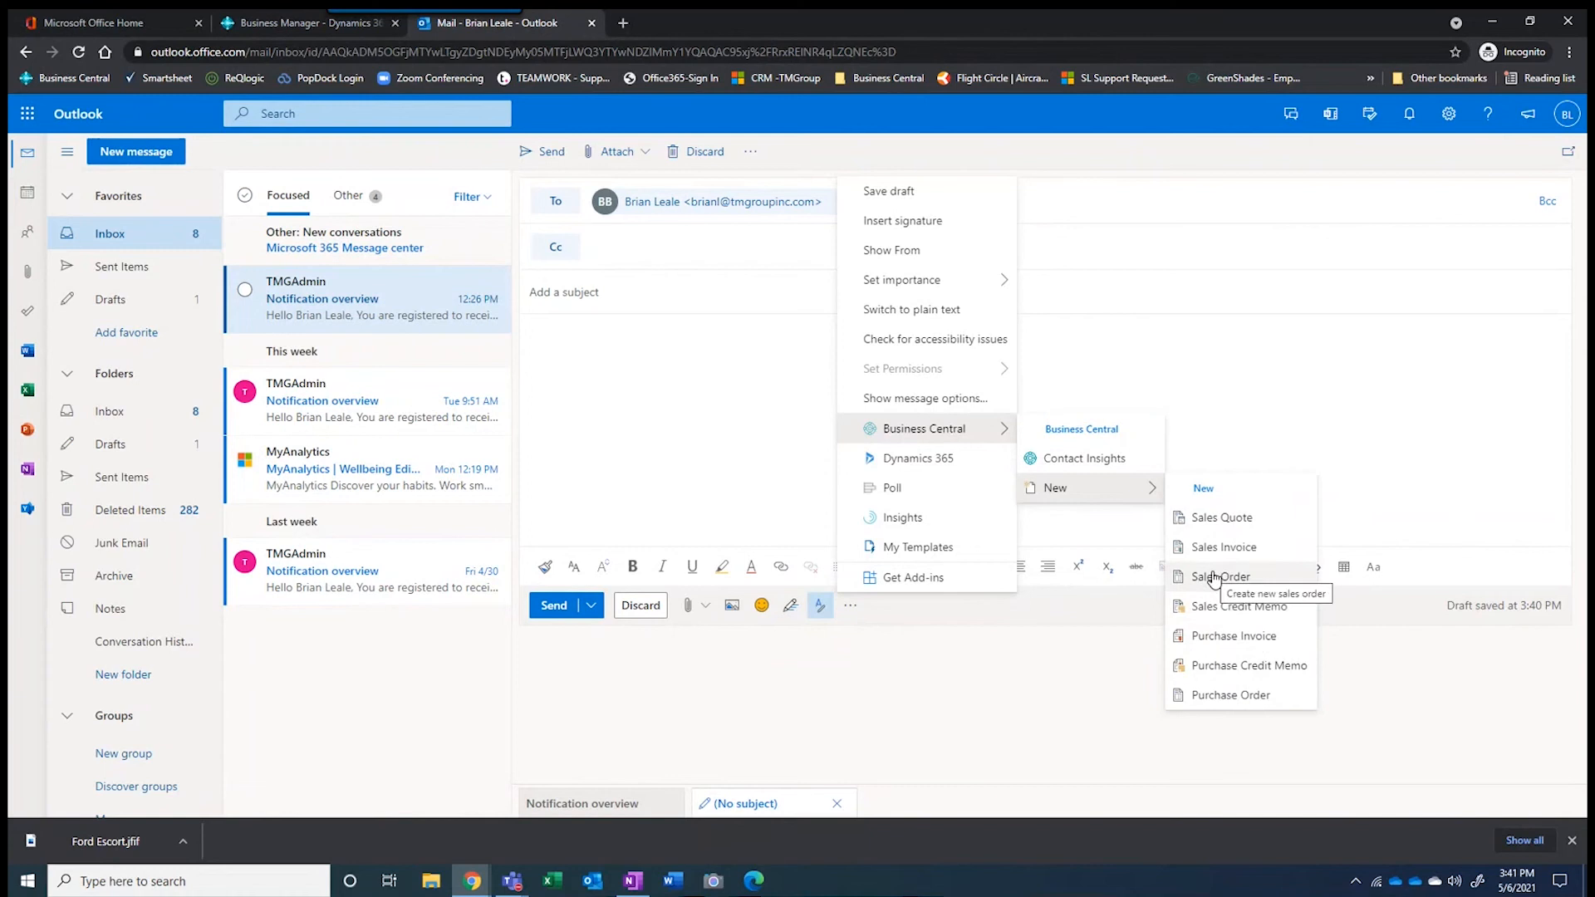
pyautogui.click(1226, 694)
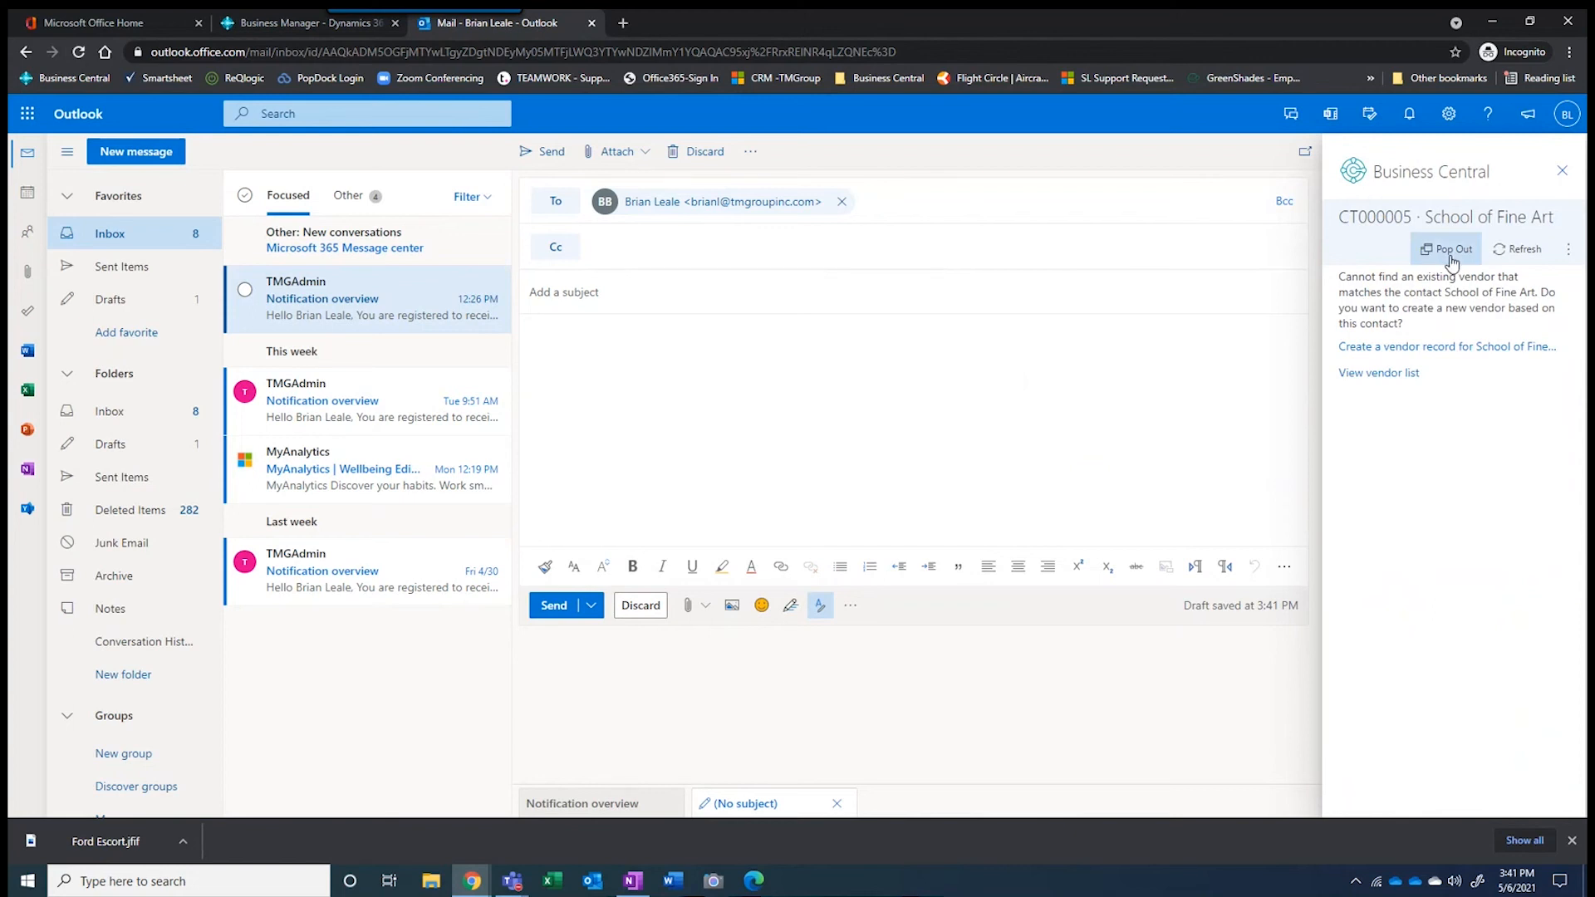
pyautogui.click(1563, 172)
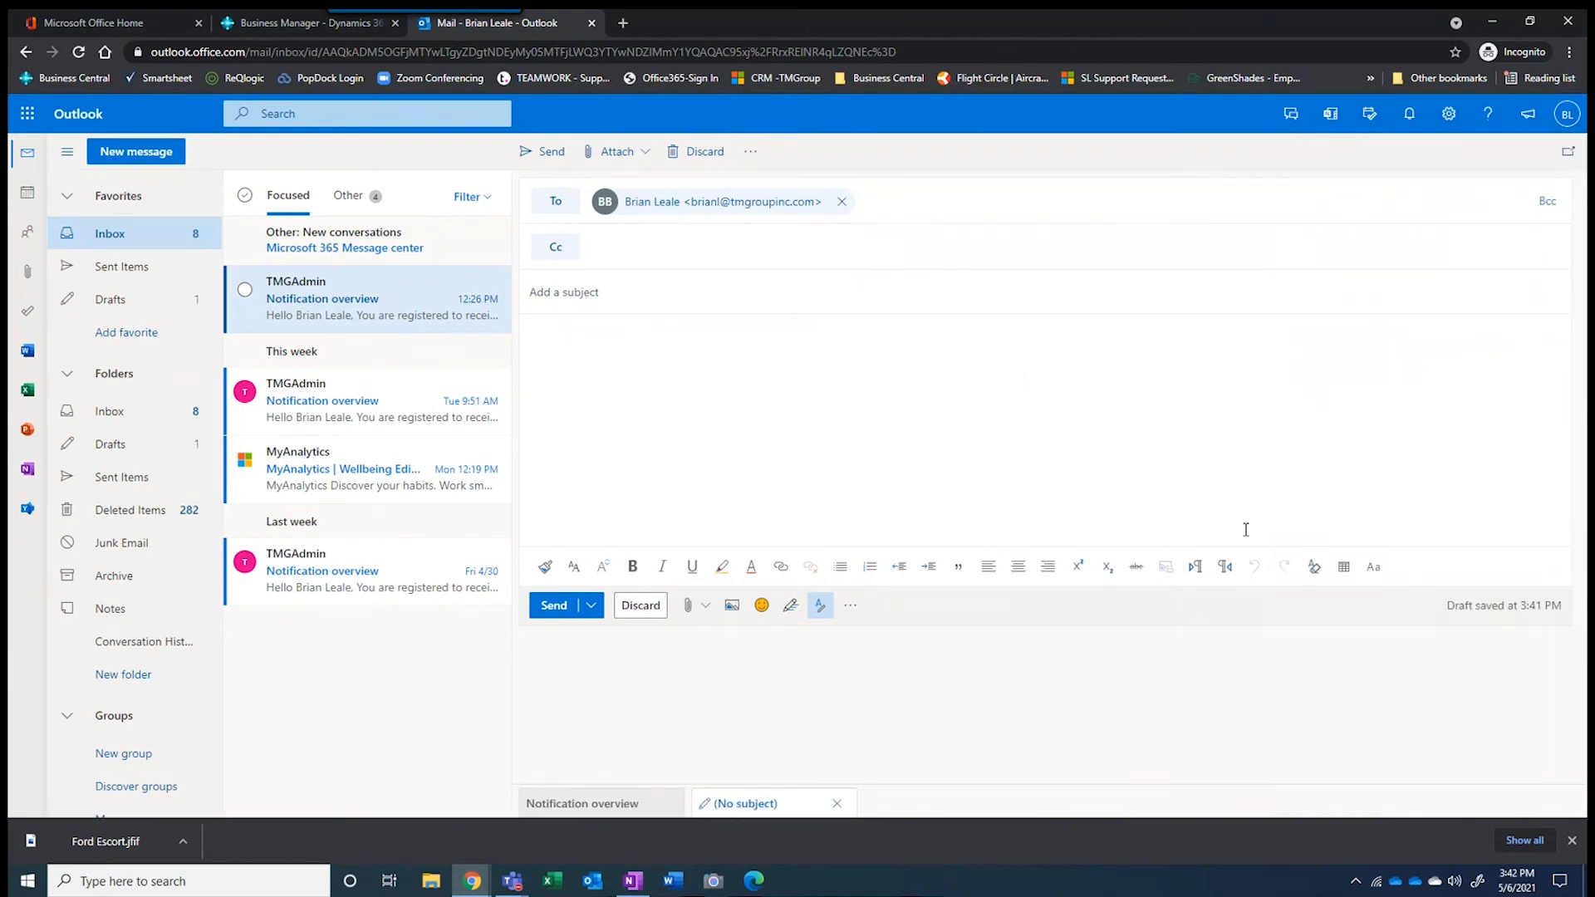
# Create a Business Central sales order from the email draft with item 1906-S on its first line, and close the add-in pane
pyautogui.click(850, 605)
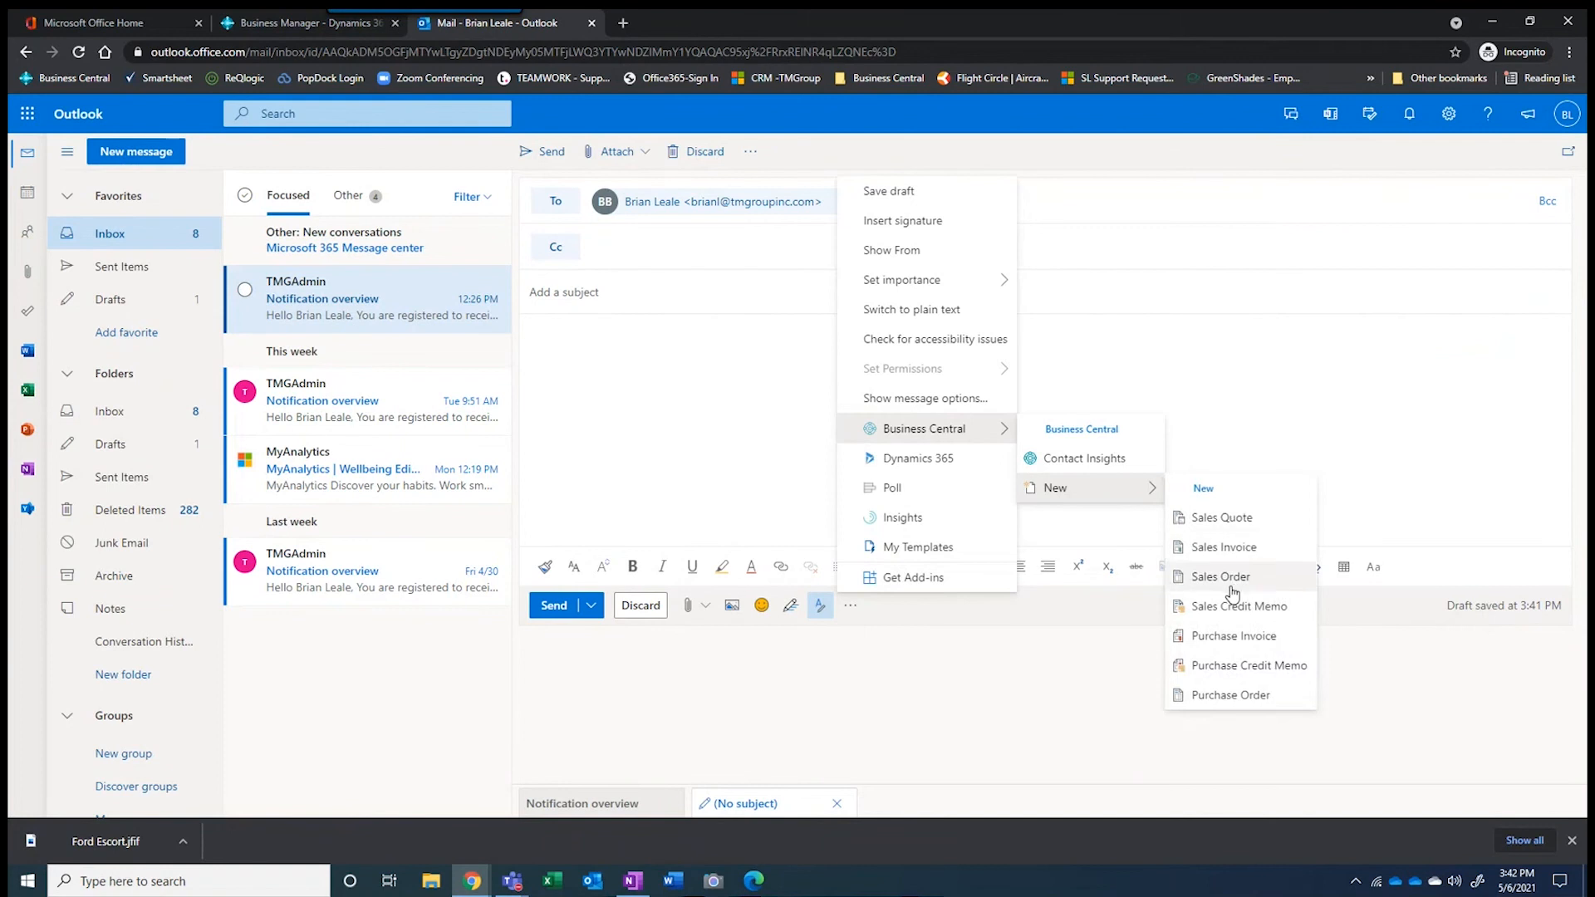
pyautogui.click(1221, 576)
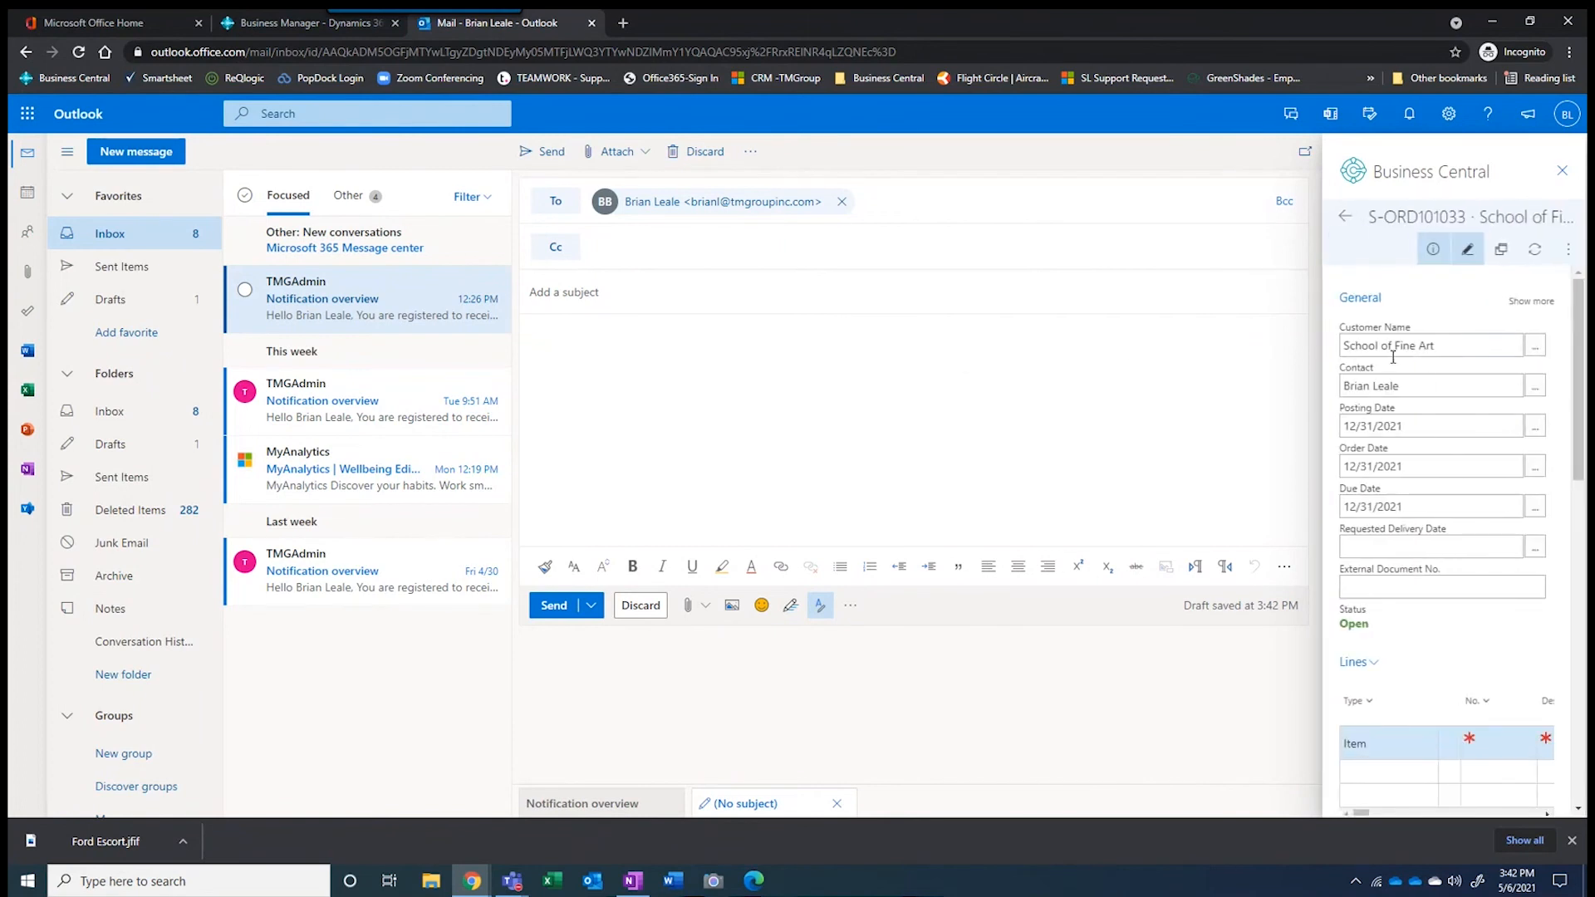
pyautogui.scroll(-2, 1384, 734)
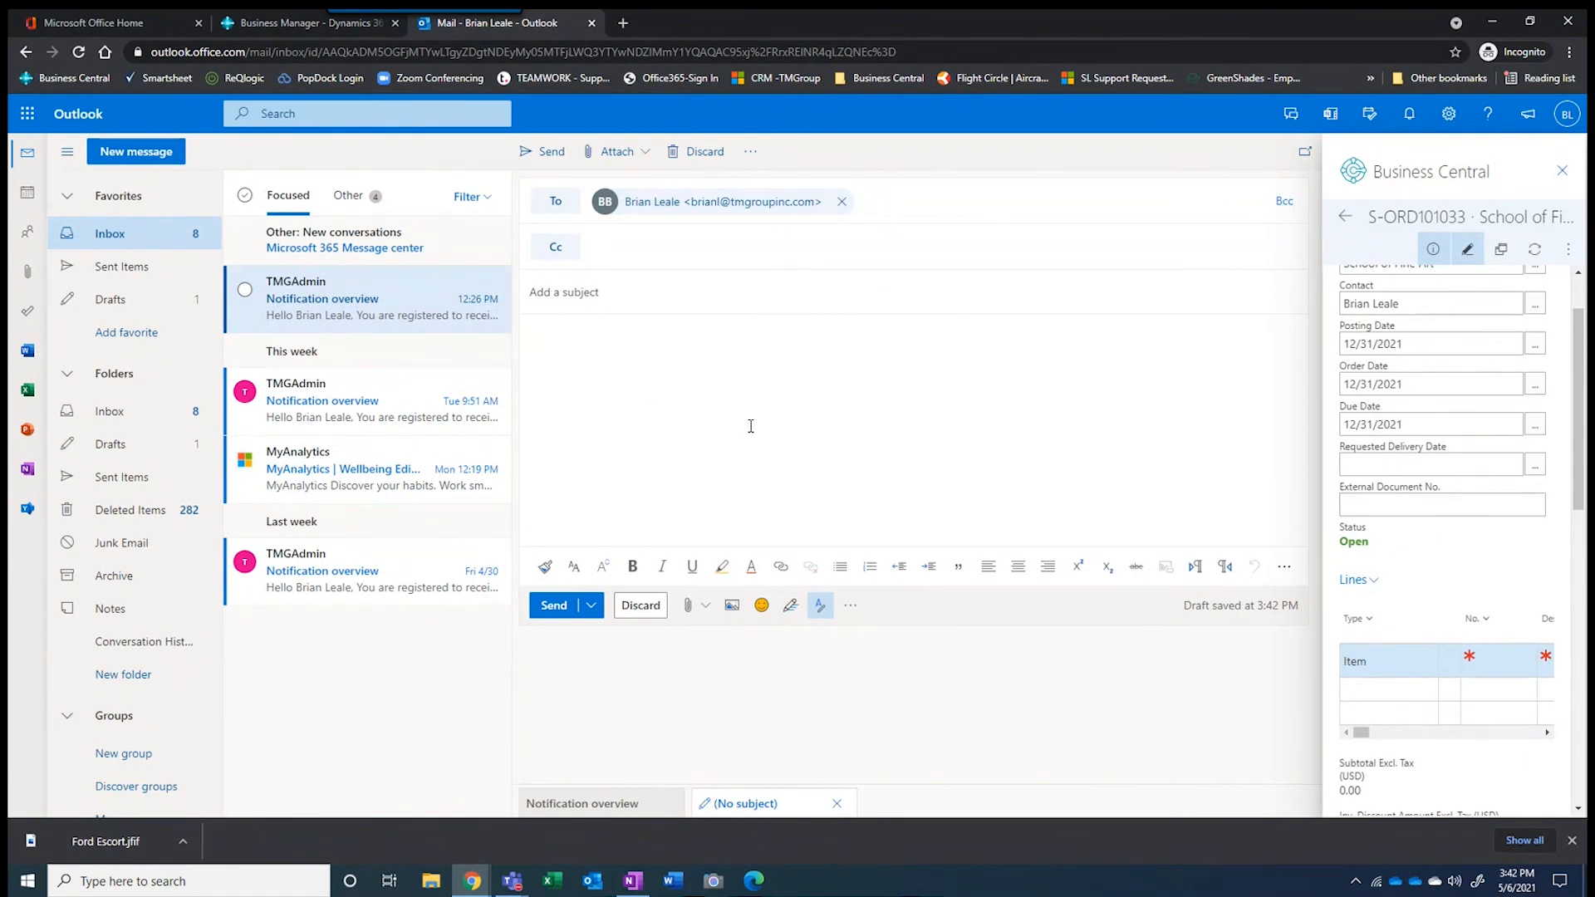
pyautogui.click(1490, 662)
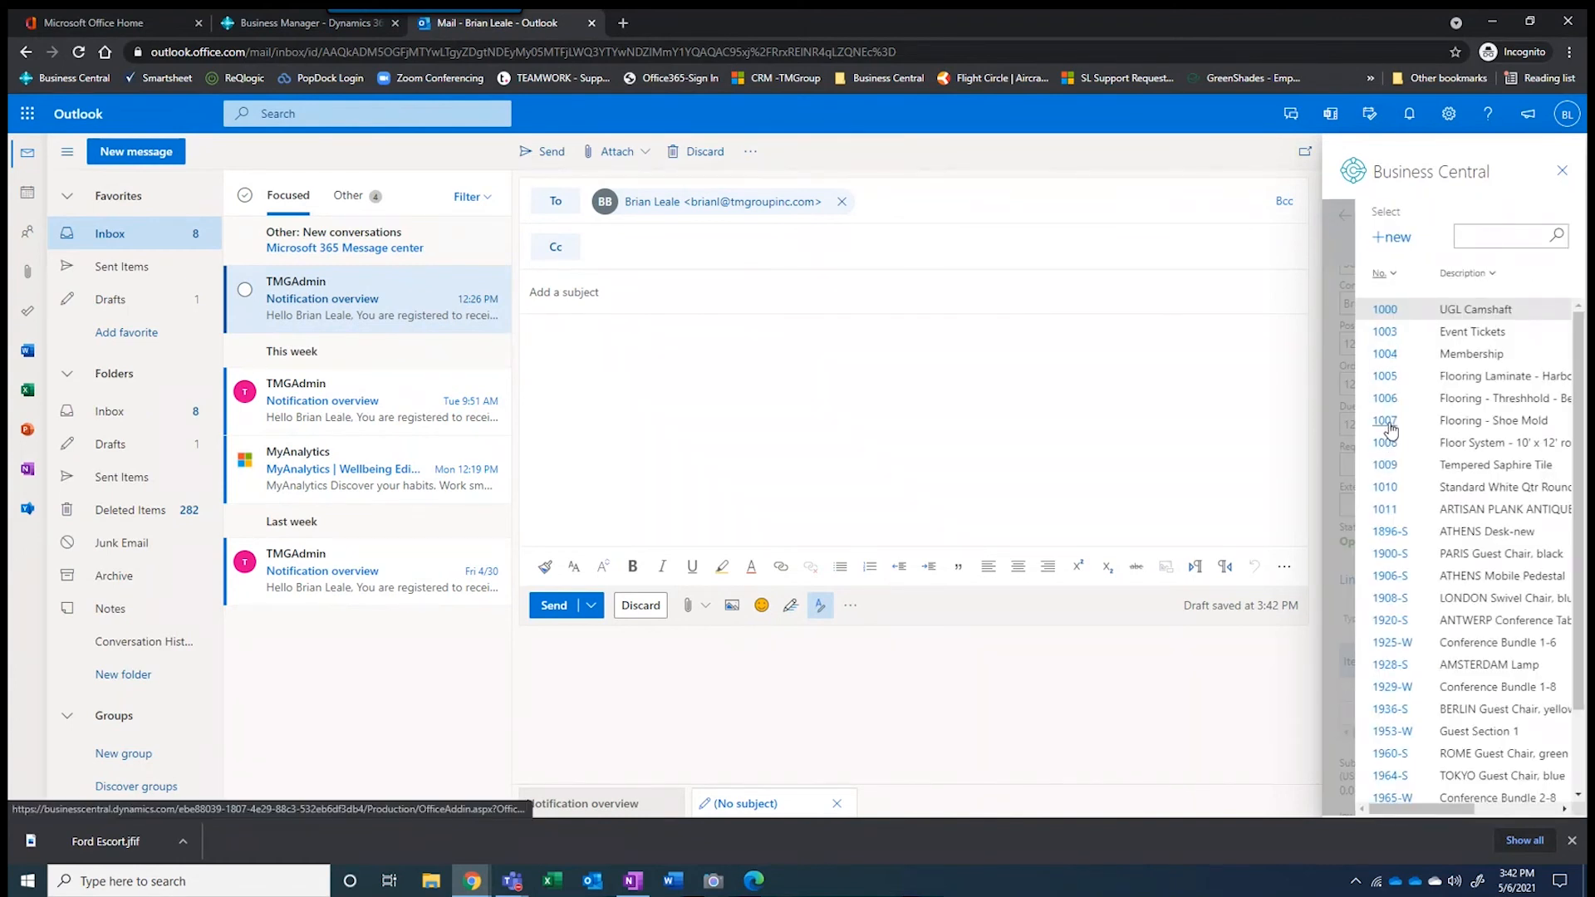
pyautogui.click(1399, 576)
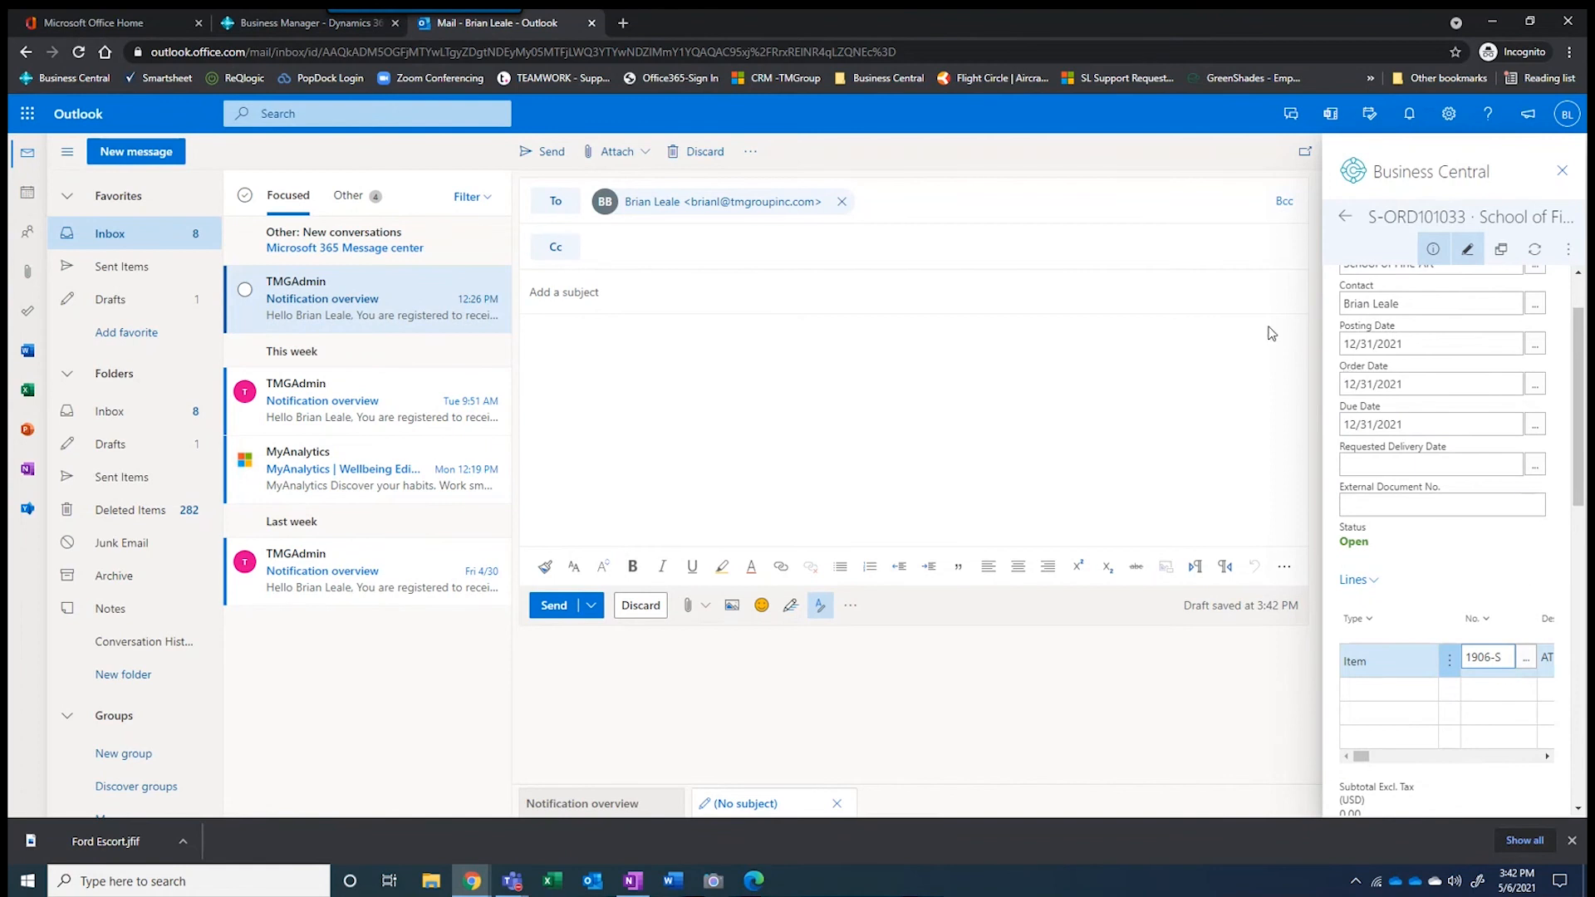
pyautogui.click(1562, 173)
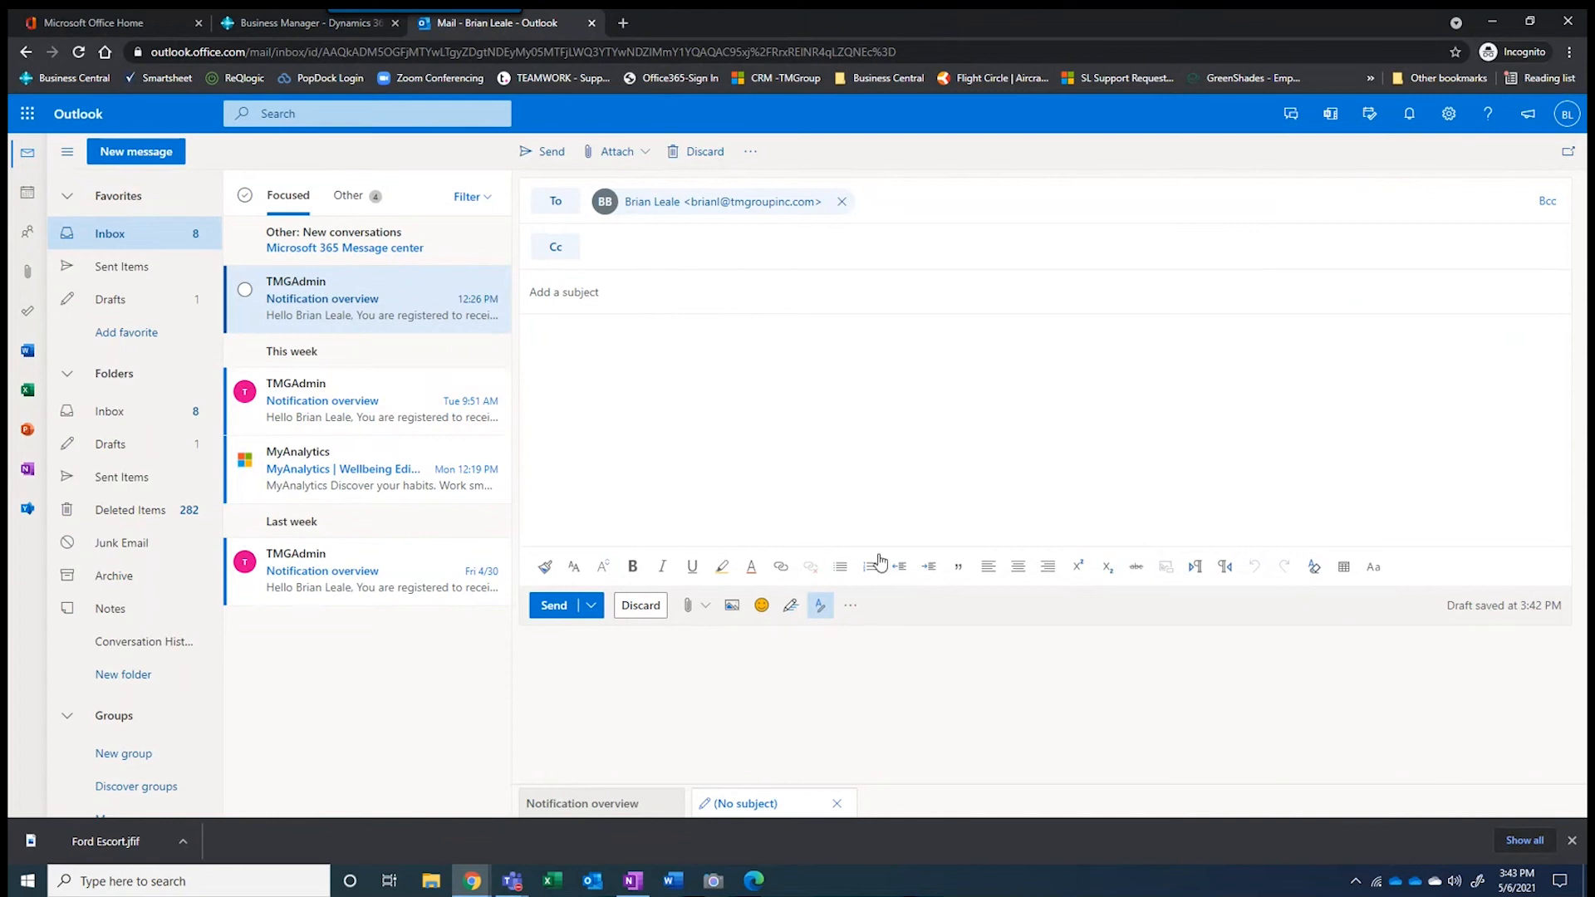
pyautogui.click(852, 607)
pyautogui.click(1309, 380)
# Switch back to Business Central, return to its home page and open the Fixed Assets list by searching for "fixed"
pyautogui.click(311, 23)
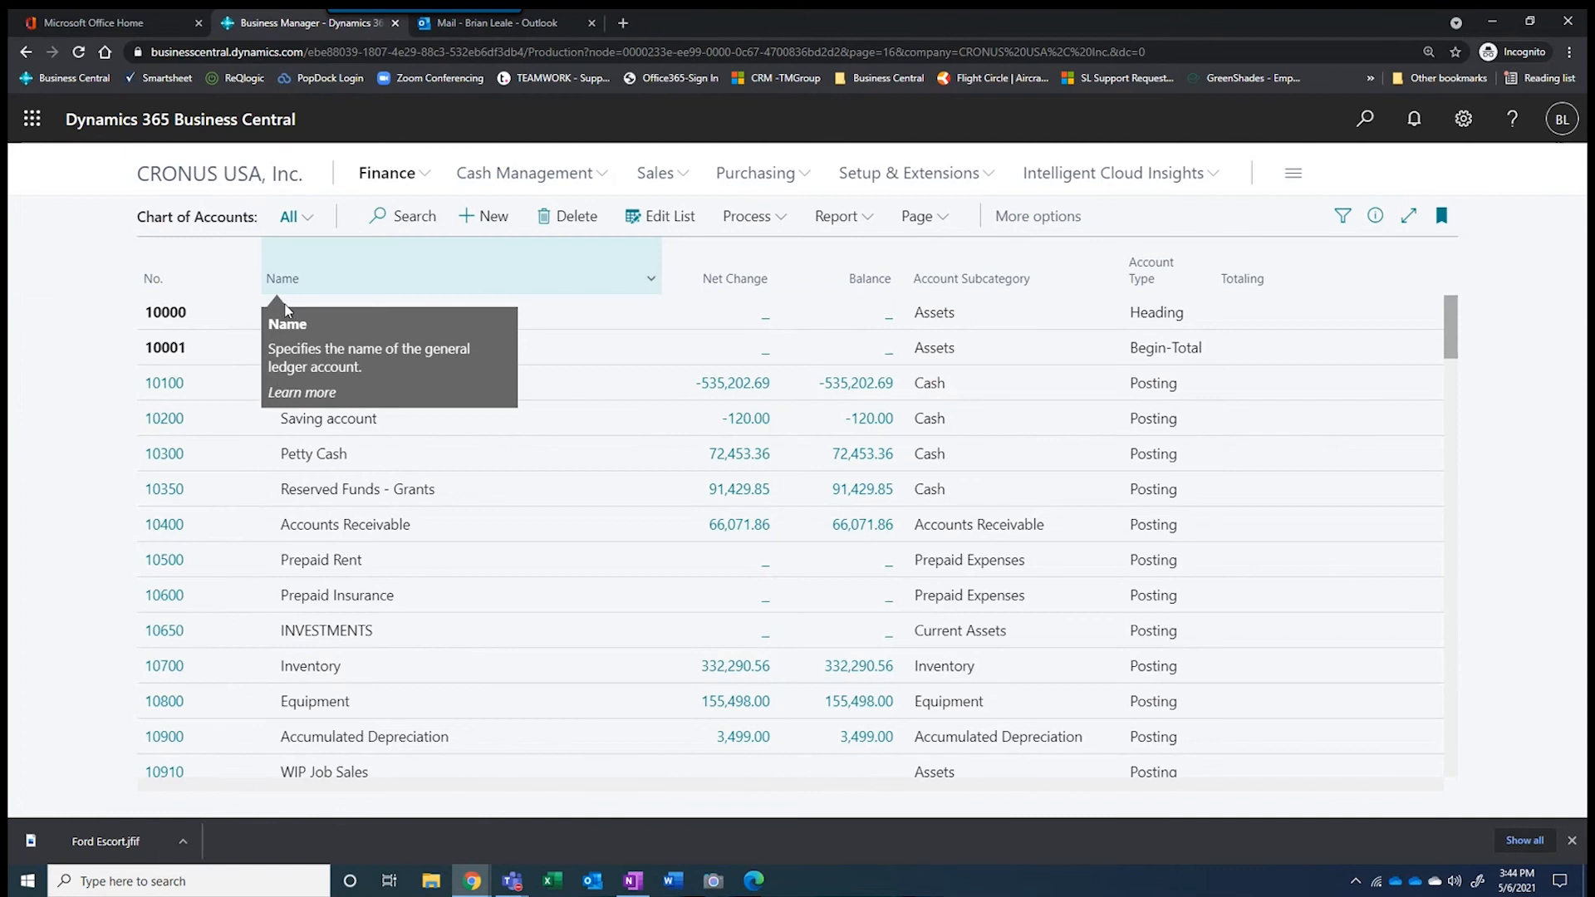
pyautogui.click(386, 174)
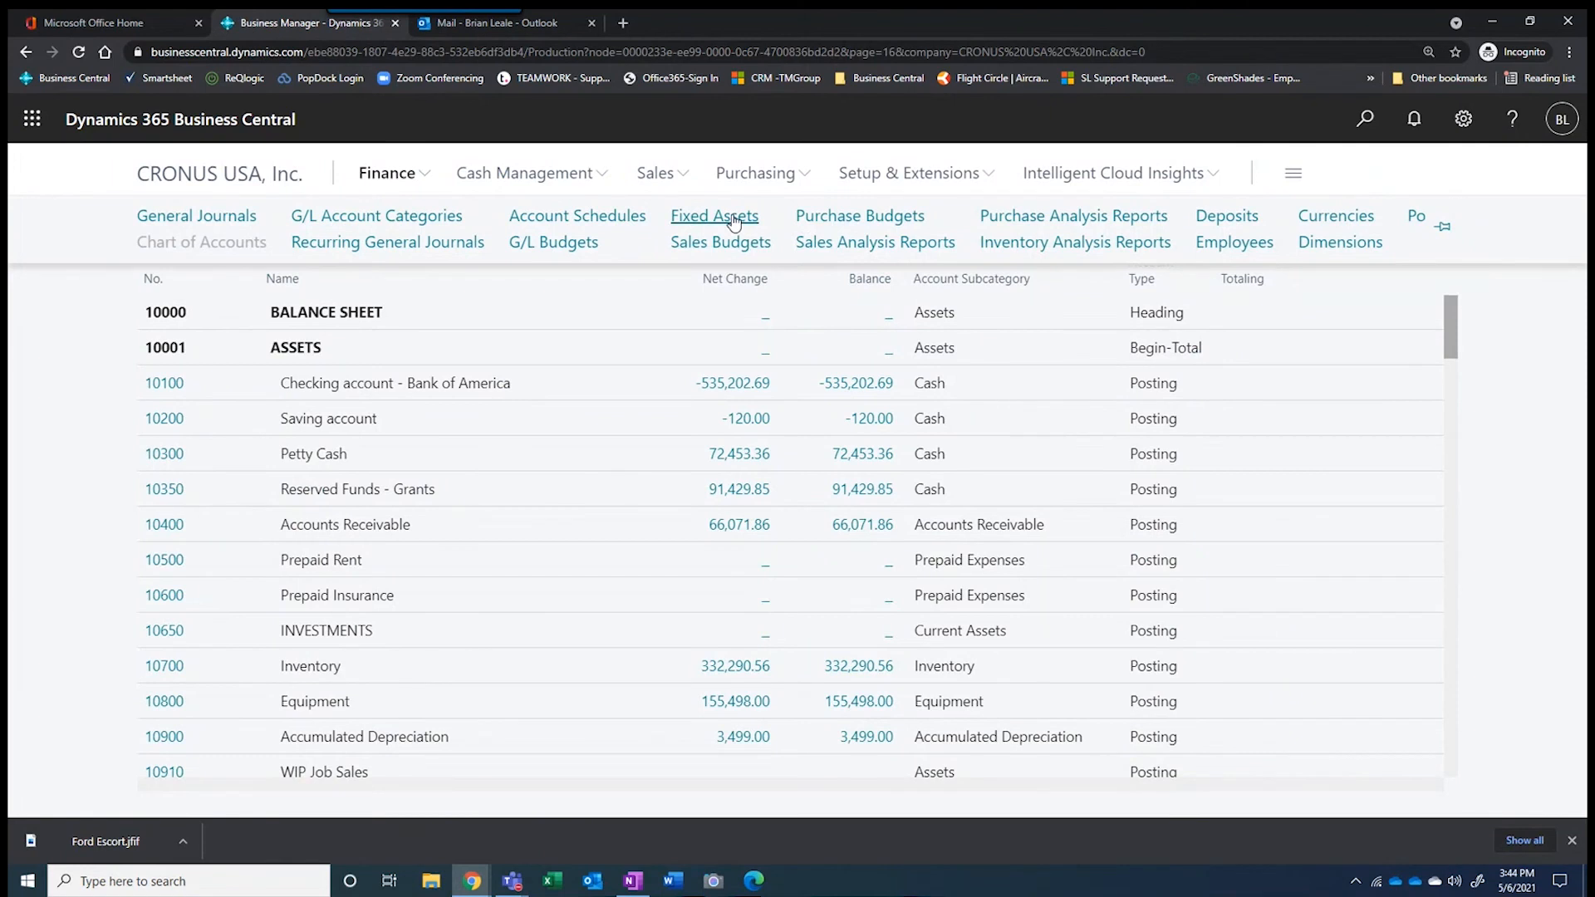
pyautogui.click(387, 176)
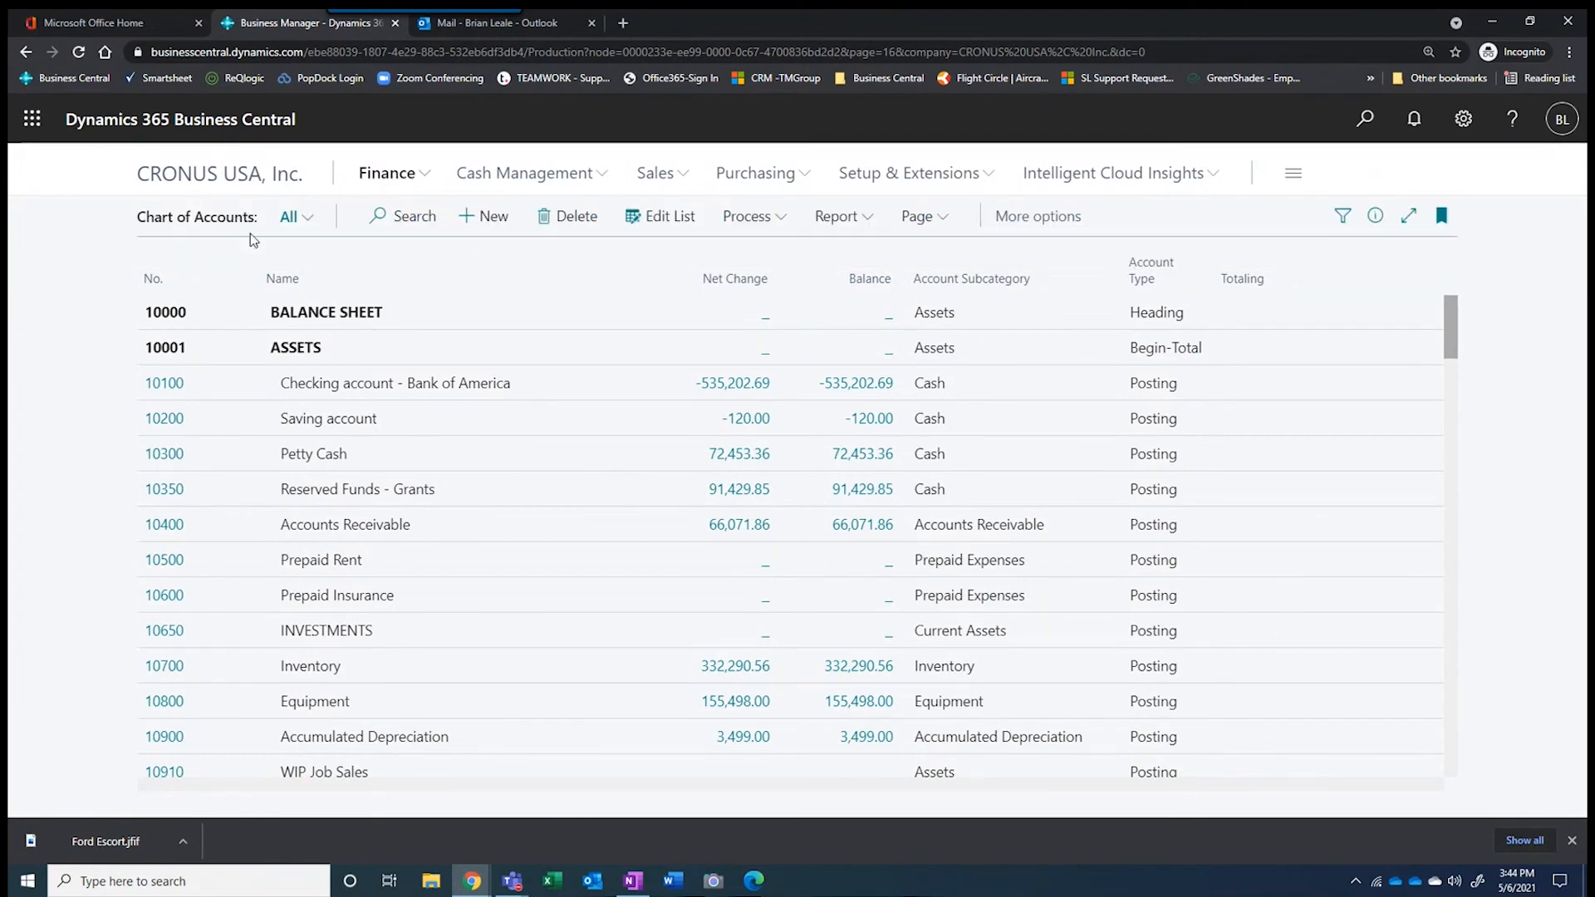
pyautogui.click(243, 175)
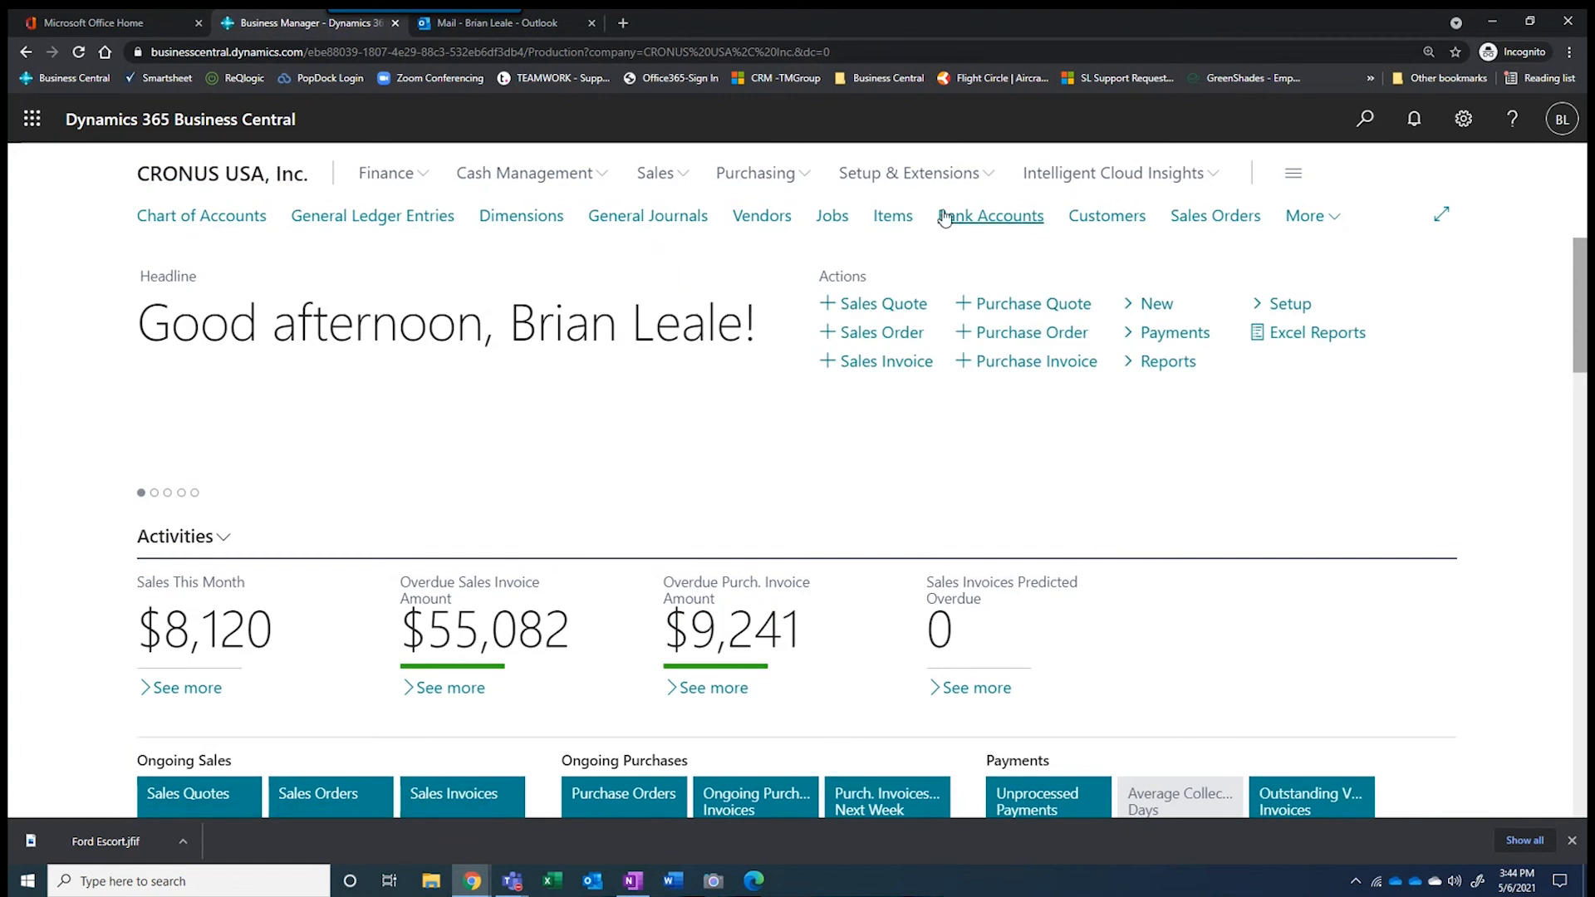
pyautogui.click(1366, 123)
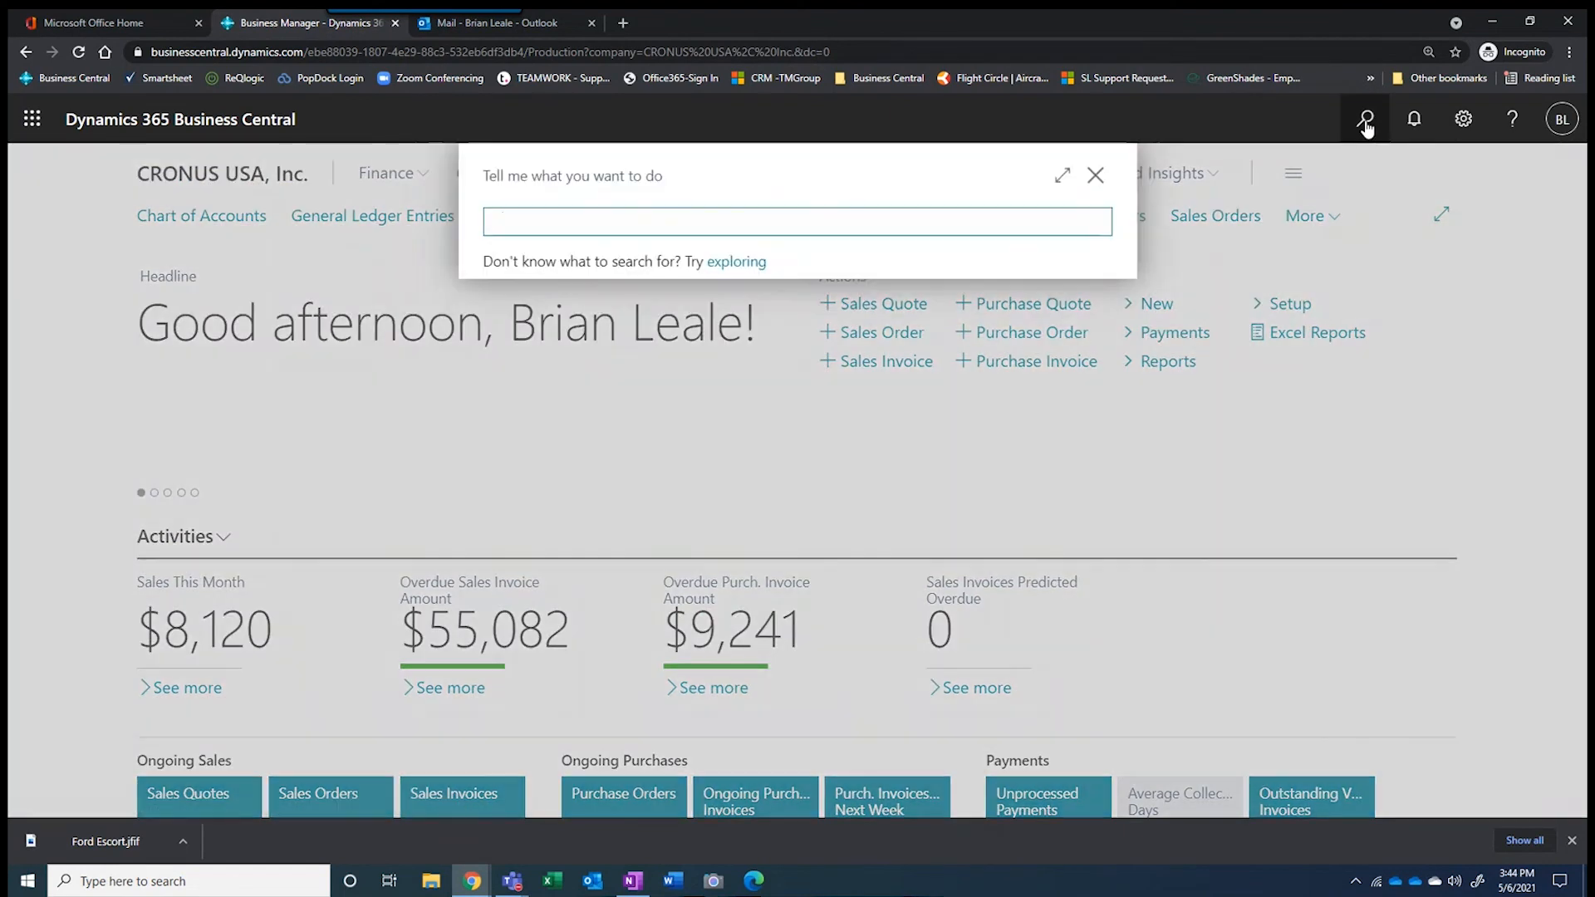
pyautogui.write('fixed')
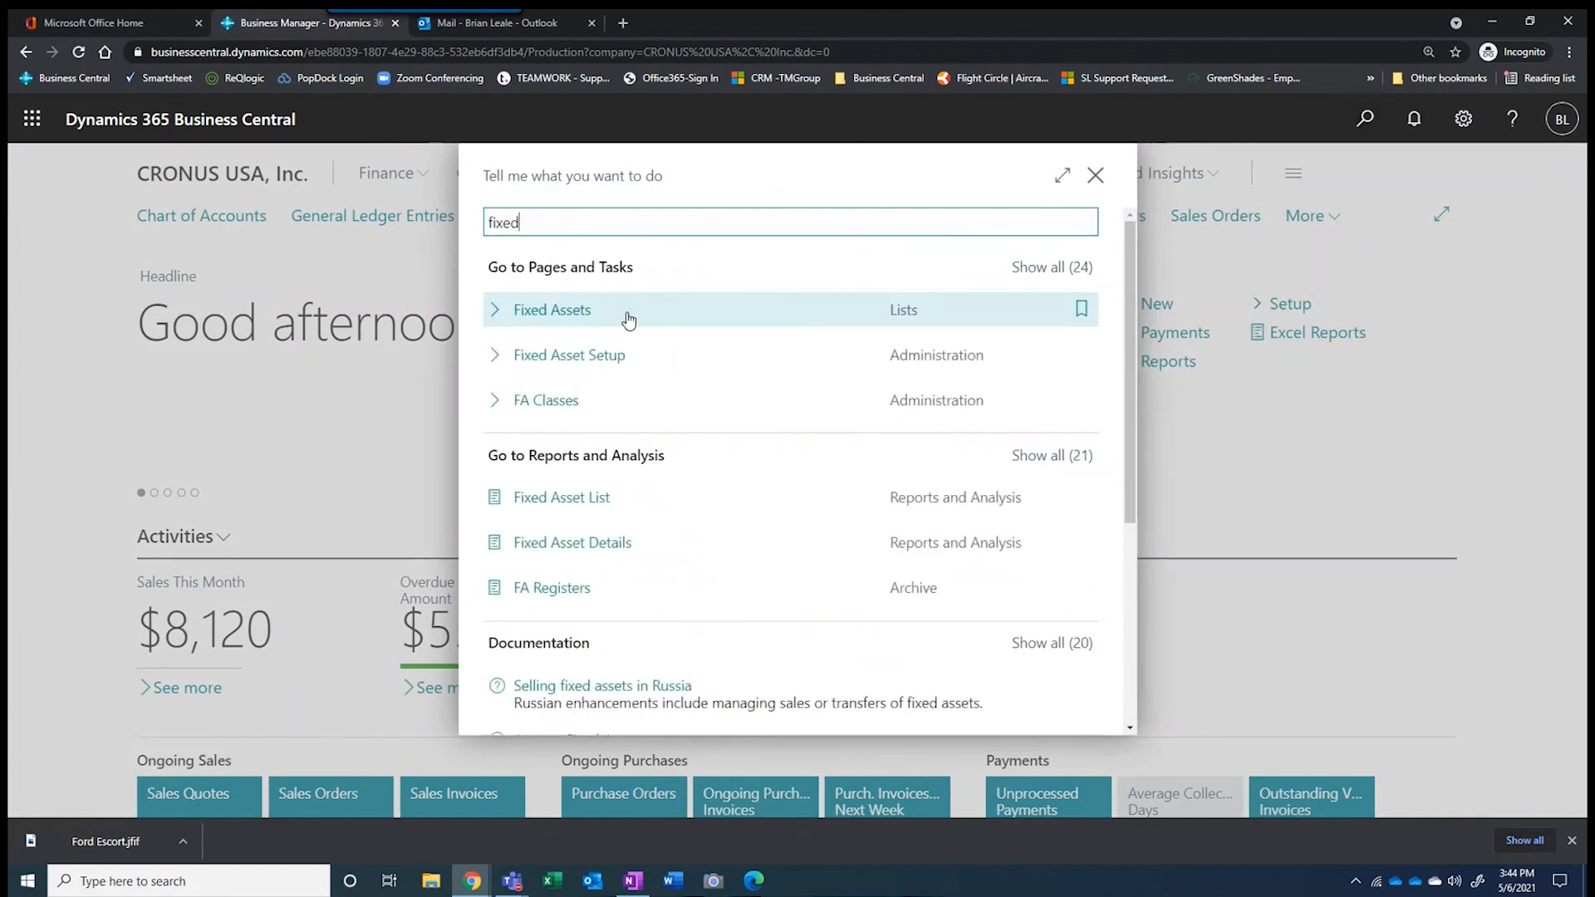
pyautogui.click(541, 312)
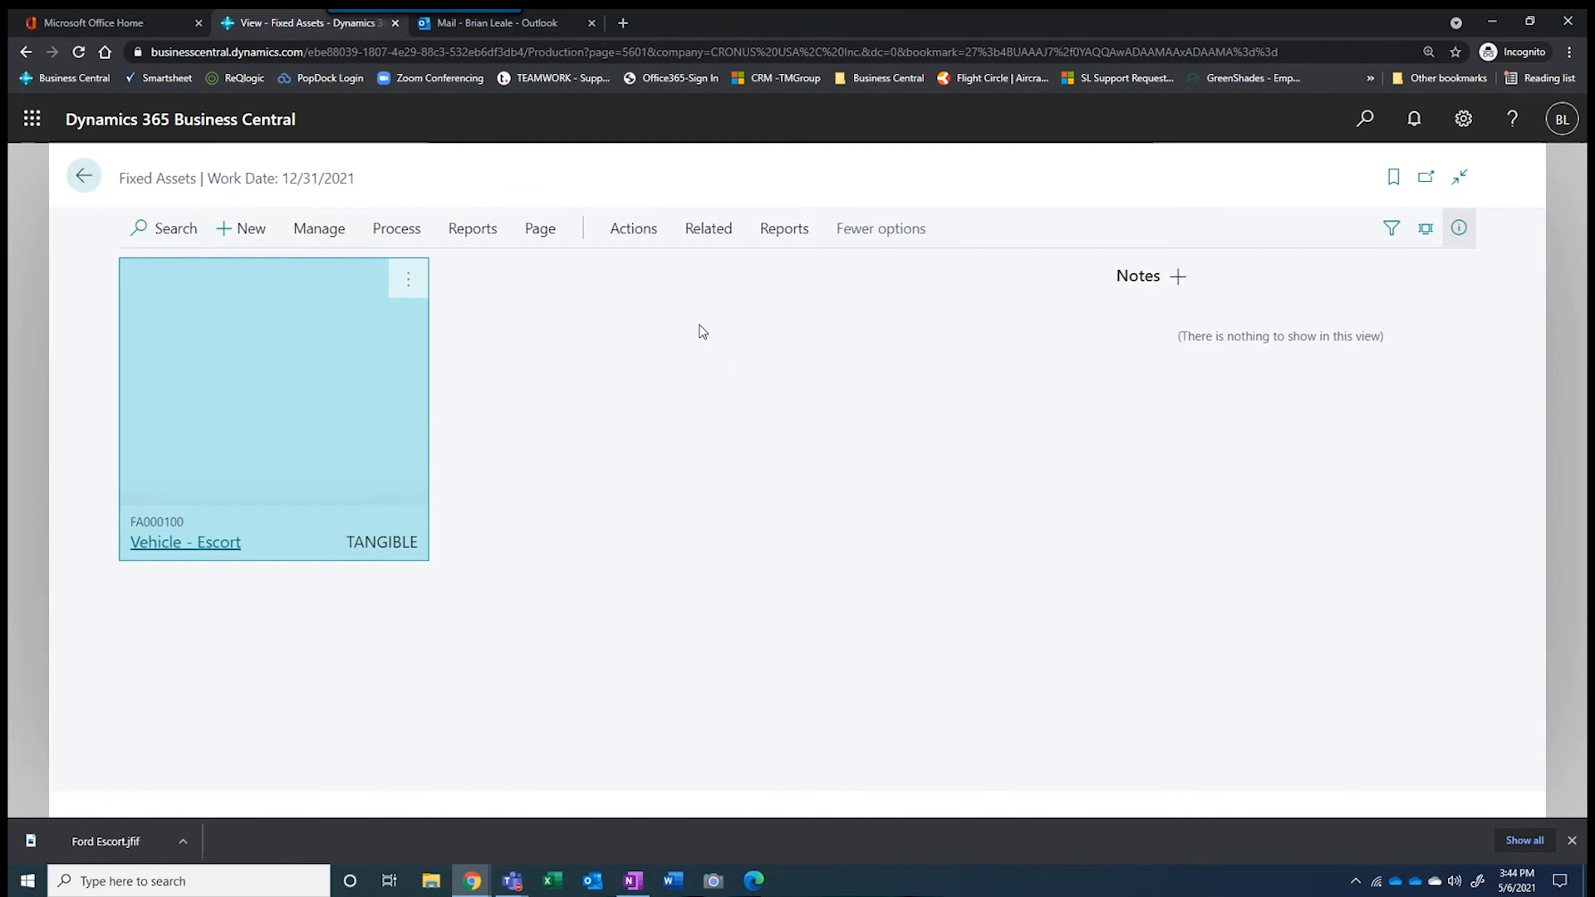
pyautogui.click(84, 176)
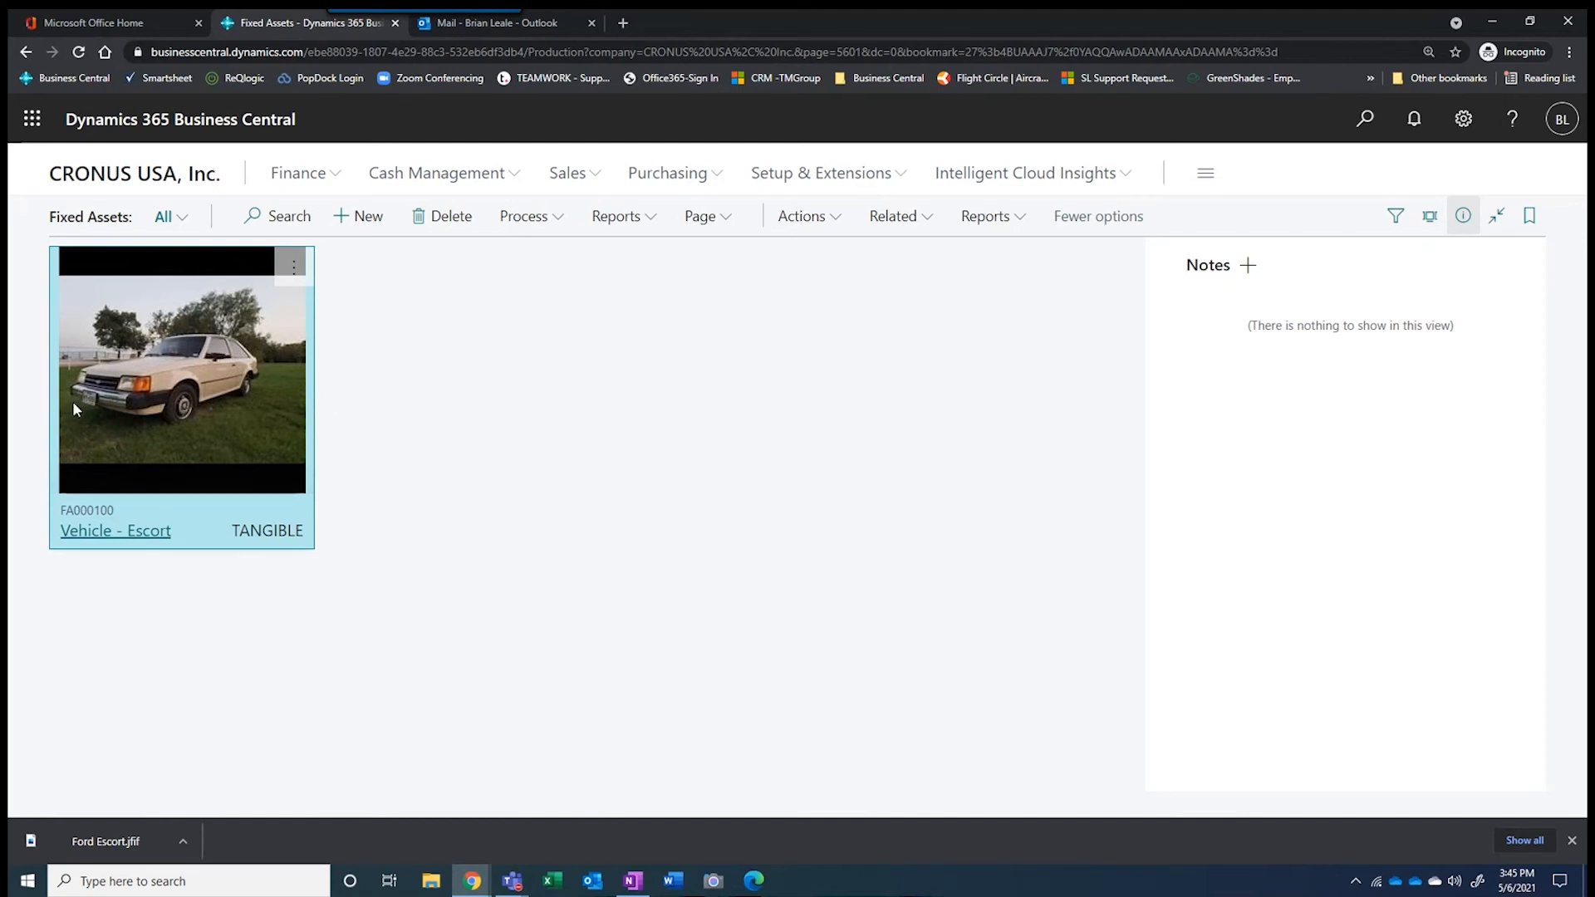
# Show the fixed assets in the List and Tiles layouts with the details pane hidden, leaving the Tiles layout on
pyautogui.click(1431, 217)
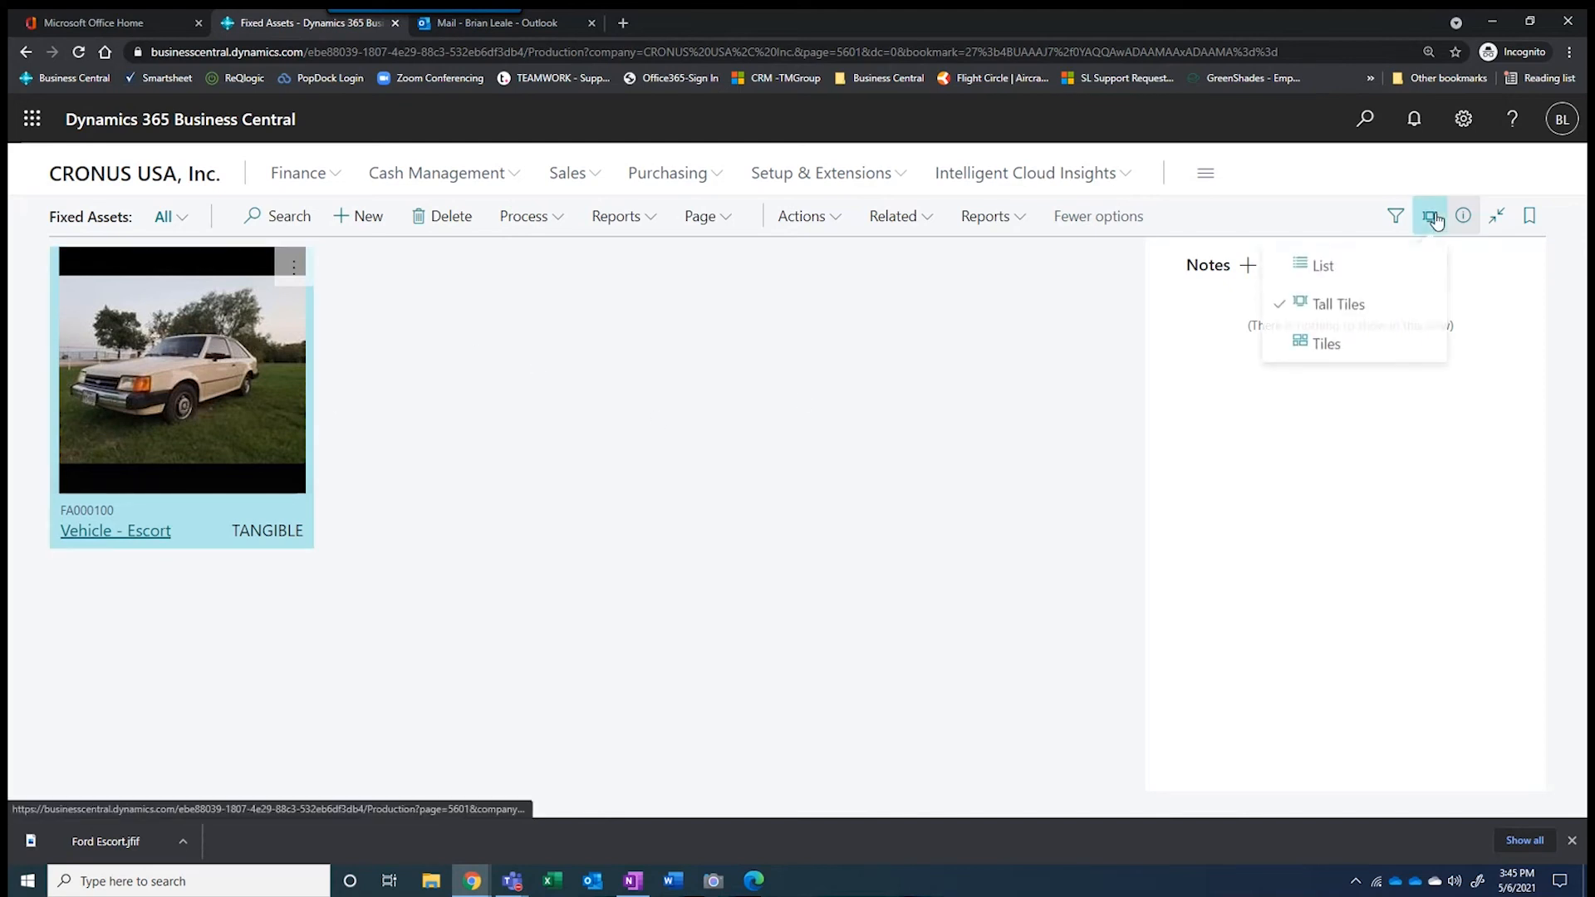
pyautogui.click(1312, 269)
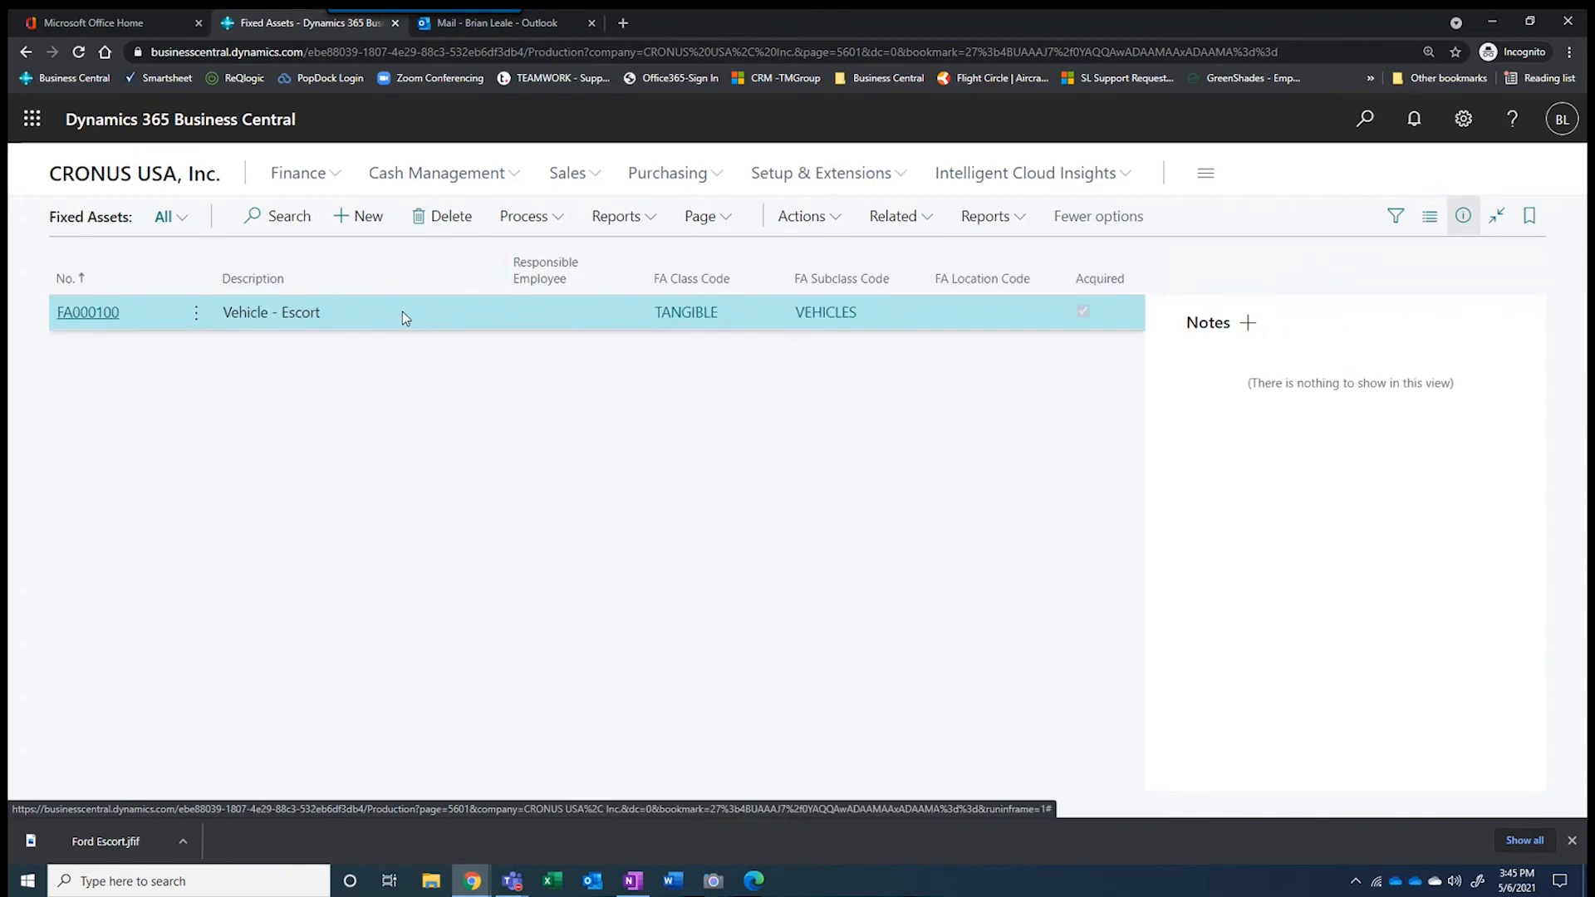
pyautogui.click(1463, 215)
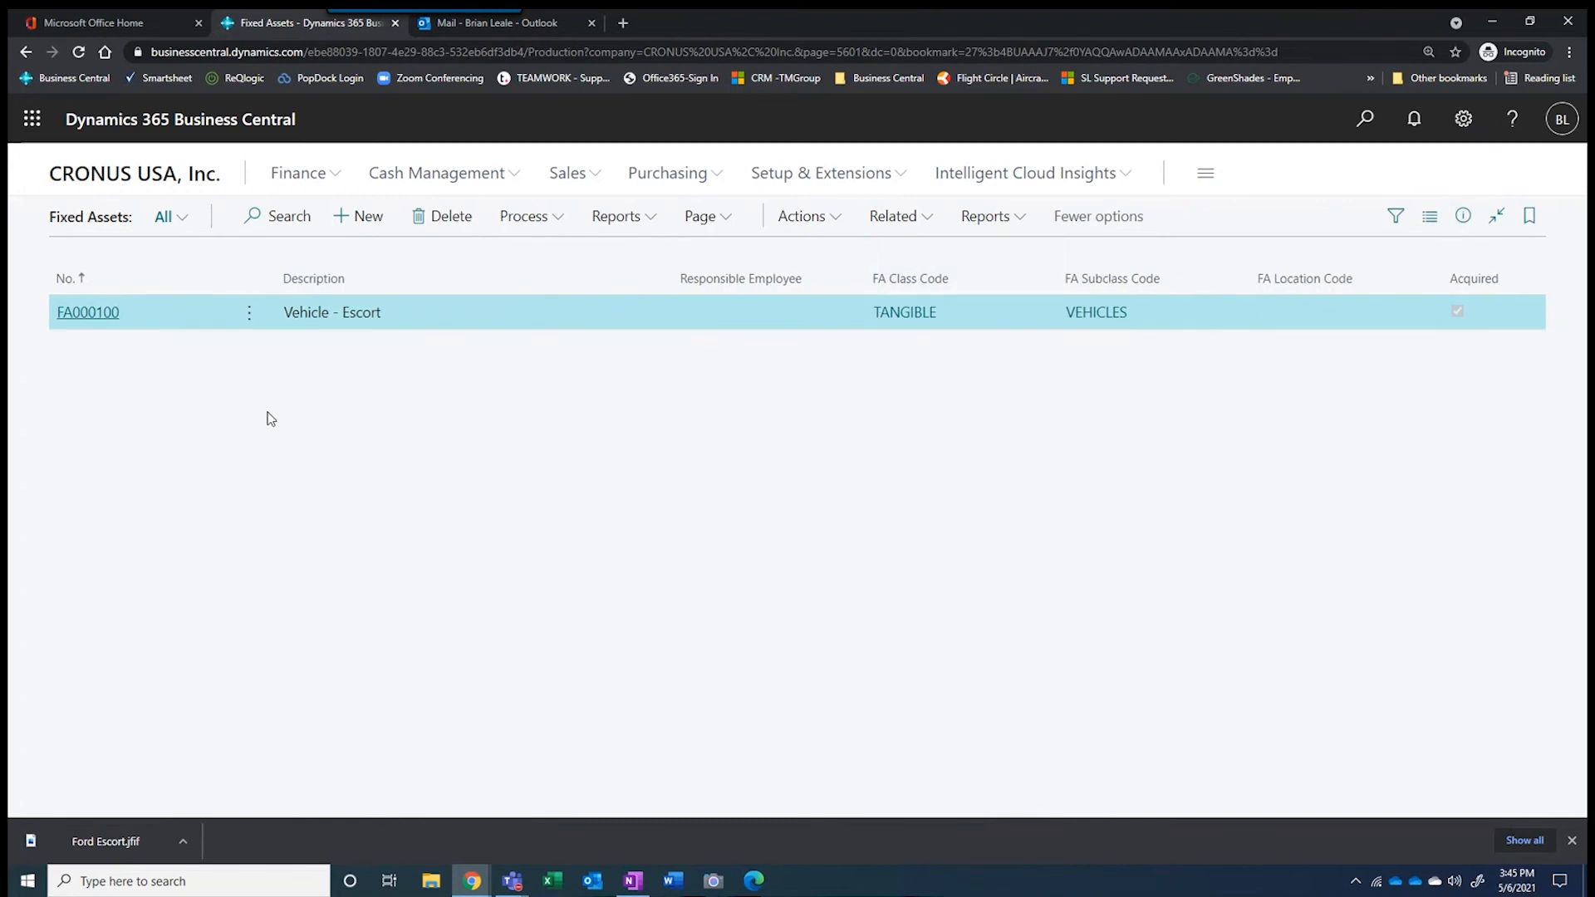
pyautogui.click(1430, 218)
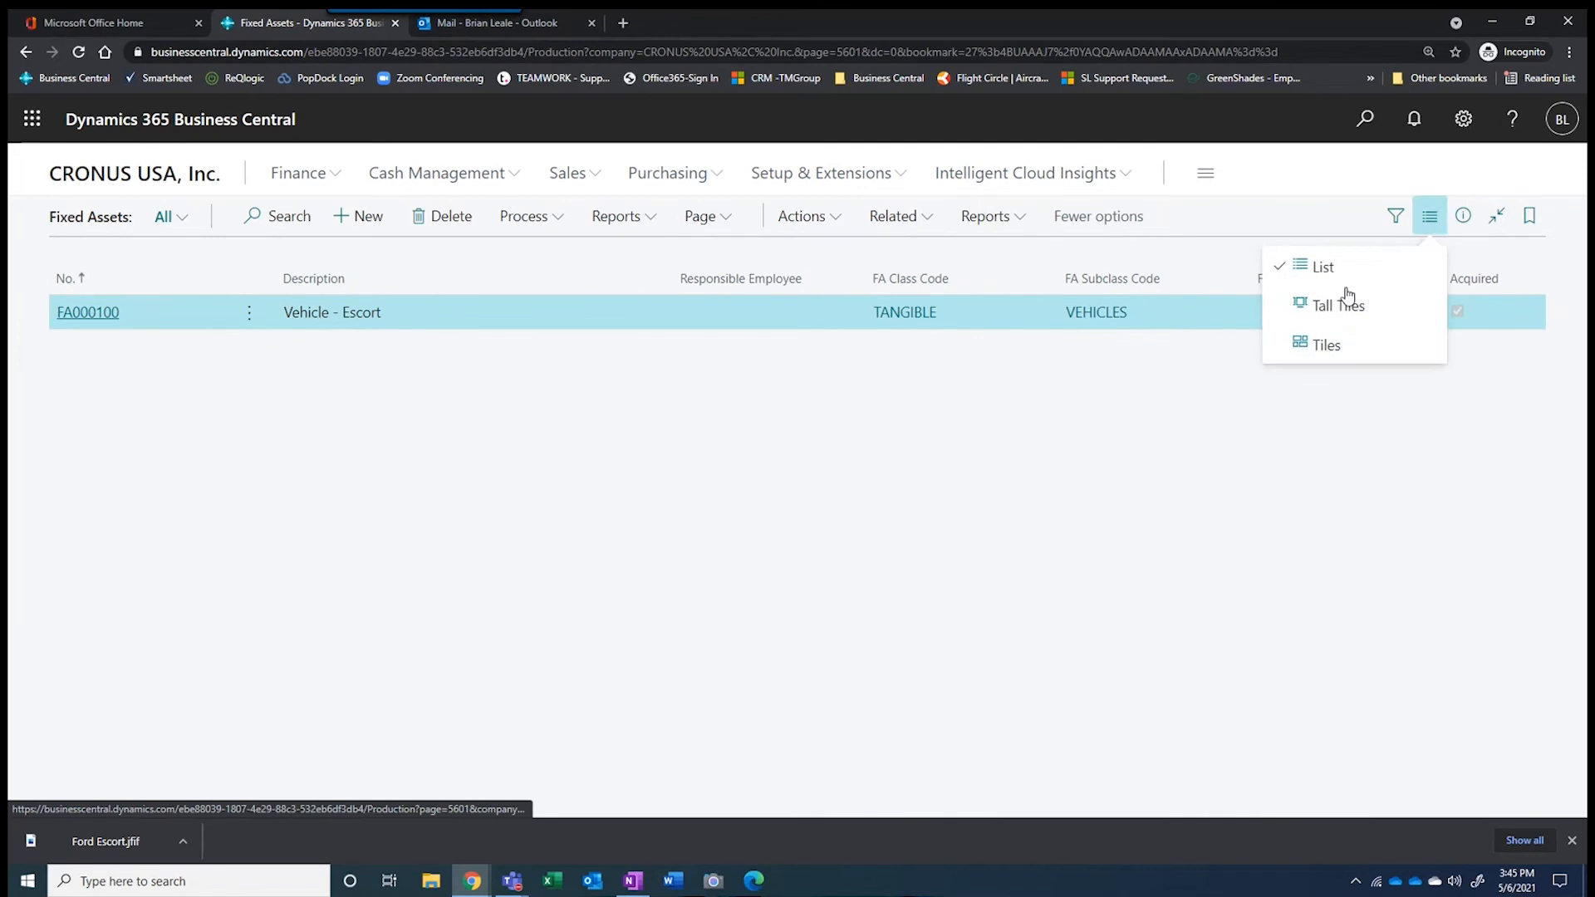
pyautogui.click(1332, 349)
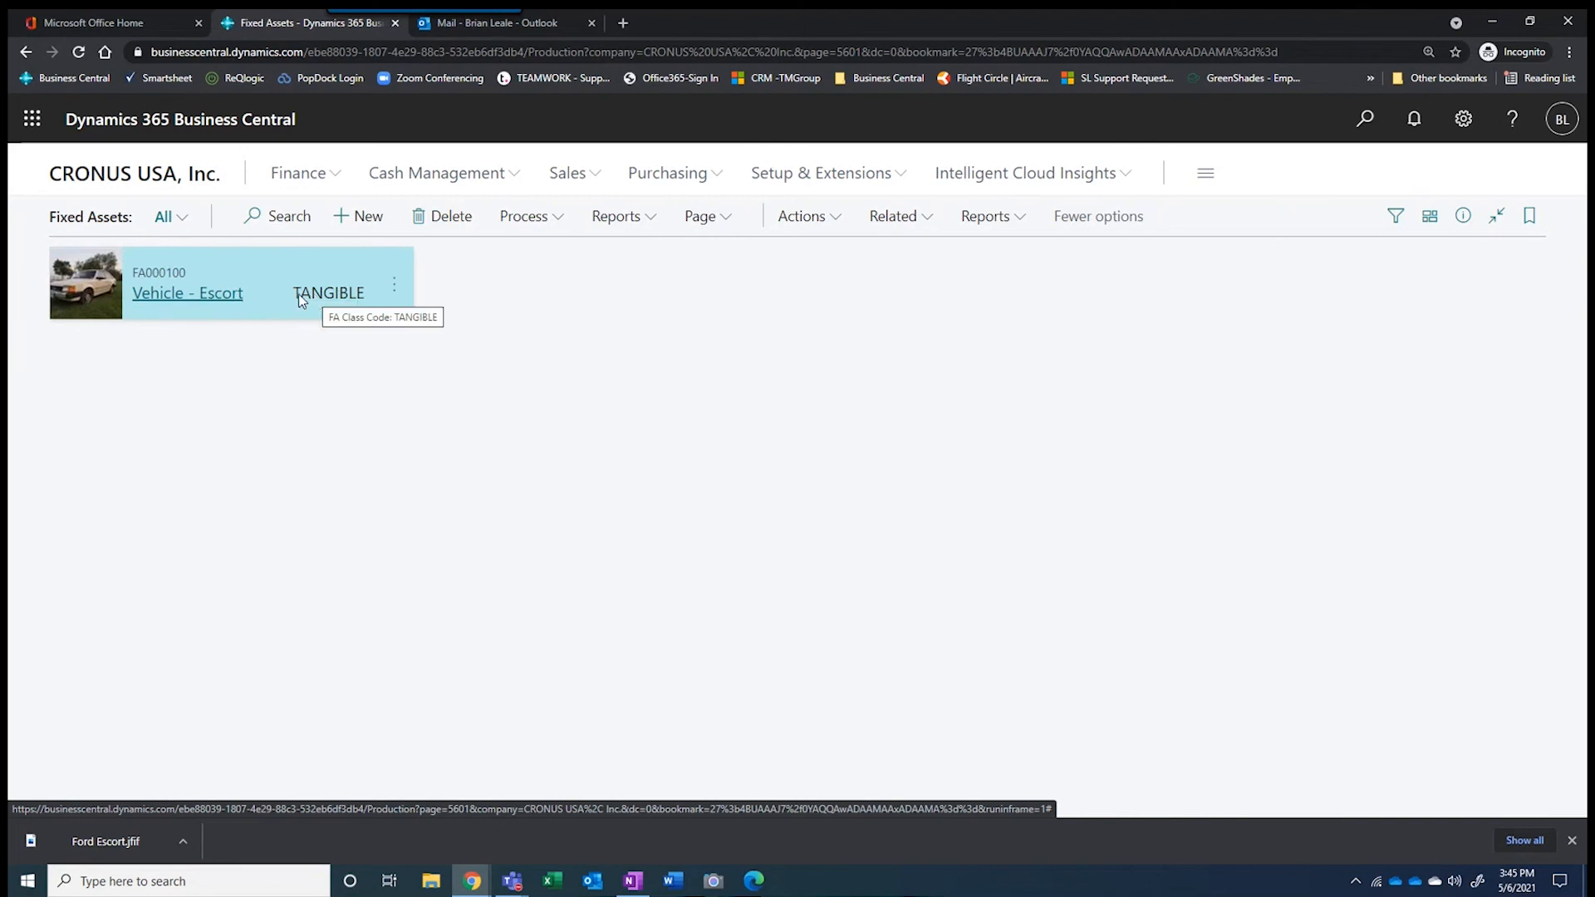
# Open the Vehicle - Escort fixed asset card and view the enlarged list of subclasses for its FA Subclass Code
pyautogui.click(171, 301)
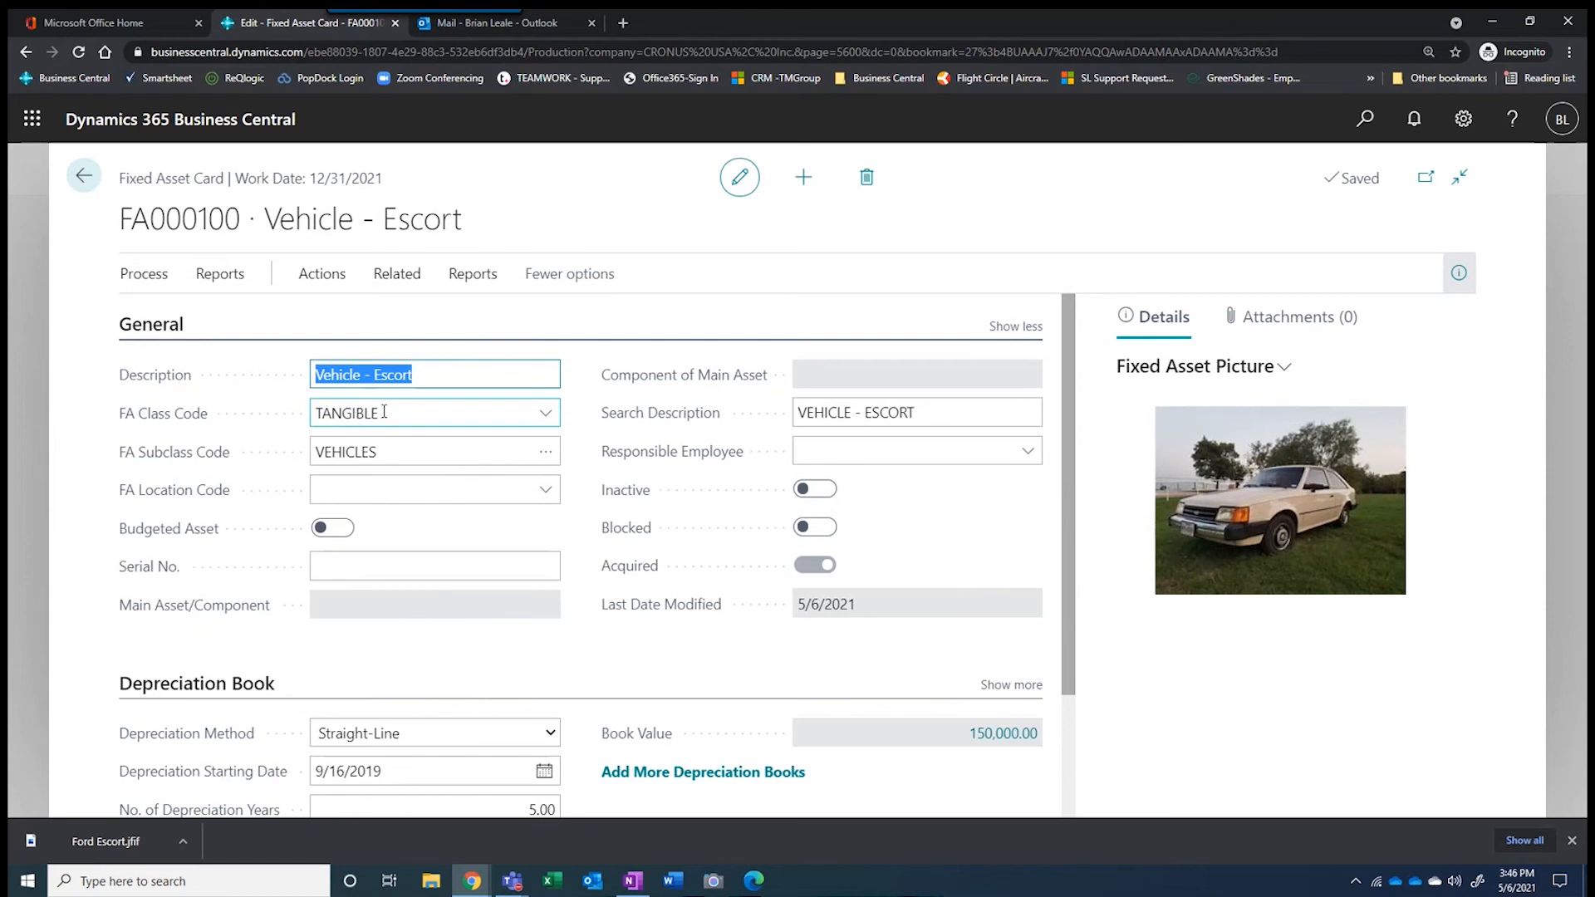
pyautogui.click(545, 460)
pyautogui.click(544, 457)
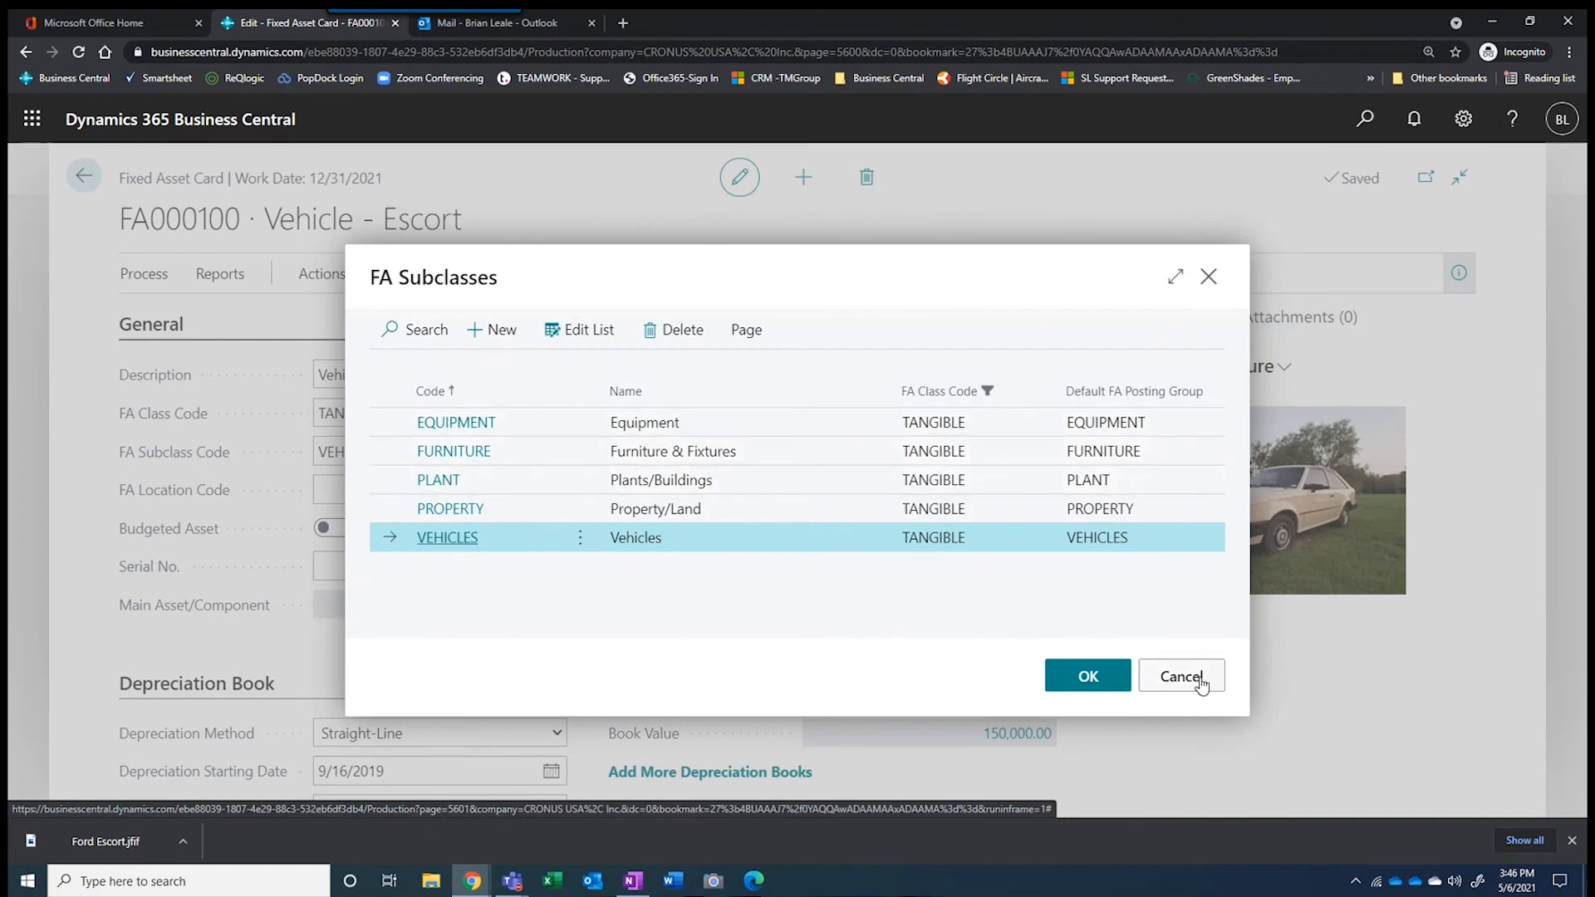
pyautogui.click(1175, 277)
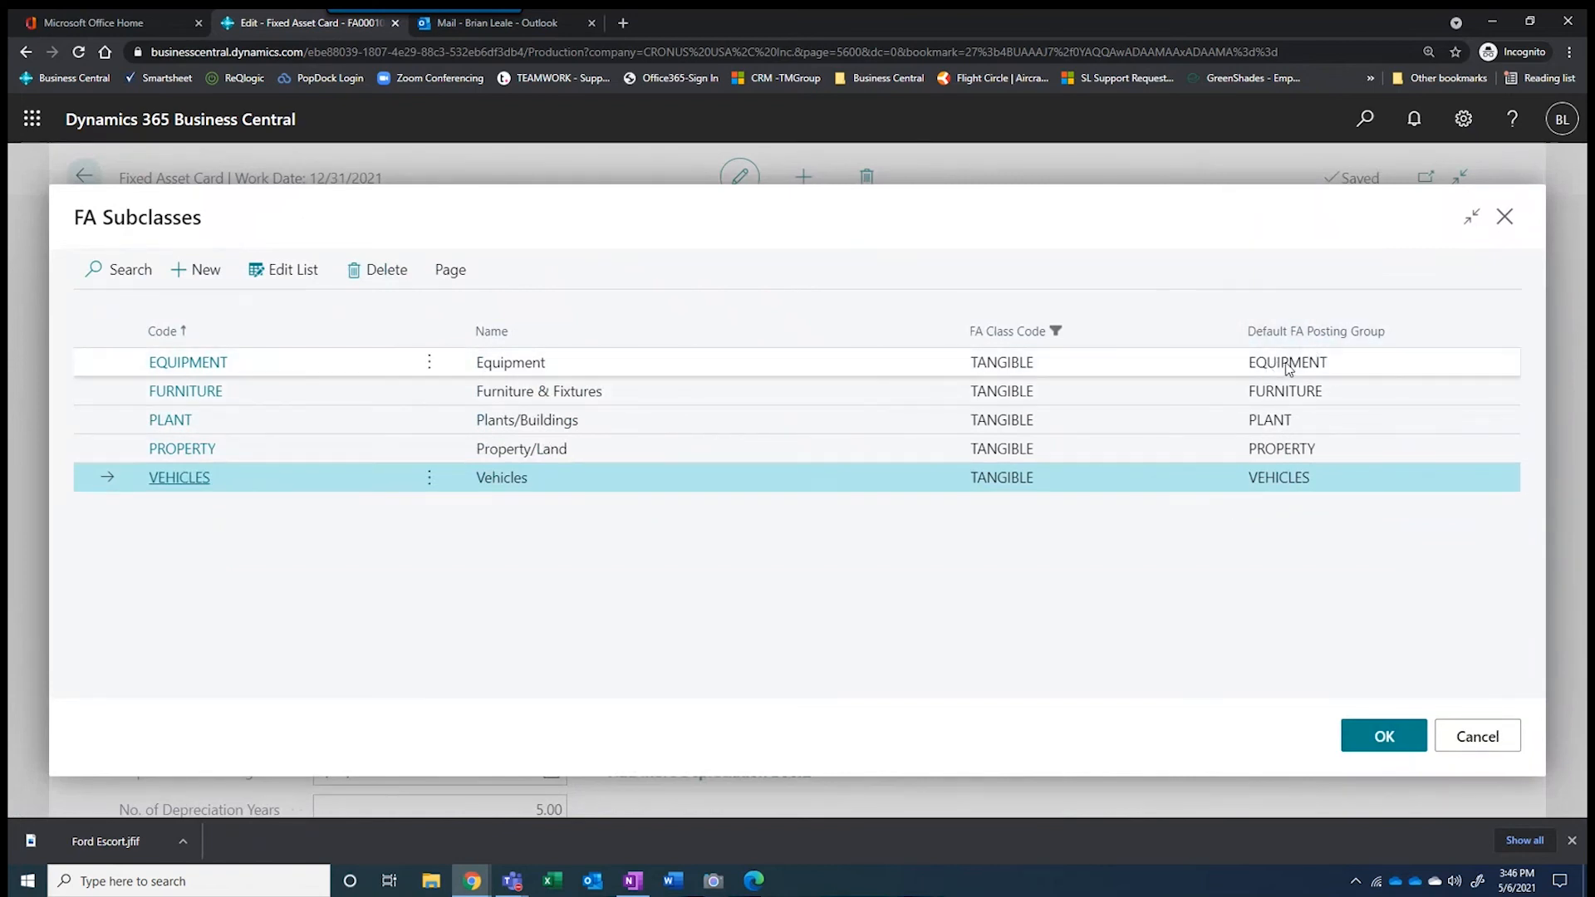
# Make the FA Subclasses list editable and view the full, enlarged FA posting group list for the EQUIPMENT subclass
pyautogui.click(295, 269)
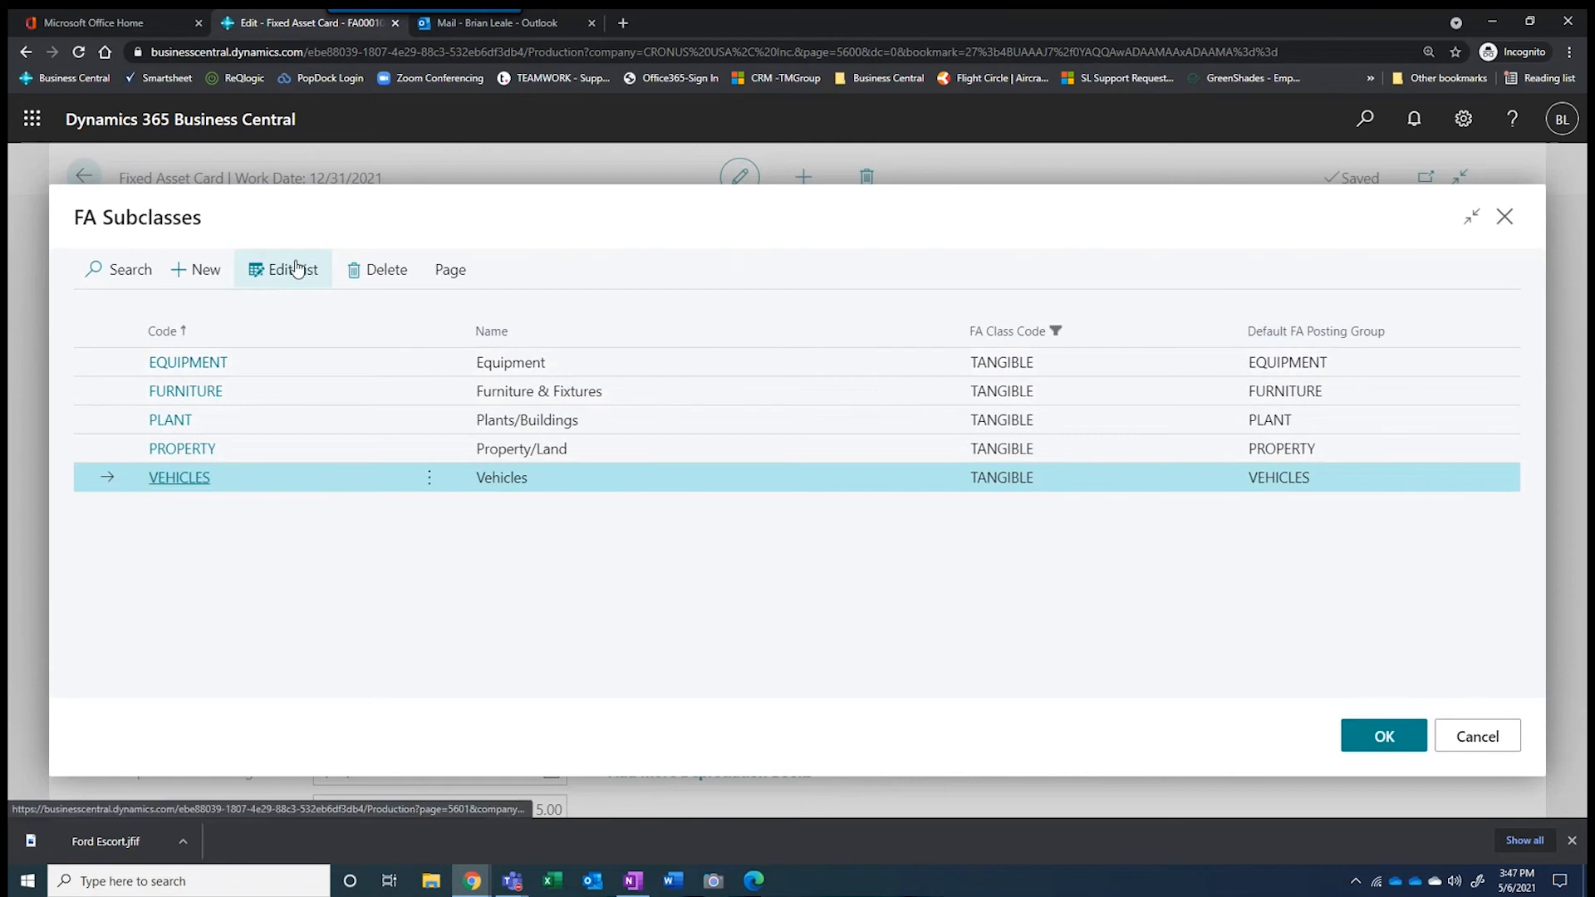
pyautogui.click(1336, 362)
pyautogui.click(1506, 365)
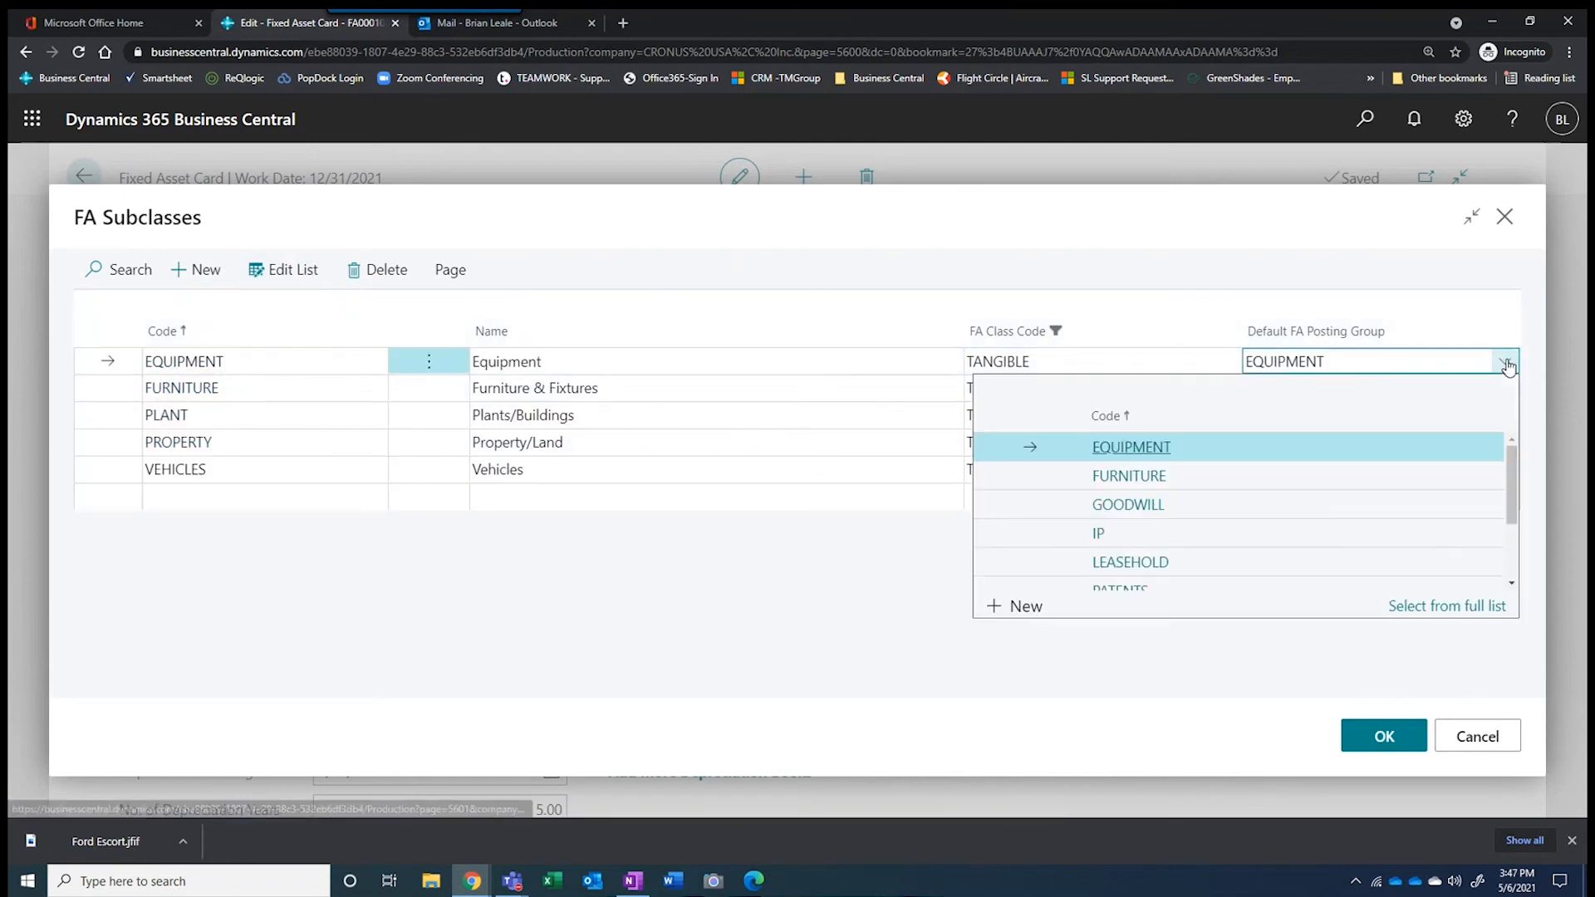
pyautogui.click(1459, 607)
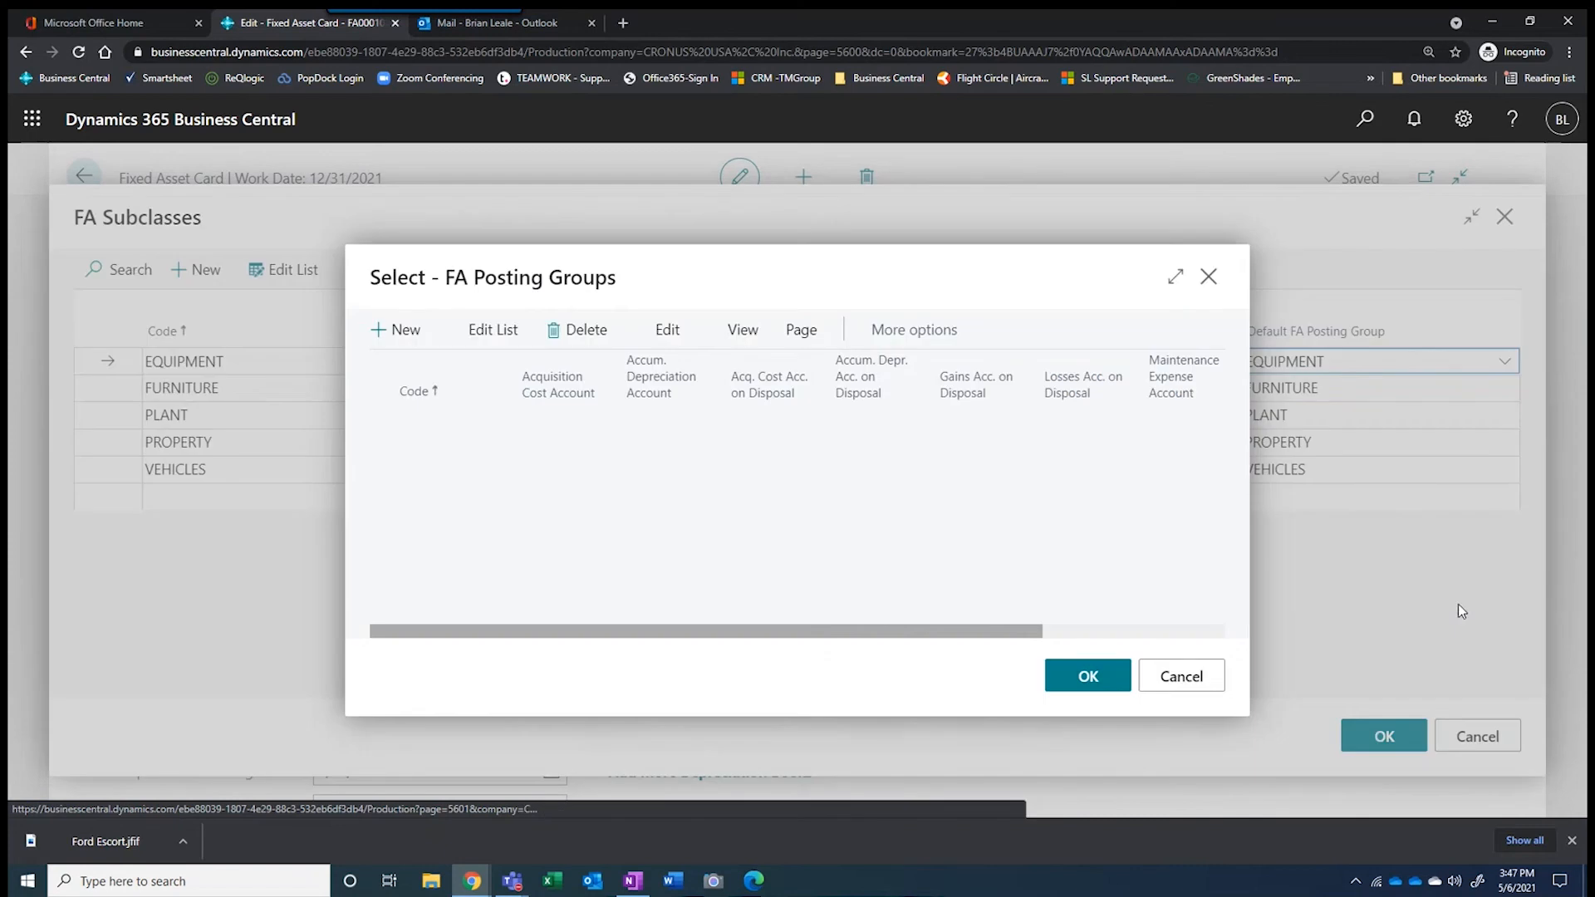
pyautogui.click(1175, 277)
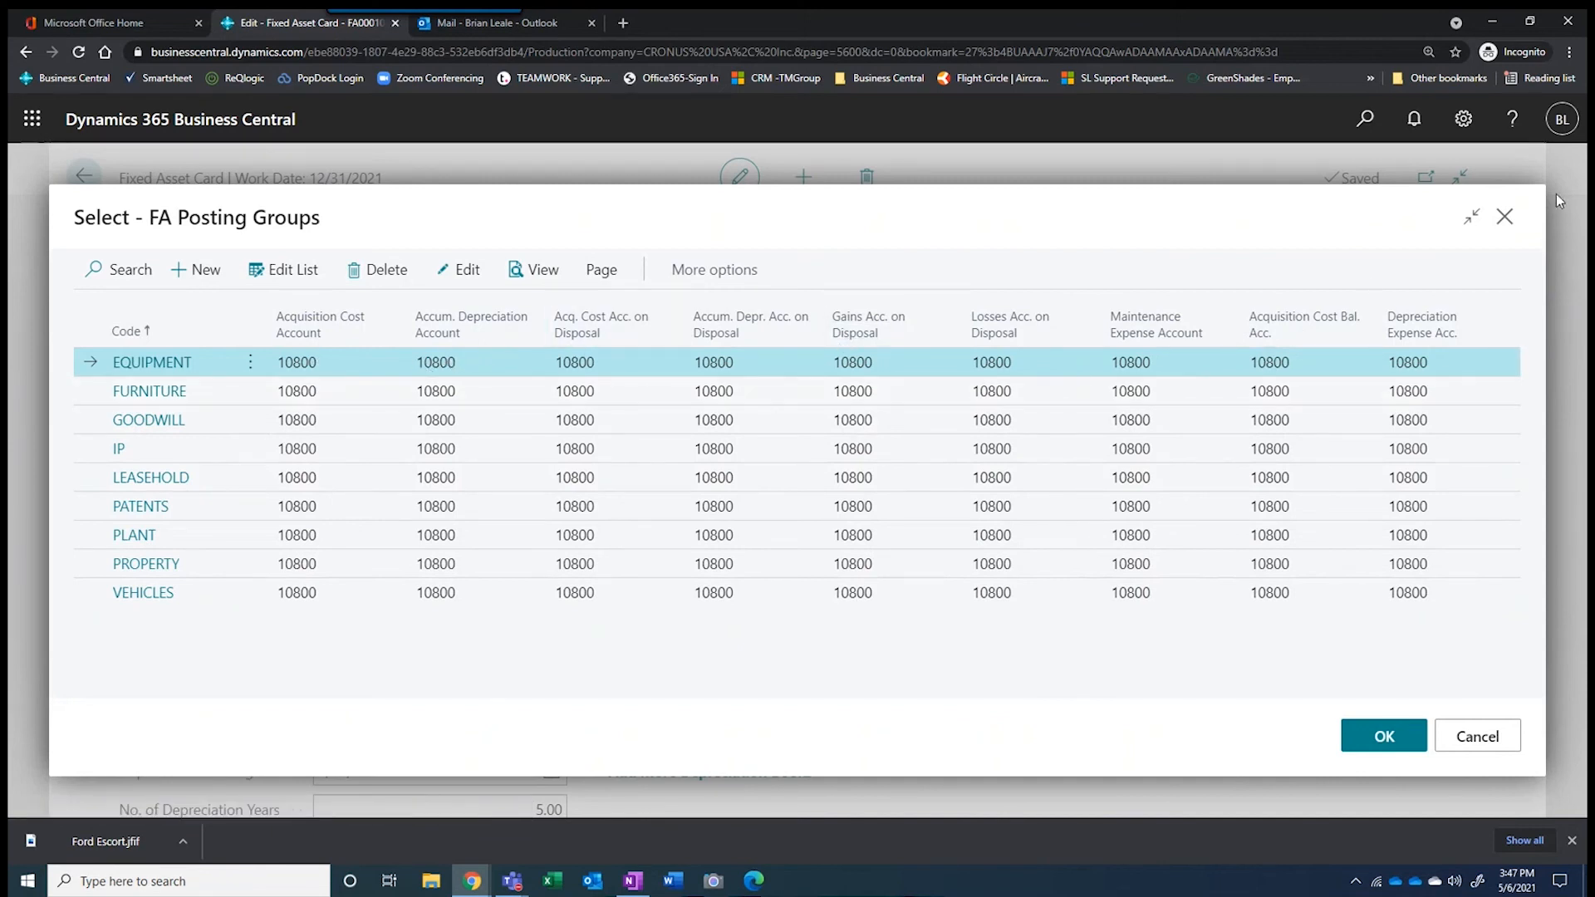
# Cancel out of the FA posting groups list and the FA subclass selection list
pyautogui.click(1503, 218)
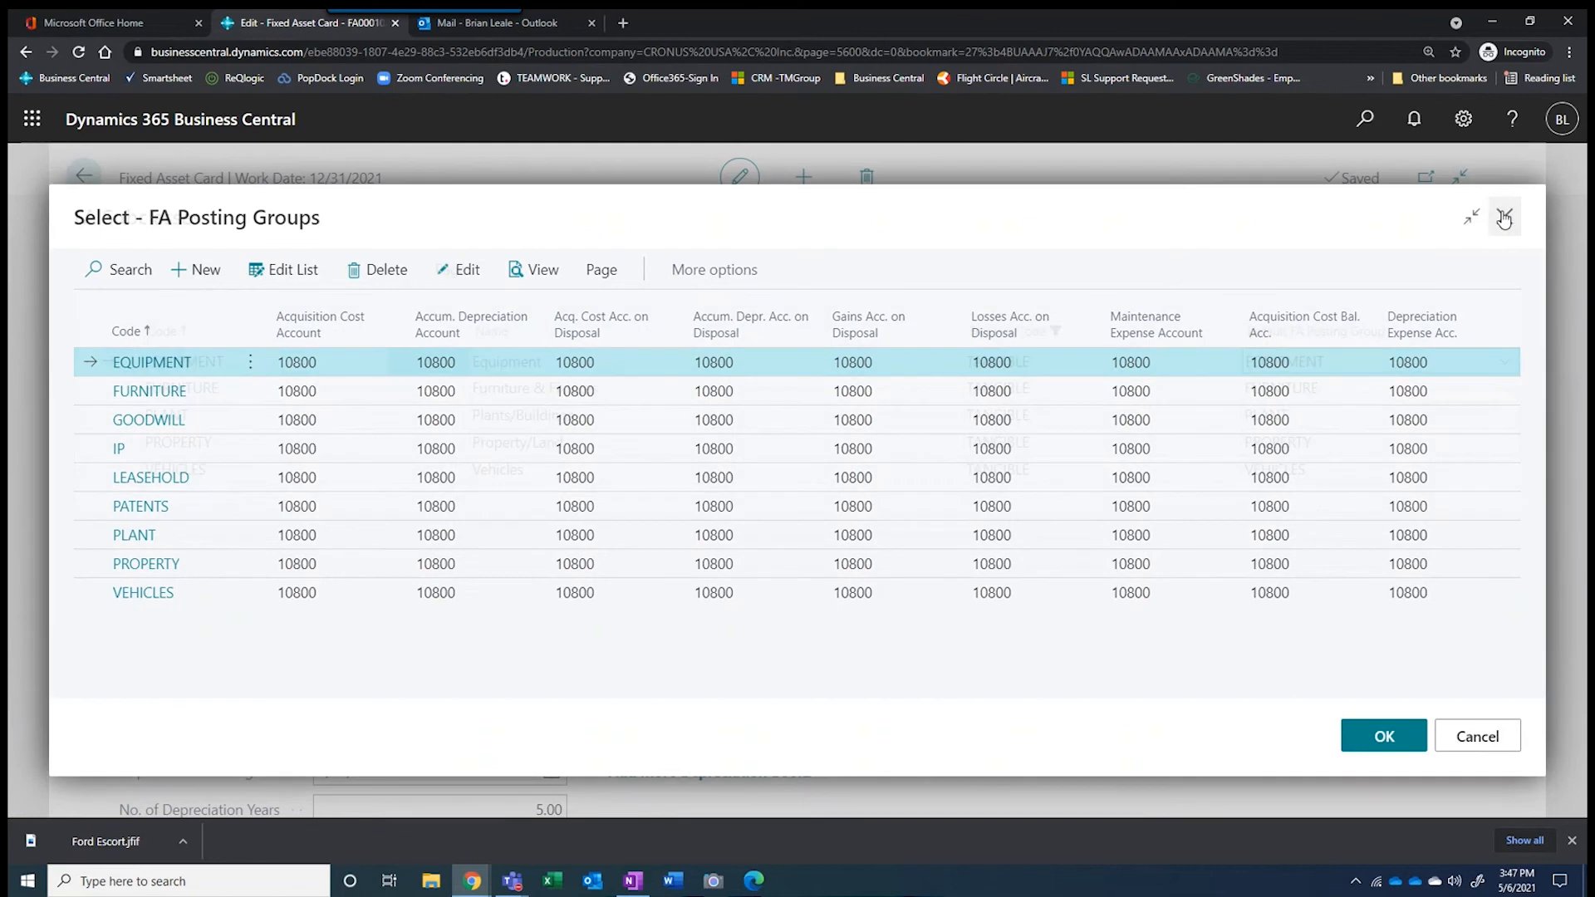
pyautogui.click(1479, 743)
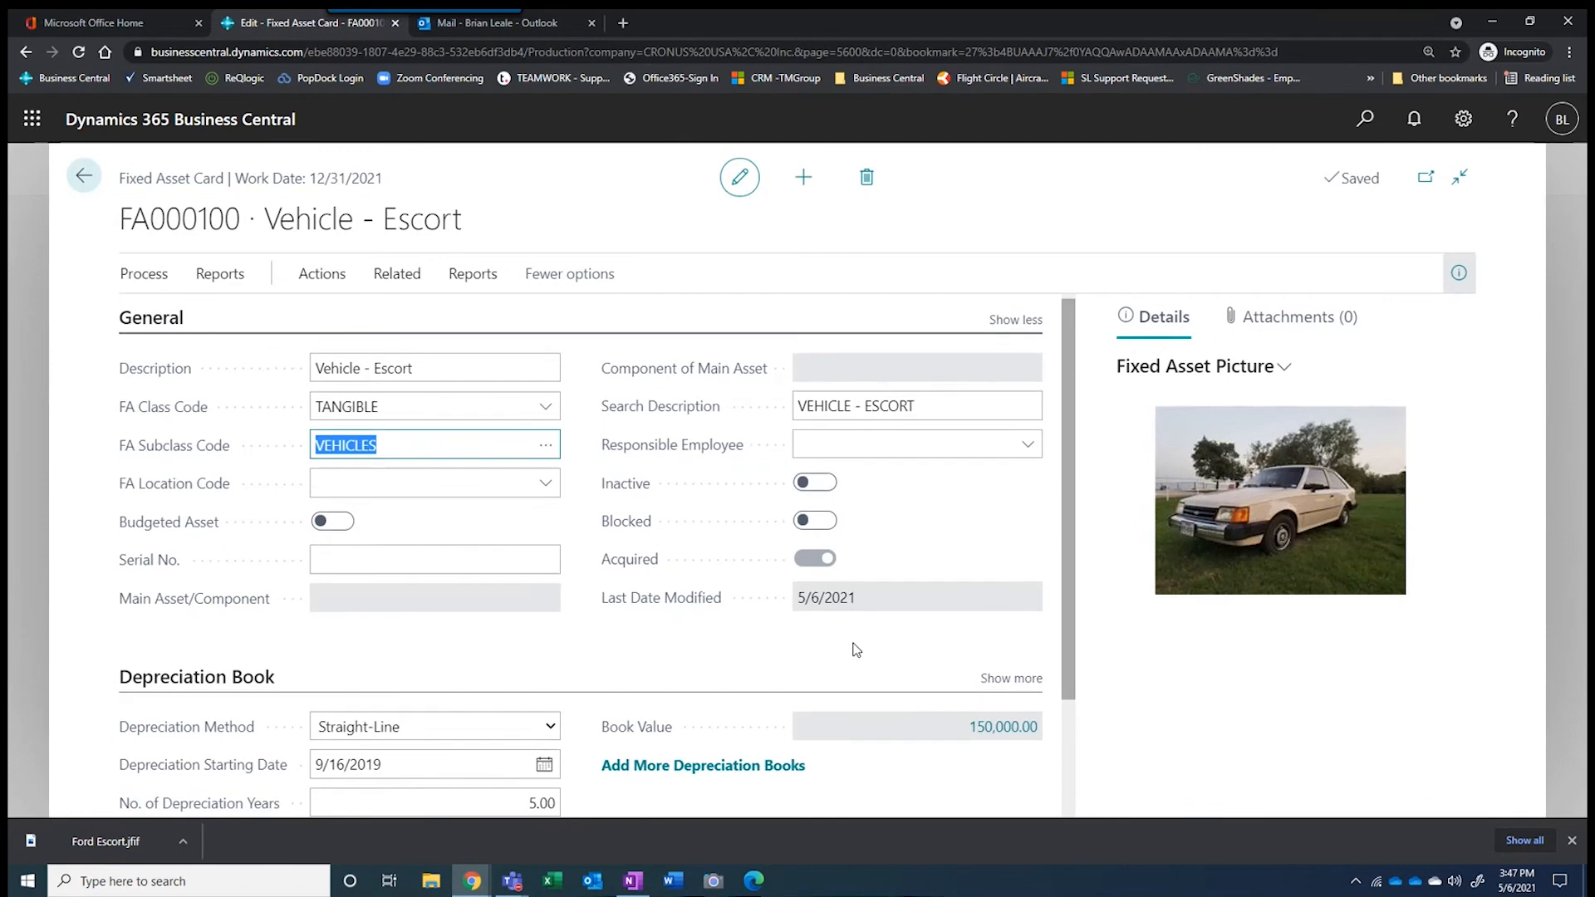
# Review the FA ledger entries behind the Vehicle - Escort book value, and return to the asset card
pyautogui.scroll(-2, 953, 629)
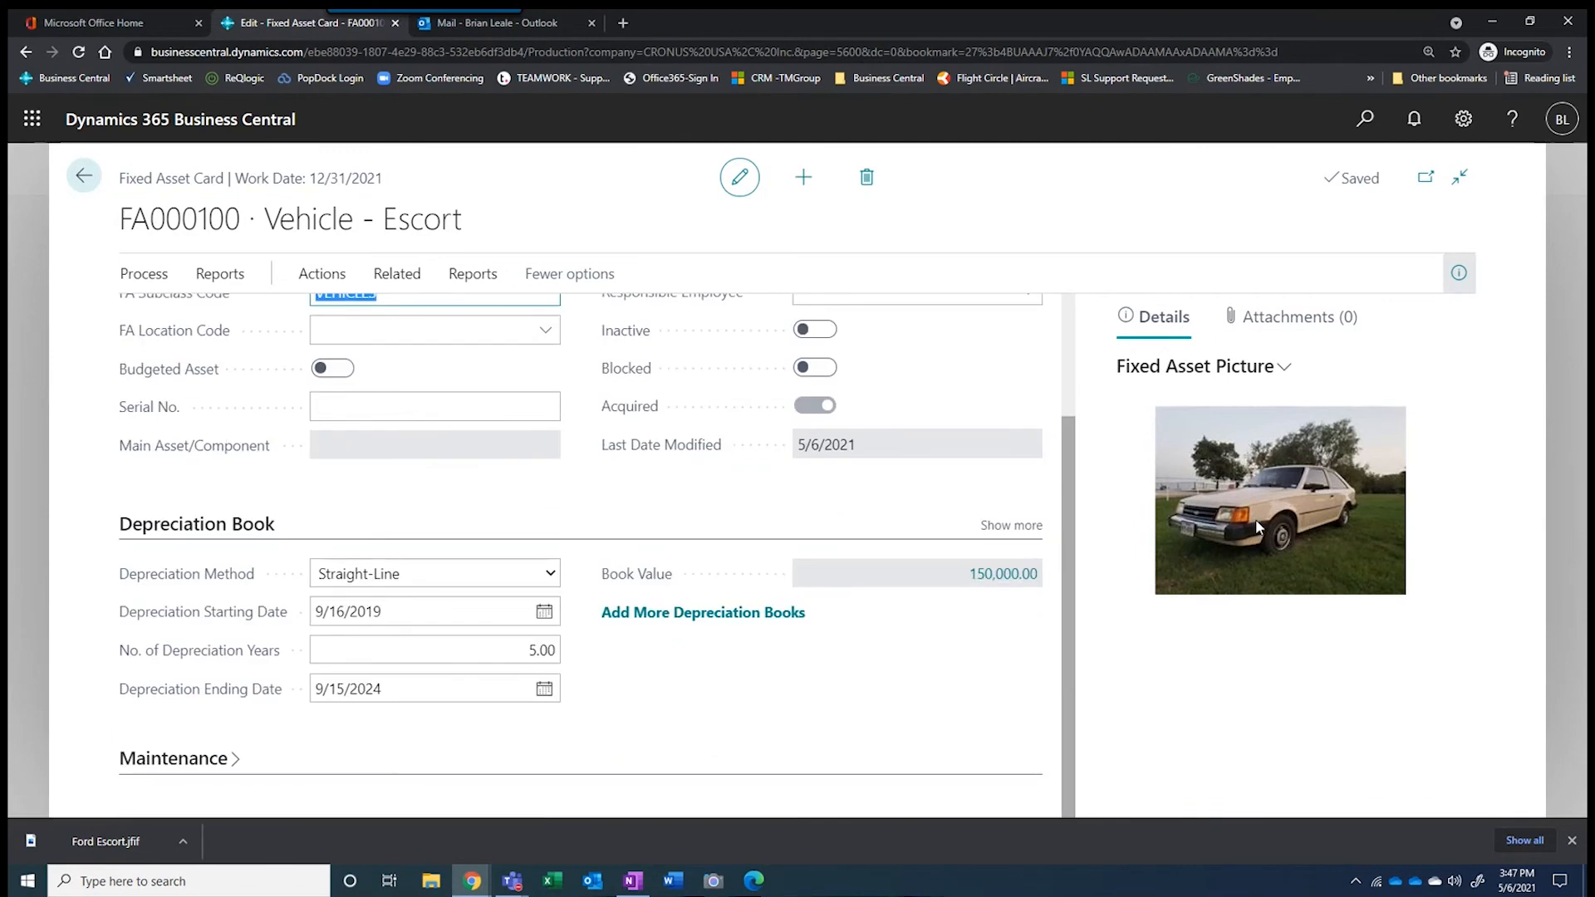
pyautogui.click(991, 575)
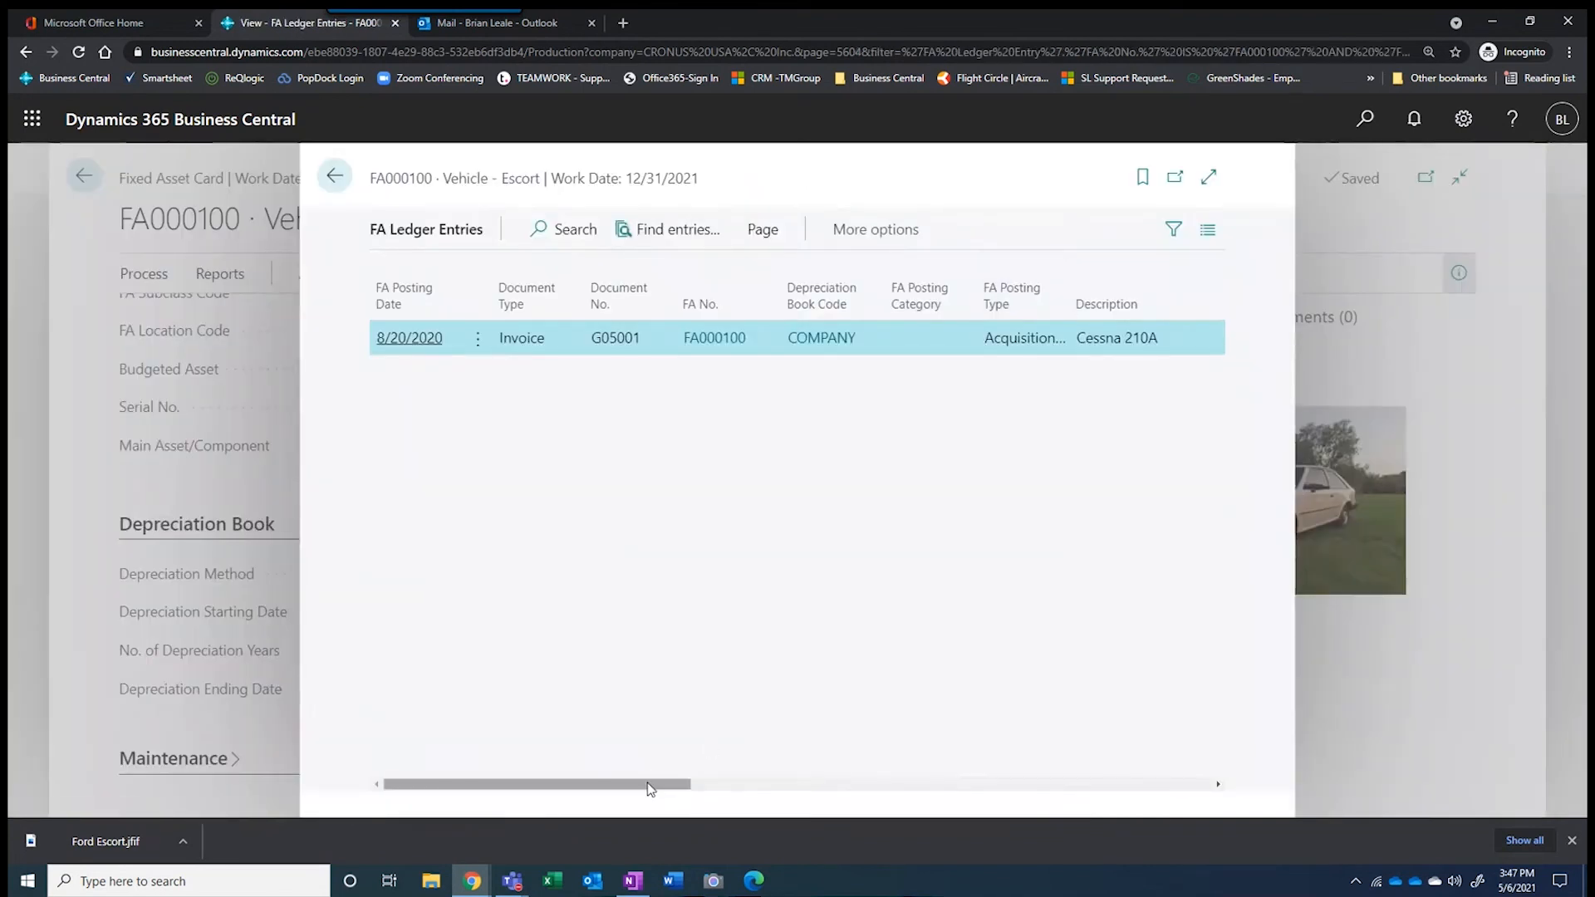
pyautogui.moveTo(650, 784); pyautogui.dragTo(733, 800)
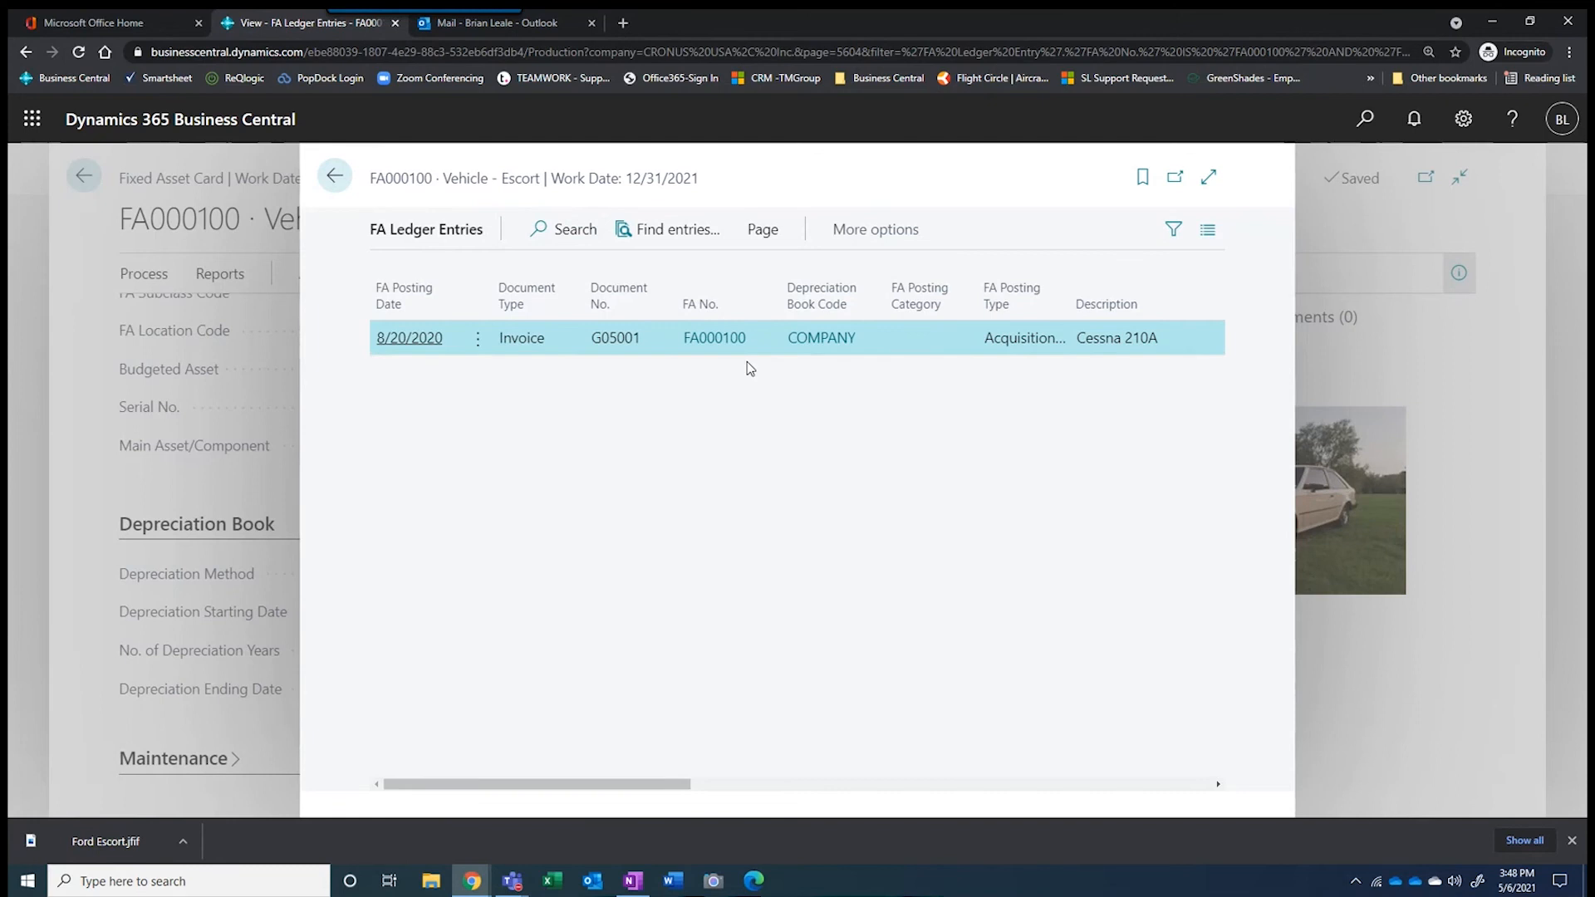
pyautogui.click(338, 183)
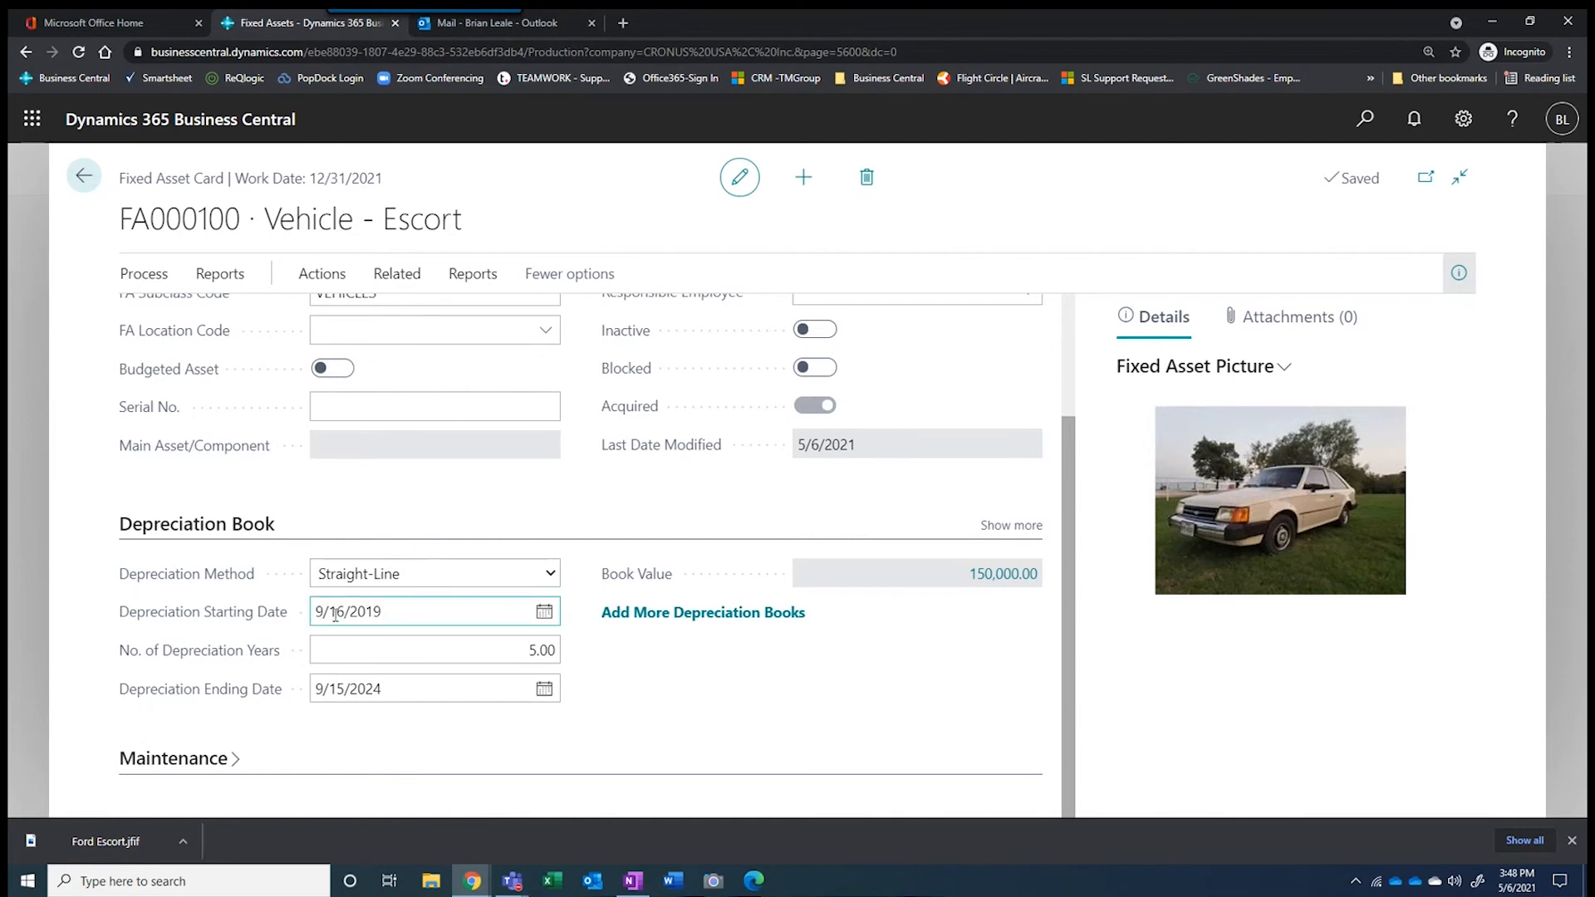
# Examine the depreciation book dates and the maintenance fields on the Vehicle - Escort card
pyautogui.click(393, 618)
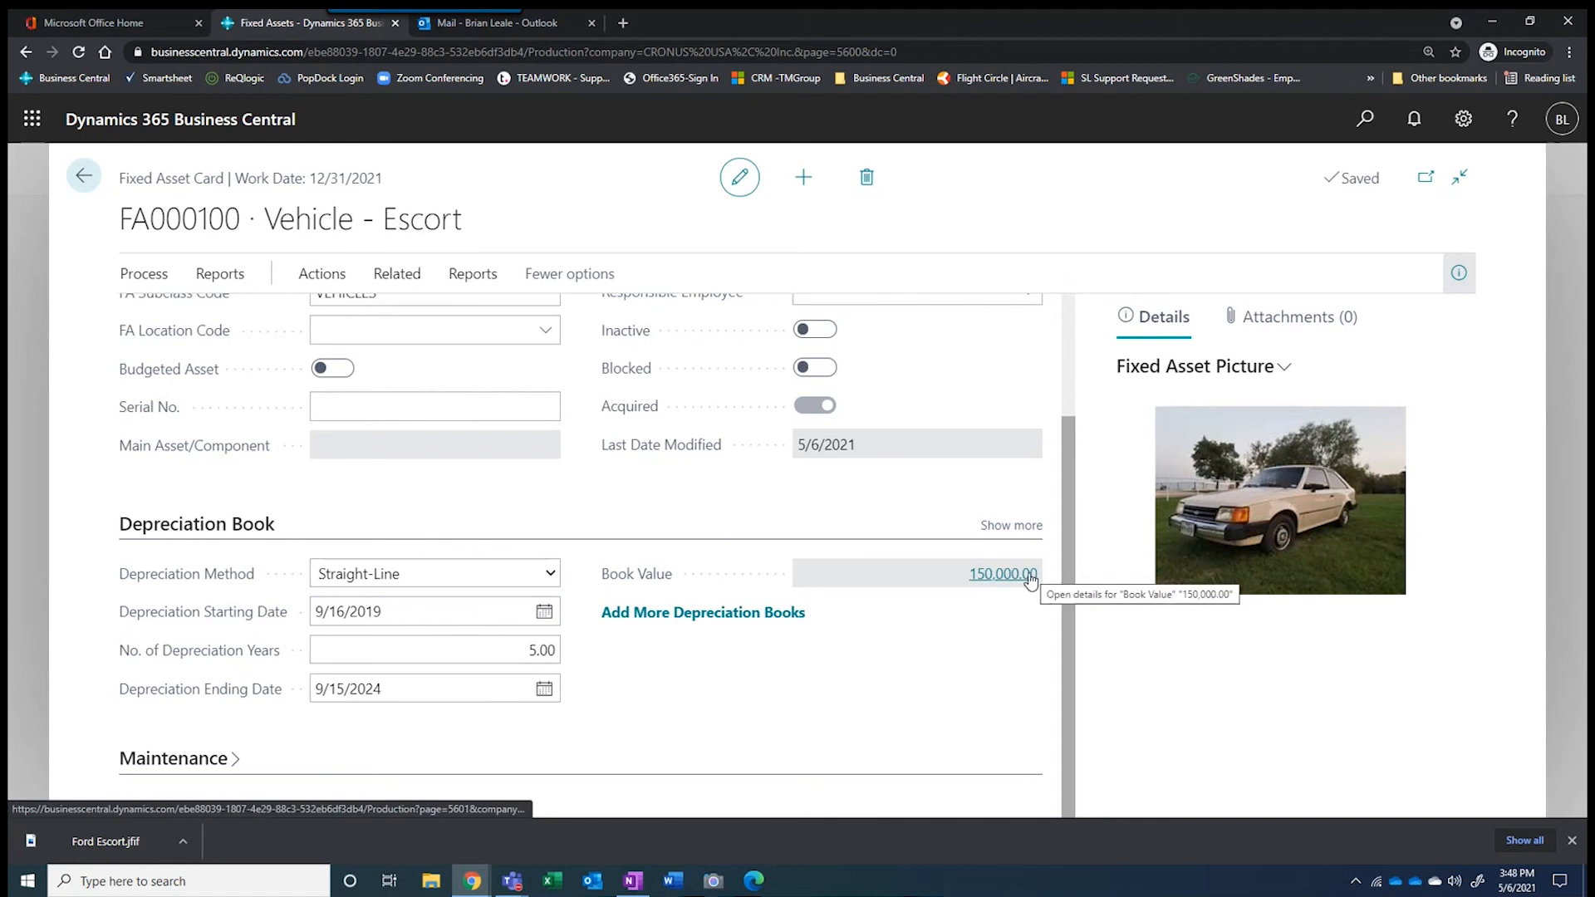
pyautogui.click(334, 610)
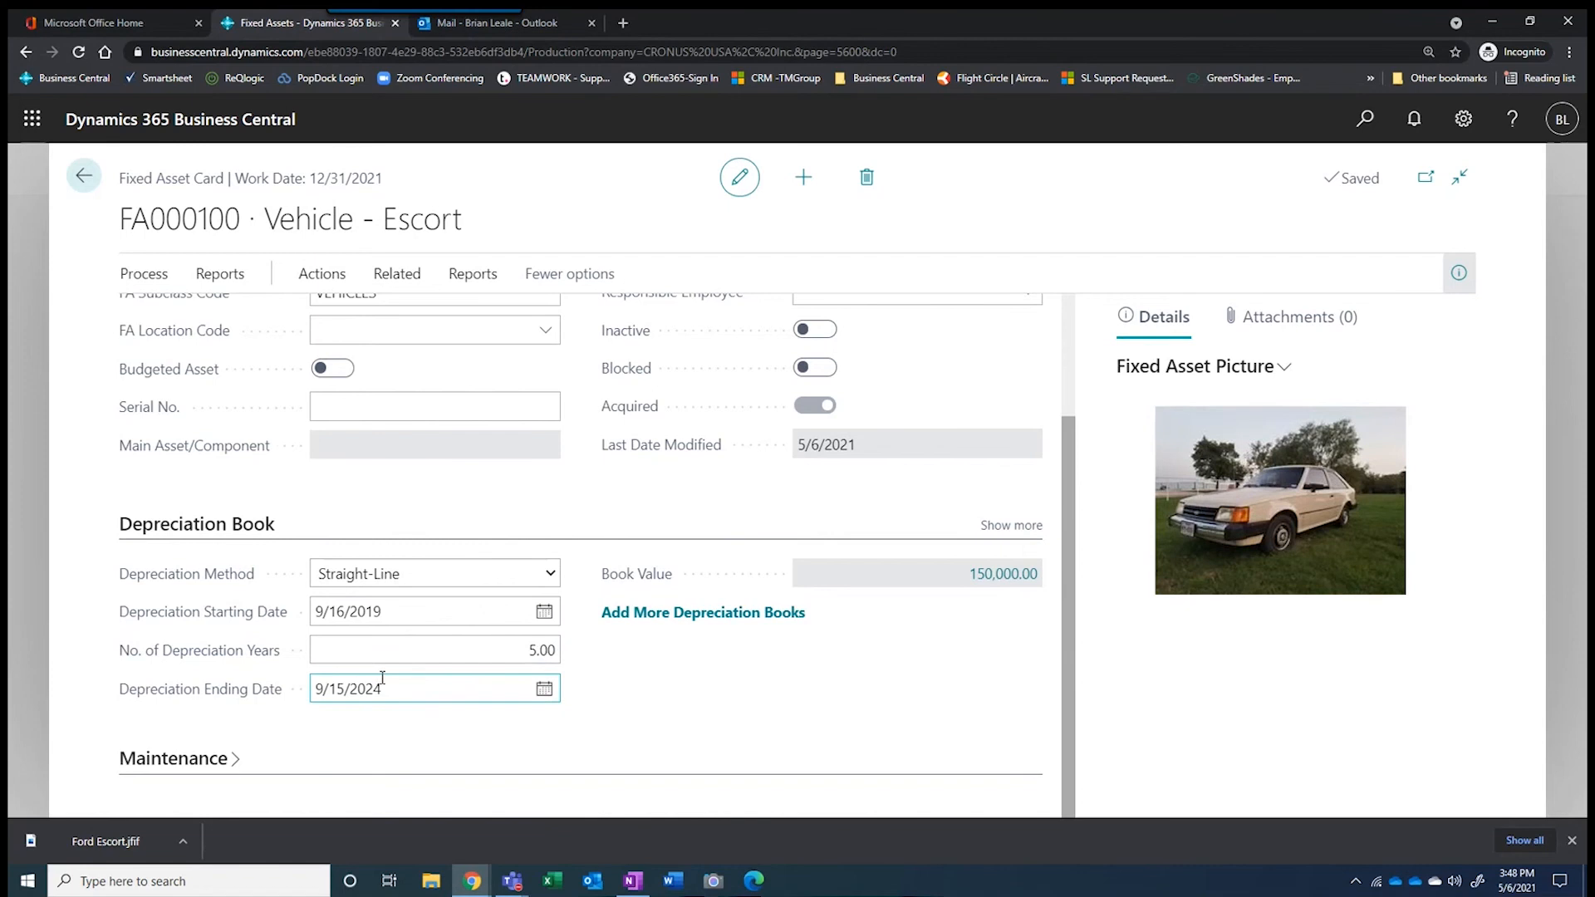
pyautogui.scroll(2, 382, 680)
pyautogui.scroll(-2, 423, 659)
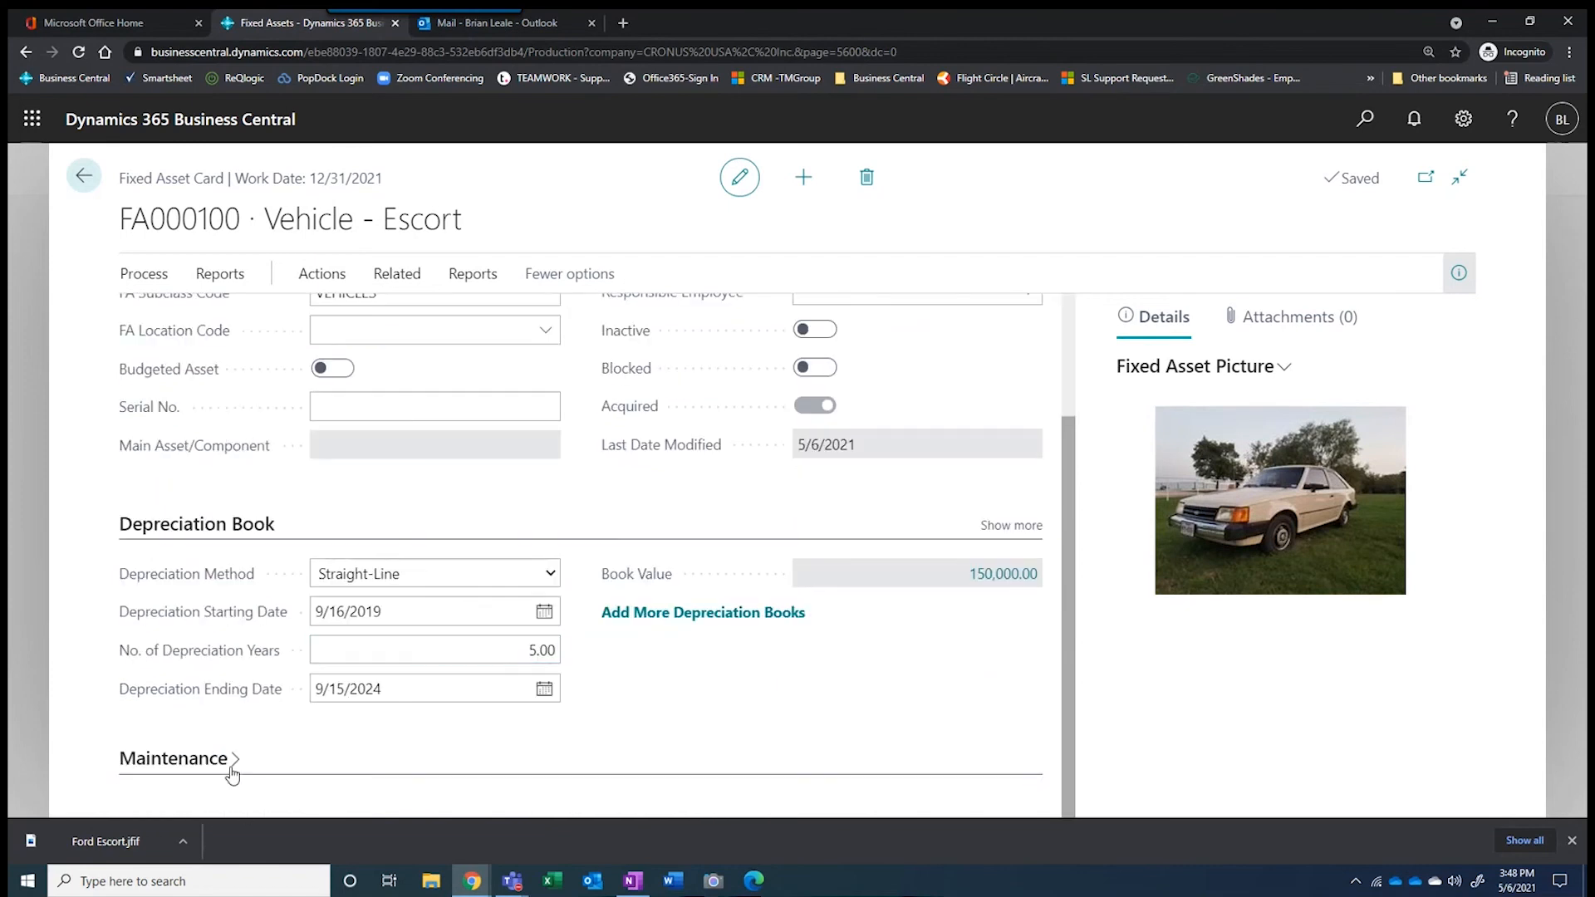
pyautogui.scroll(-2, 250, 703)
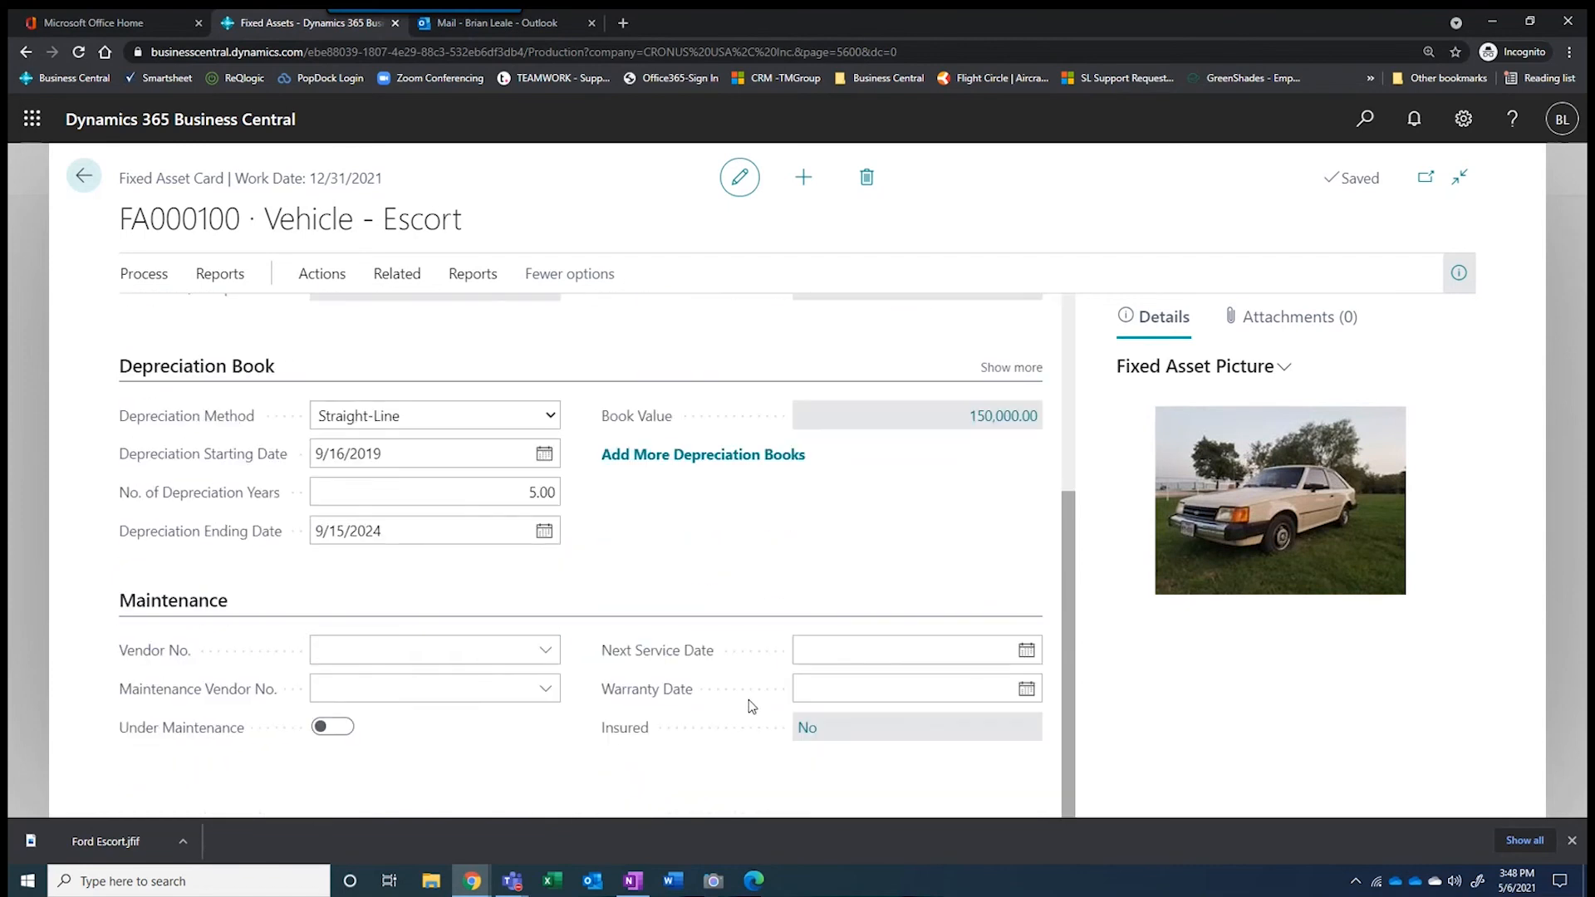
pyautogui.click(671, 655)
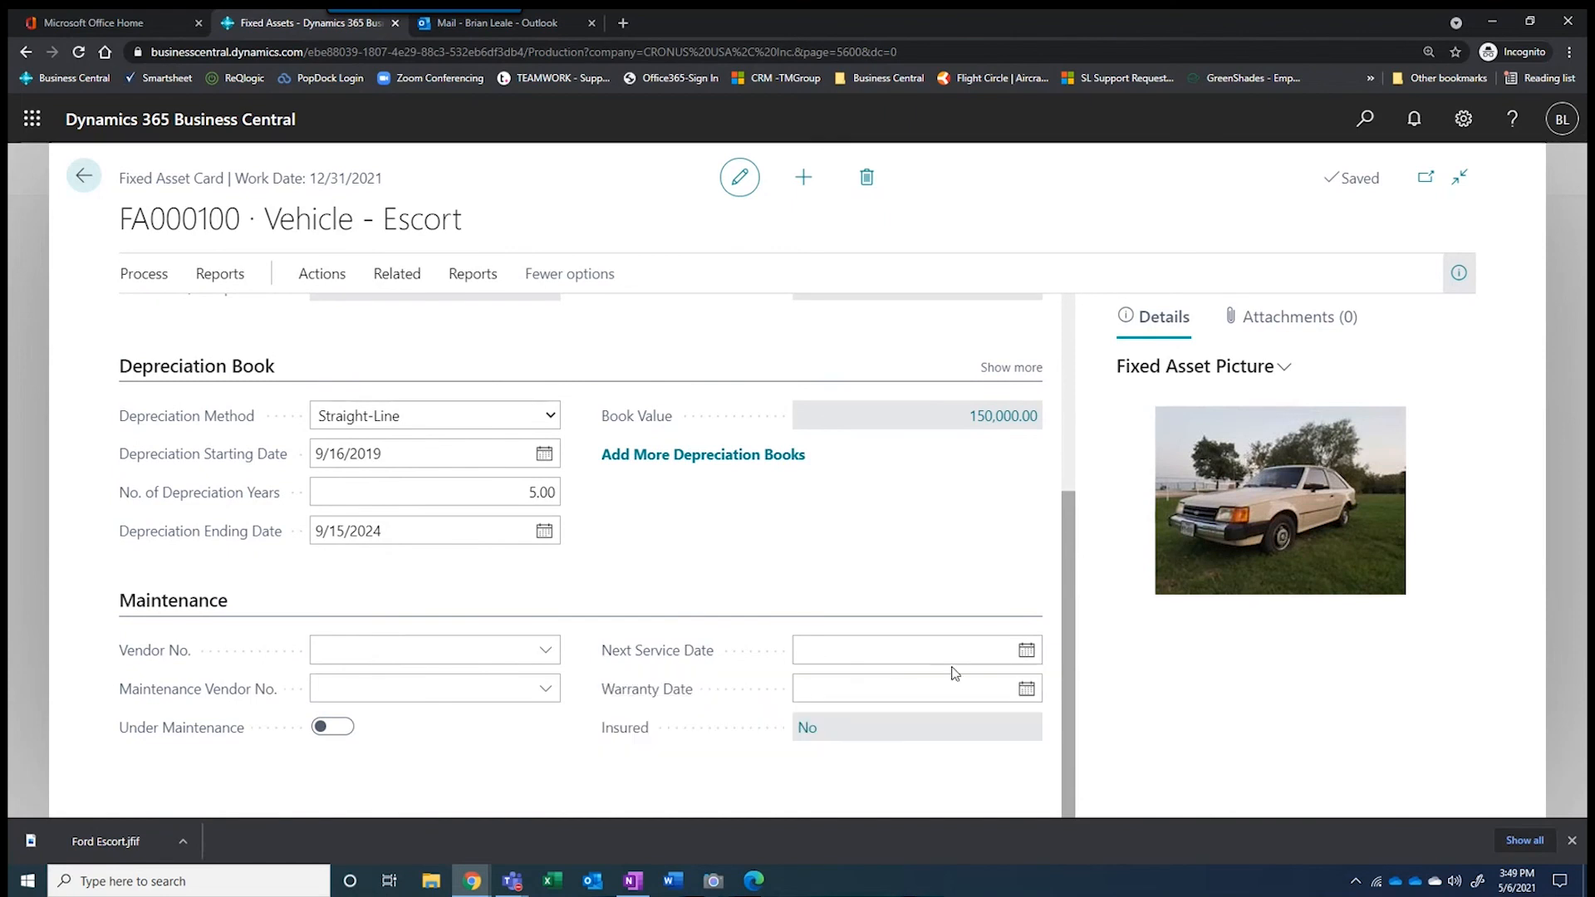
pyautogui.click(841, 685)
pyautogui.click(320, 678)
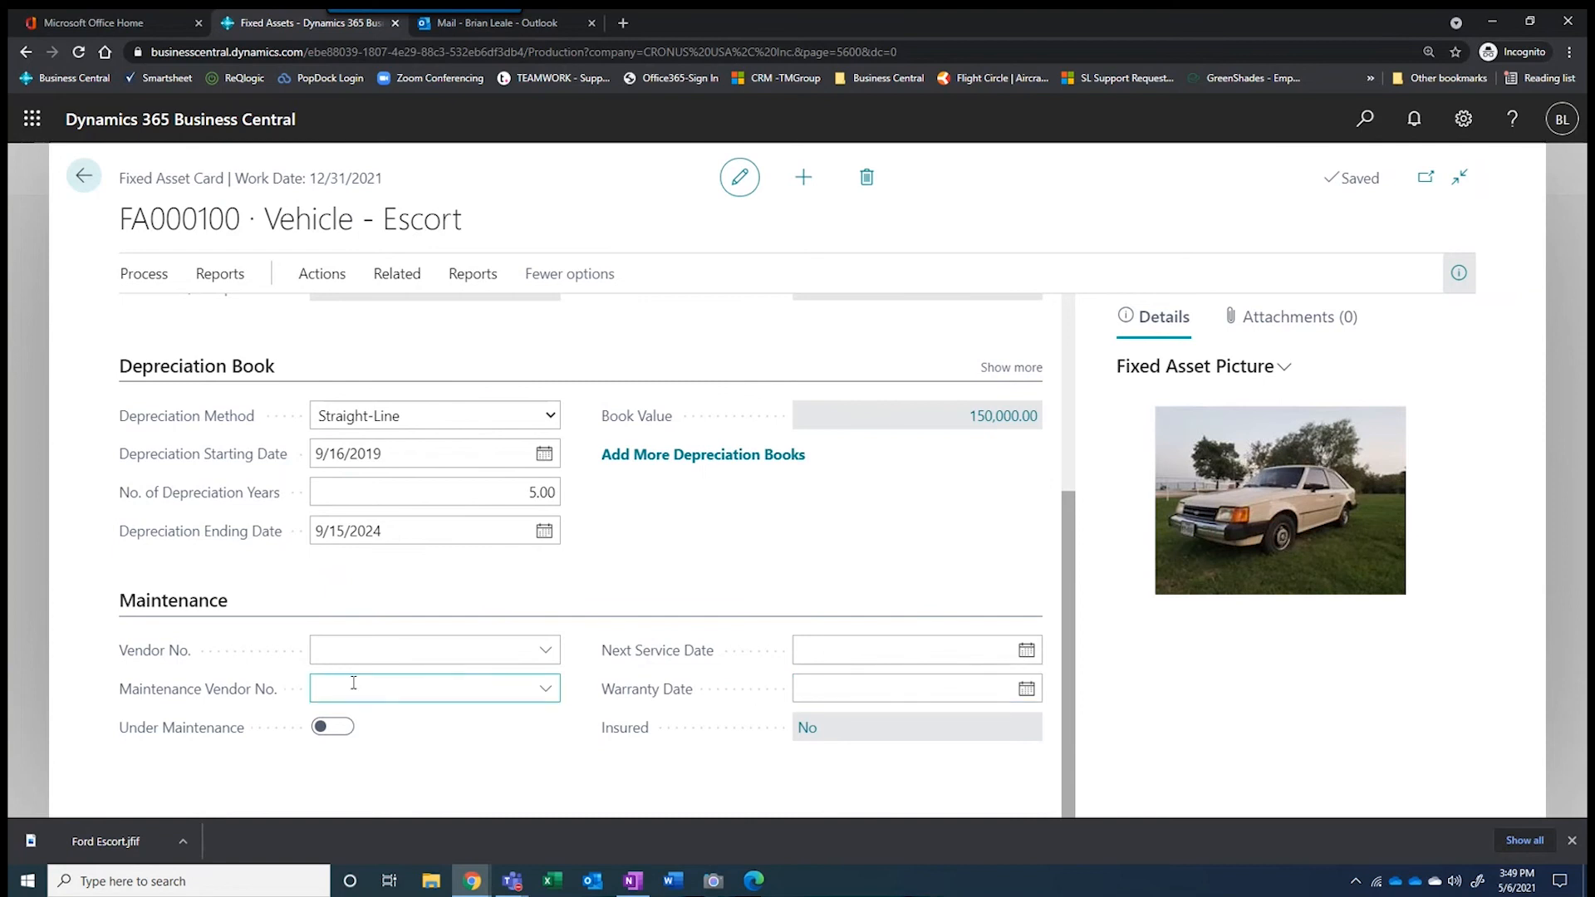
pyautogui.click(370, 647)
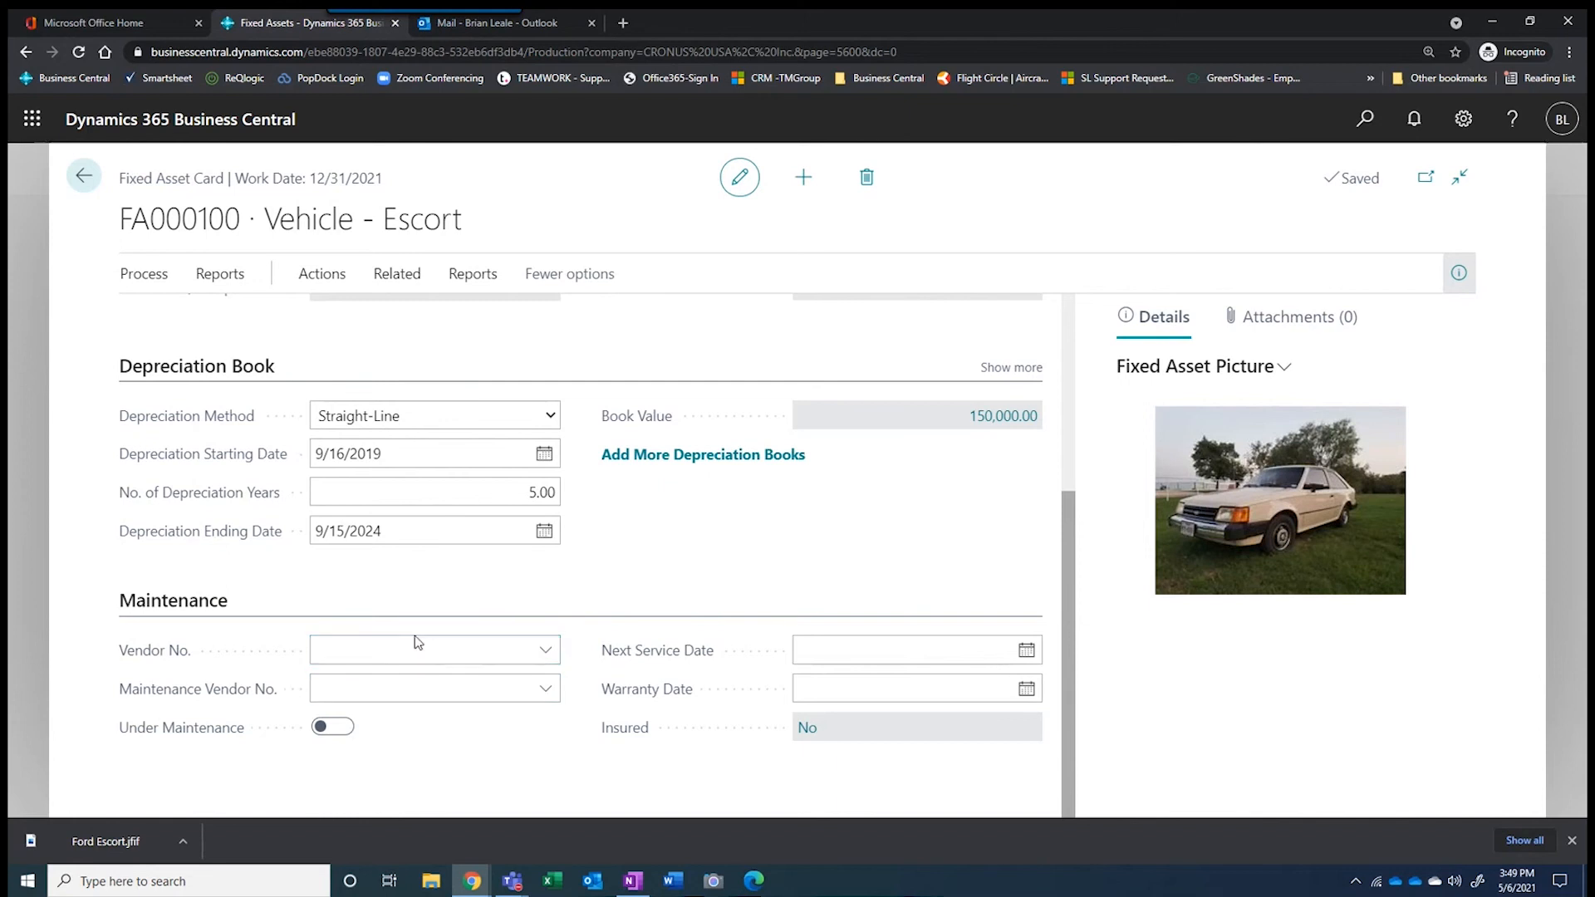
pyautogui.click(353, 683)
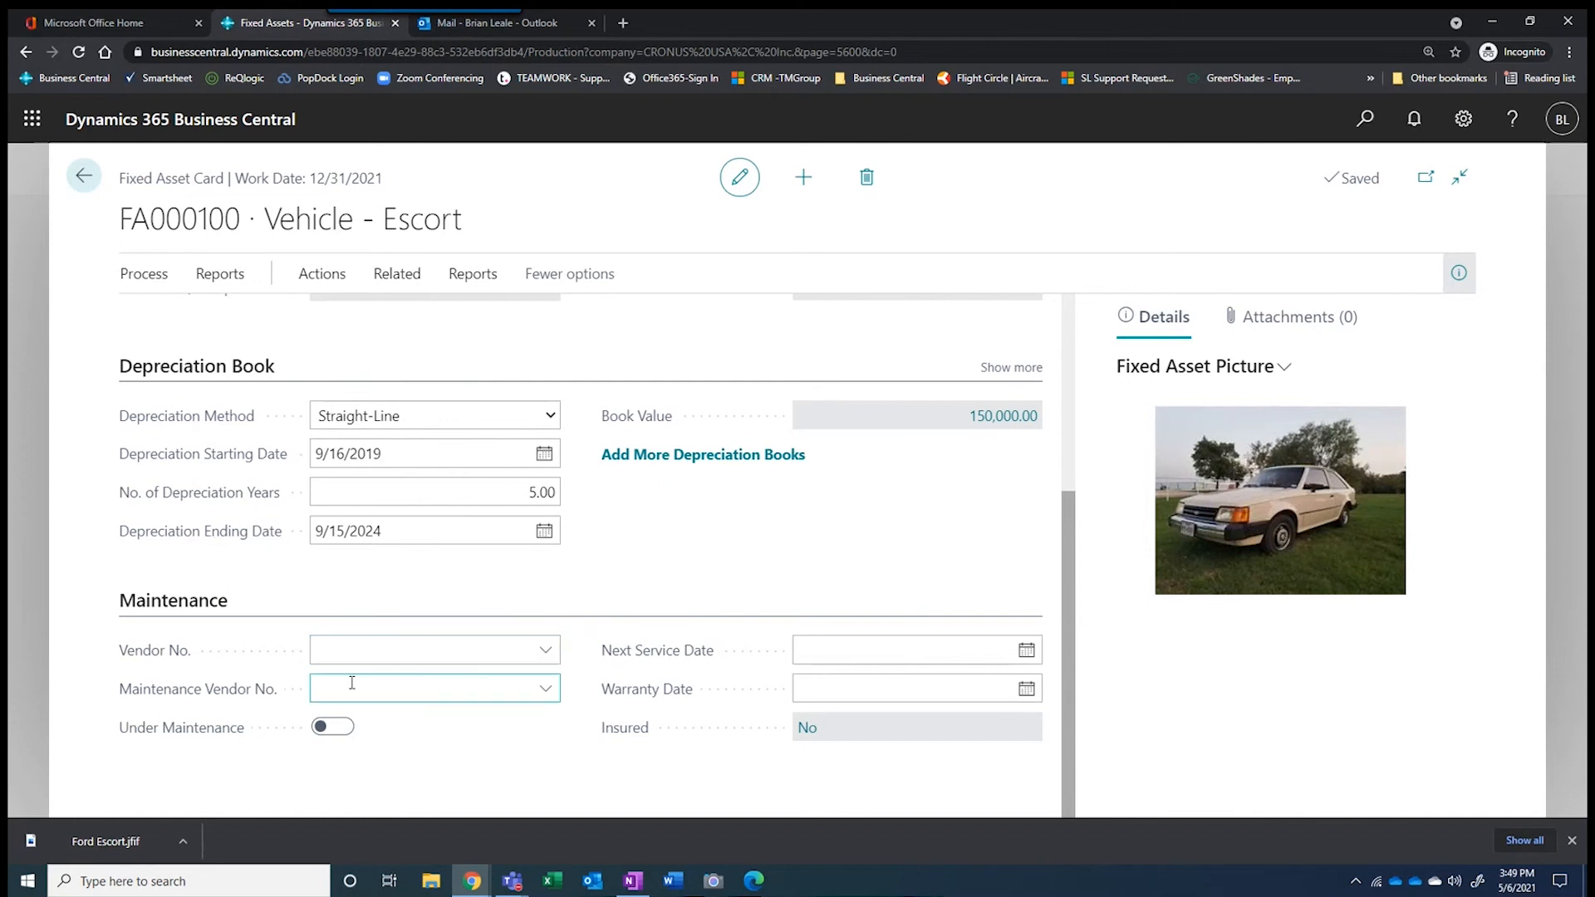
pyautogui.scroll(4, 353, 683)
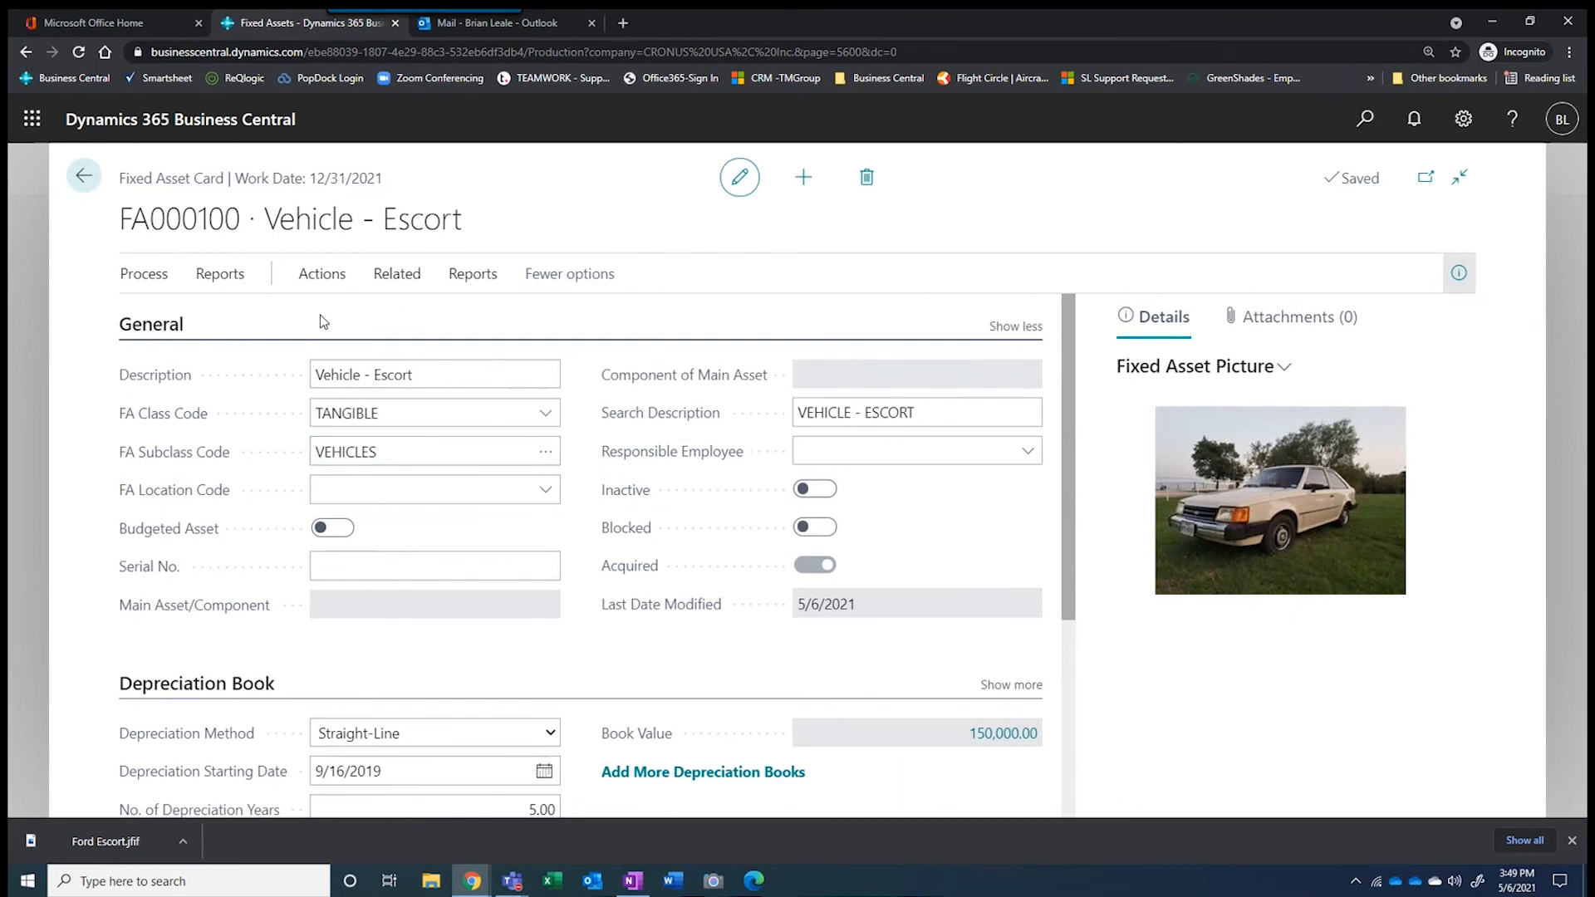
# Start Calculate Depreciation from the fixed assets list, with both the FA Posting Date and the Posting Date set to 5/6/2021
pyautogui.click(88, 182)
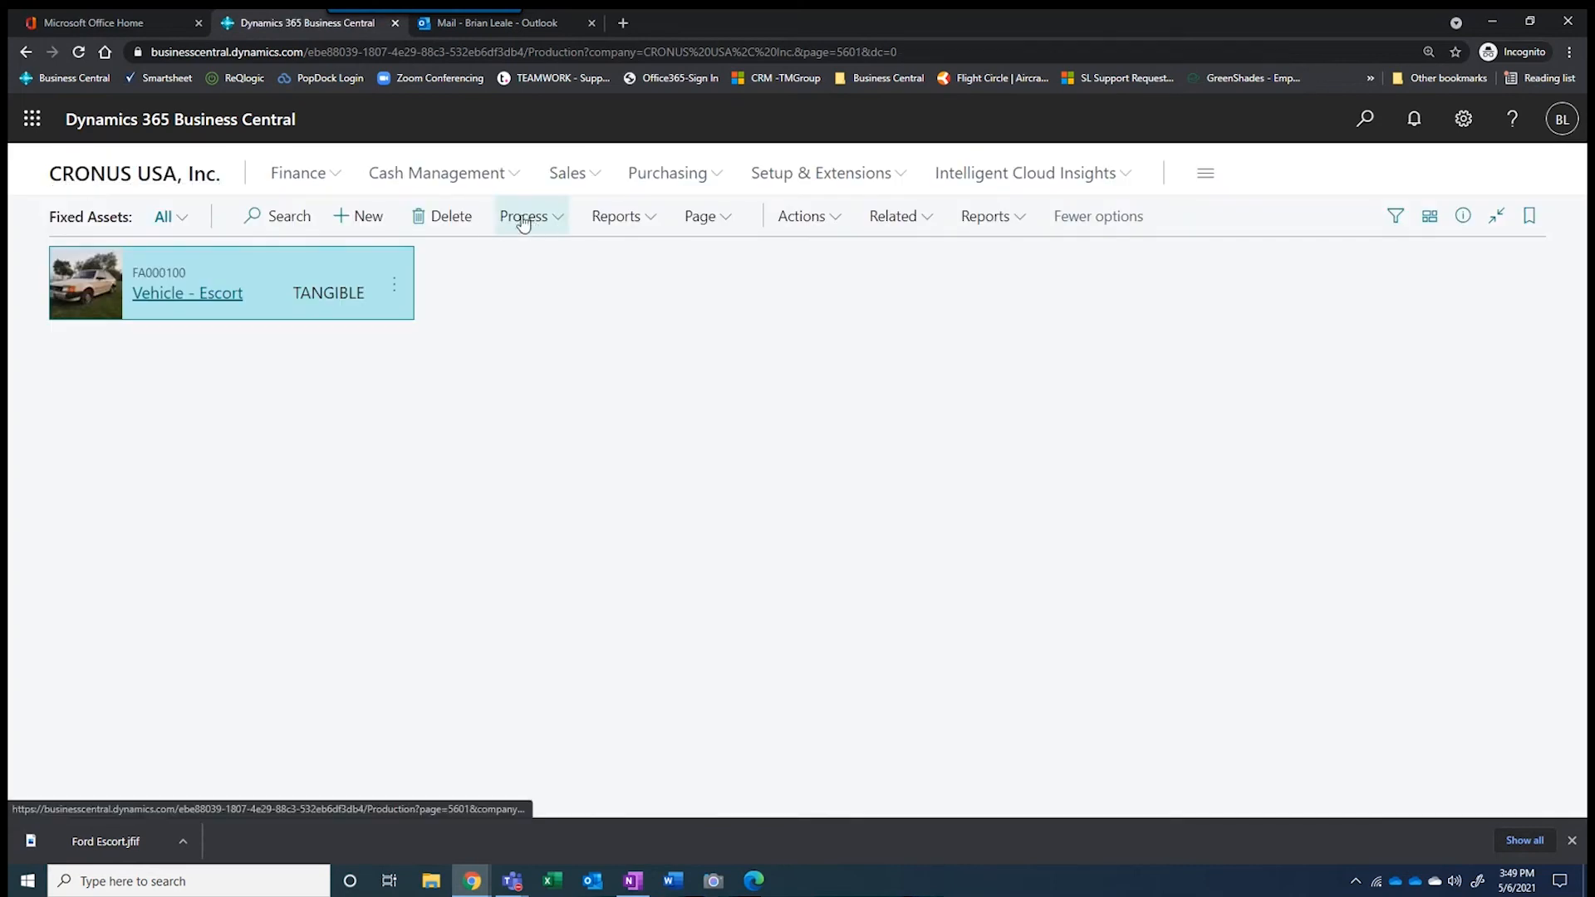
pyautogui.click(537, 219)
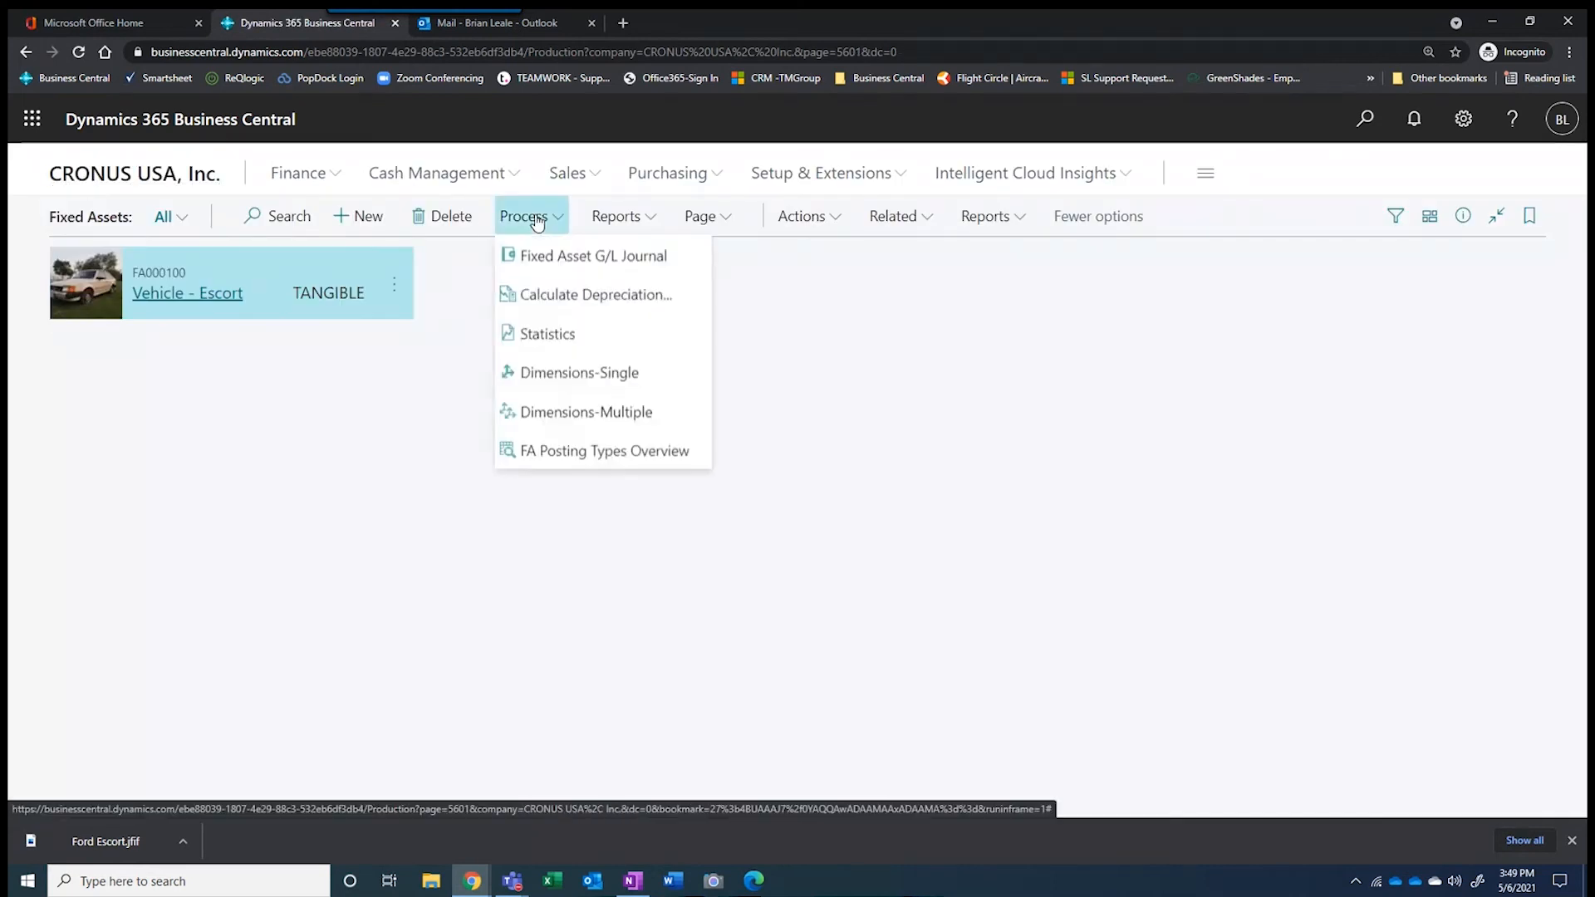
pyautogui.click(570, 295)
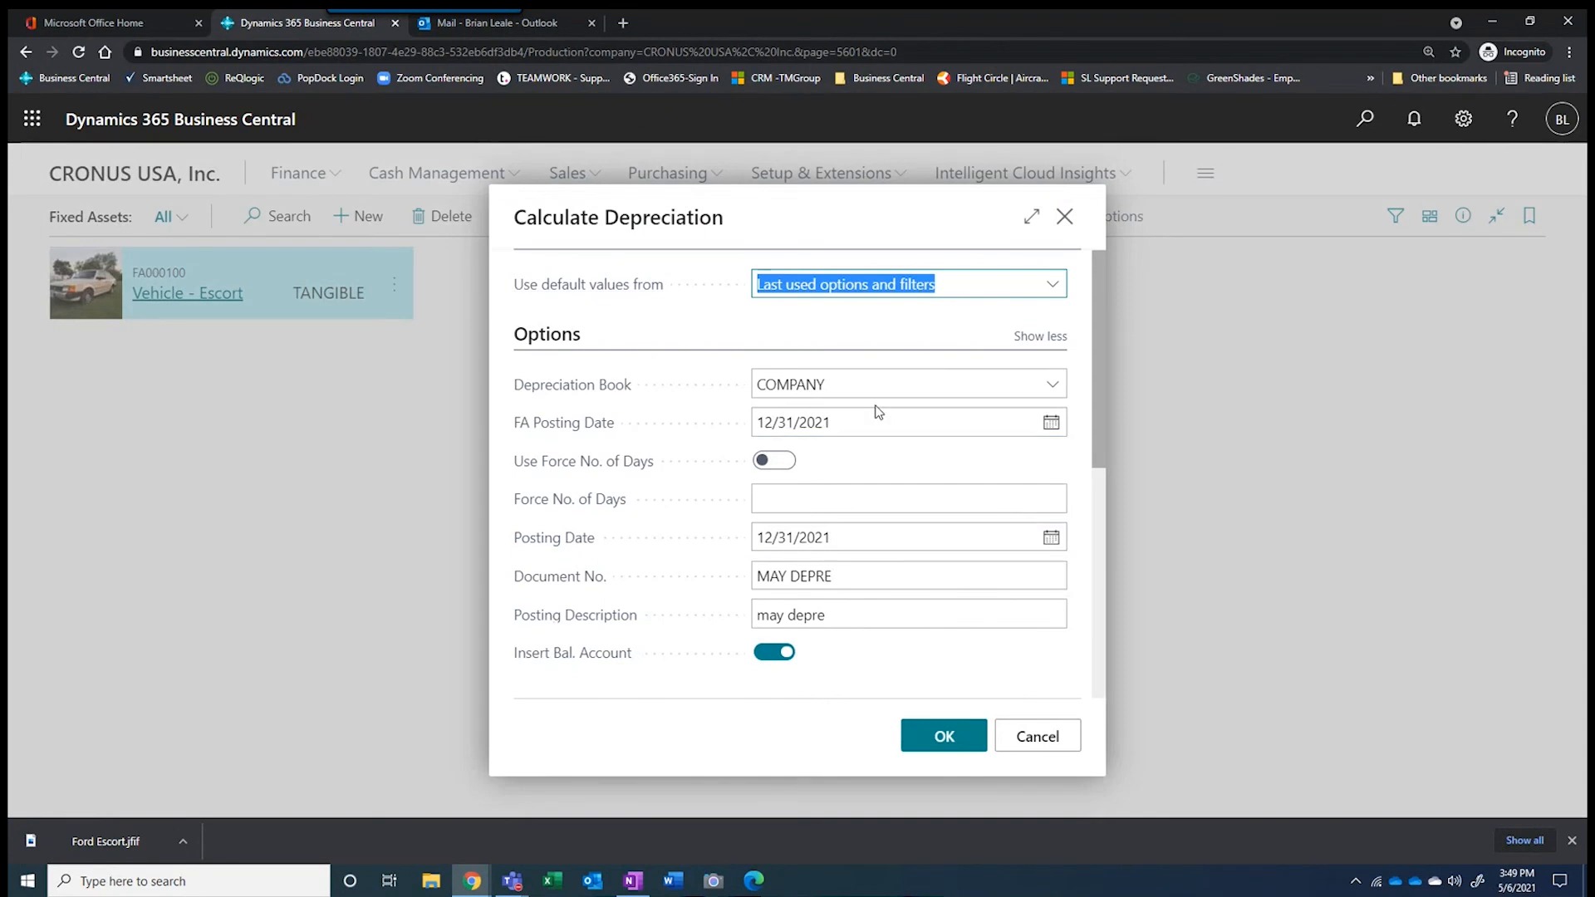
pyautogui.click(878, 411)
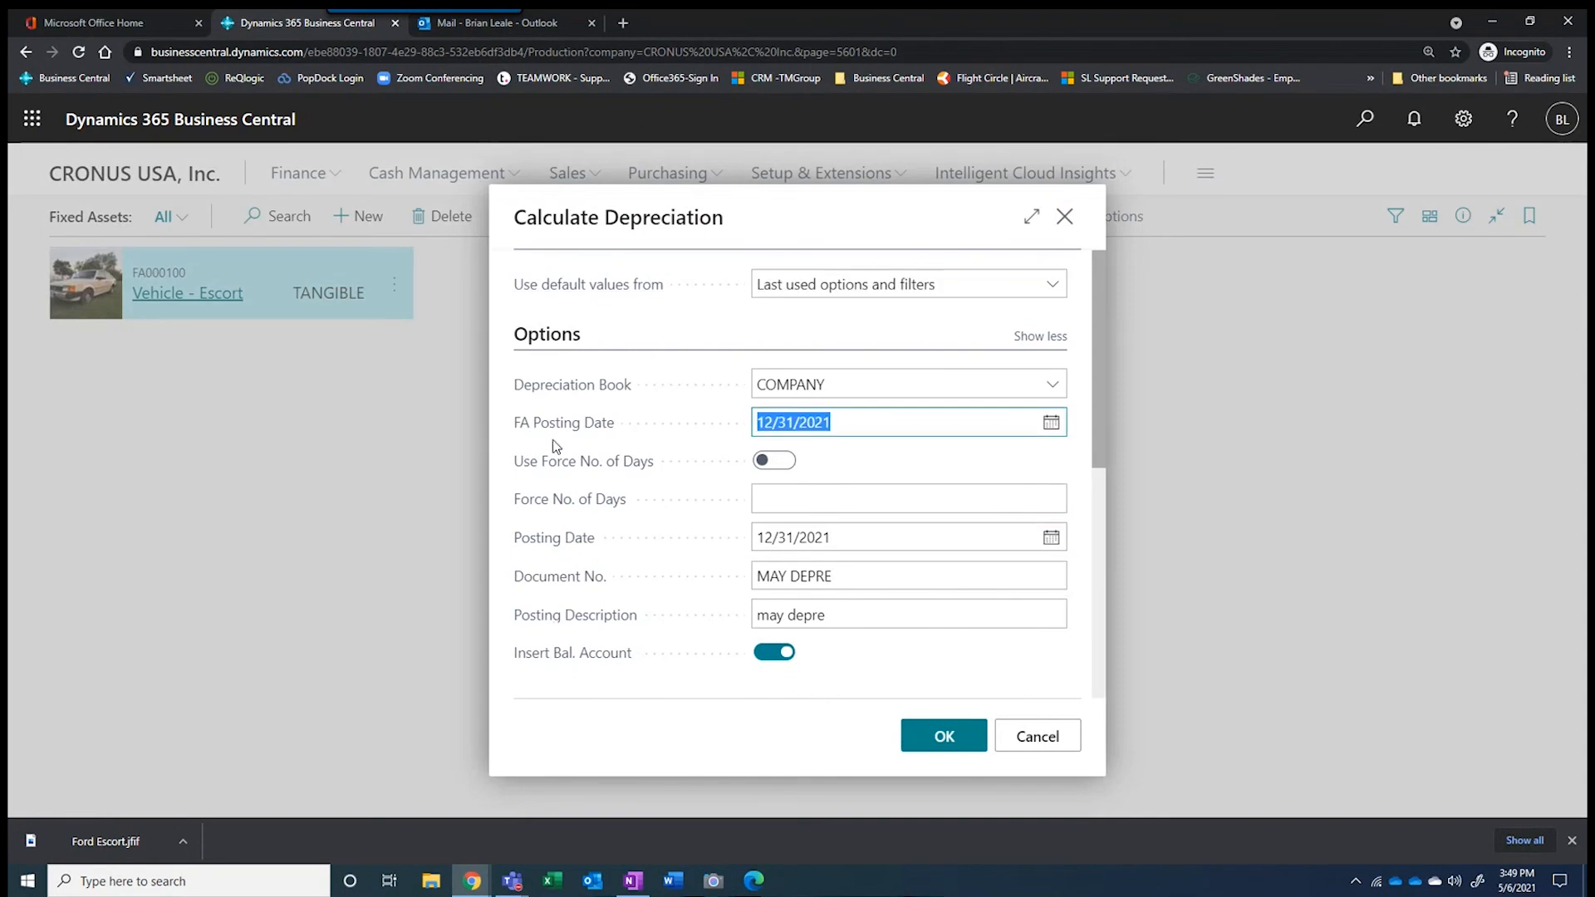
pyautogui.write('t')
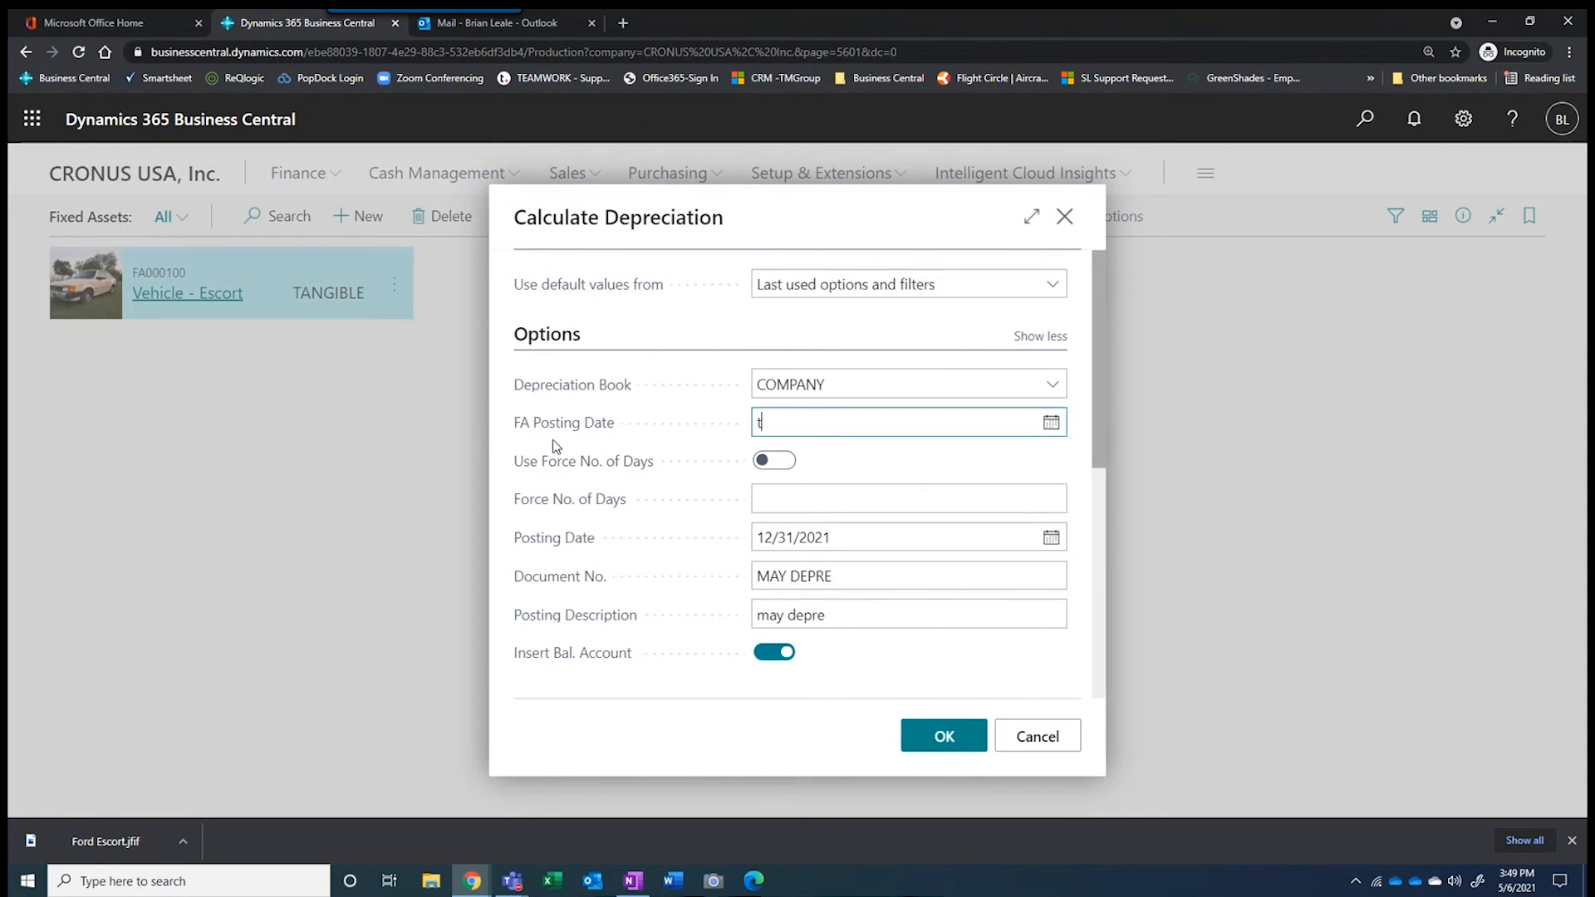
pyautogui.press('Tab')
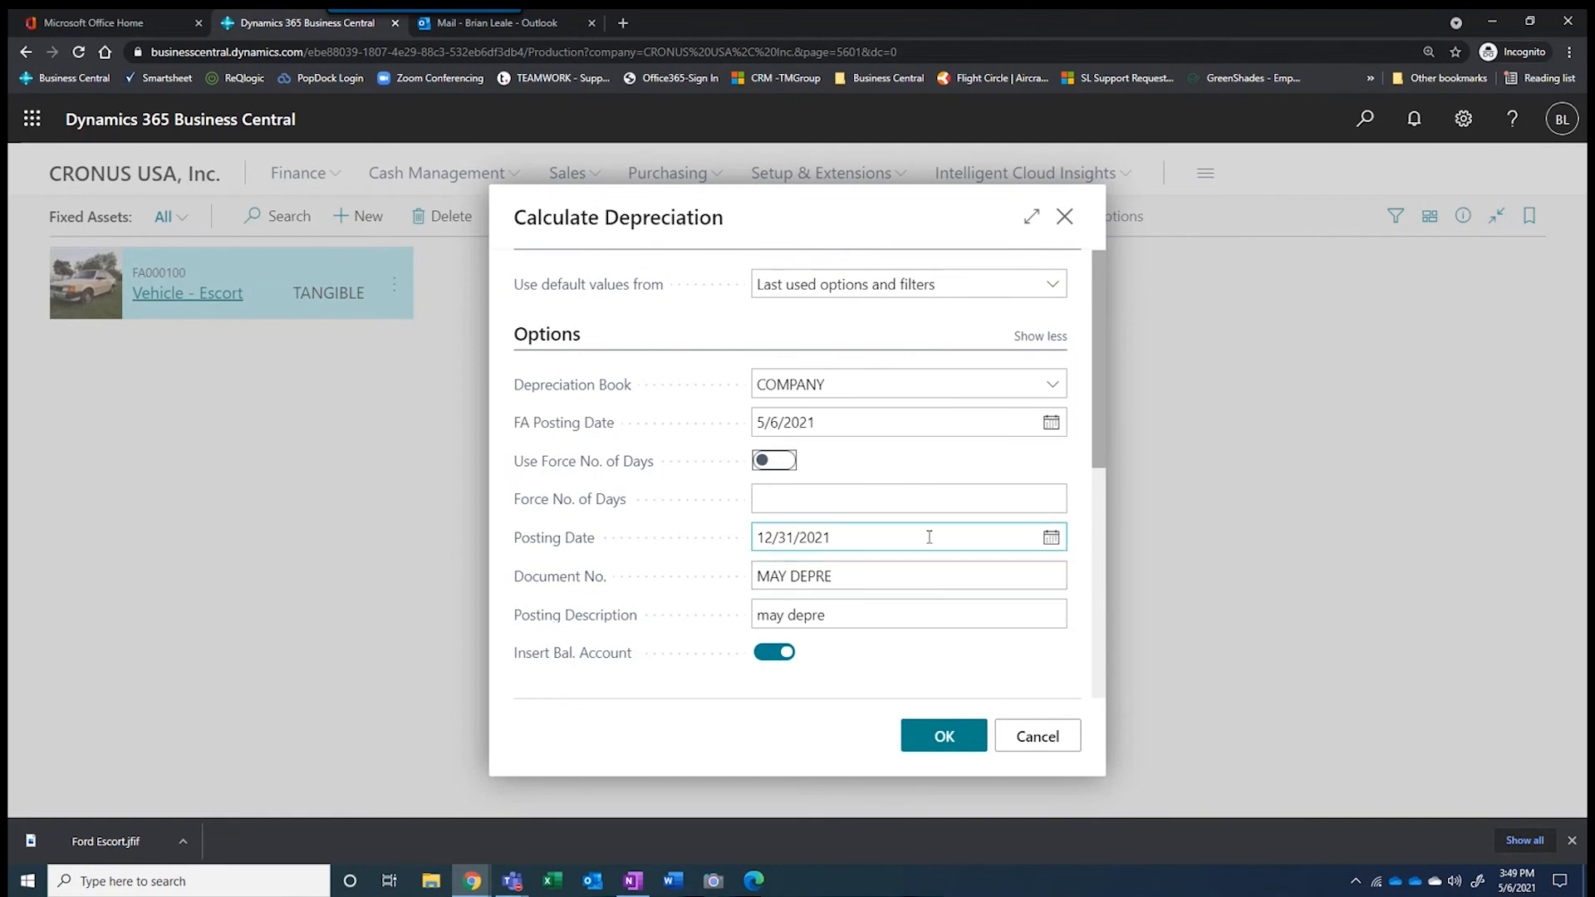
pyautogui.click(861, 538)
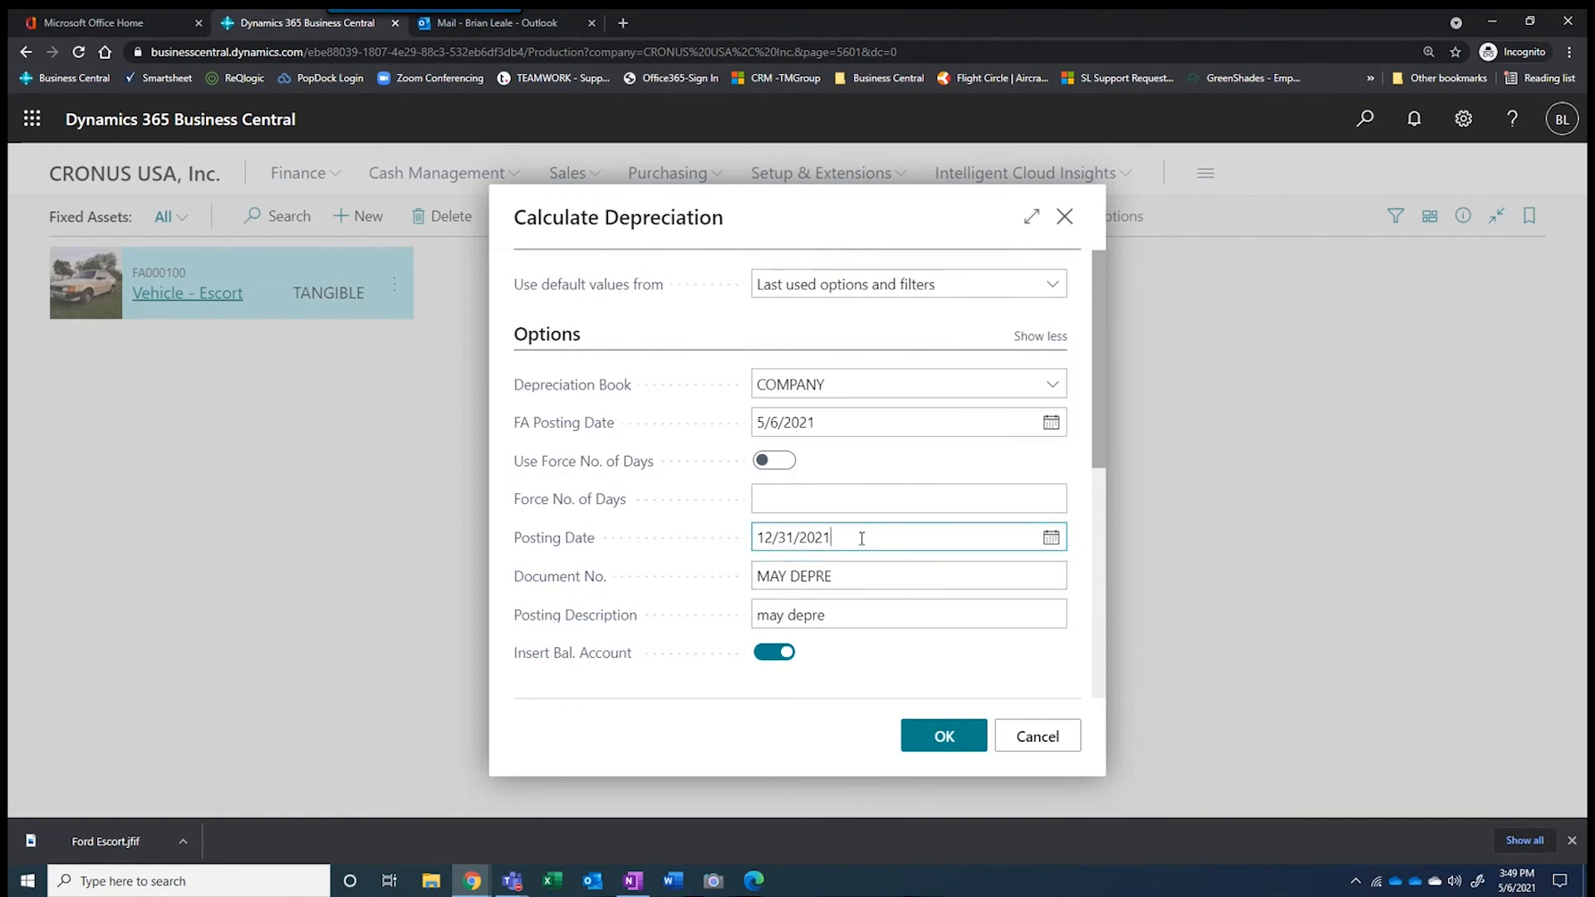
pyautogui.tripleClick(772, 530)
pyautogui.write('t')
pyautogui.press('Tab')
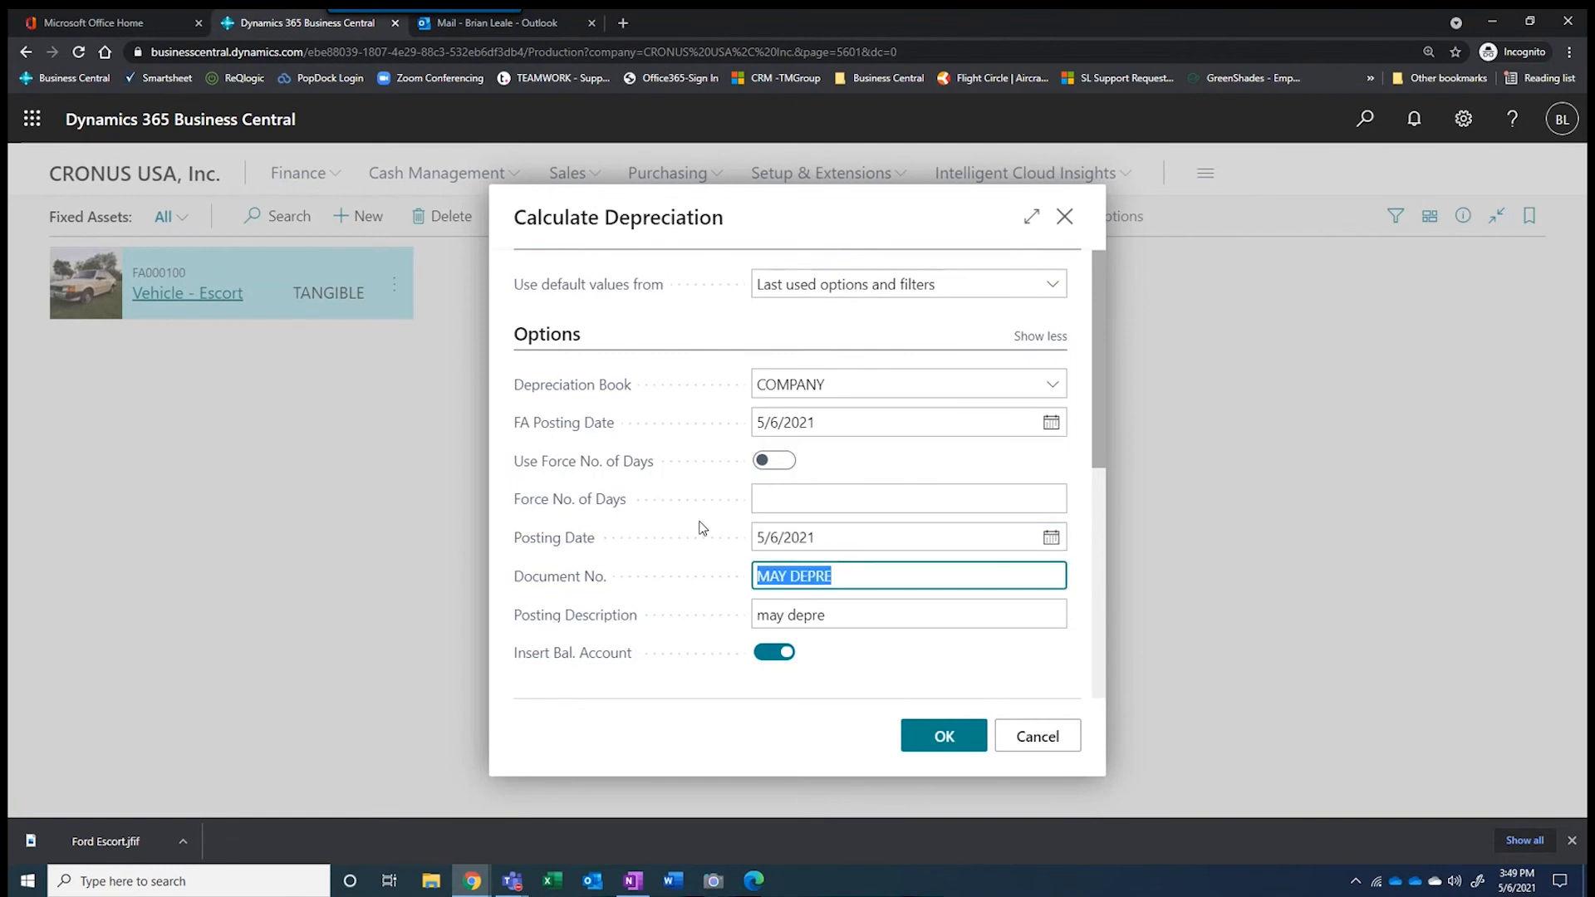
# Run the depreciation calculation with document number MAY DEPRE and open the resulting Fixed Asset G/L Journal
pyautogui.scroll(-1, 983, 612)
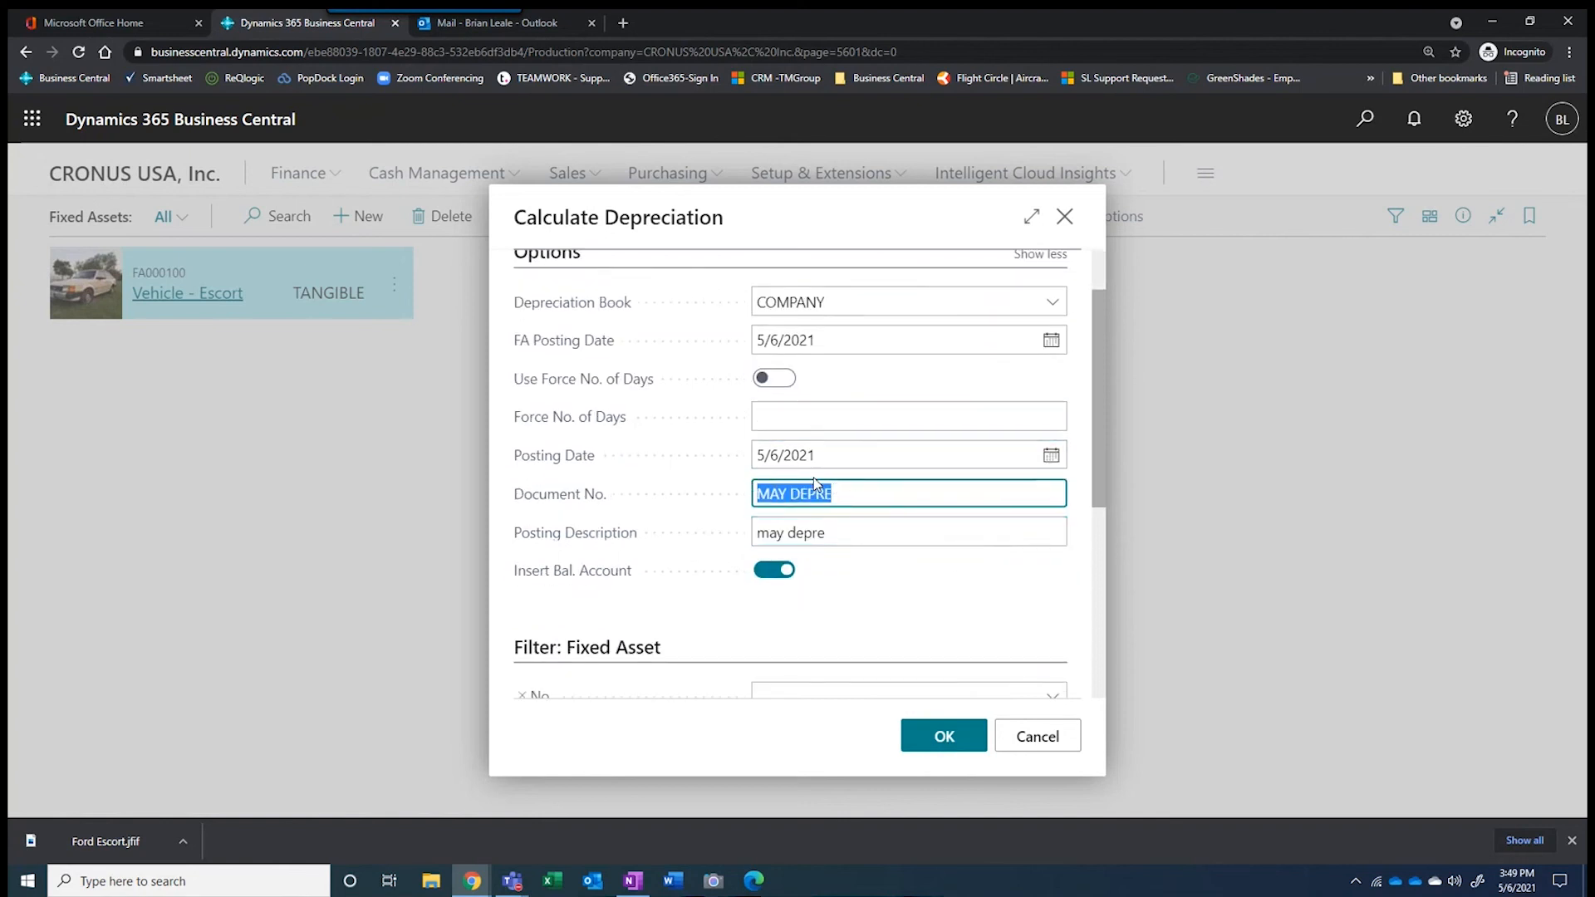
pyautogui.scroll(-2, 956, 573)
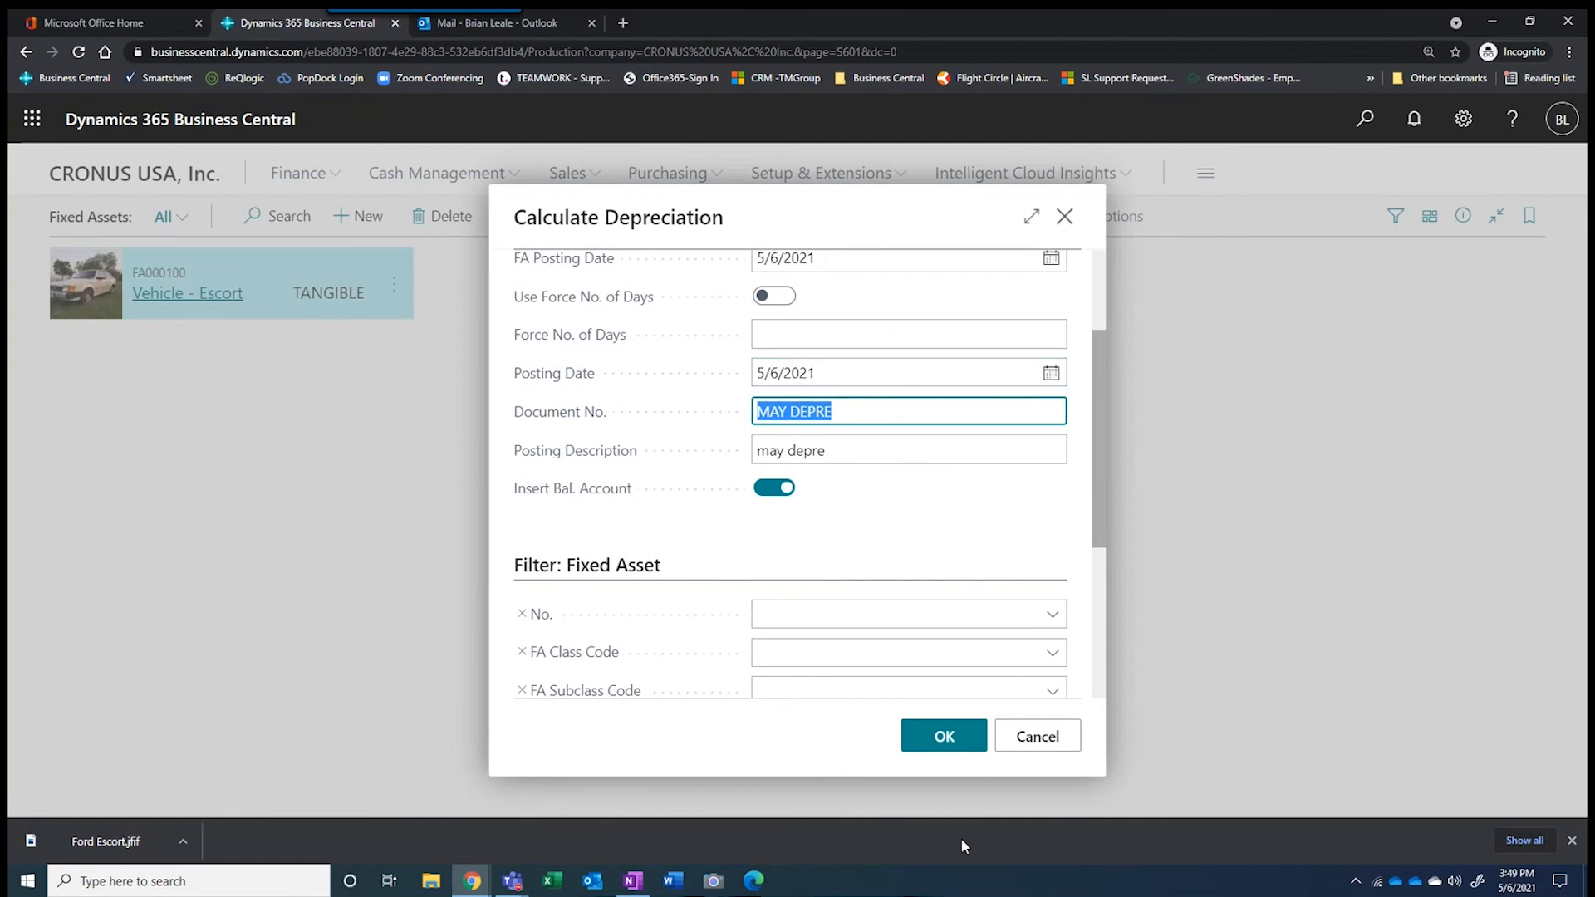
pyautogui.click(944, 737)
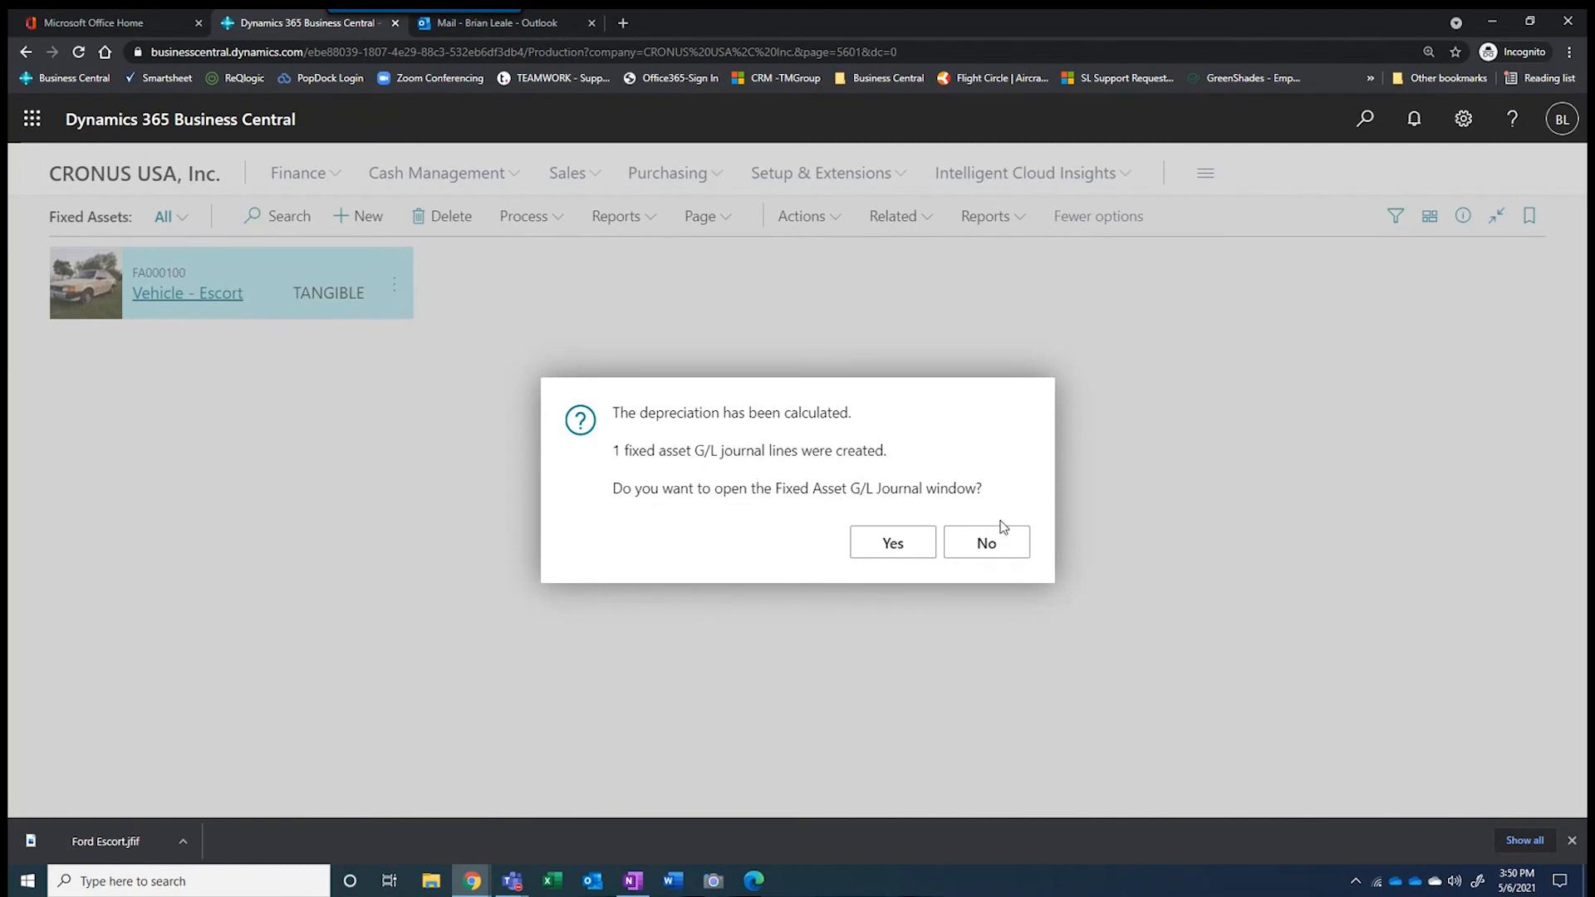
pyautogui.click(888, 544)
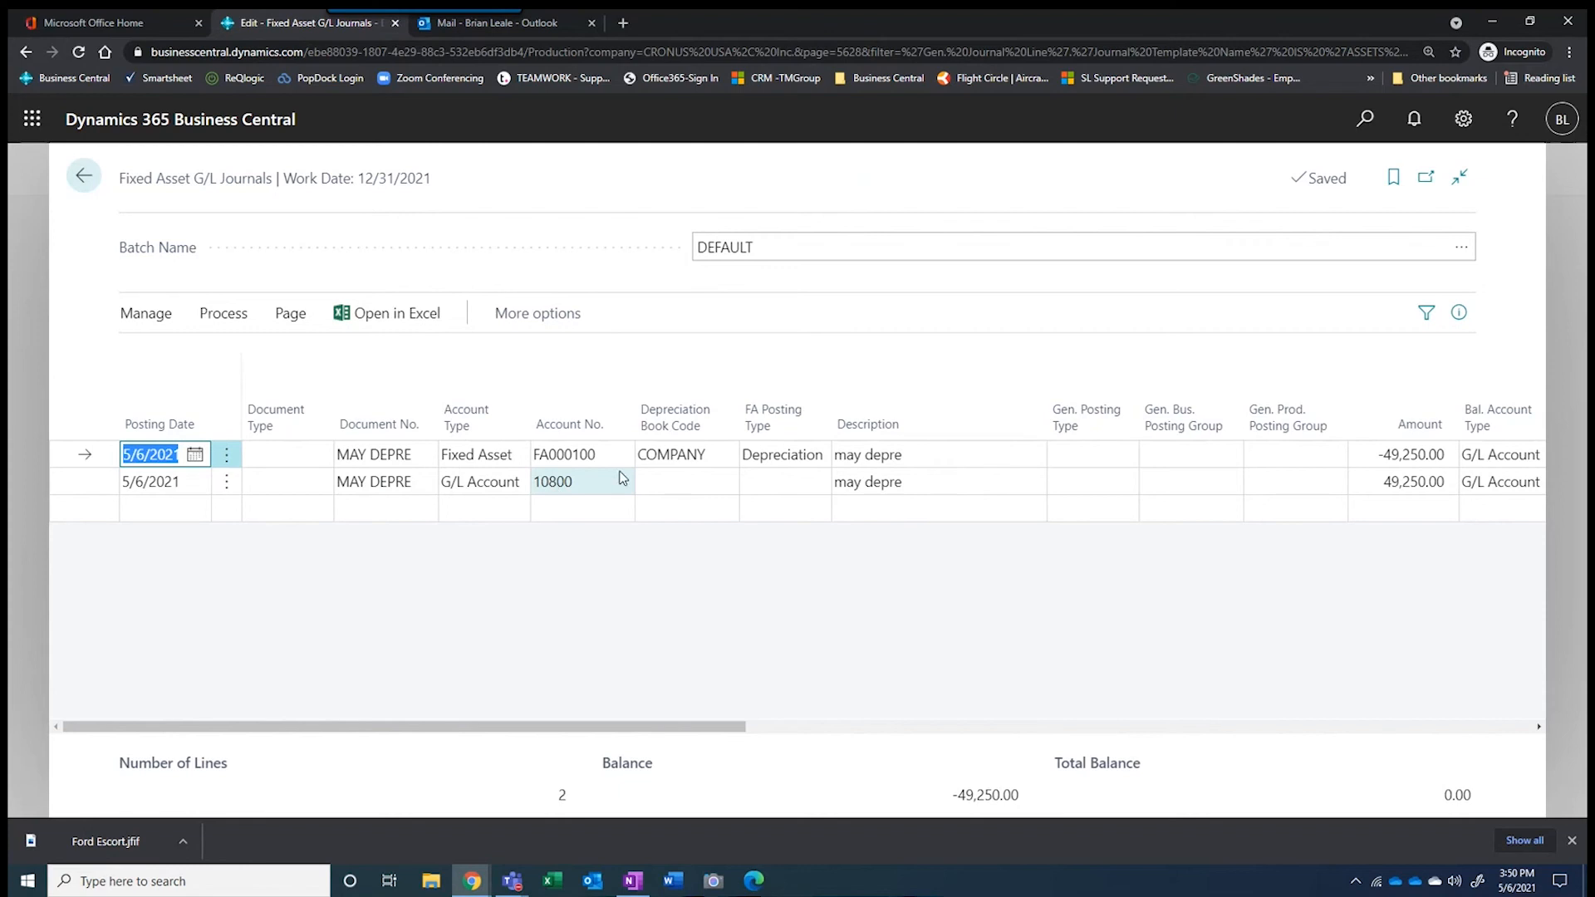
# Post the MAY DEPRE depreciation lines in the DEFAULT batch of the Fixed Asset G/L Journal
pyautogui.click(537, 314)
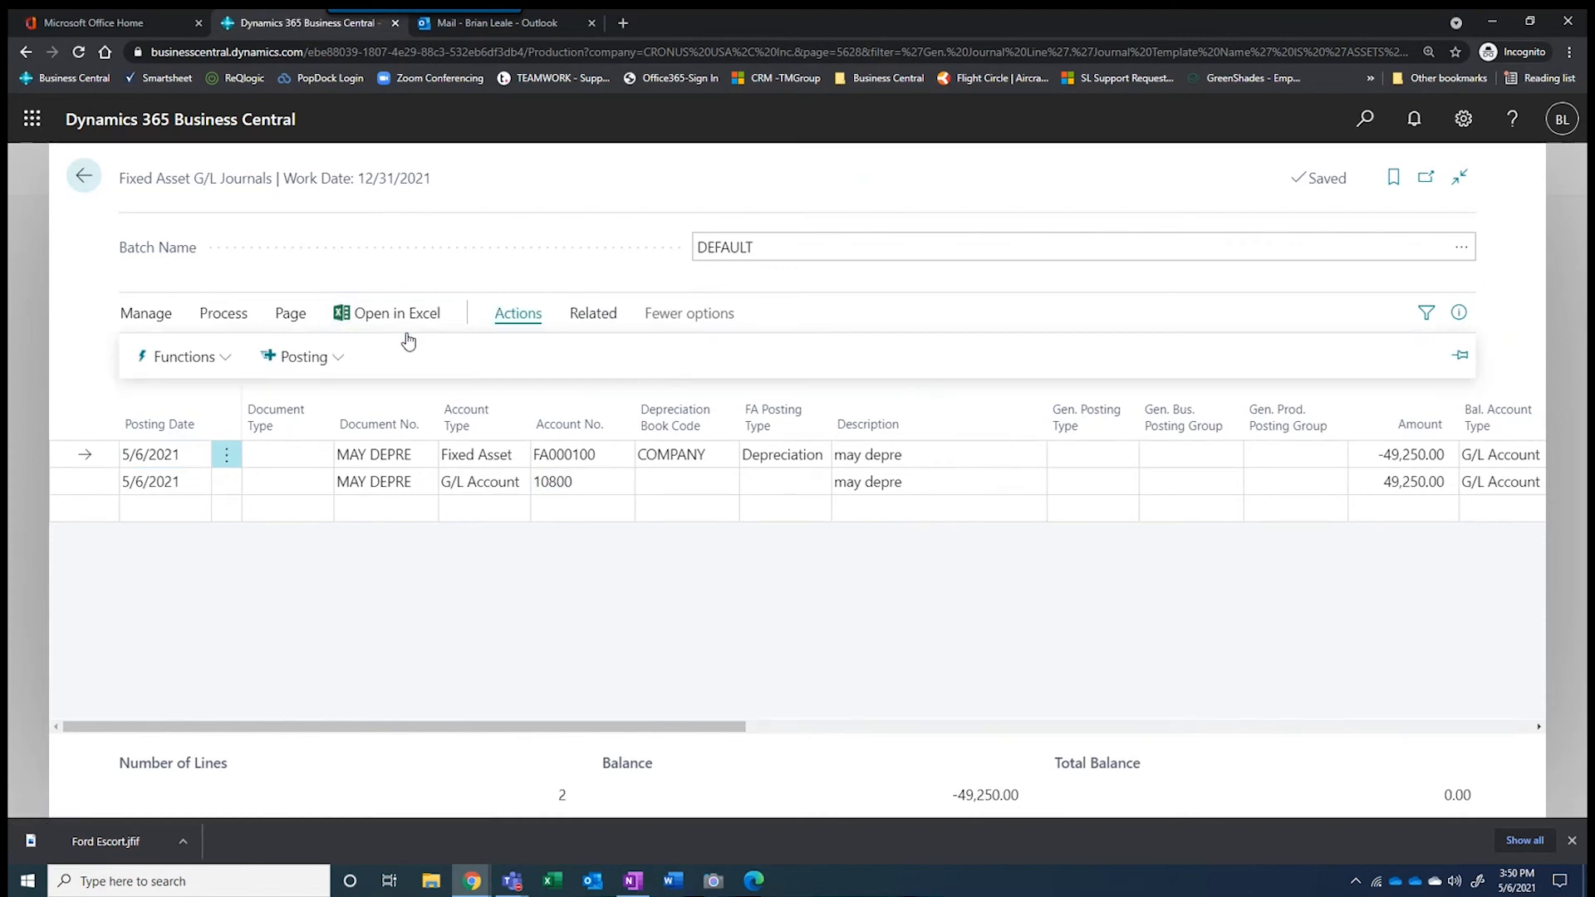
pyautogui.click(295, 358)
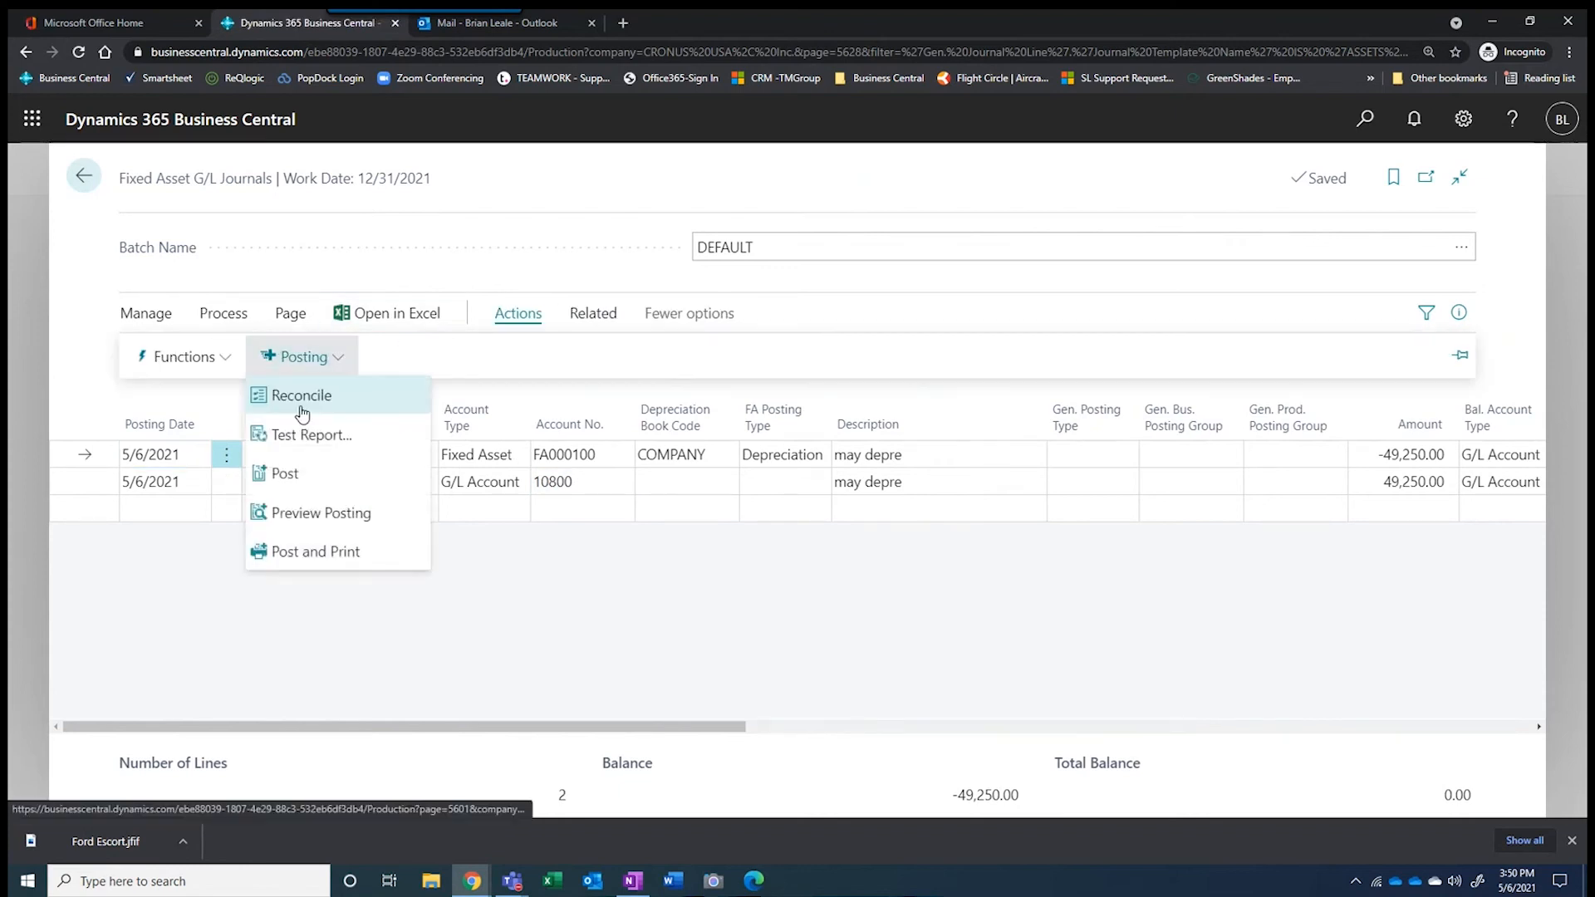
pyautogui.click(287, 474)
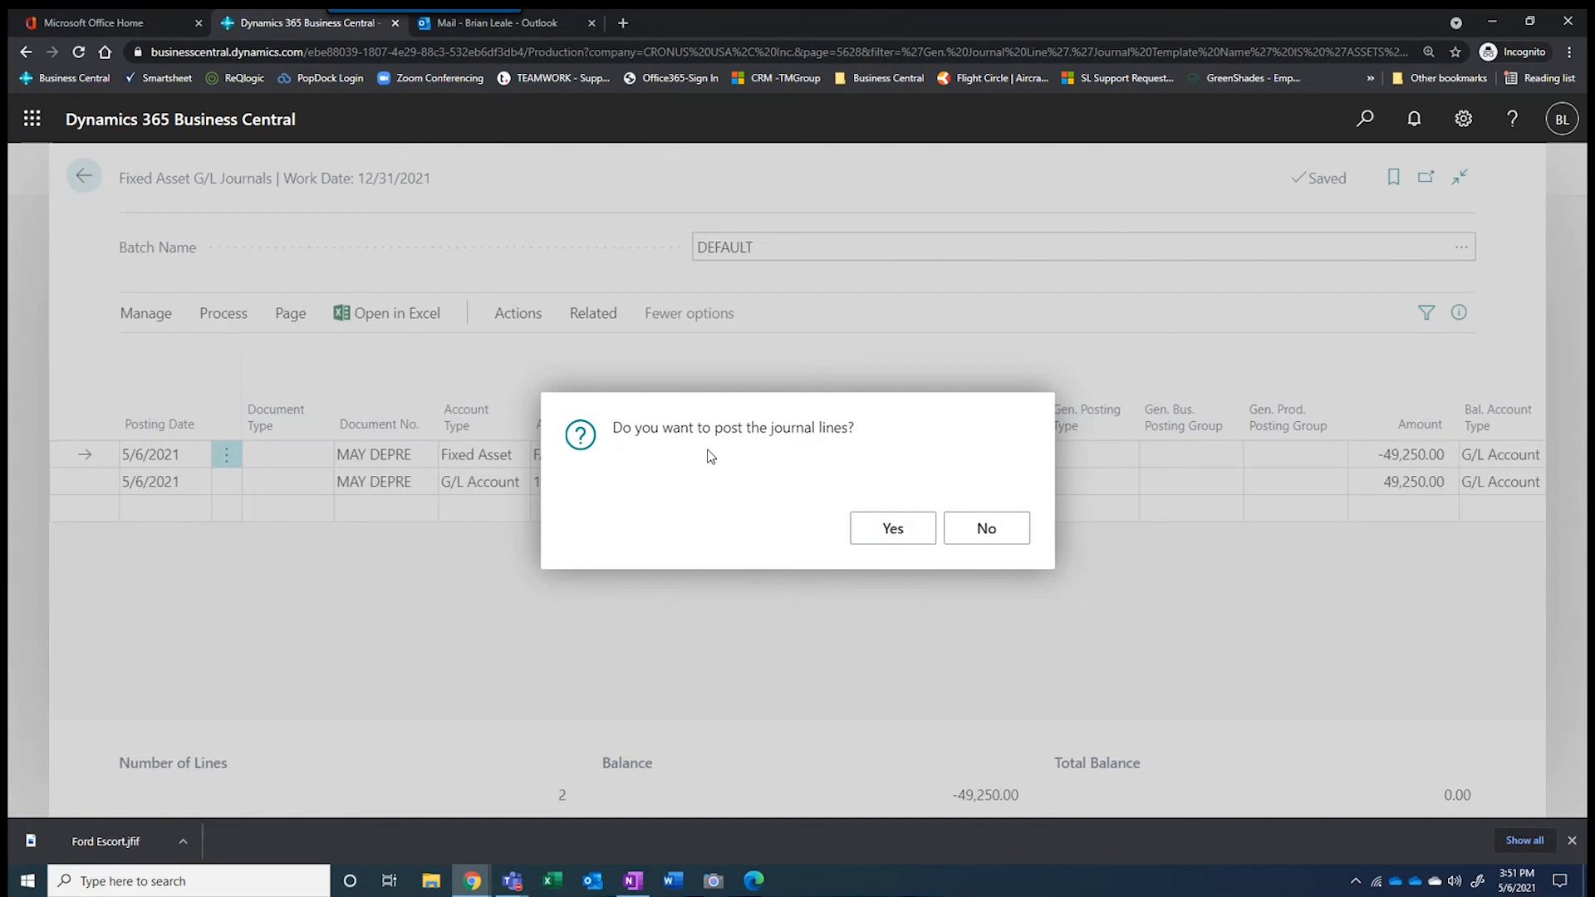
pyautogui.click(892, 532)
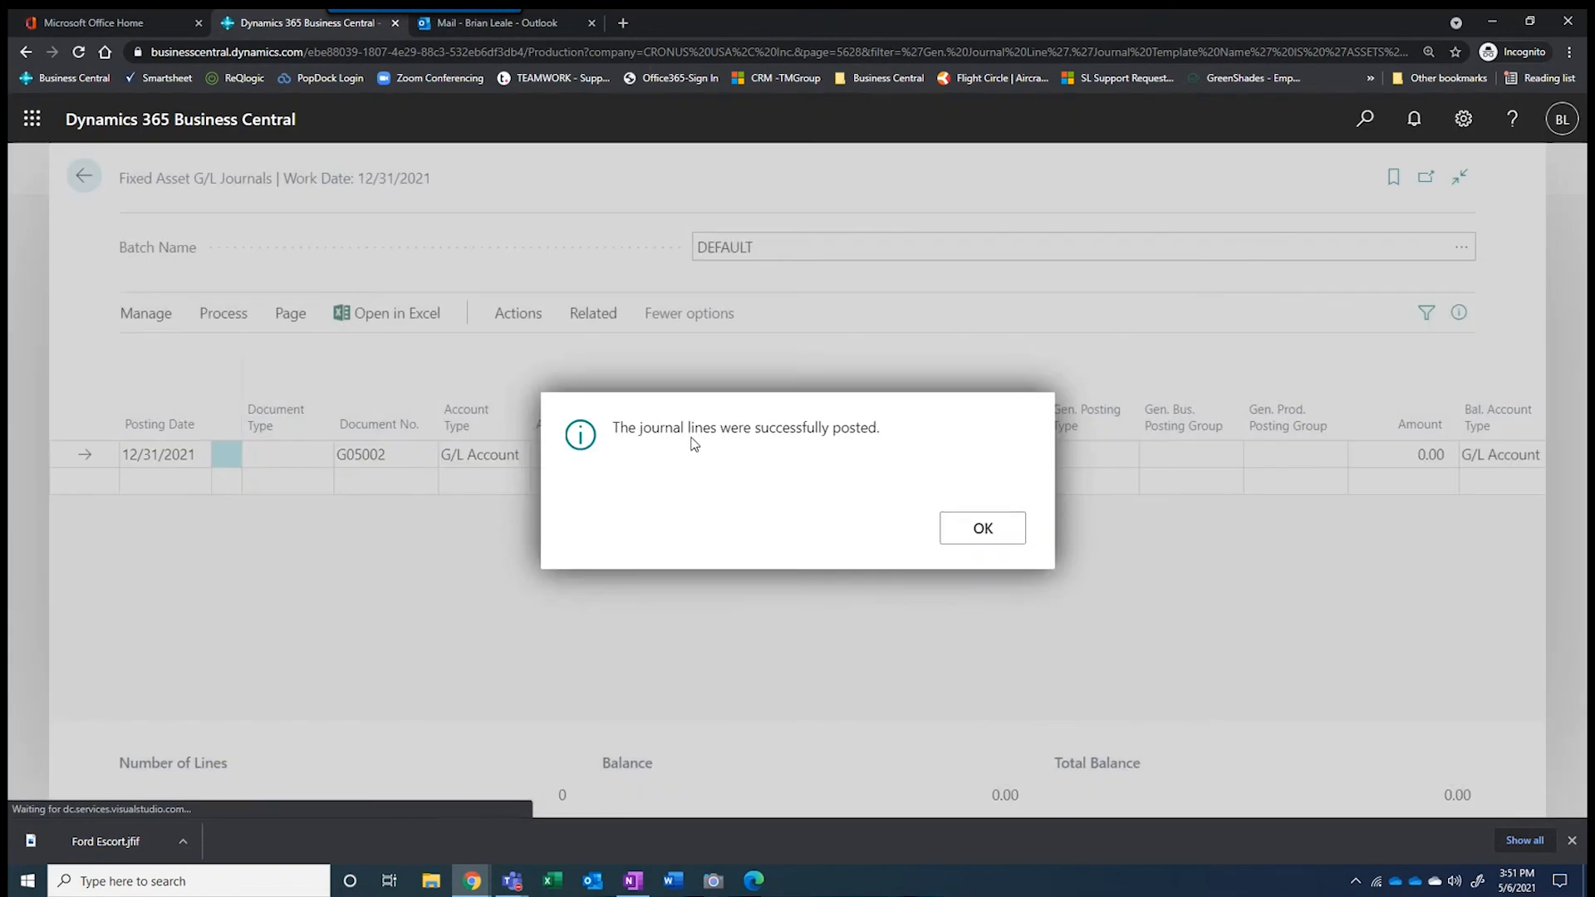
pyautogui.click(989, 531)
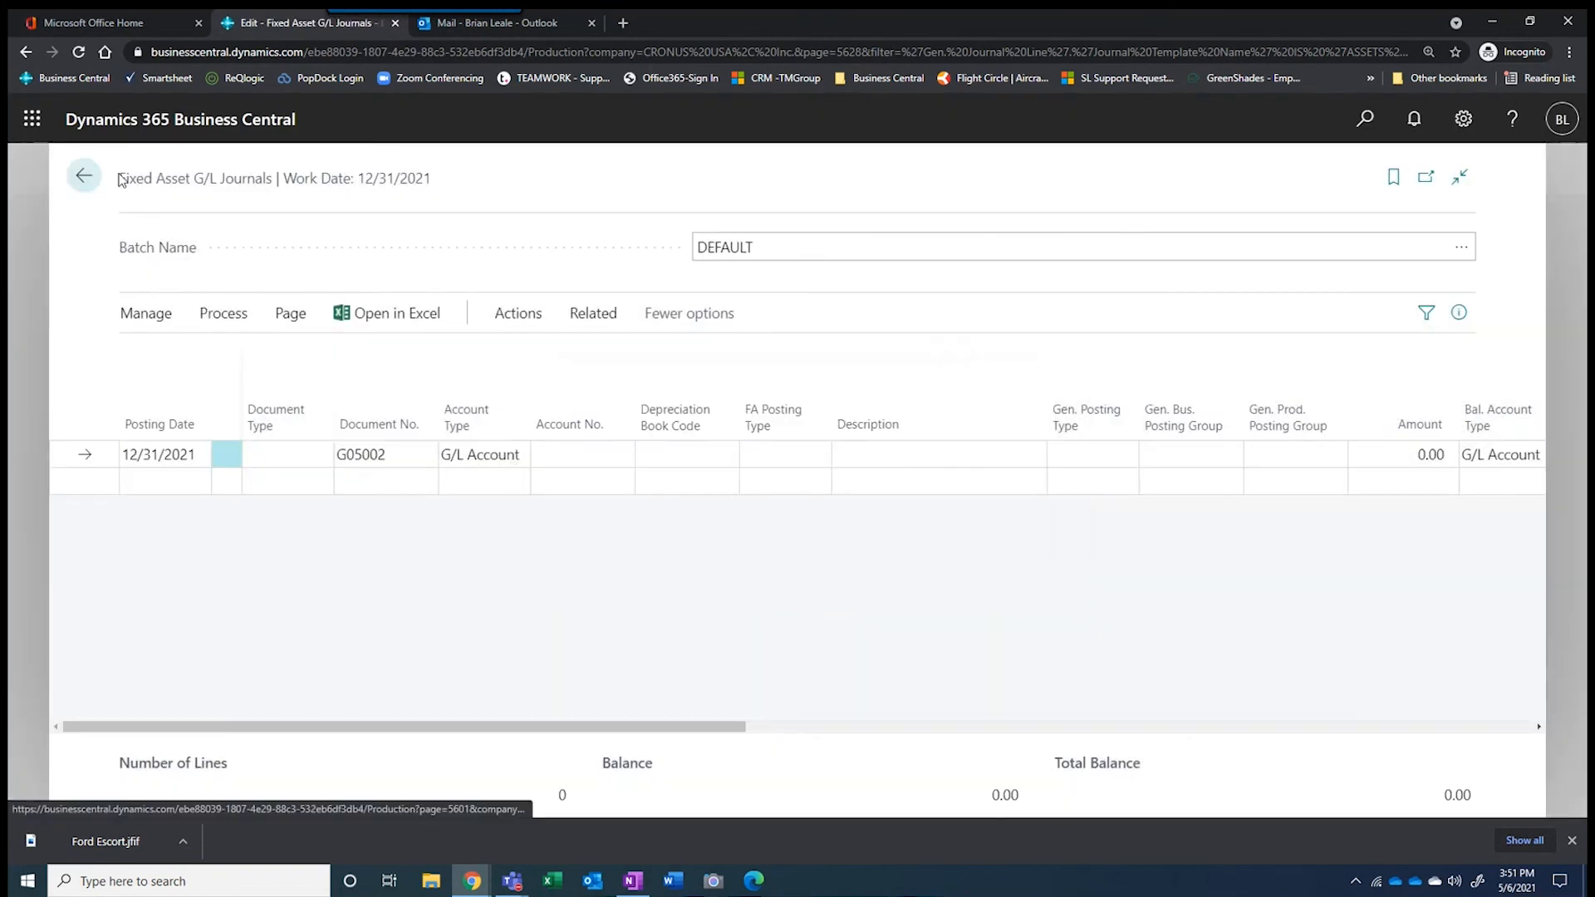
# Return to the fixed assets list and reopen the Vehicle - Escort card to check its book value
pyautogui.click(82, 183)
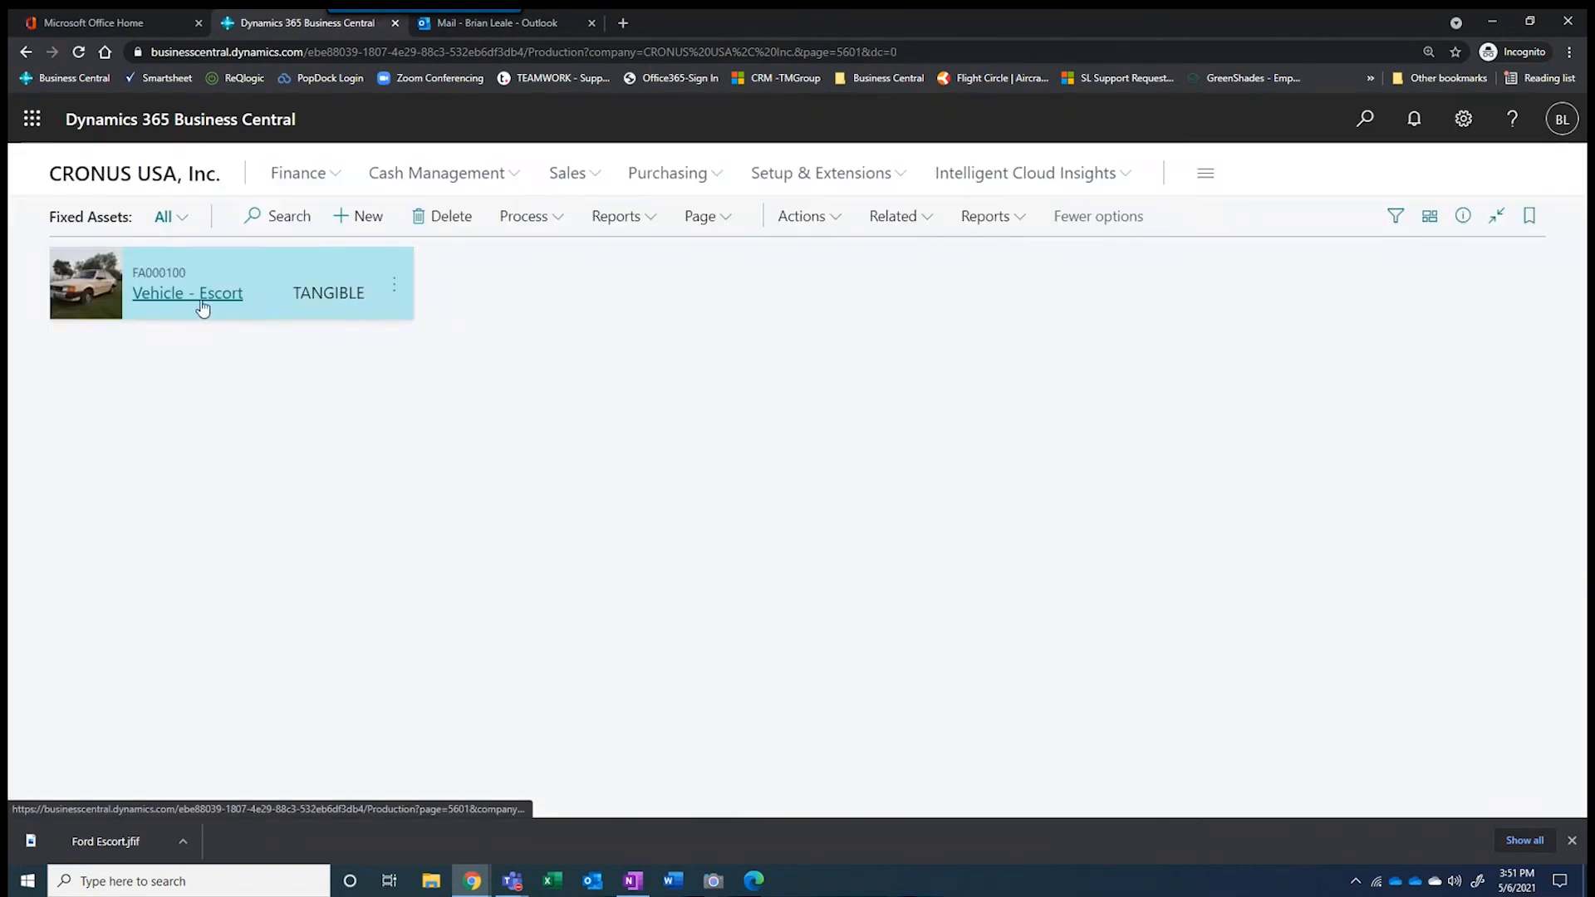
pyautogui.click(170, 296)
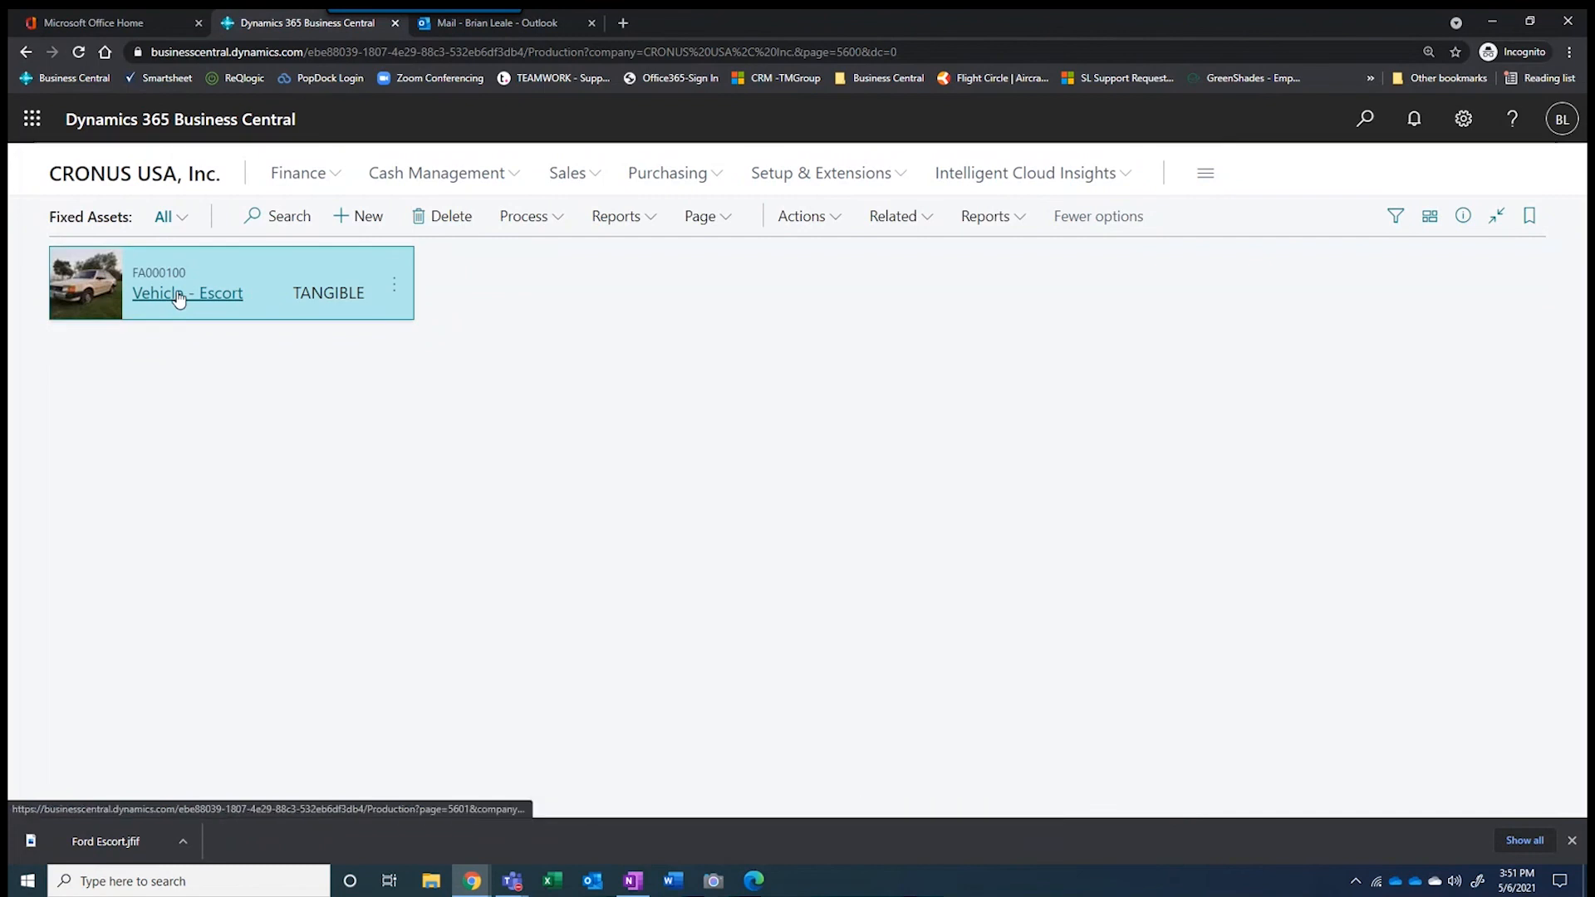
pyautogui.scroll(-2, 995, 646)
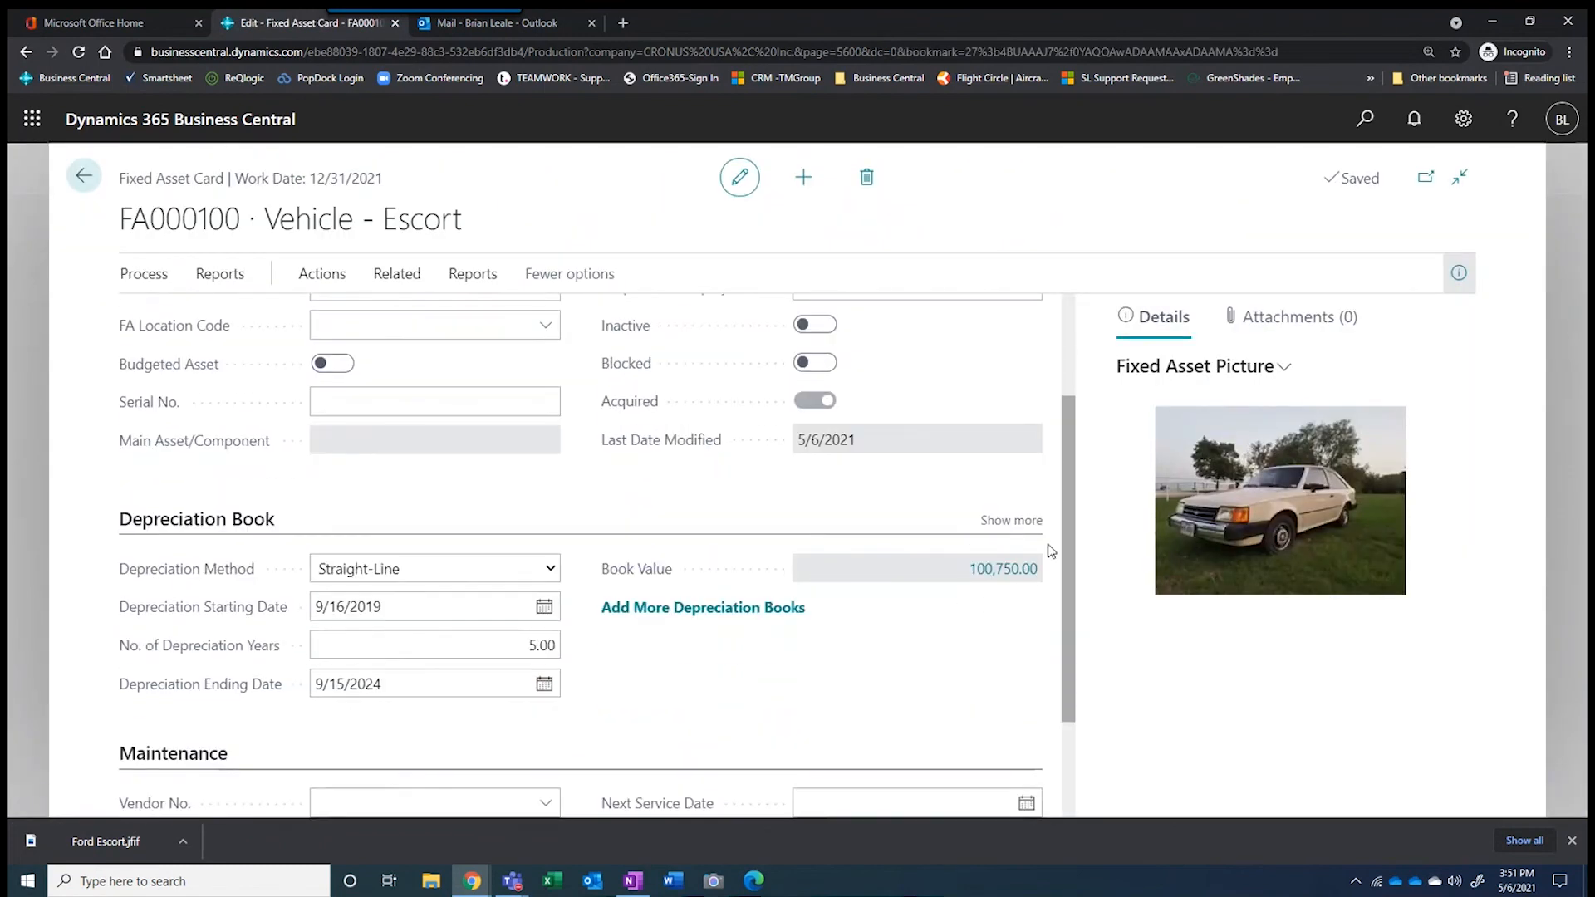
# Inspect the FA ledger entries behind the Vehicle - Escort book value, including their amounts and depreciation days, and return to the card
pyautogui.click(997, 569)
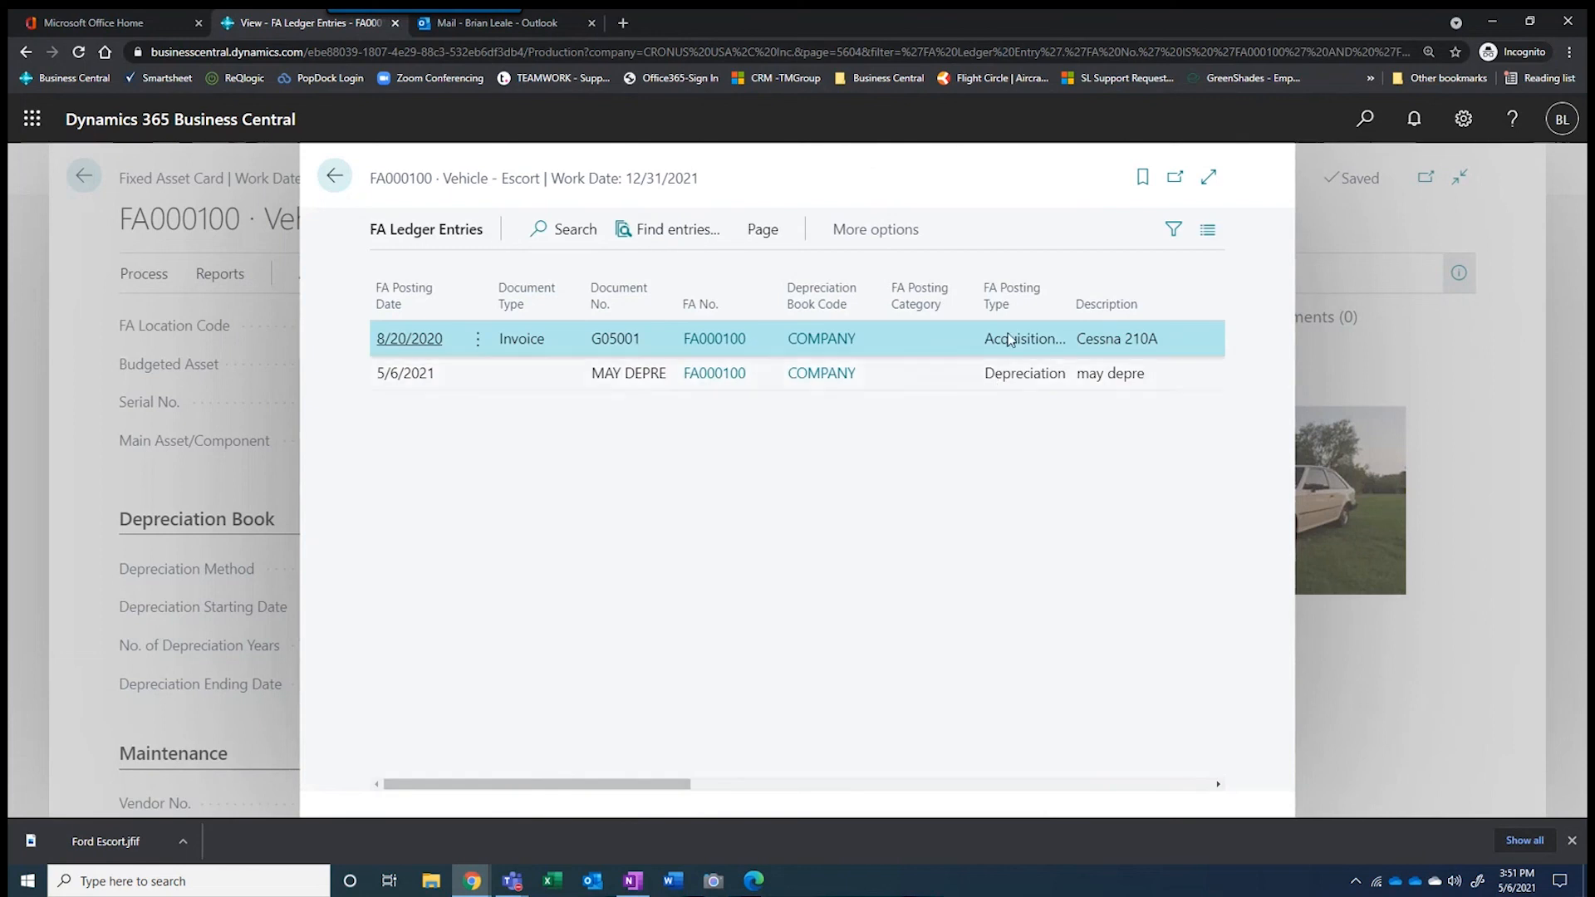
pyautogui.click(735, 784)
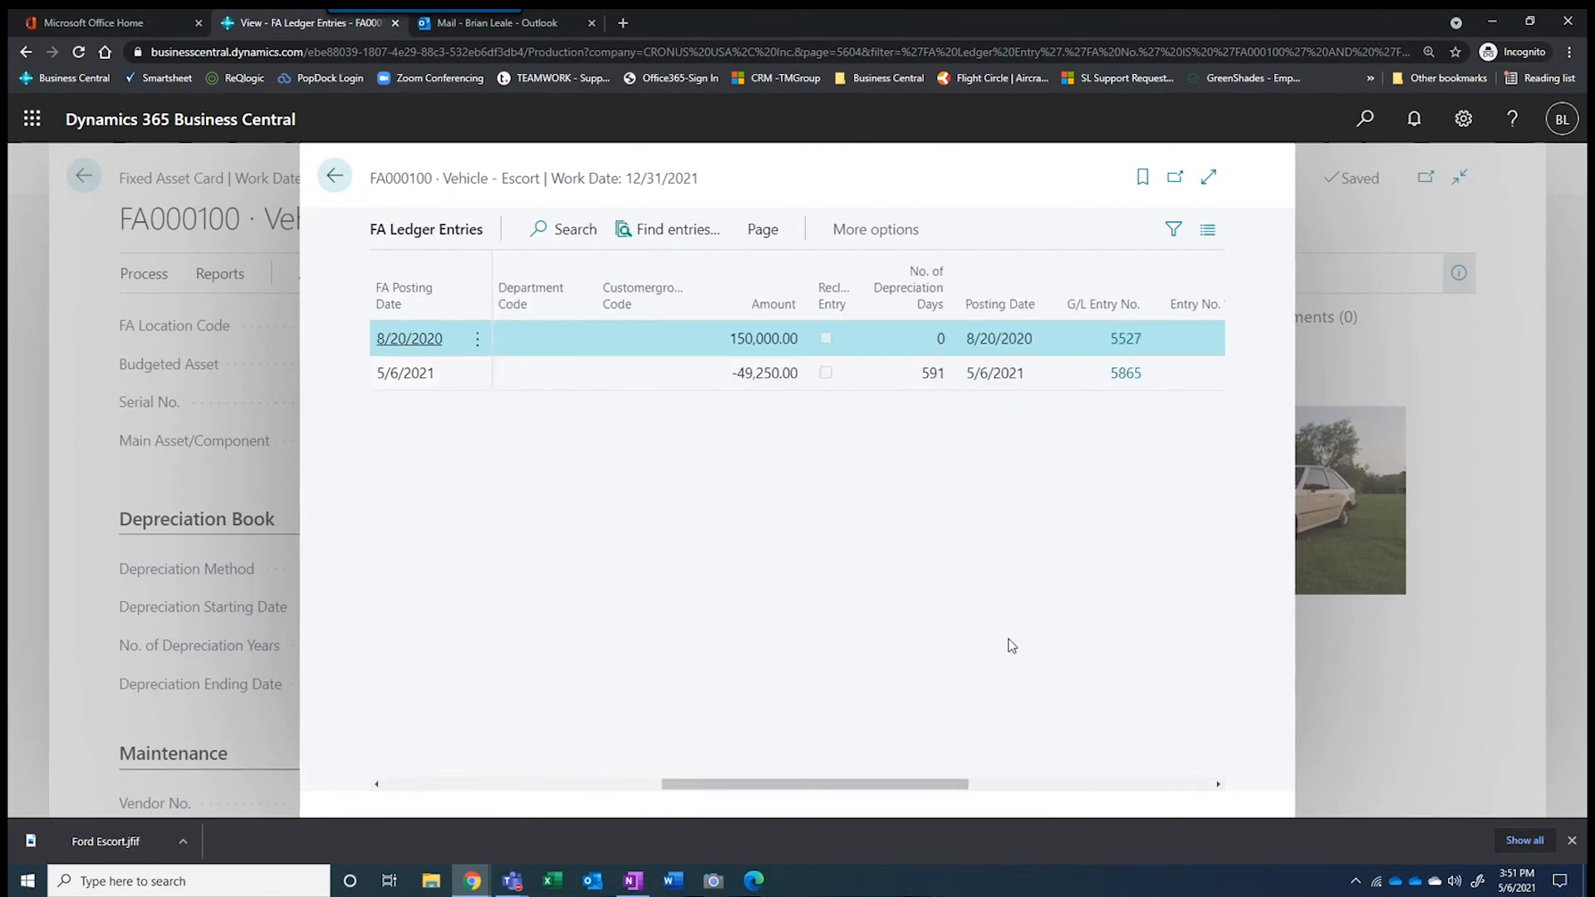
pyautogui.click(333, 182)
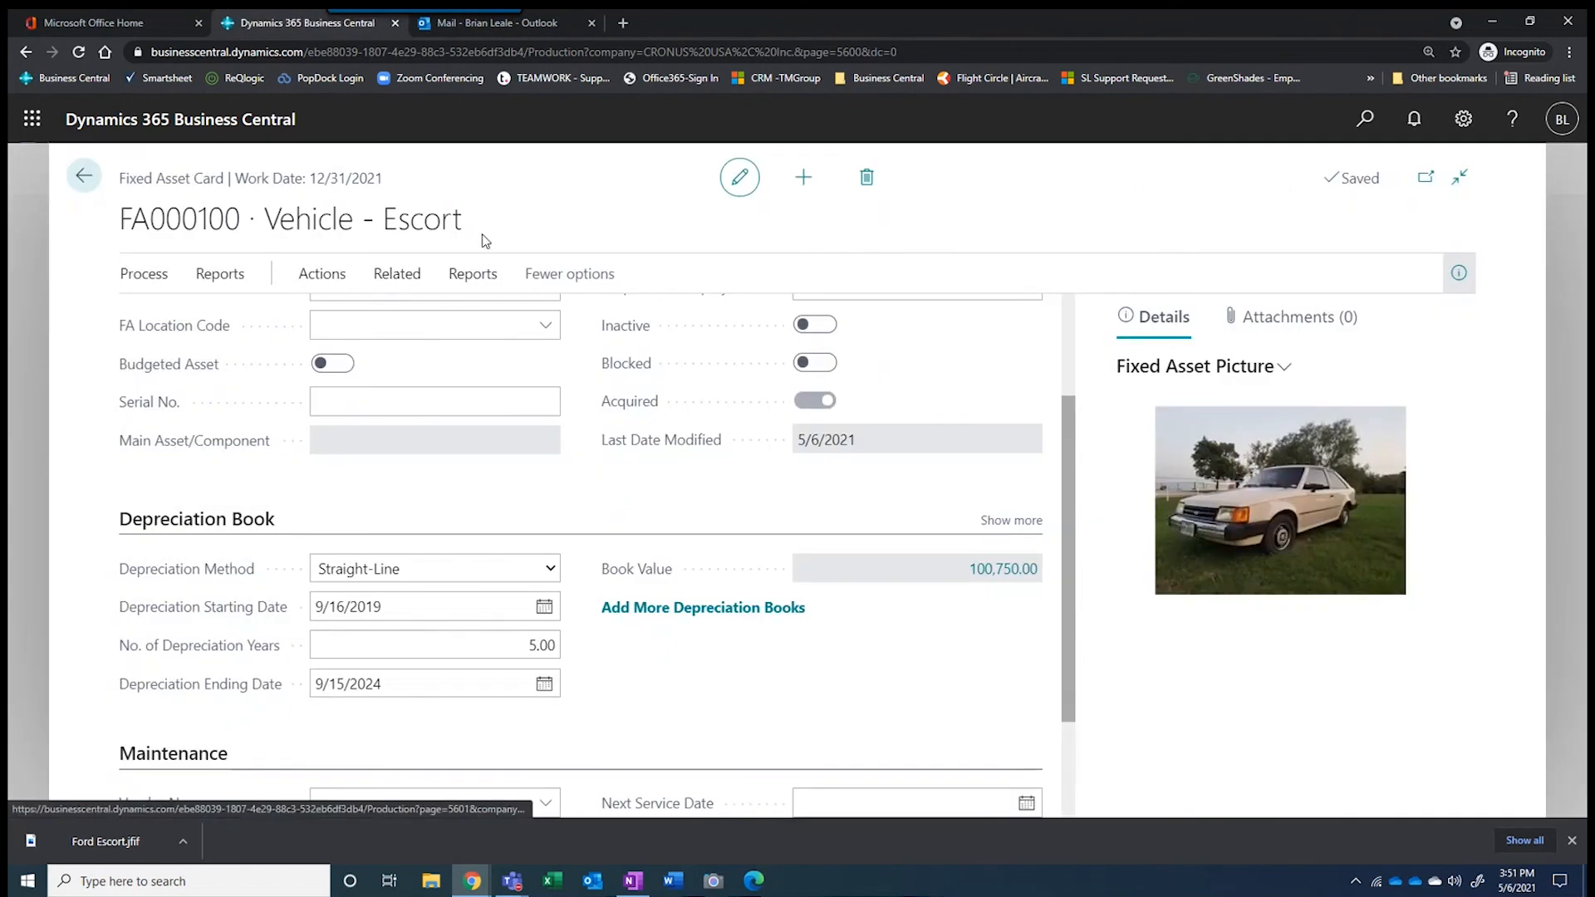
# Add the default dimension DEPARTMENT with value ADMIN to the Vehicle - Escort fixed asset
pyautogui.click(347, 275)
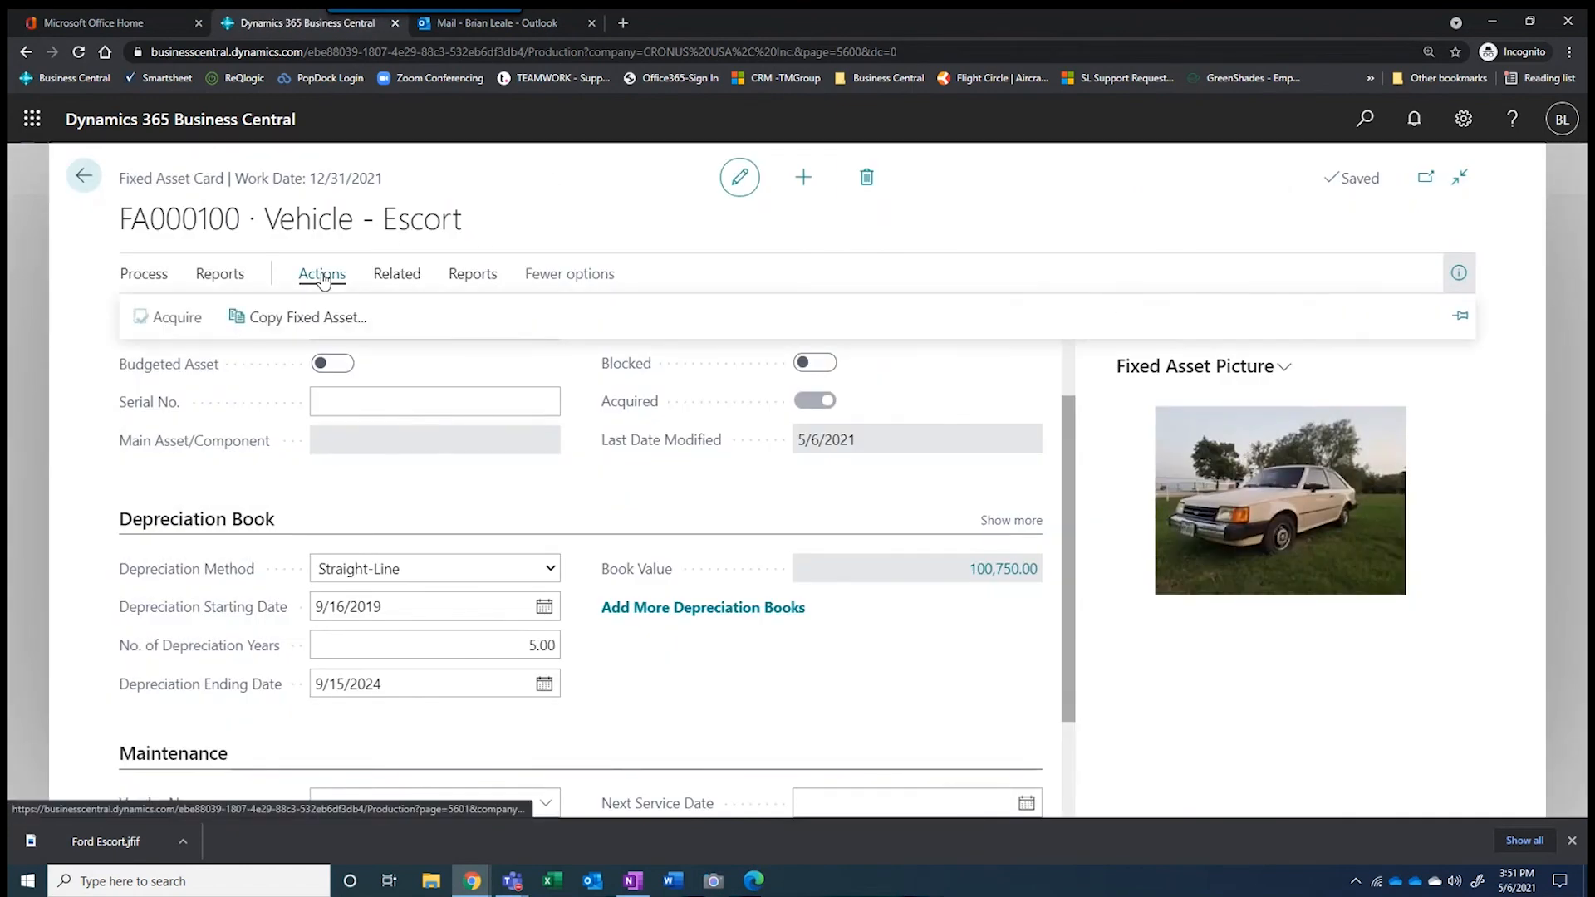
pyautogui.click(398, 274)
pyautogui.click(185, 317)
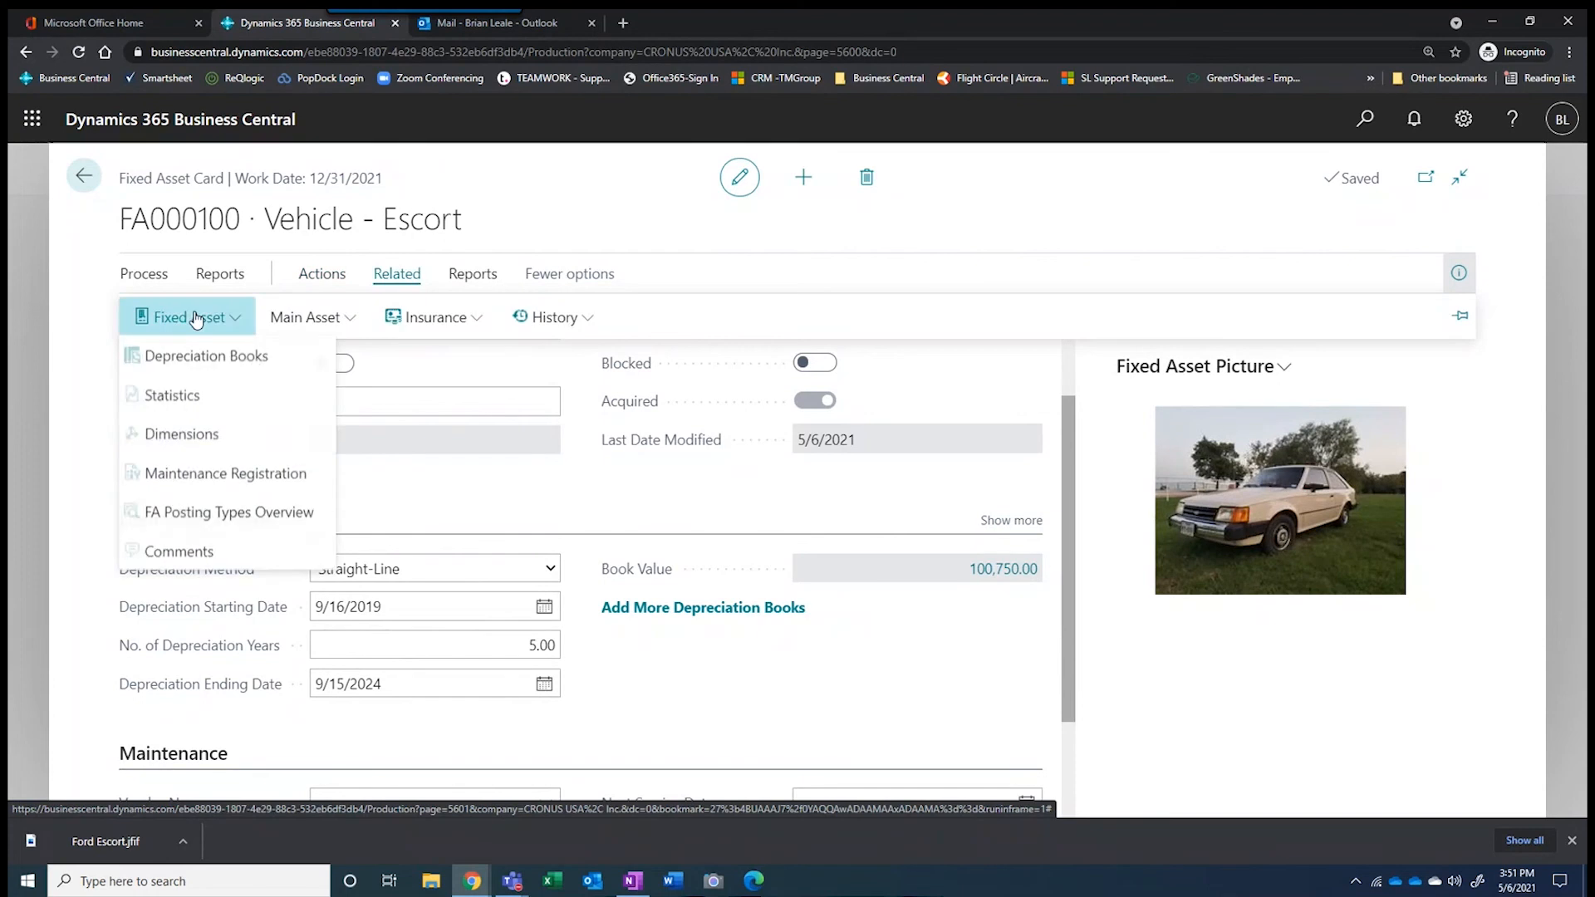
pyautogui.click(167, 438)
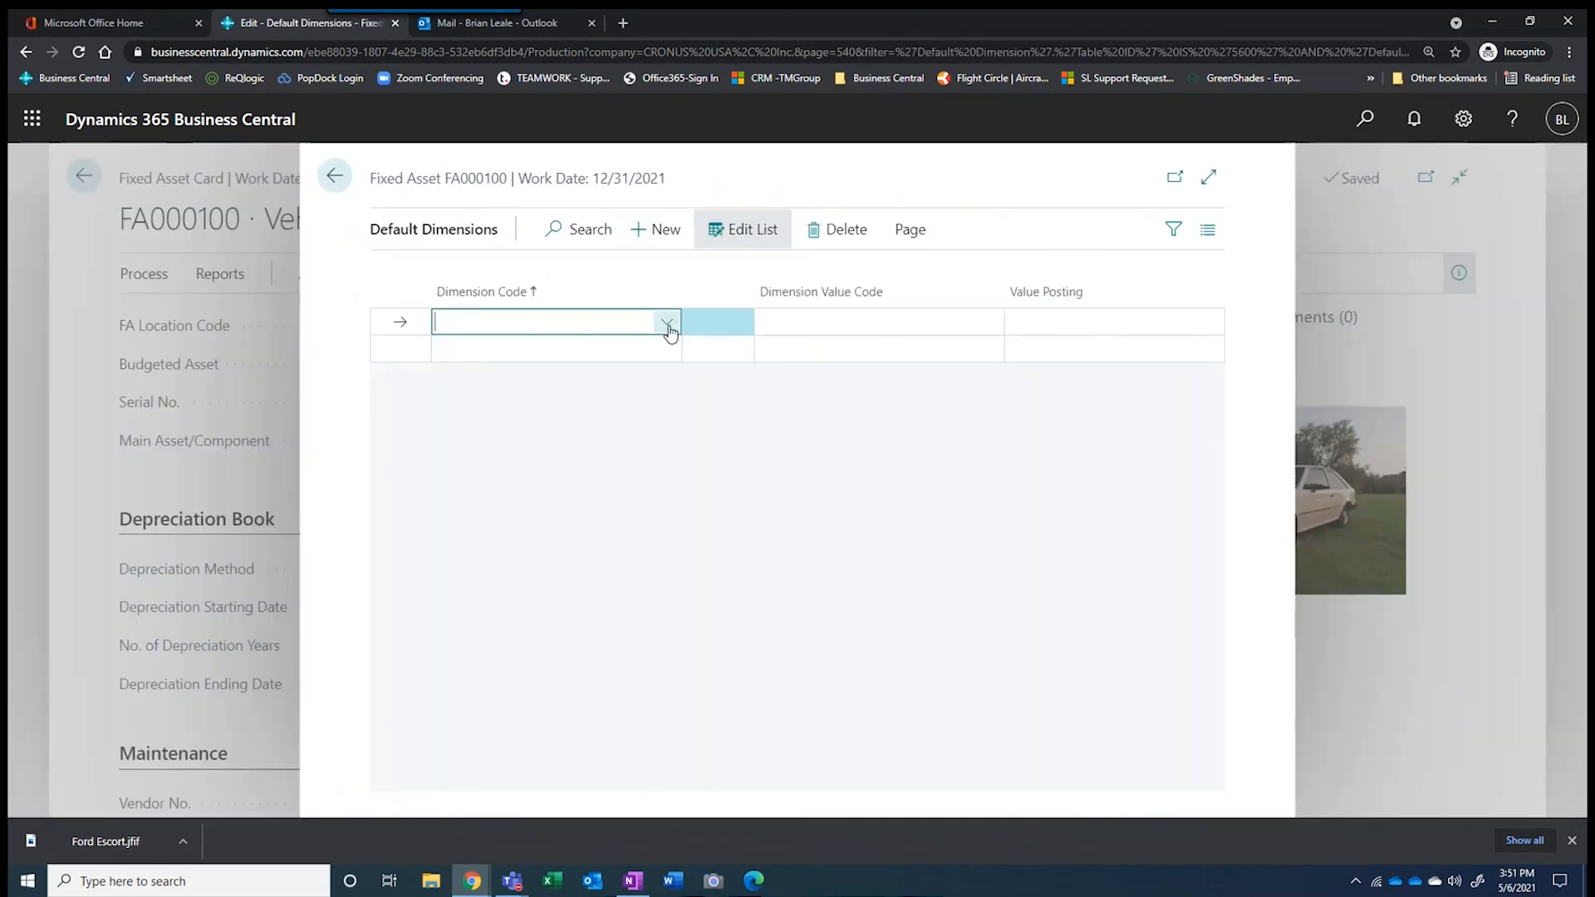
pyautogui.click(669, 328)
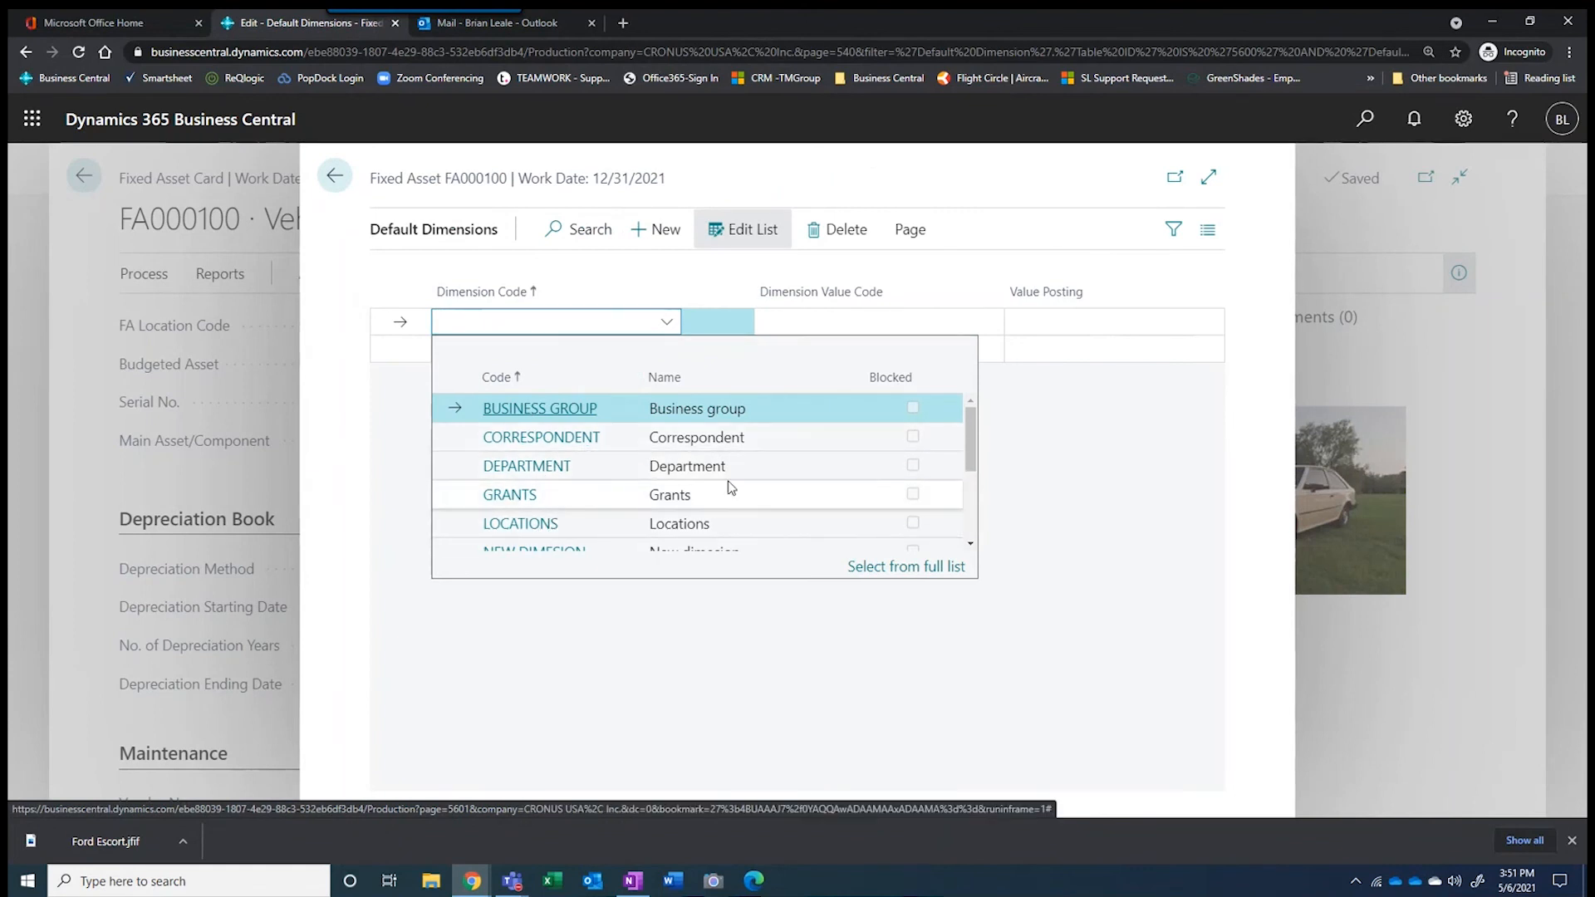
pyautogui.click(557, 469)
pyautogui.click(908, 322)
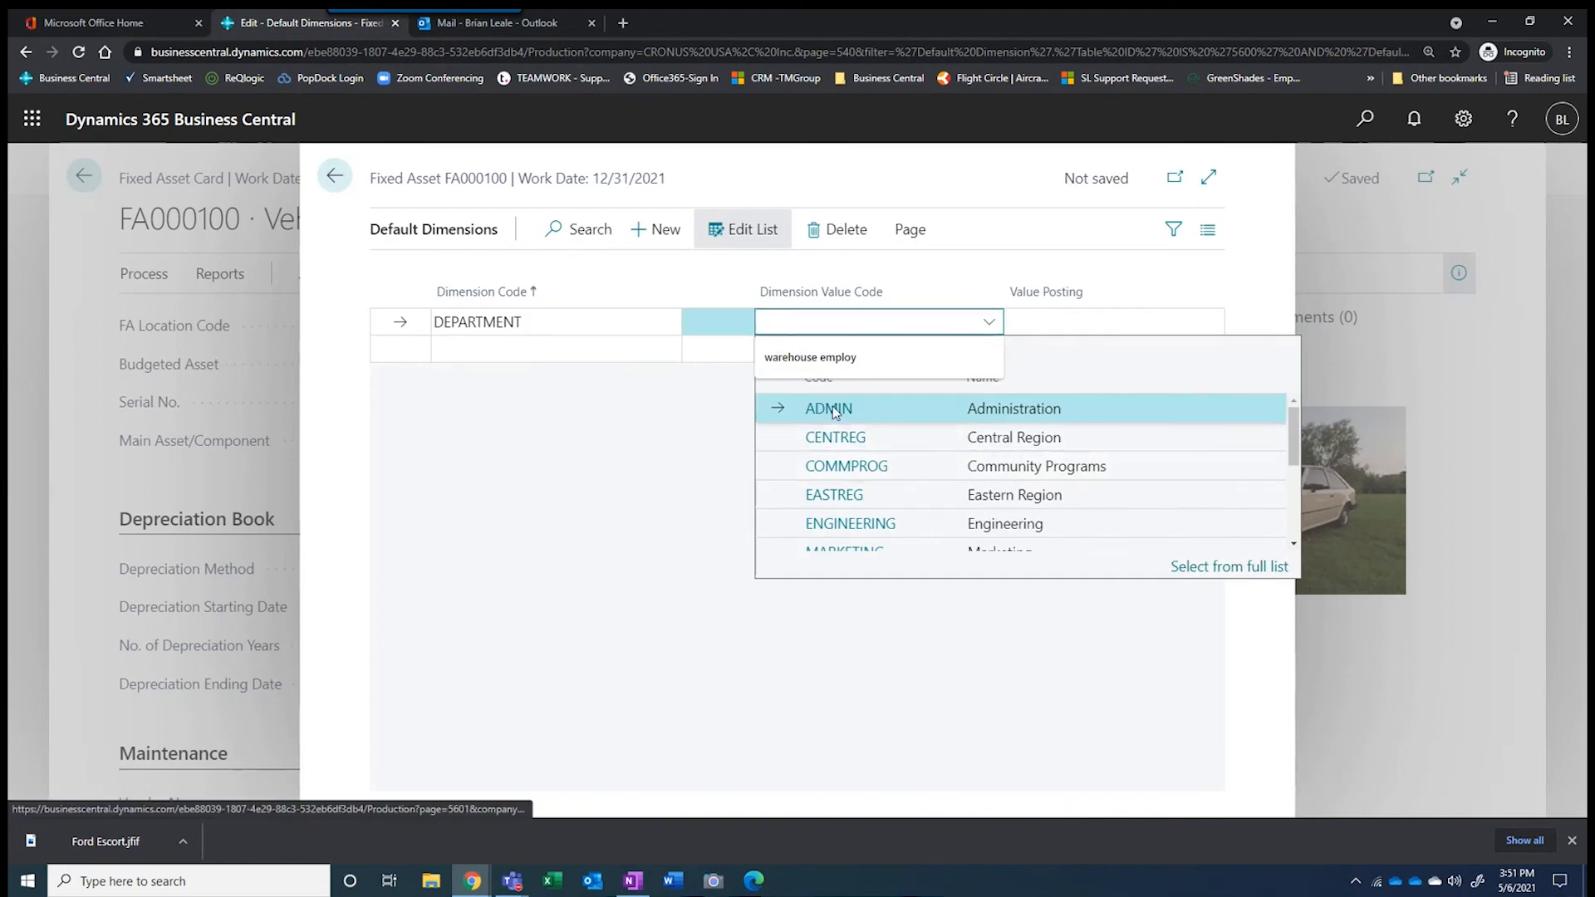
pyautogui.click(825, 411)
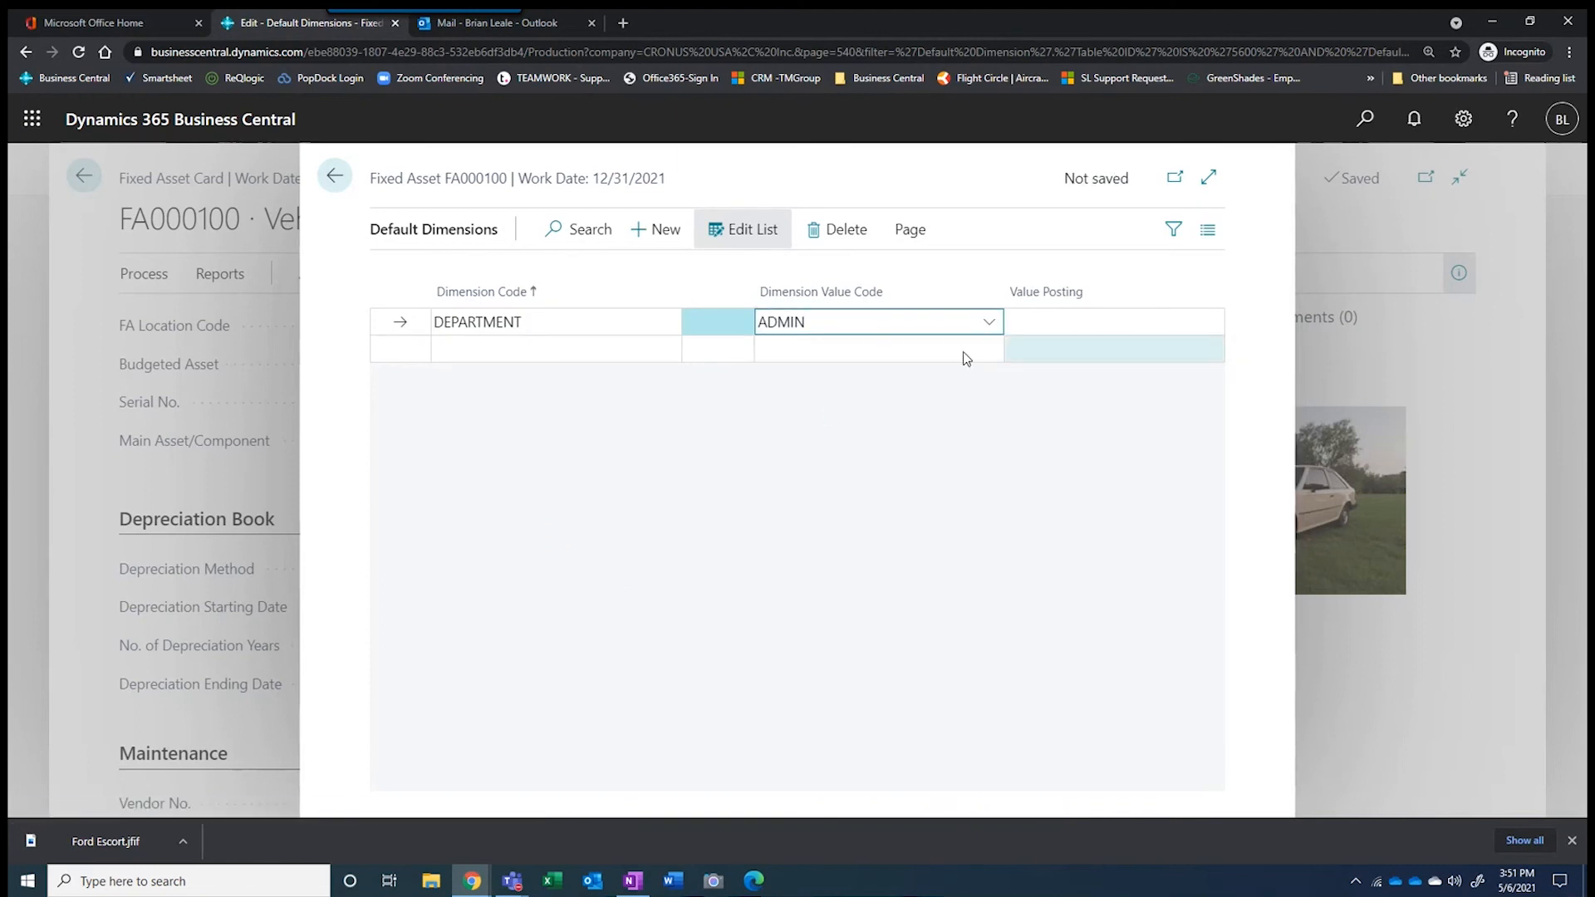
# Add the default dimension LOCATIONS with value NORTHERN to the fixed asset and return to its card
pyautogui.click(562, 363)
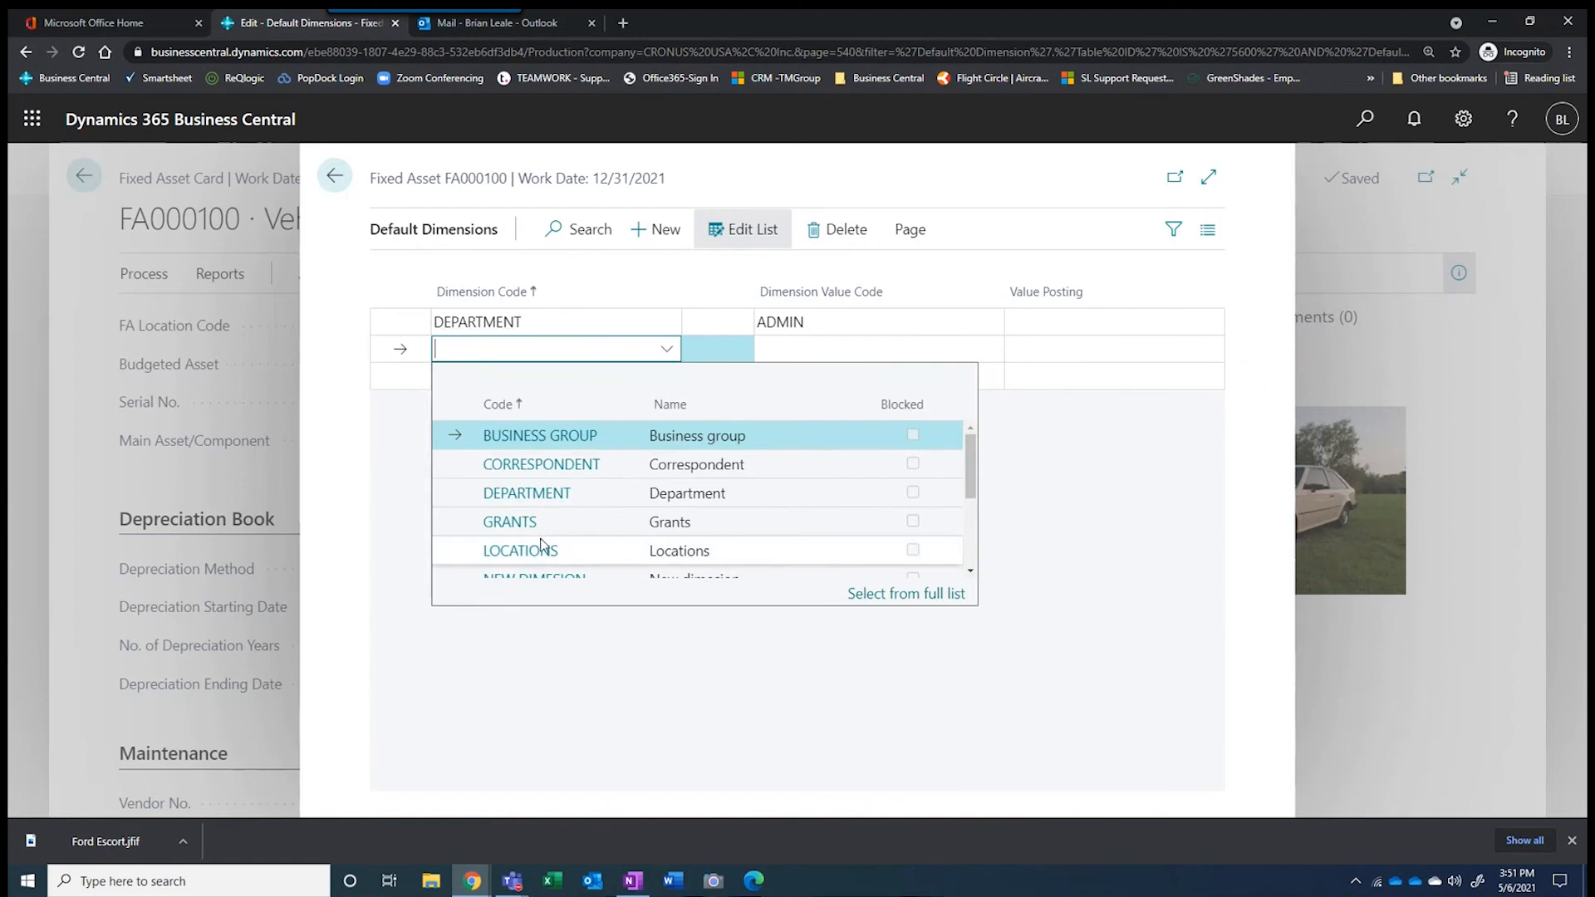
pyautogui.click(524, 552)
pyautogui.click(976, 344)
pyautogui.click(988, 348)
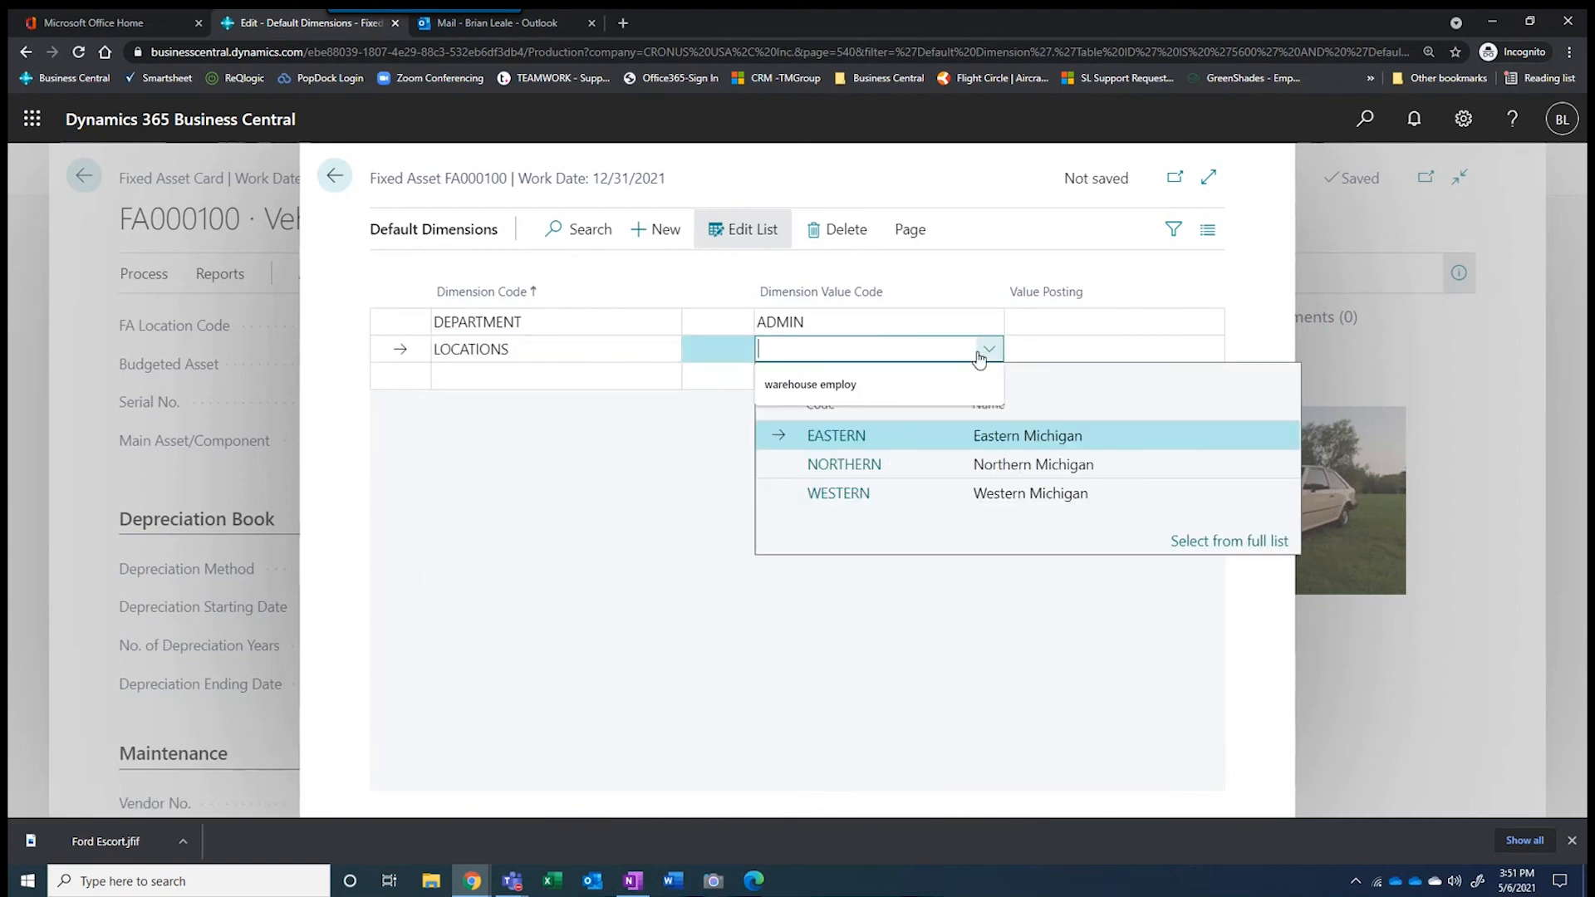
pyautogui.click(833, 466)
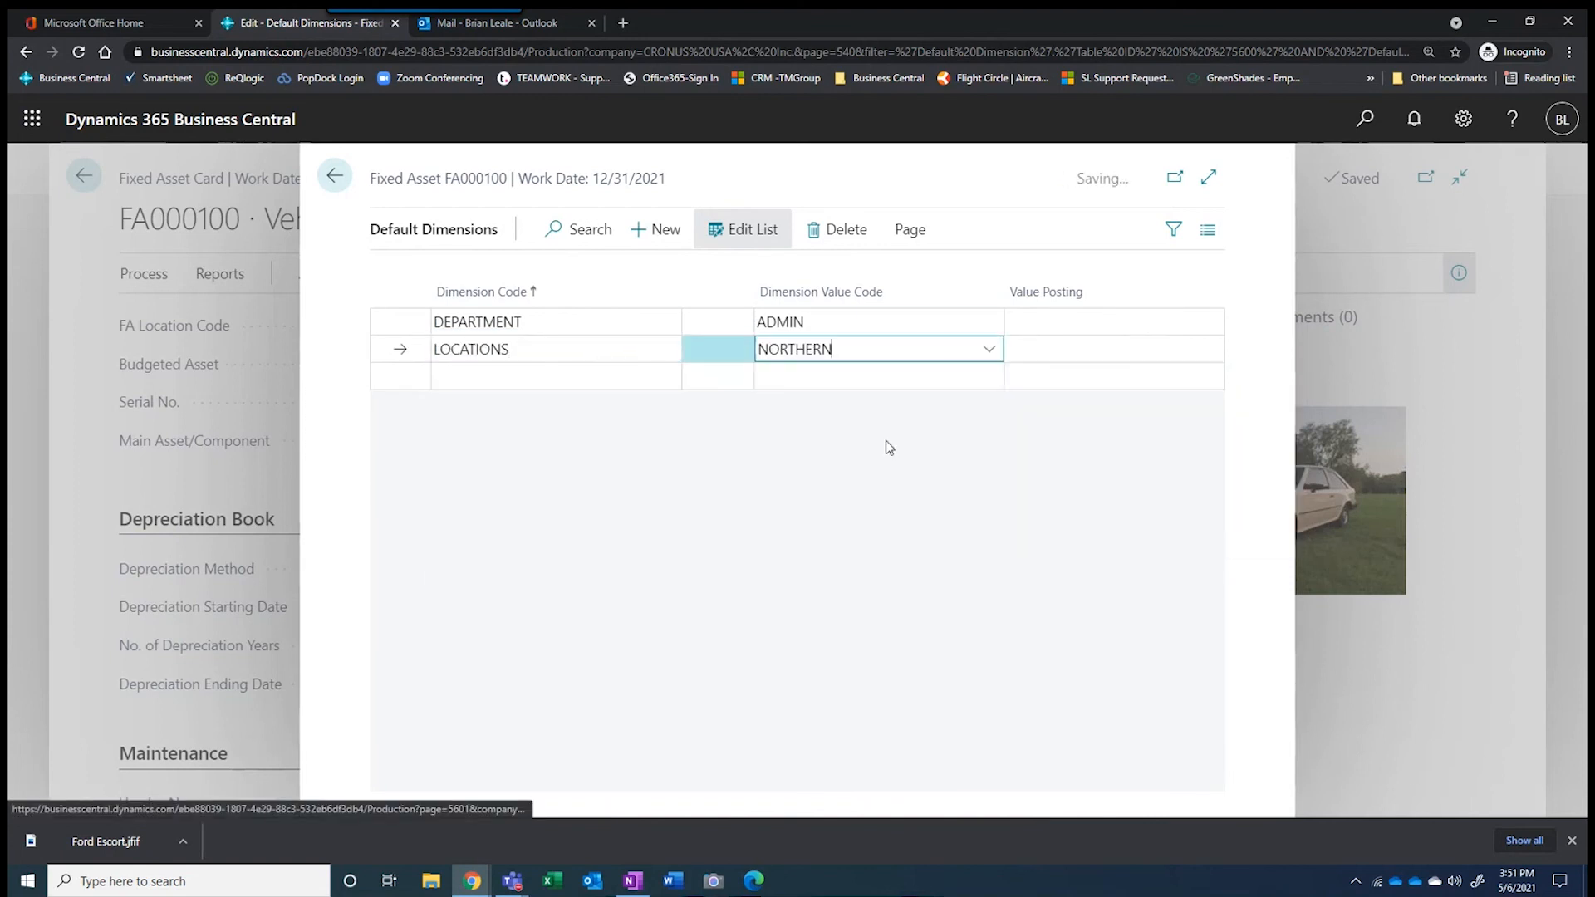
pyautogui.click(1151, 331)
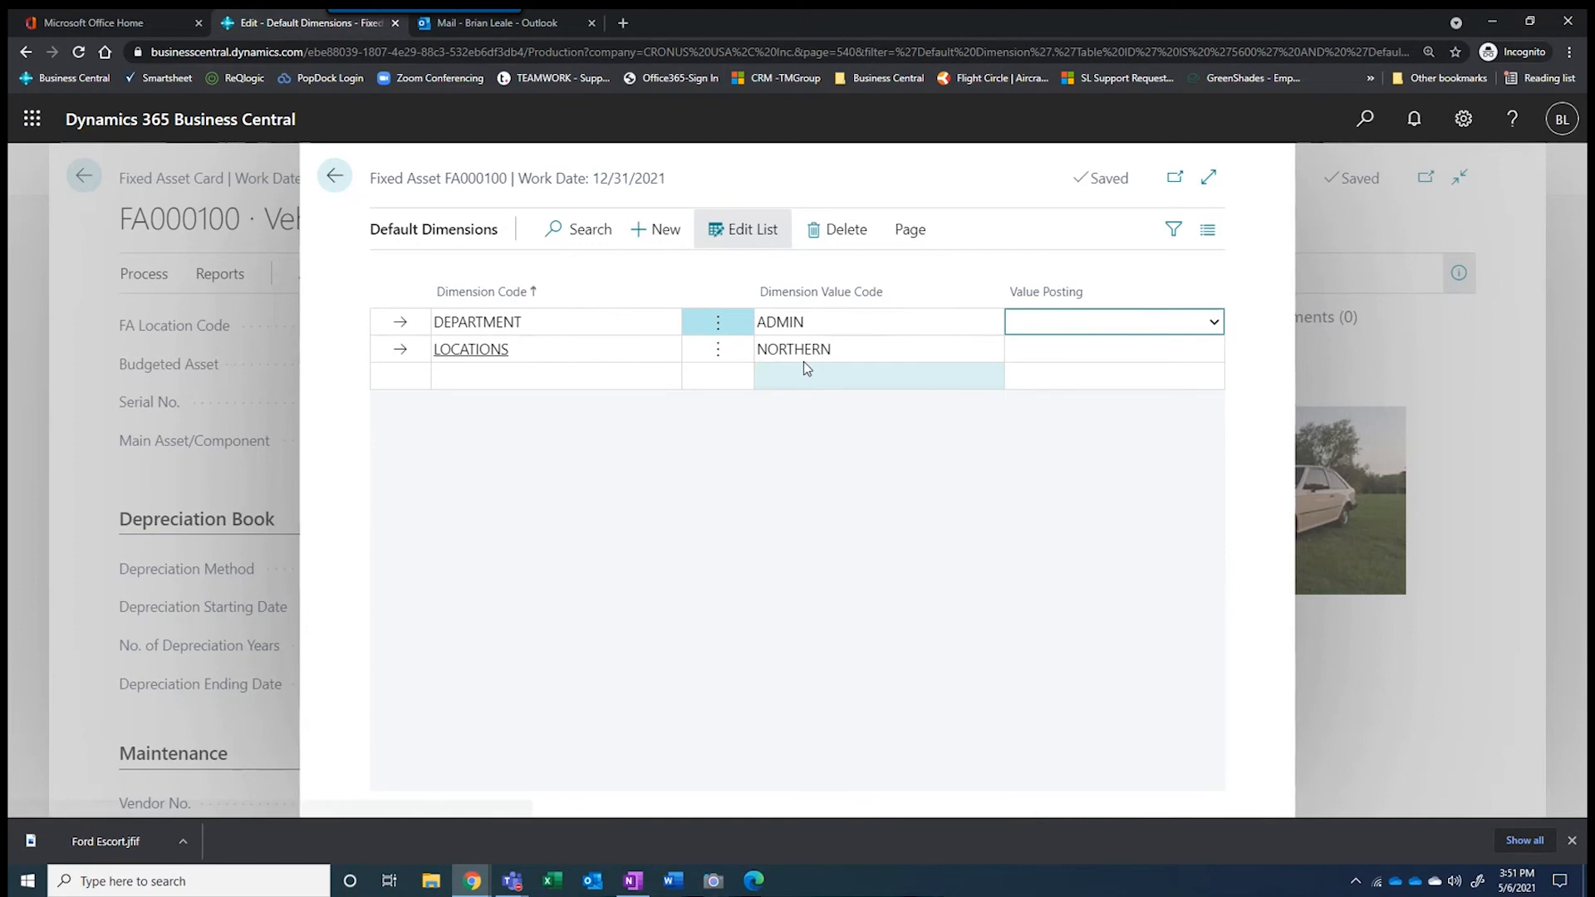
pyautogui.click(335, 176)
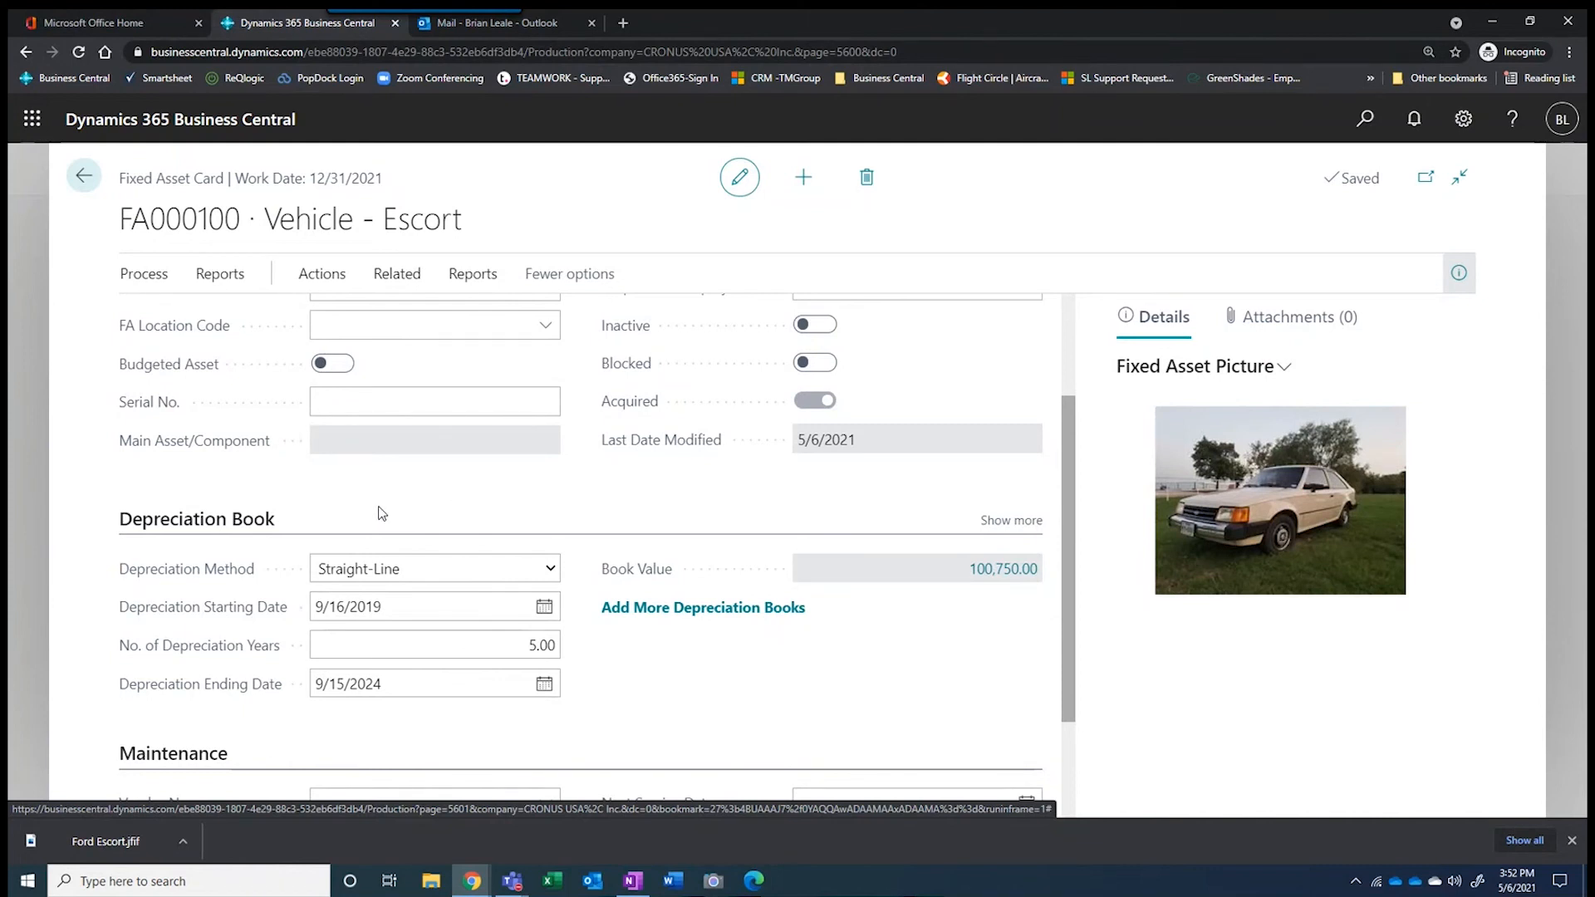
# Examine the FA Class Code and FA Subclass Code filter choices in Calculate Depreciation from the fixed assets list, and close the dialog
pyautogui.click(89, 177)
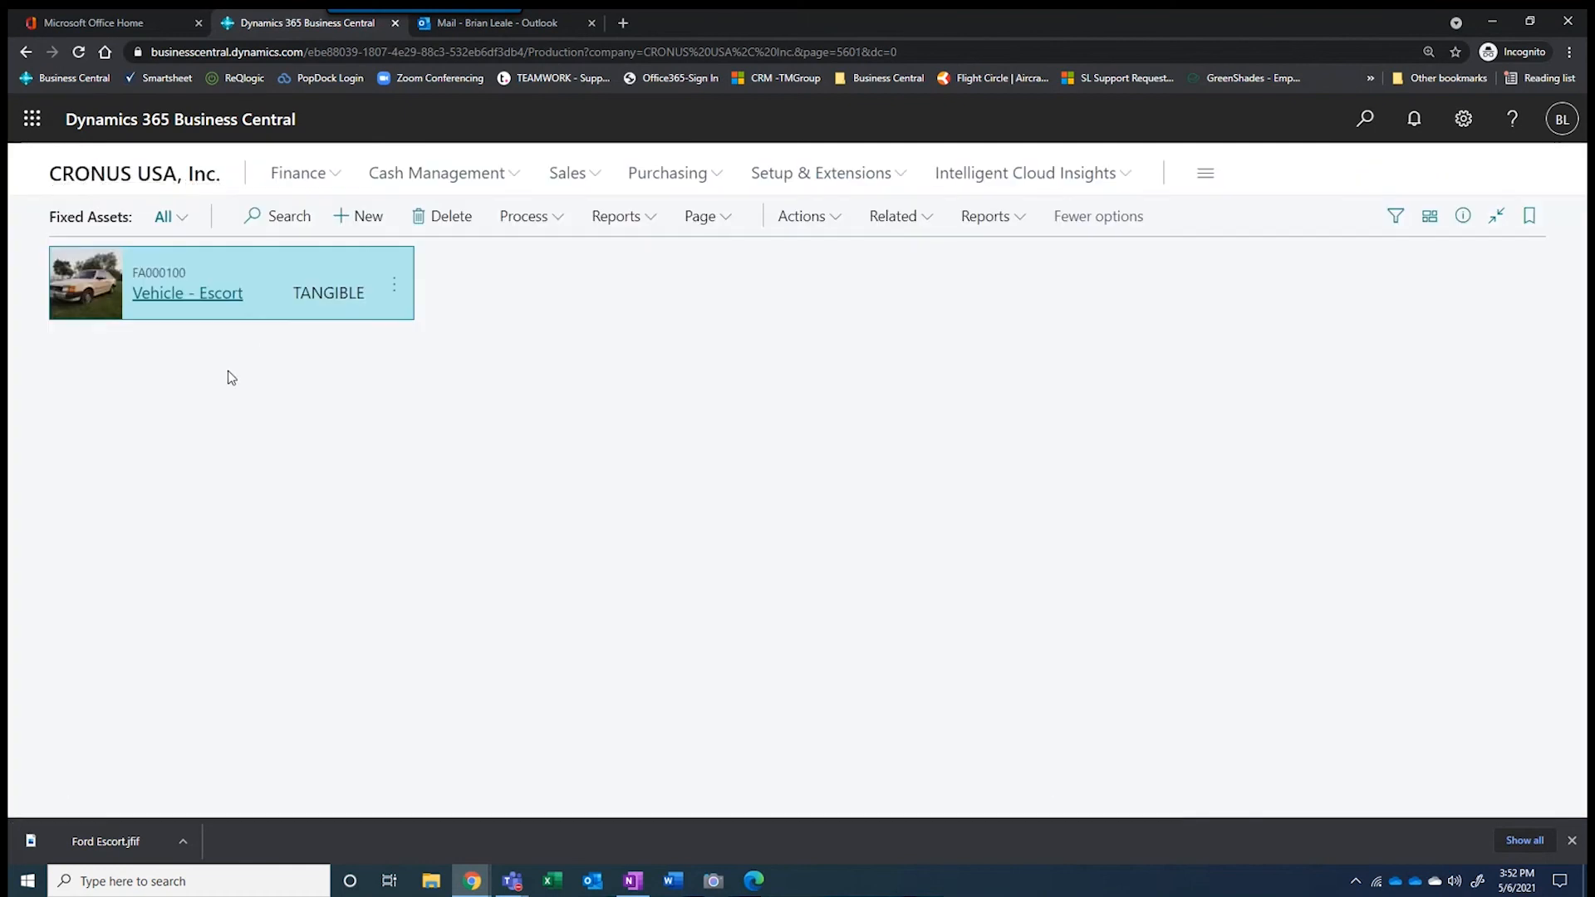
pyautogui.click(532, 216)
pyautogui.click(570, 302)
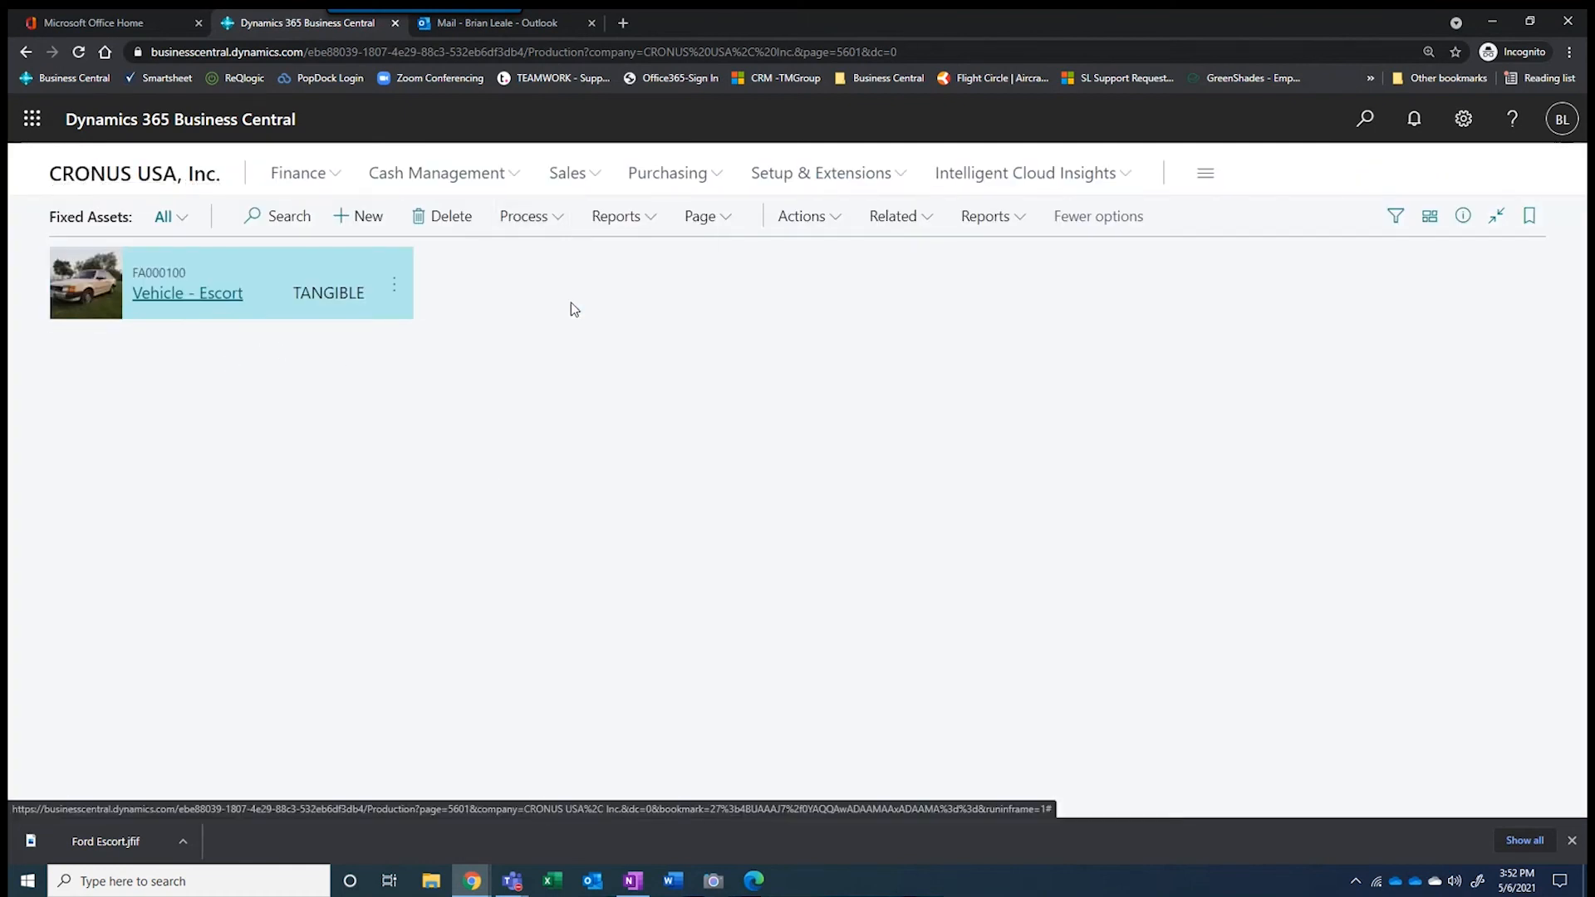
pyautogui.scroll(-3, 947, 455)
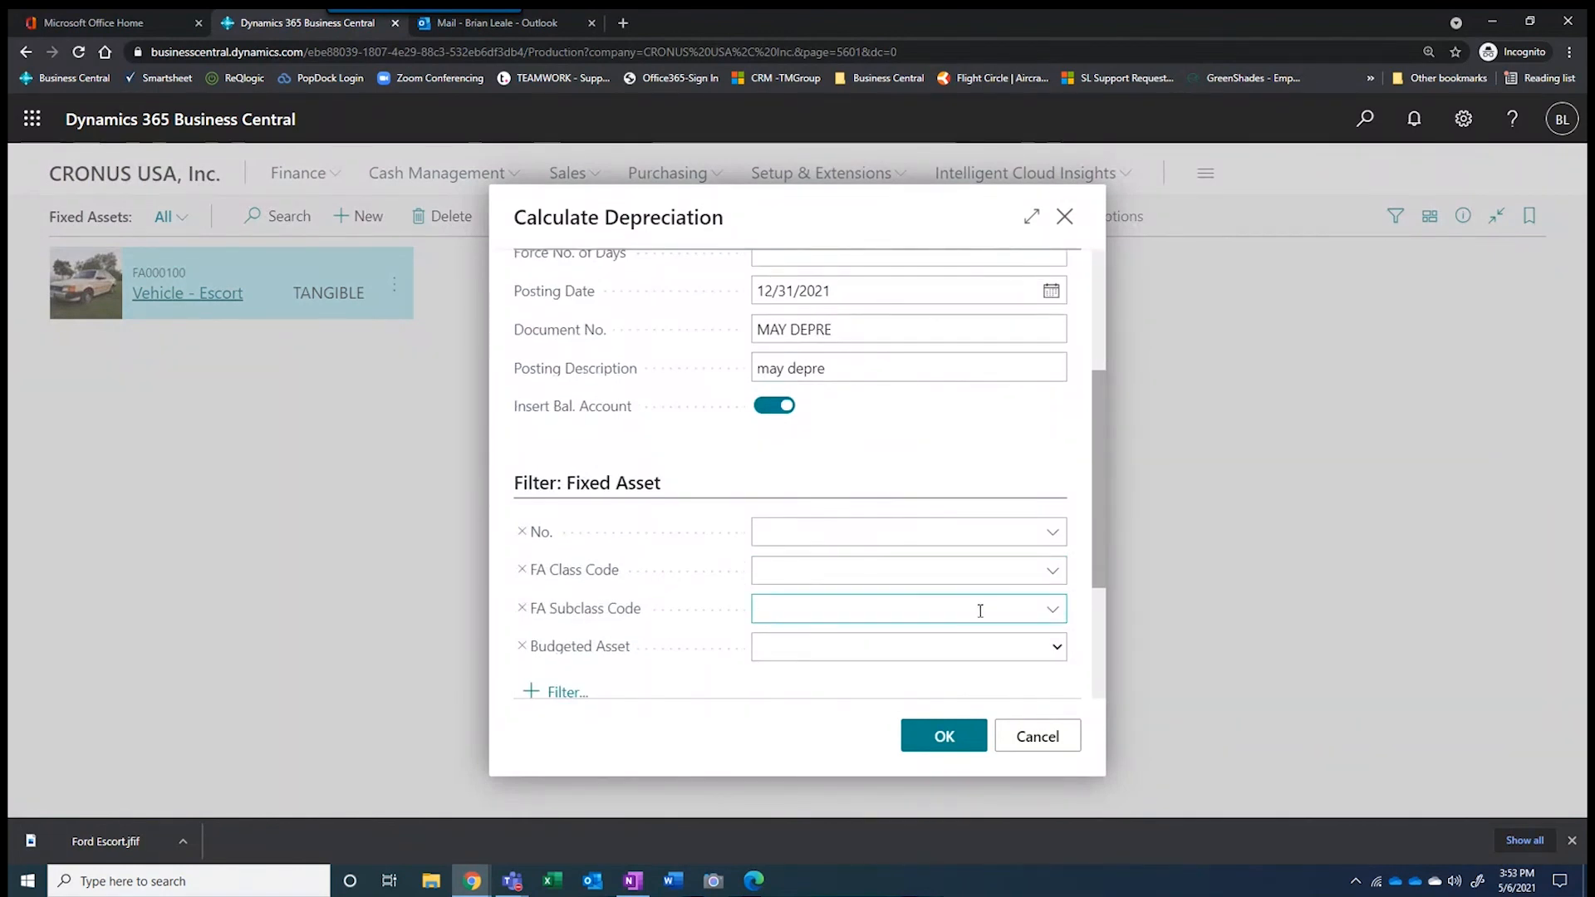
pyautogui.click(1052, 573)
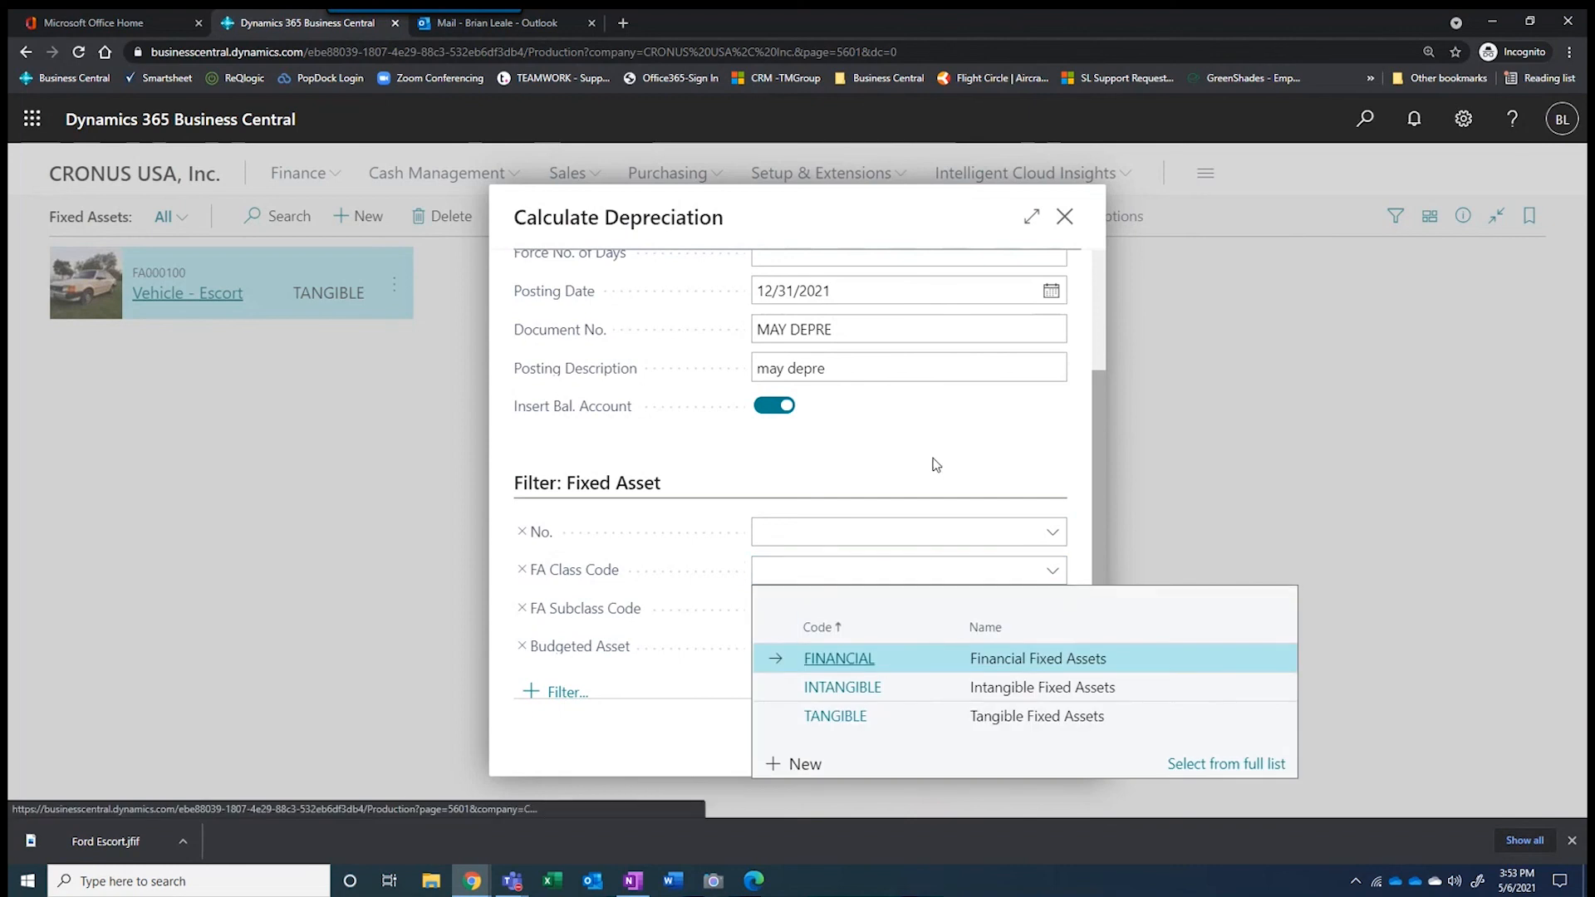
pyautogui.click(936, 464)
pyautogui.click(1051, 610)
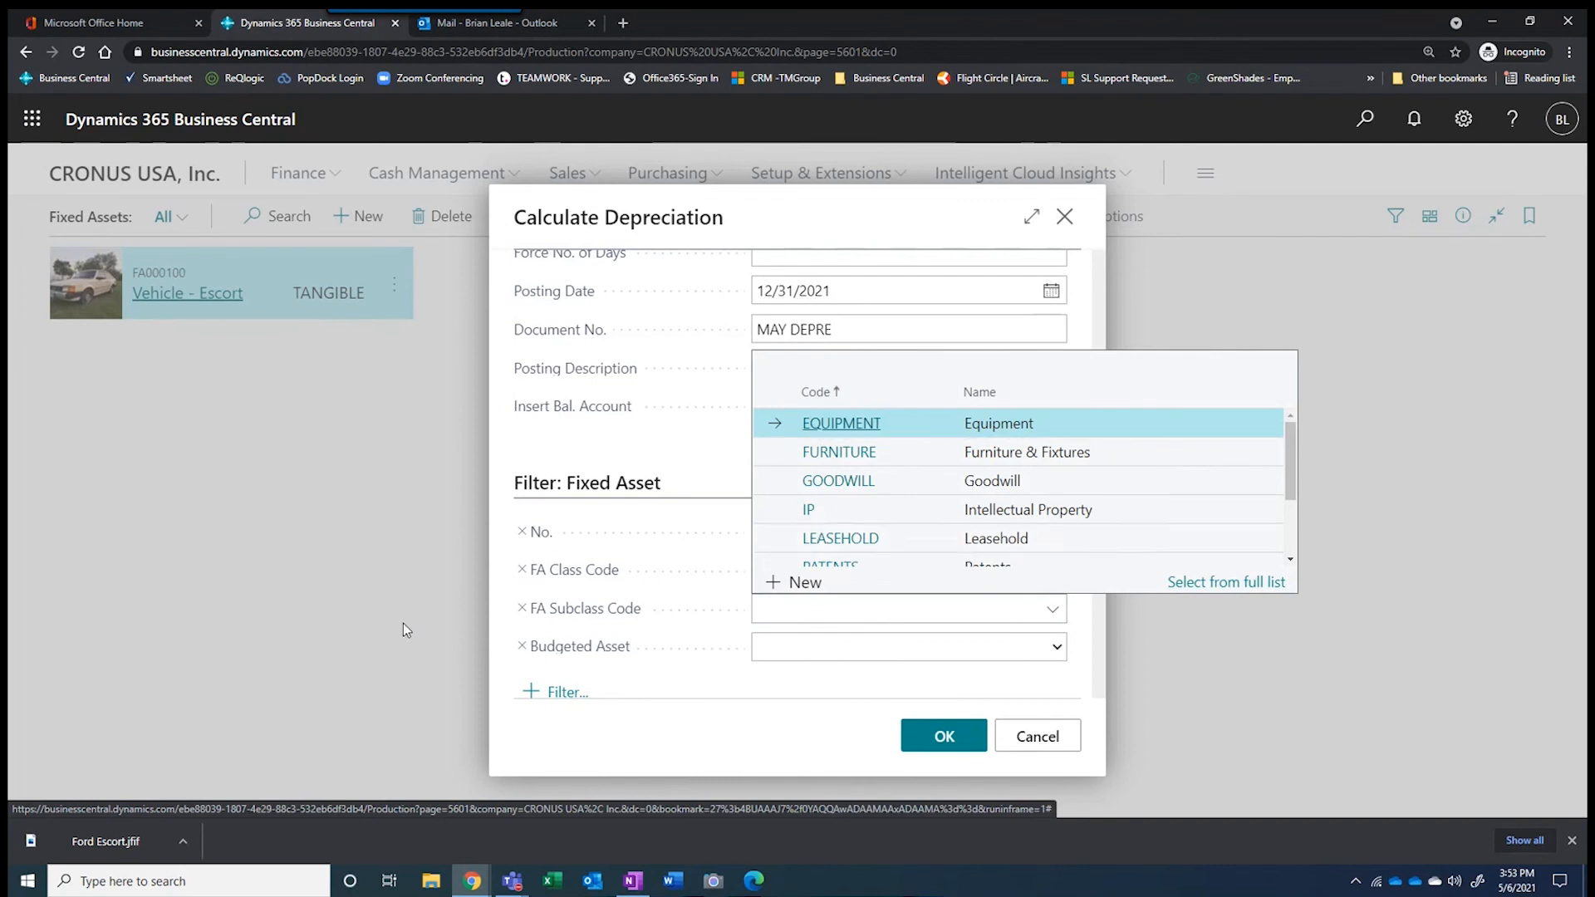
pyautogui.press('Escape')
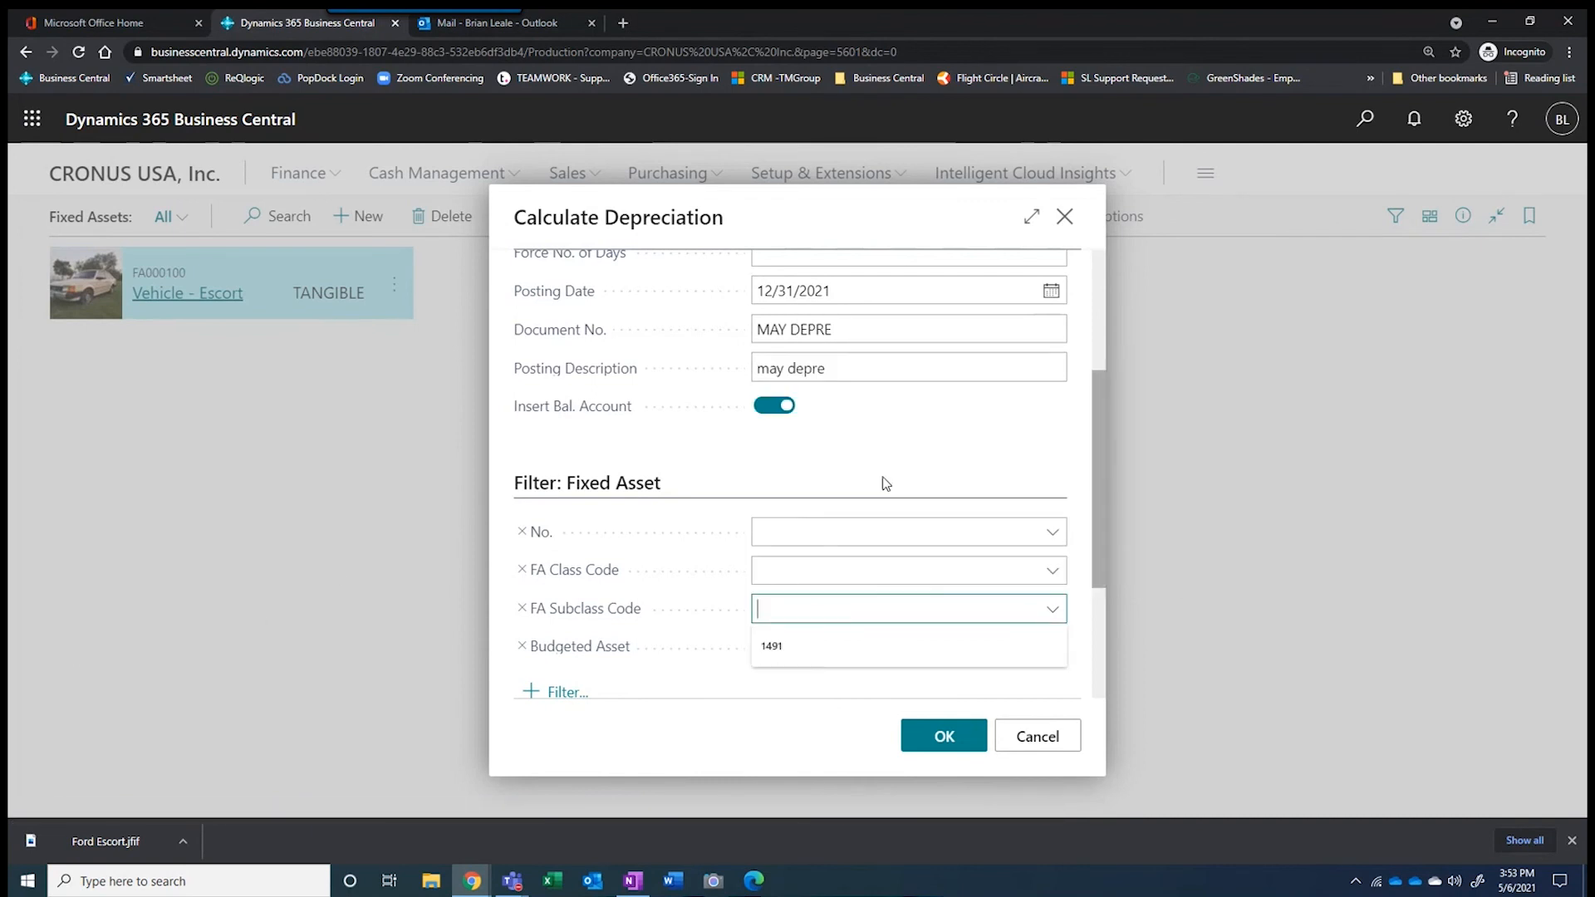
pyautogui.click(982, 456)
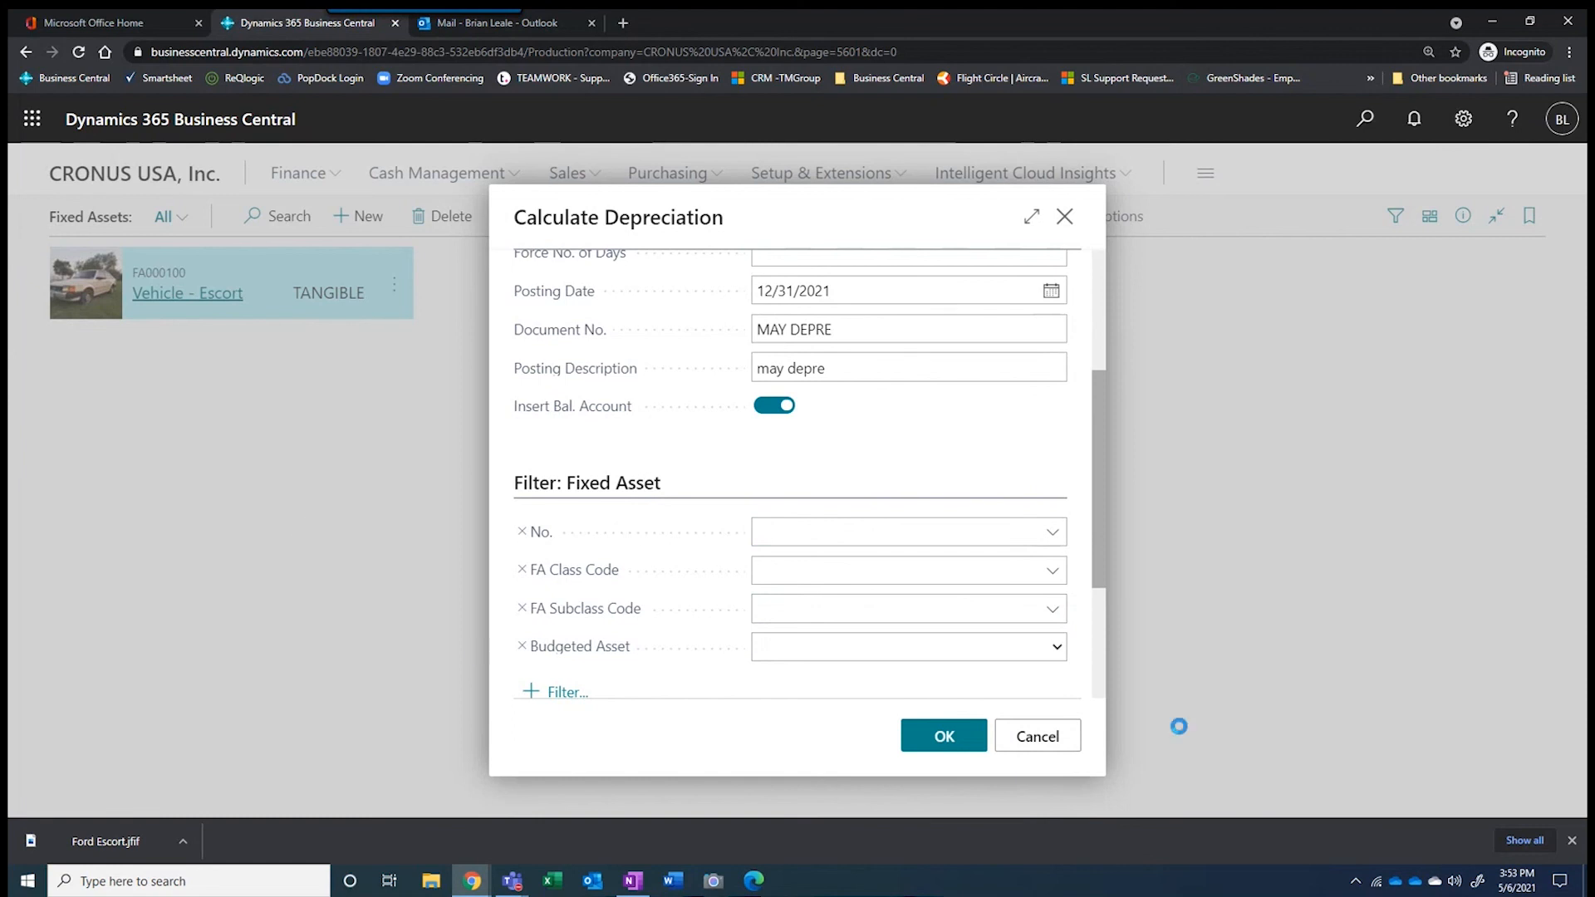
pyautogui.click(983, 735)
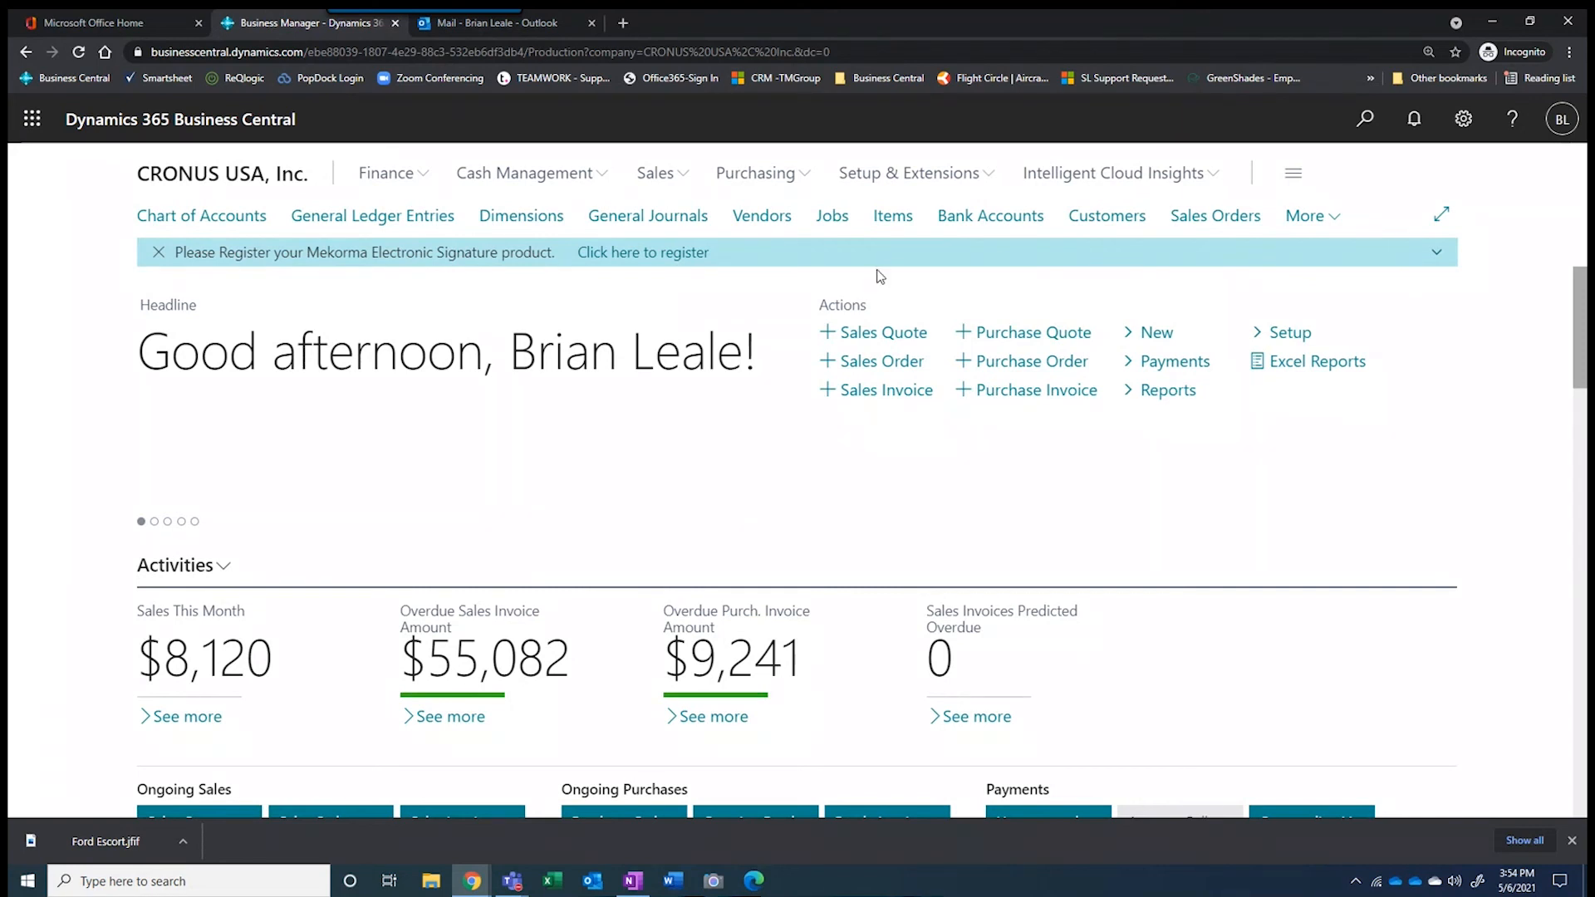
# Search for the Jobs list and open the job card of INTERNAL JOB - MAINT
pyautogui.click(1375, 129)
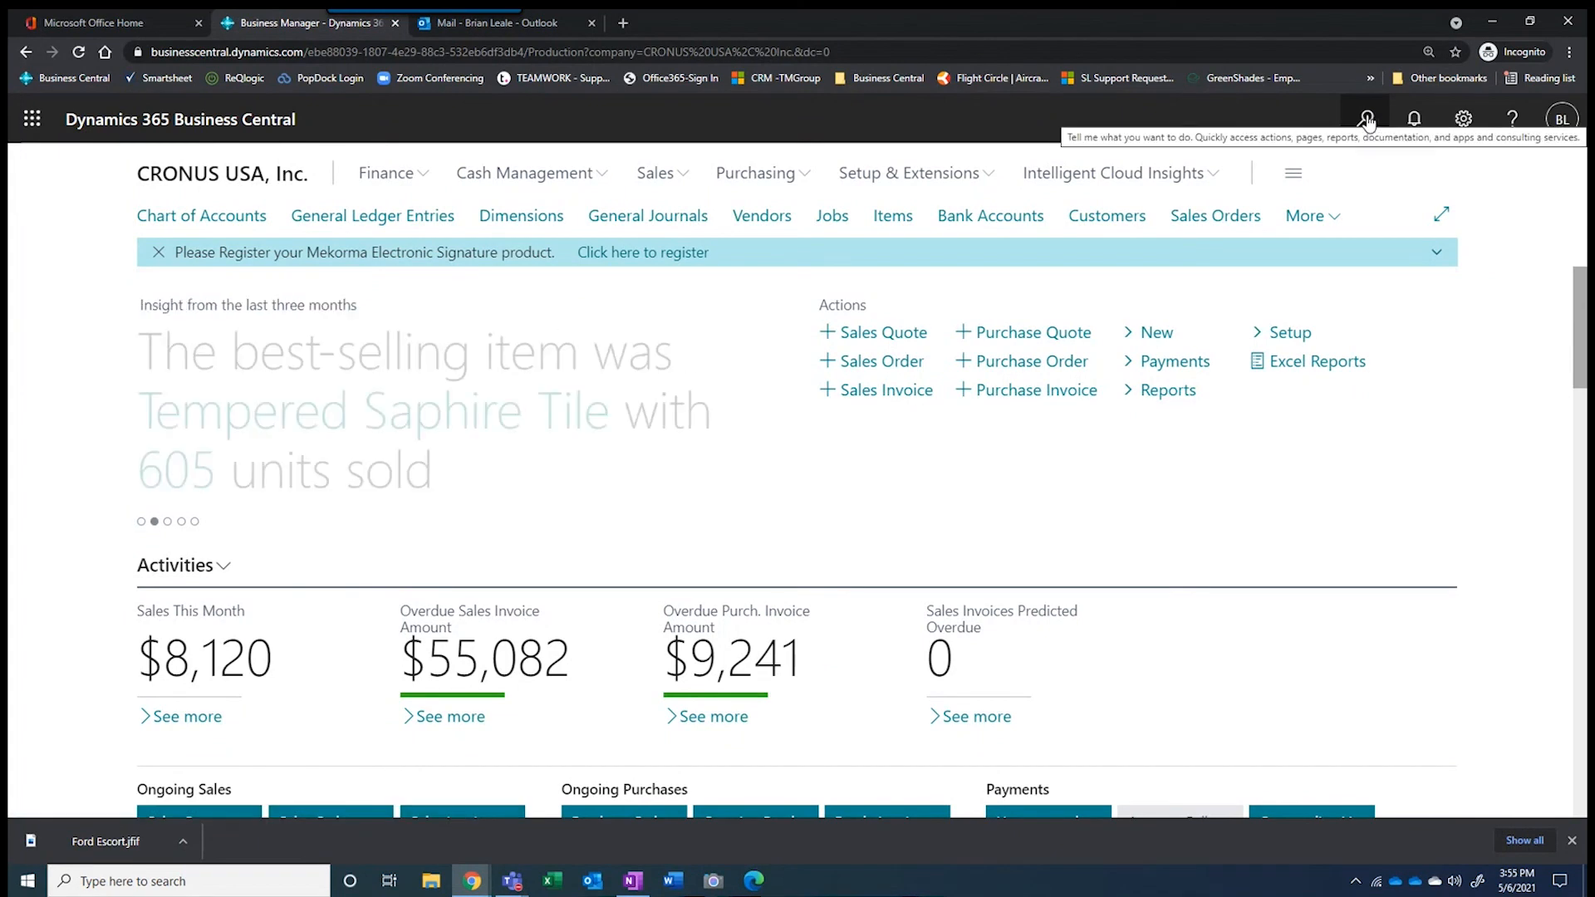
pyautogui.click(1367, 122)
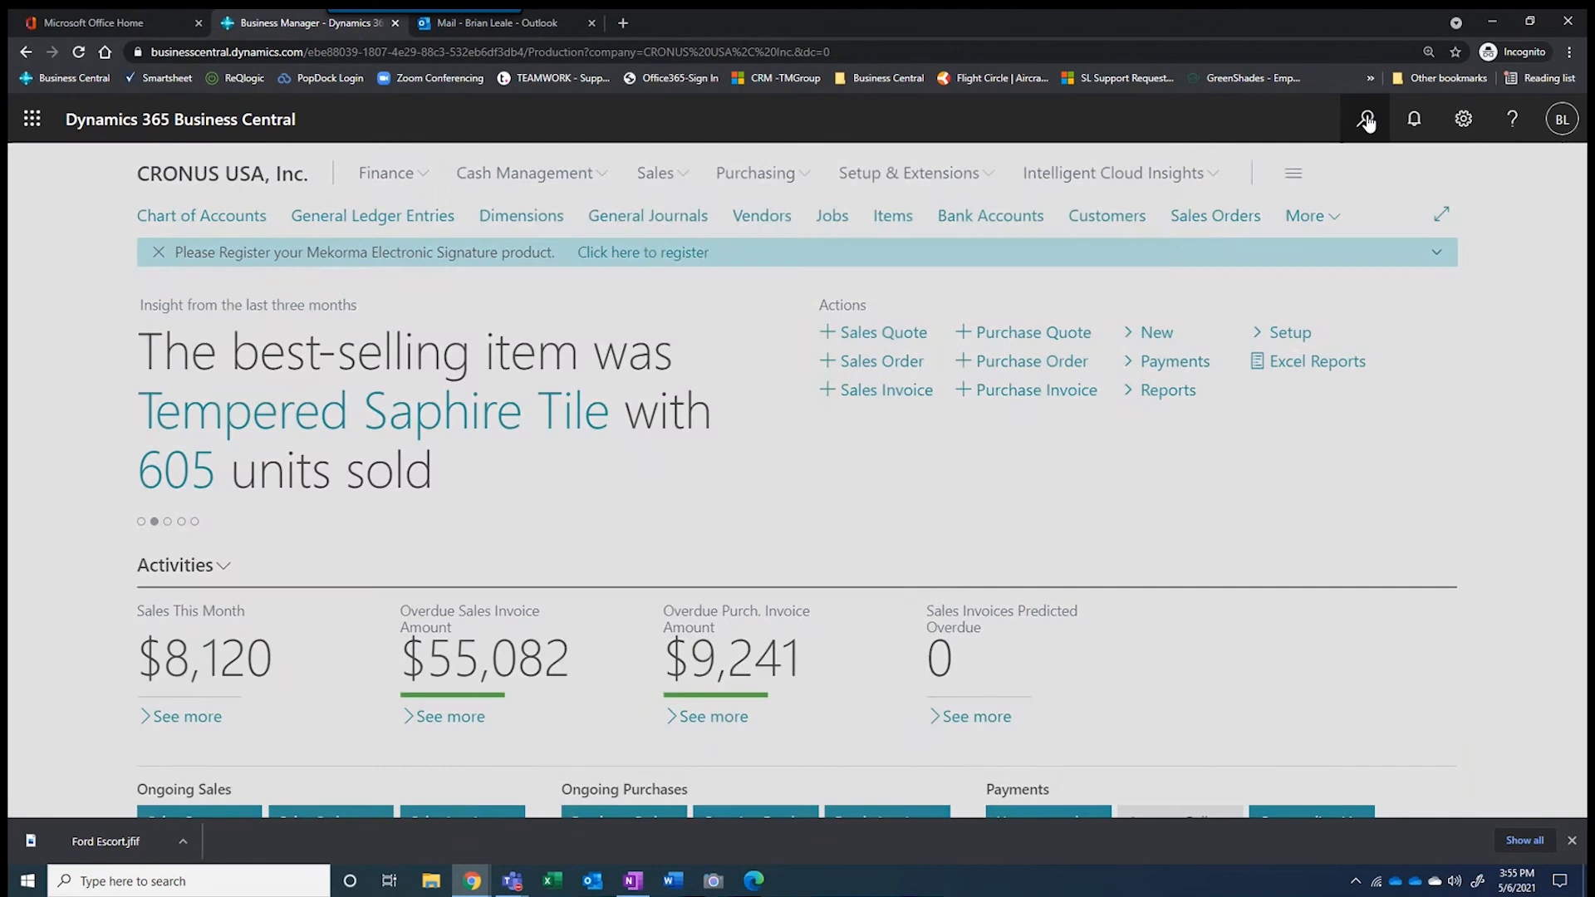
pyautogui.write('jobs')
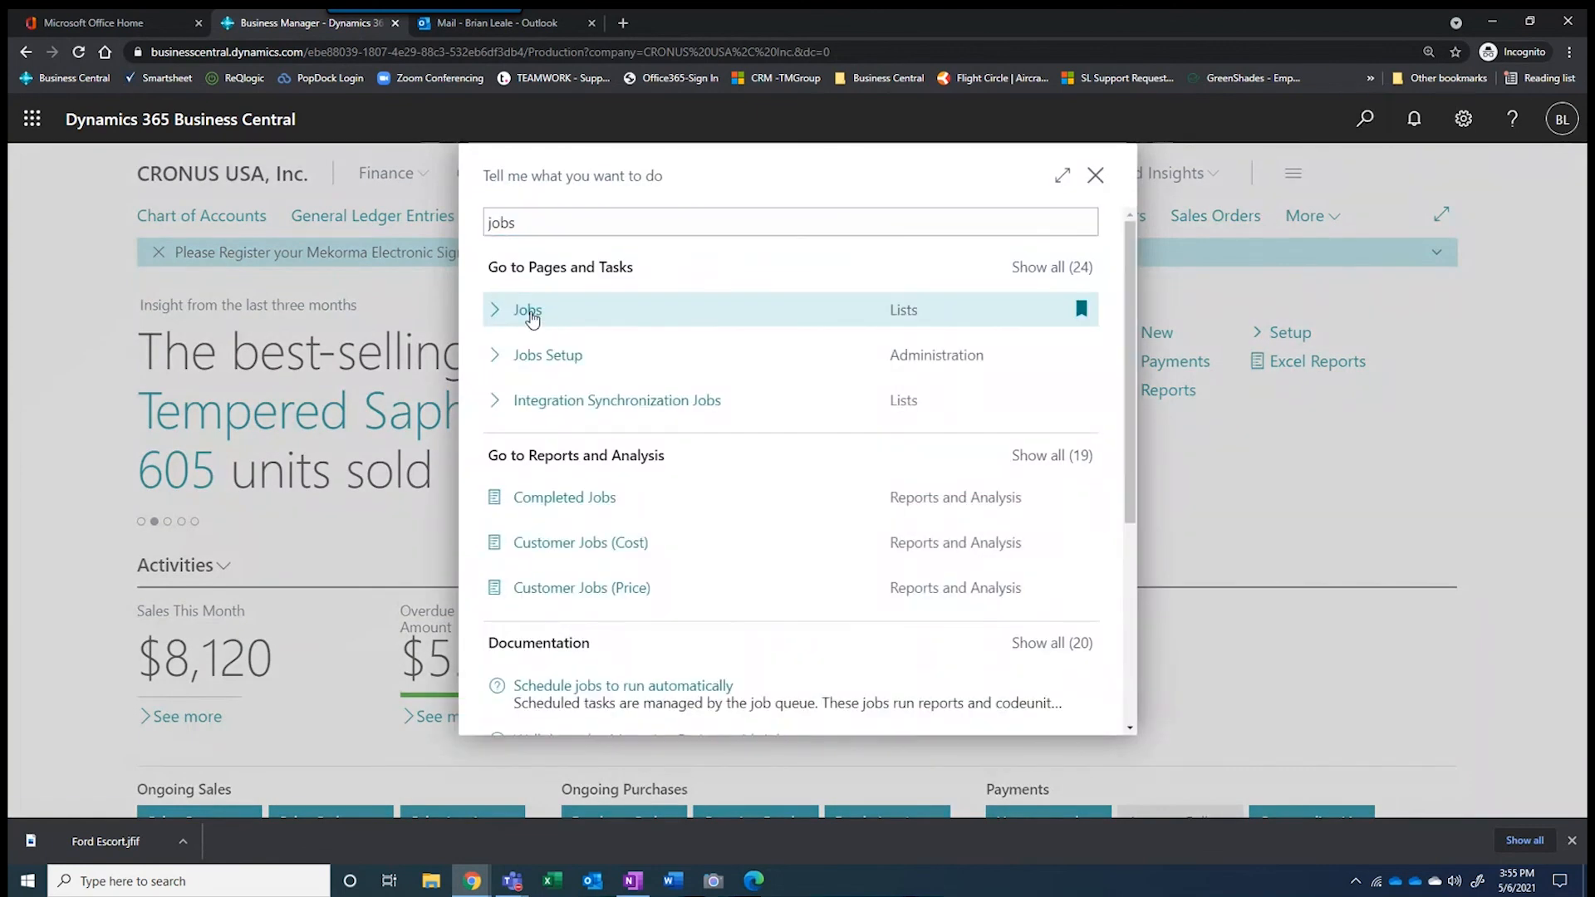
pyautogui.click(532, 317)
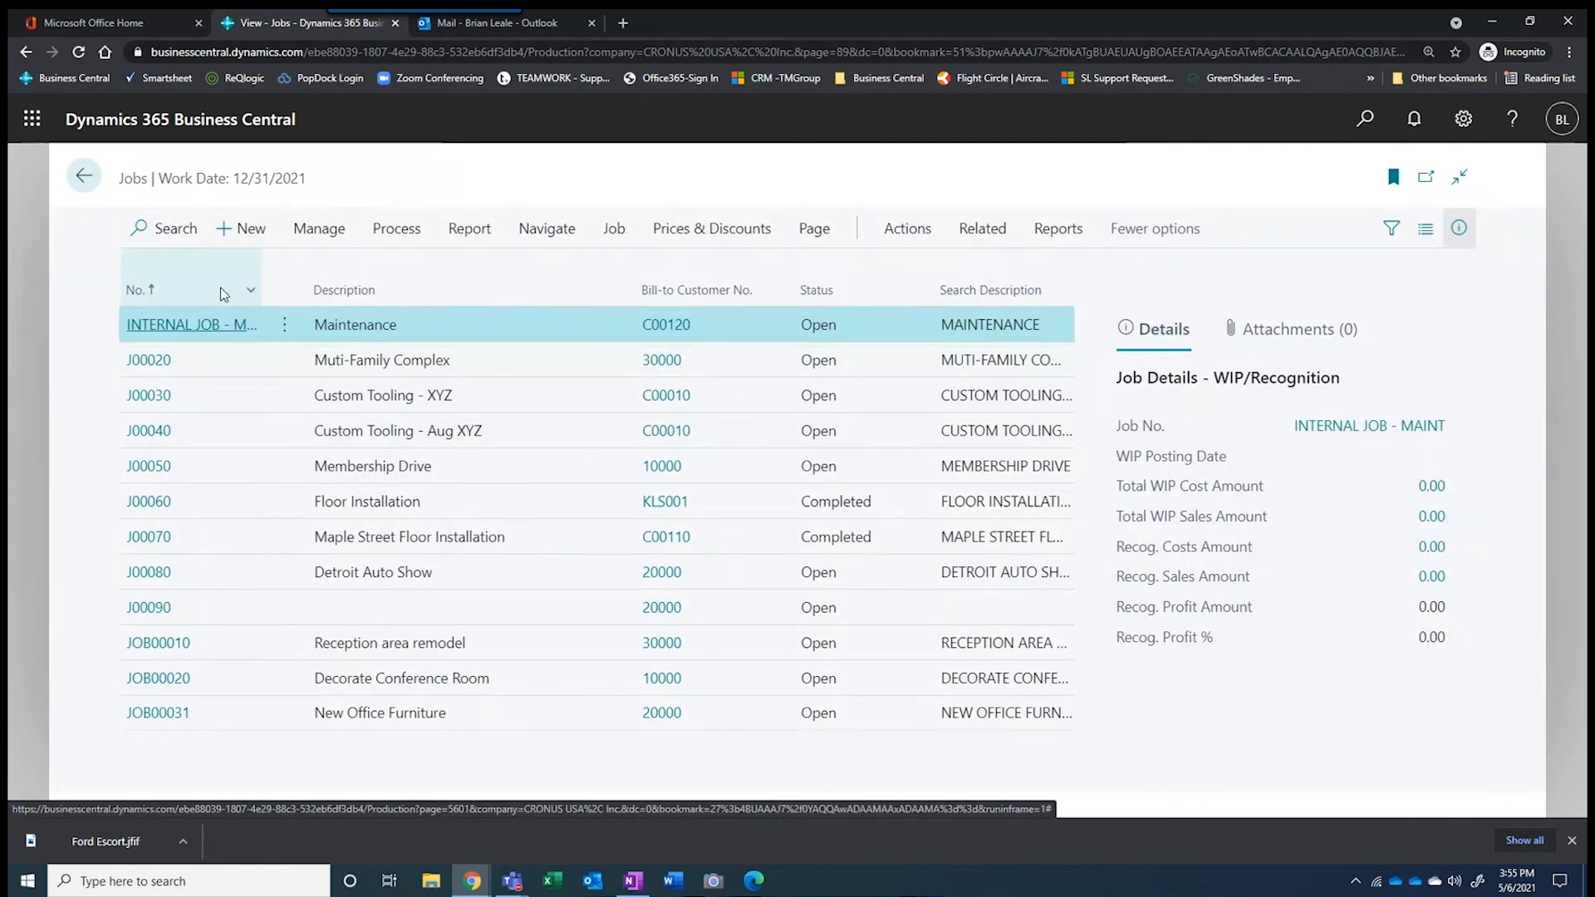
pyautogui.click(172, 329)
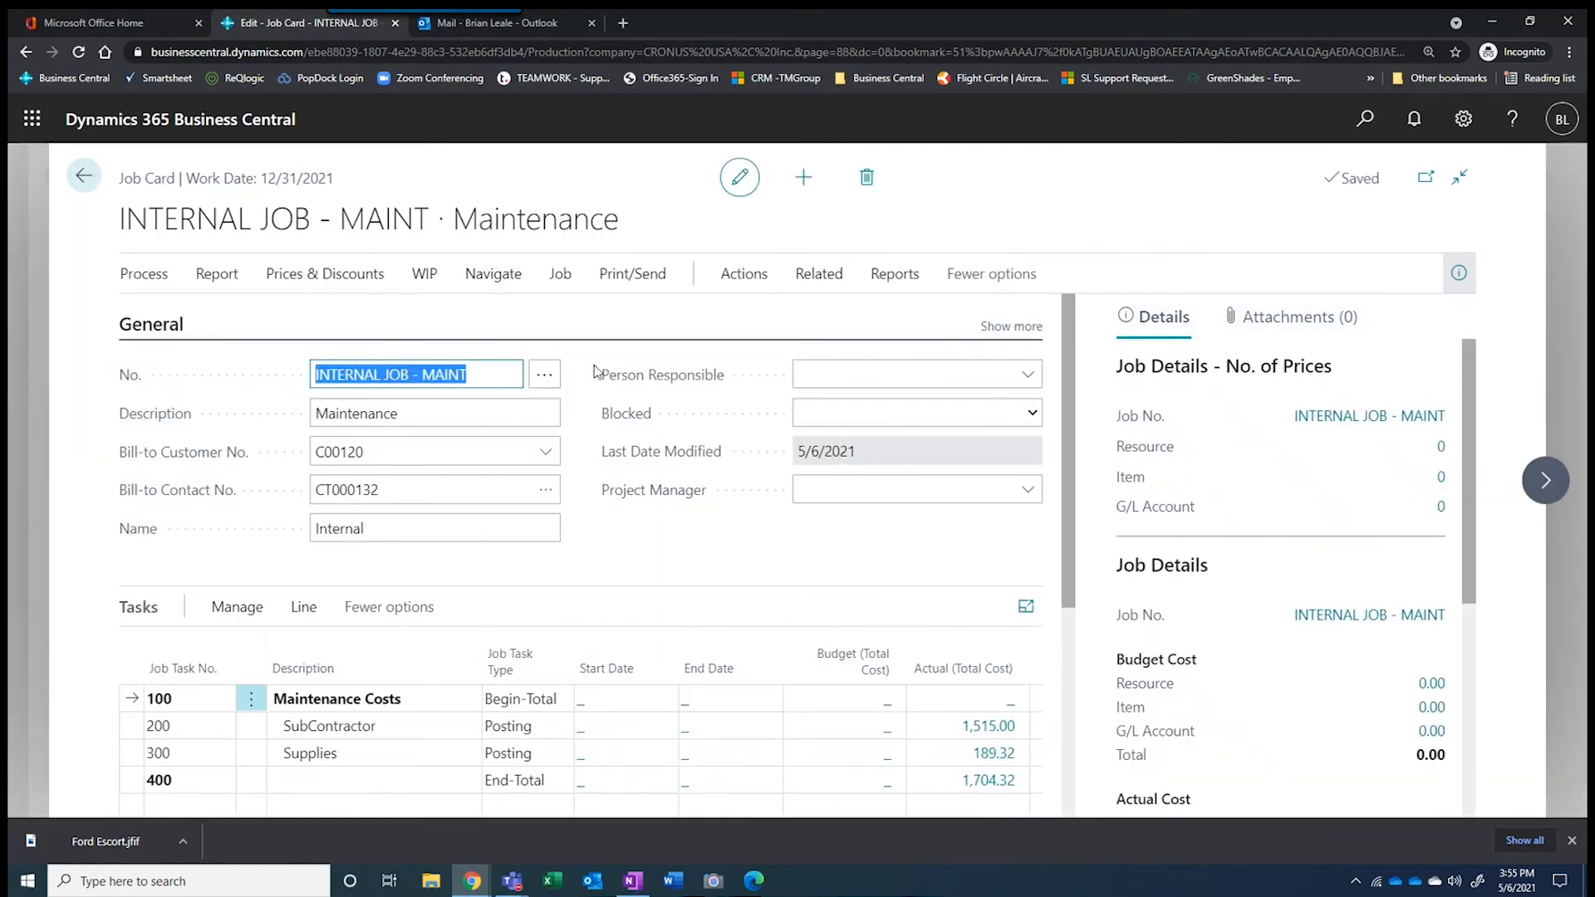
# Check the default dimensions assigned to the INTERNAL JOB - MAINT job and return to its card
pyautogui.click(746, 275)
pyautogui.click(819, 275)
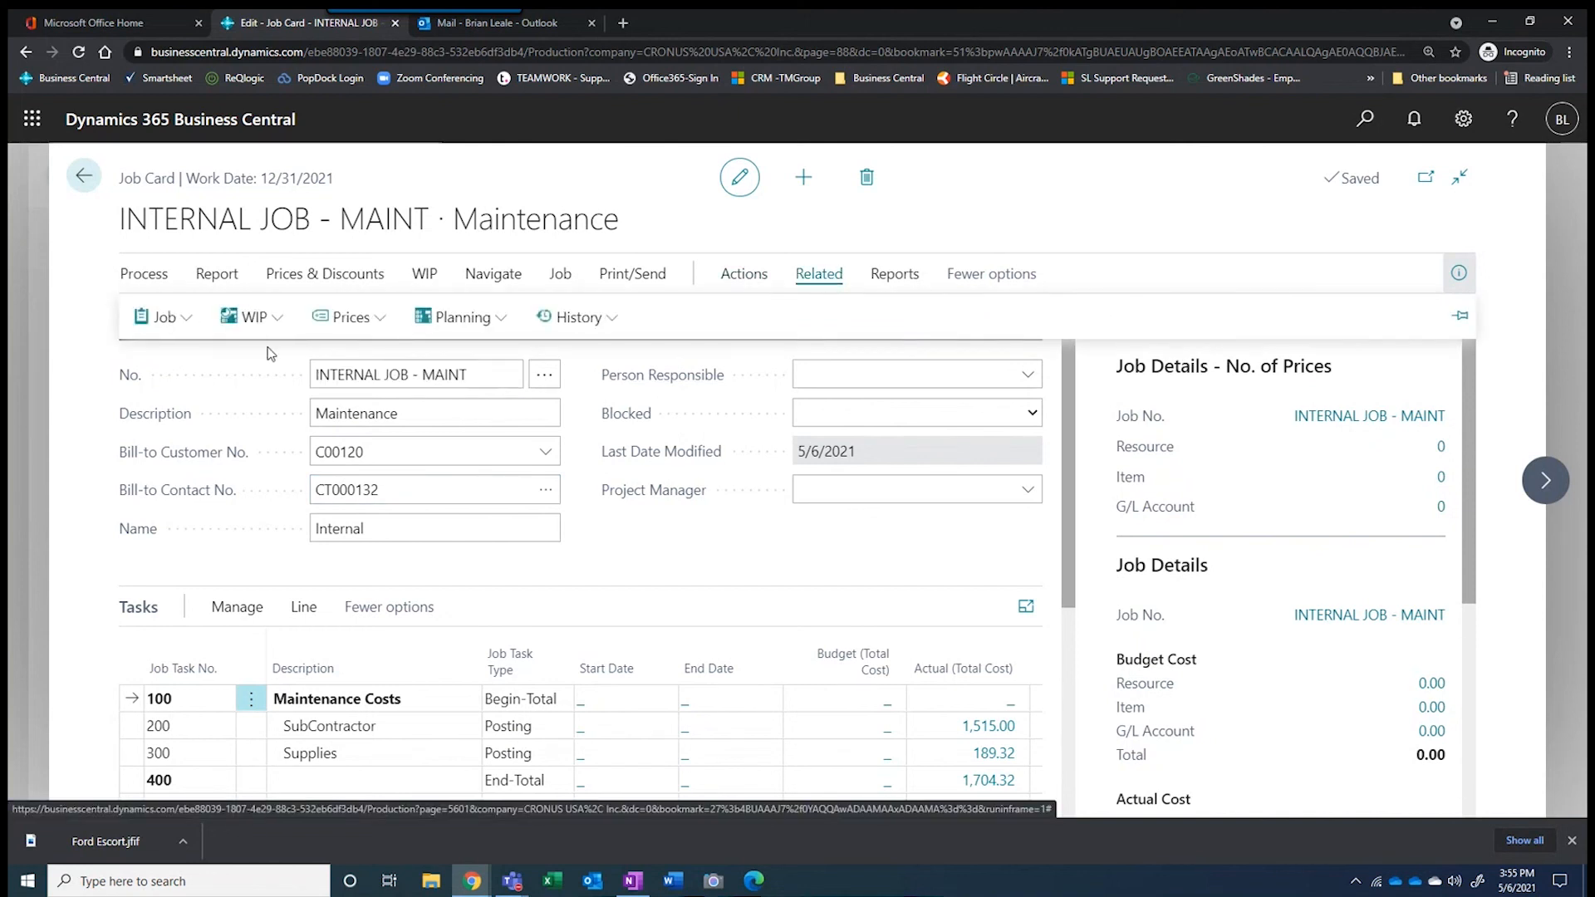
pyautogui.click(162, 316)
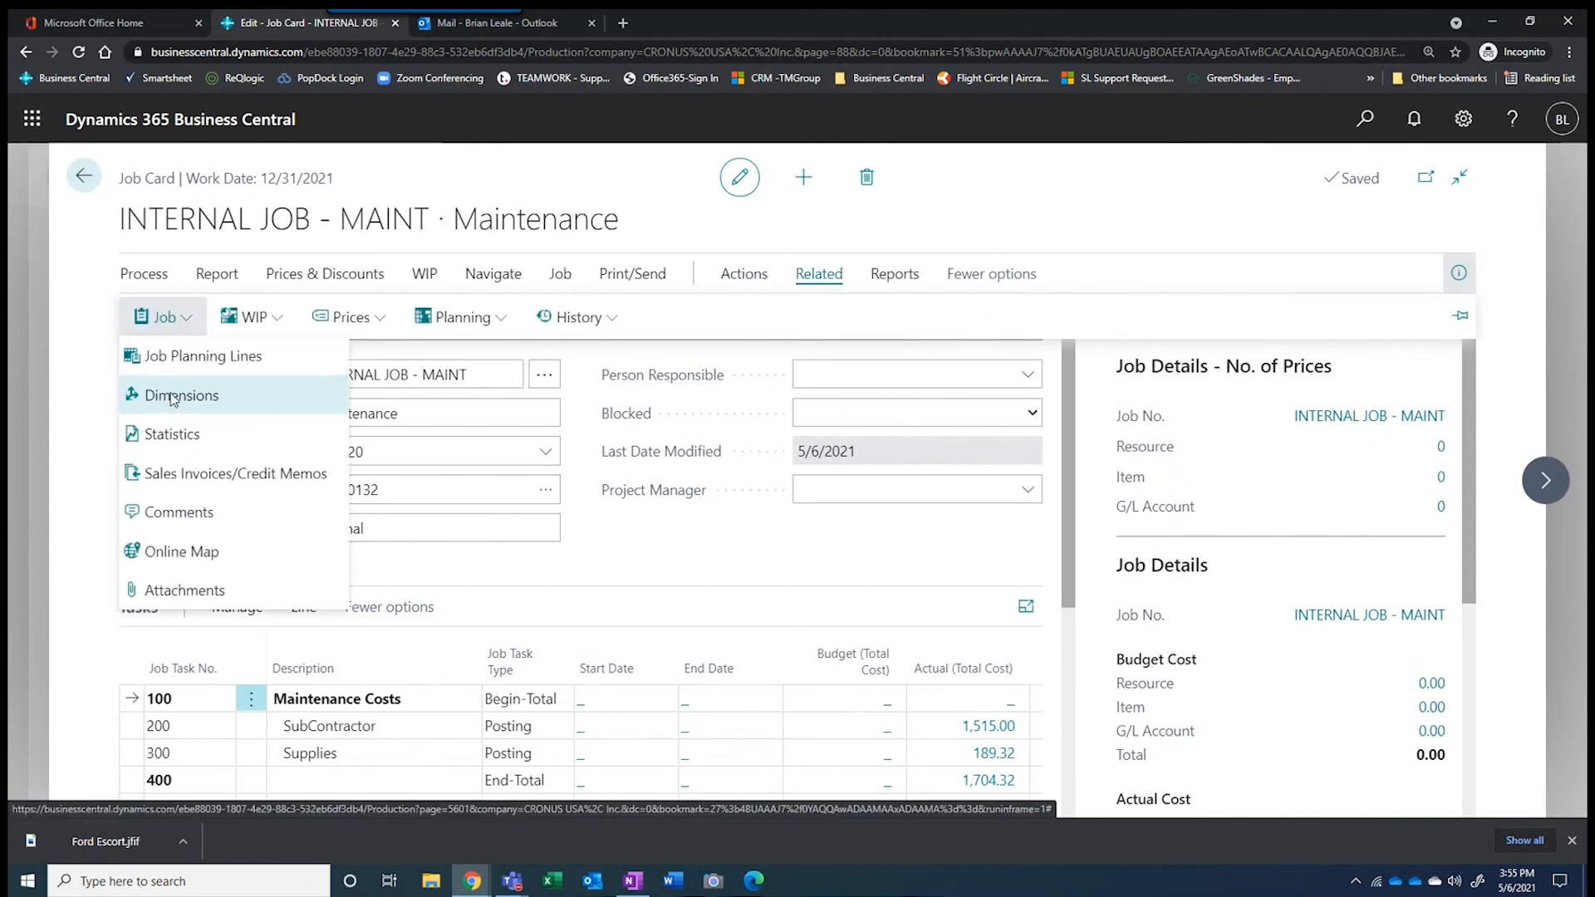
pyautogui.click(172, 396)
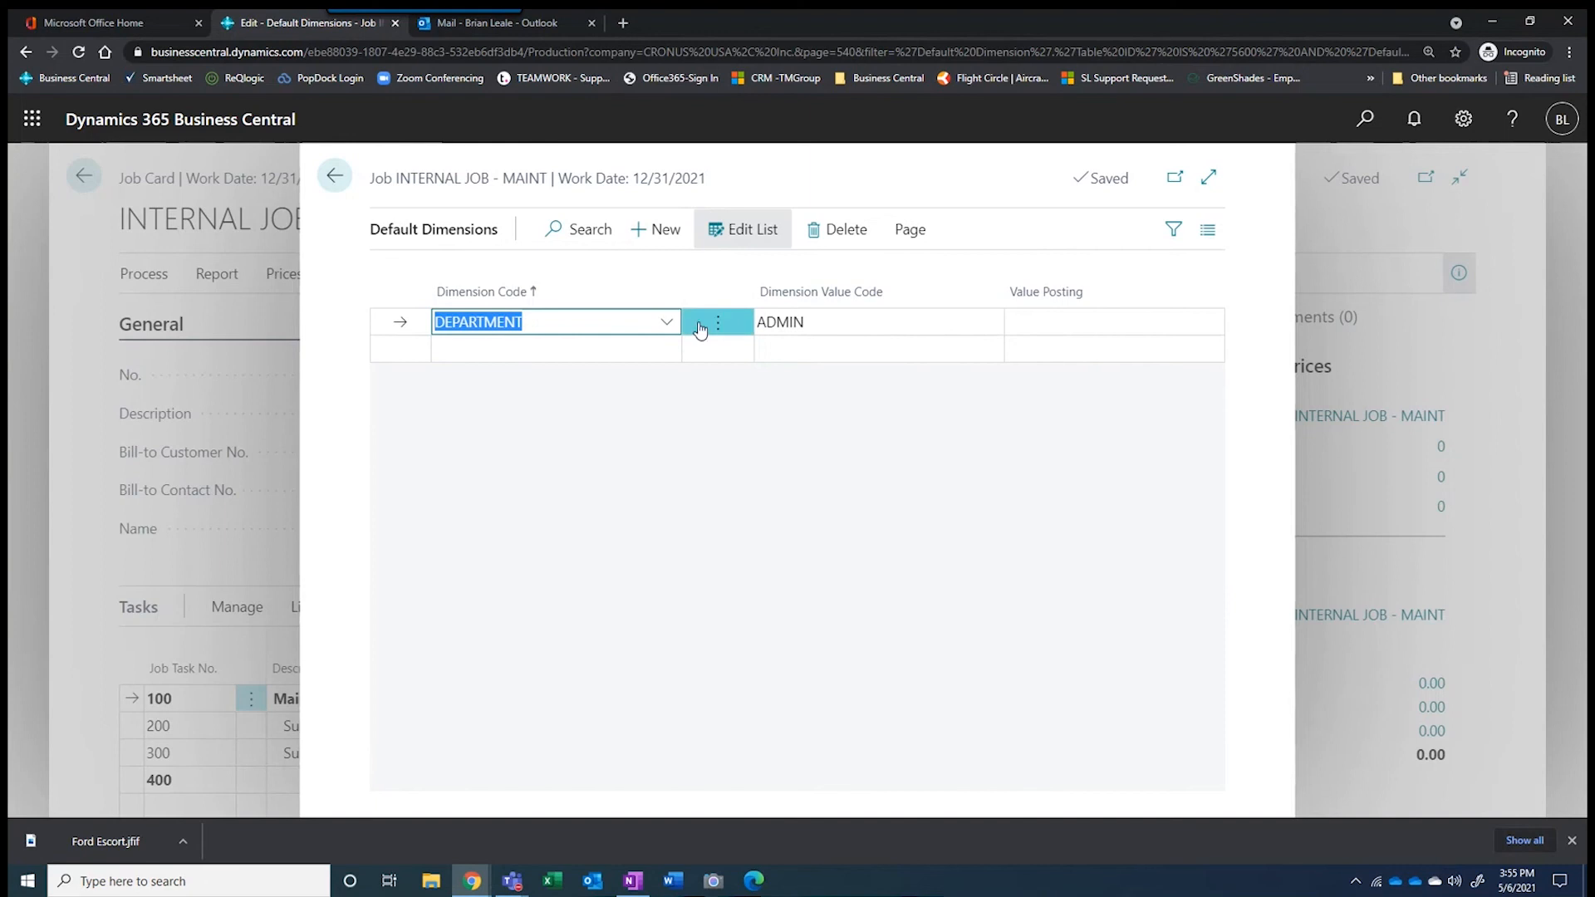
pyautogui.click(335, 178)
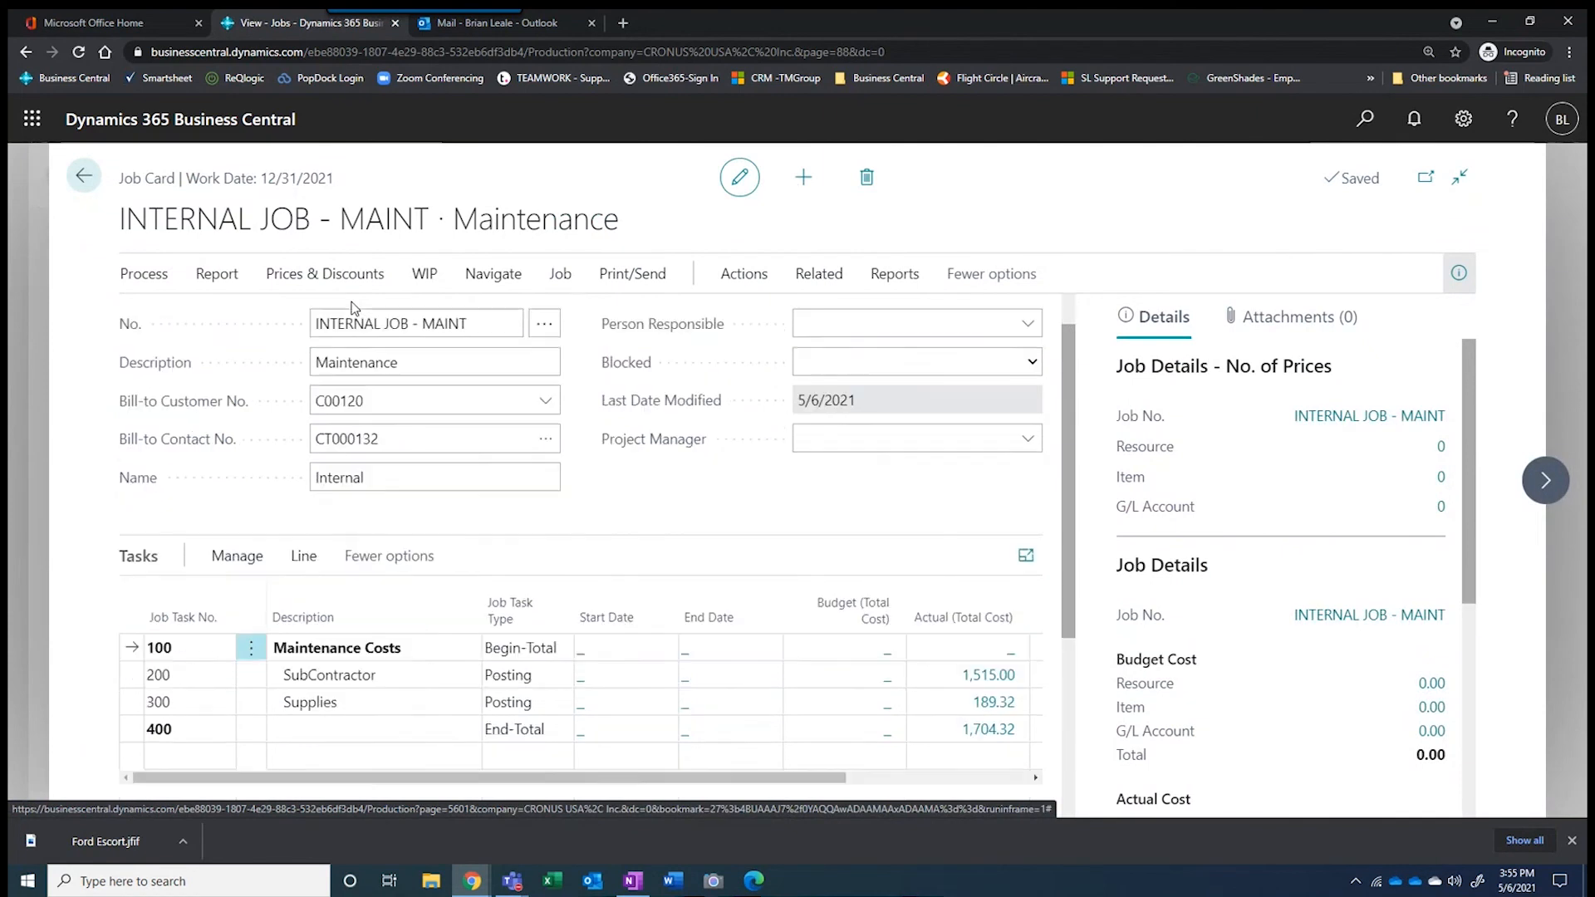
# Open the job ledger entries behind the SubContractor task's actual total cost and find the entries related to the Usage entry
pyautogui.scroll(-1, 356, 311)
pyautogui.scroll(1, 358, 316)
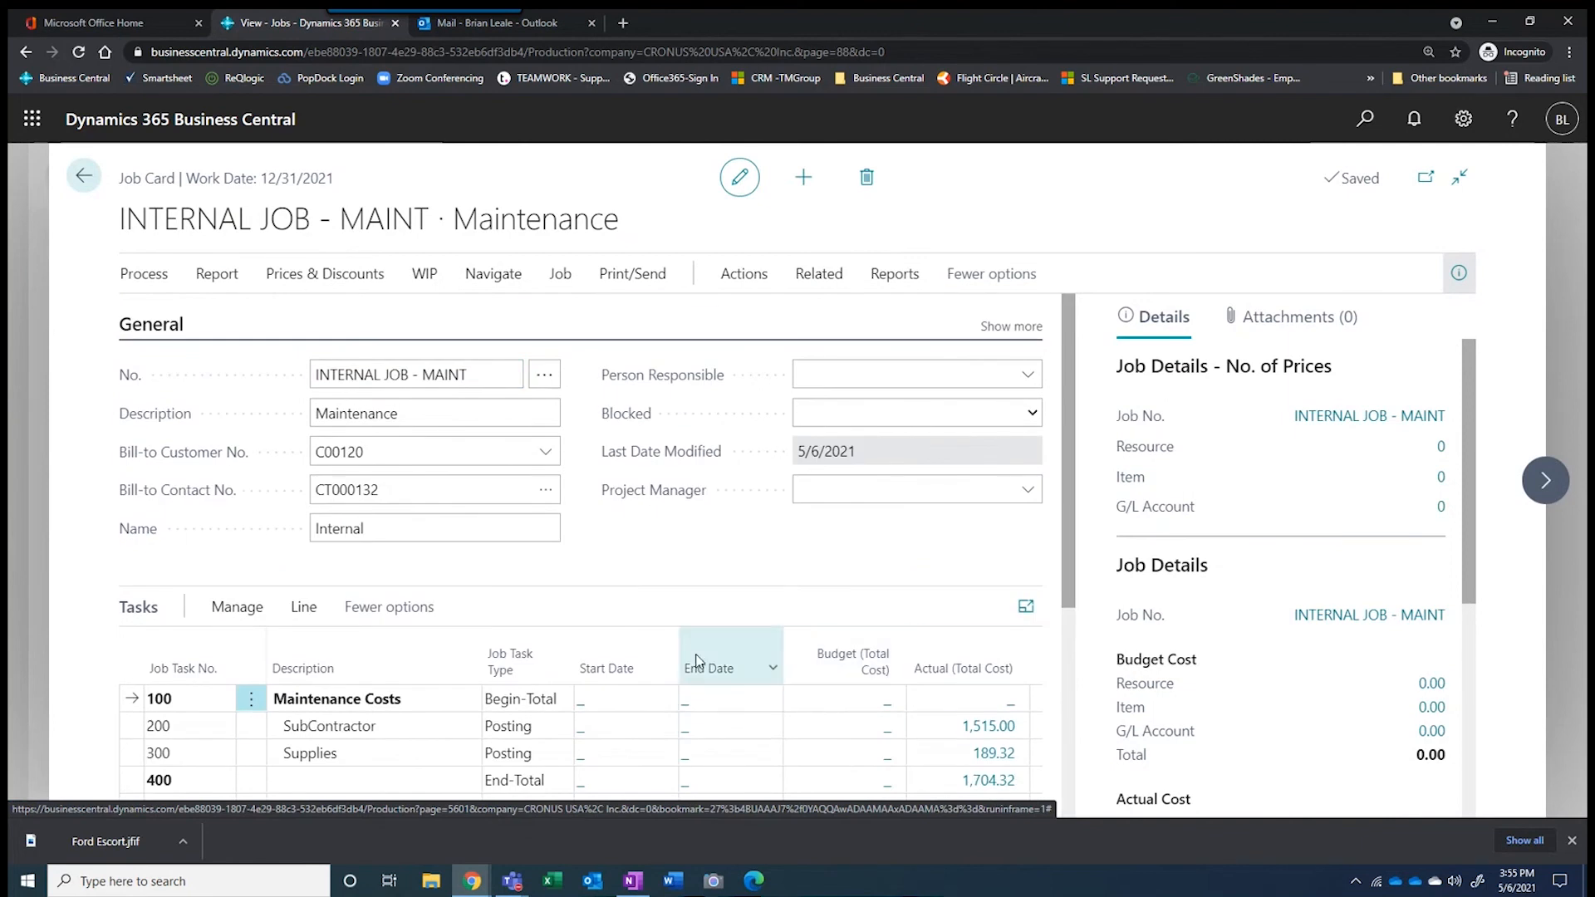
pyautogui.scroll(-1, 909, 587)
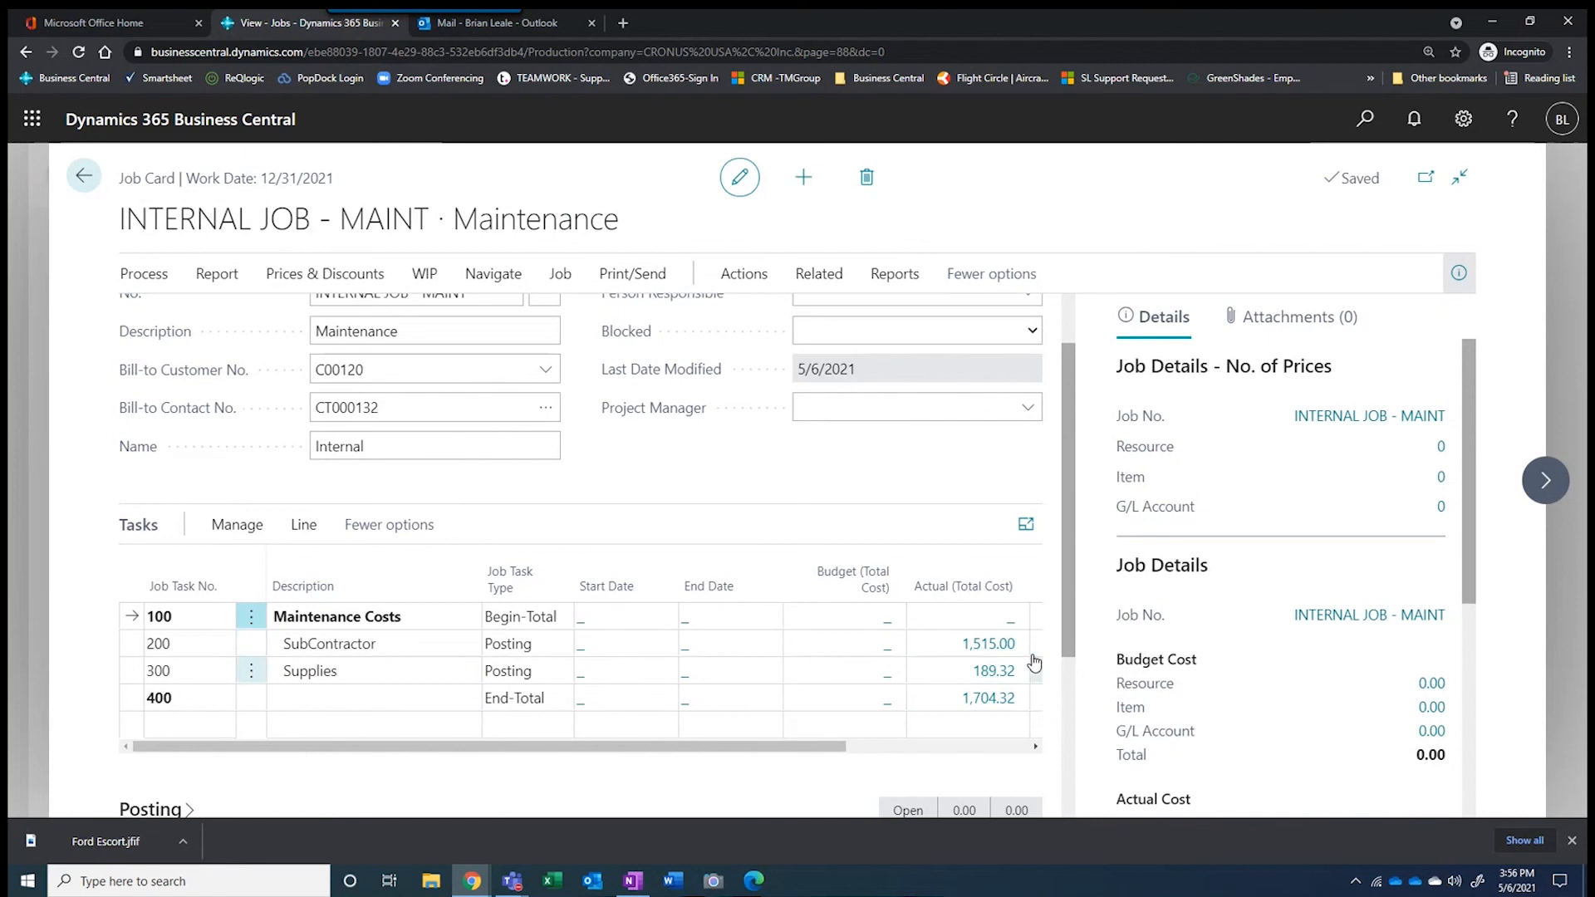
pyautogui.click(986, 644)
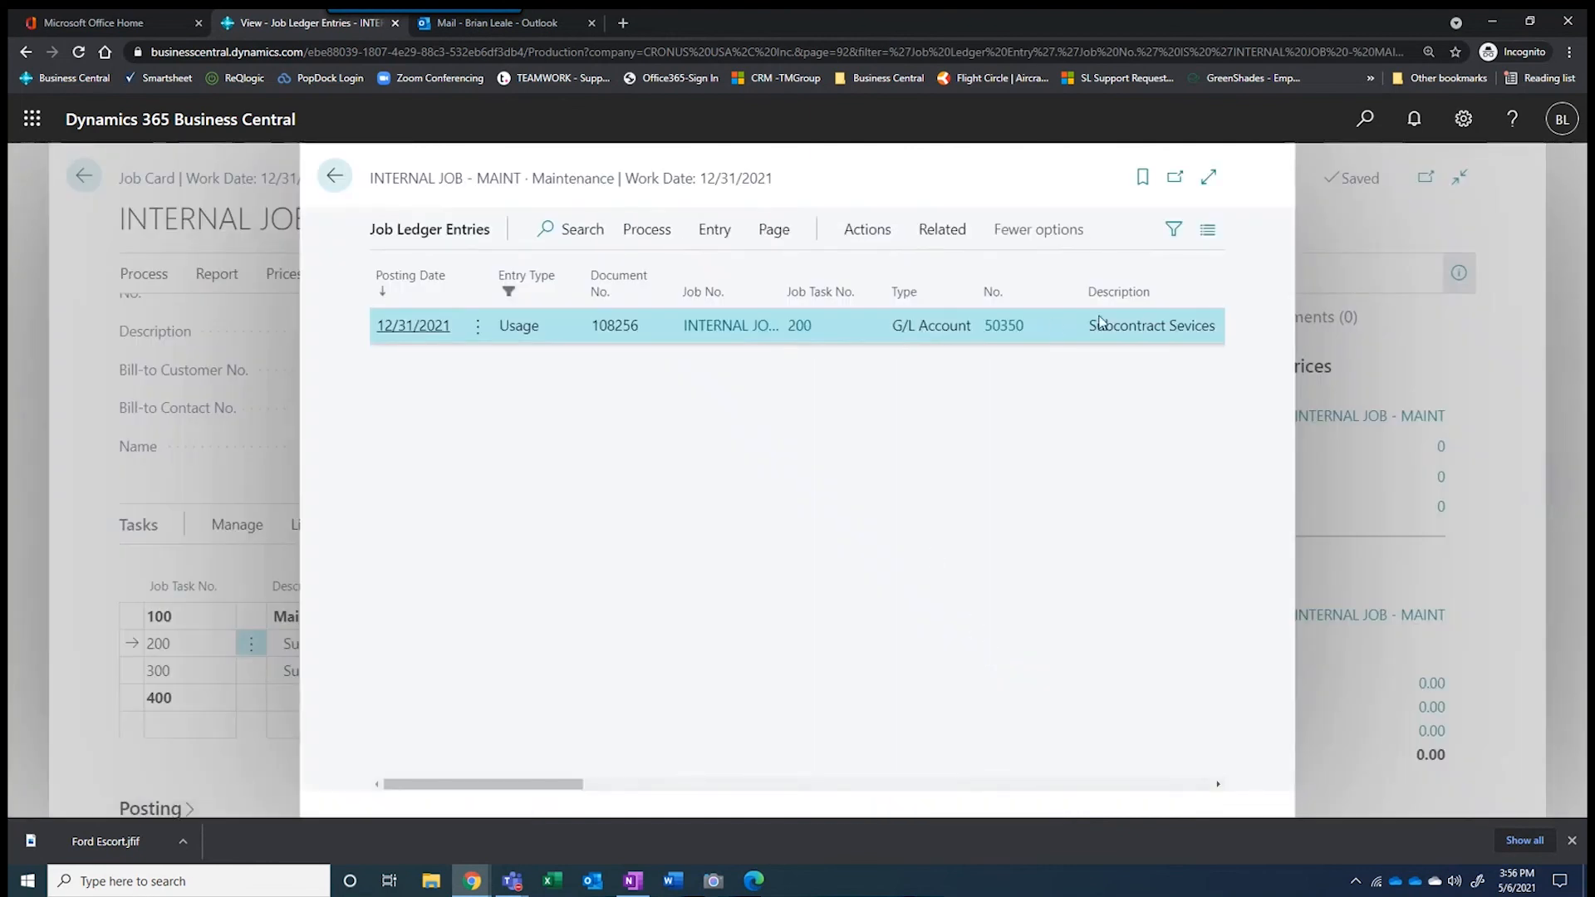
pyautogui.click(714, 229)
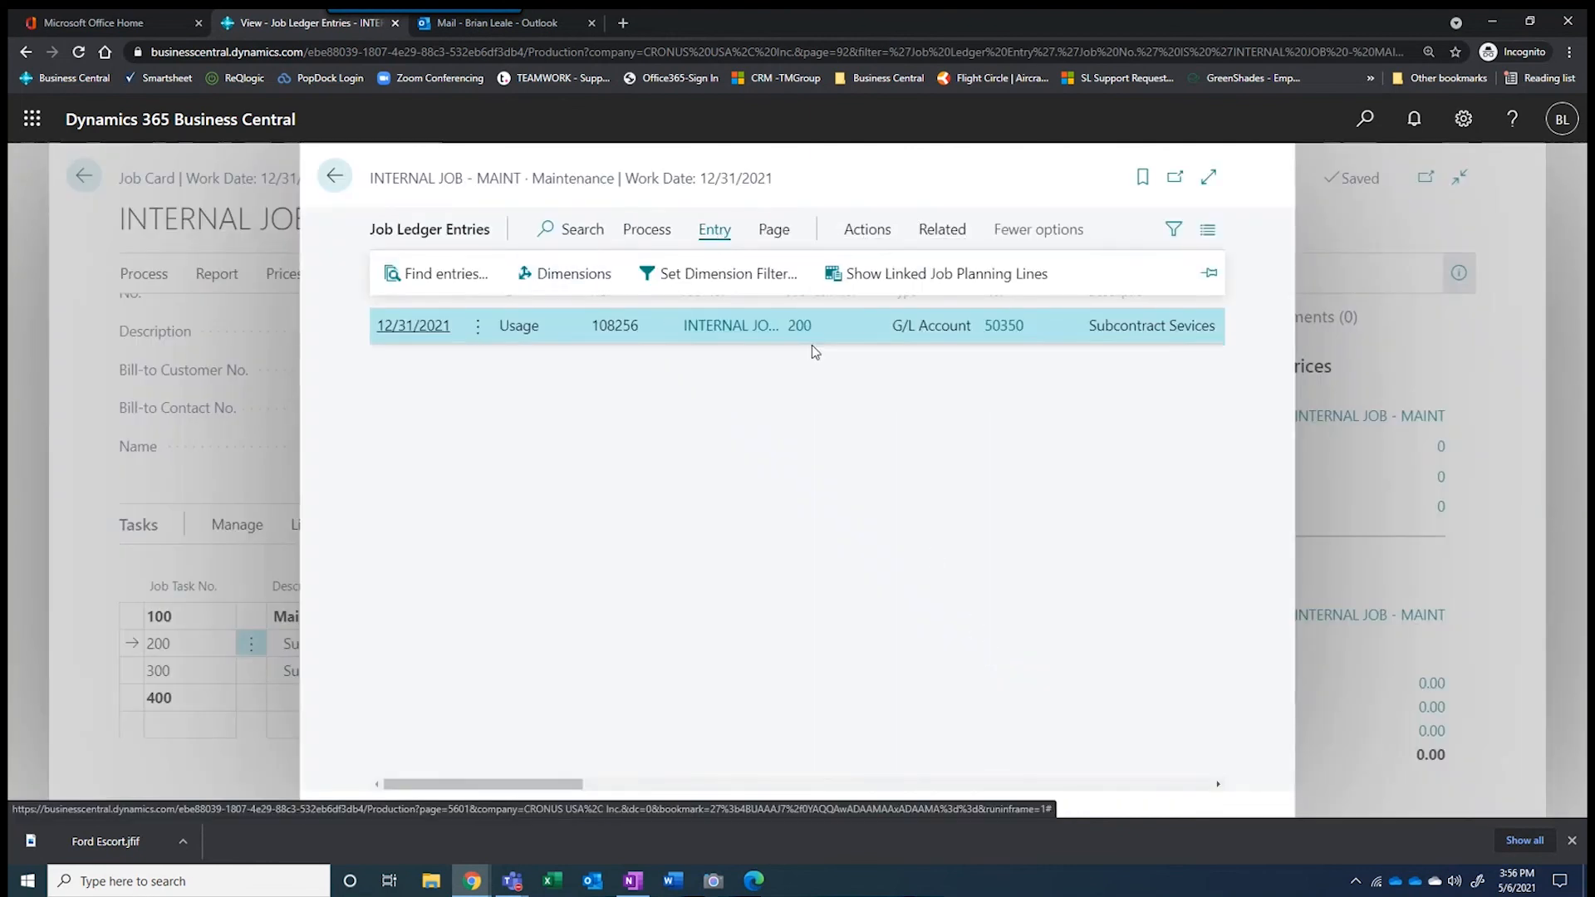
pyautogui.click(418, 278)
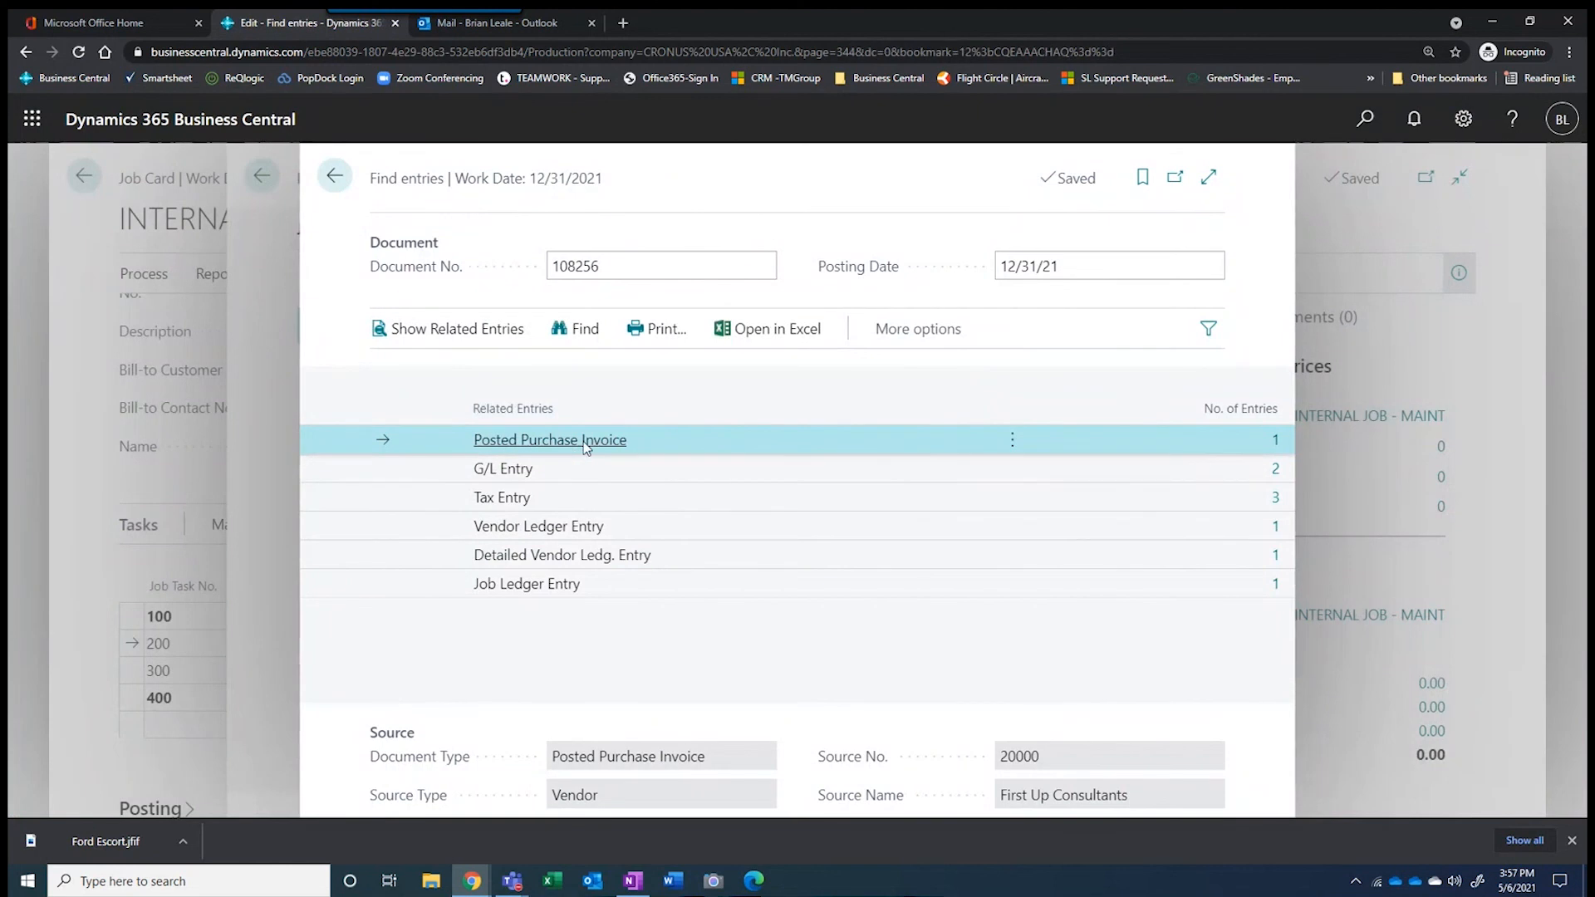
# Open the related posted purchase invoice, check its line's job number and department code, and return to the job ledger entries
pyautogui.click(1277, 443)
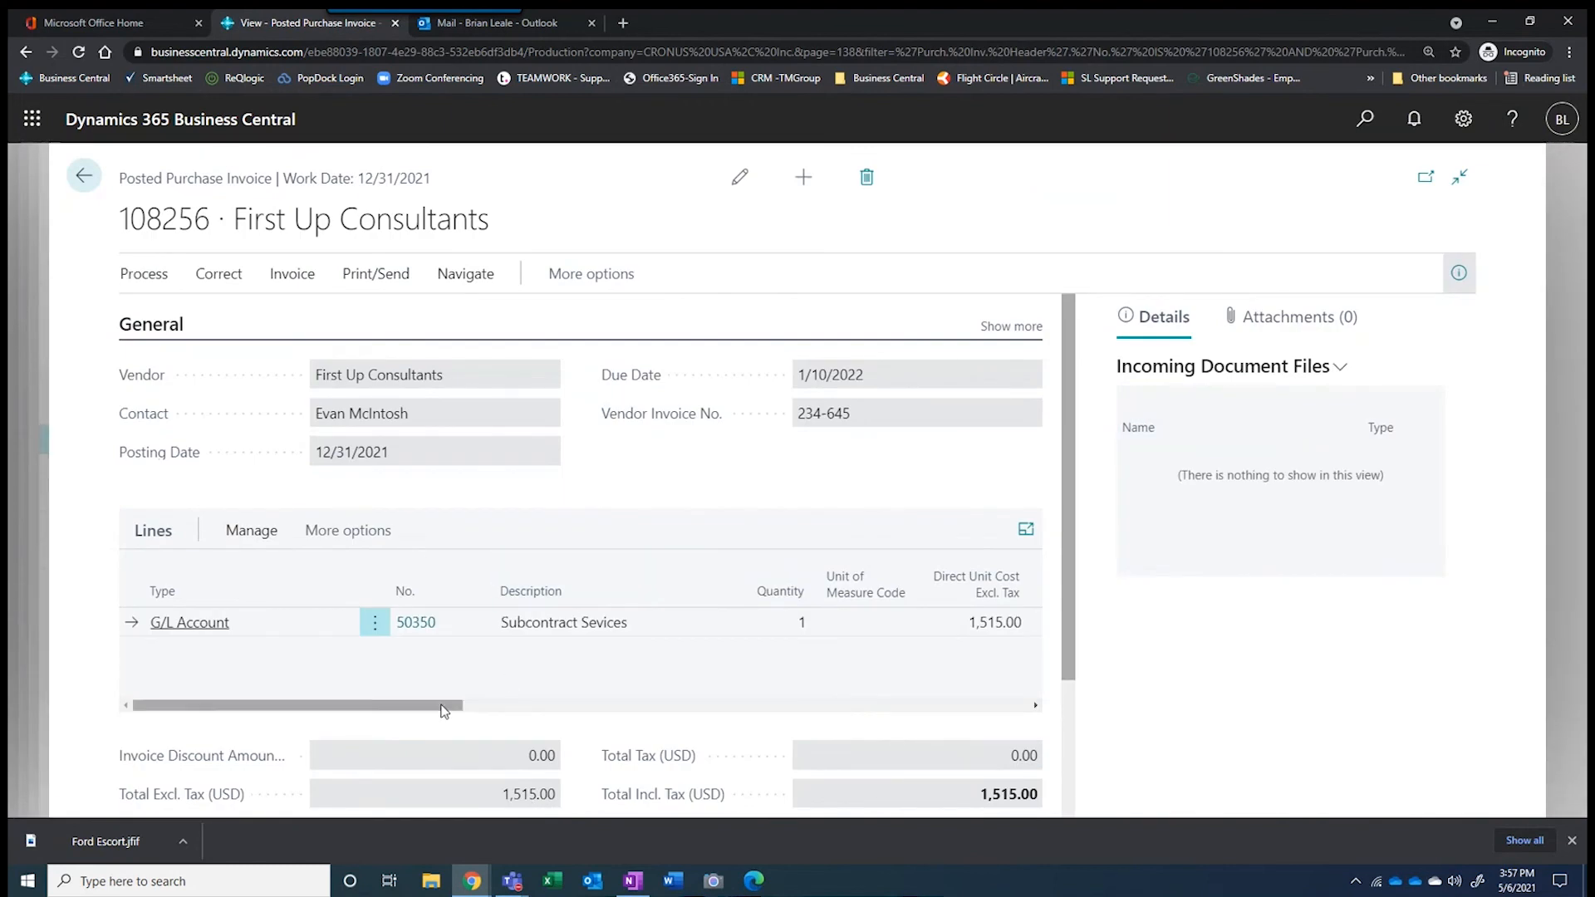
pyautogui.moveTo(459, 706); pyautogui.dragTo(798, 697)
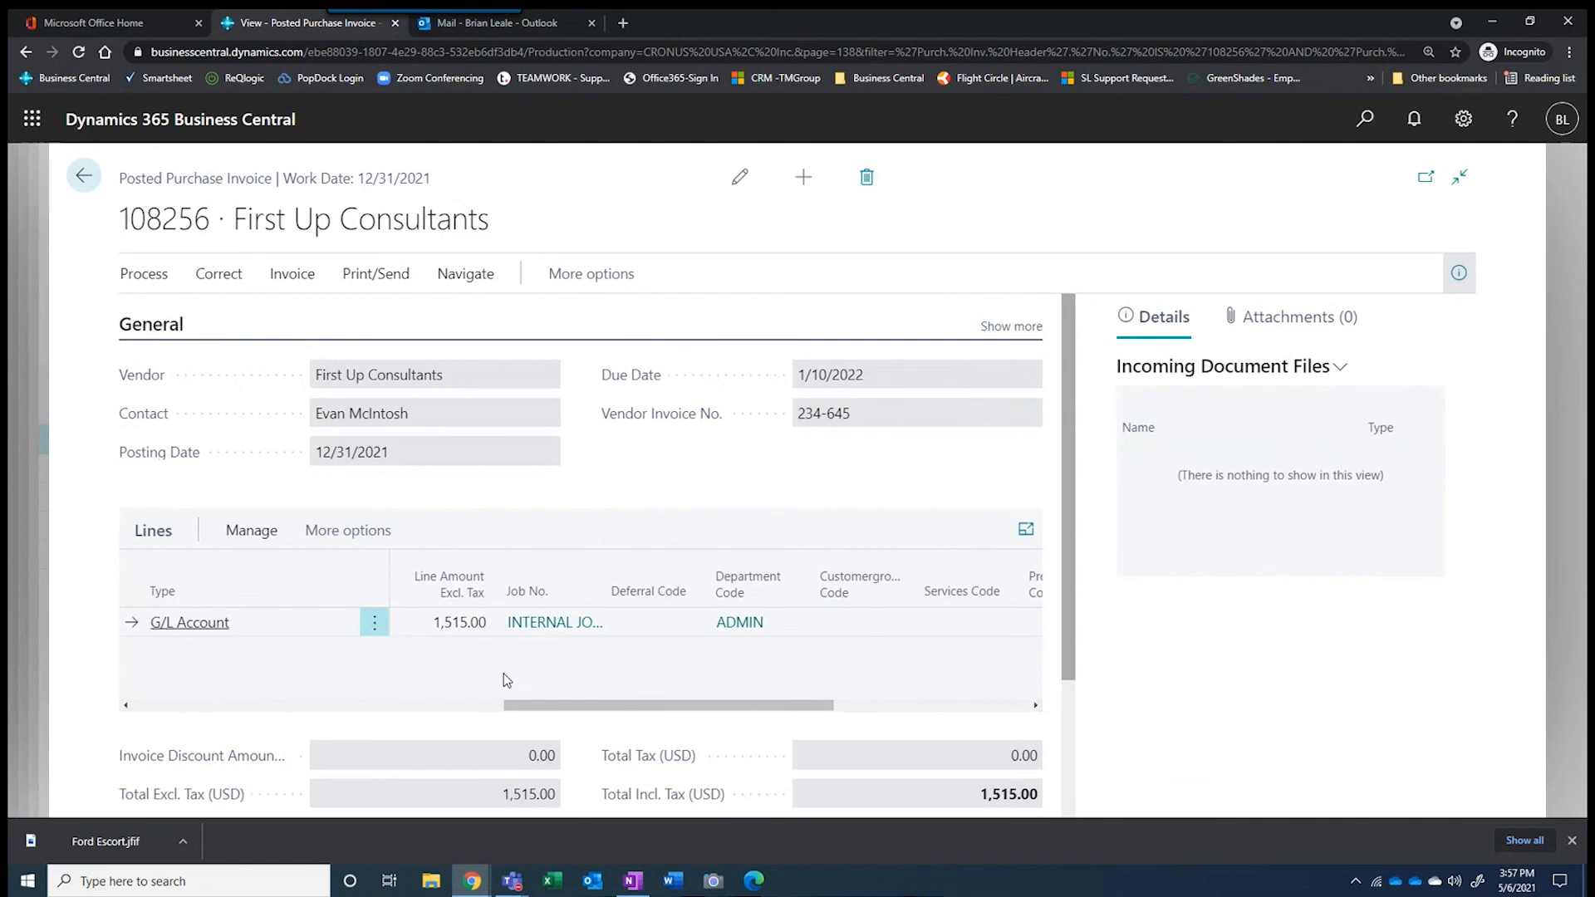
pyautogui.click(139, 705)
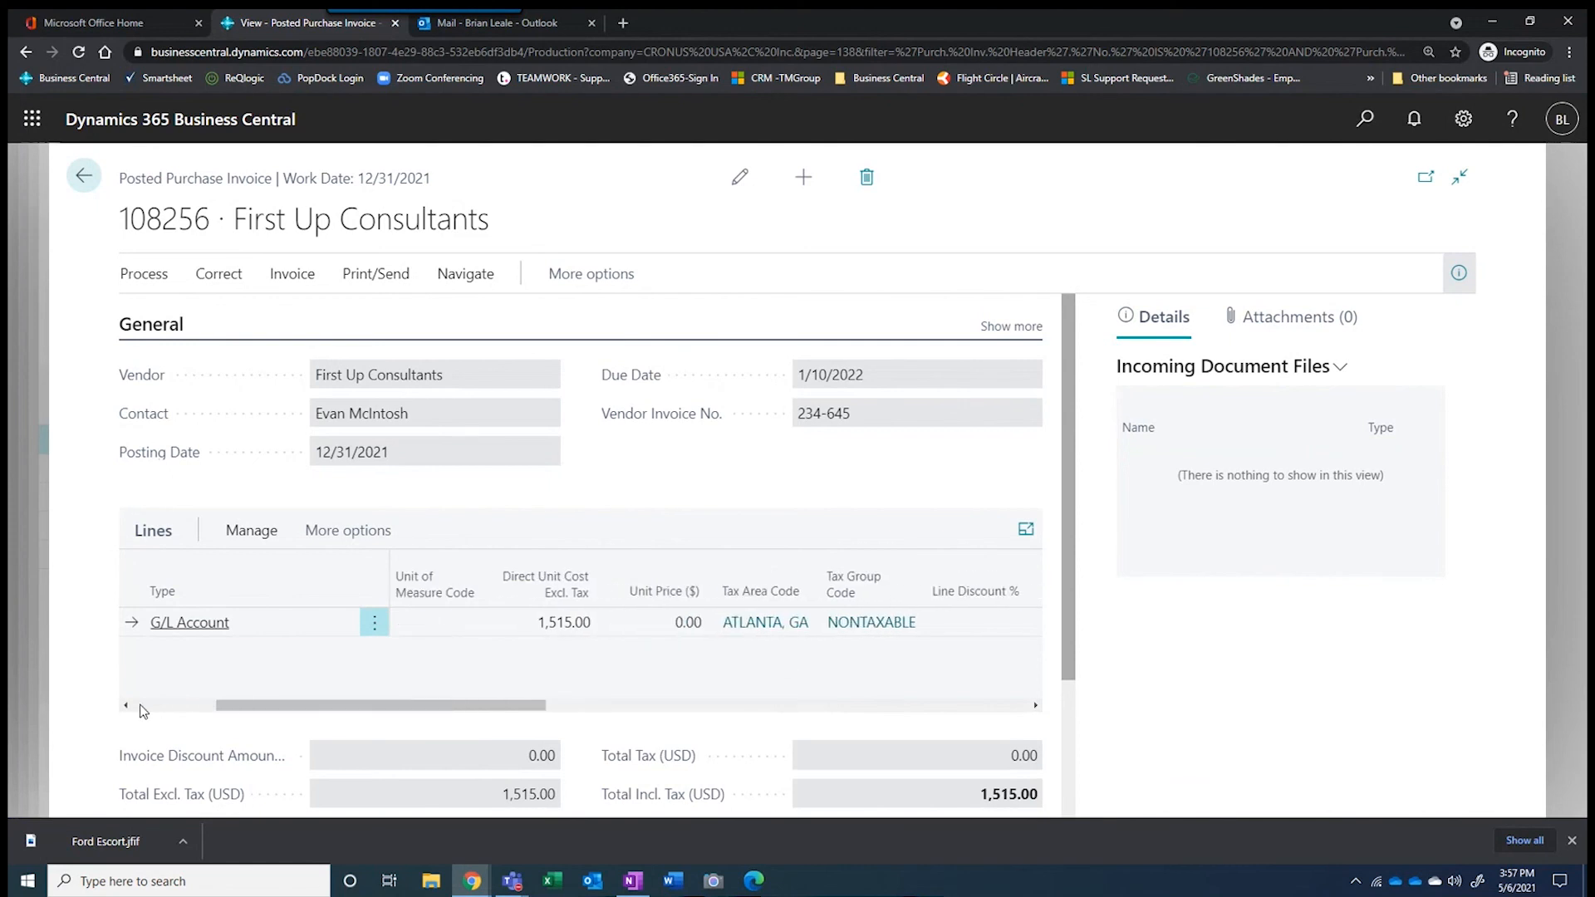
pyautogui.click(143, 706)
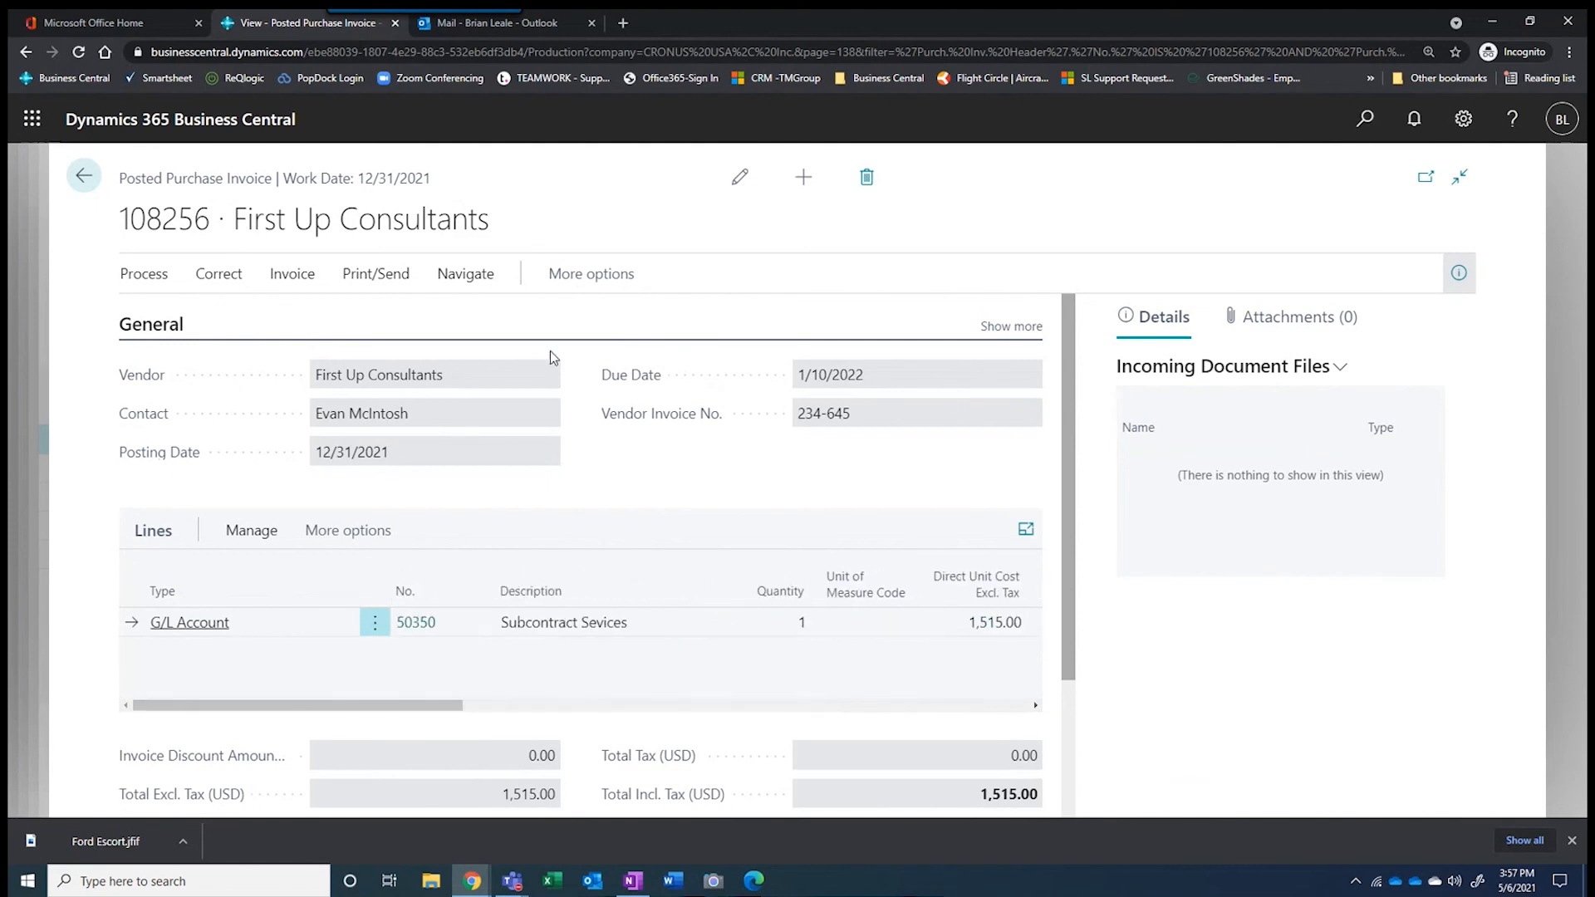
pyautogui.scroll(-1, 384, 453)
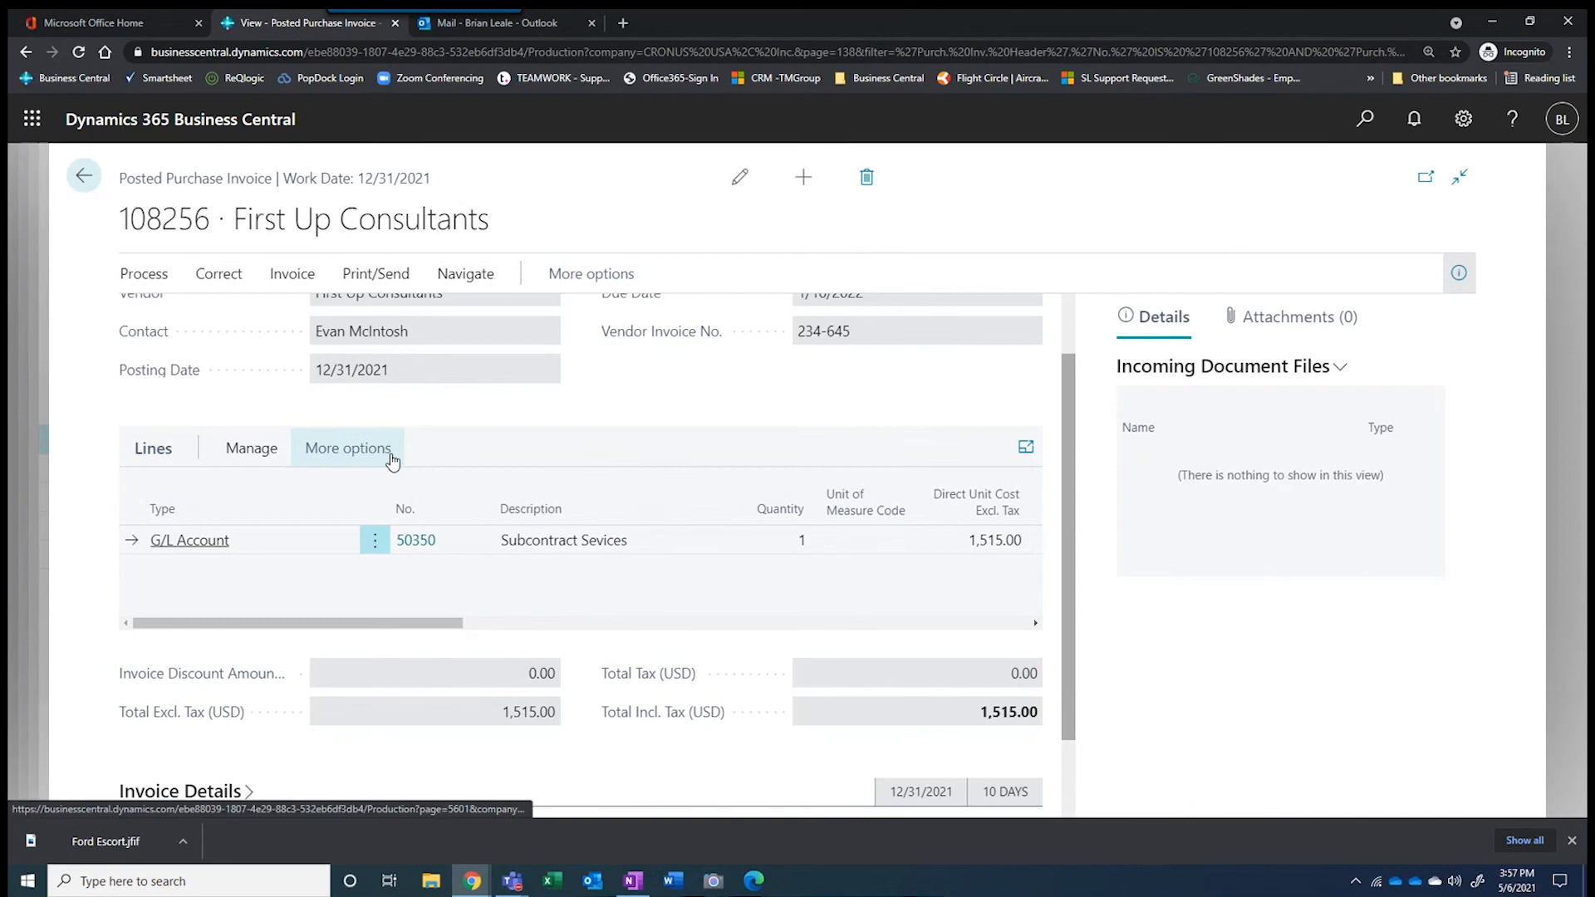
pyautogui.scroll(1, 384, 424)
pyautogui.click(84, 175)
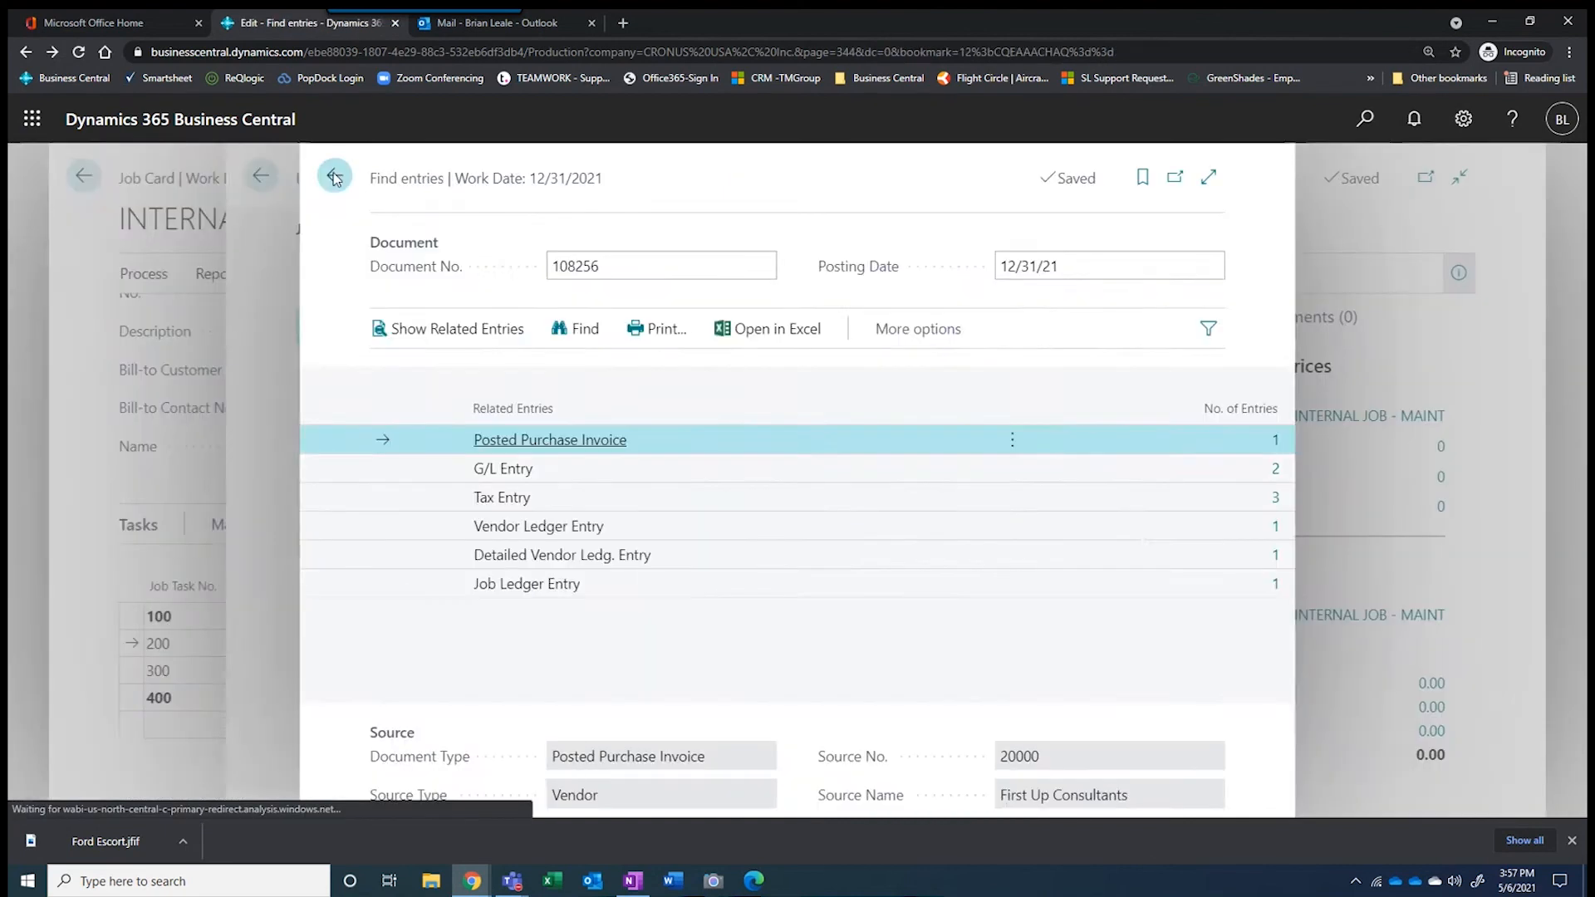
pyautogui.click(334, 175)
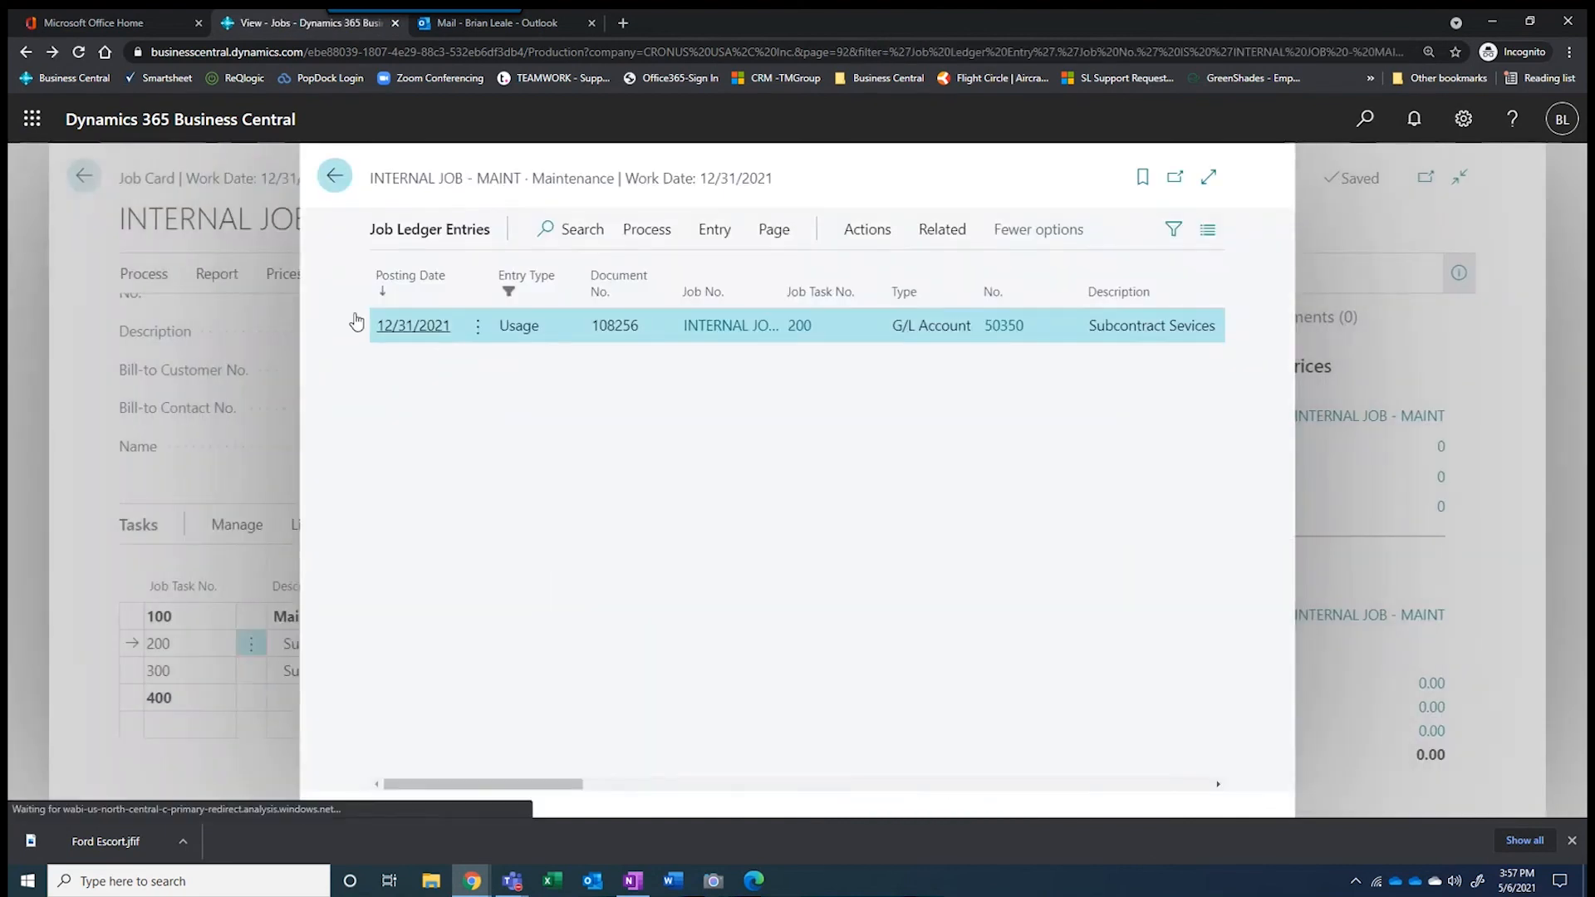
# Leave the job card and open the First Up Consultants purchase invoice with location code MAIN from the Purchase Invoices list
pyautogui.scroll(-3, 1378, 669)
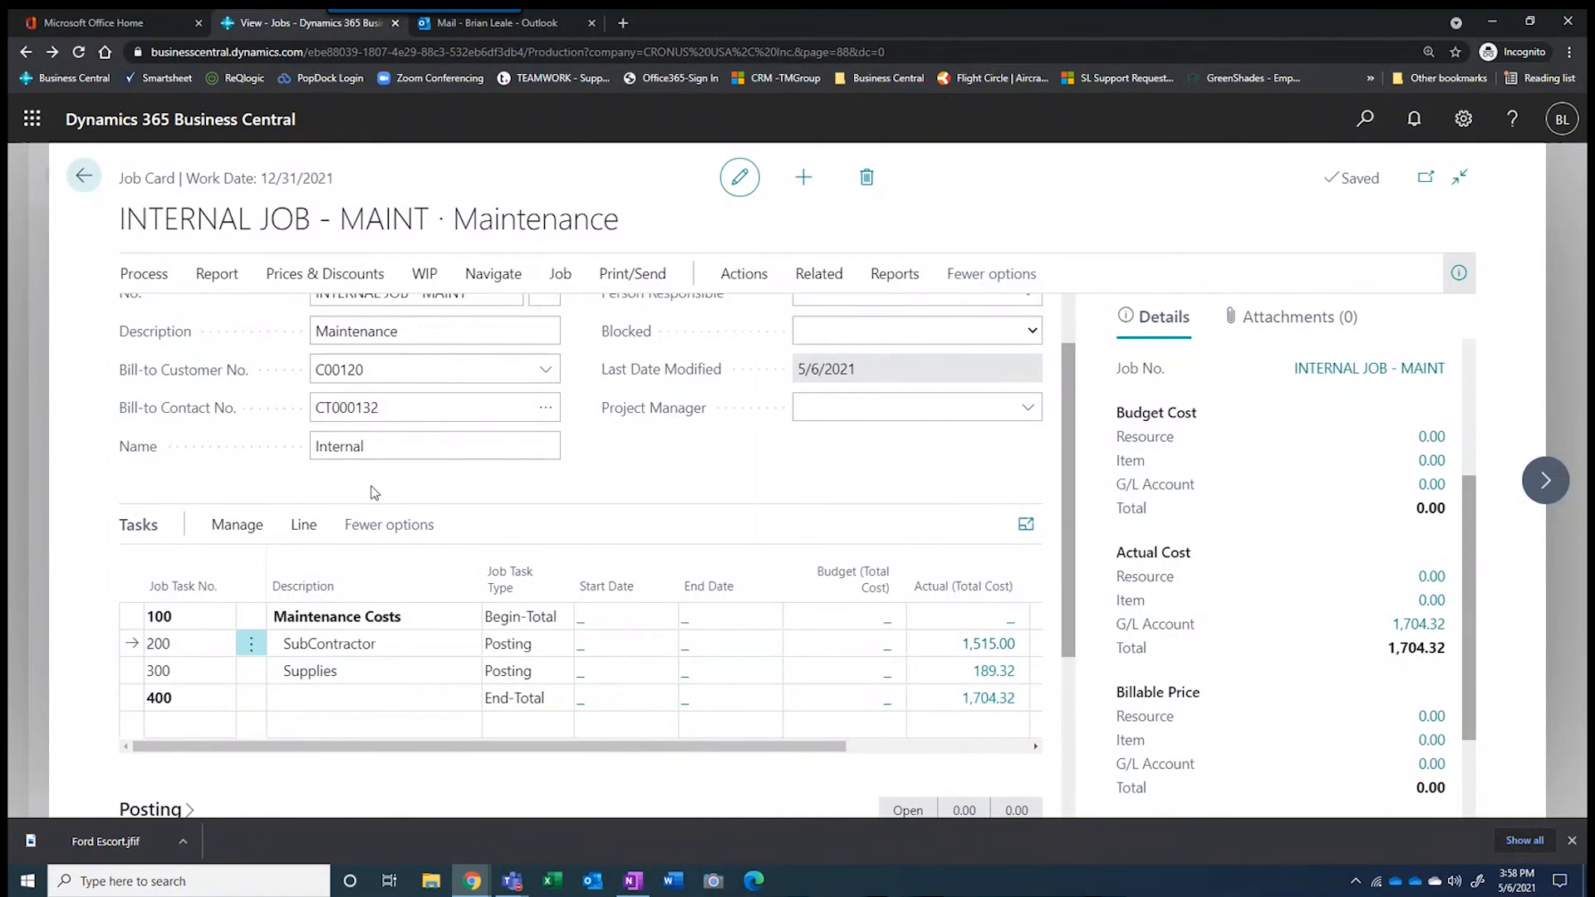
pyautogui.scroll(1, 371, 493)
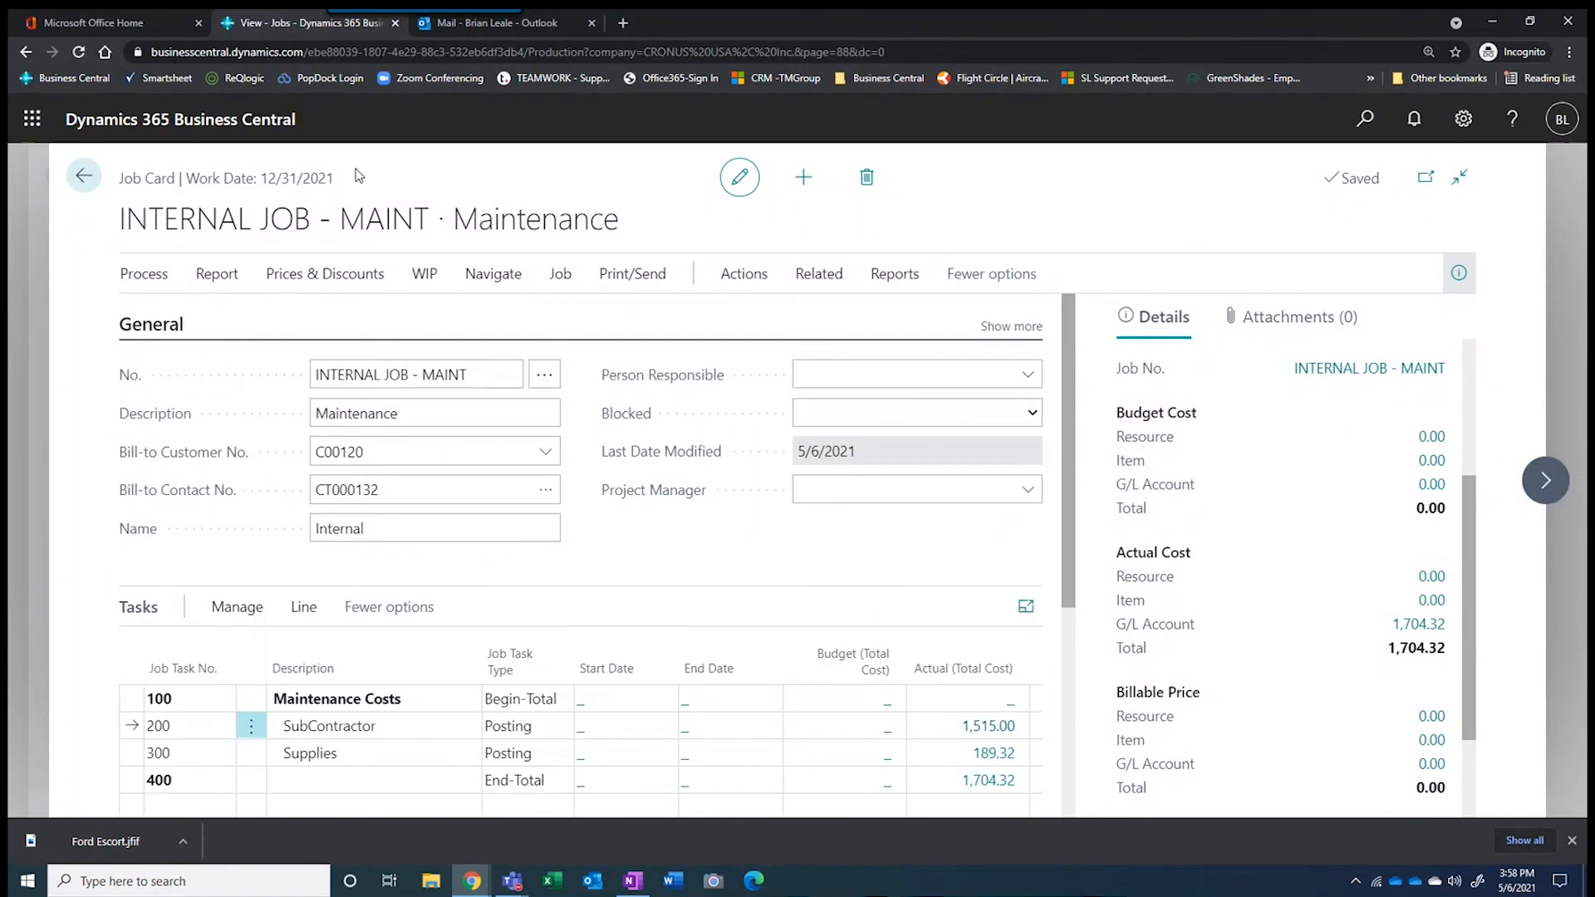
pyautogui.click(95, 182)
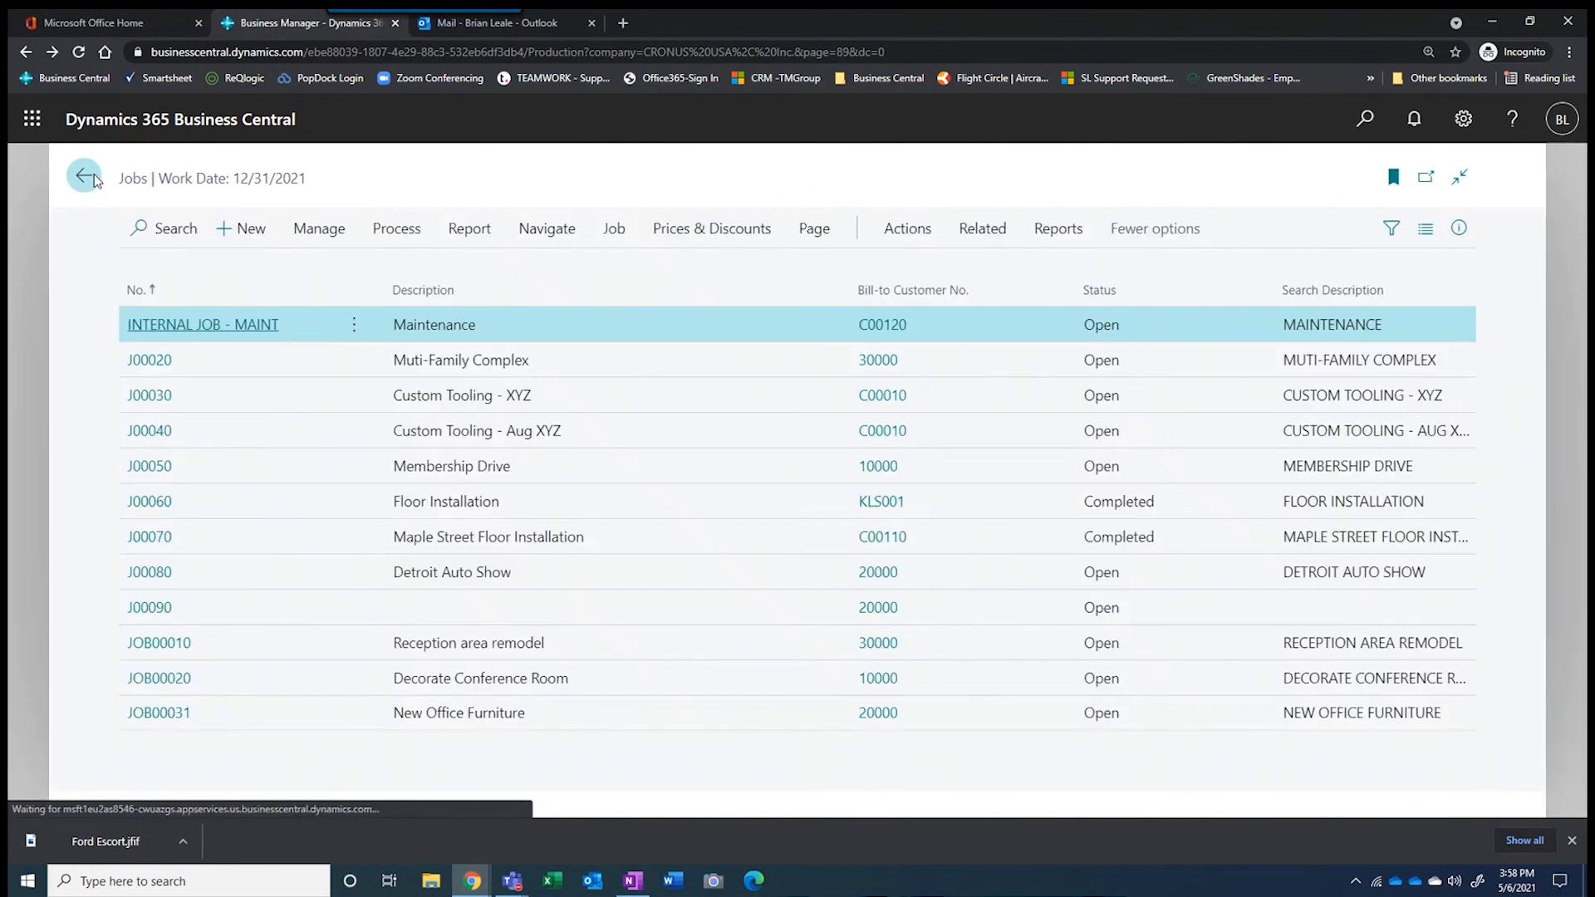
pyautogui.click(93, 179)
pyautogui.click(735, 178)
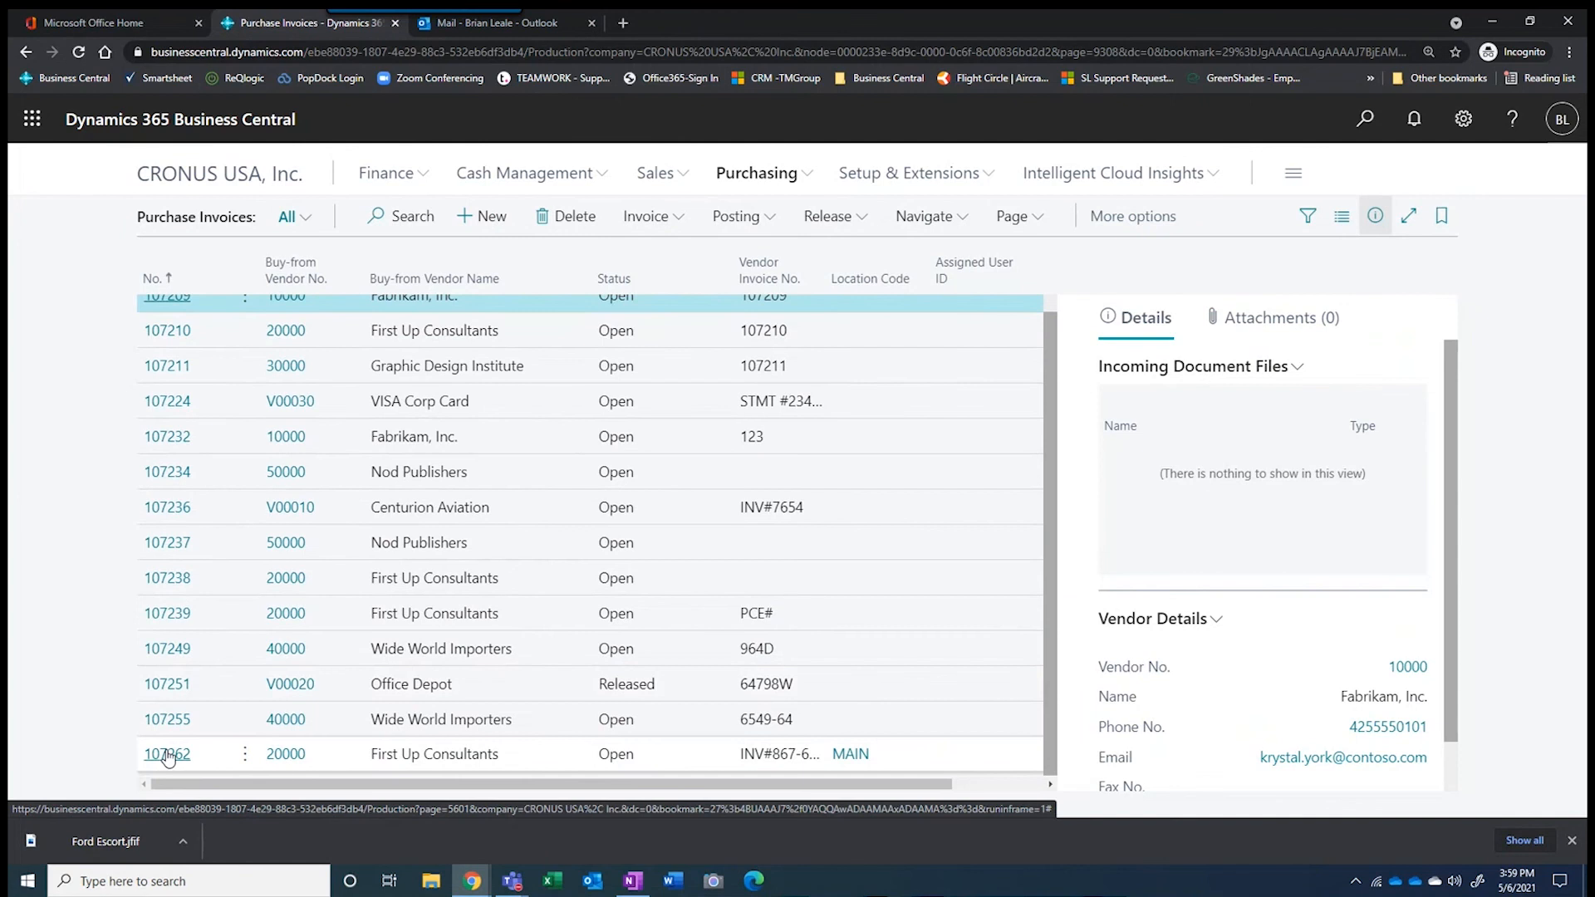
pyautogui.click(167, 756)
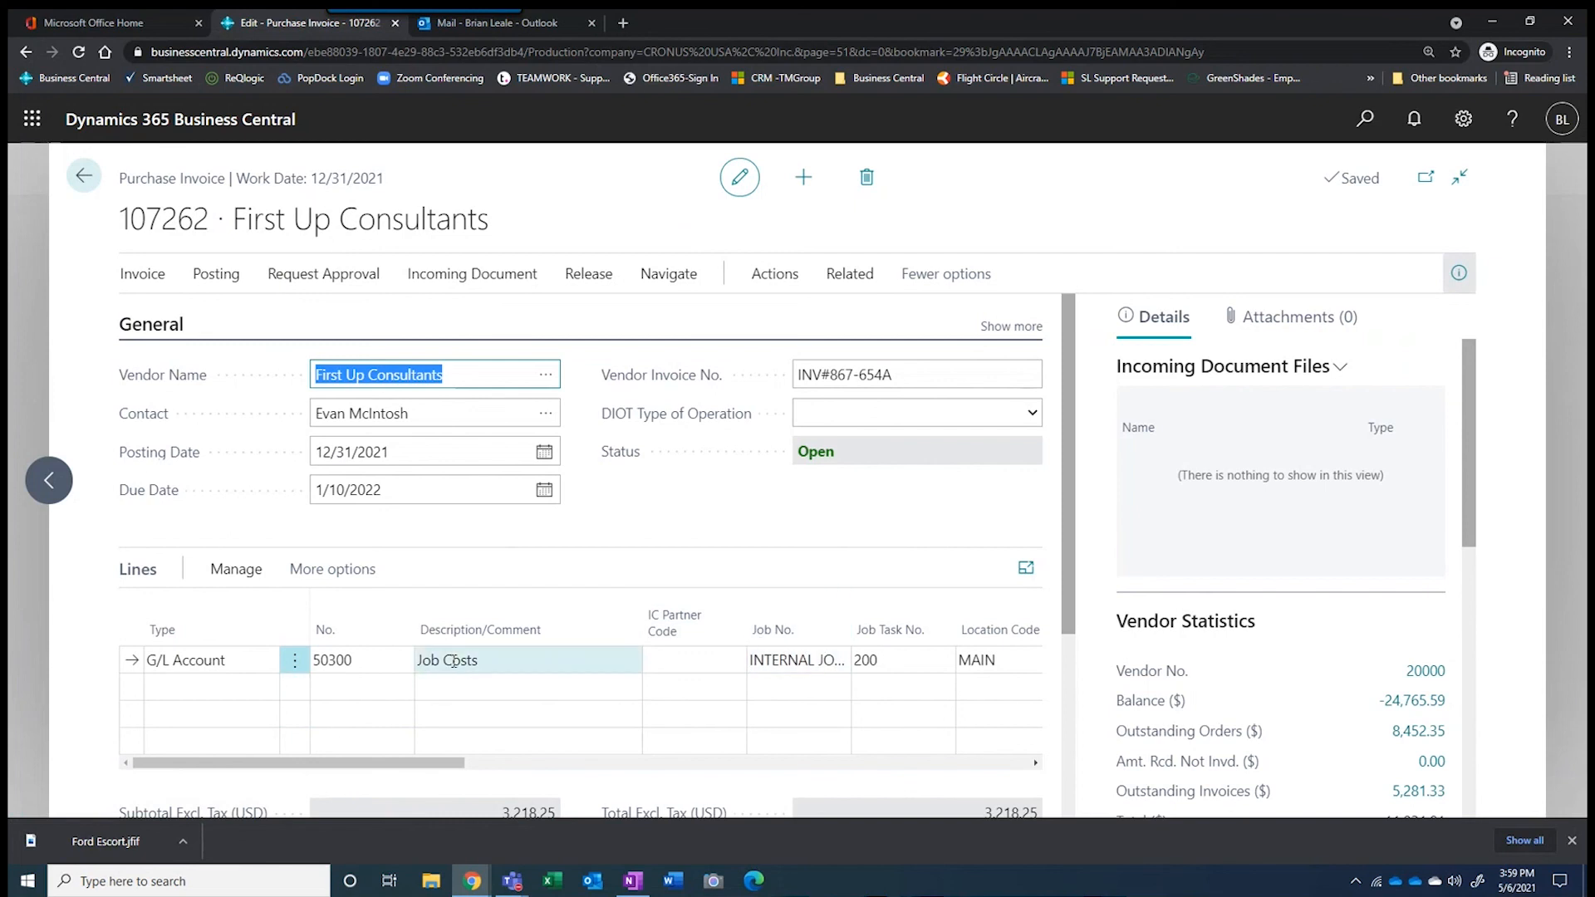
# Assign the Job Costs invoice line to job INTERNAL JOB - MAINT and job task 200 SubContractor
pyautogui.click(371, 661)
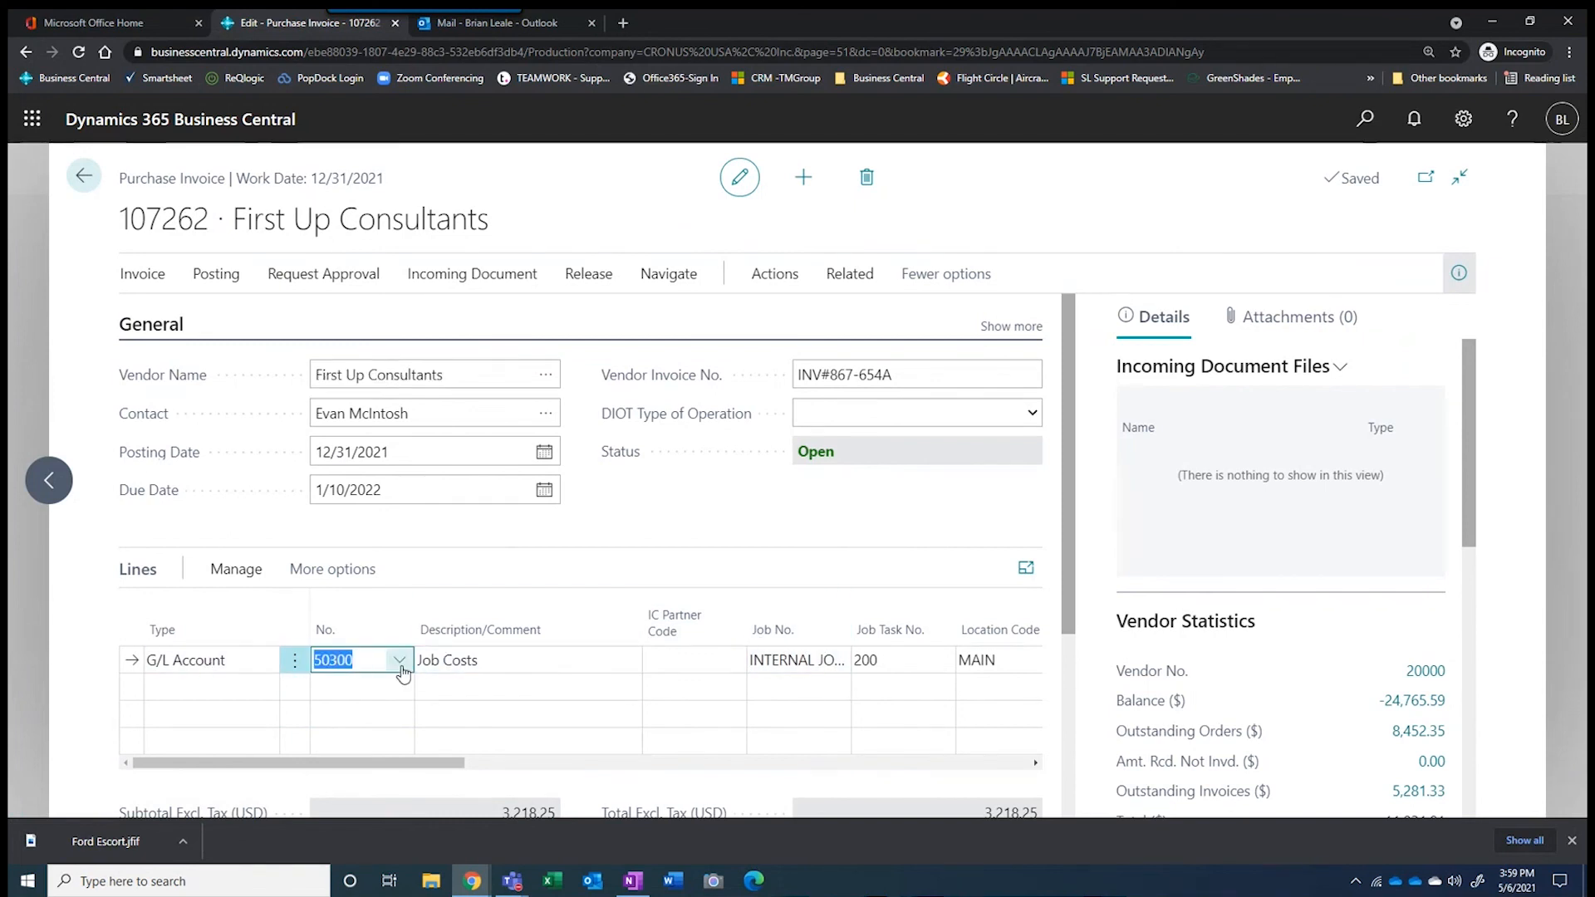
pyautogui.click(801, 658)
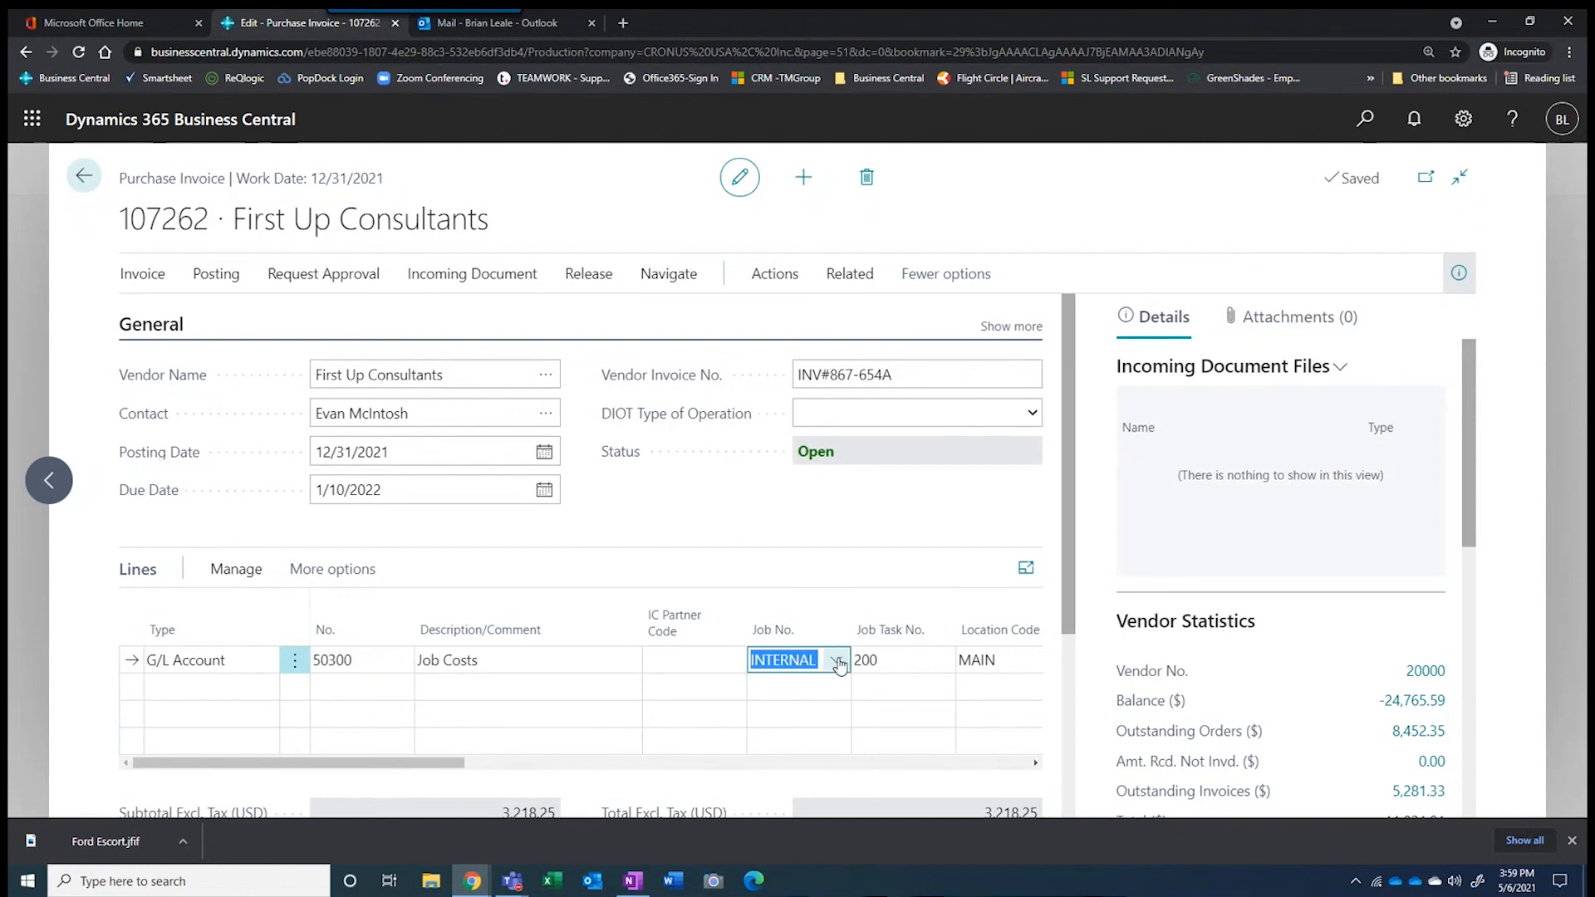
pyautogui.click(838, 662)
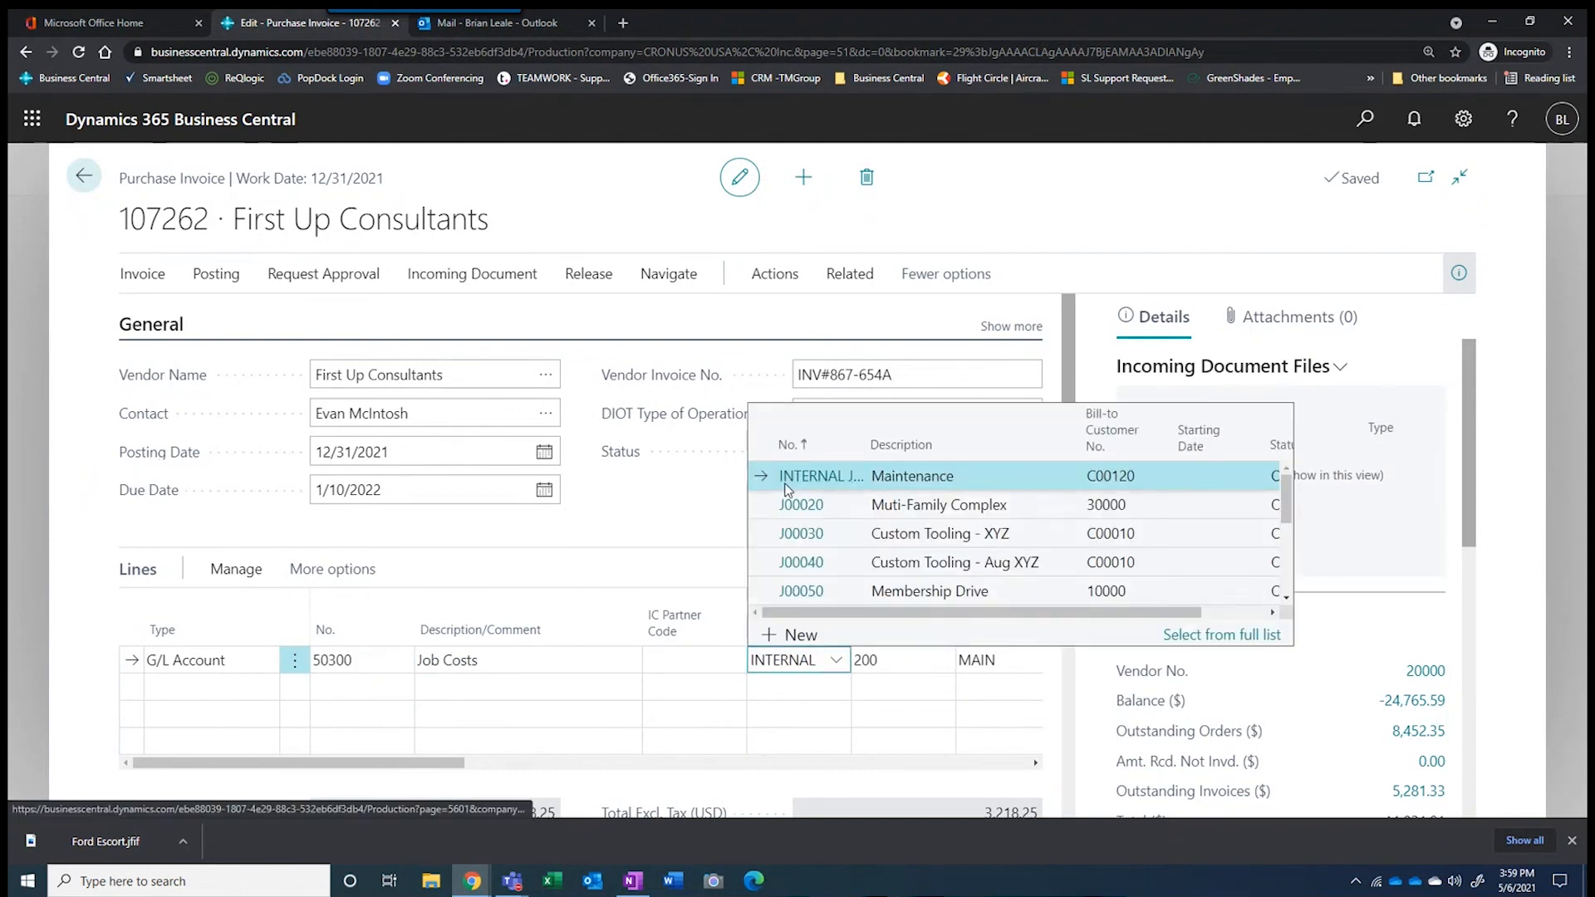
pyautogui.click(904, 476)
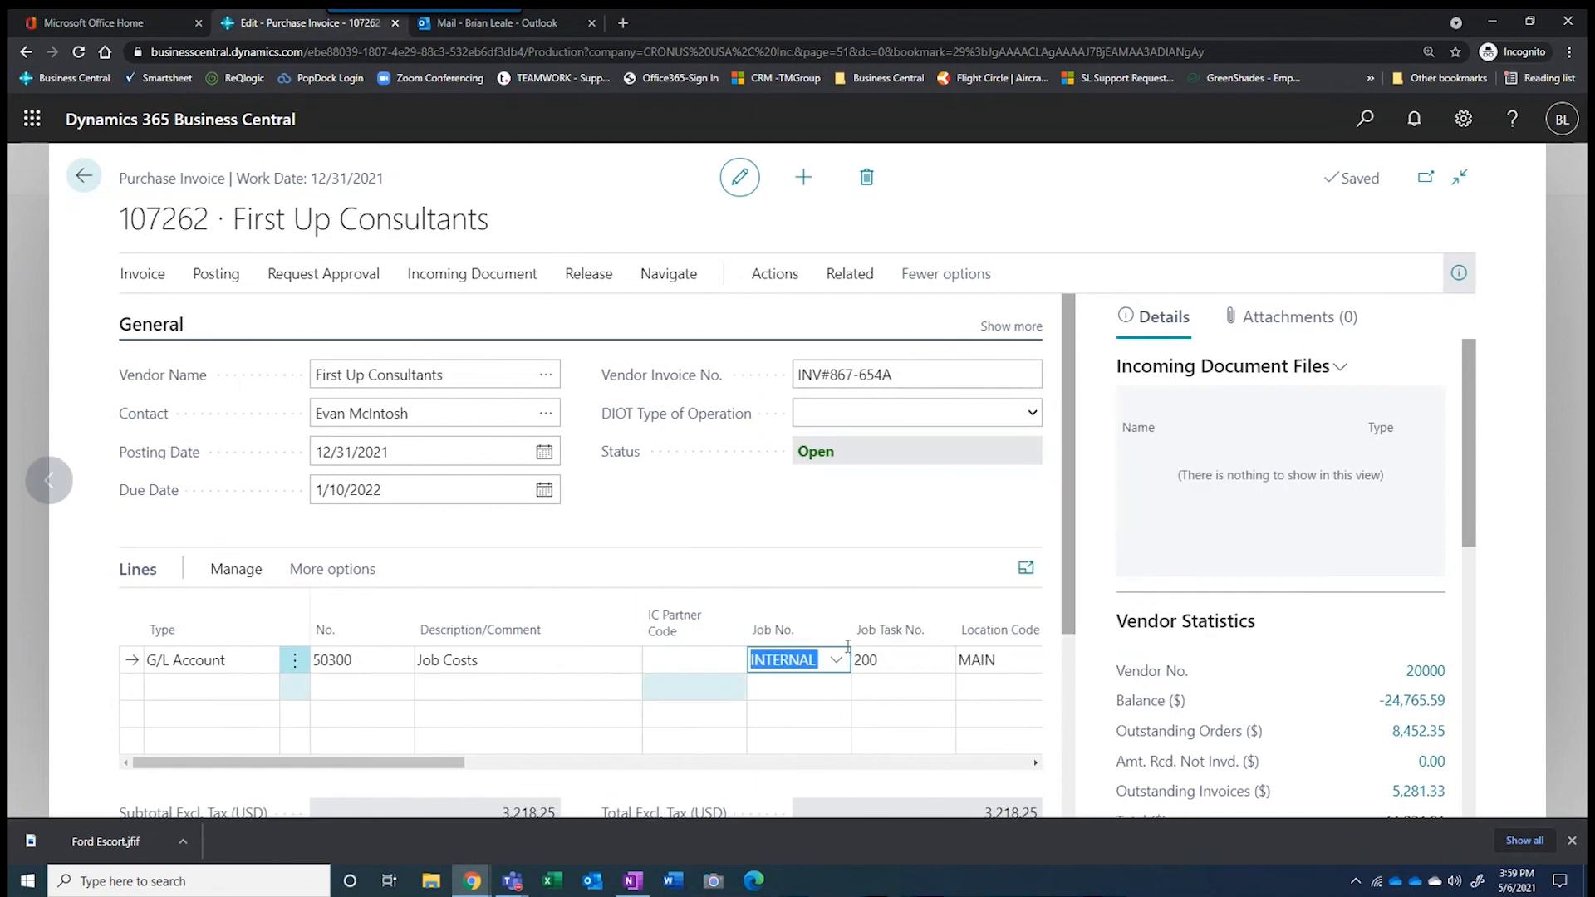
pyautogui.click(905, 658)
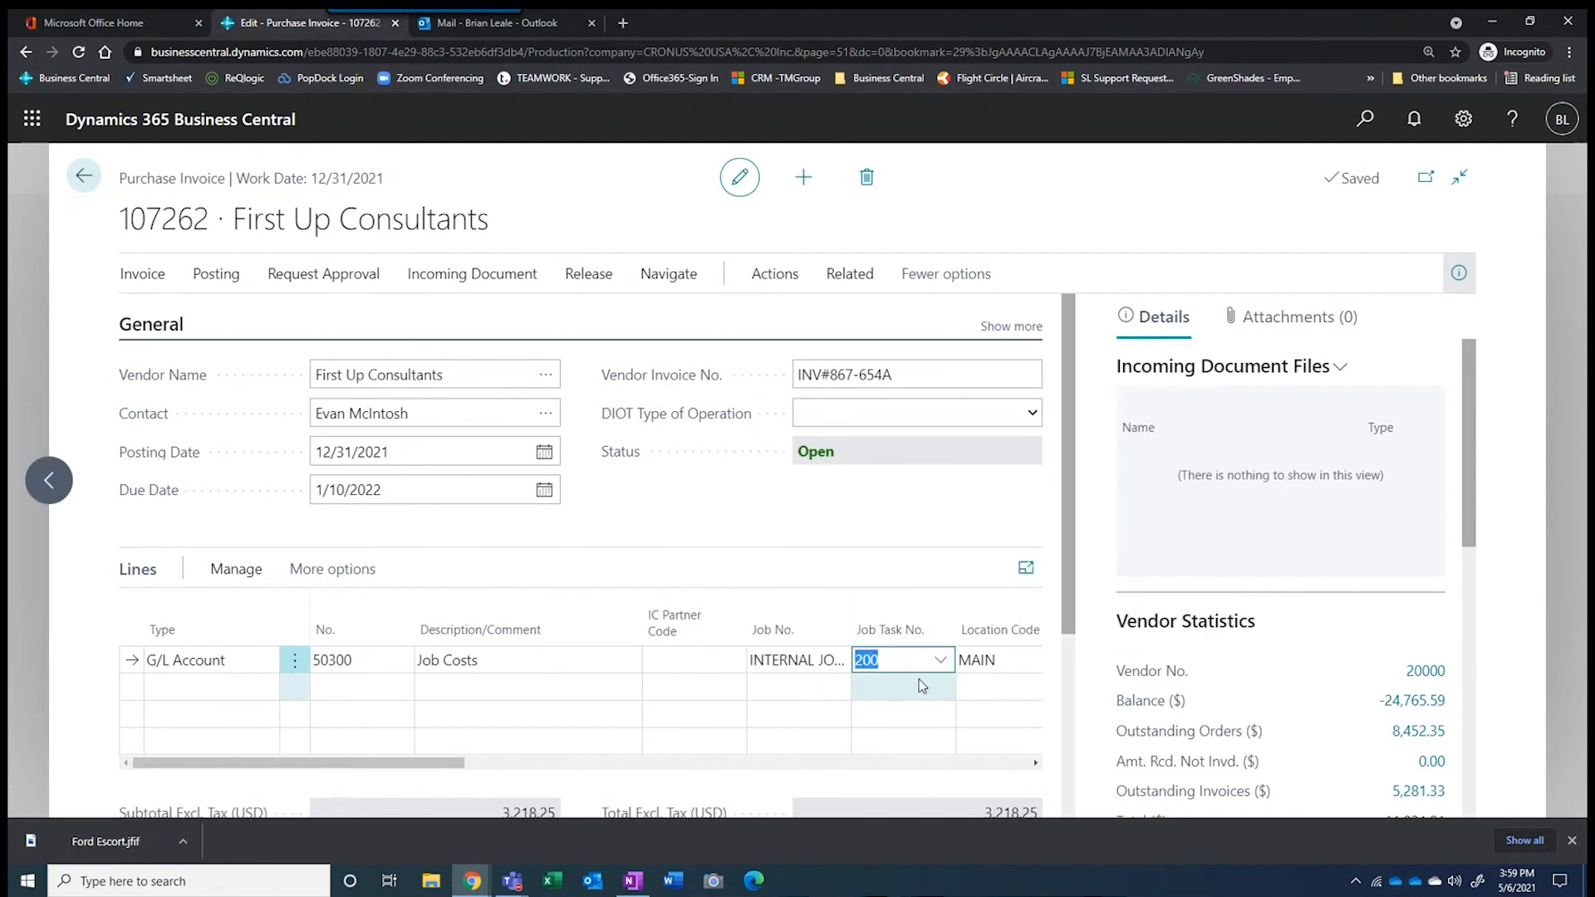
pyautogui.click(941, 661)
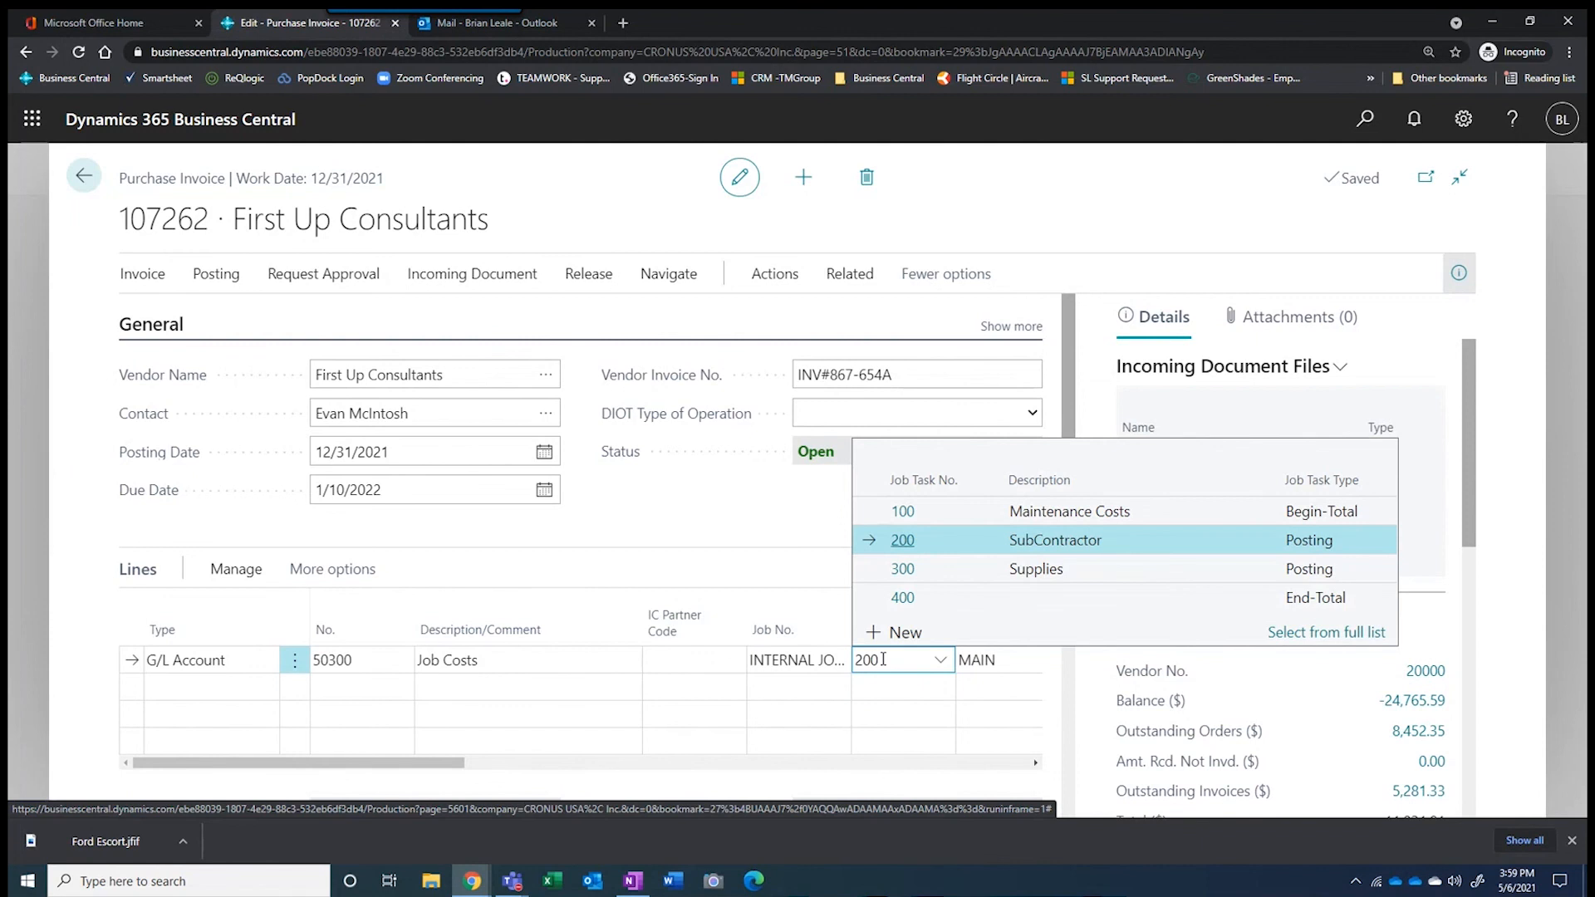
pyautogui.click(1053, 538)
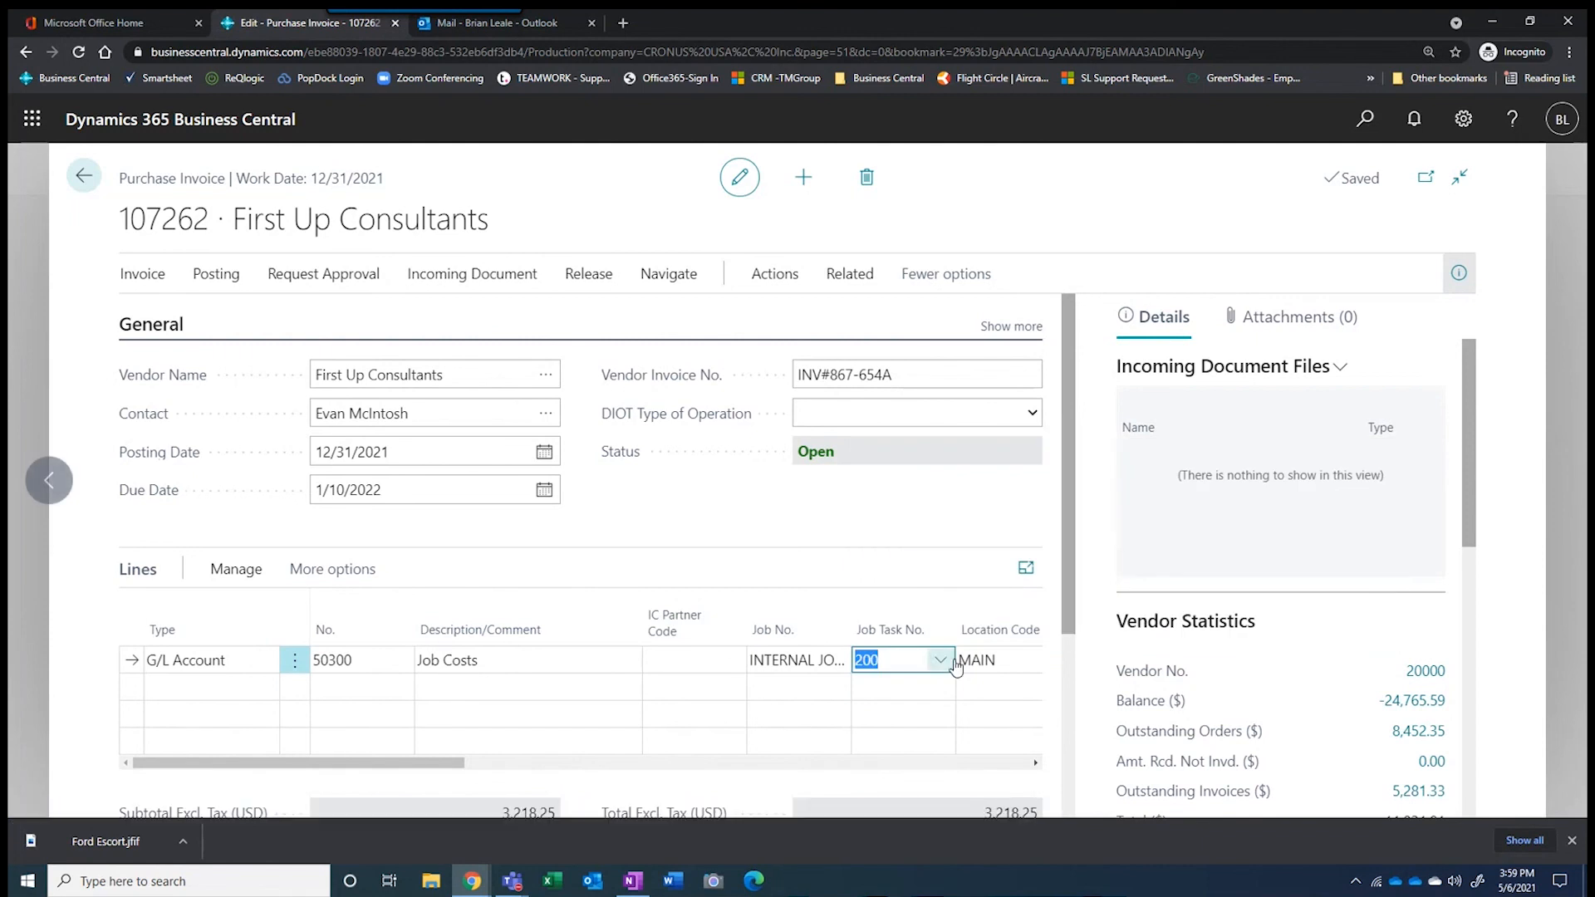
# Examine the remaining fields of the Job Costs invoice line, from location and quantity through to the Department Code
pyautogui.press('Tab')
pyautogui.press('Tab')
pyautogui.press('Tab')
pyautogui.press('Tab')
pyautogui.press('Tab')
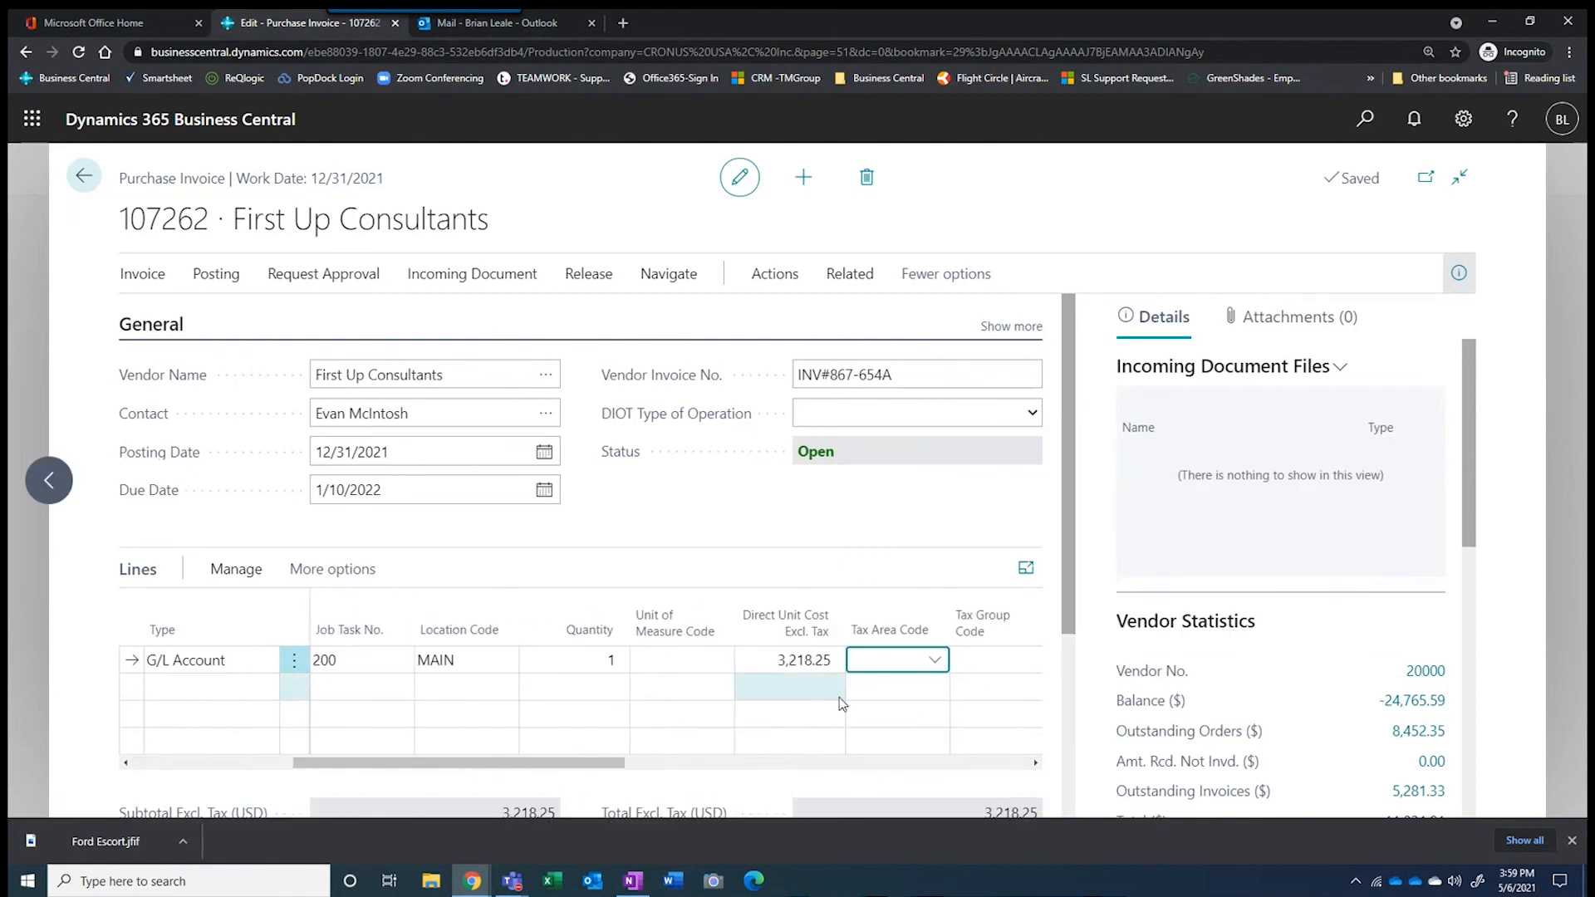
pyautogui.press('Tab')
pyautogui.press('Tab')
pyautogui.press('Tab')
pyautogui.press('Tab')
pyautogui.press('Tab')
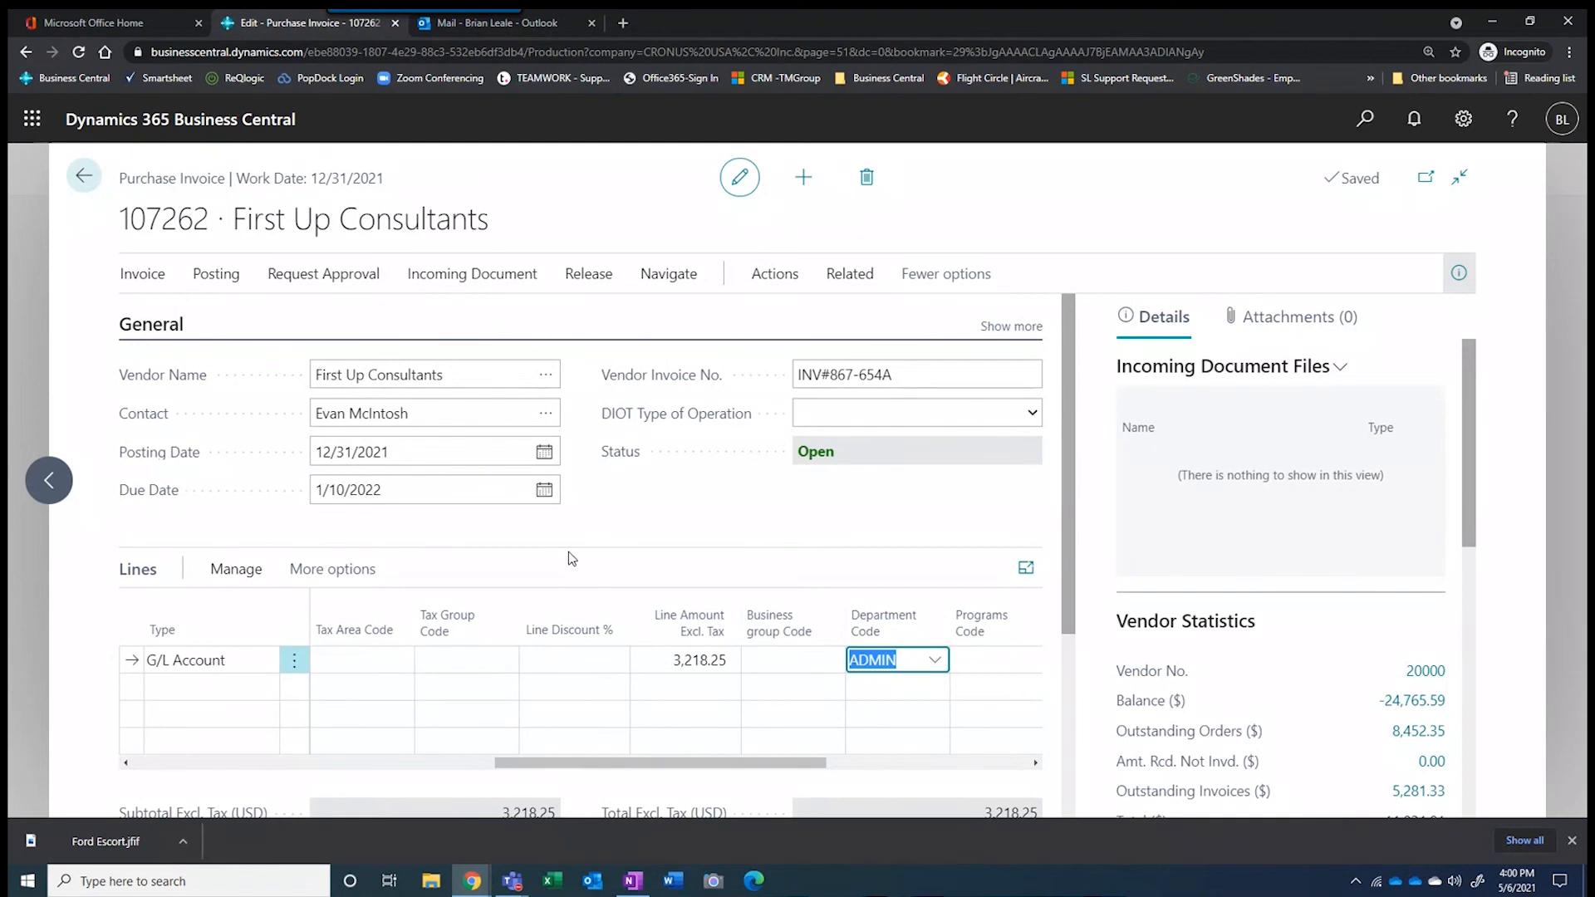
# Post the purchase invoice, continue without linking usage to a job planning line, and decline opening the posted invoice
pyautogui.click(215, 275)
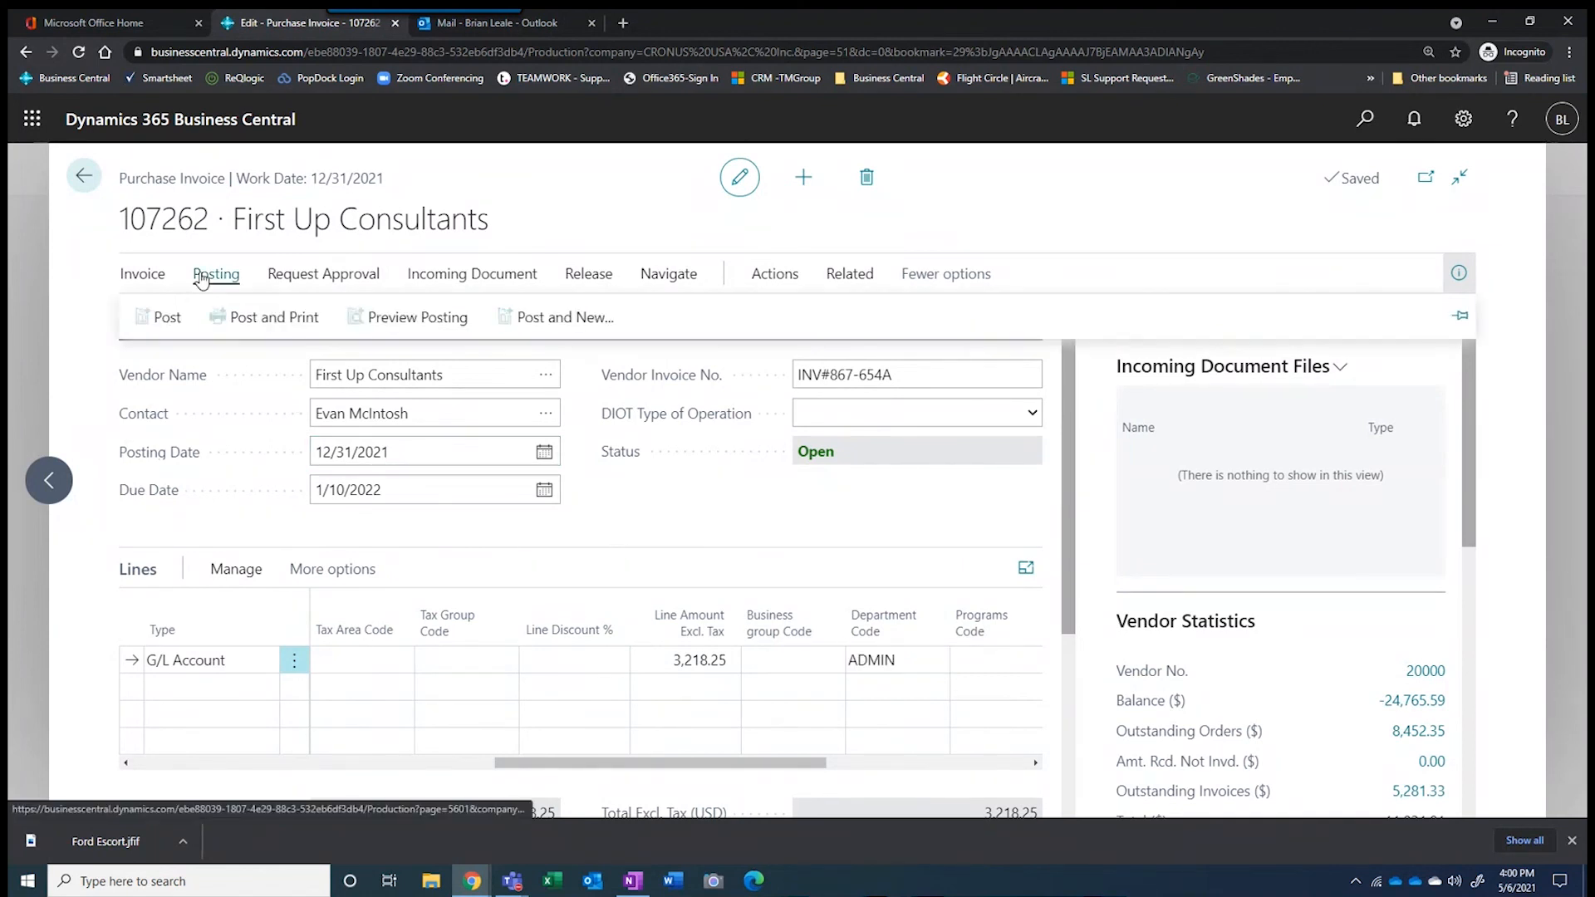
pyautogui.click(162, 317)
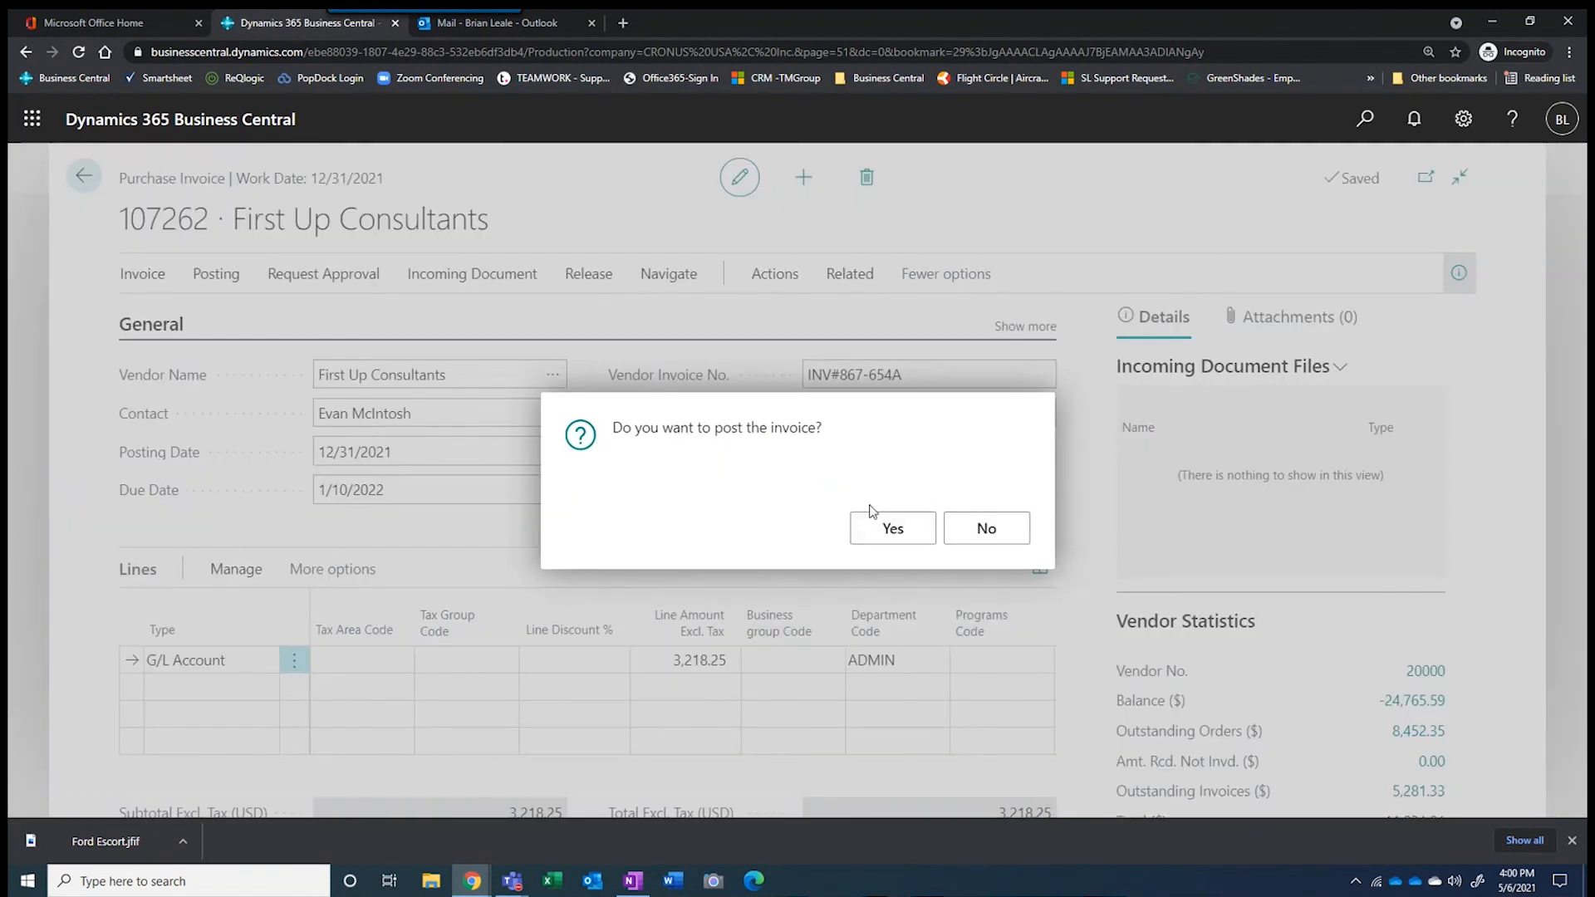
pyautogui.click(887, 528)
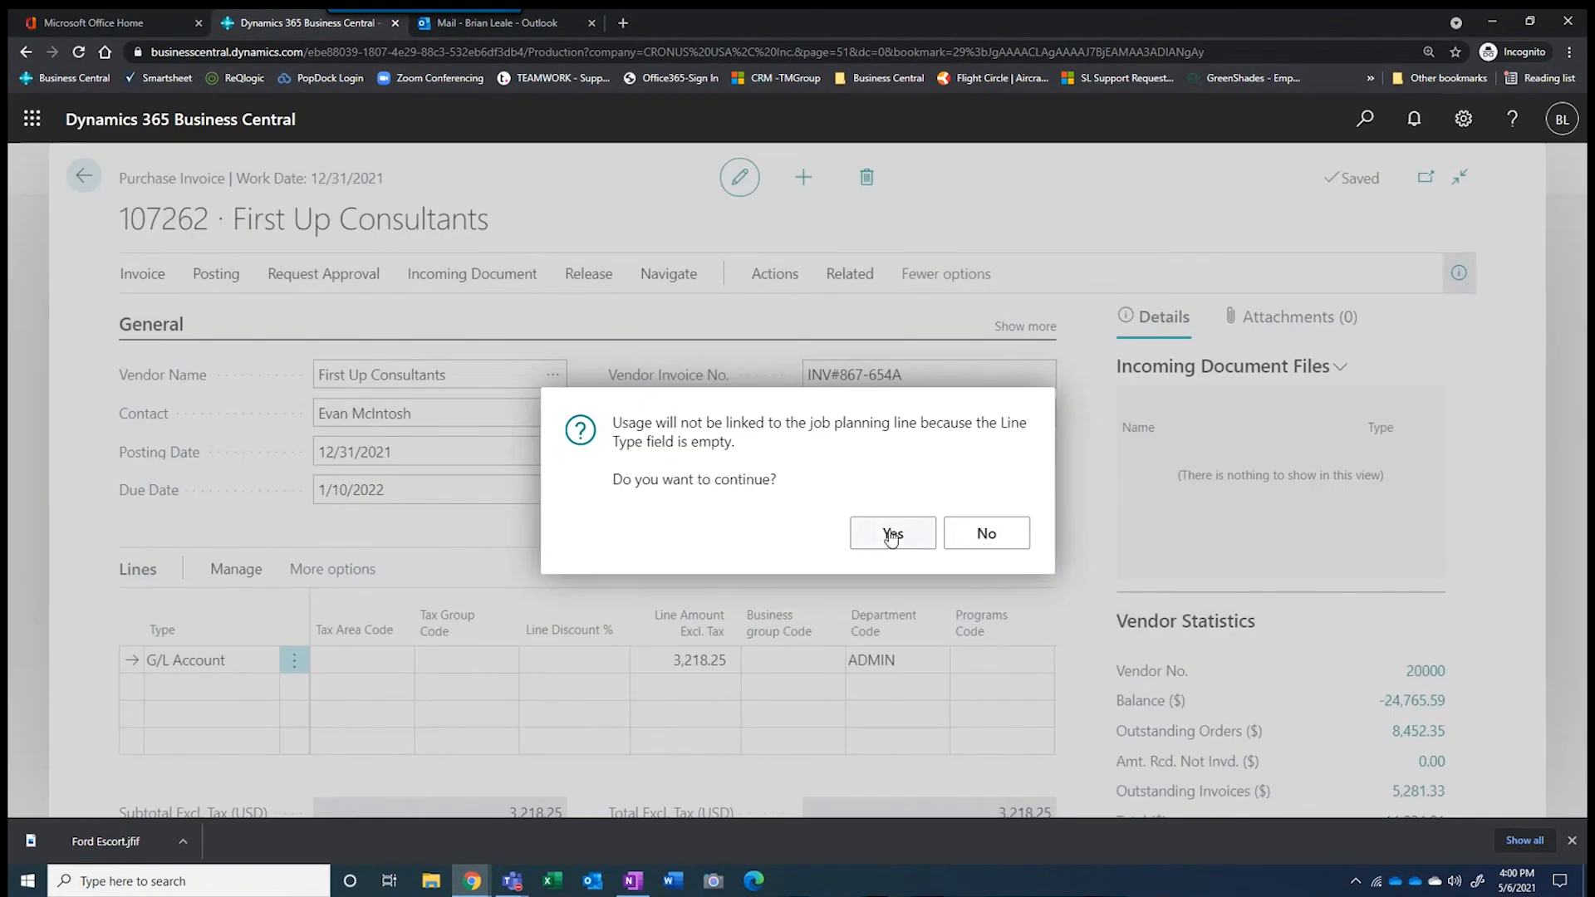
pyautogui.click(892, 534)
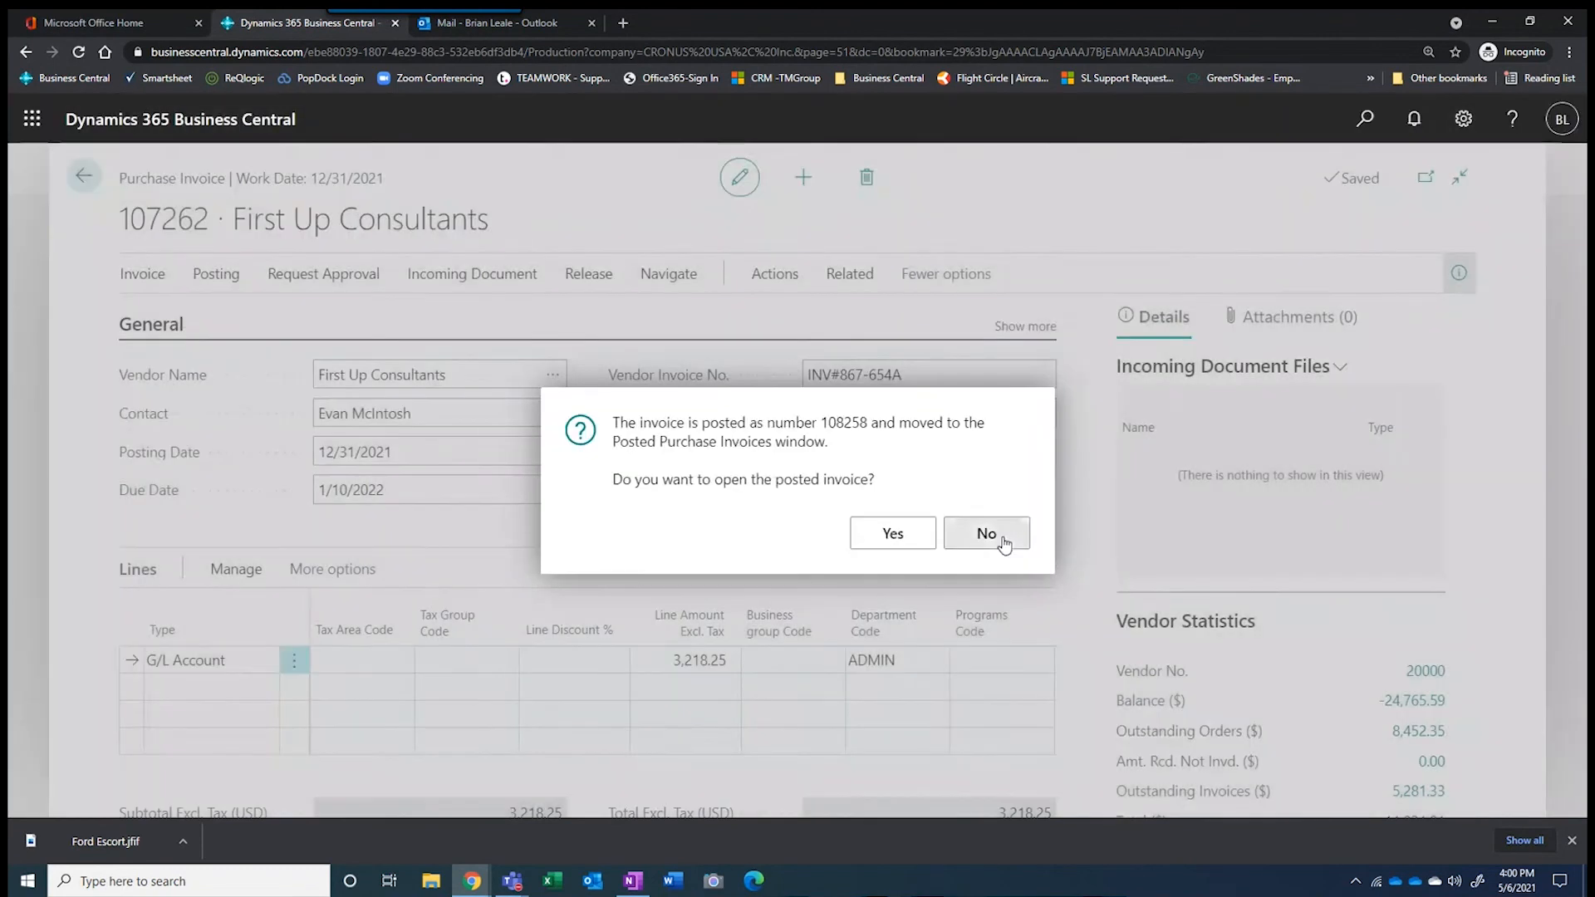
pyautogui.click(1000, 537)
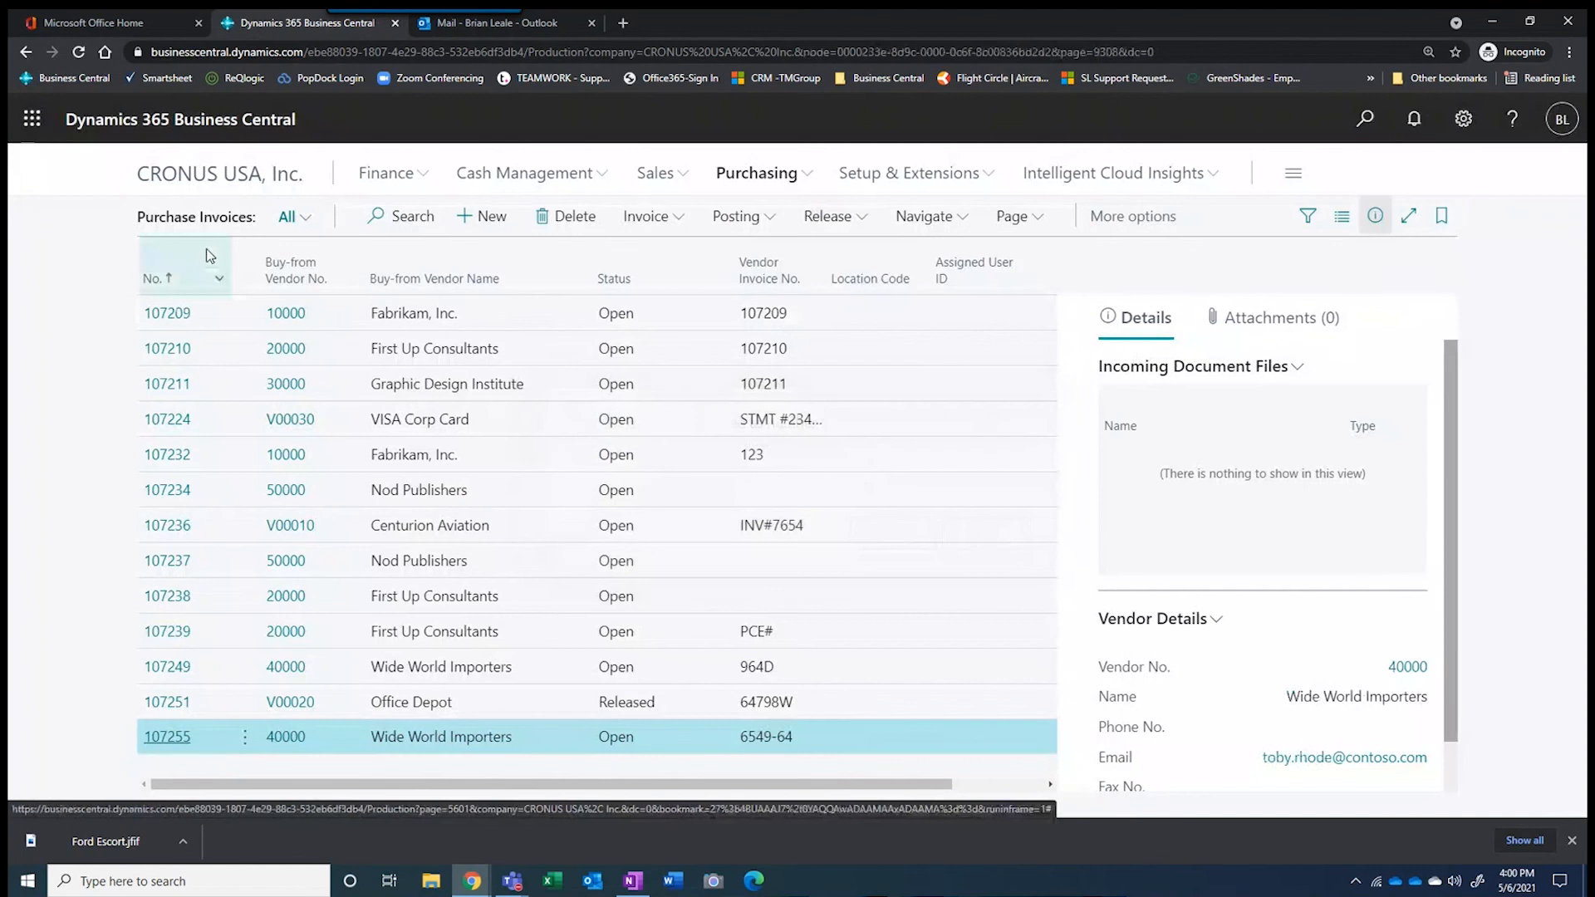
# Search for the Jobs list and open the INTERNAL JOB - MAINT job card to check the tasks' actual total costs
pyautogui.click(1363, 123)
pyautogui.write('job')
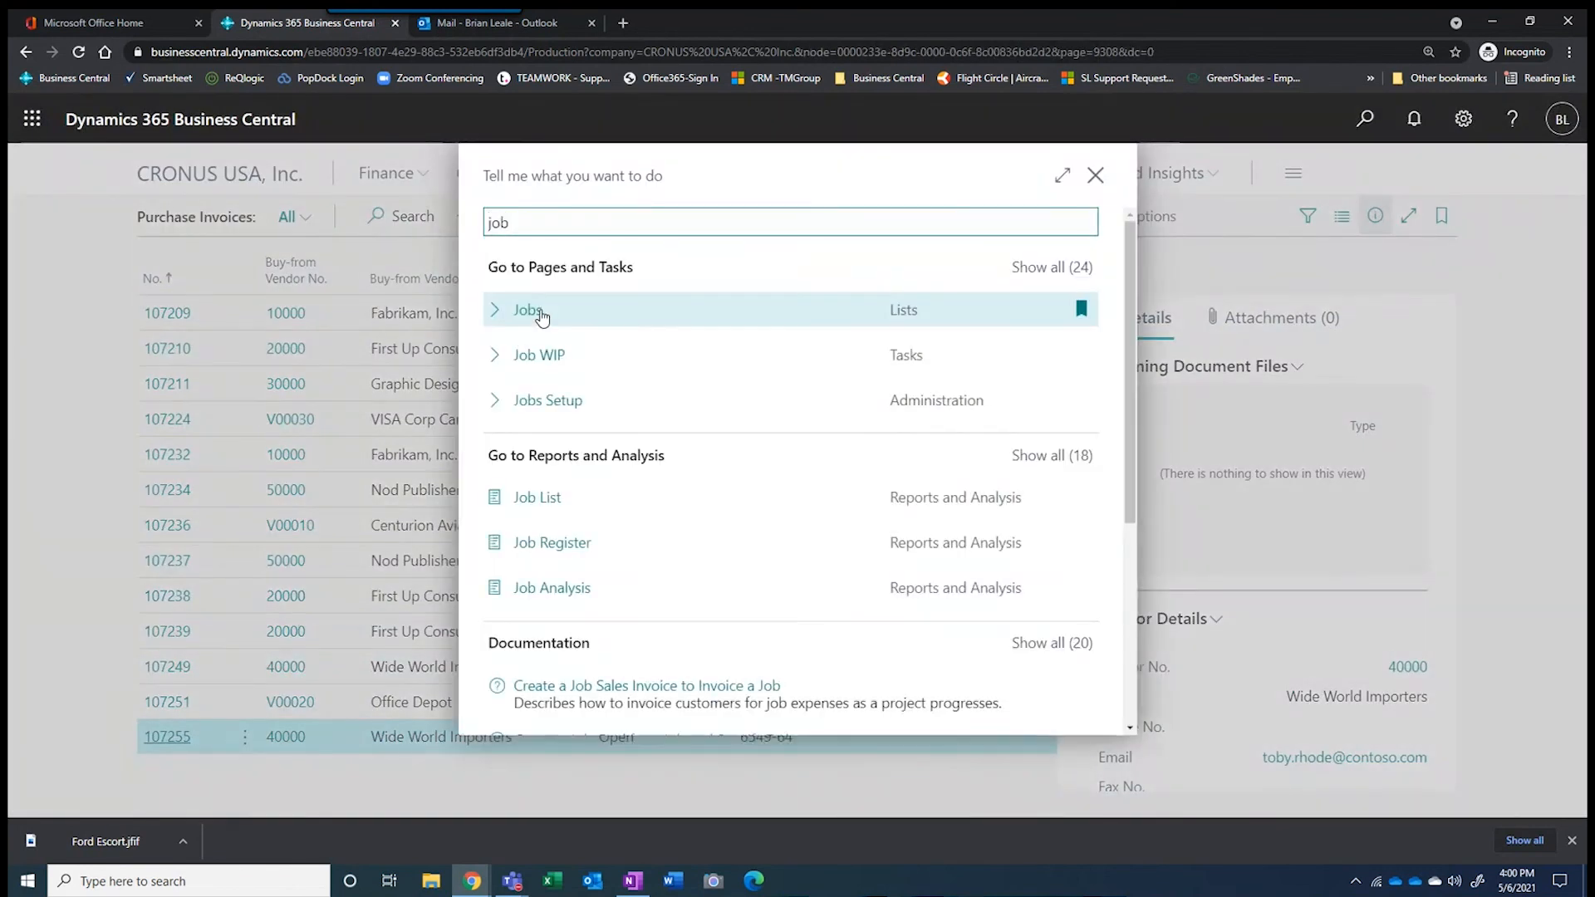
pyautogui.click(542, 316)
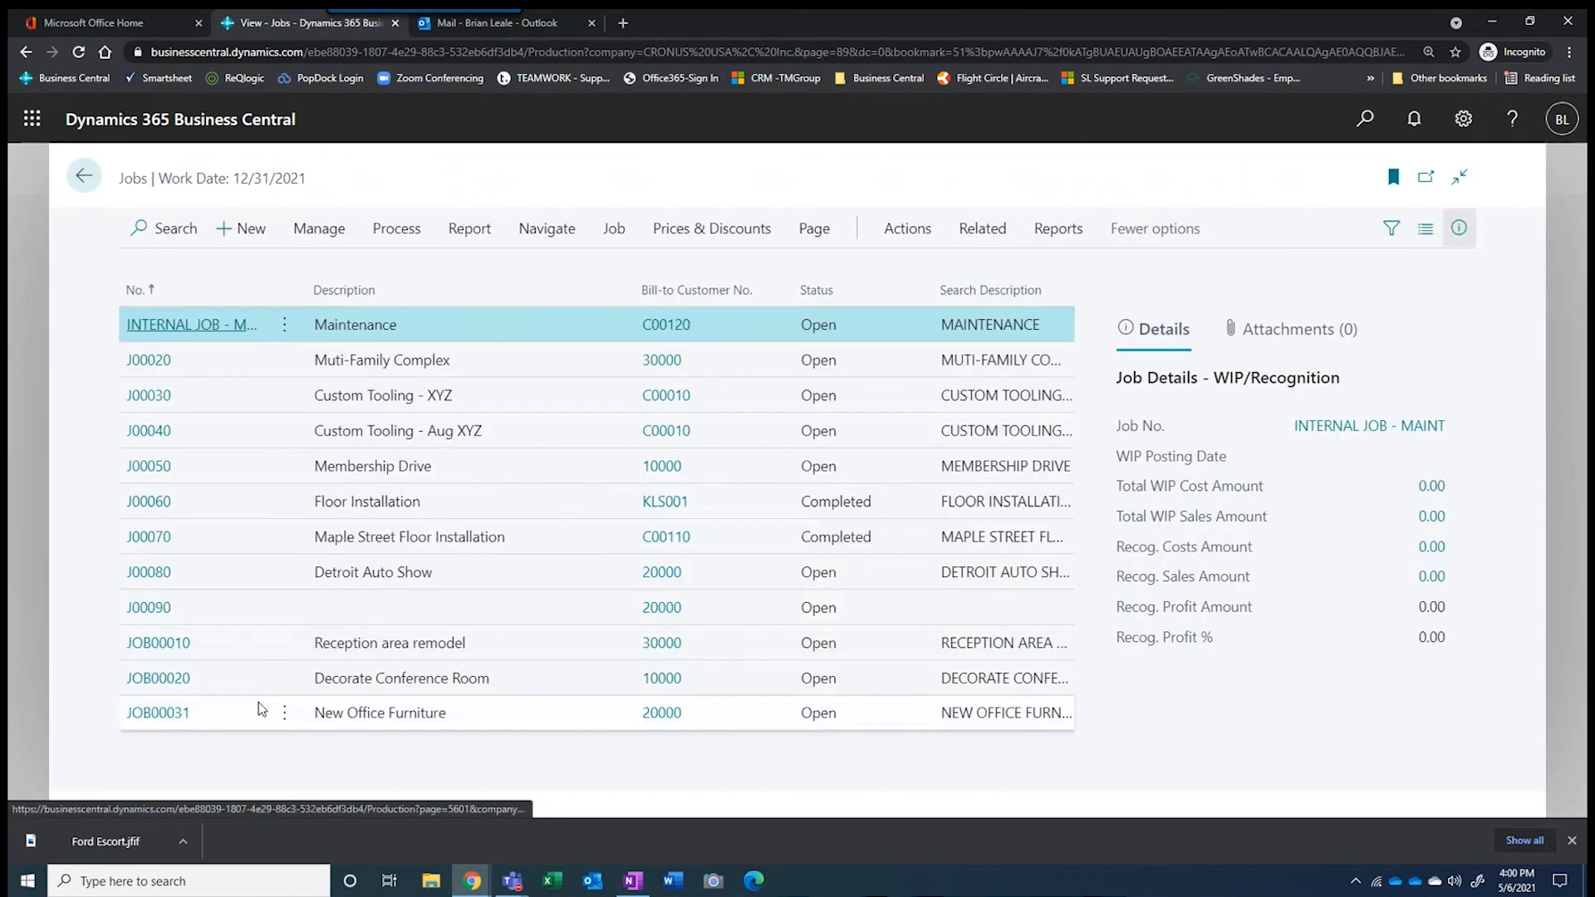
pyautogui.click(165, 323)
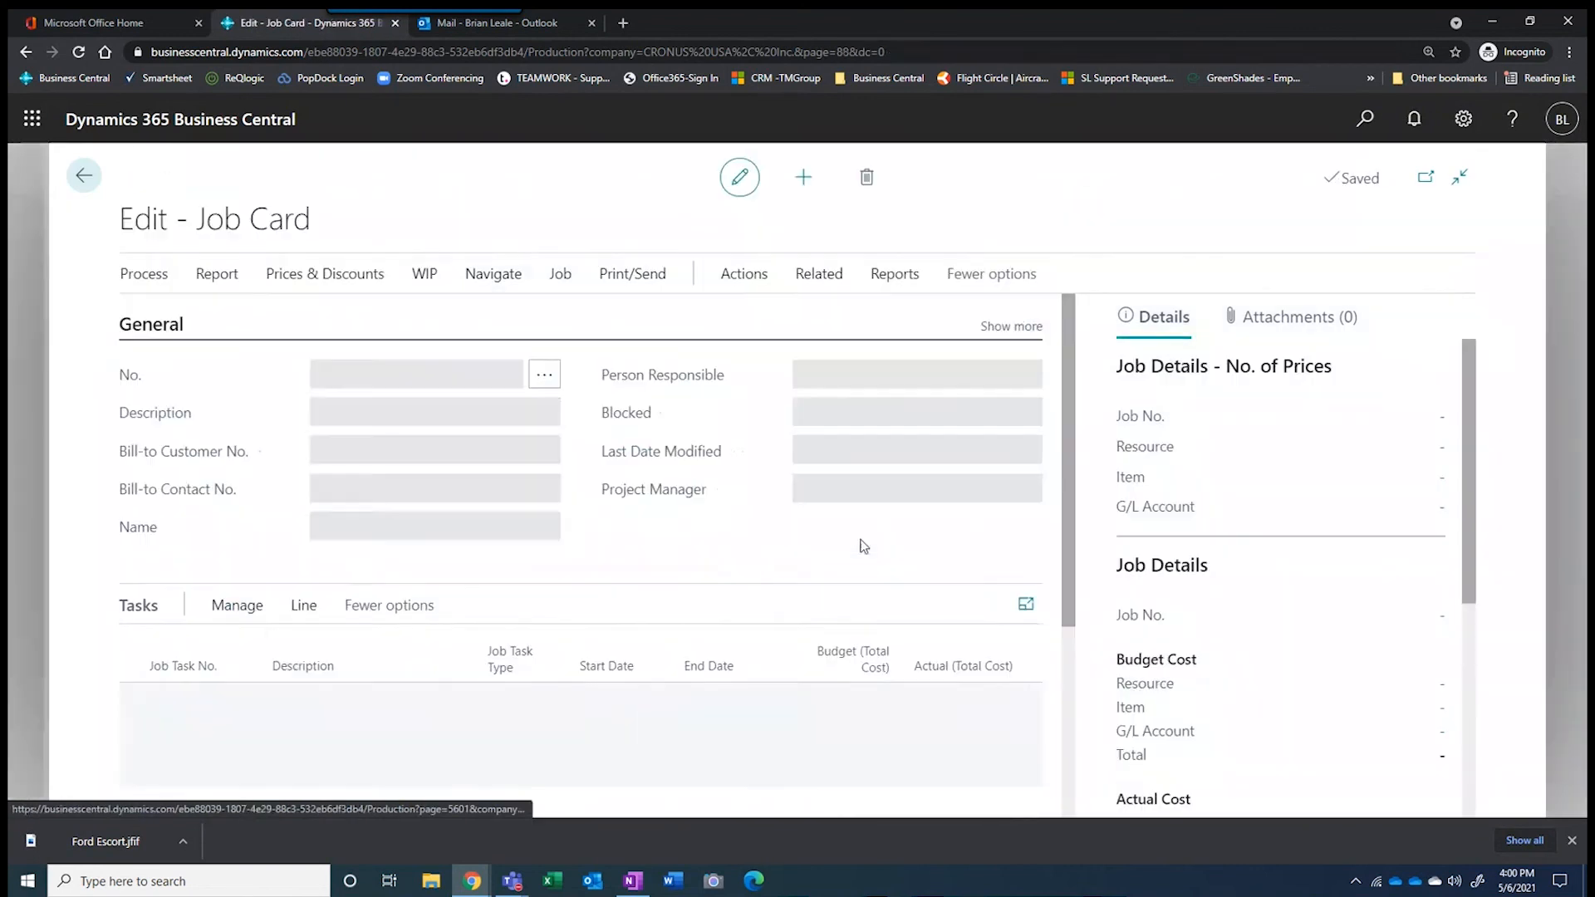
pyautogui.scroll(-2, 1000, 651)
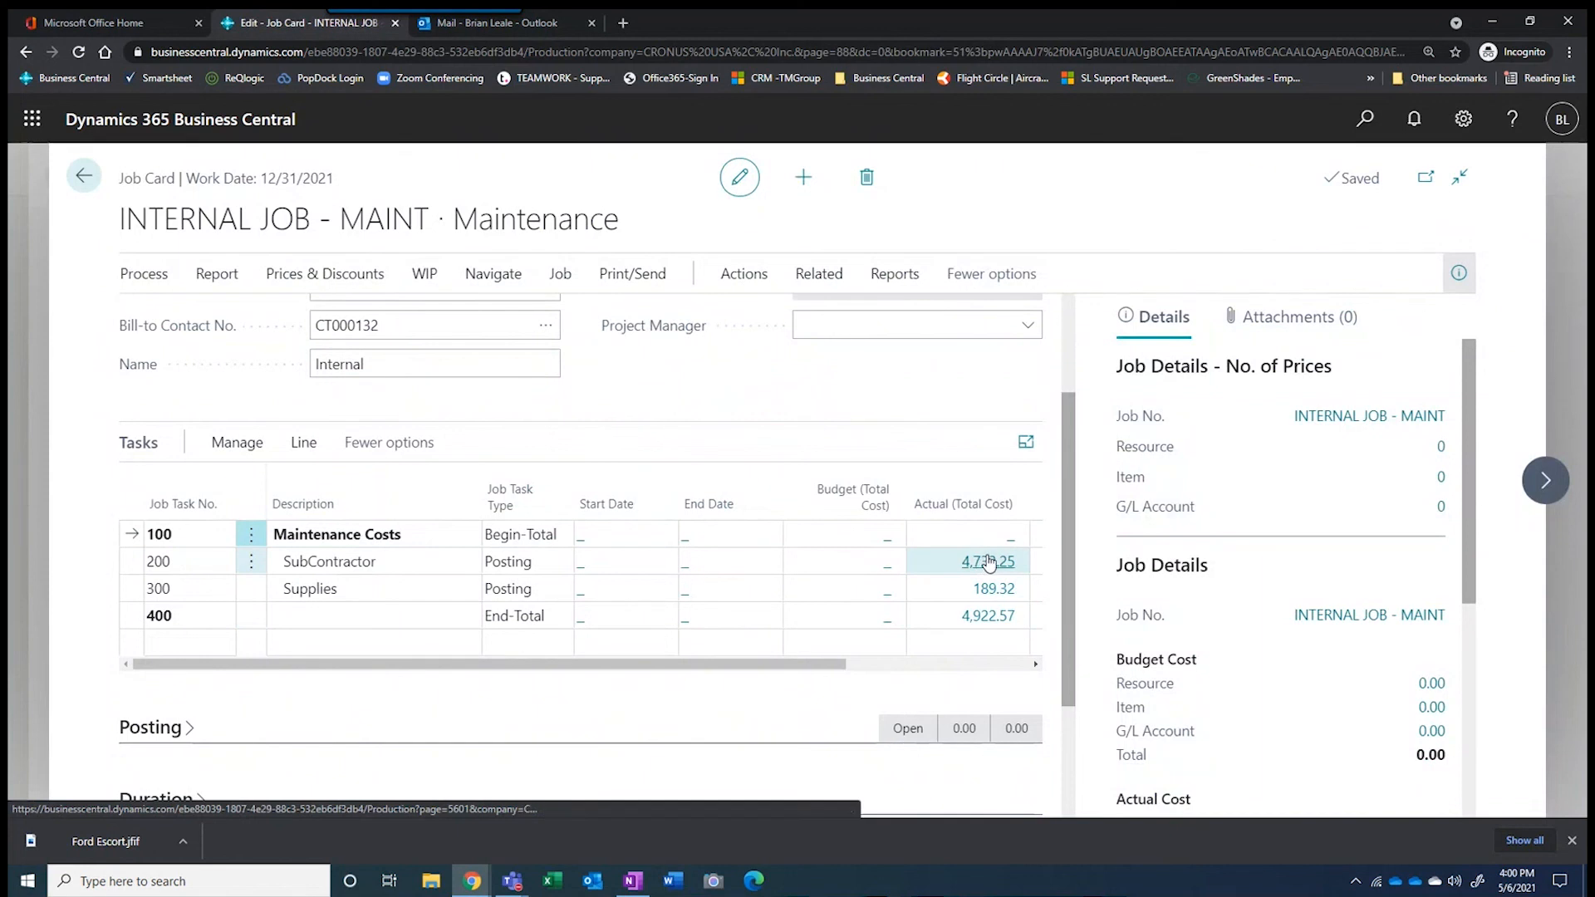
# Review the job ledger entries behind the SubContractor task's actual total cost, including their remaining columns, and return to the job card
pyautogui.click(973, 564)
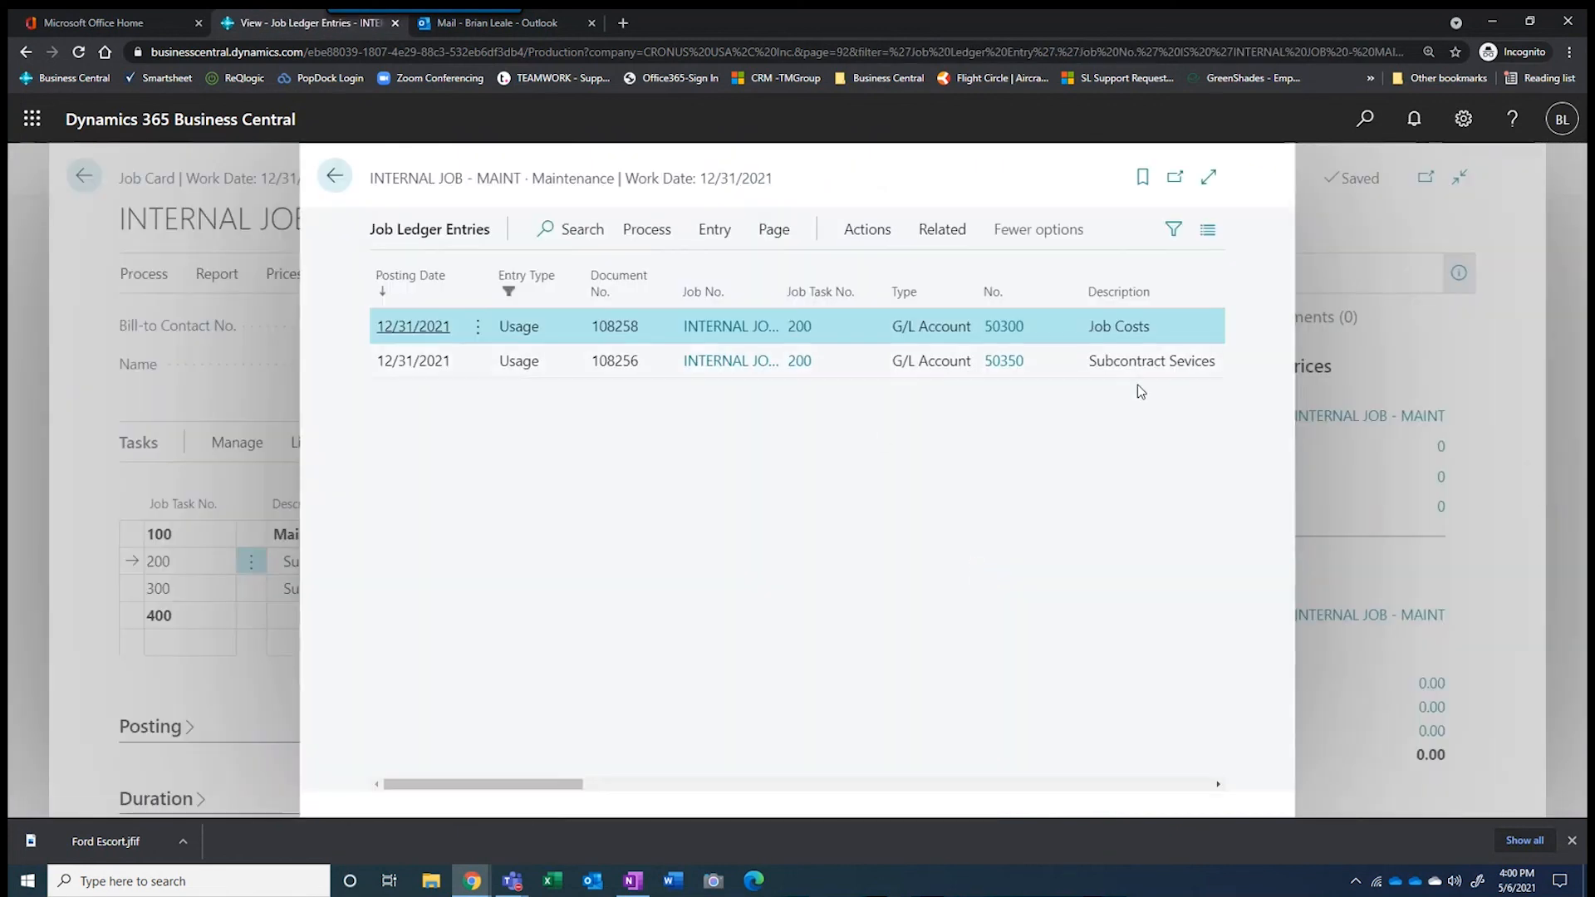
pyautogui.moveTo(560, 785); pyautogui.dragTo(769, 810)
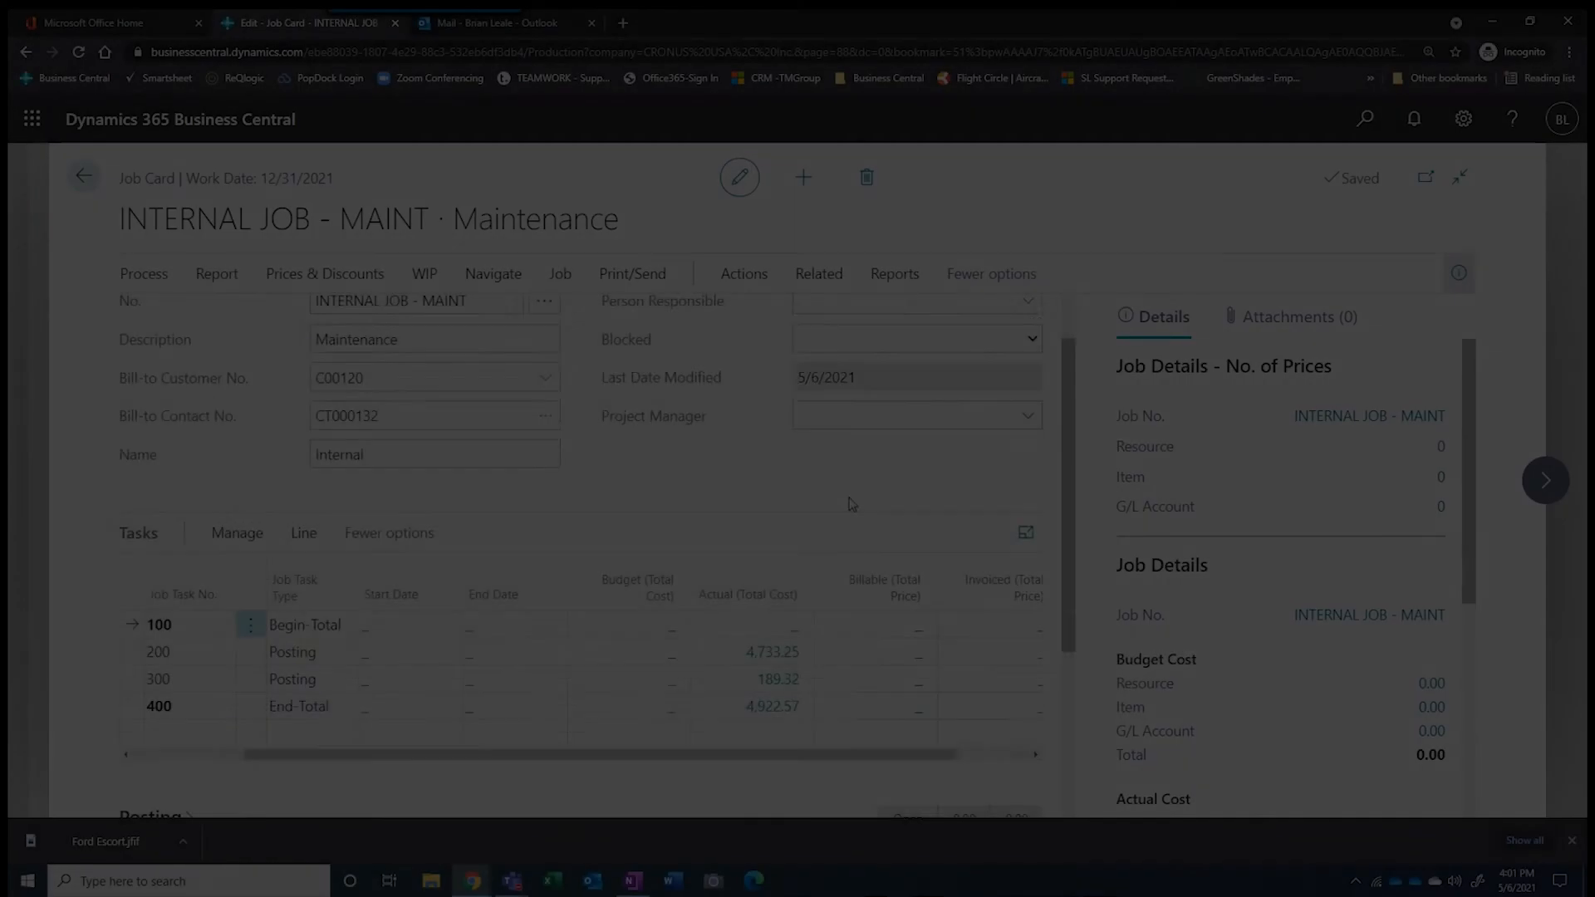
pyautogui.scroll(1, 849, 505)
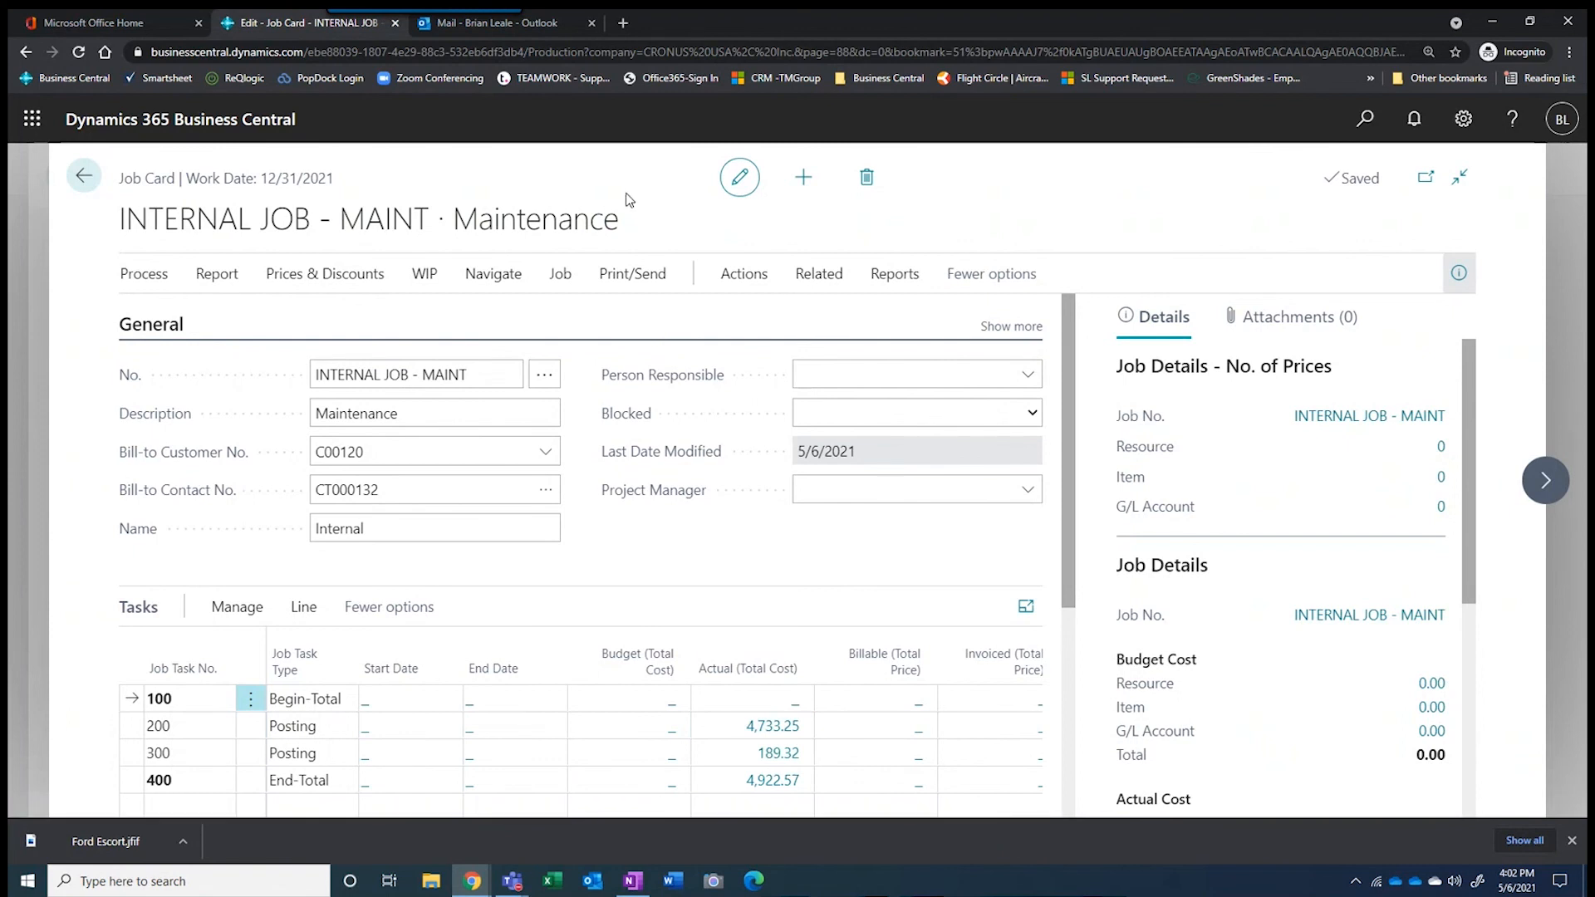
# Open the job planning lines of INTERNAL JOB - MAINT and assign the first Budget line to job task 200 SubContractor
pyautogui.click(804, 283)
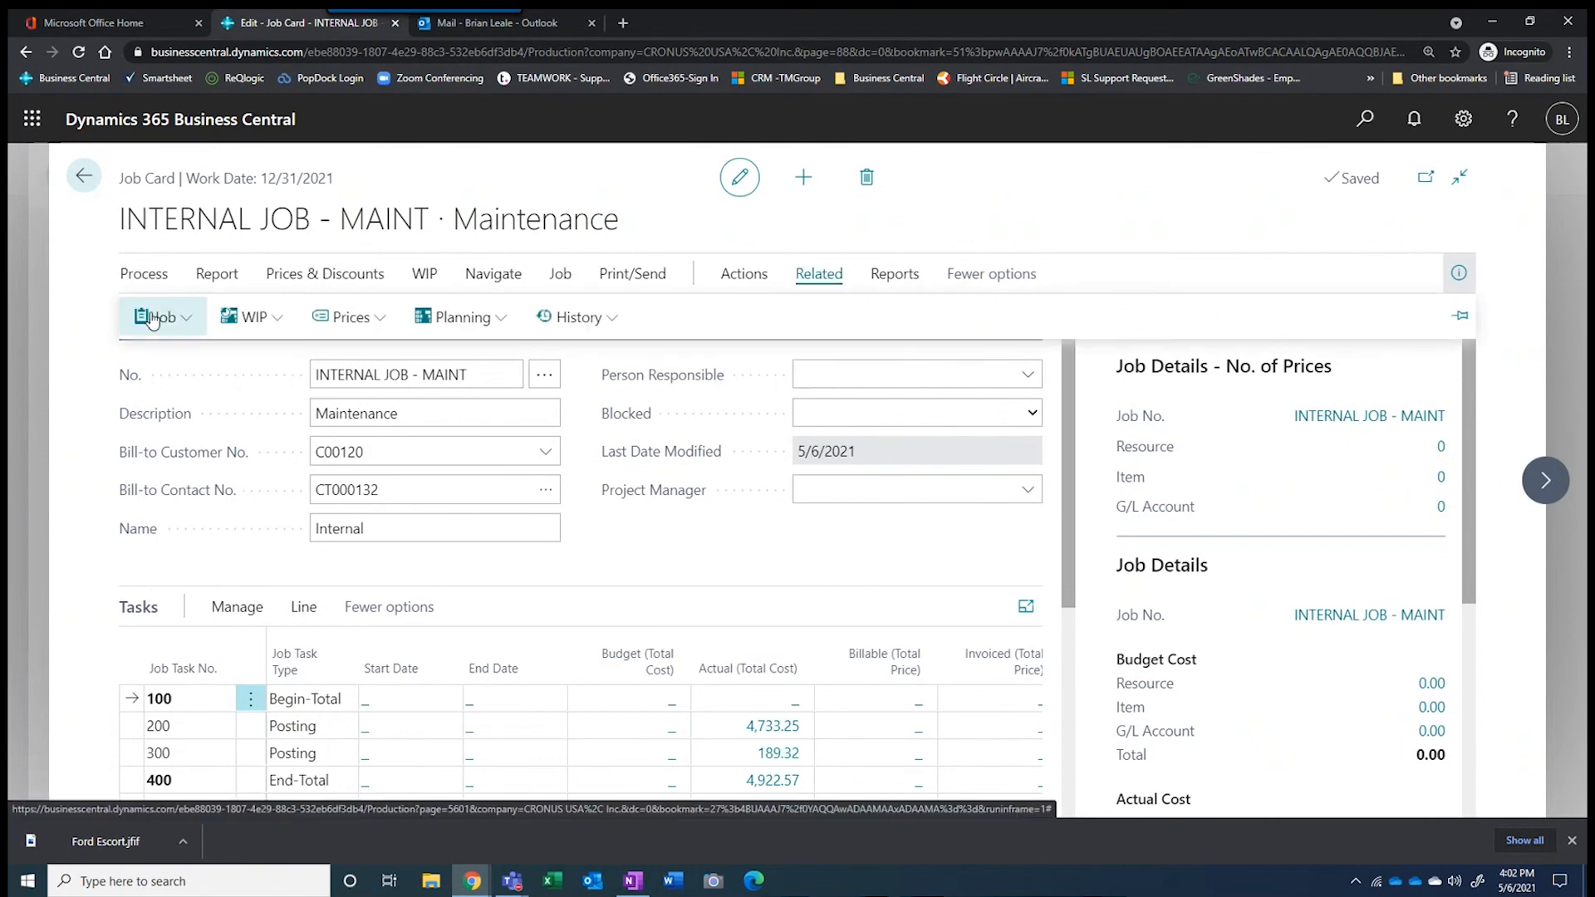
pyautogui.click(152, 321)
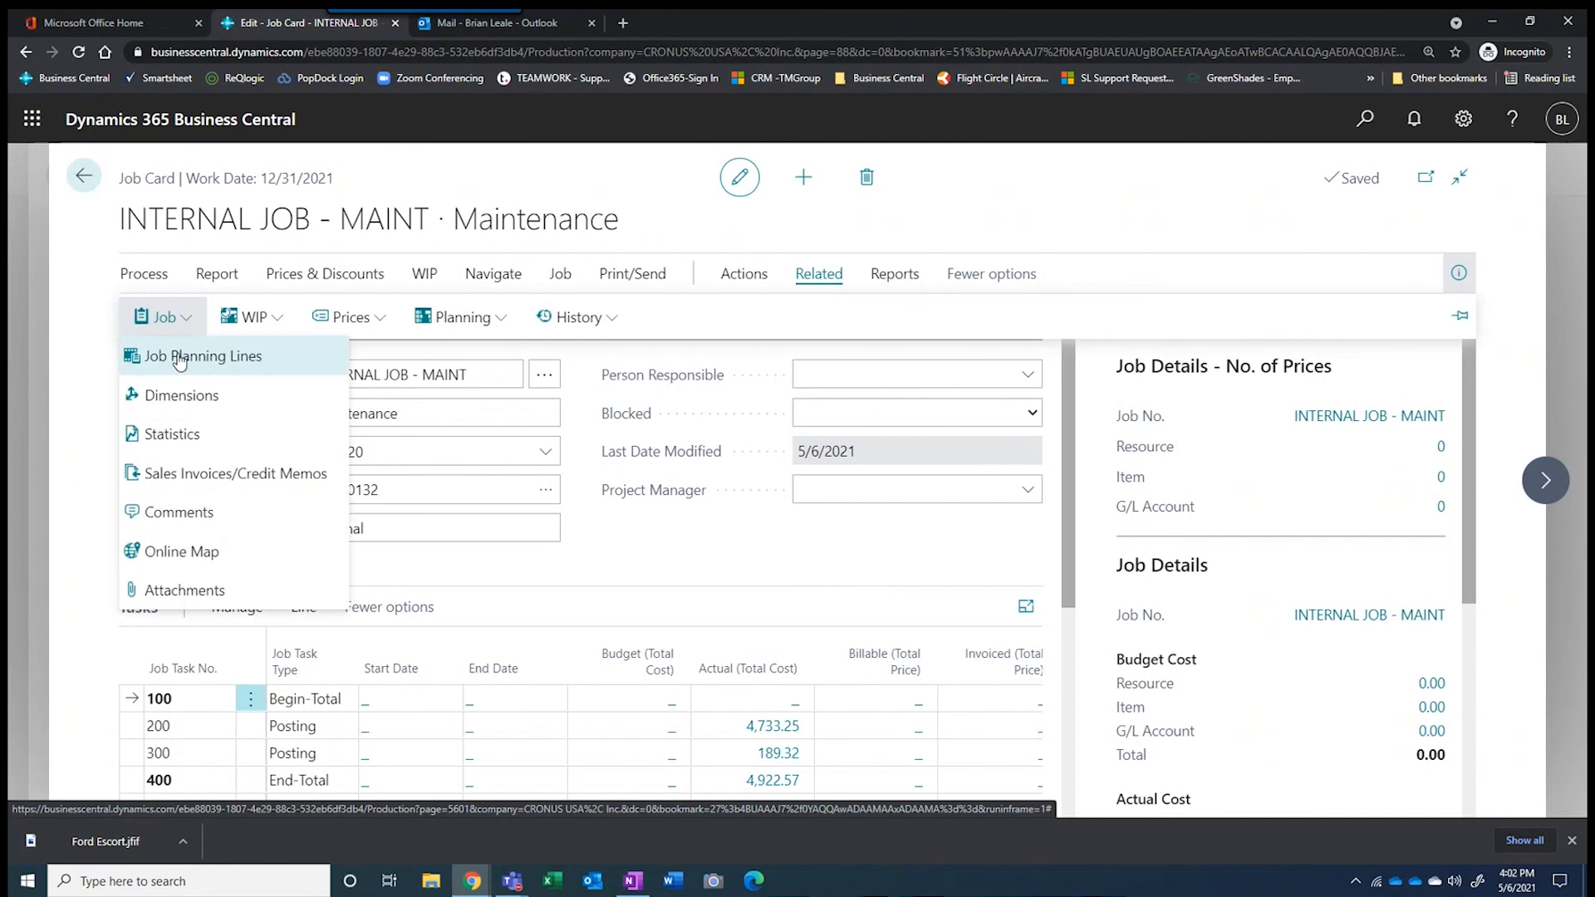
pyautogui.click(180, 360)
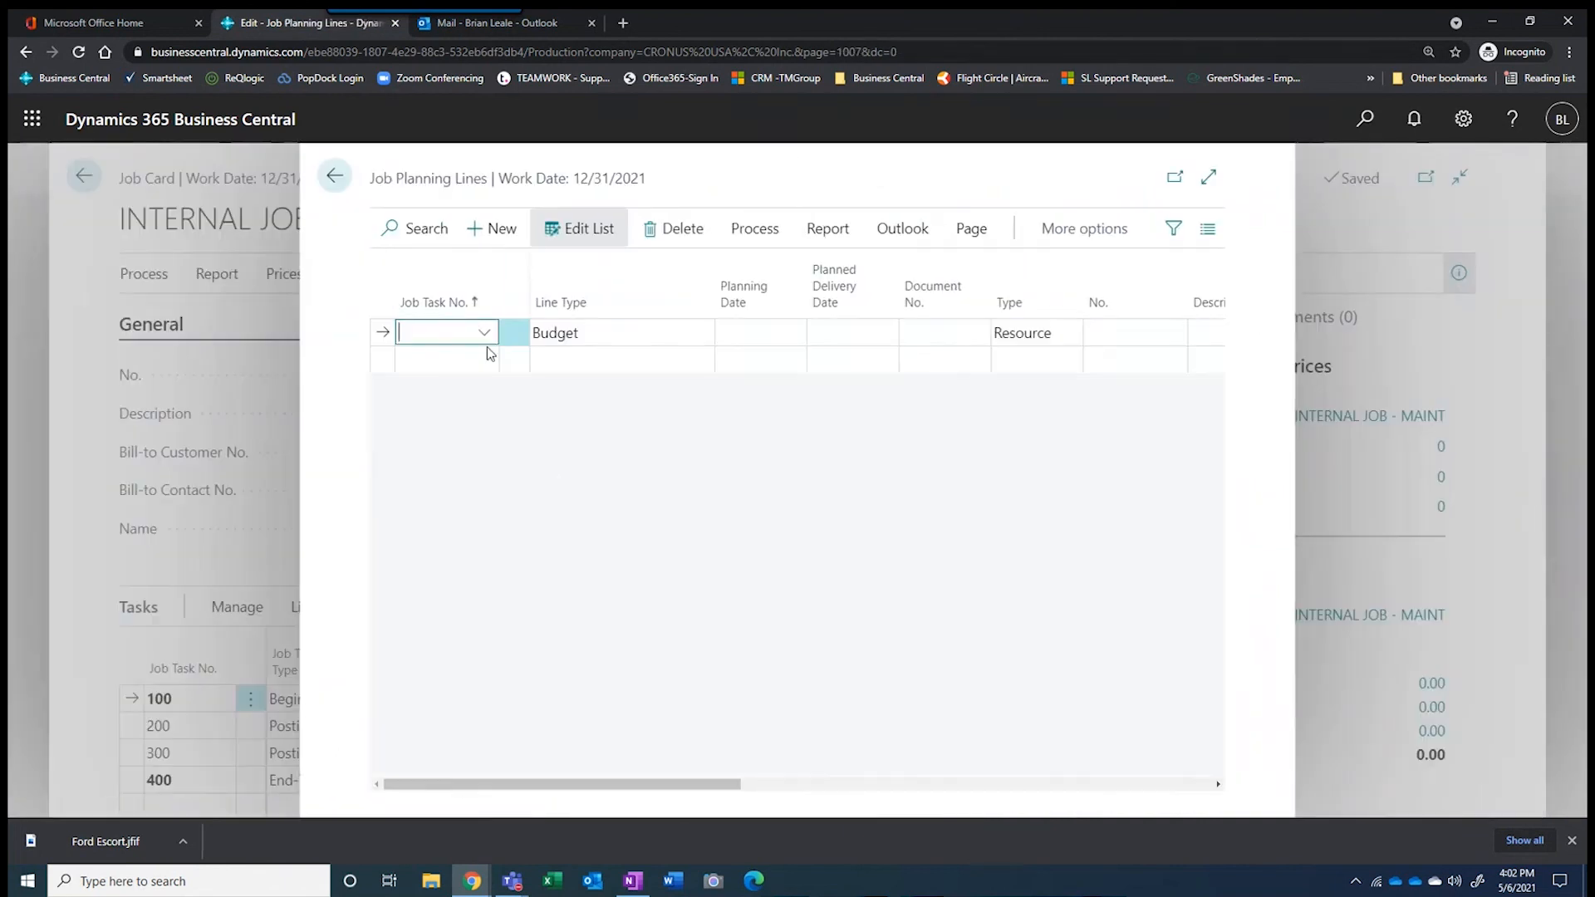
pyautogui.click(483, 333)
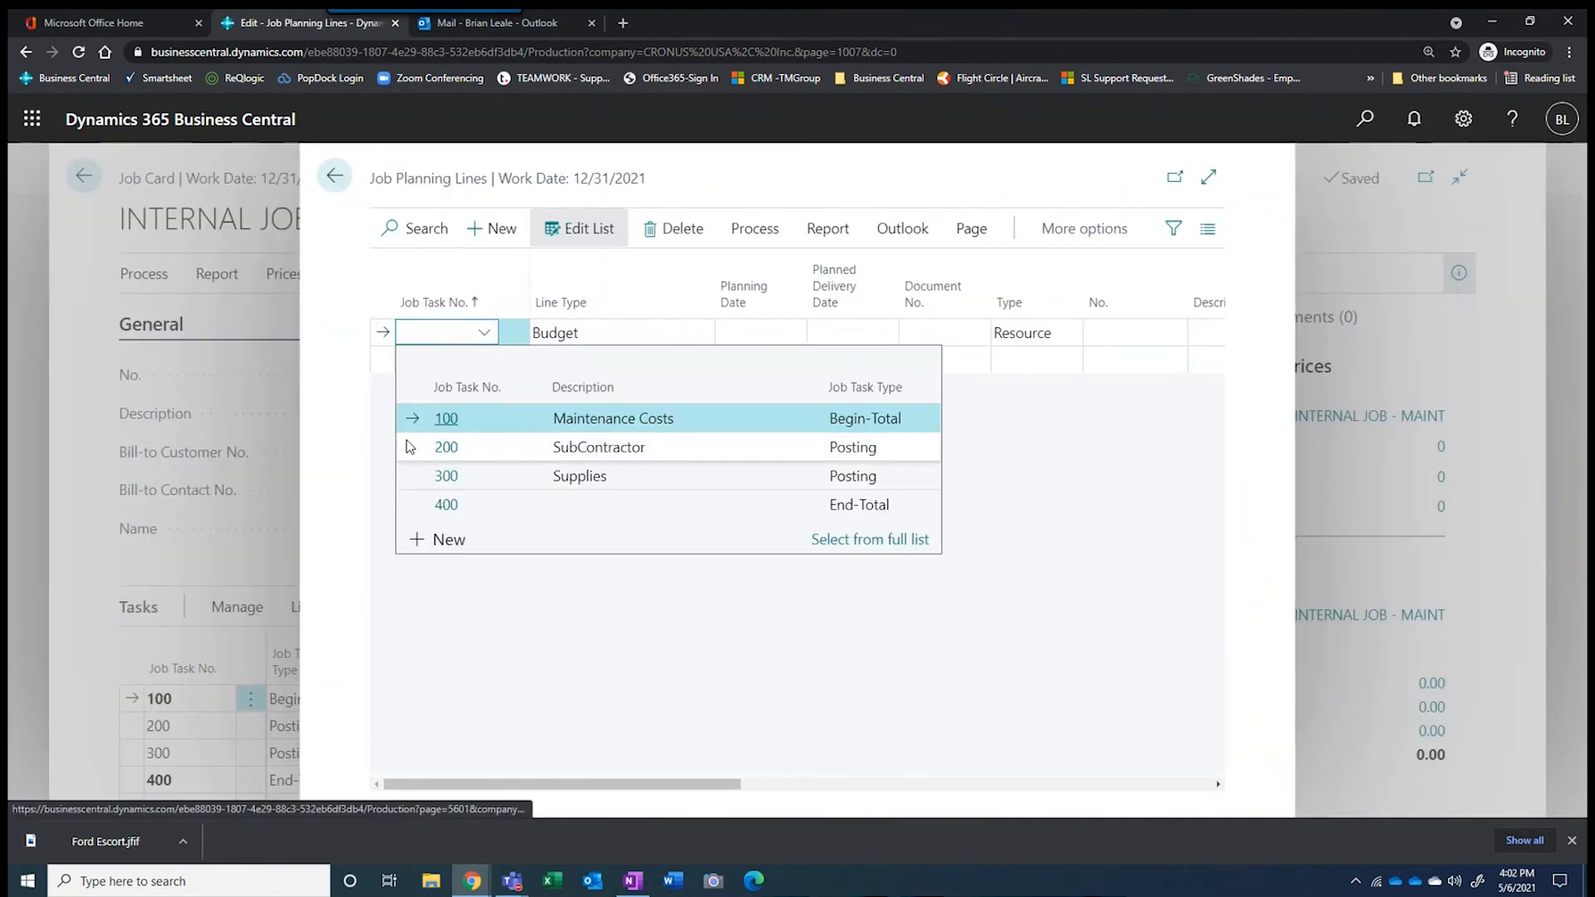
pyautogui.click(446, 448)
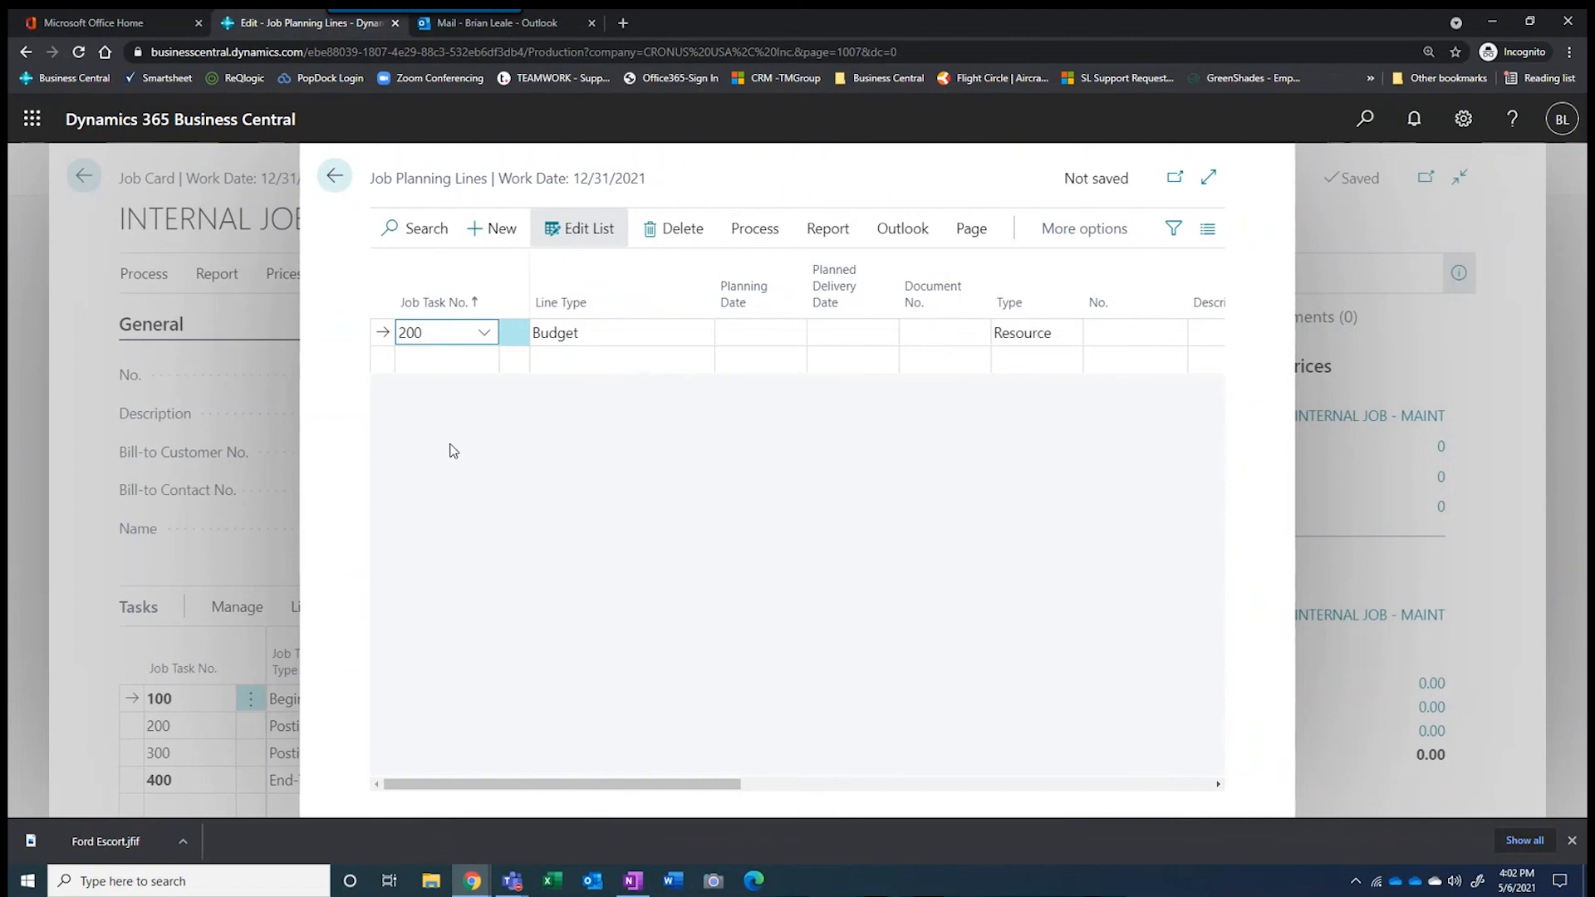
# Set the type of the task 200 planning line to G/L Account
pyautogui.press('Tab')
pyautogui.press('Tab')
pyautogui.press('Tab')
pyautogui.press('Tab')
pyautogui.press('Tab')
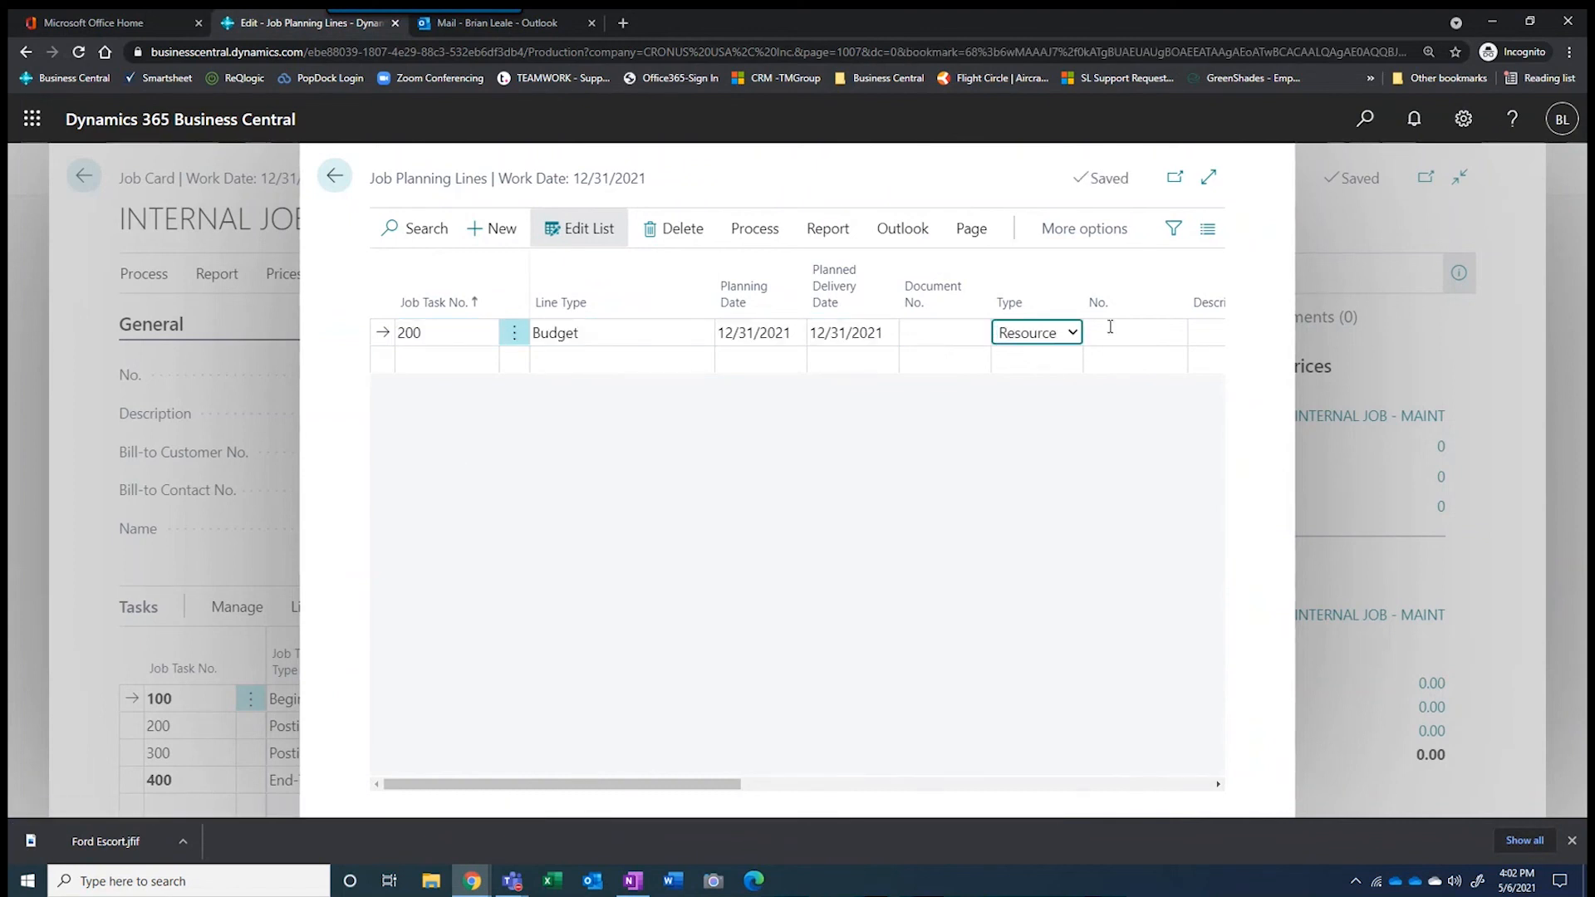
pyautogui.click(1080, 333)
pyautogui.click(1043, 407)
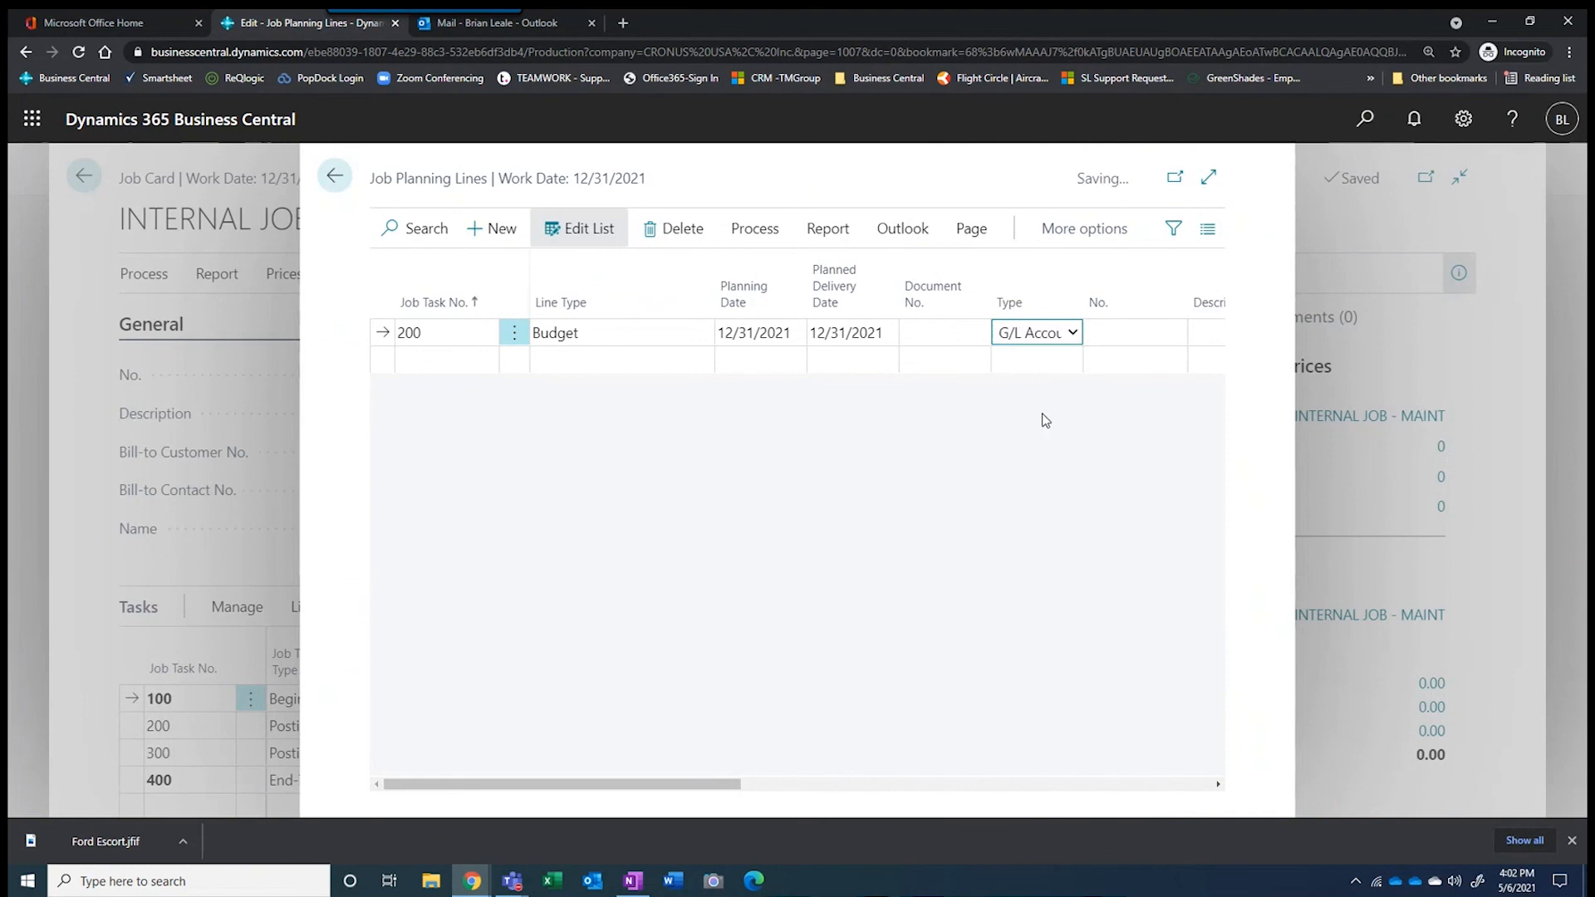
# Describe the planning line as SubContract, set its quantity to 1 and choose G/L account 50350 for subcontract services
pyautogui.press('Tab')
pyautogui.press('Tab')
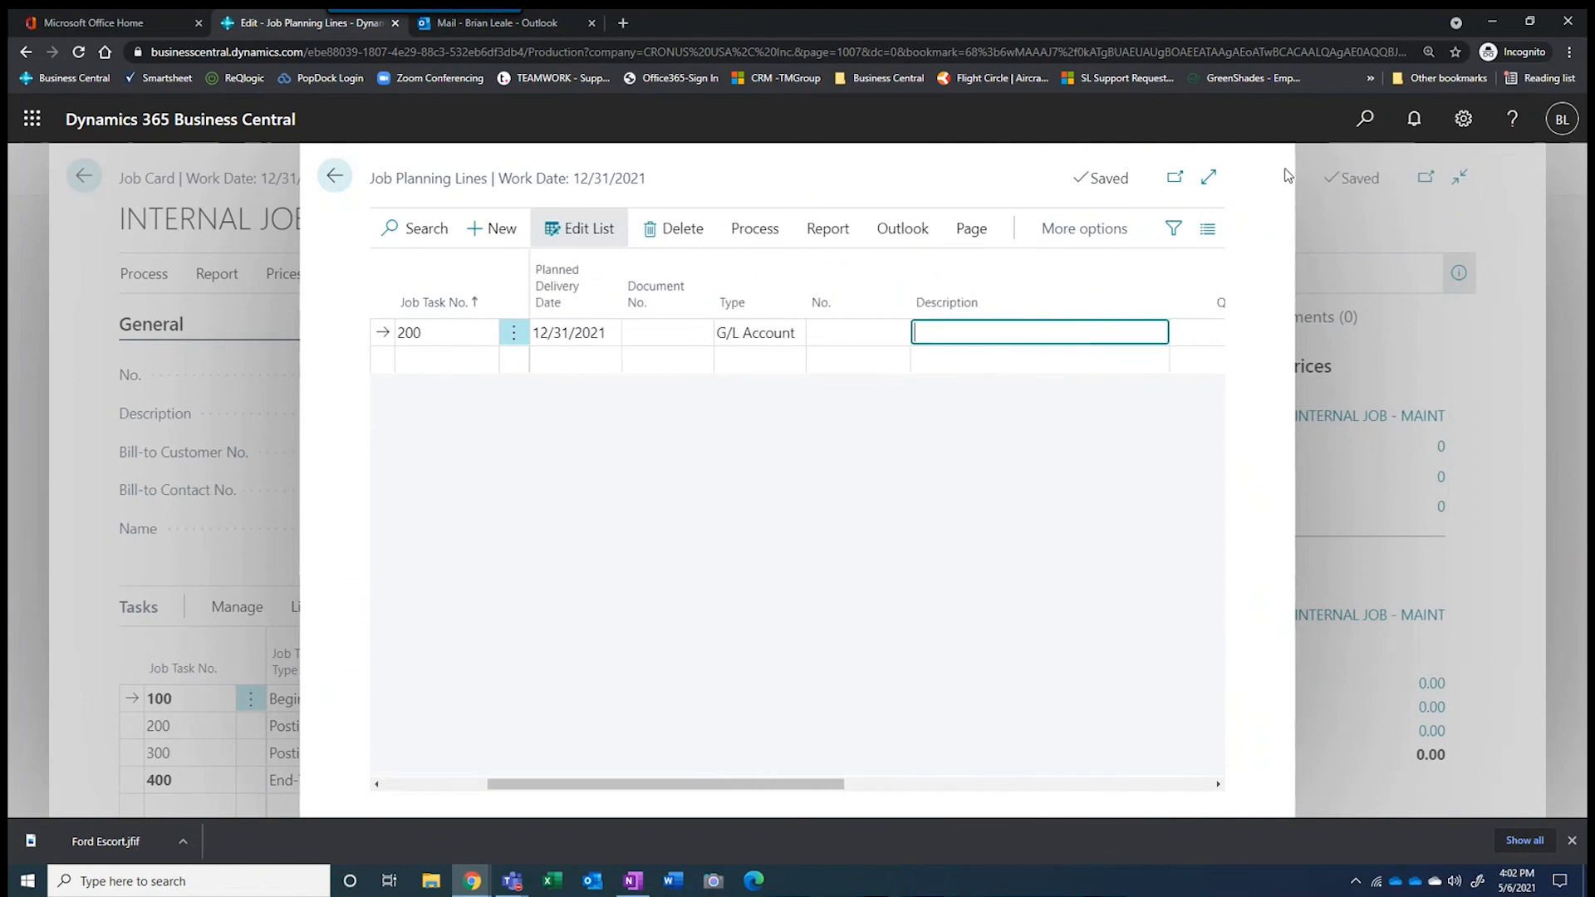
pyautogui.click(1207, 176)
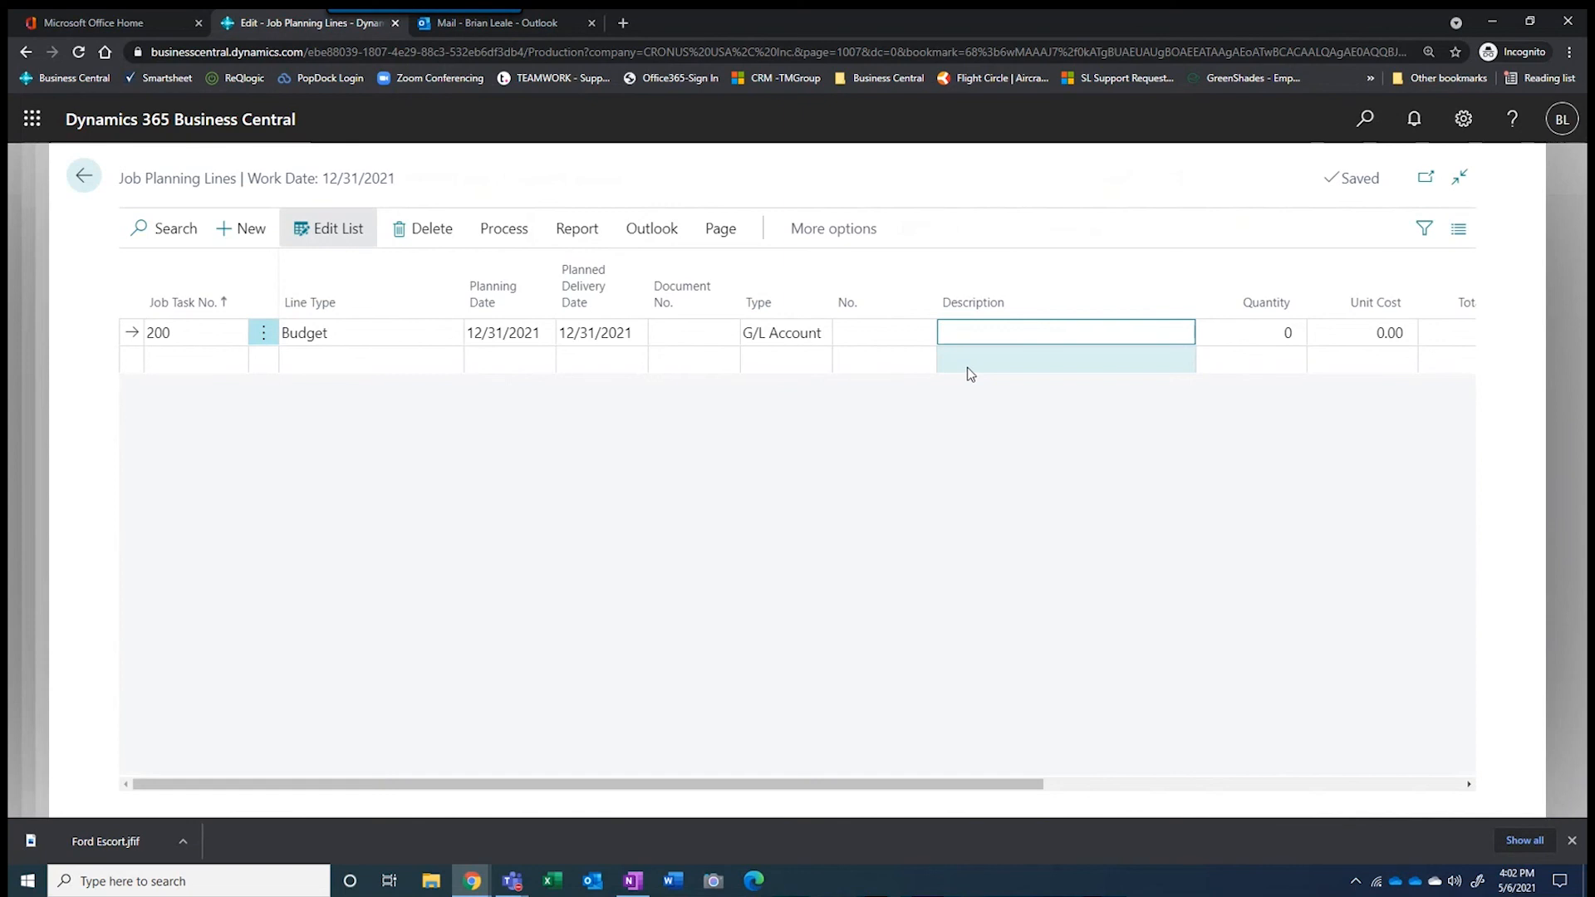
pyautogui.write('SubContract')
pyautogui.press('Tab')
pyautogui.write('1')
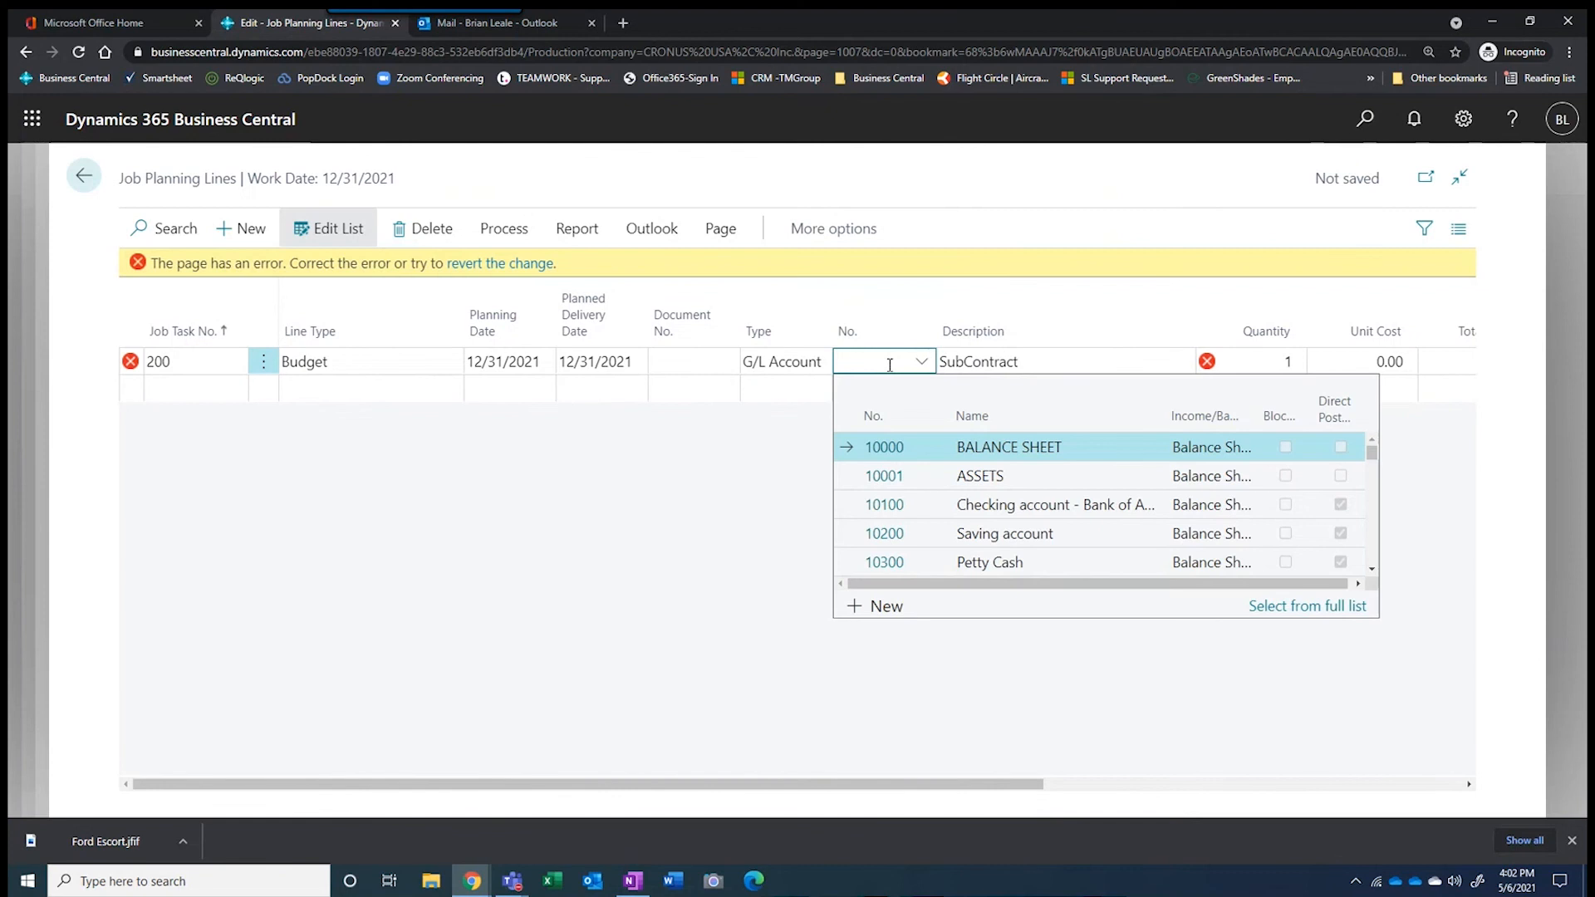
pyautogui.write('sub')
pyautogui.click(896, 447)
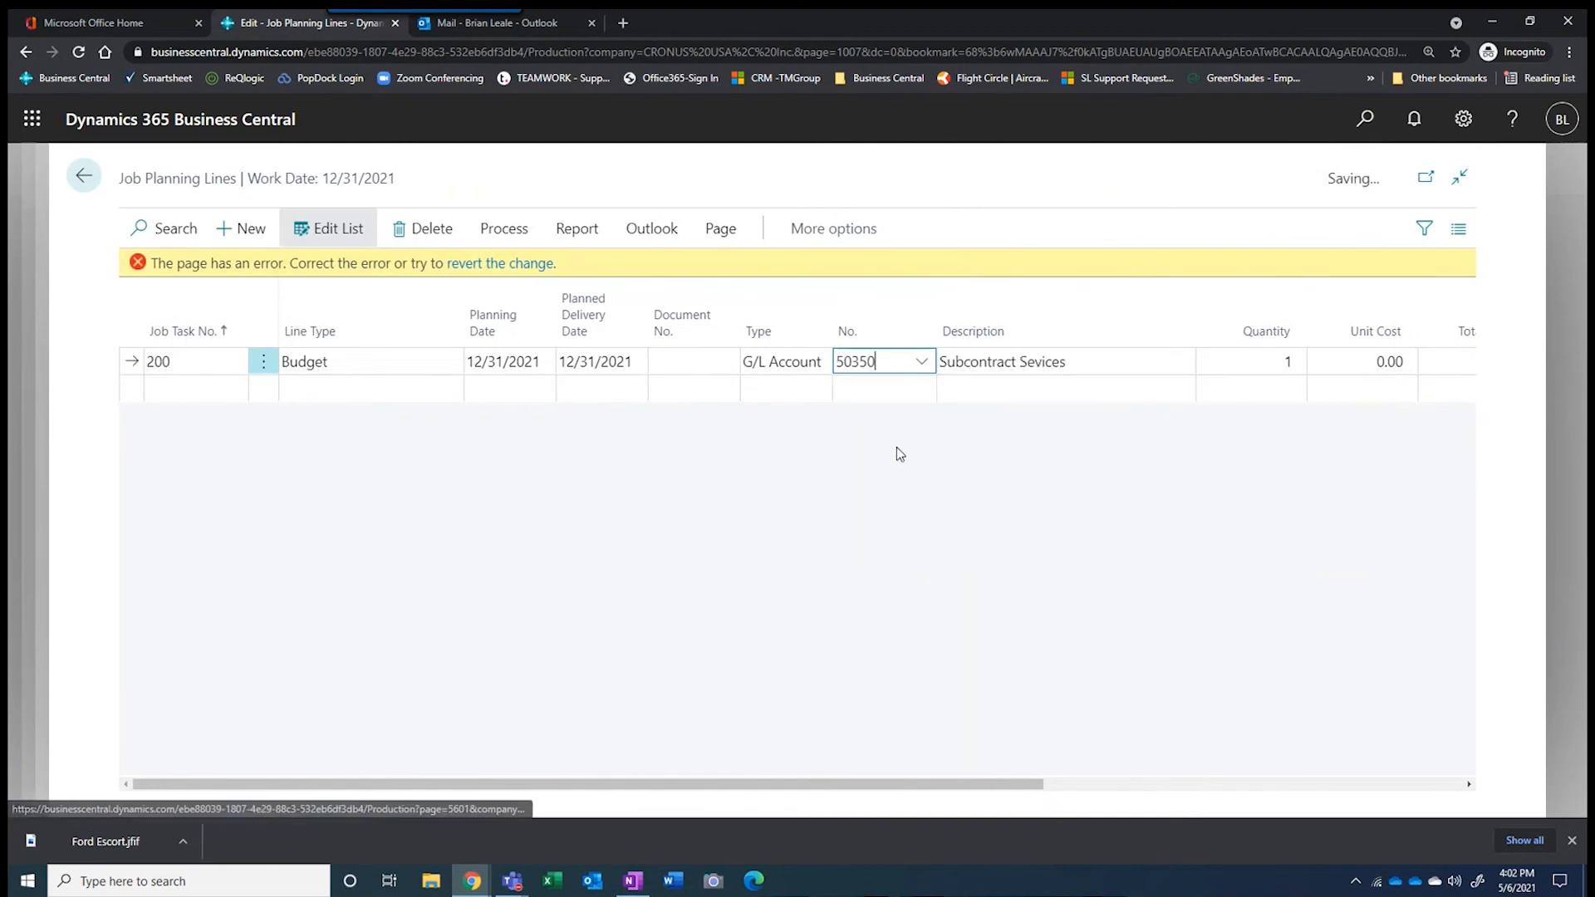
# Set the planning line's unit cost to 10,000 and return to the job card
pyautogui.click(1372, 333)
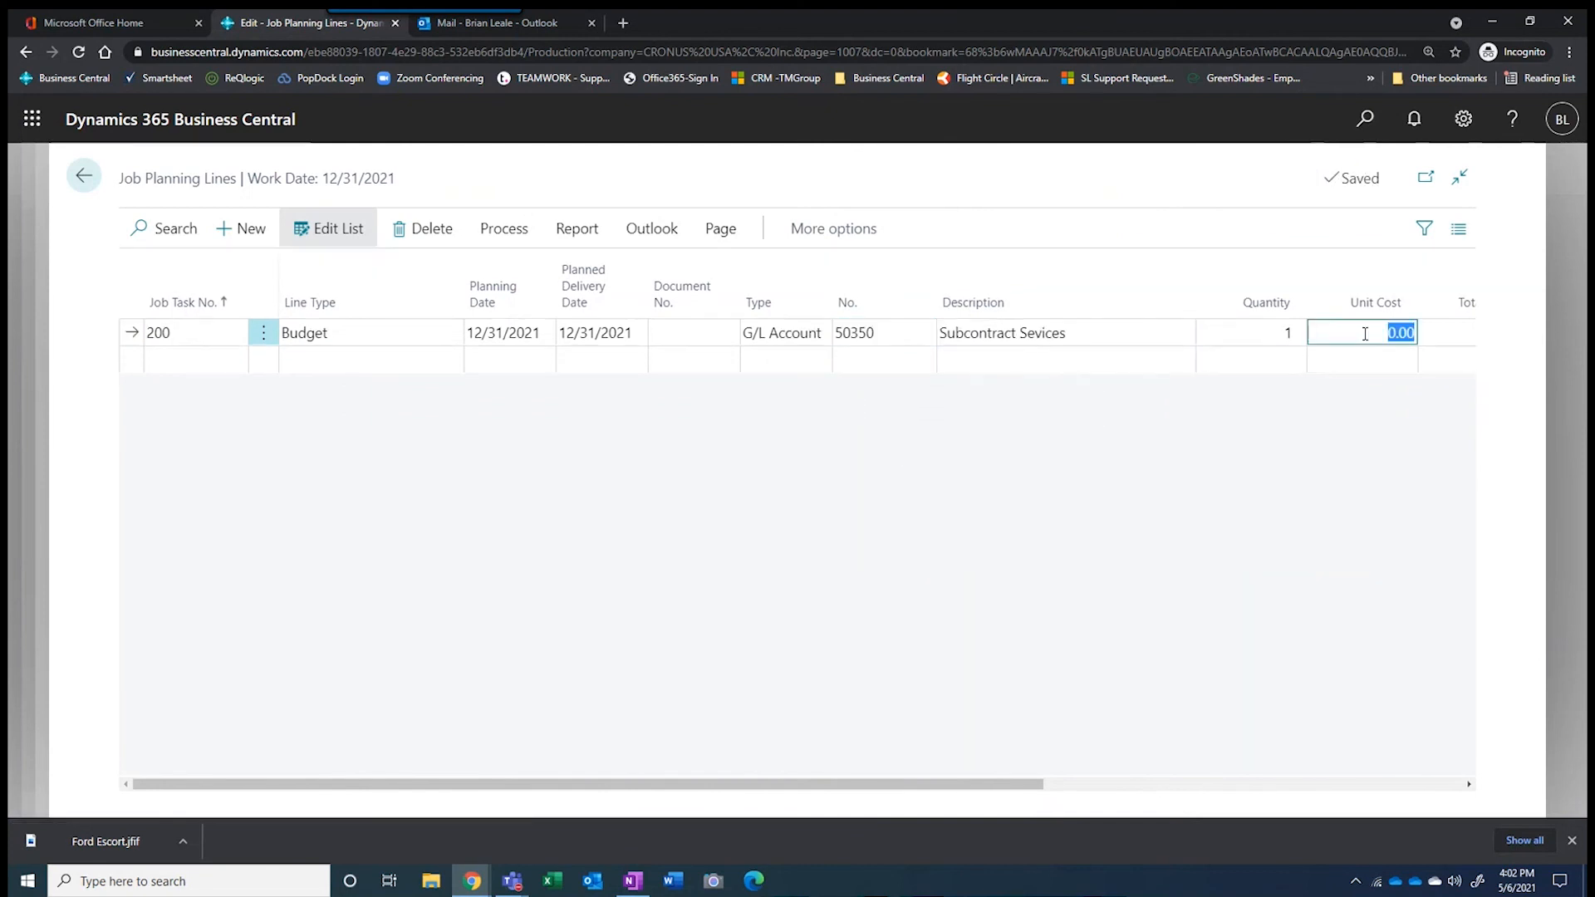
pyautogui.write('10,000')
pyautogui.press('Tab')
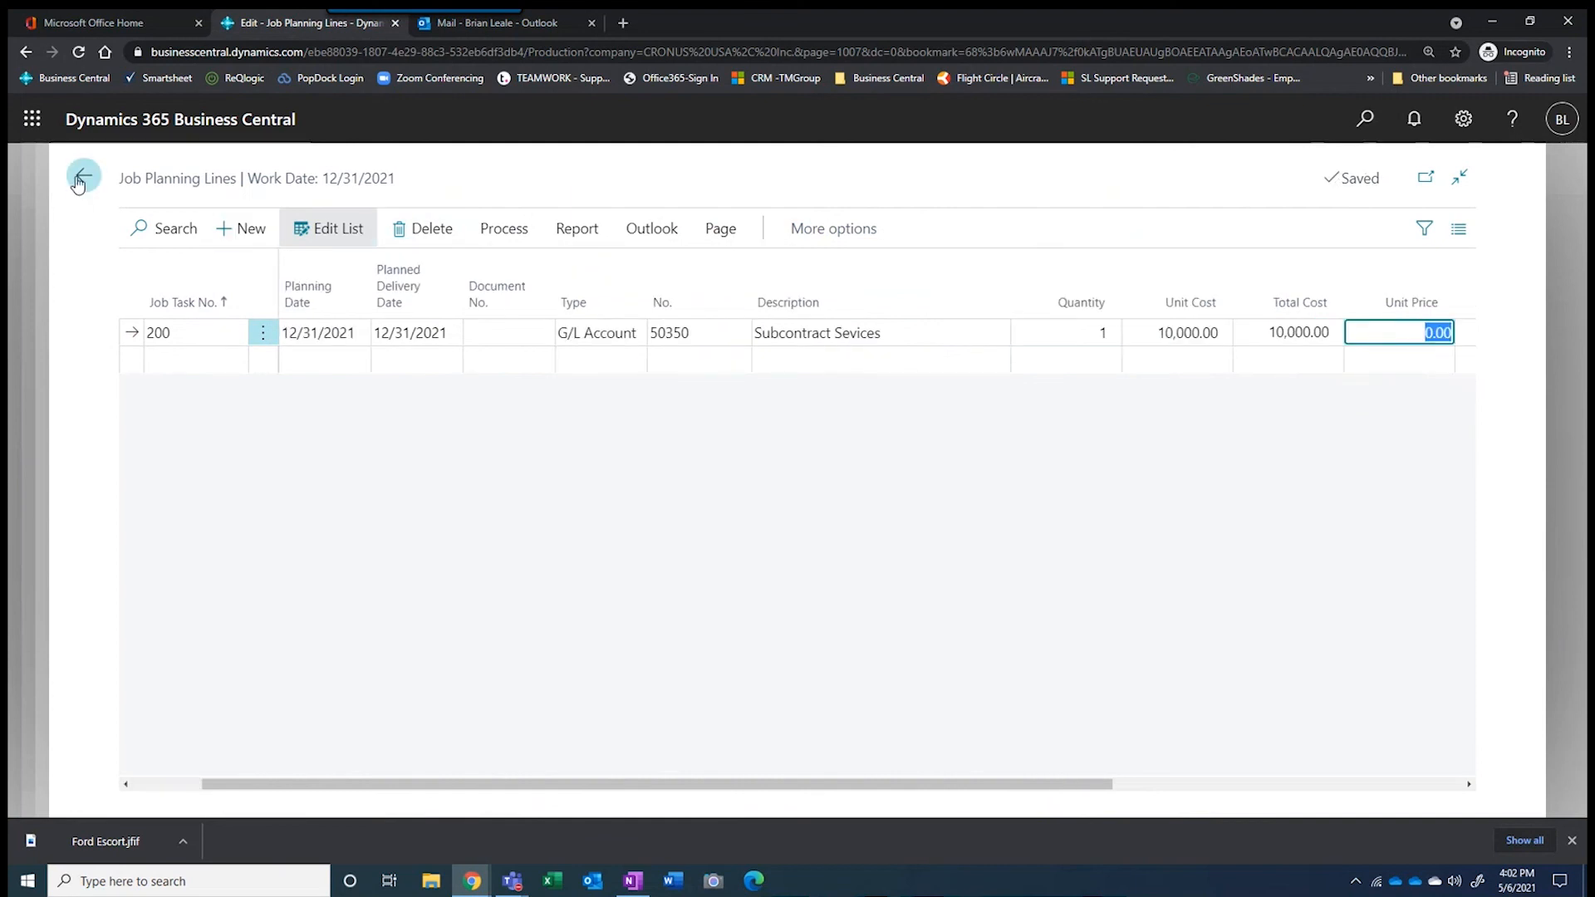
pyautogui.click(80, 180)
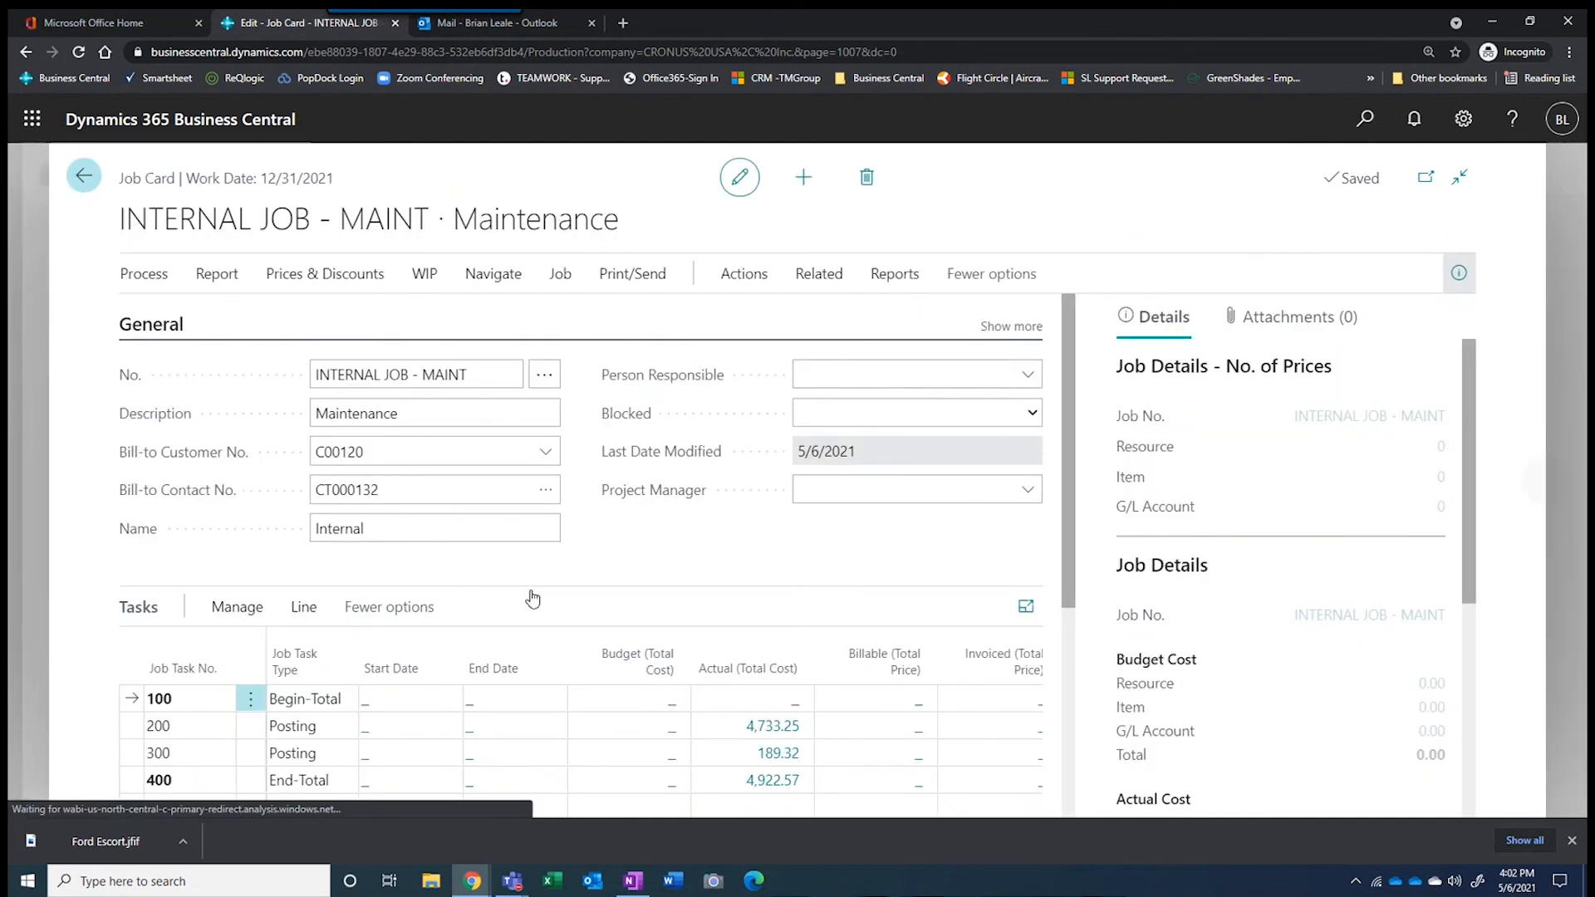
# Compare budgeted and actual total costs for the job's tasks, along with the budget, actual, billable and invoiced figures in the job details
pyautogui.scroll(-1, 598, 656)
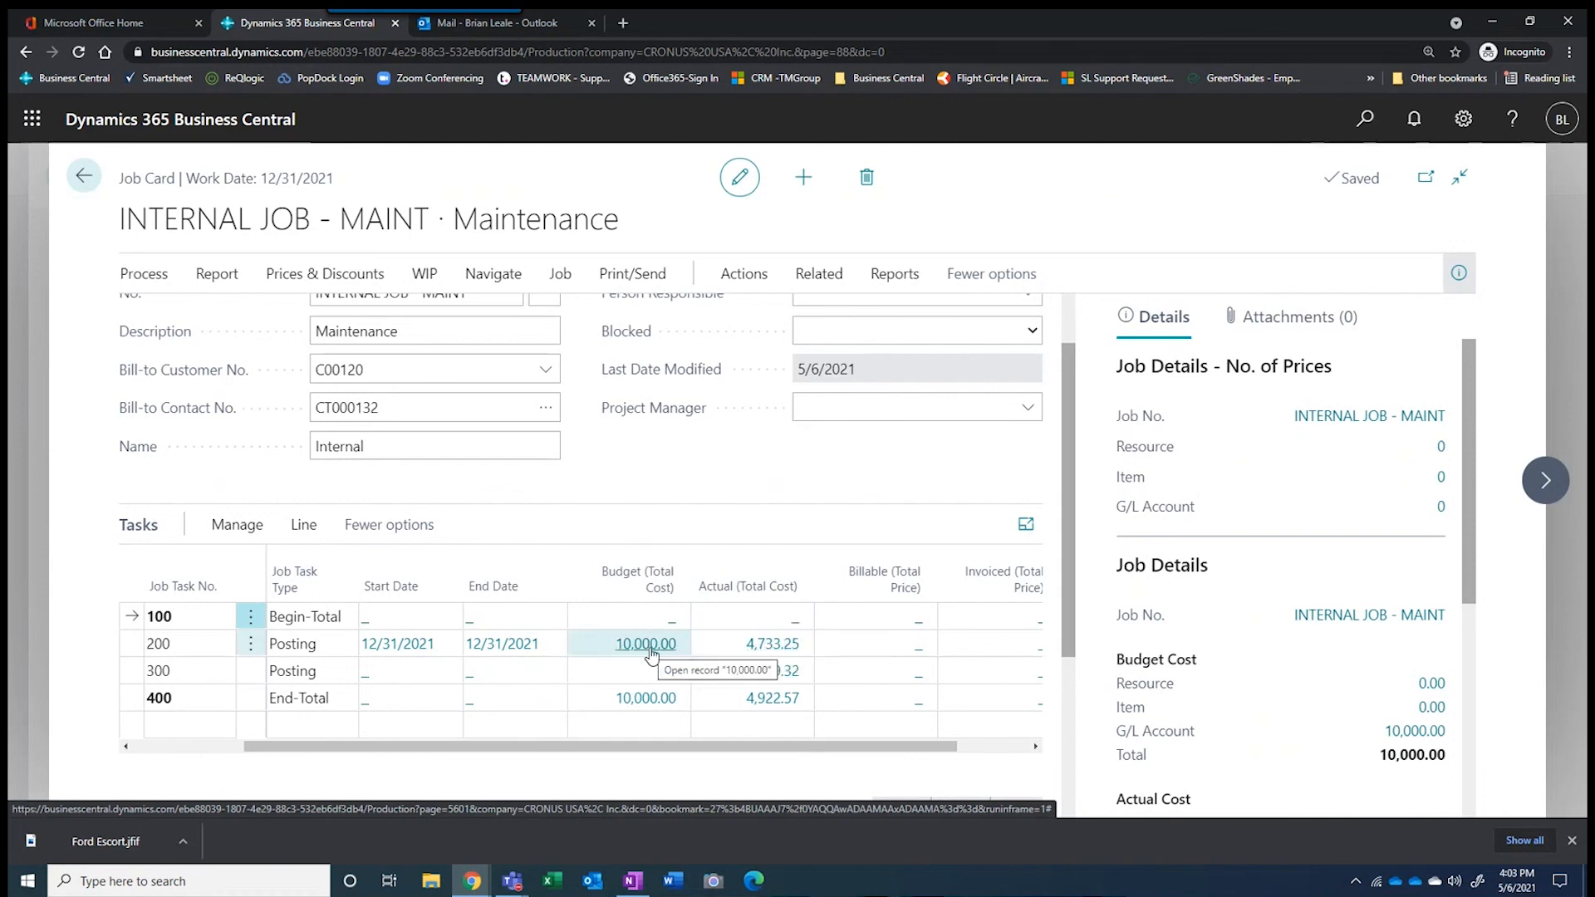
pyautogui.moveTo(765, 752); pyautogui.dragTo(836, 752)
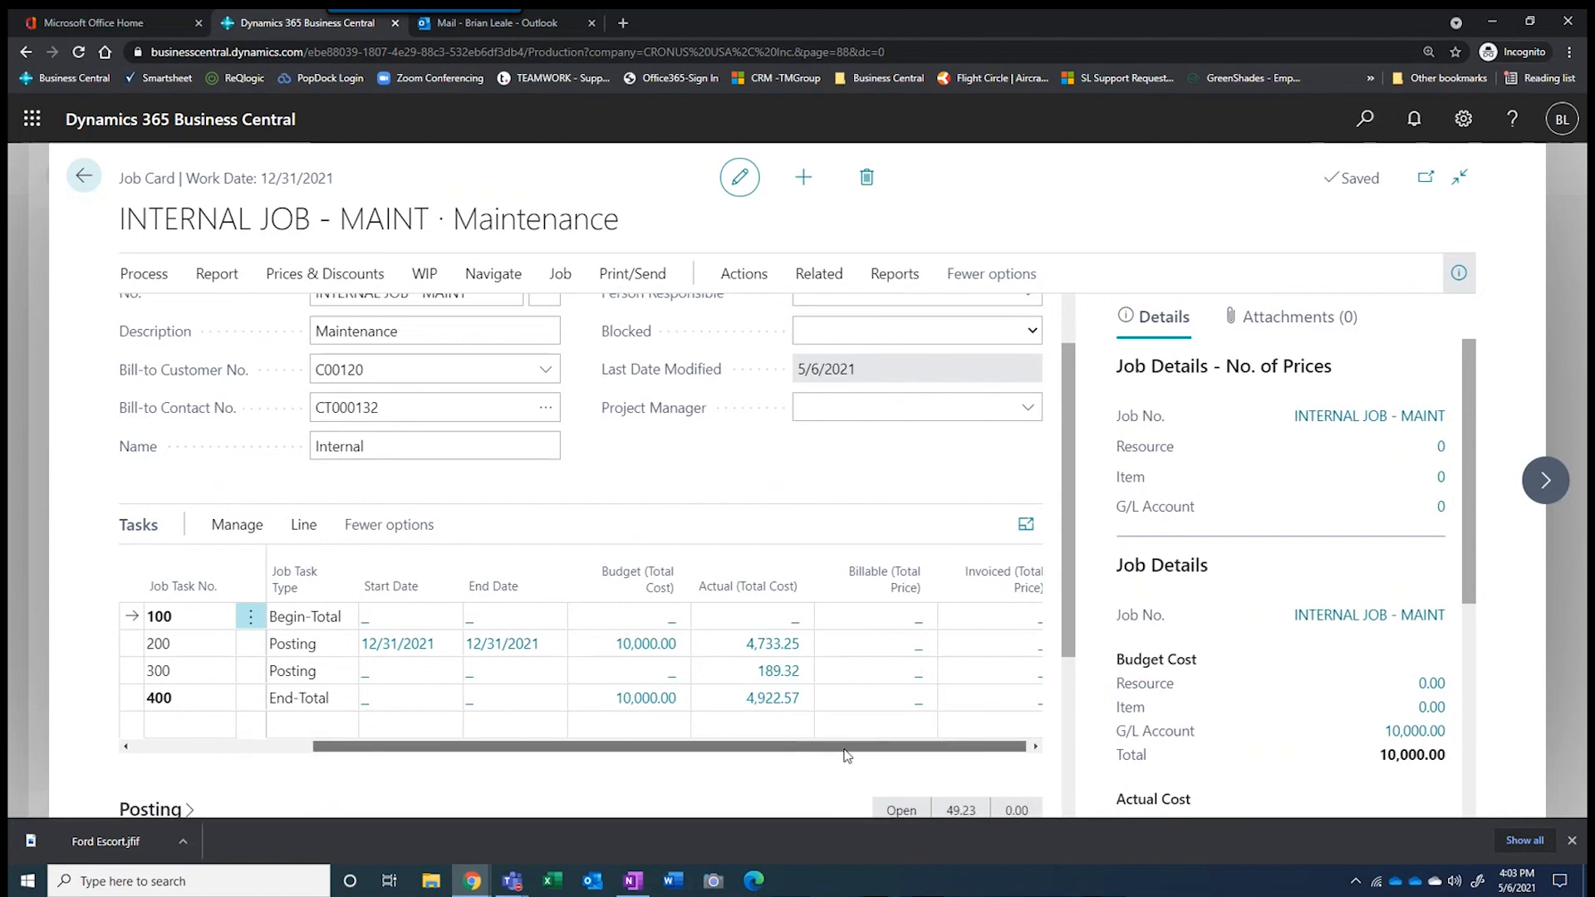
pyautogui.scroll(-2, 1307, 713)
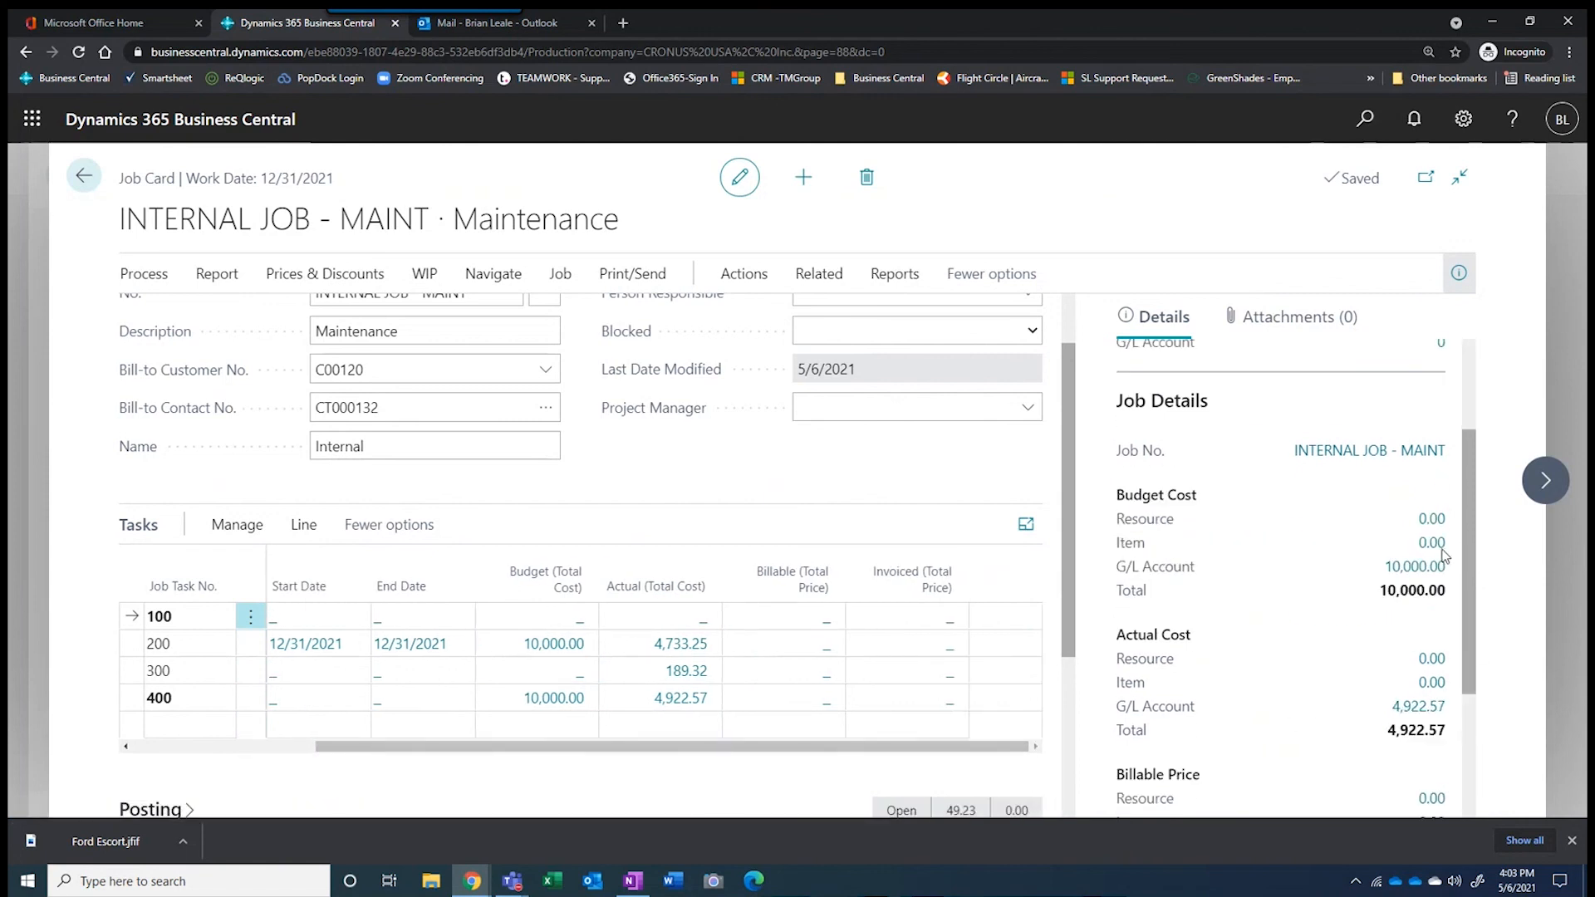
pyautogui.scroll(-3, 1352, 674)
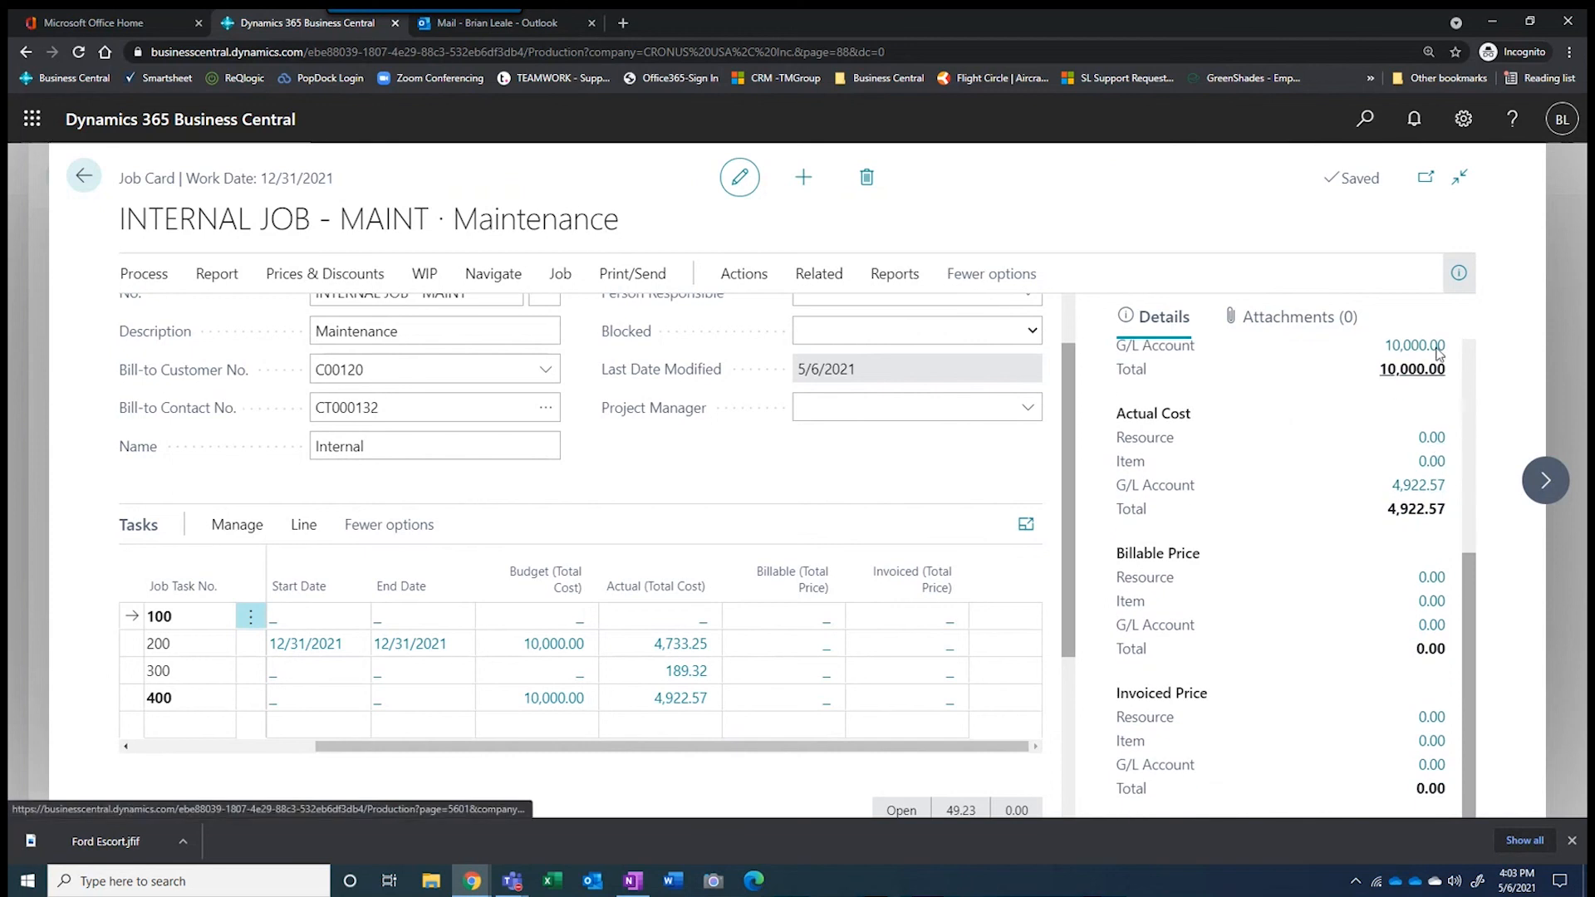
pyautogui.scroll(1, 1352, 455)
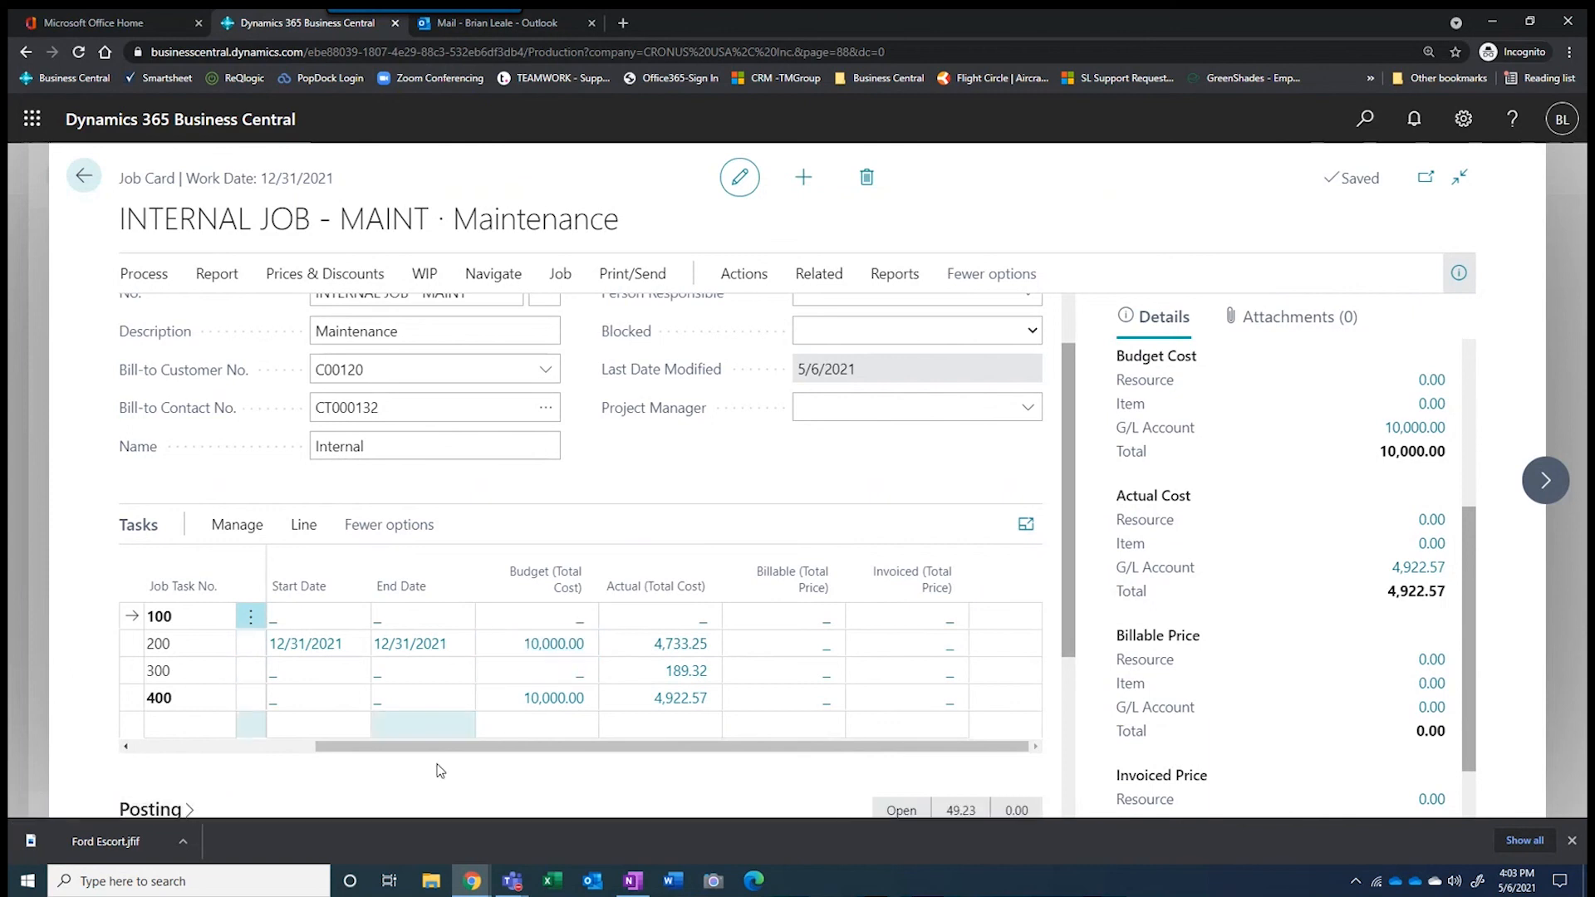
pyautogui.moveTo(502, 754); pyautogui.dragTo(351, 752)
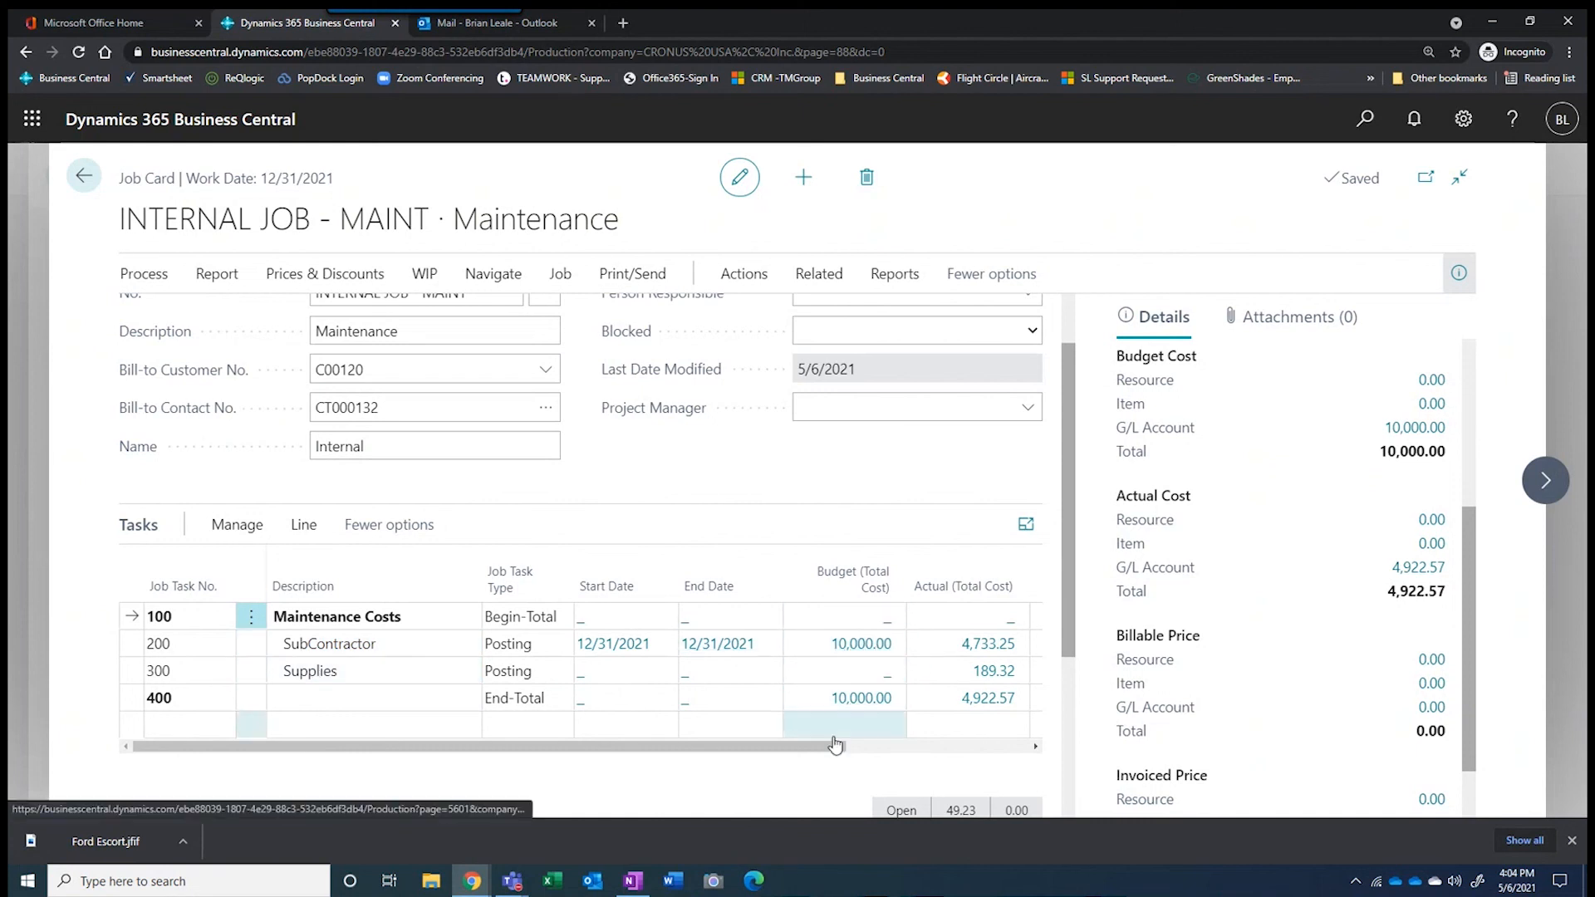
pyautogui.moveTo(814, 743); pyautogui.dragTo(936, 742)
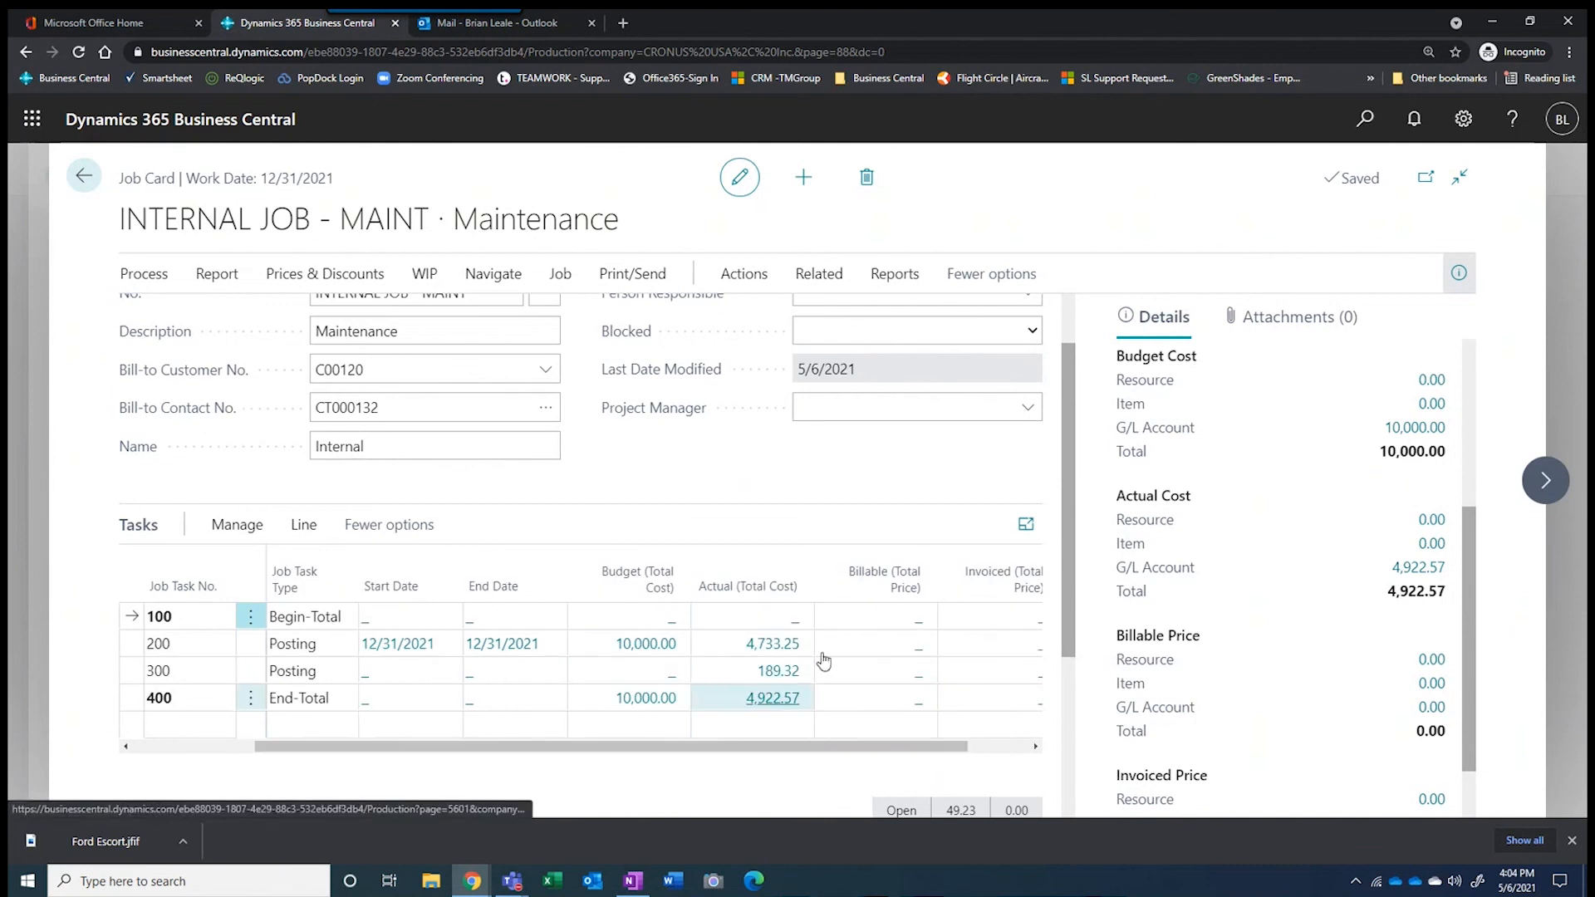
pyautogui.click(148, 744)
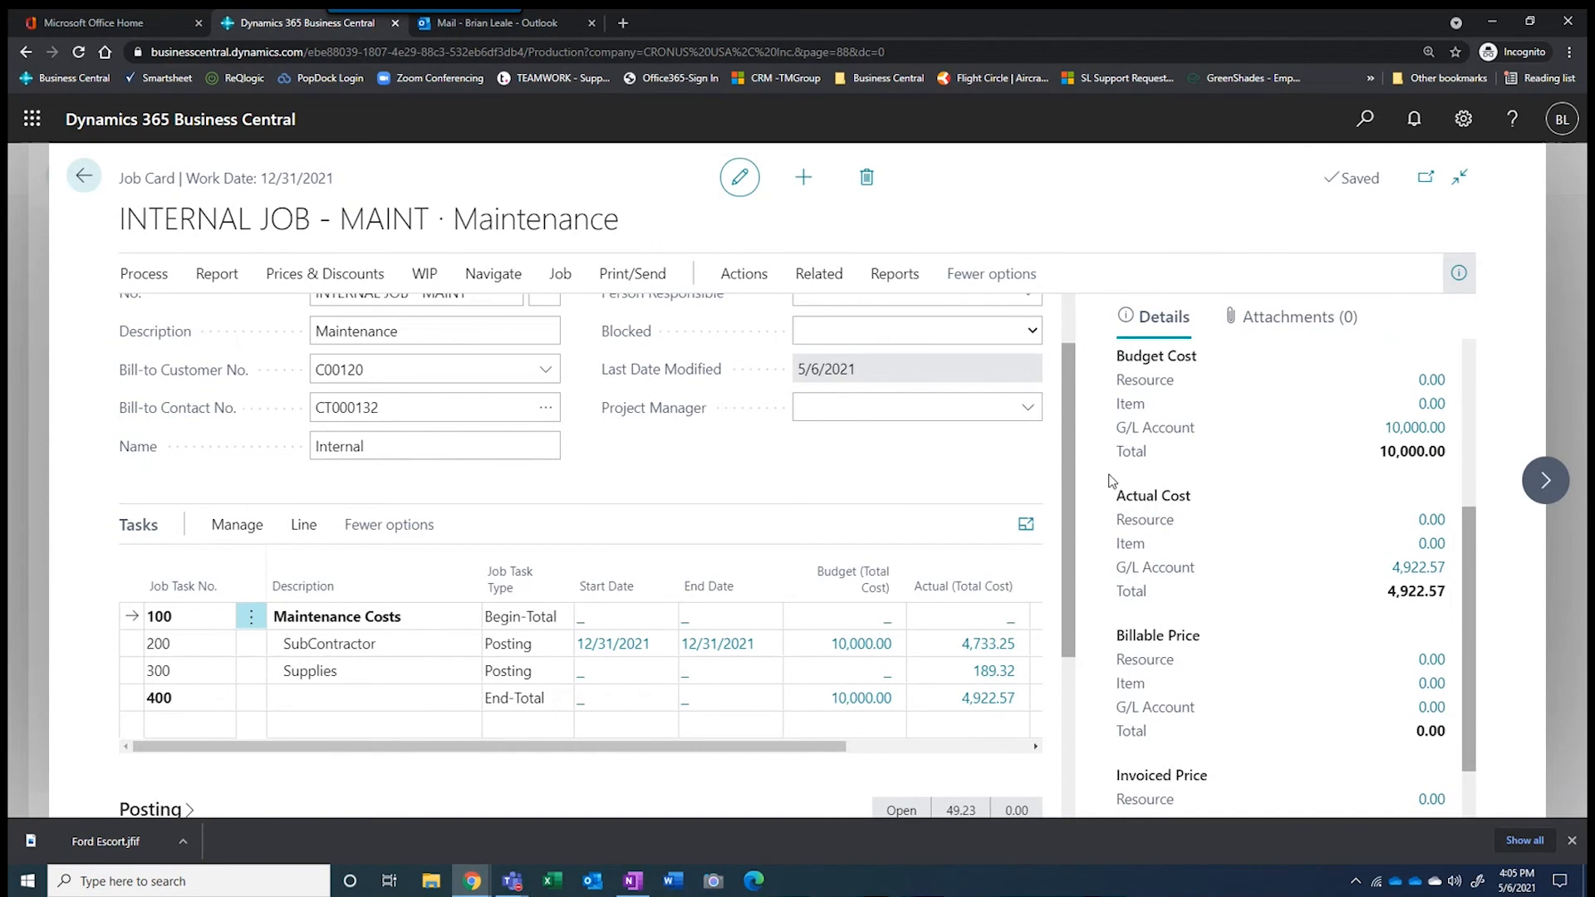
# Leave the job card and Jobs list, search for "recur" across all pages and tasks, and open Recurring General Journals
pyautogui.click(83, 178)
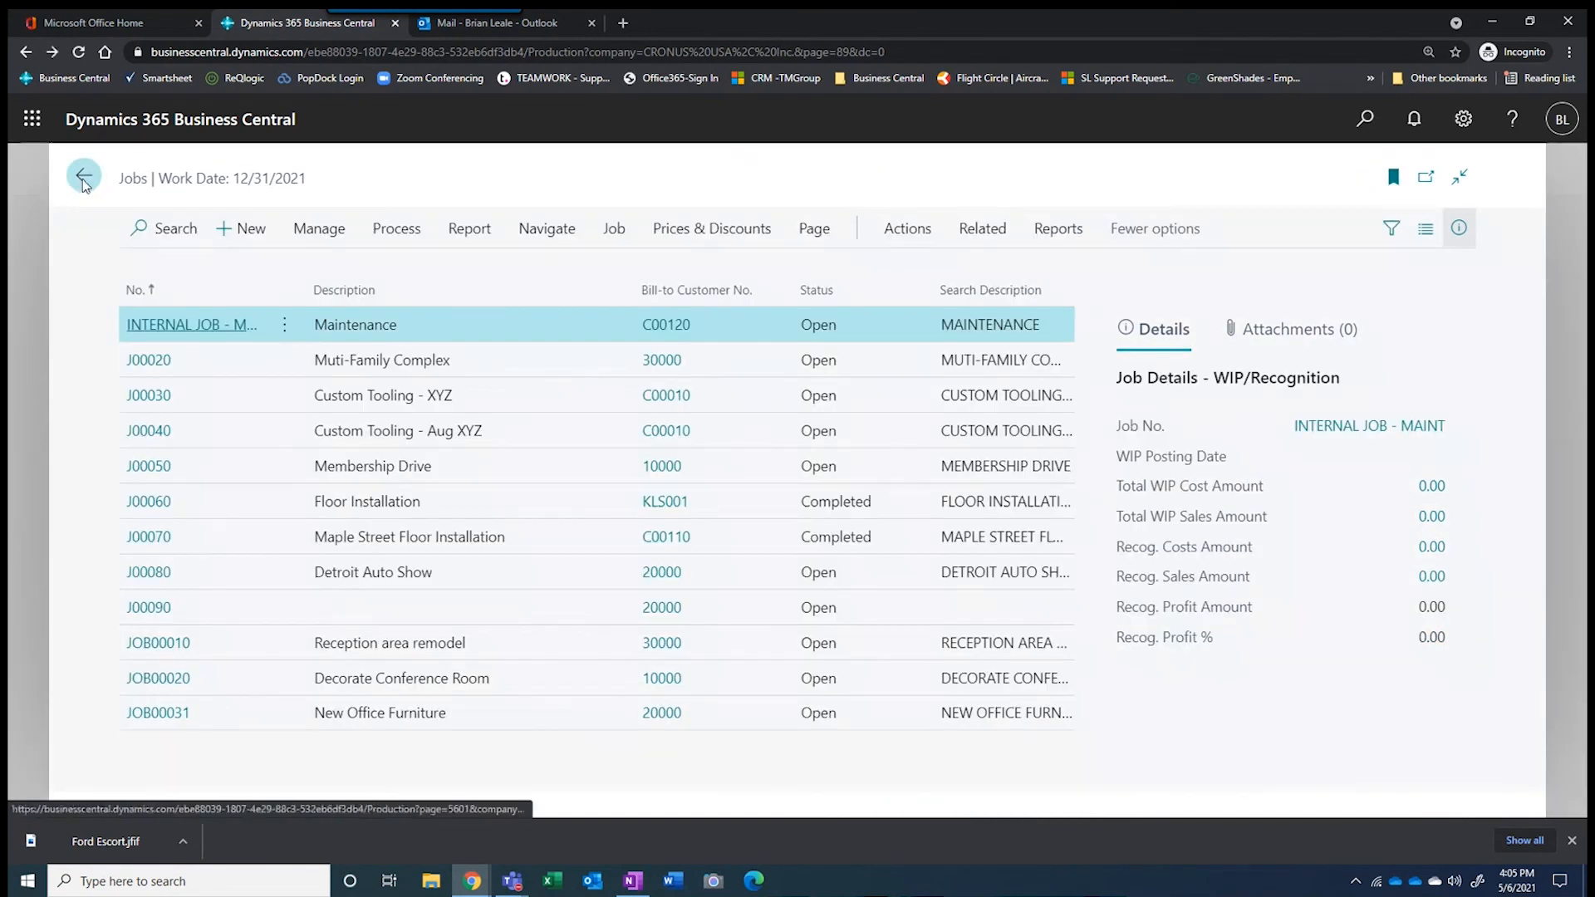
pyautogui.click(83, 178)
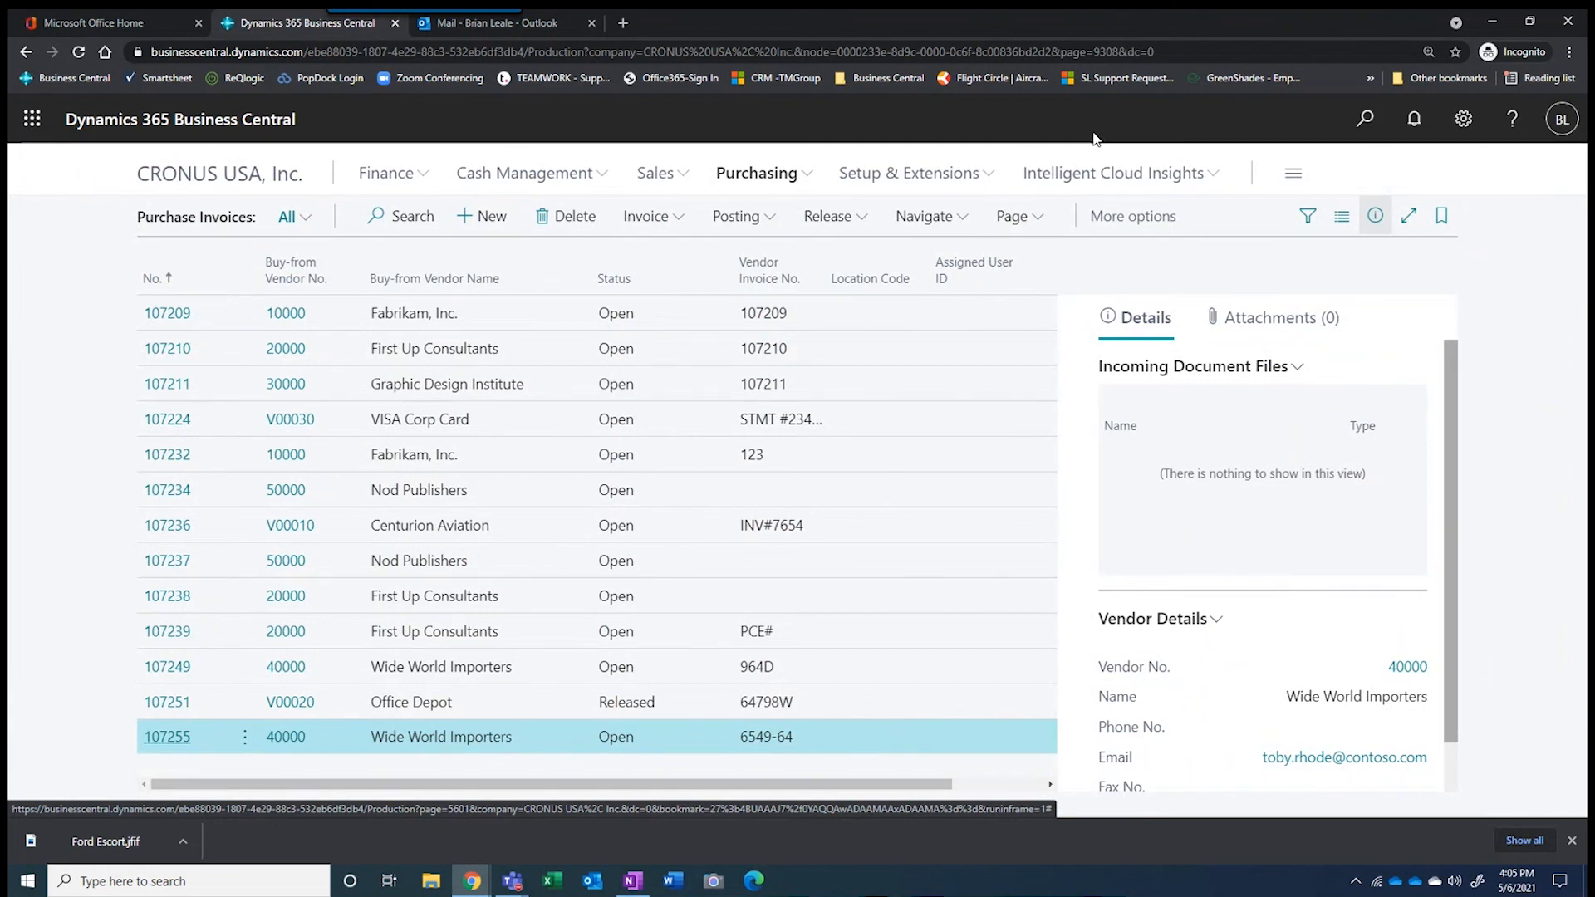
pyautogui.click(1365, 122)
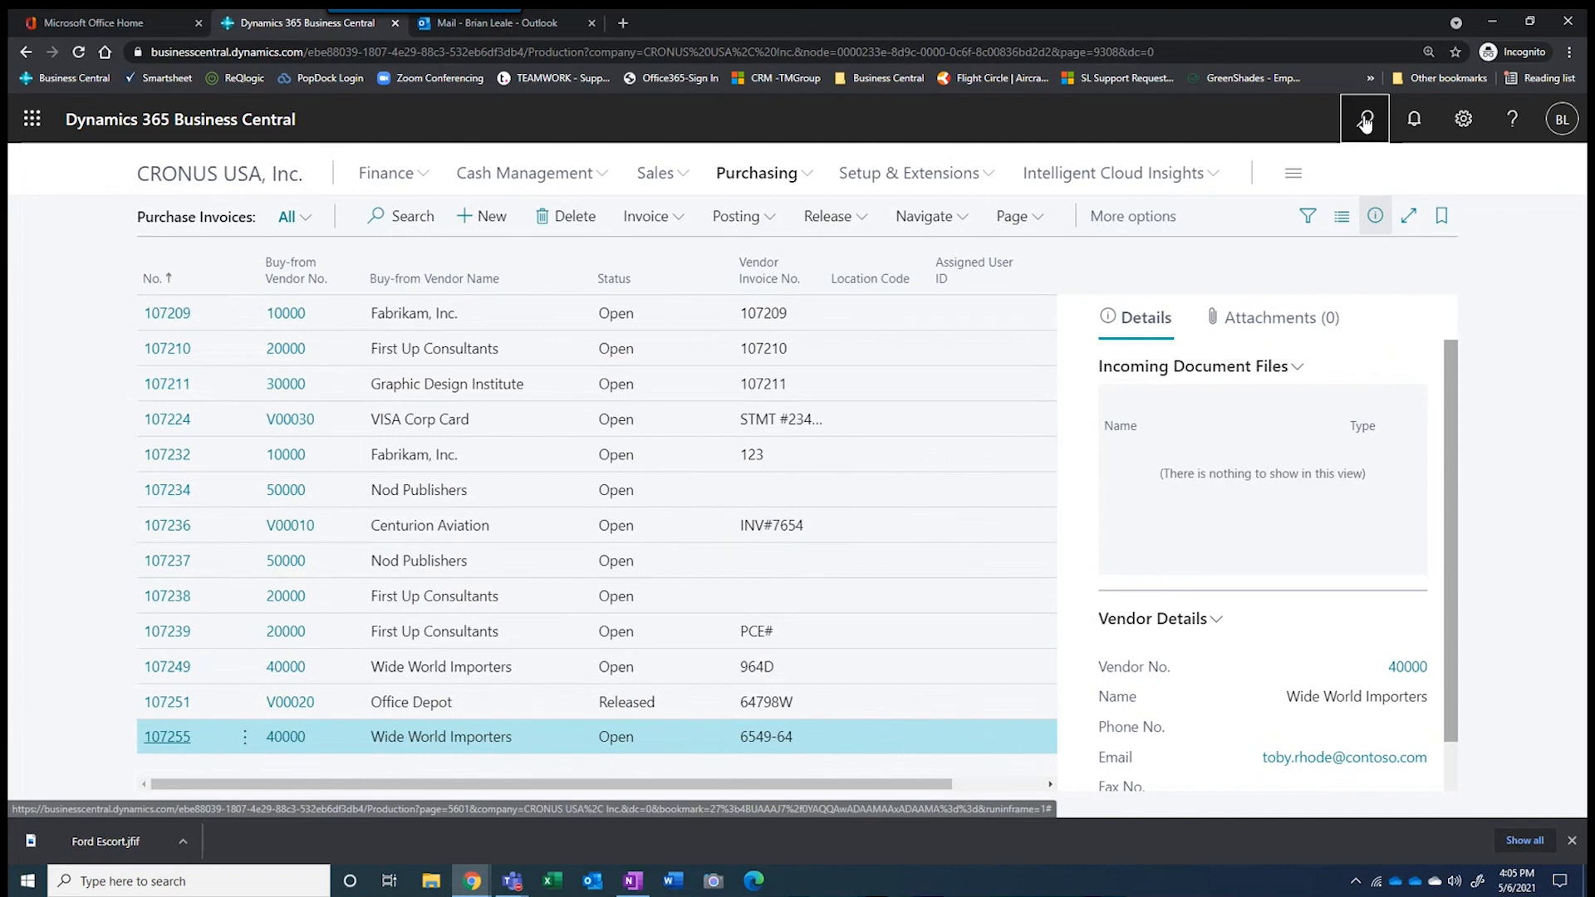
pyautogui.write('re')
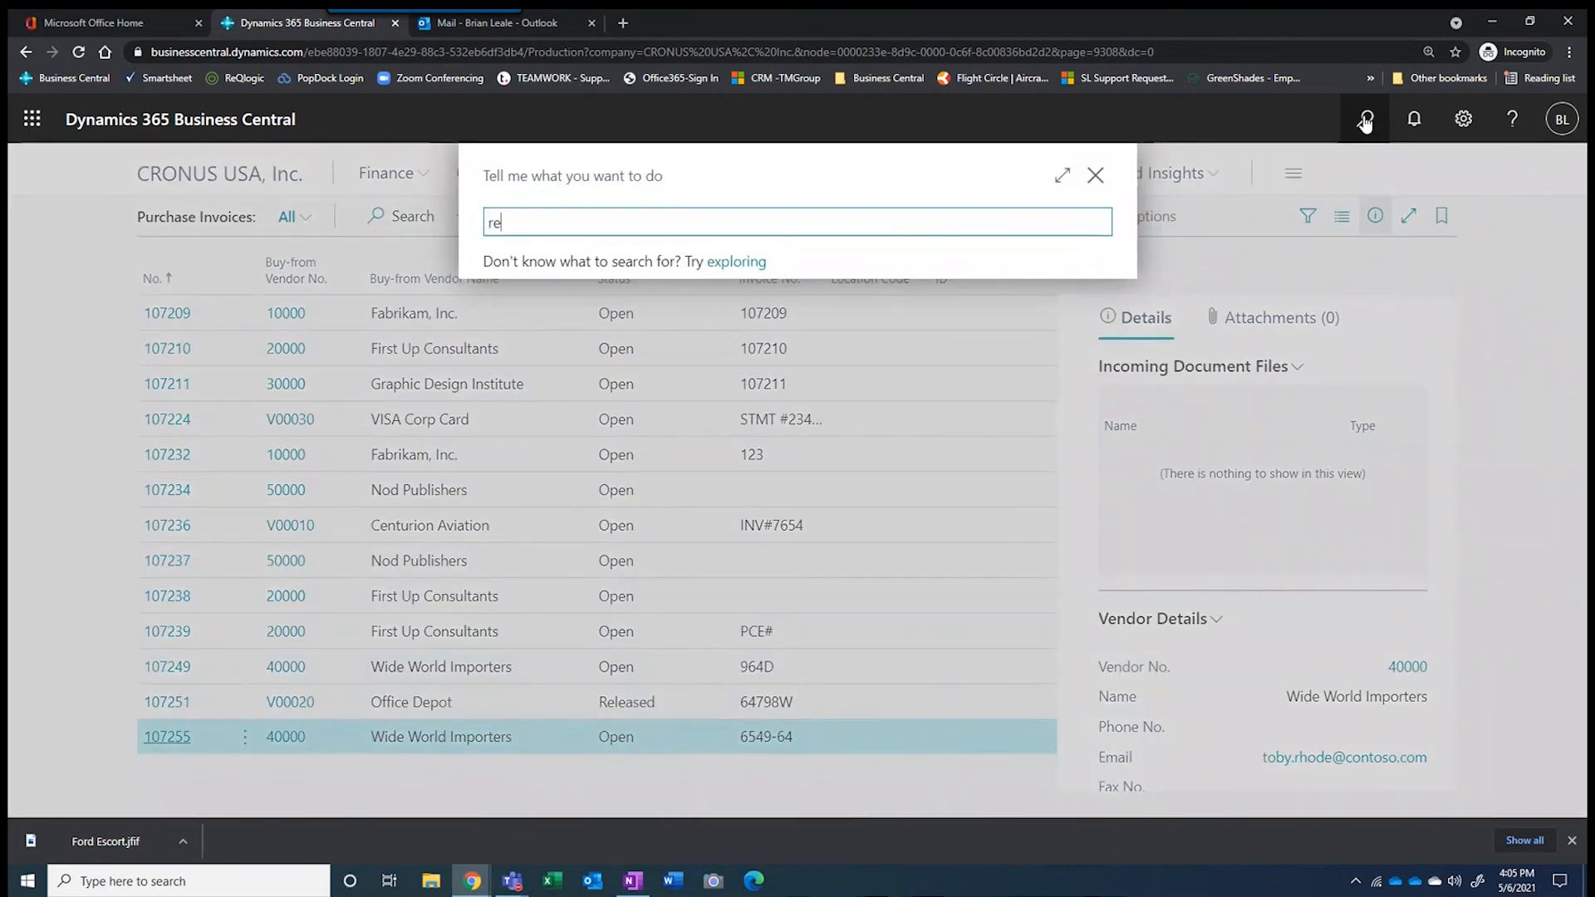
pyautogui.write('cur')
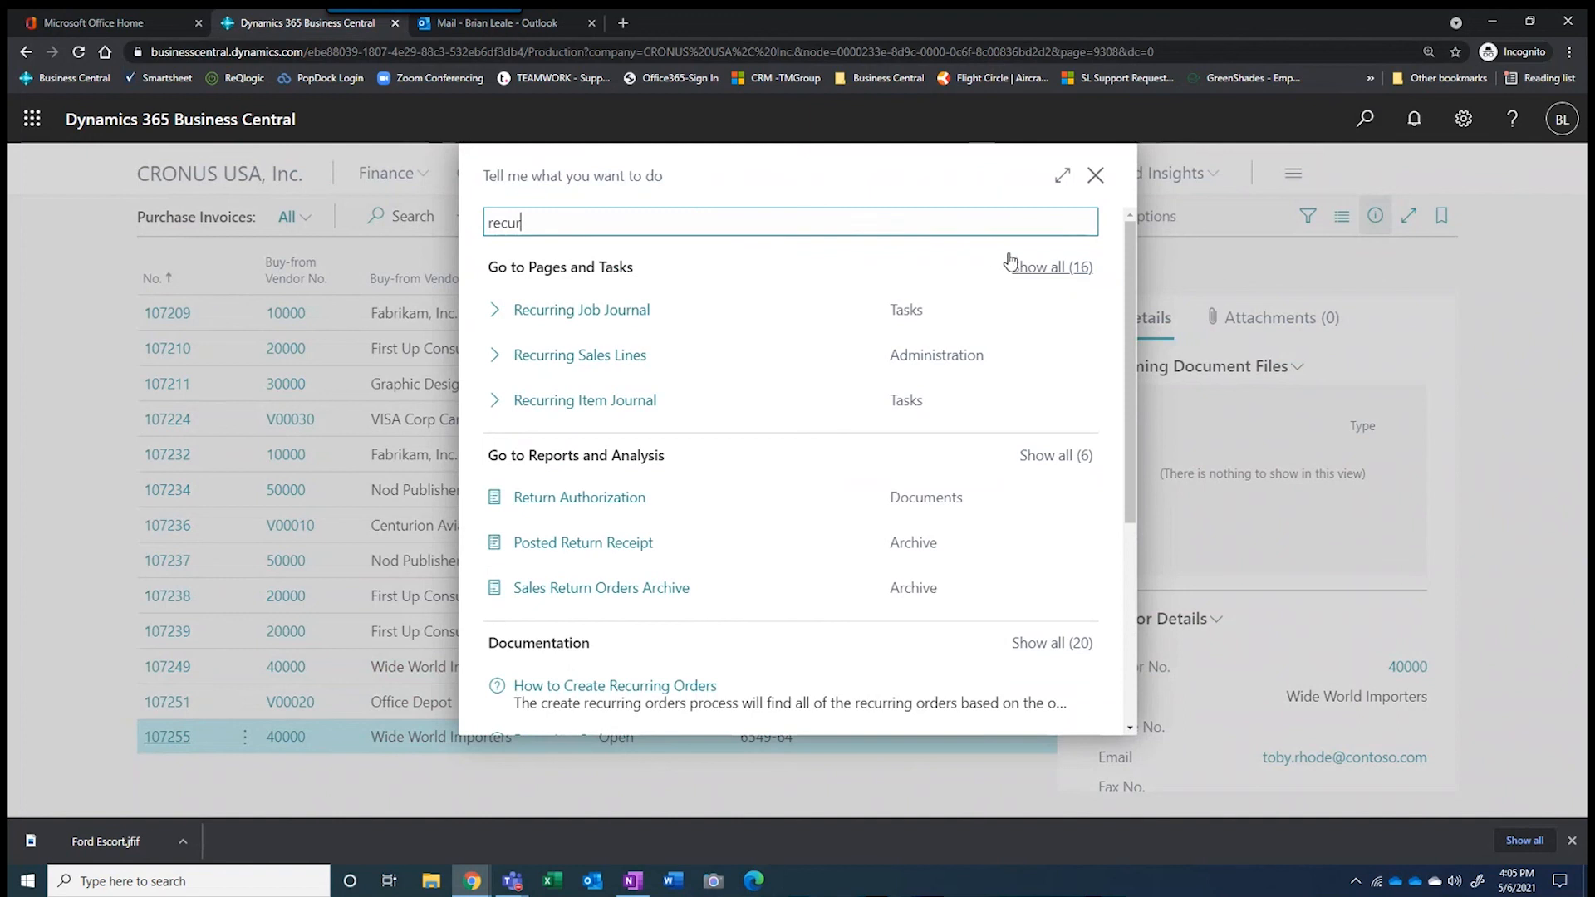
pyautogui.click(1034, 266)
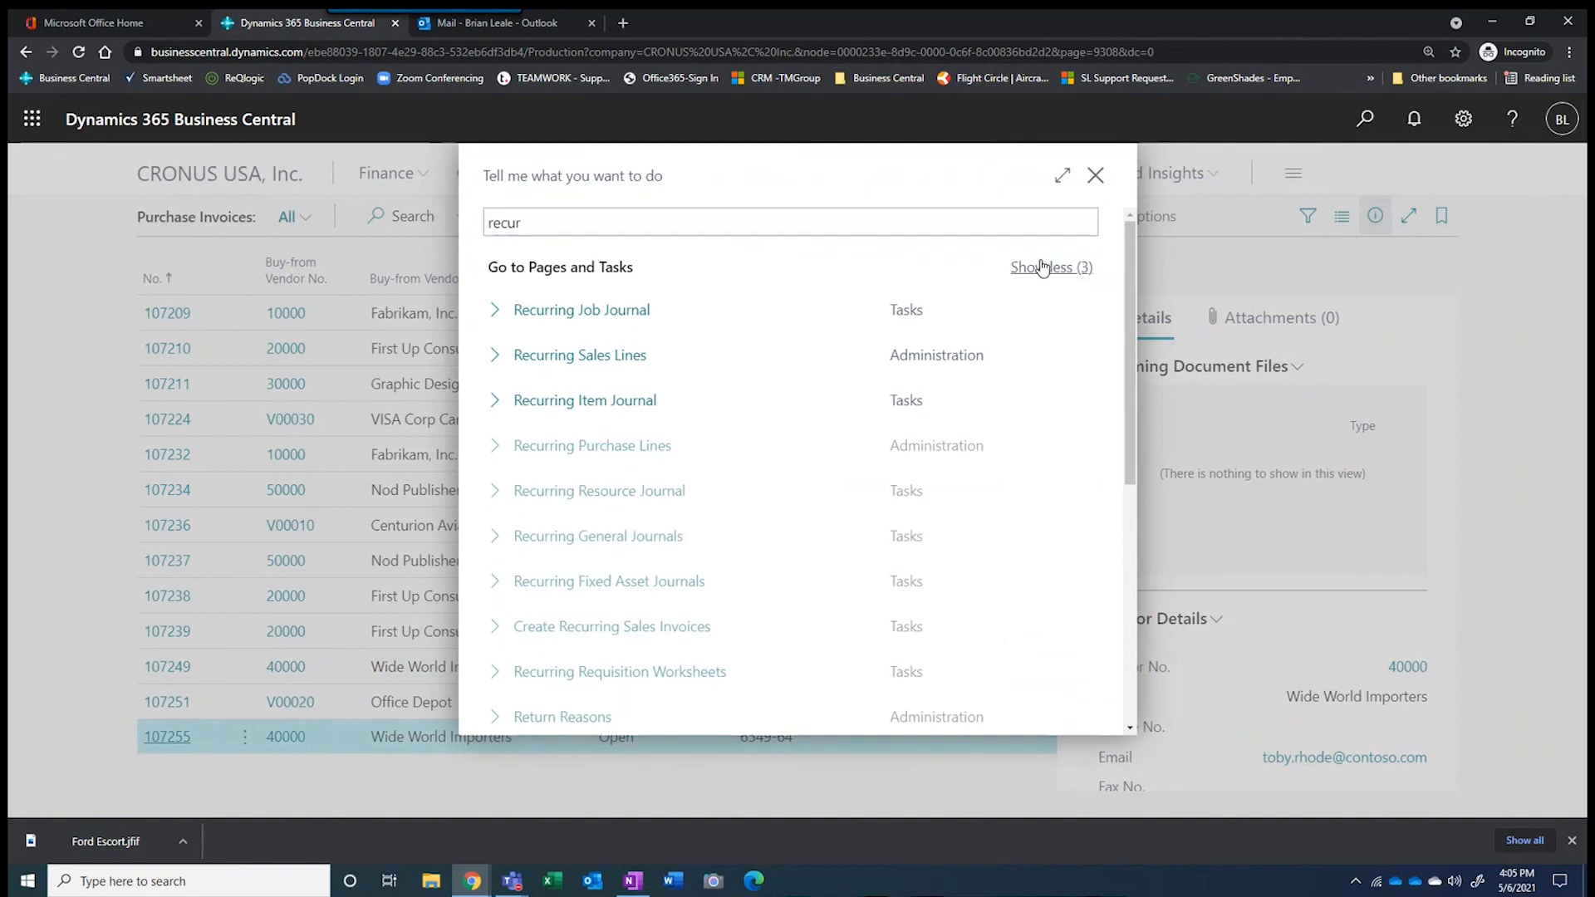
pyautogui.click(611, 537)
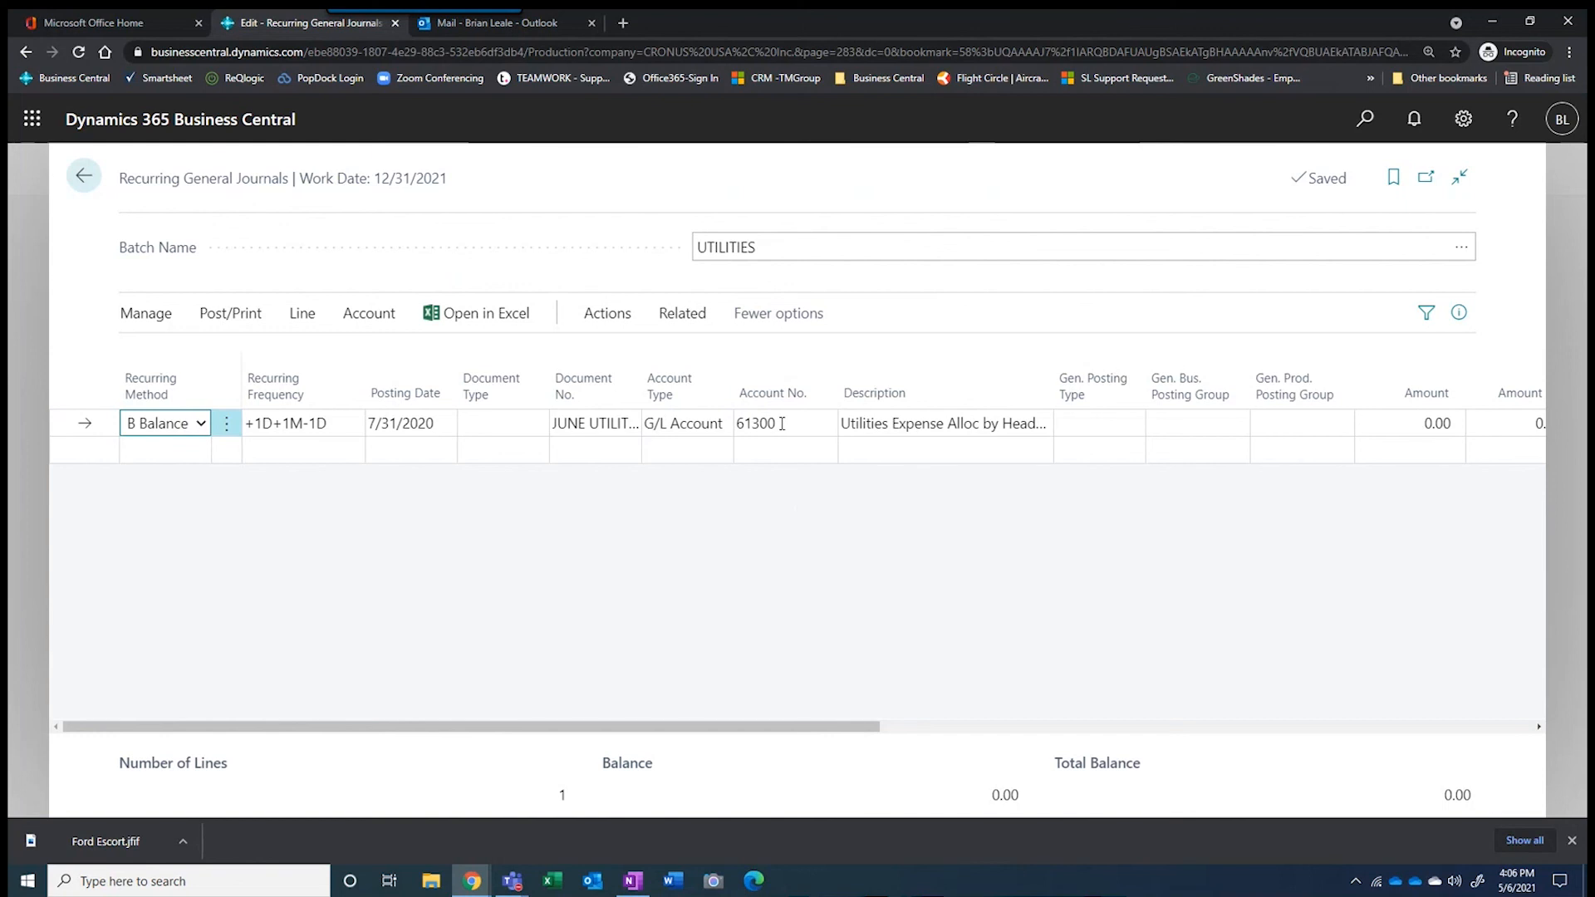
# Examine the UTILITIES recurring journal line and the department allocations behind its allocated amount, and close the allocations
pyautogui.moveTo(812, 731); pyautogui.dragTo(1262, 745)
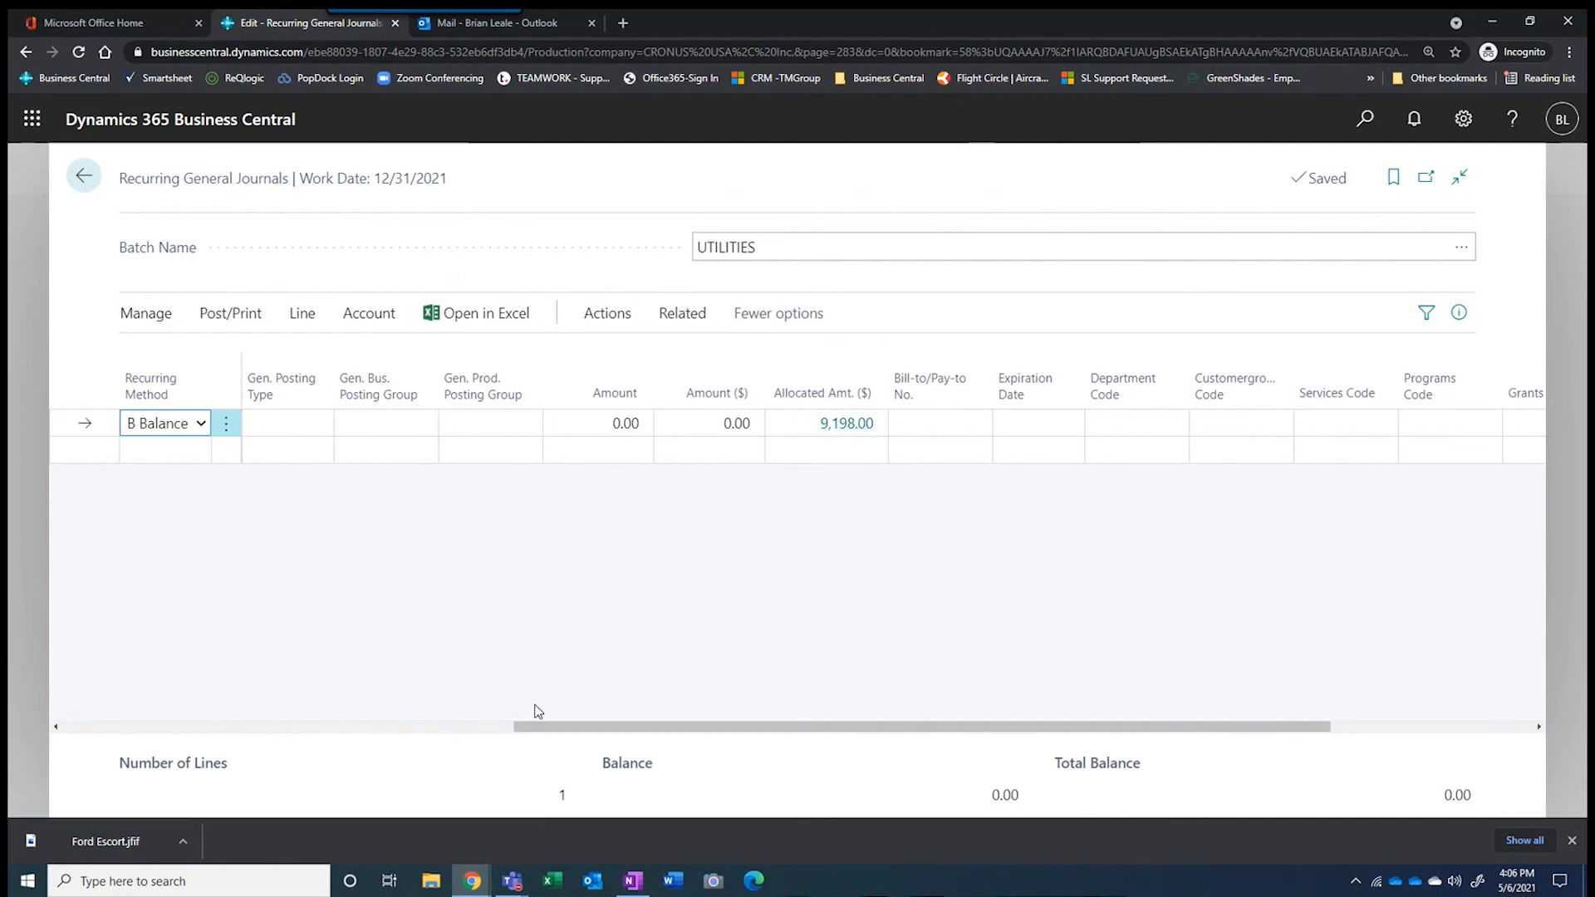
pyautogui.click(844, 425)
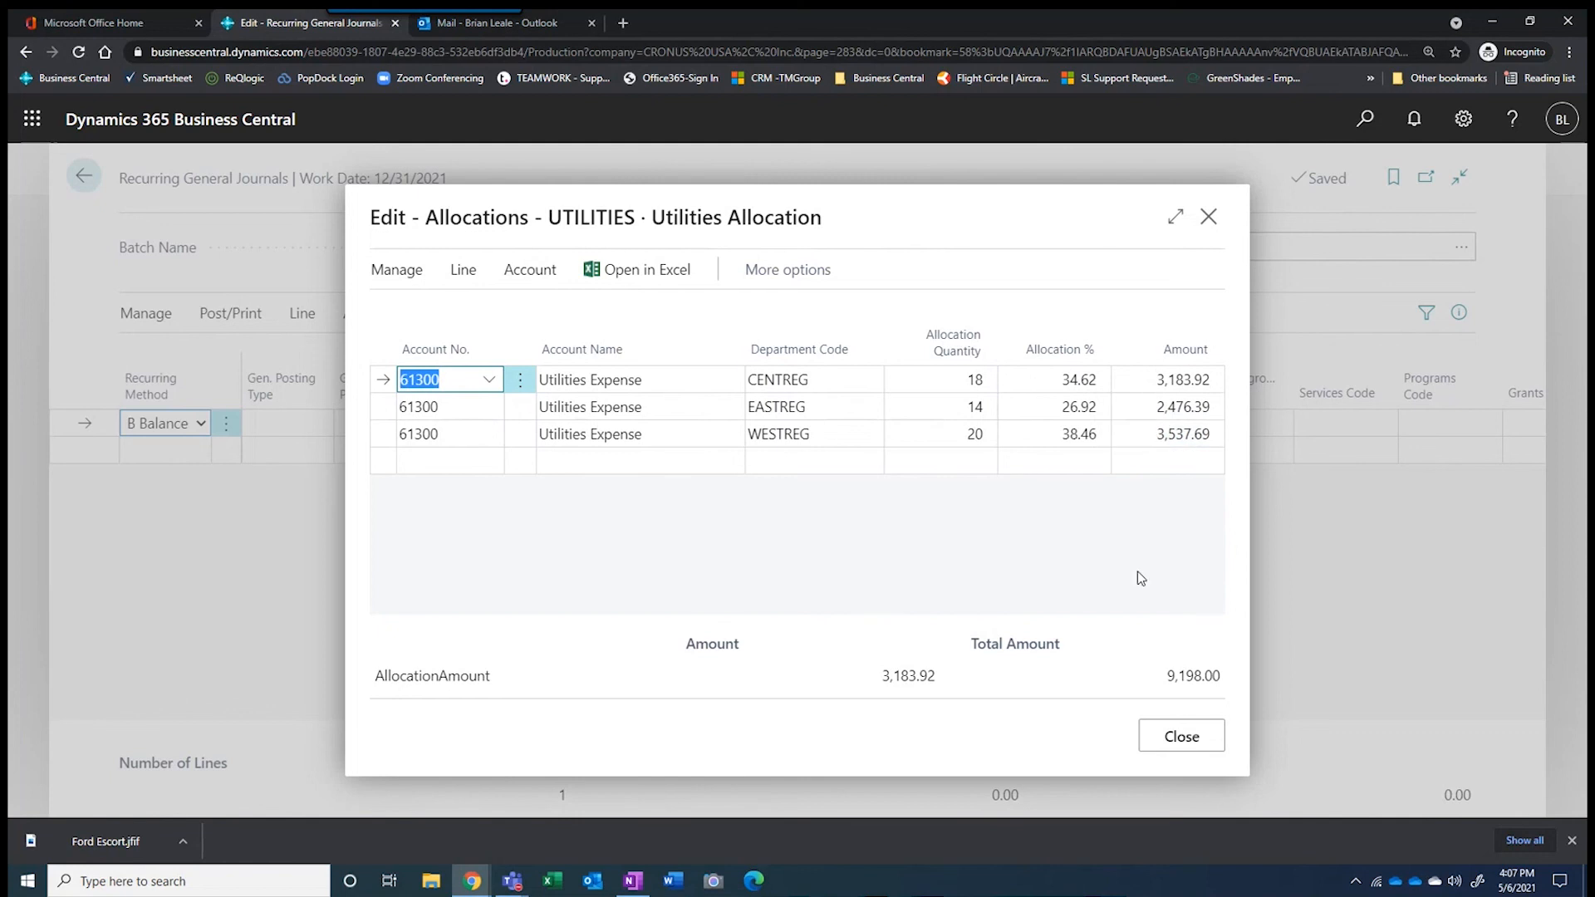
pyautogui.click(1178, 742)
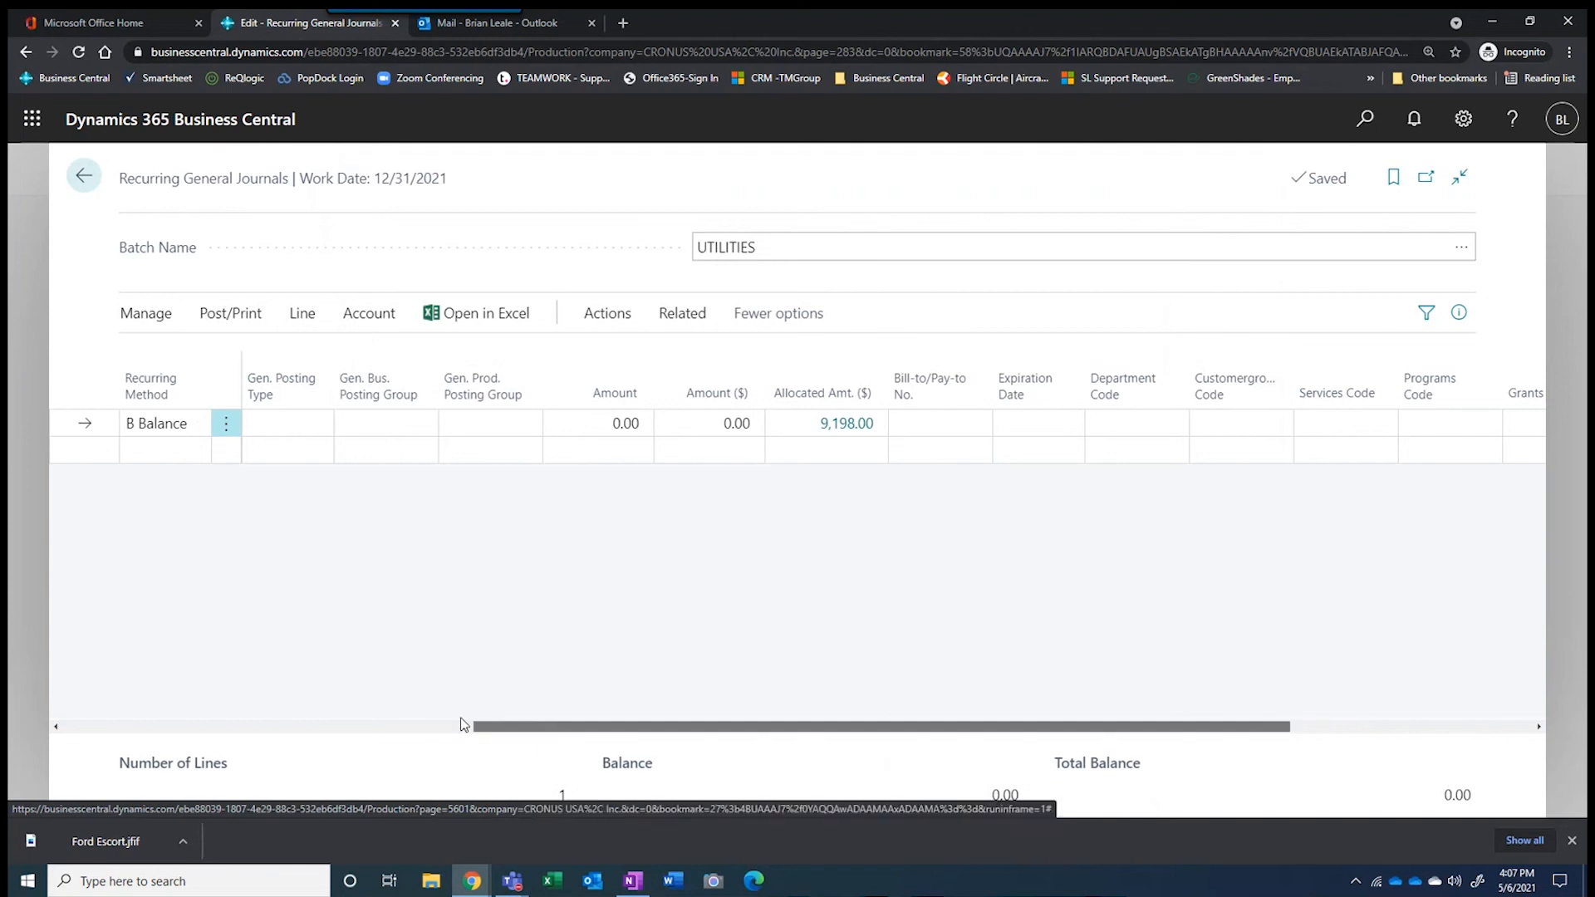
# Review the UTILITIES line's frequency, account and department allocations, close the allocations, and list the available recurring methods
pyautogui.moveTo(541, 726); pyautogui.dragTo(69, 686)
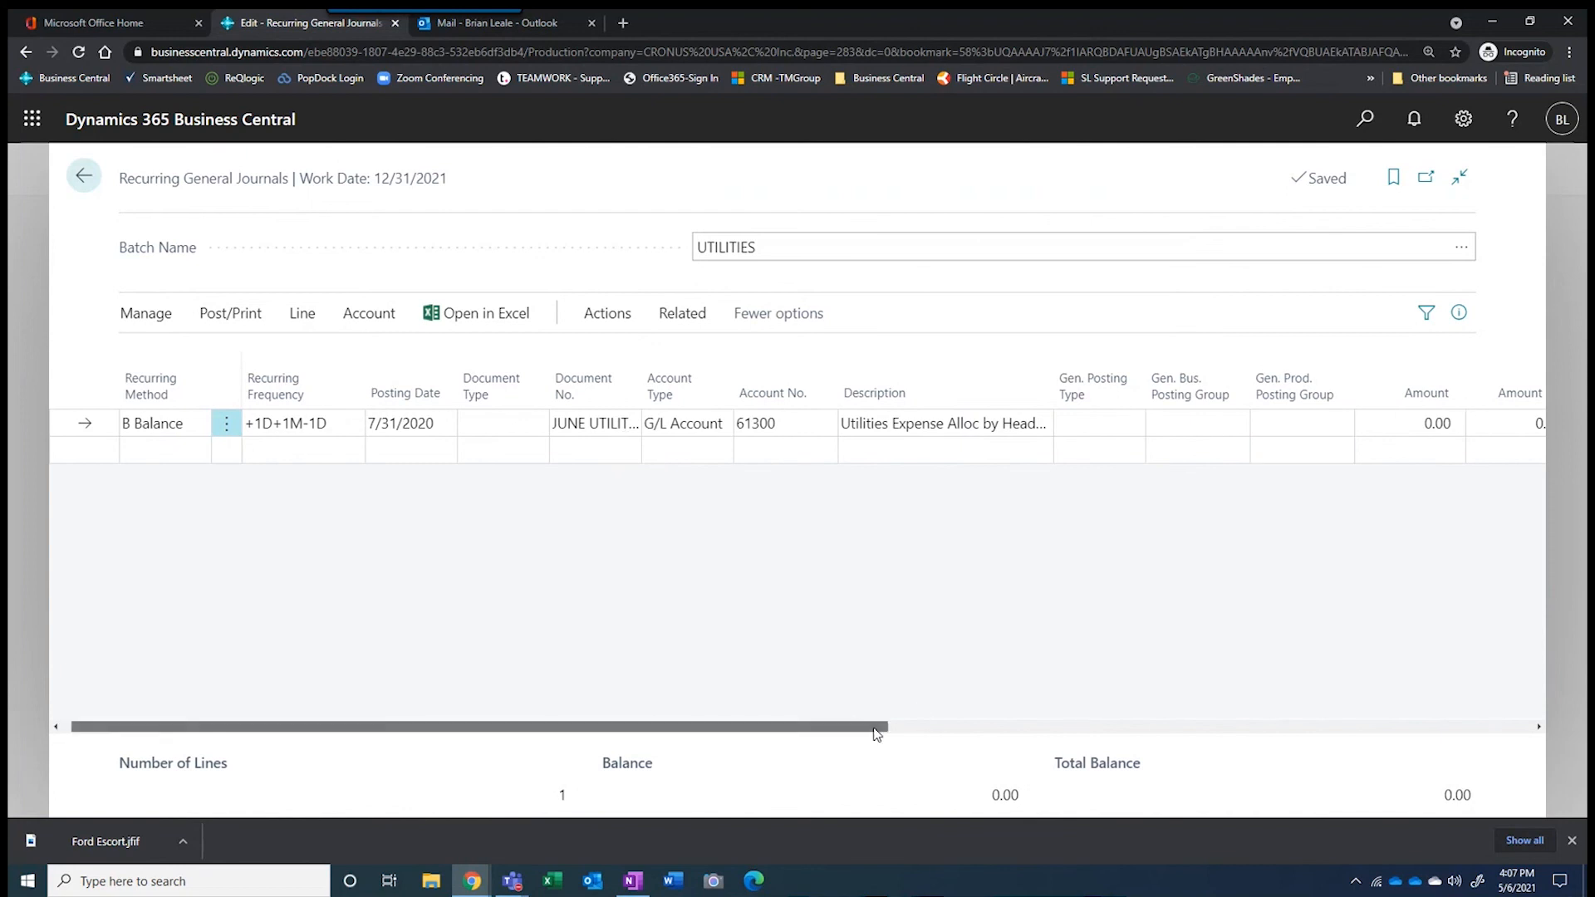
pyautogui.moveTo(877, 726); pyautogui.dragTo(995, 726)
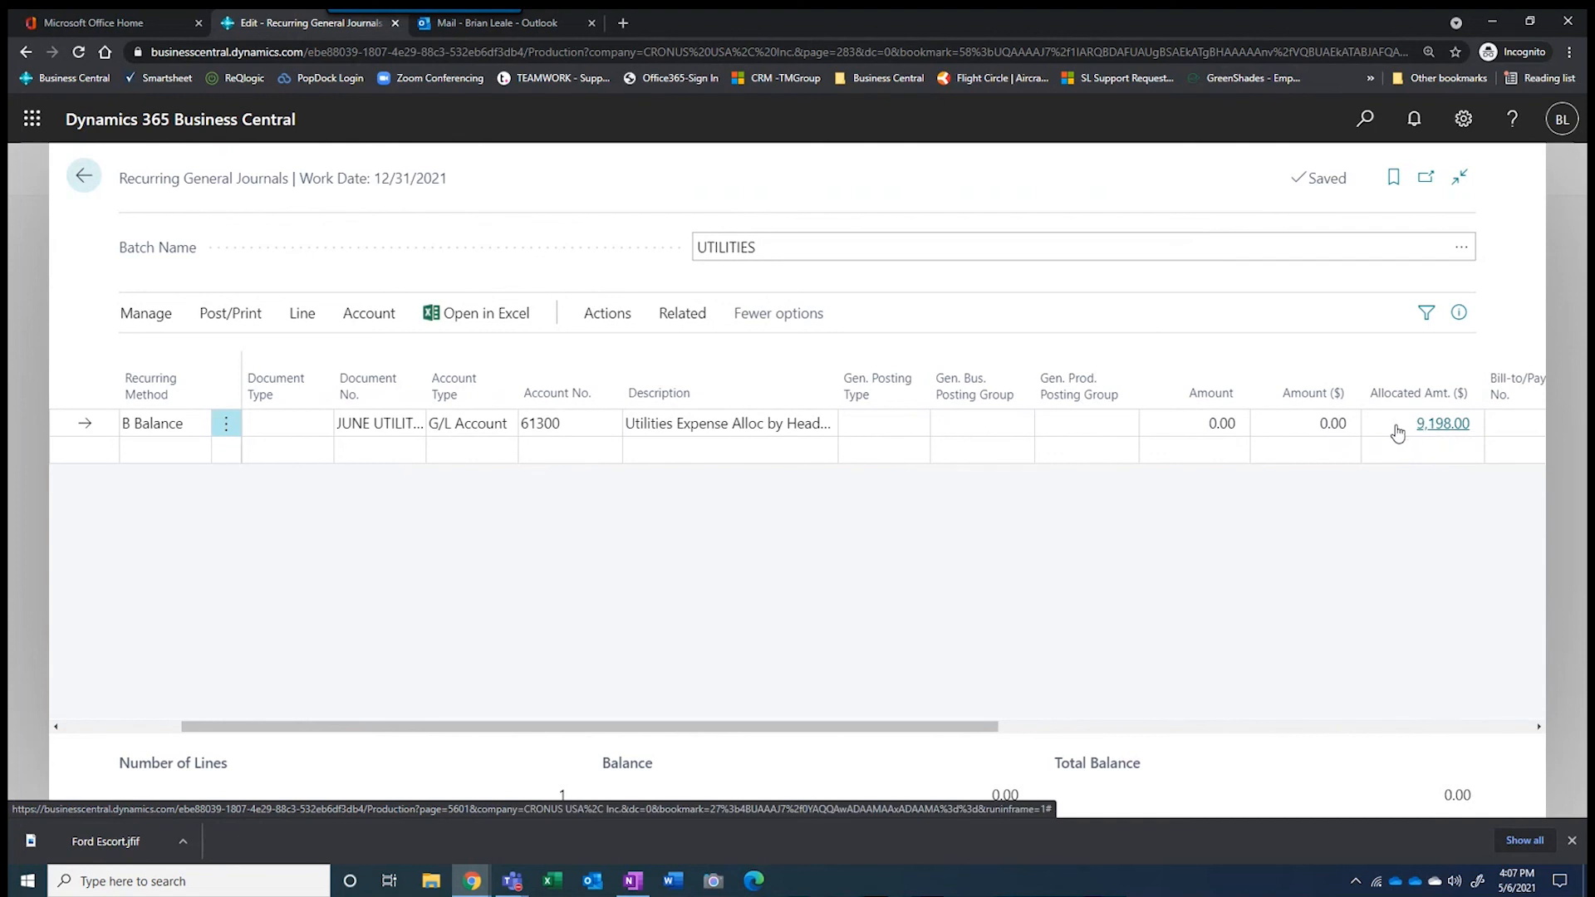
pyautogui.click(1444, 424)
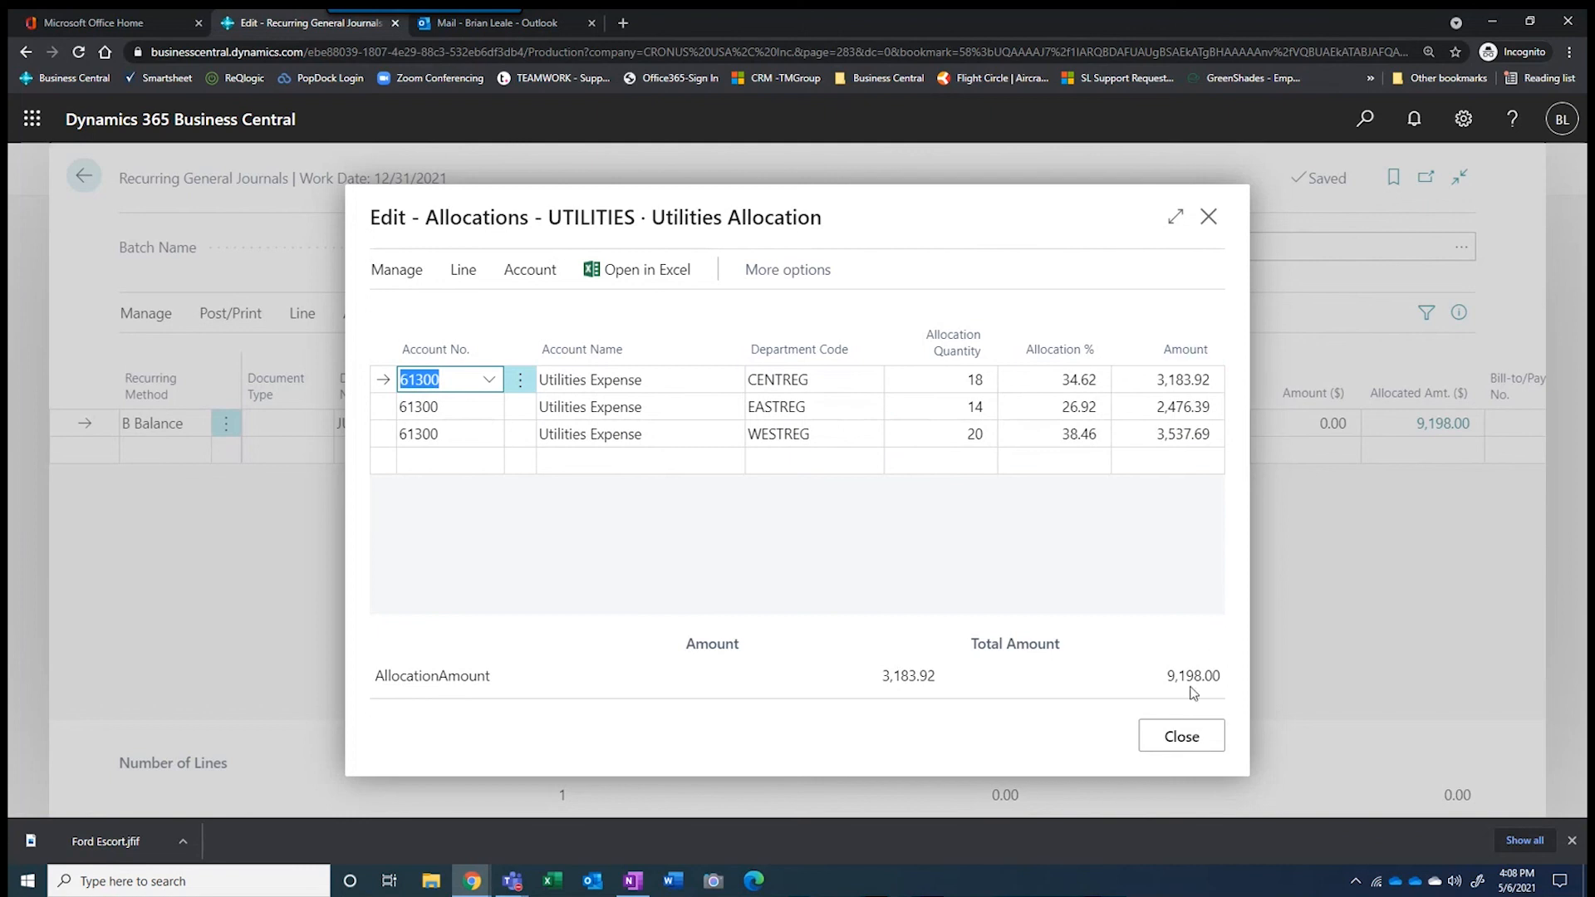
pyautogui.click(1182, 740)
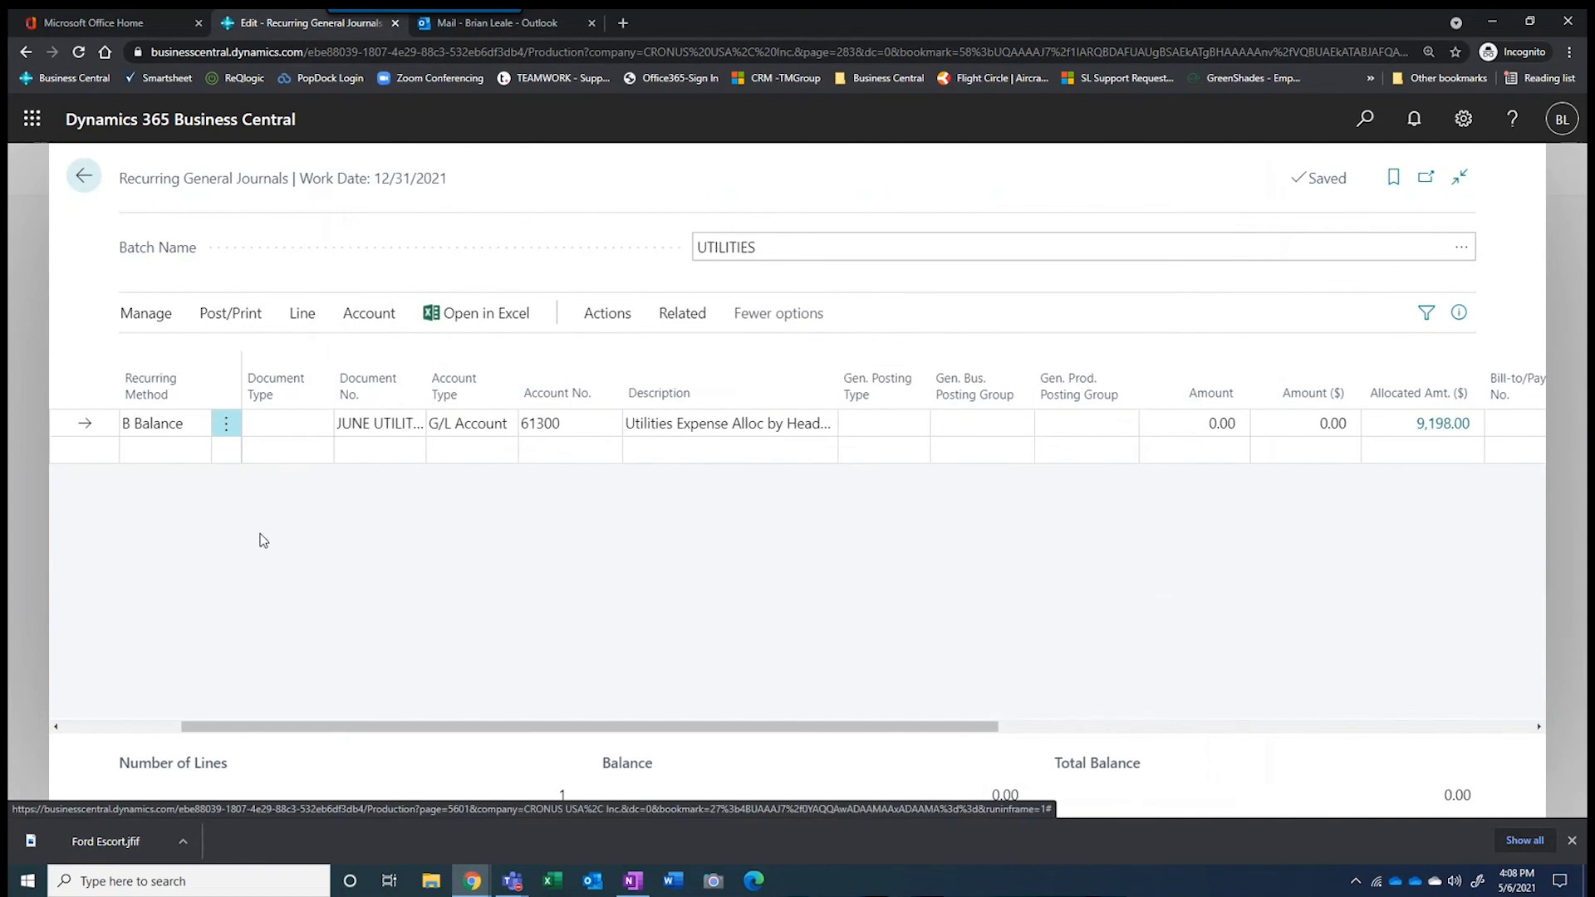
pyautogui.click(73, 725)
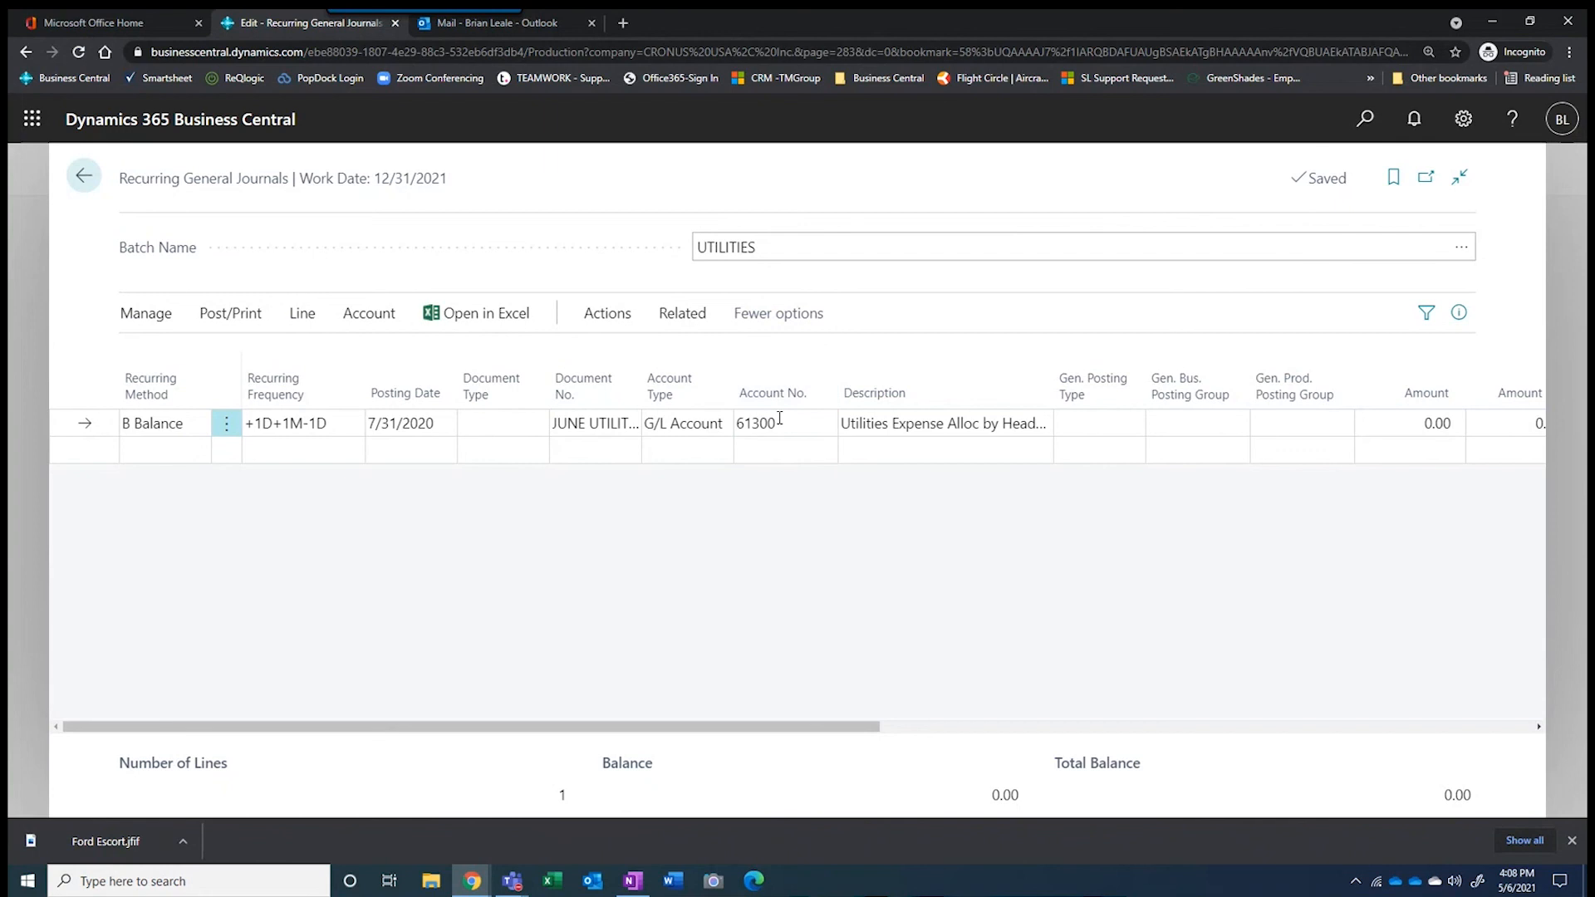
pyautogui.click(195, 426)
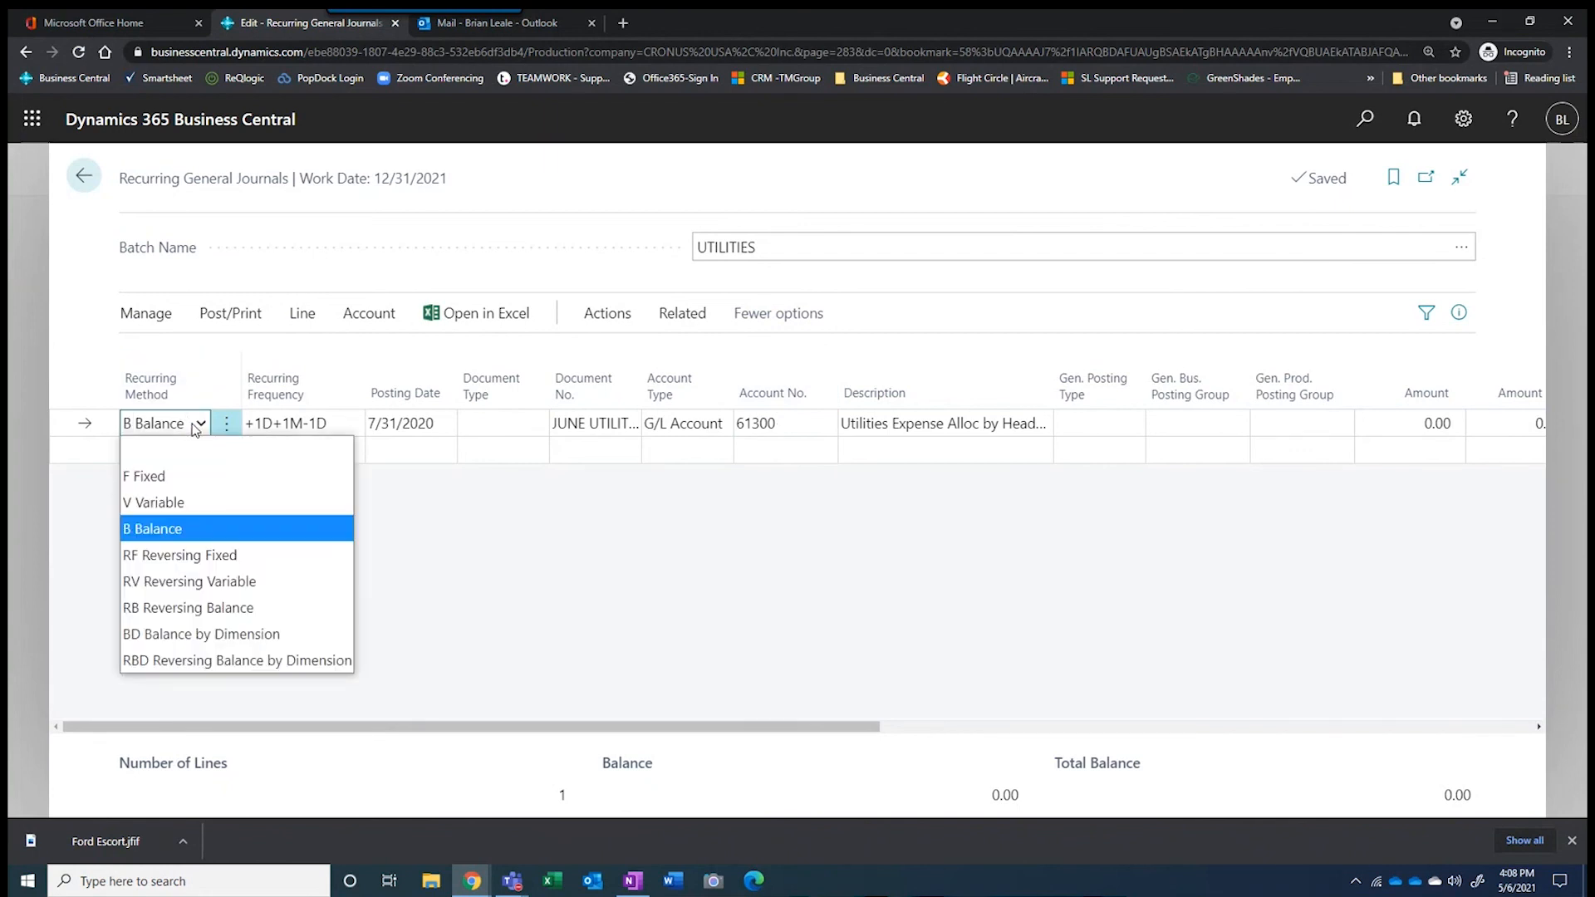
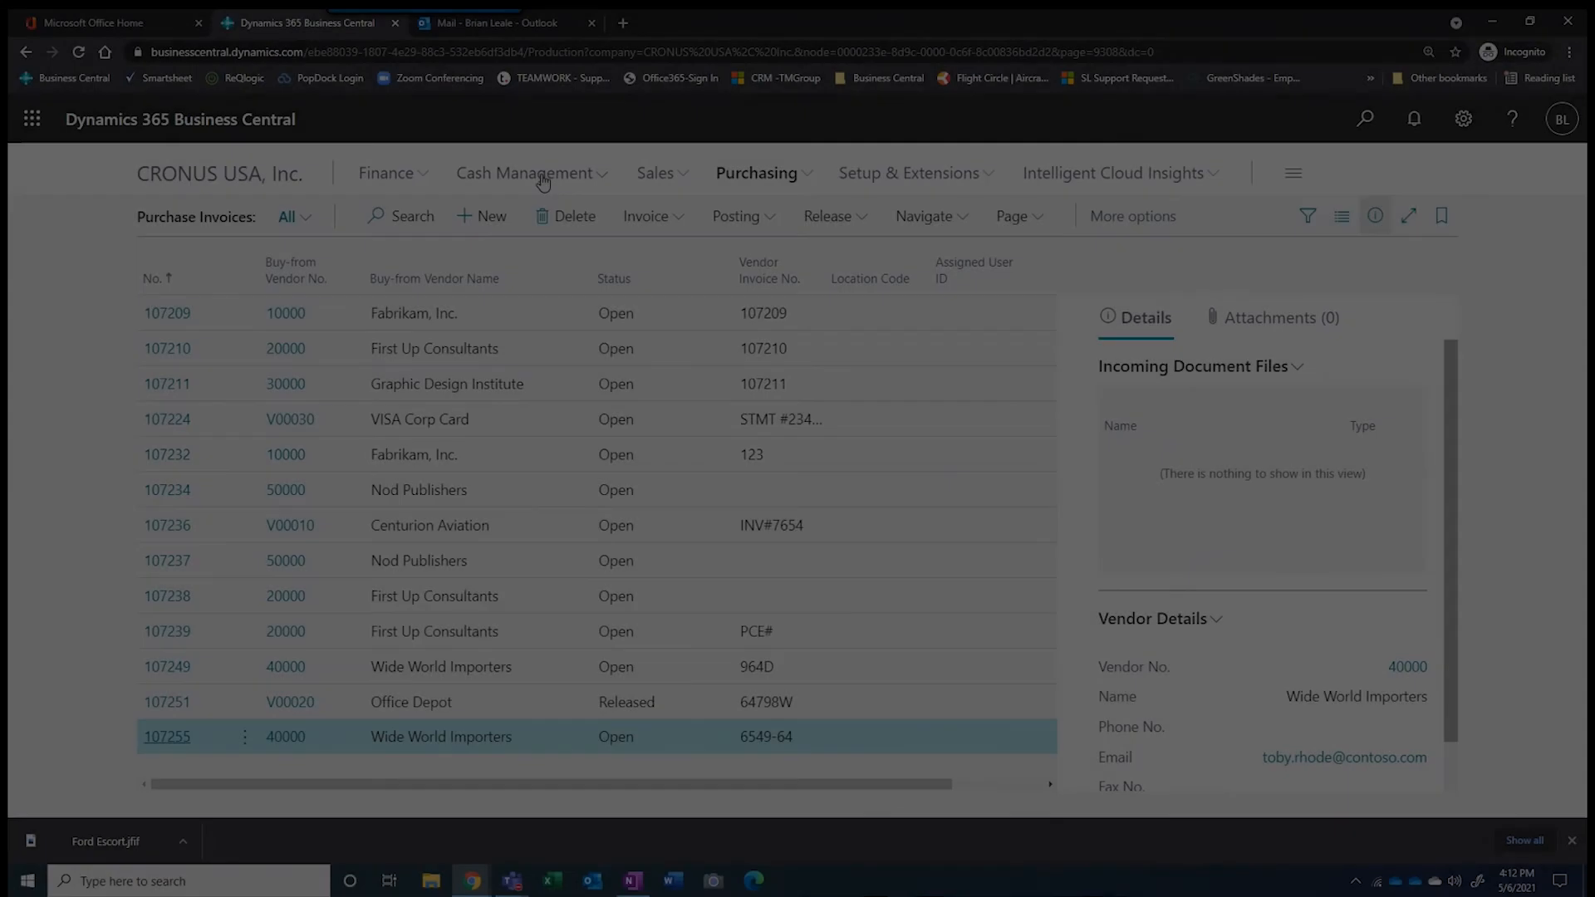
# Open the CHECKING bank account reconciliation for statement 24 from the Bank Account Reconciliations list
pyautogui.click(544, 174)
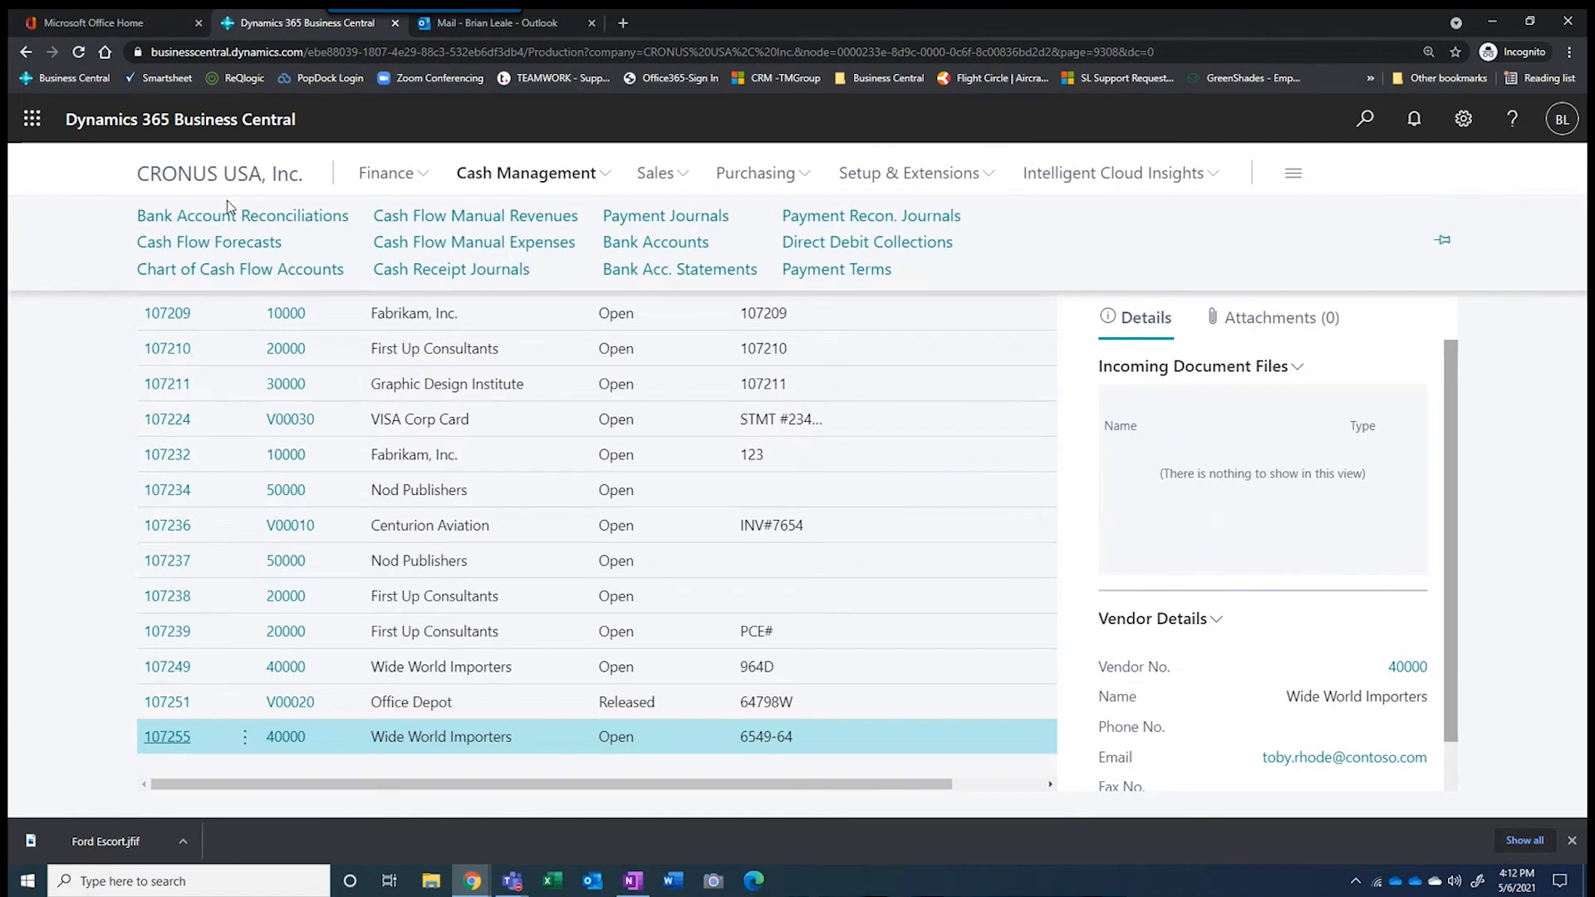
pyautogui.click(251, 217)
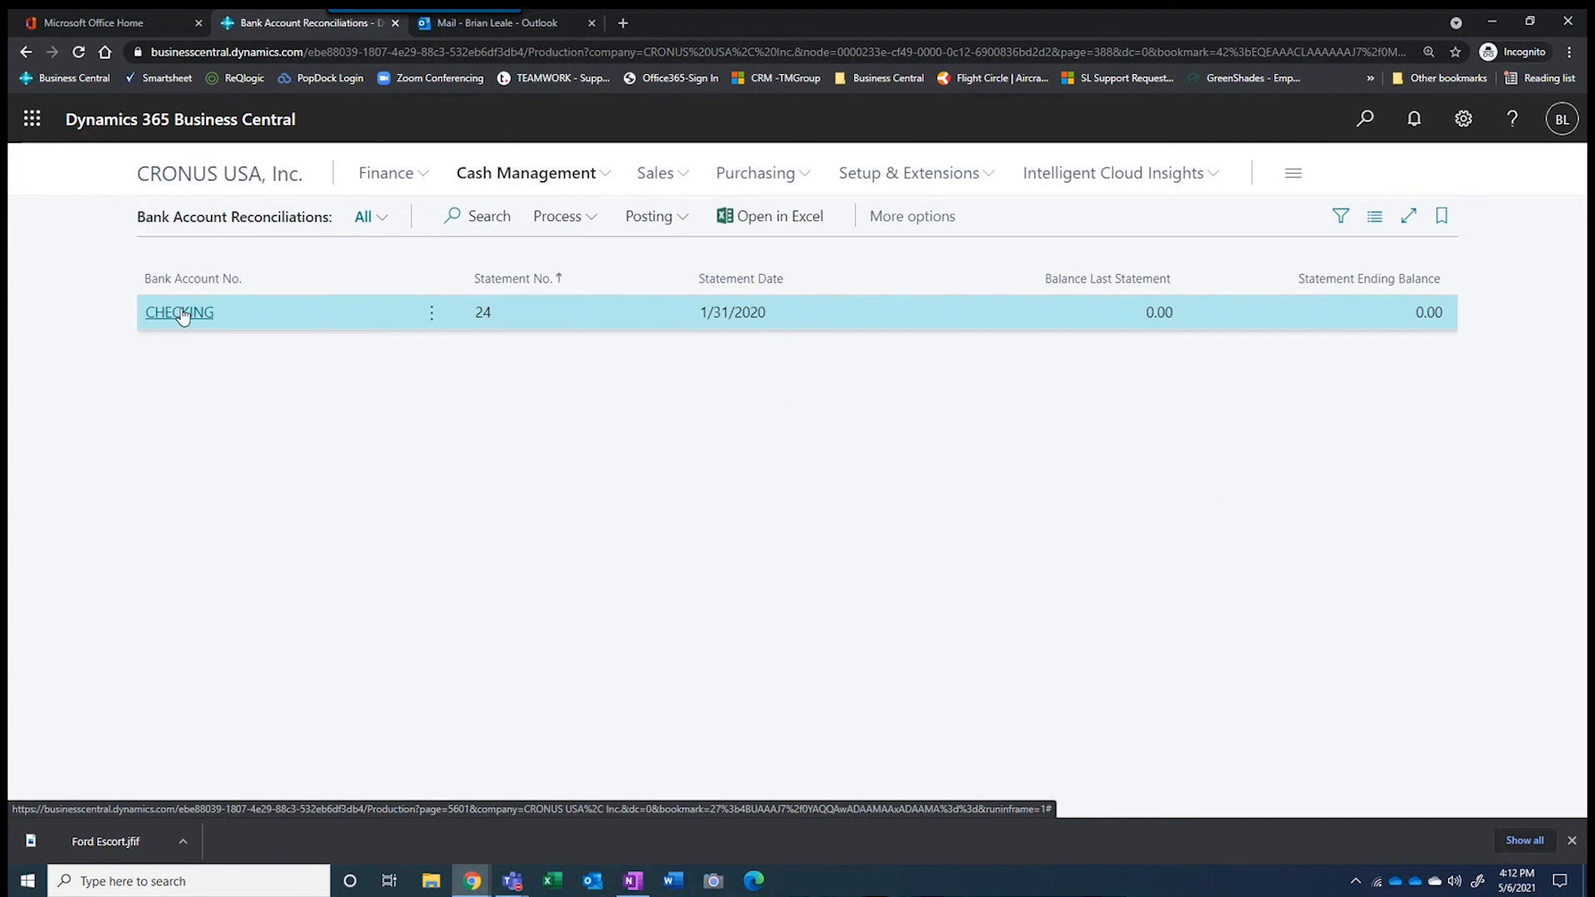
pyautogui.click(181, 313)
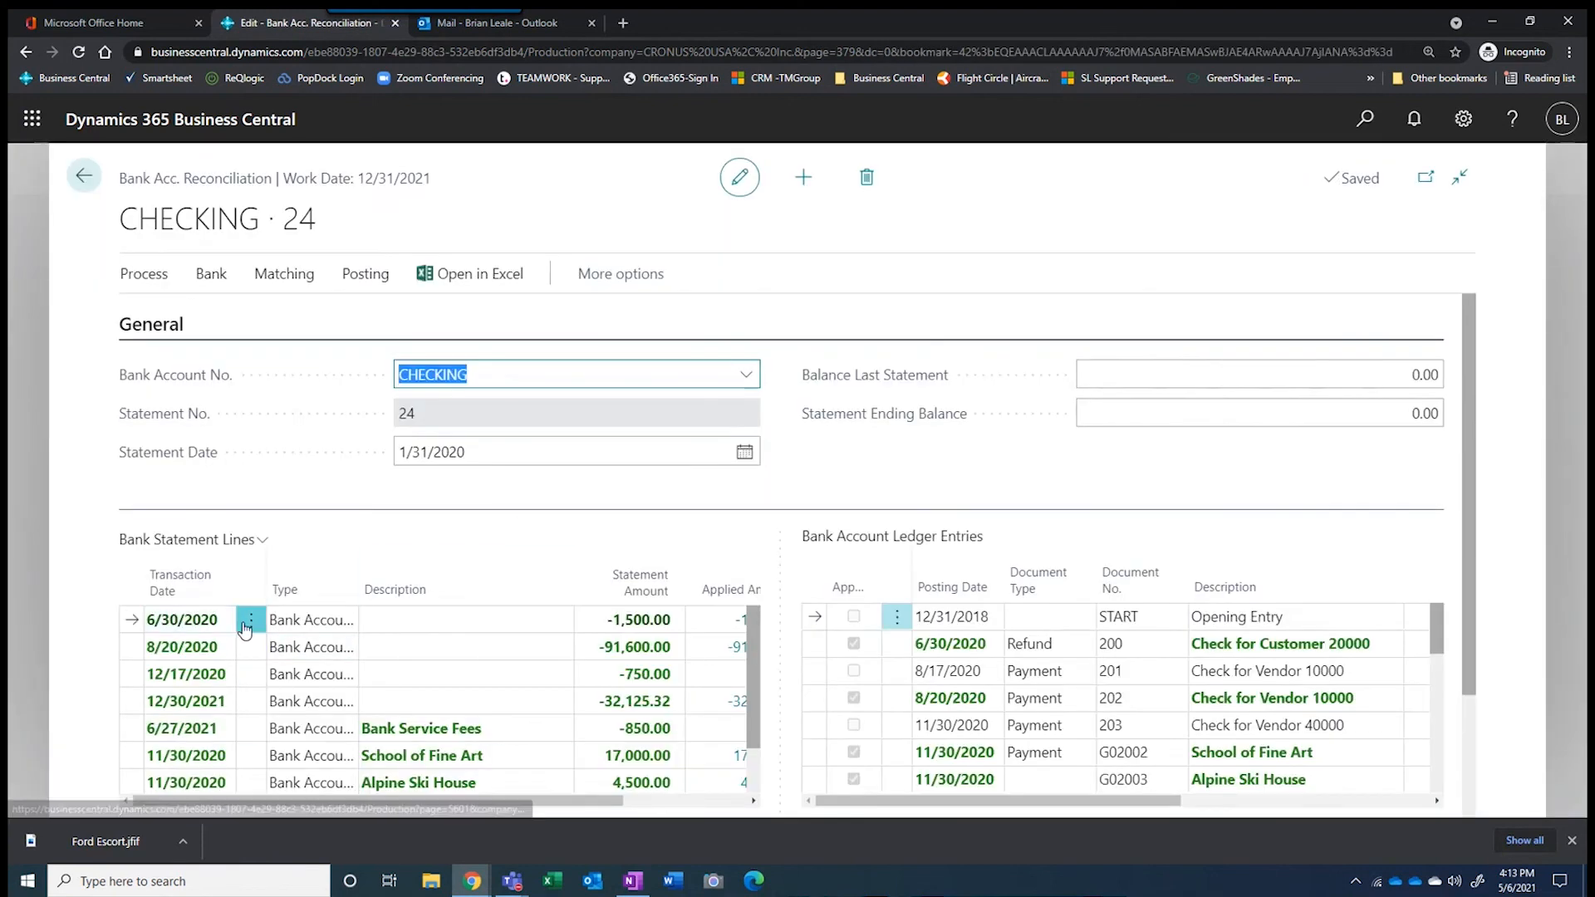
# Select all bank statement lines in the reconciliation and remove their existing matches
pyautogui.click(248, 623)
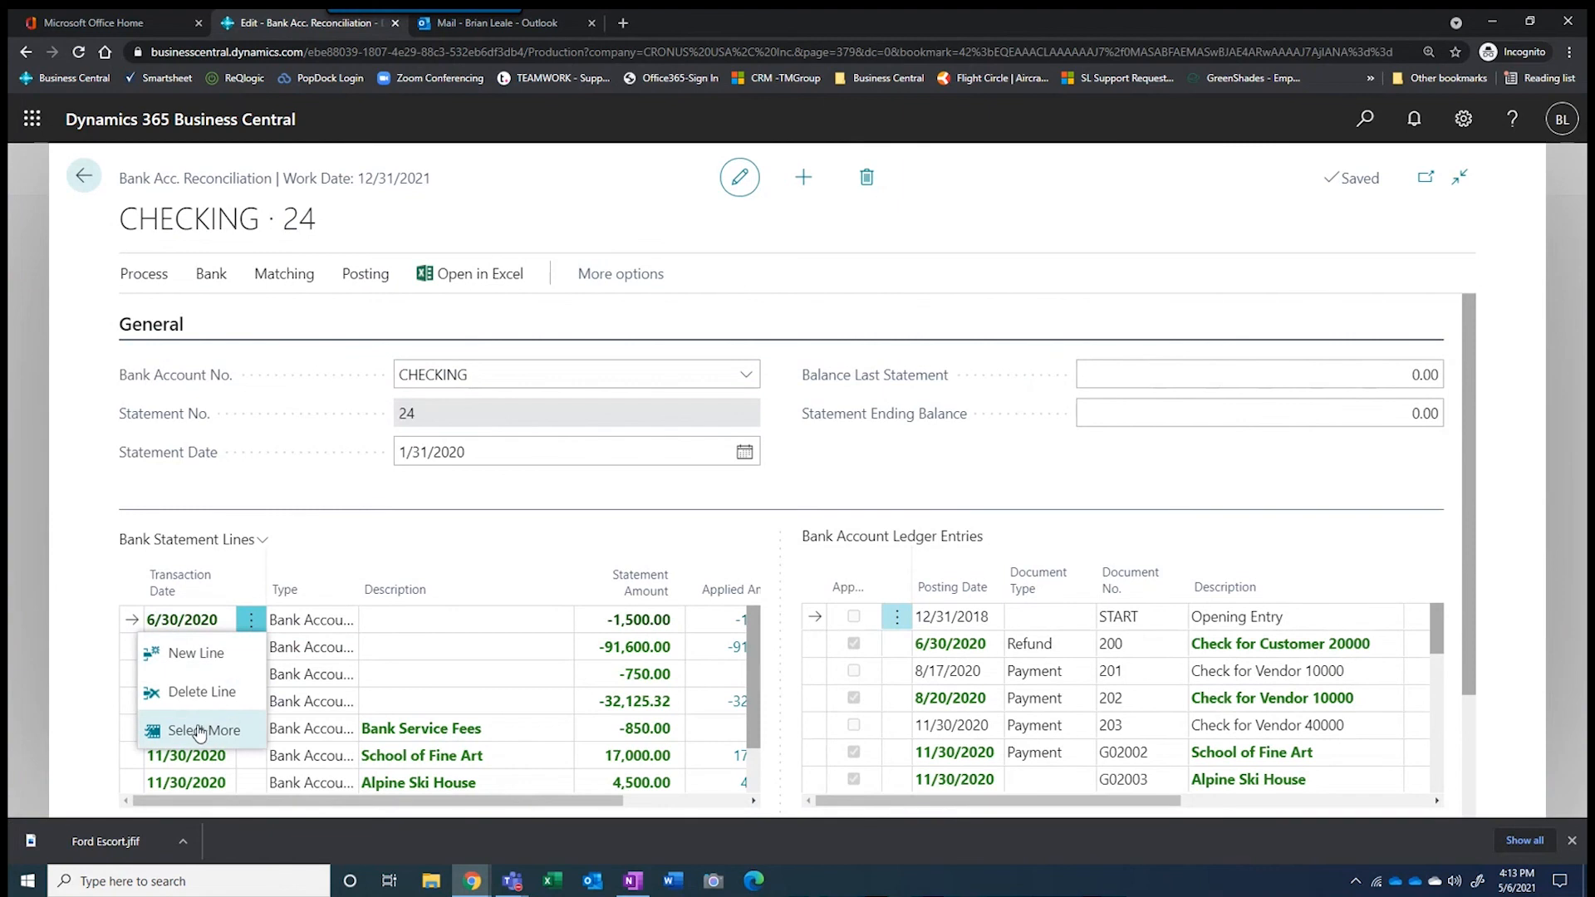
pyautogui.click(199, 731)
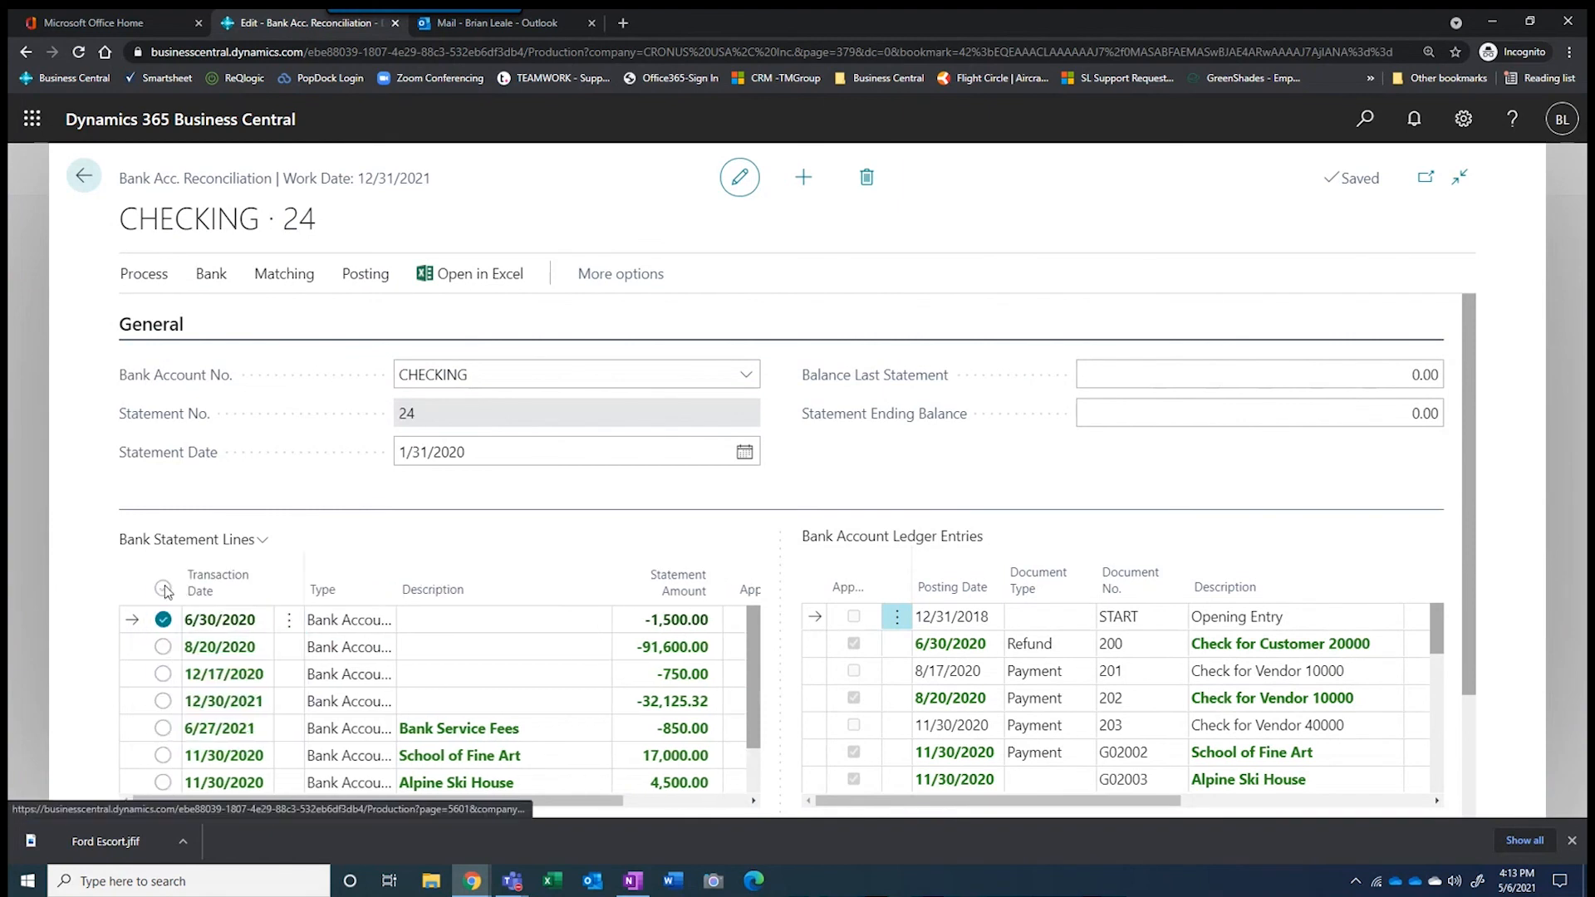
pyautogui.click(163, 588)
pyautogui.click(284, 274)
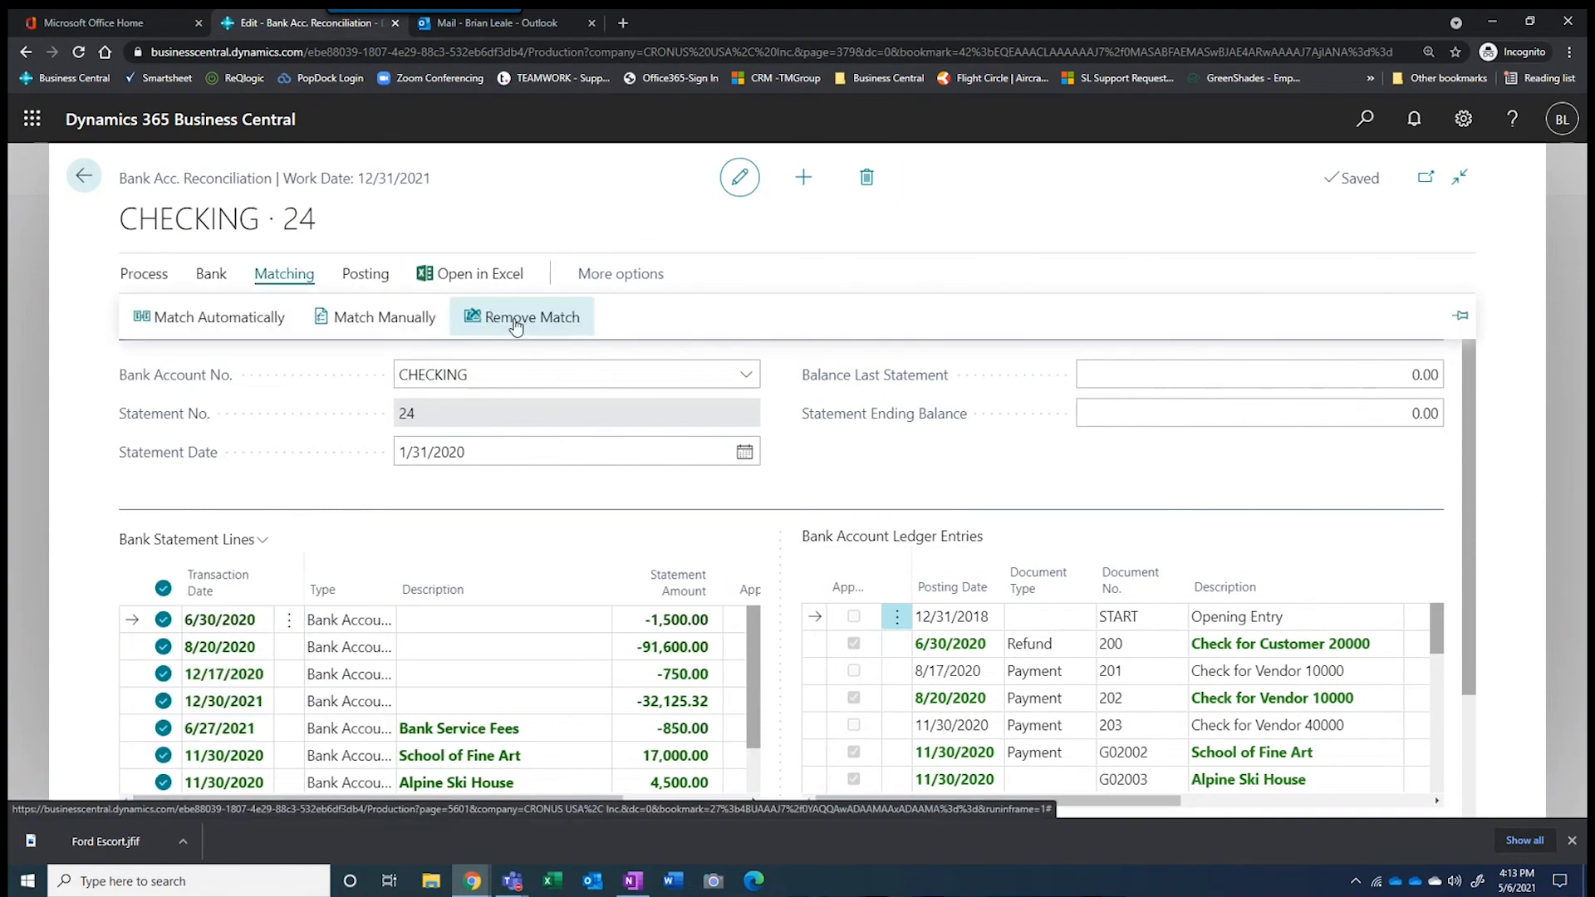
pyautogui.click(517, 323)
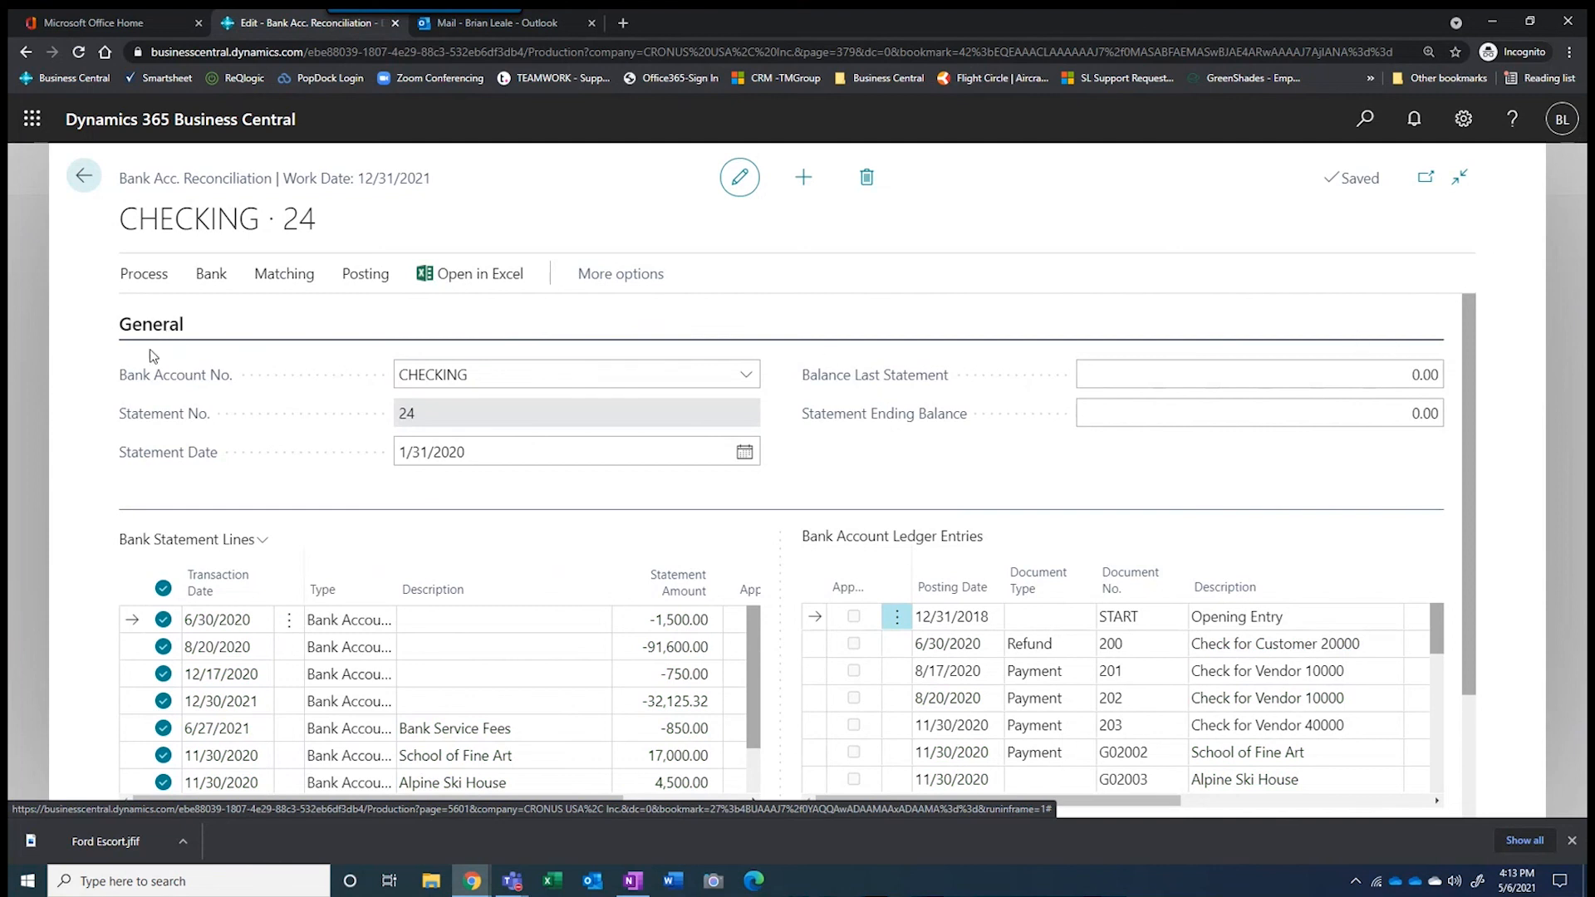
# Match the bank statement lines automatically with a transaction date tolerance of 0 days, and dismiss the result message
pyautogui.scroll(-1, 587, 592)
pyautogui.scroll(-2, 587, 592)
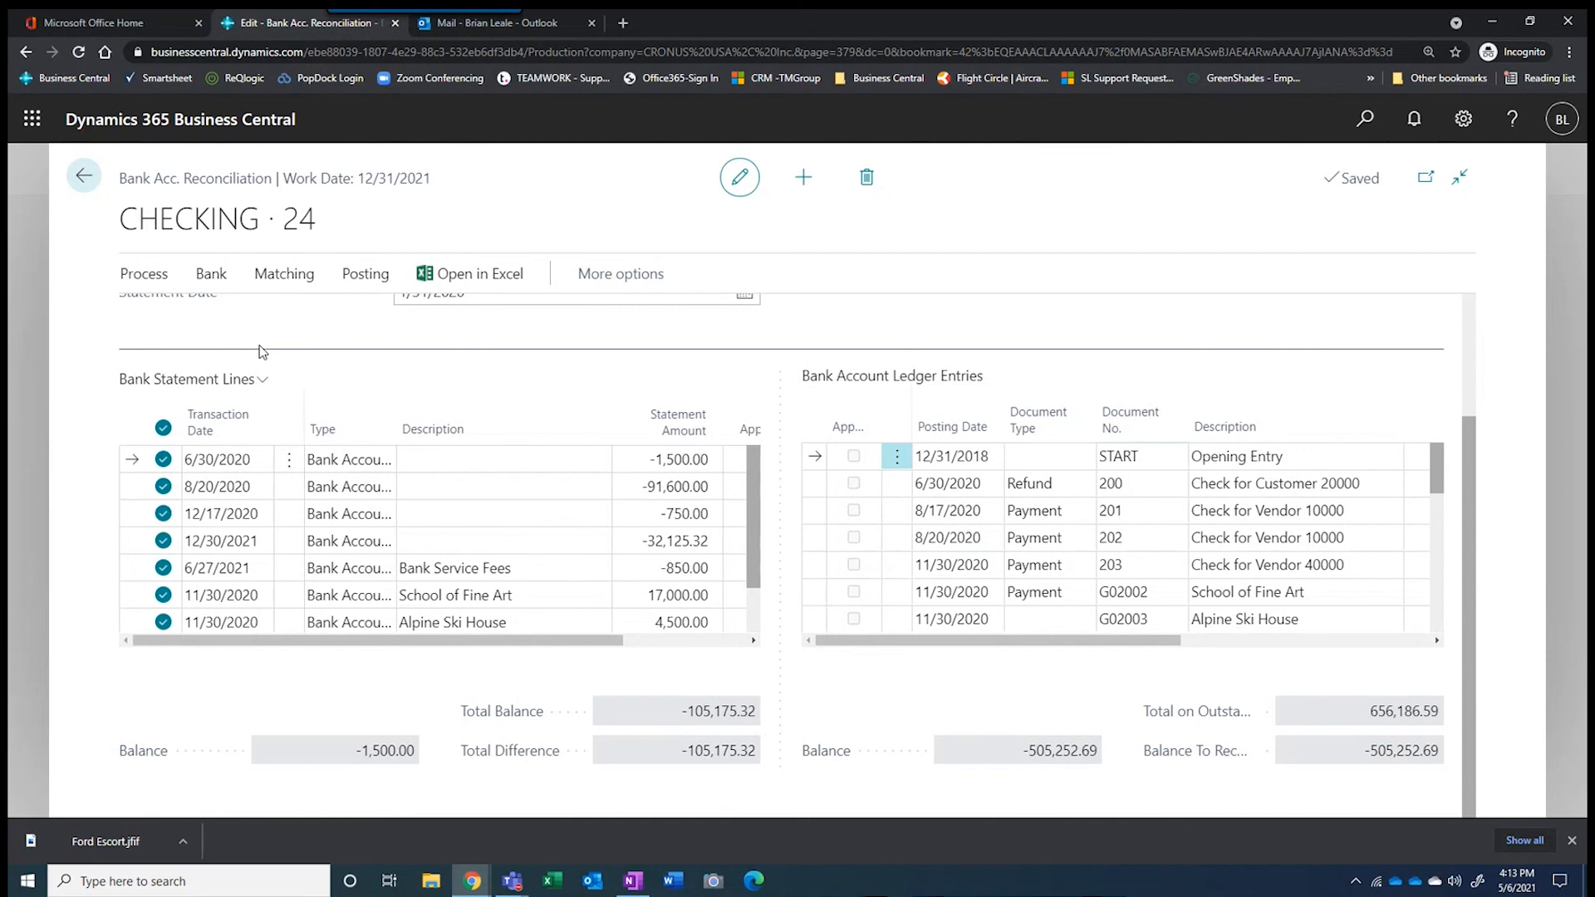
pyautogui.click(281, 275)
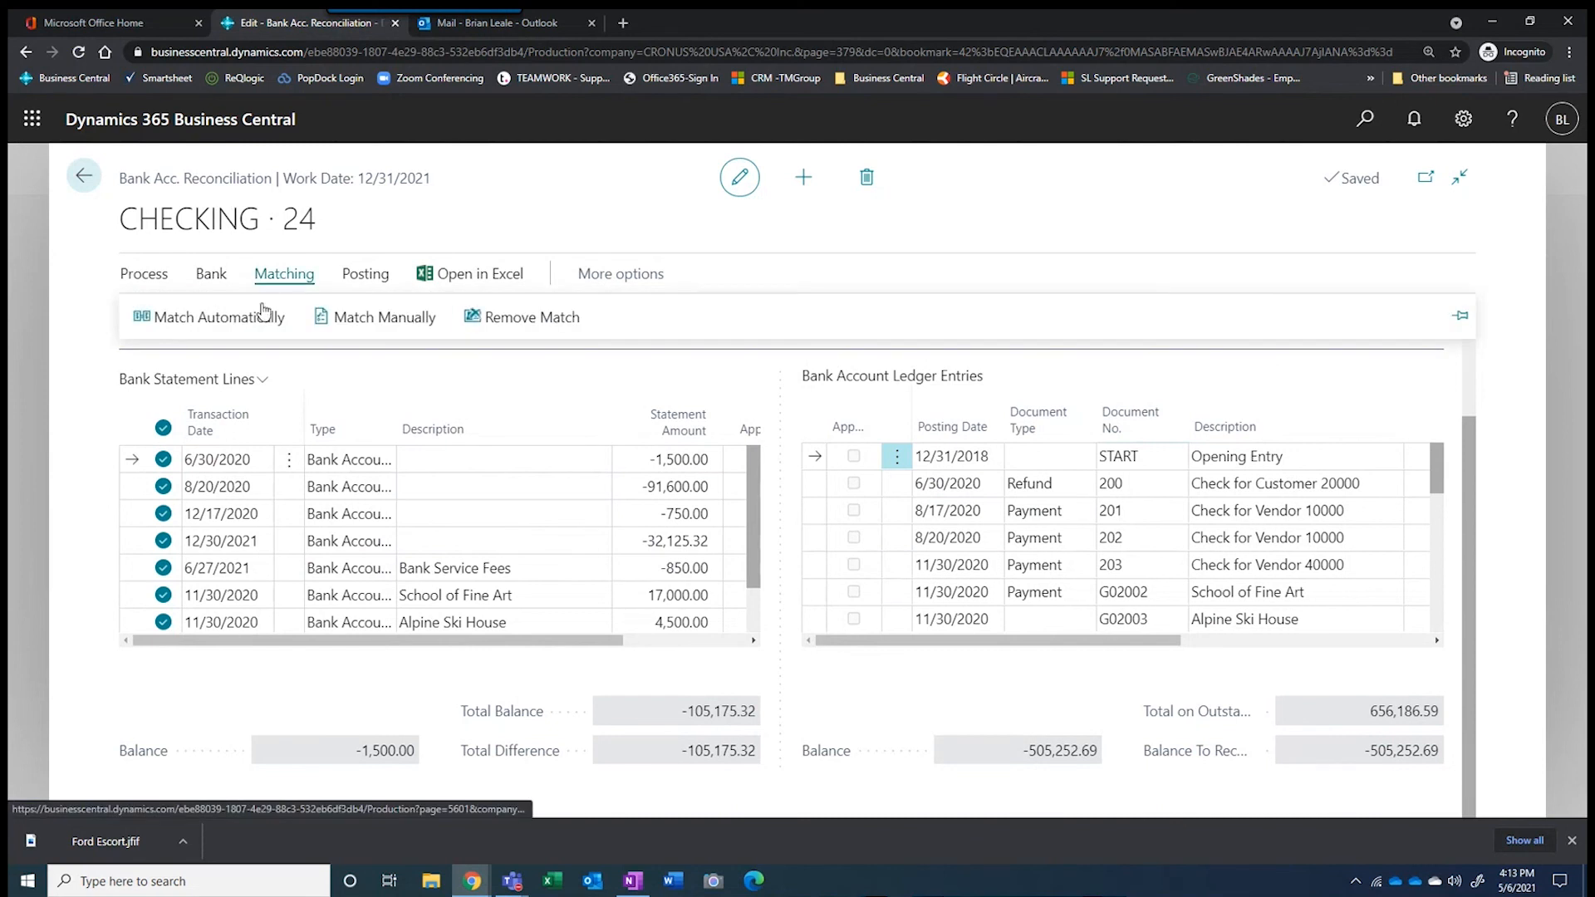
pyautogui.click(213, 319)
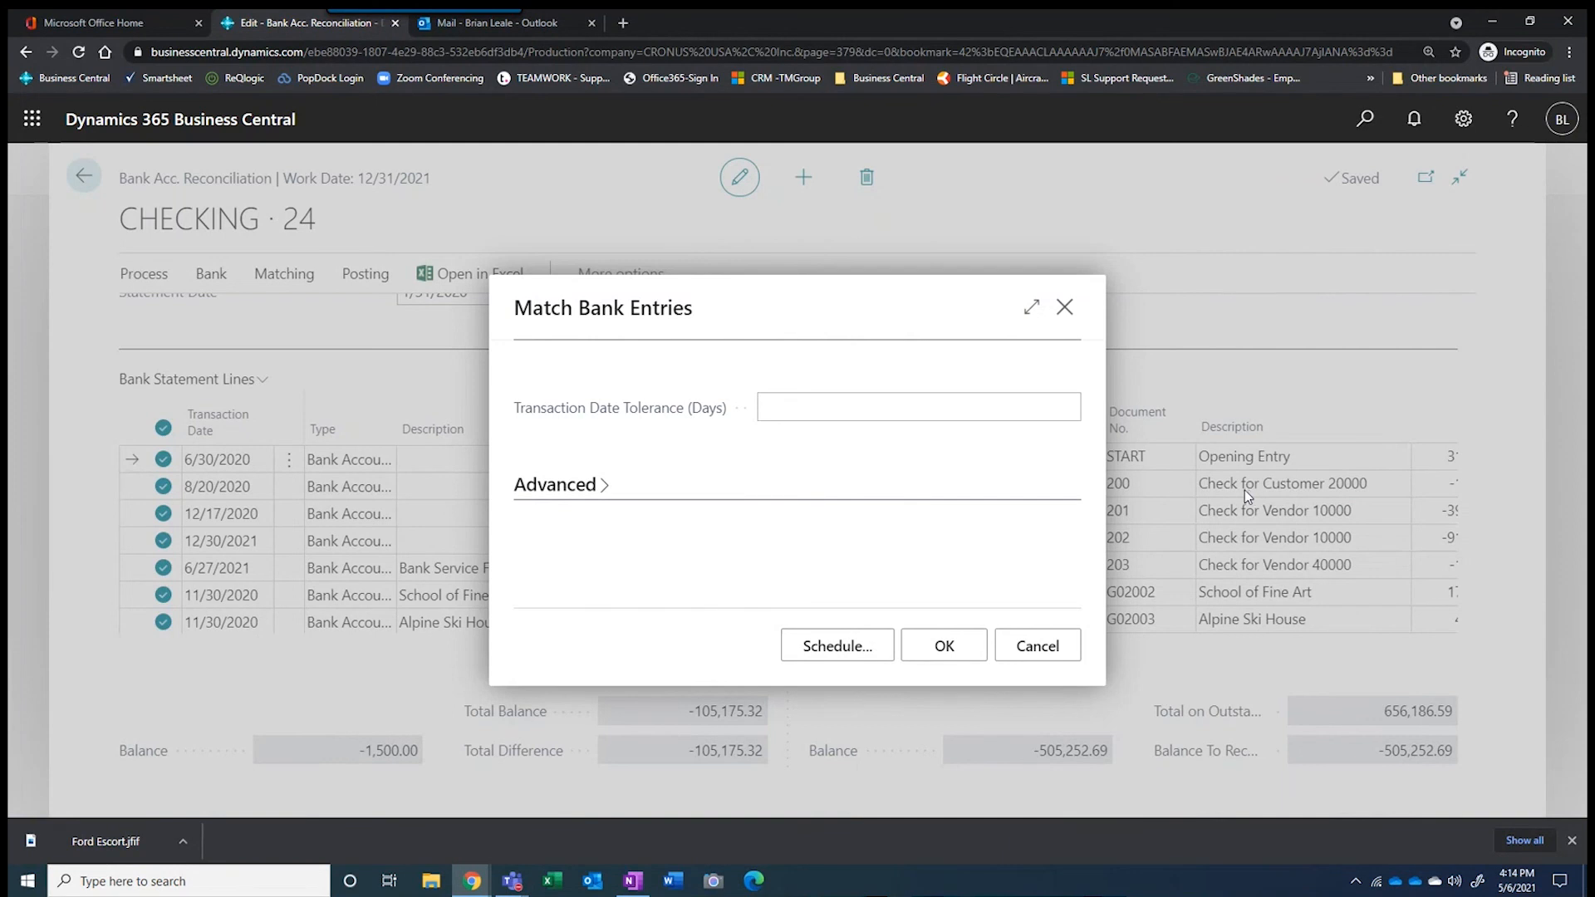
pyautogui.click(1048, 408)
pyautogui.click(1057, 406)
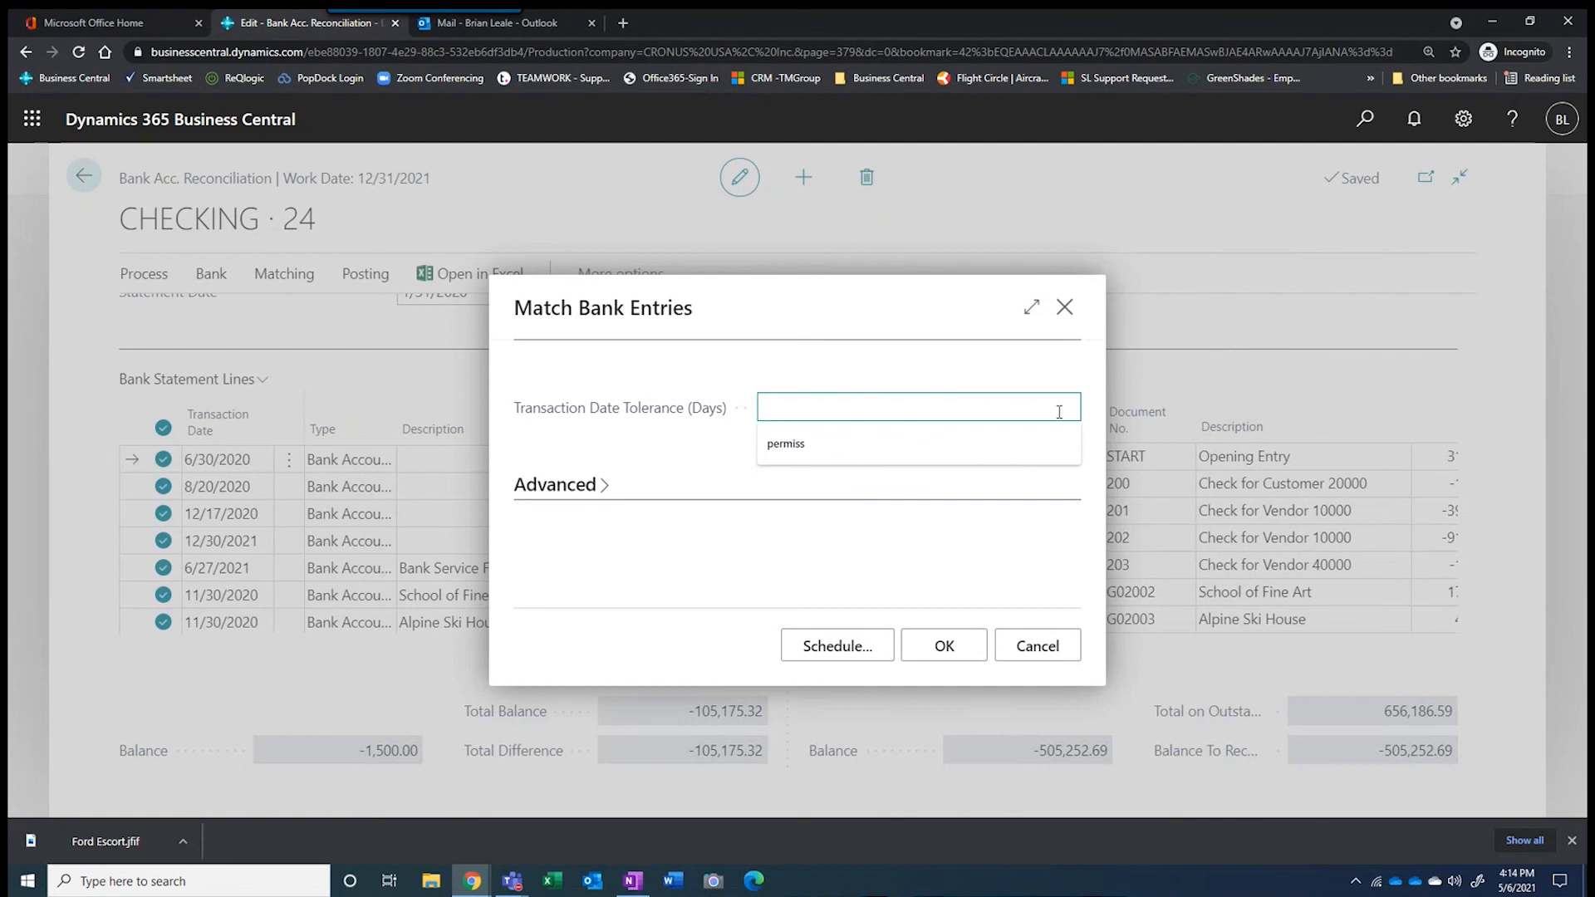
pyautogui.write('0')
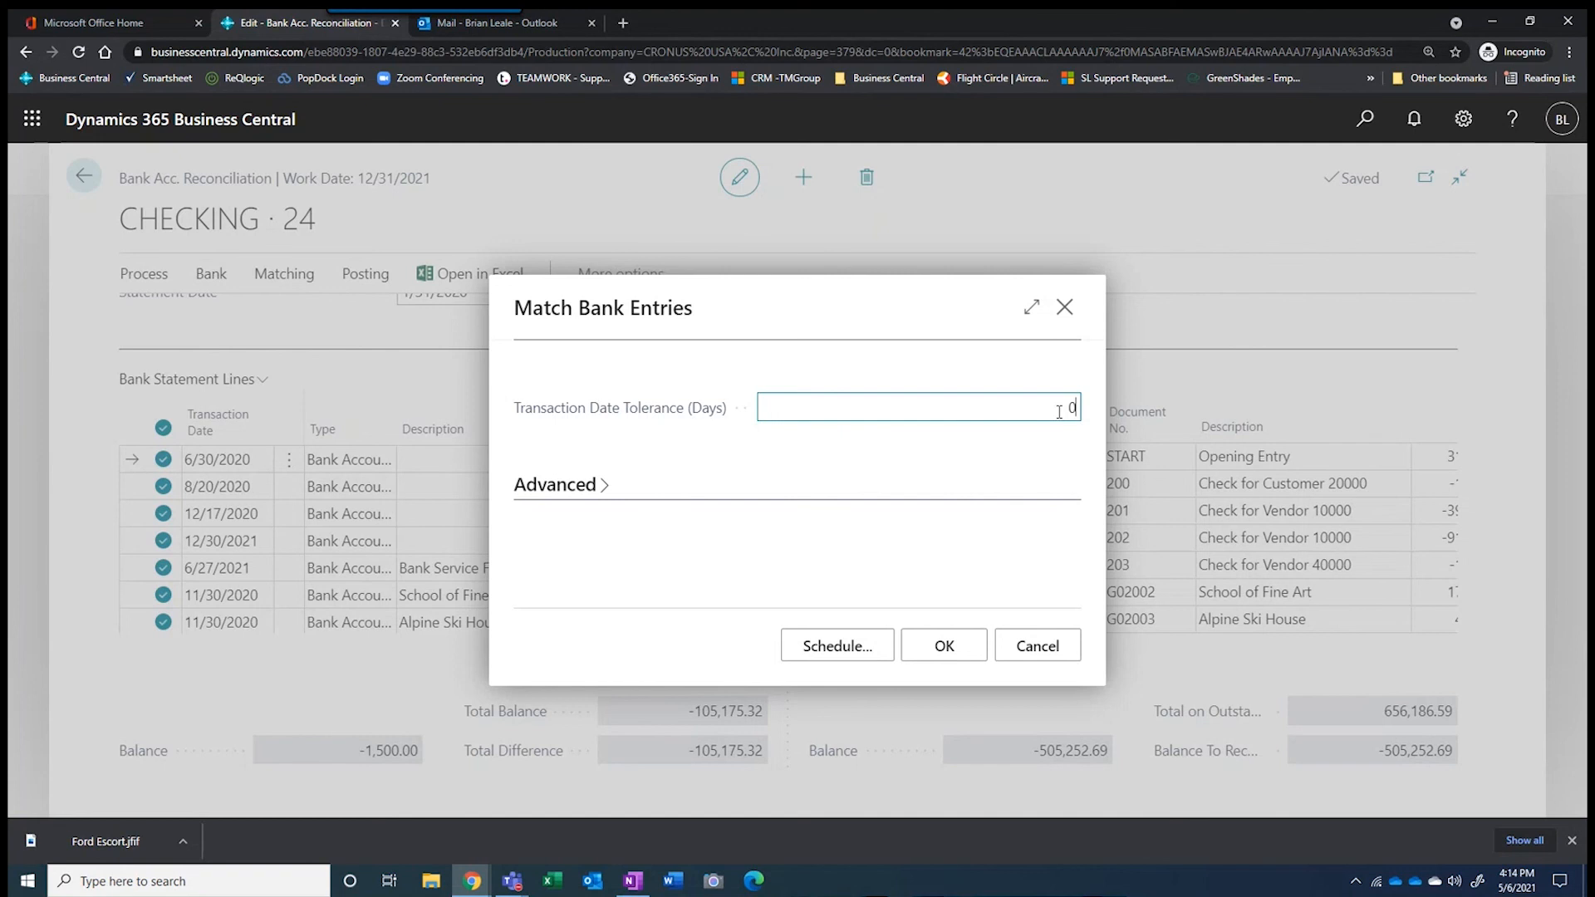
pyautogui.click(939, 647)
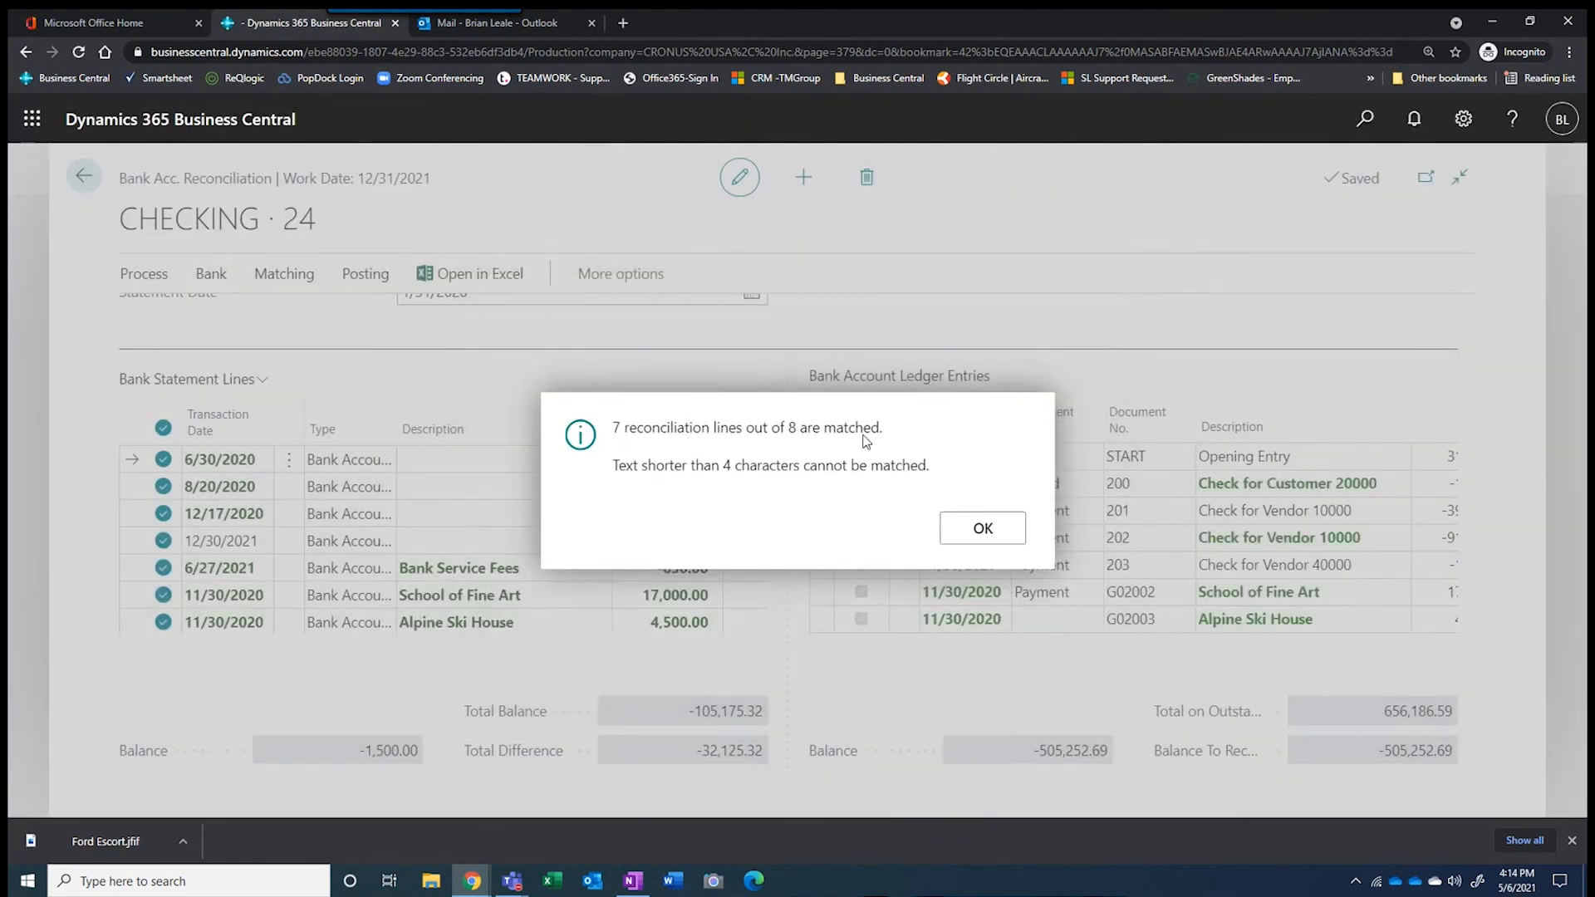
pyautogui.click(976, 530)
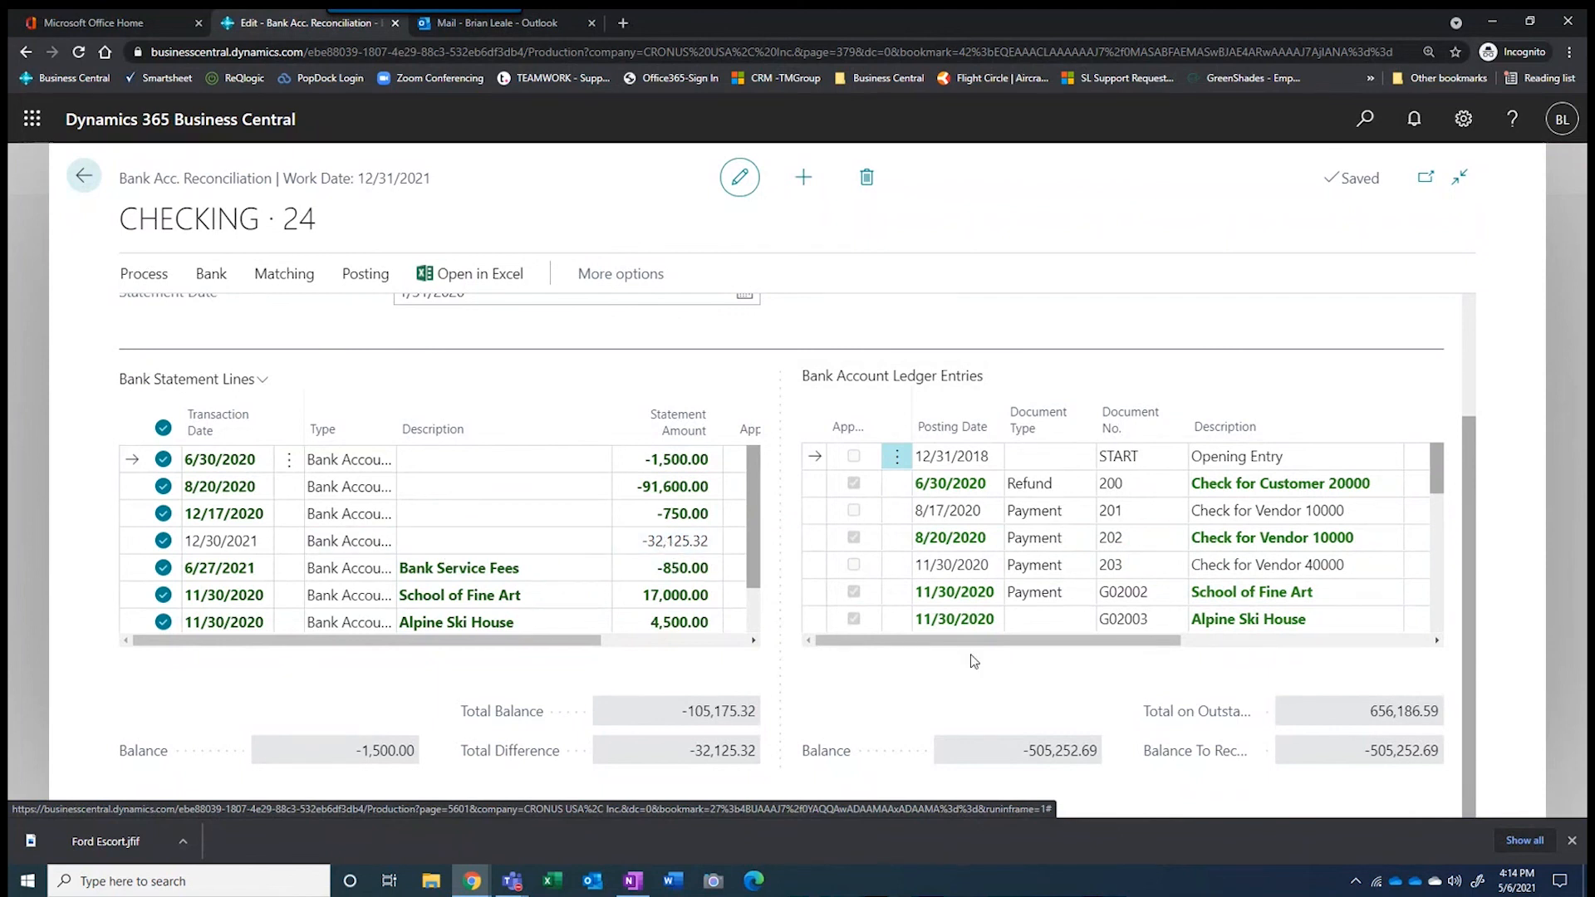
# Manually match the 12/30/2021 statement line to the First Up Consultants payment, document 215, and check the matched lines
pyautogui.scroll(-1, 1069, 595)
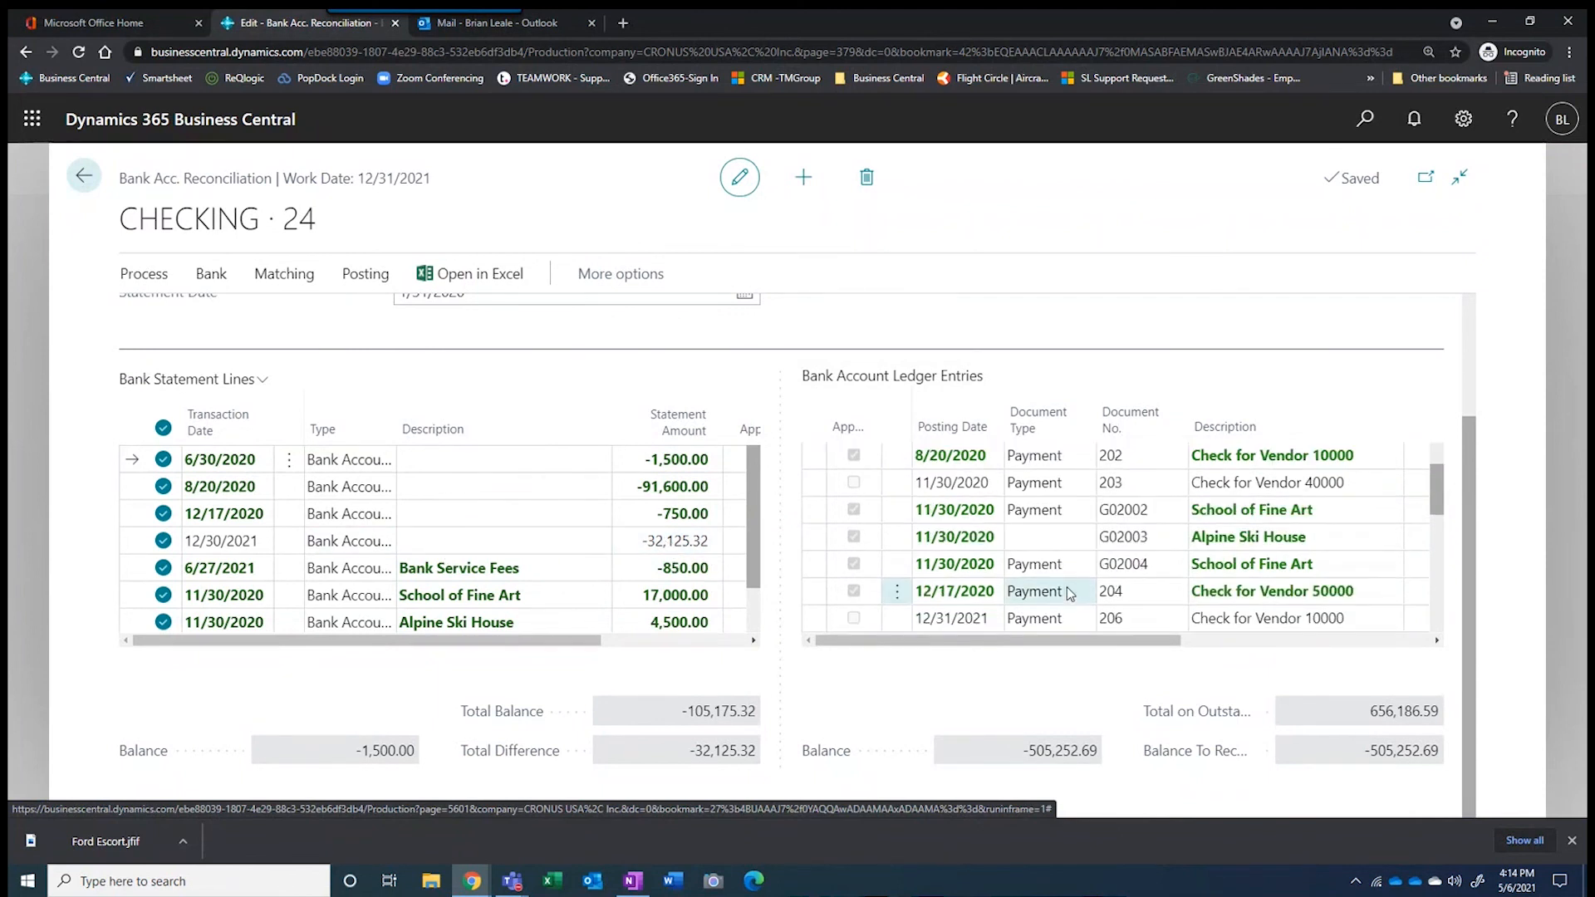
pyautogui.scroll(-1, 1066, 586)
pyautogui.moveTo(1060, 645); pyautogui.dragTo(1161, 645)
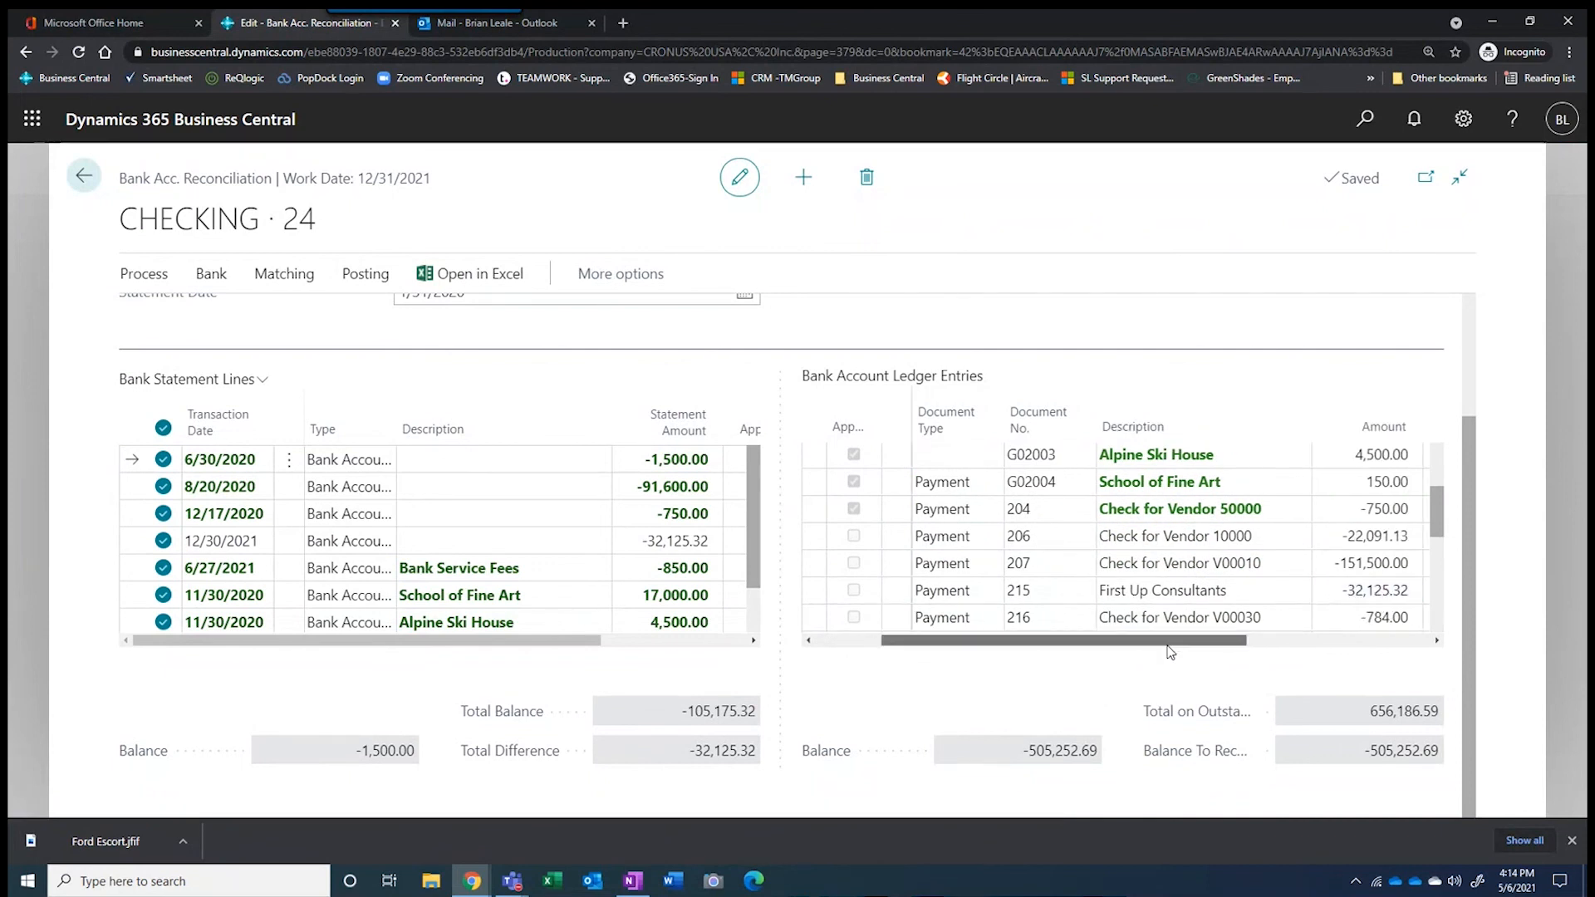
pyautogui.moveTo(1163, 646); pyautogui.dragTo(933, 616)
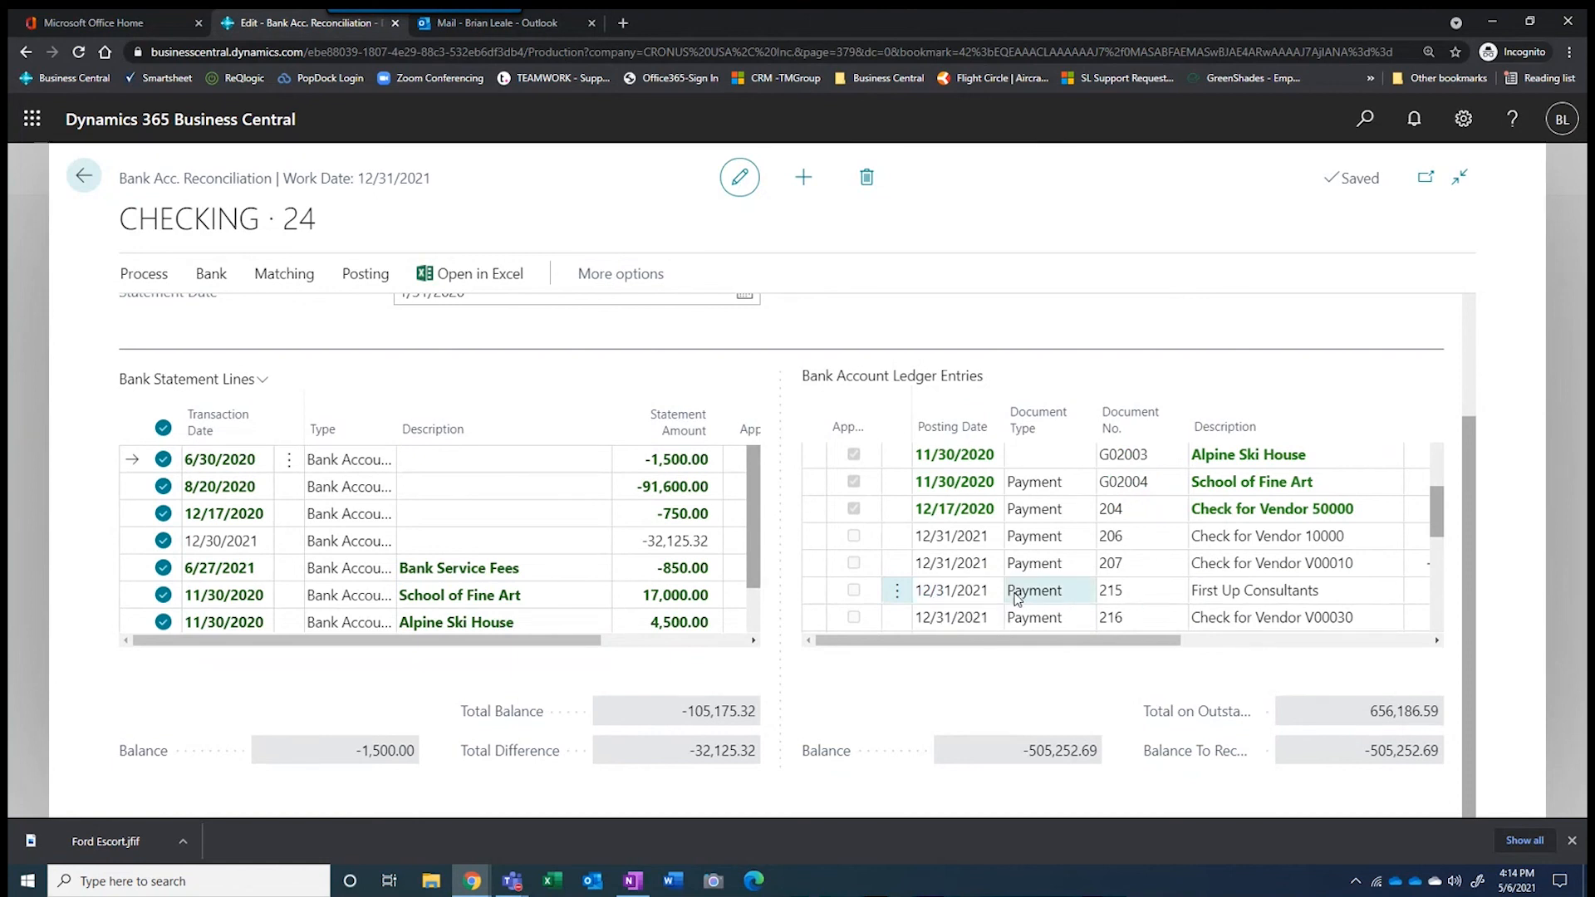
pyautogui.click(1142, 585)
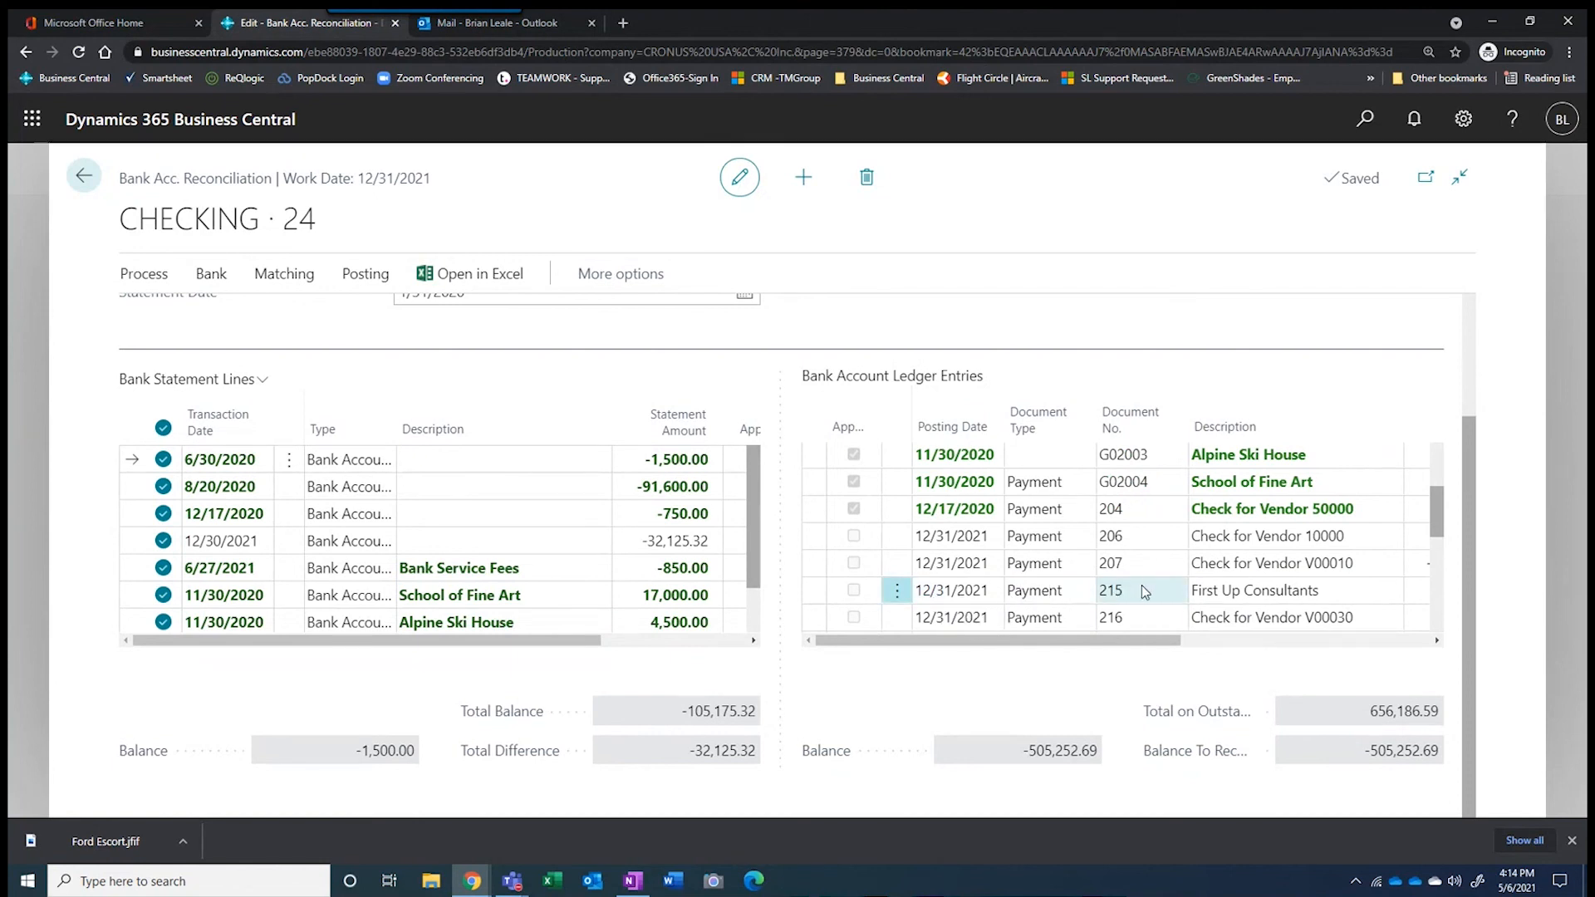
pyautogui.click(434, 551)
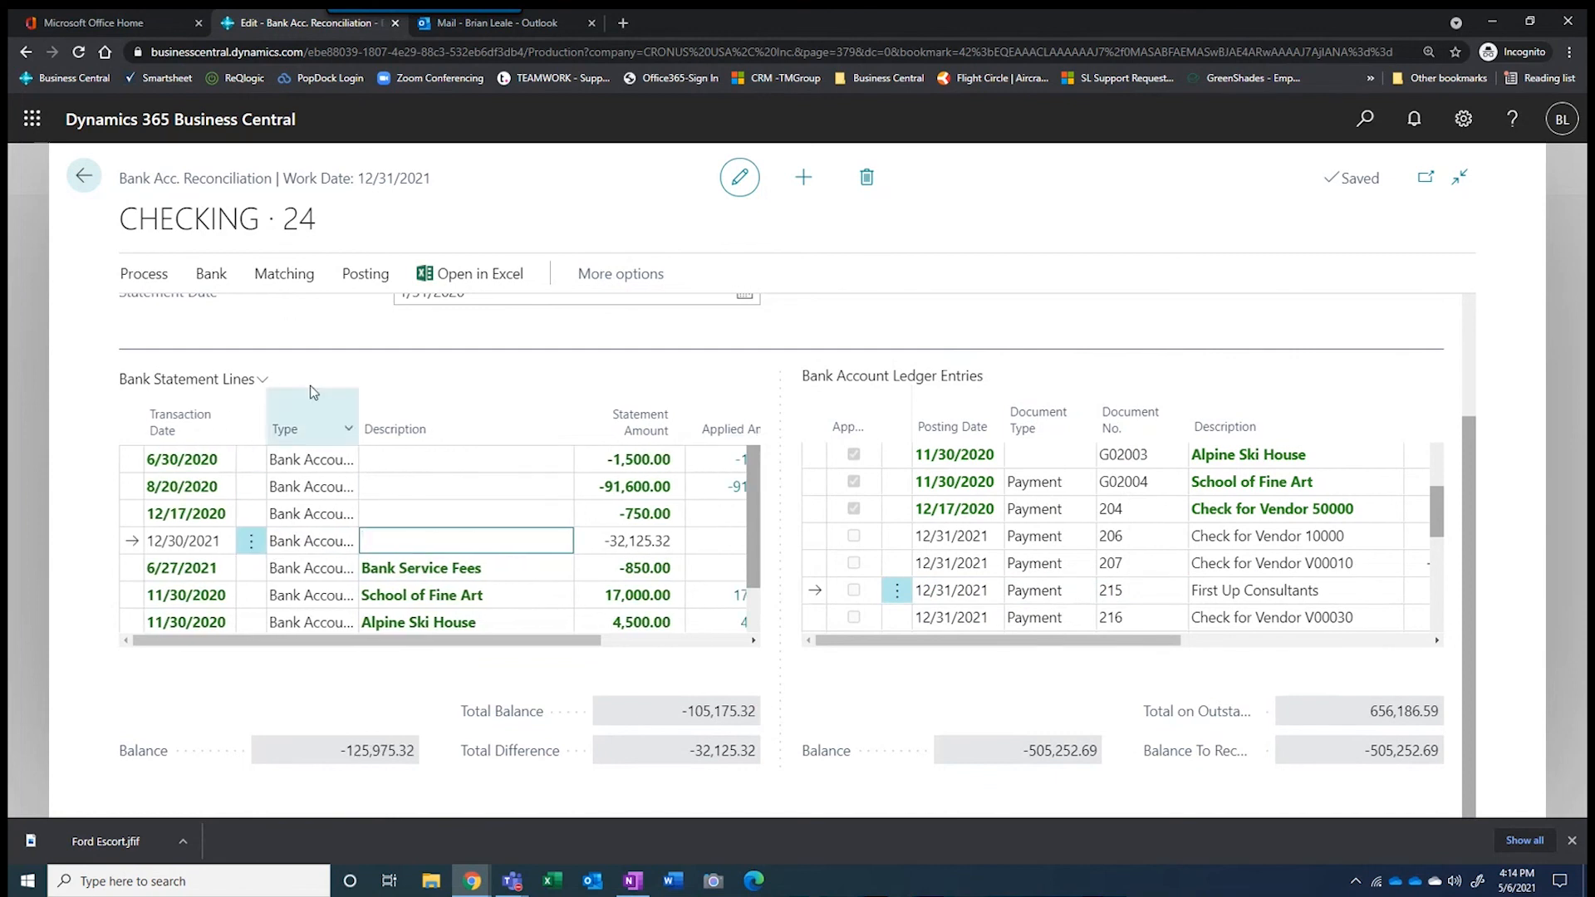
pyautogui.click(292, 277)
pyautogui.click(363, 318)
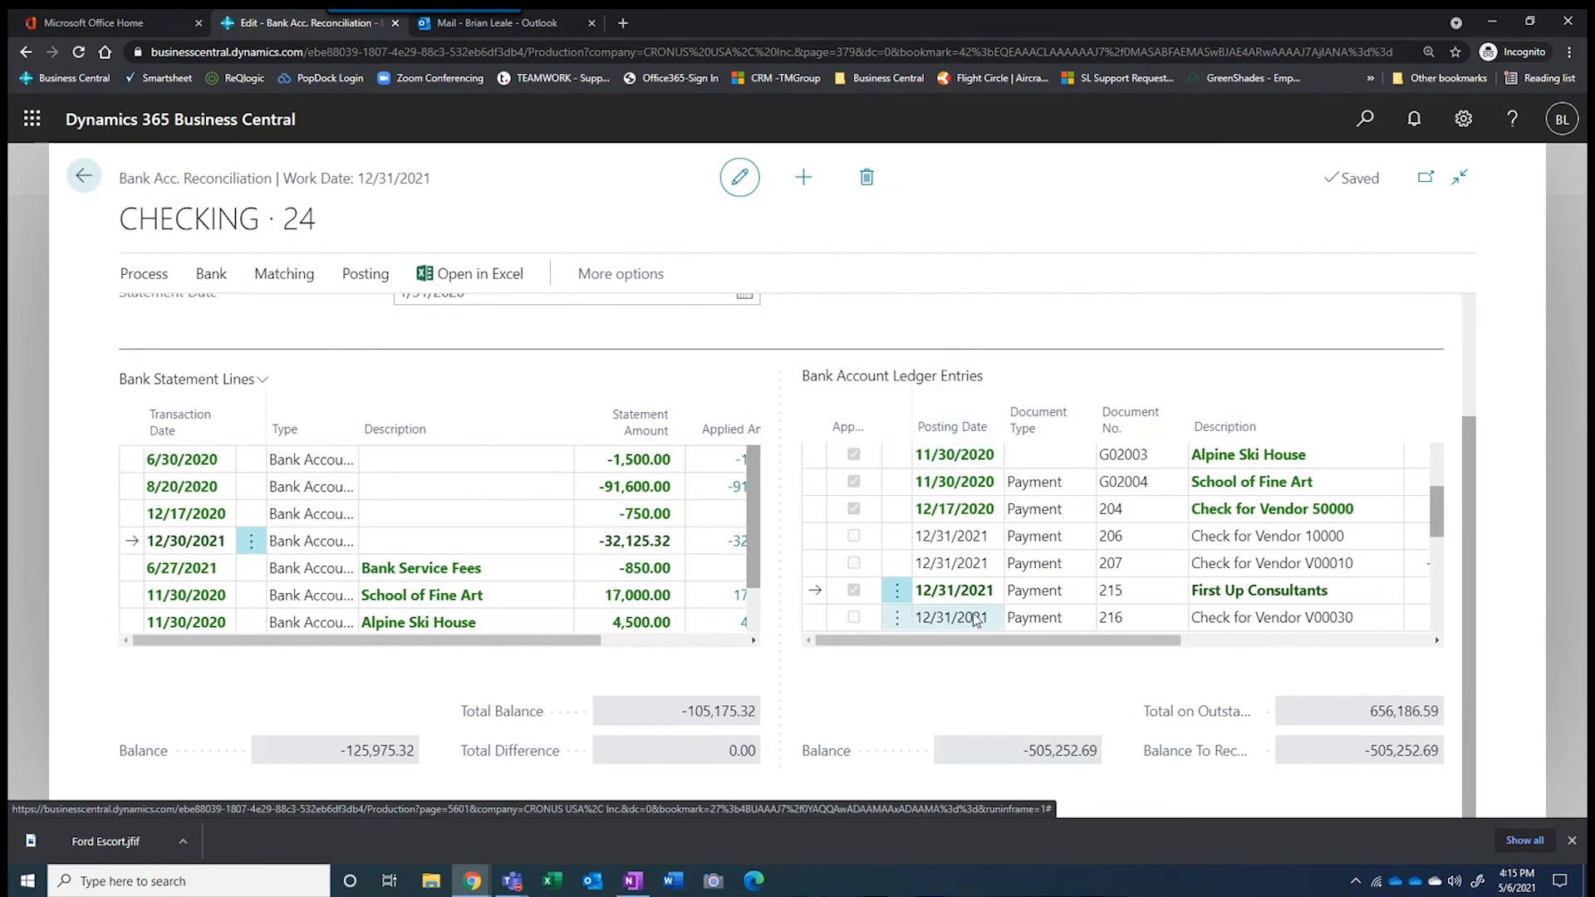
pyautogui.scroll(-1, 652, 498)
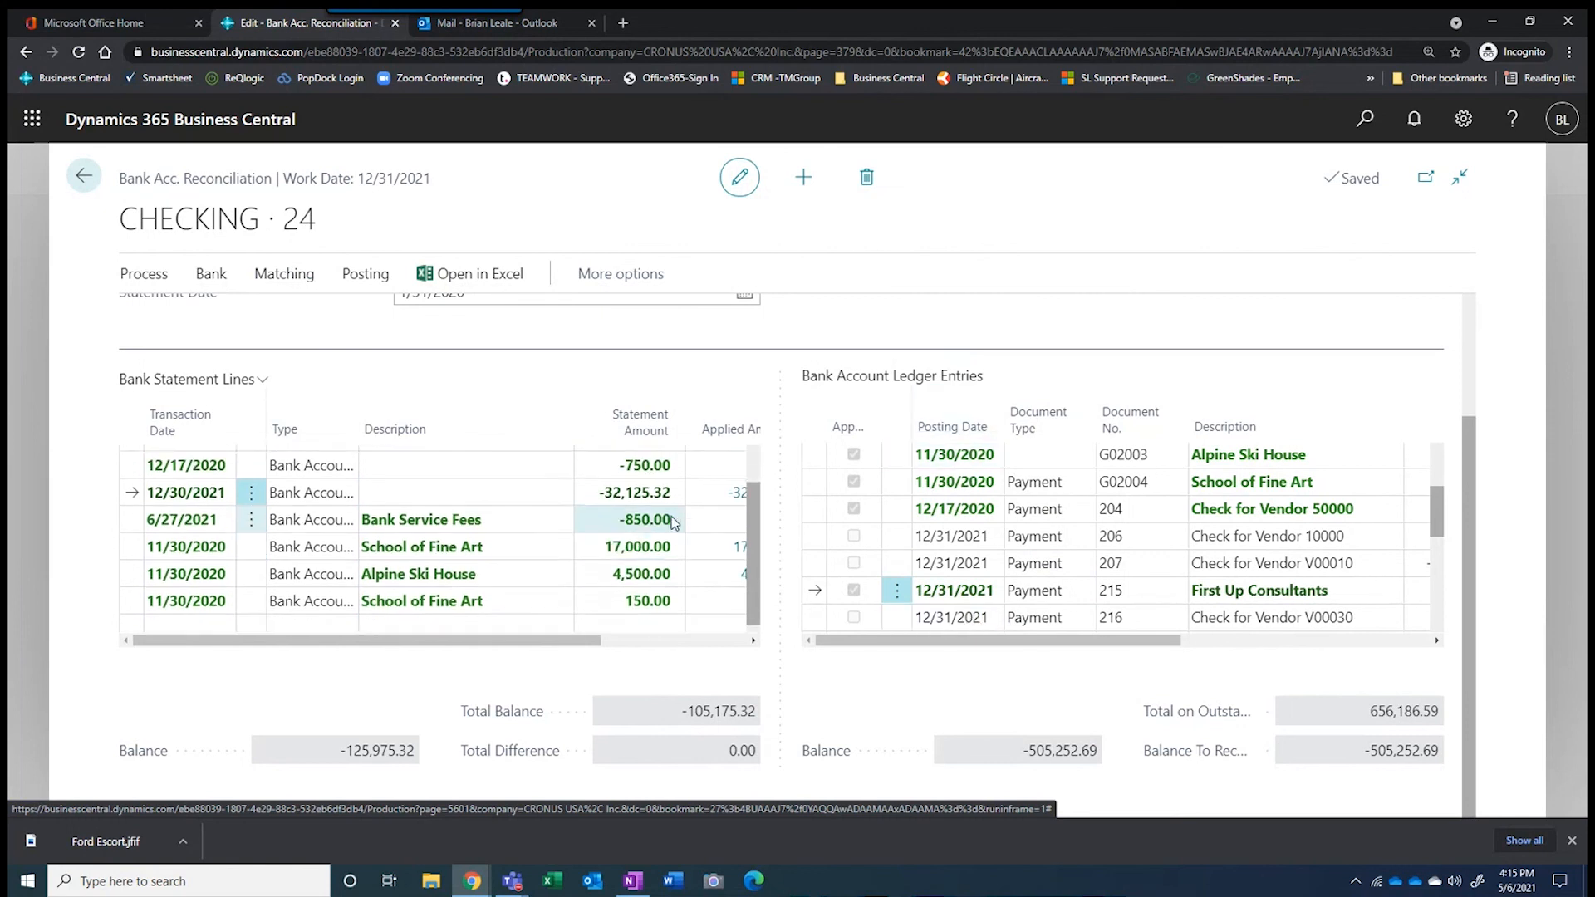
pyautogui.scroll(1, 652, 548)
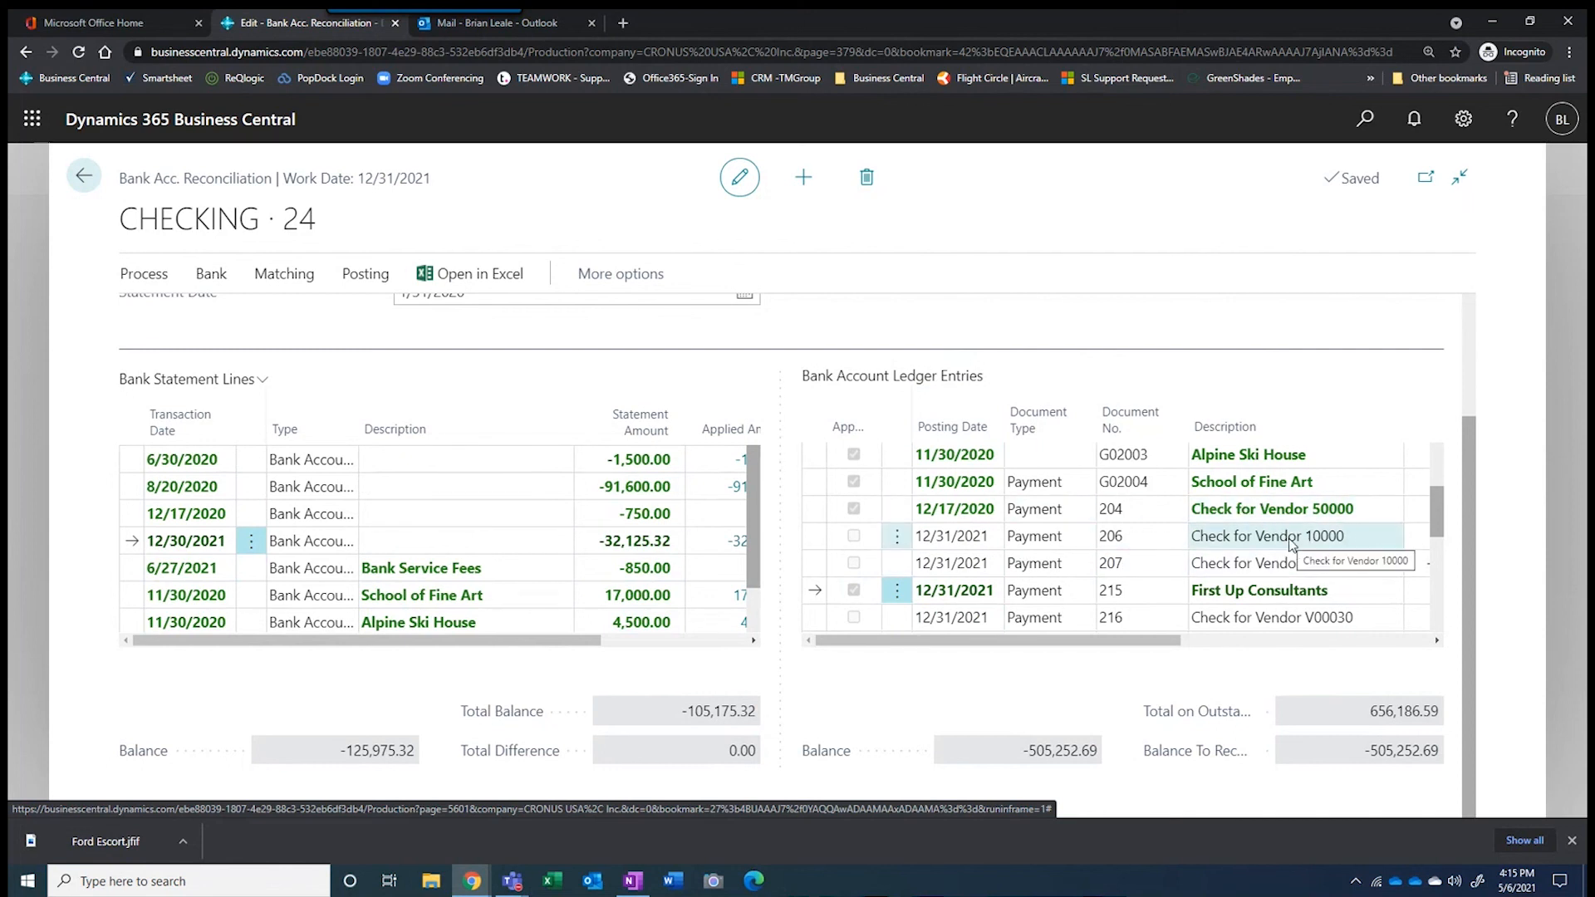
pyautogui.scroll(-1, 469, 519)
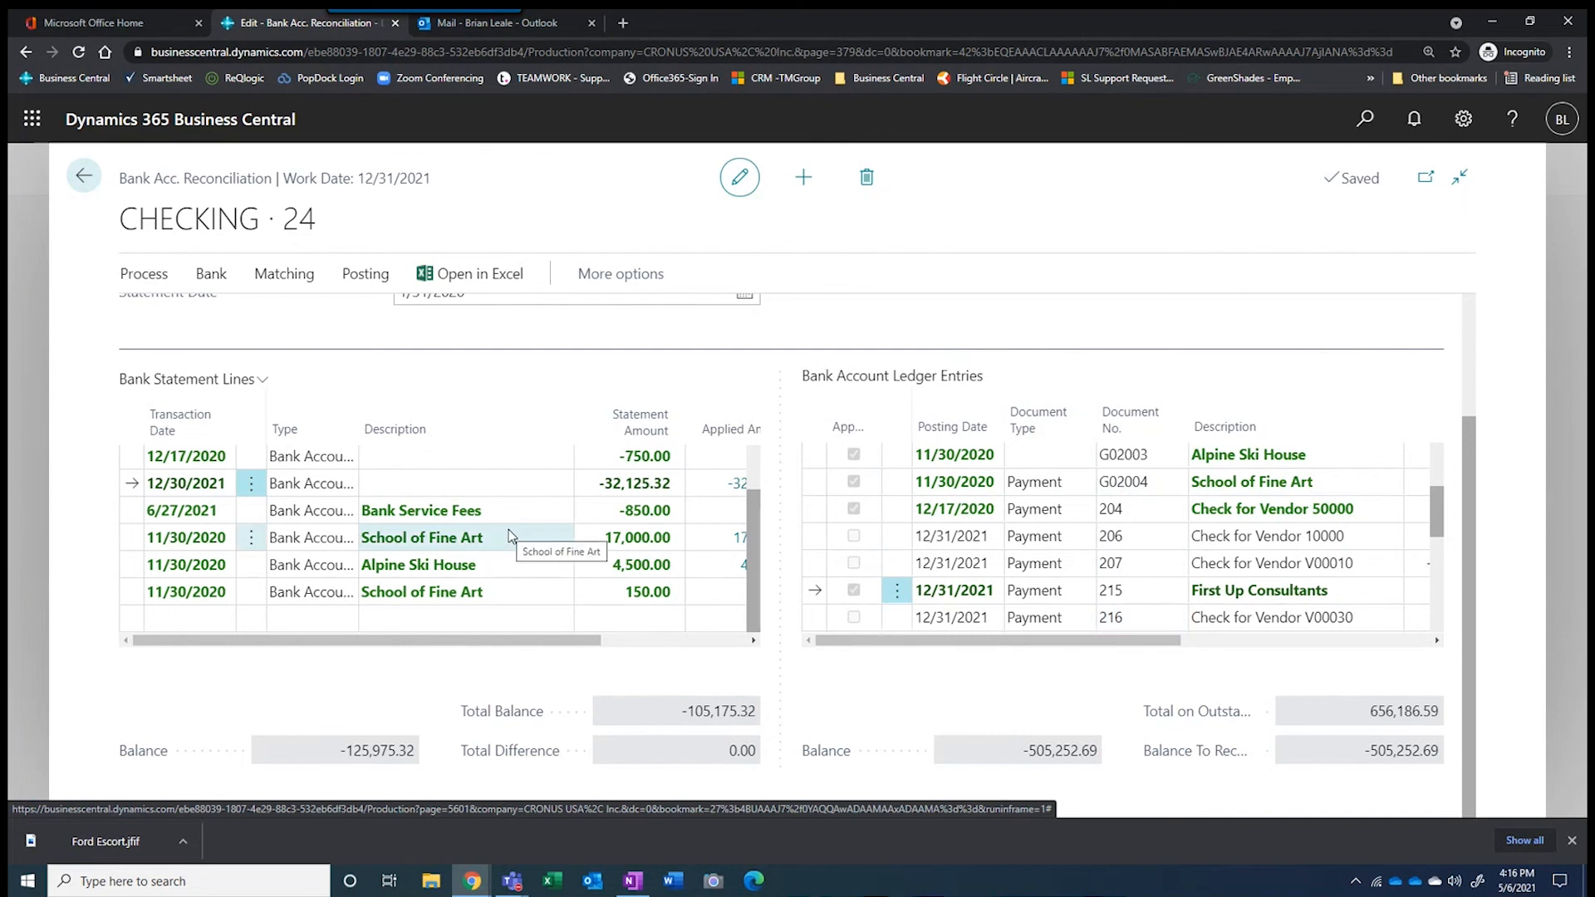
pyautogui.scroll(2, 508, 530)
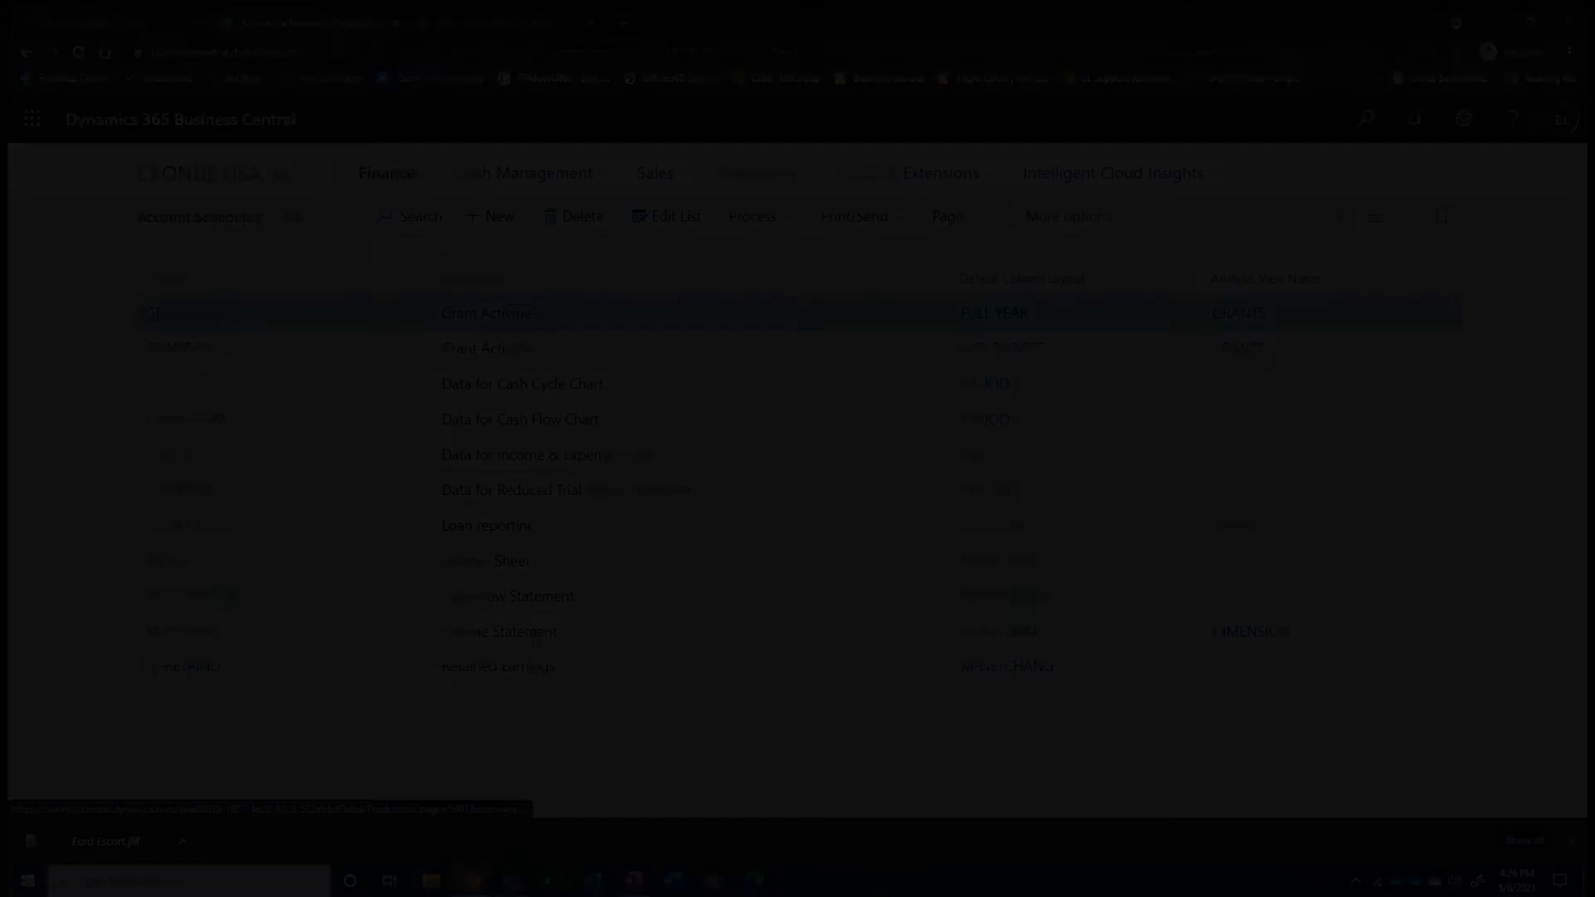
# Open the overview of the M-INCOME account schedule and expand it to the wide page layout
pyautogui.click(585, 635)
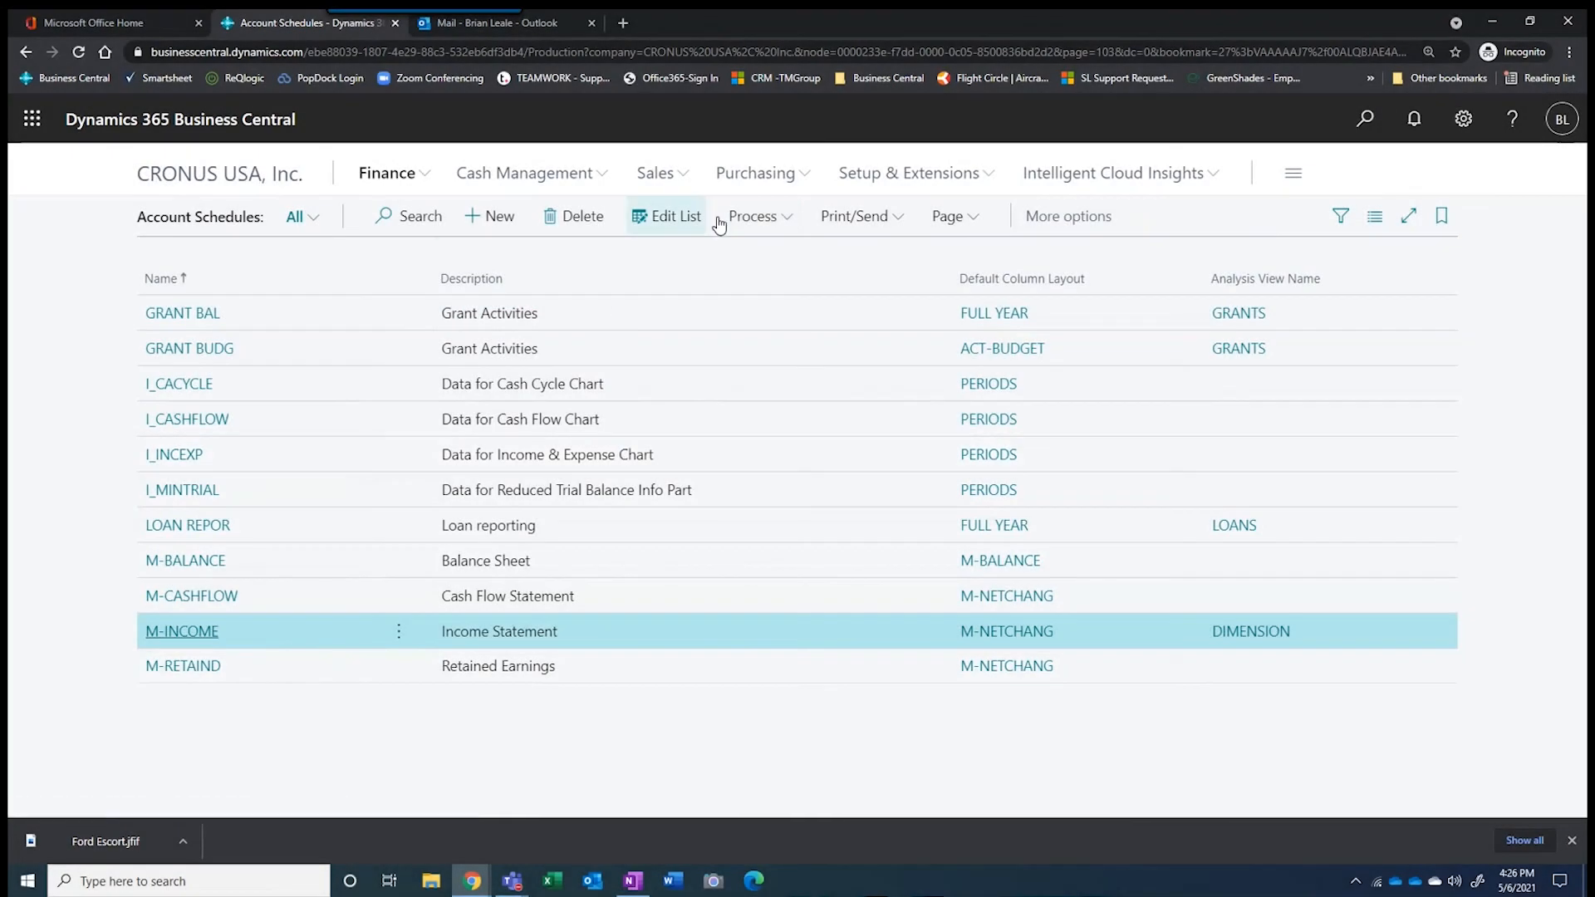
pyautogui.click(758, 216)
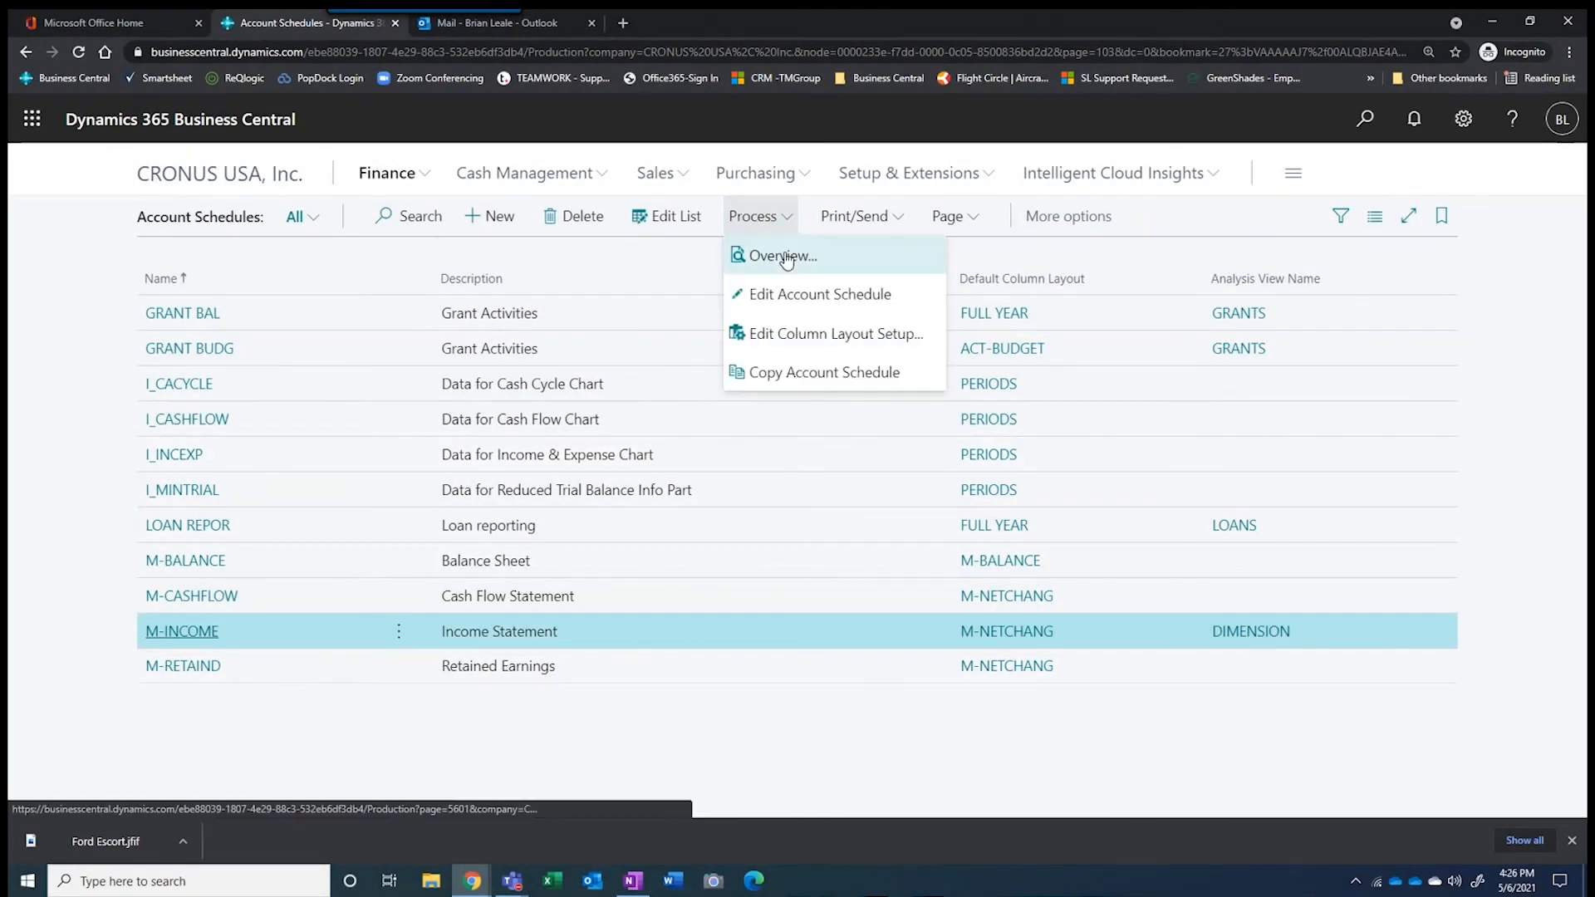
pyautogui.click(783, 257)
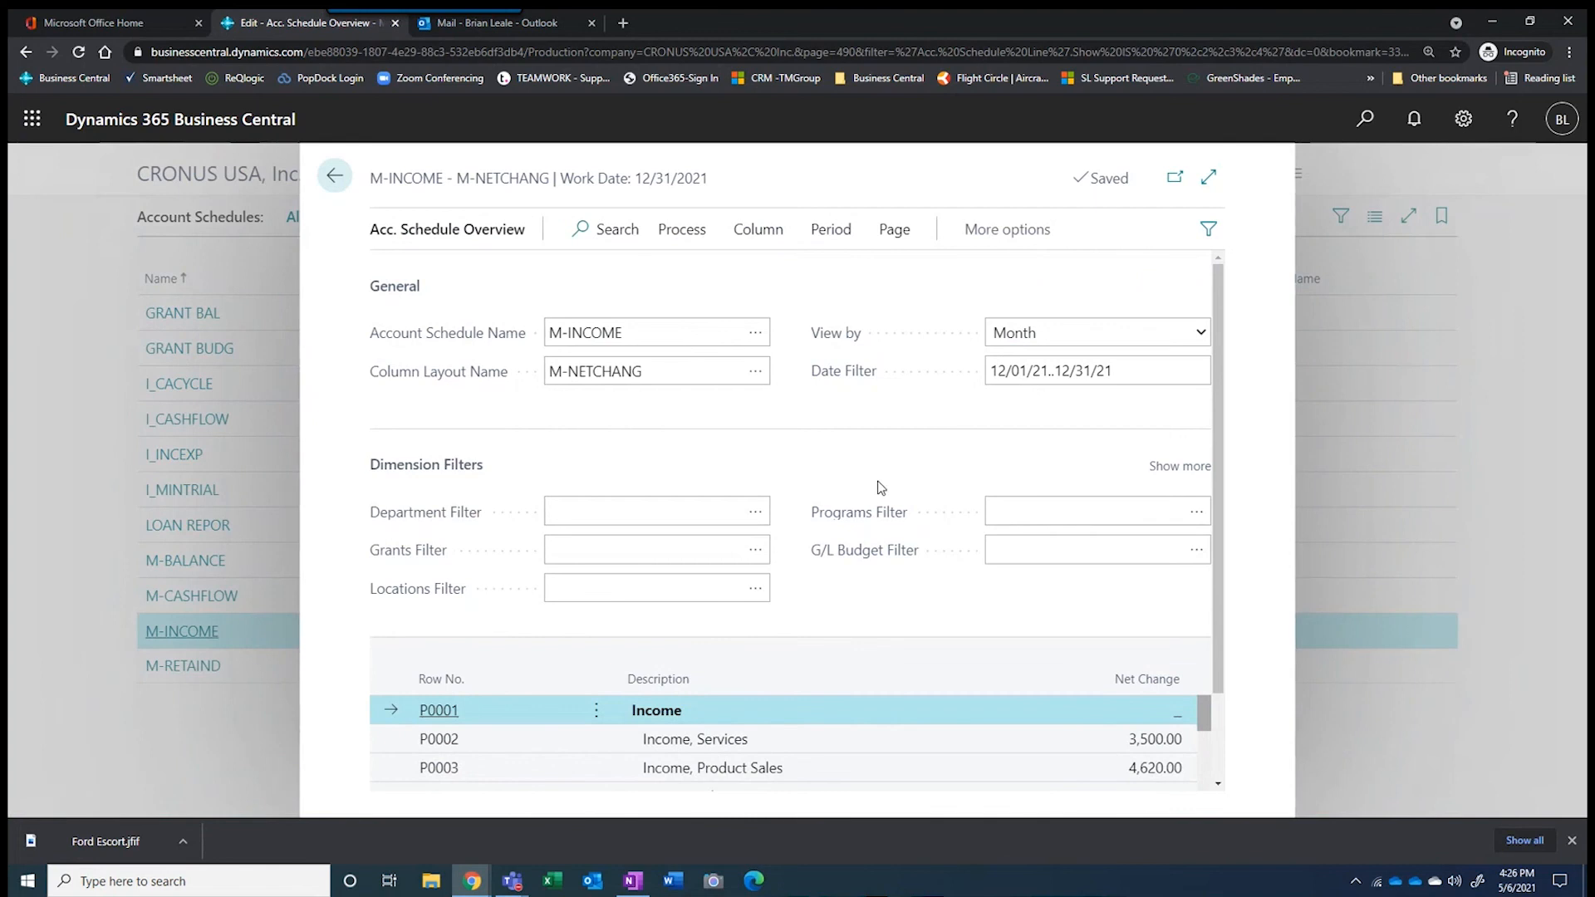
pyautogui.click(1208, 176)
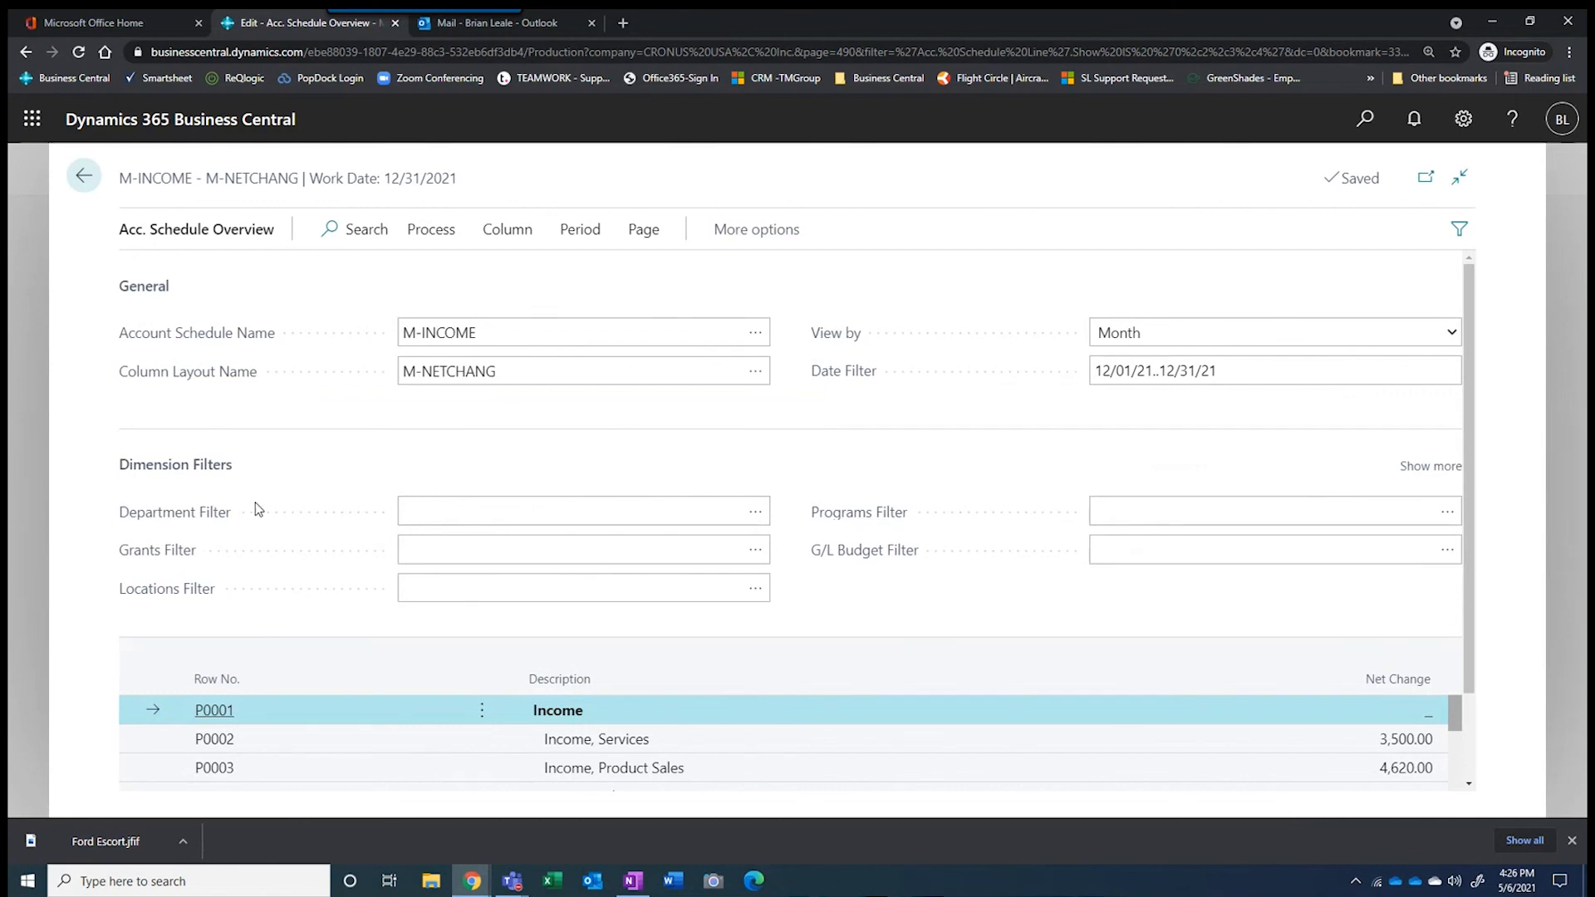
# Review the M-INCOME schedule rows and change the column layout to PERIODS
pyautogui.scroll(-1, 1030, 544)
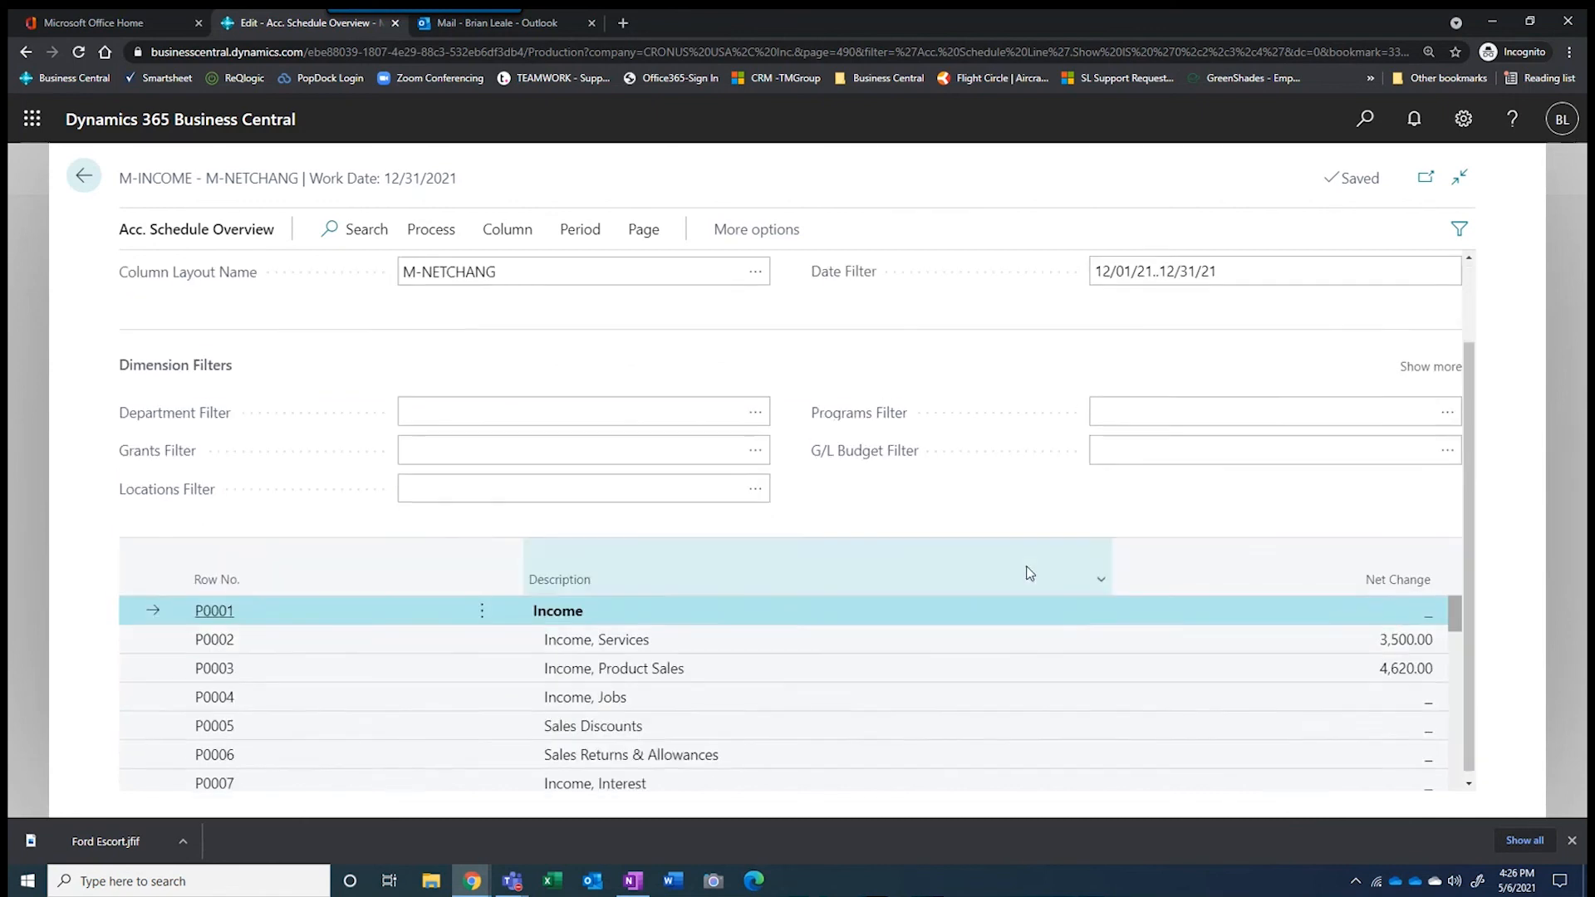
pyautogui.scroll(-4, 1357, 676)
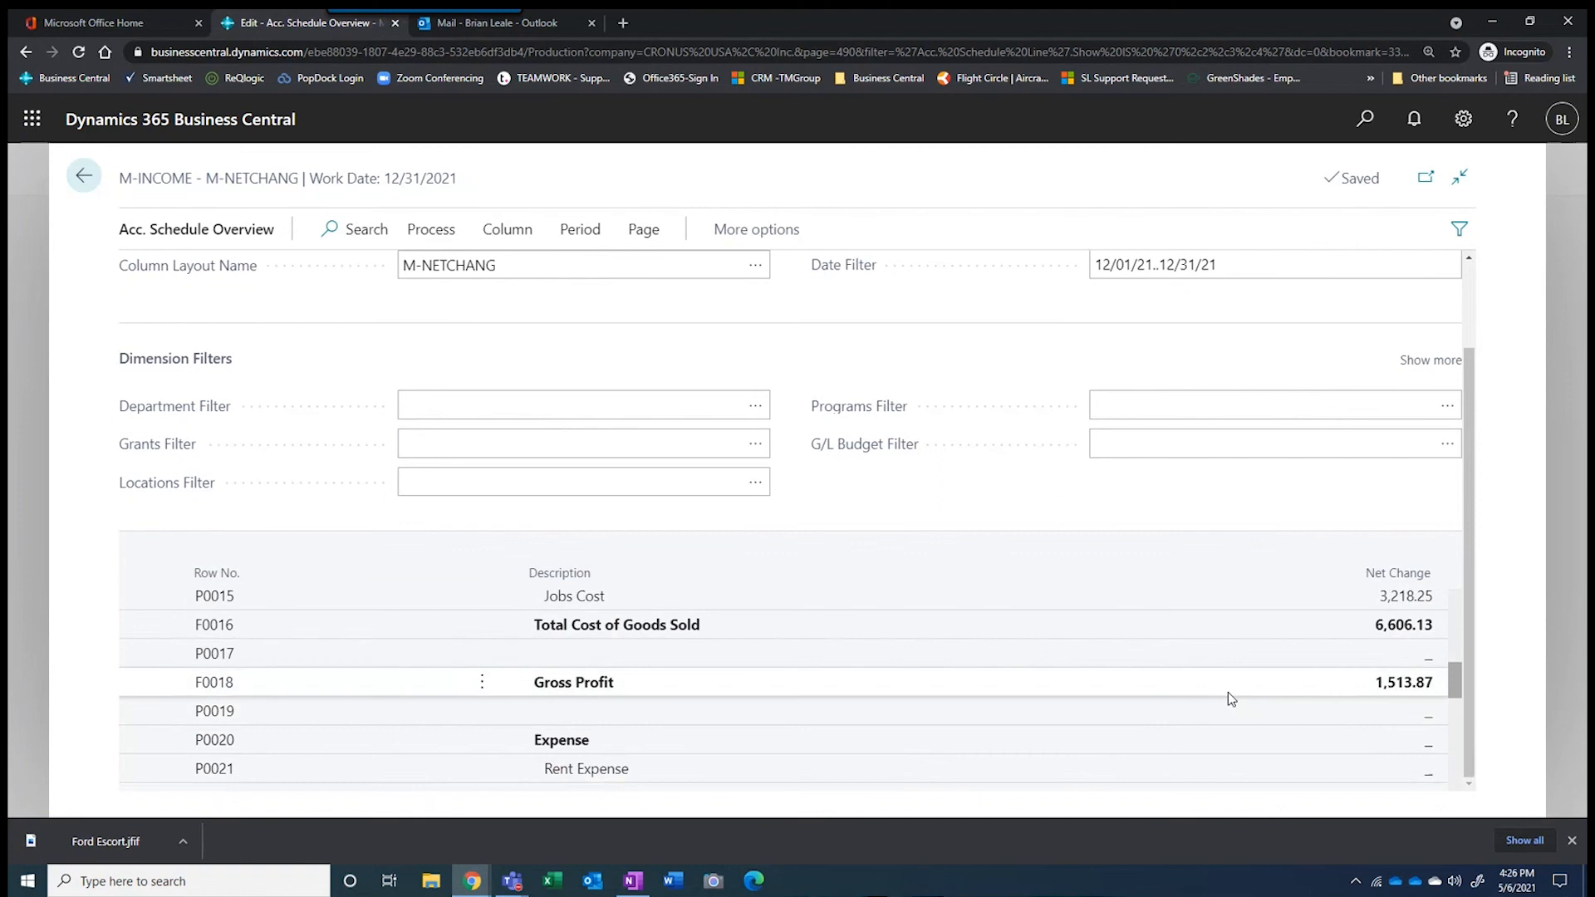
pyautogui.scroll(2, 1229, 691)
pyautogui.scroll(1, 1417, 573)
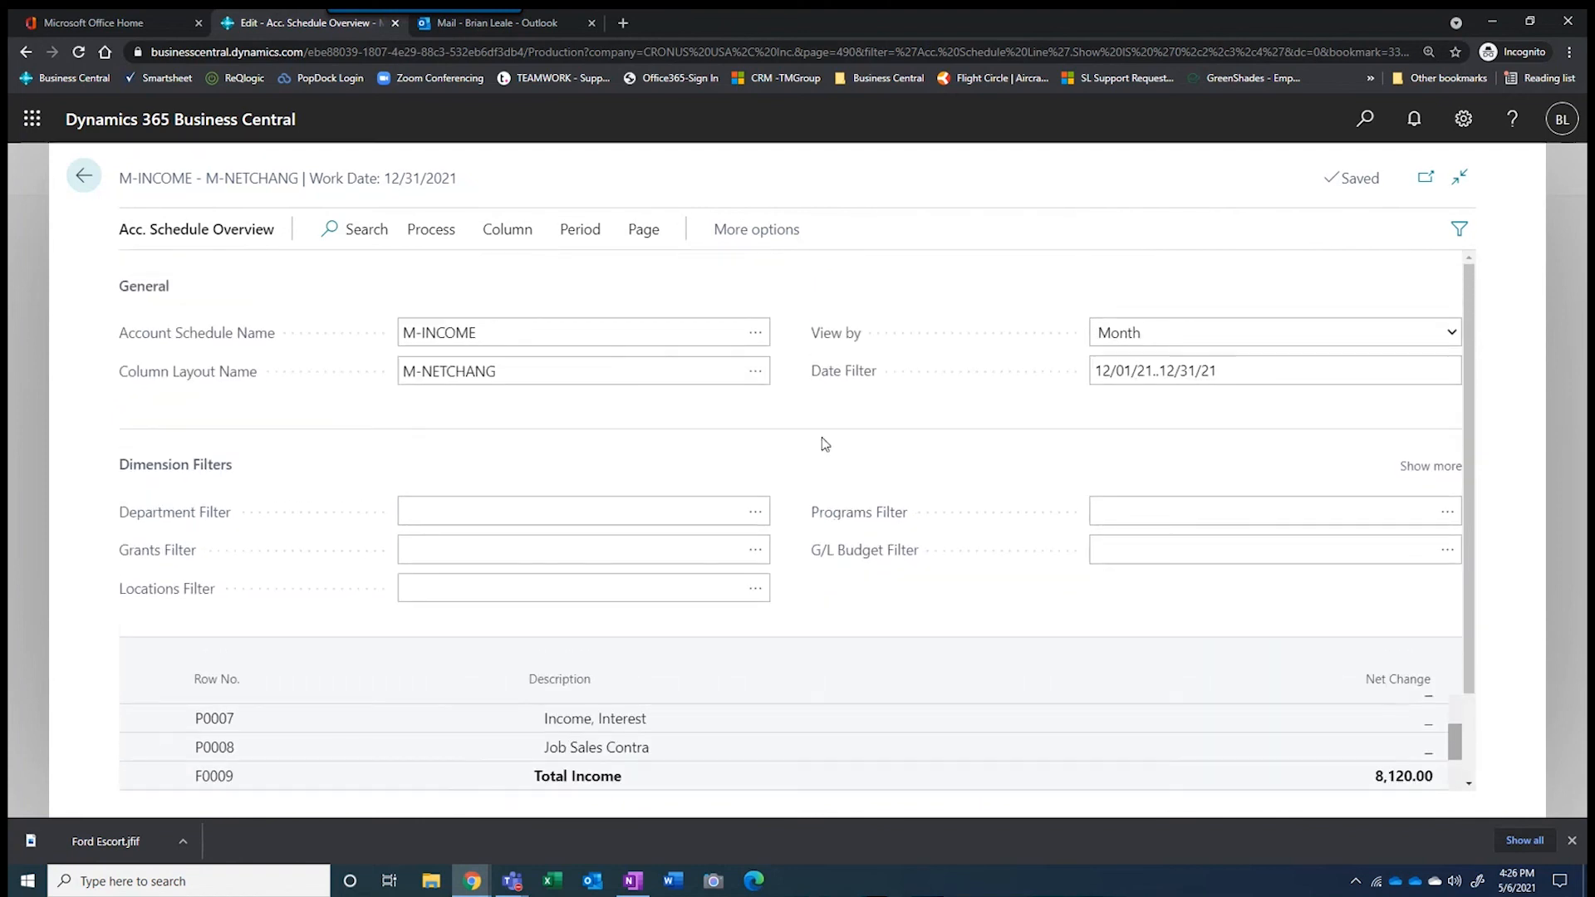
pyautogui.click(752, 374)
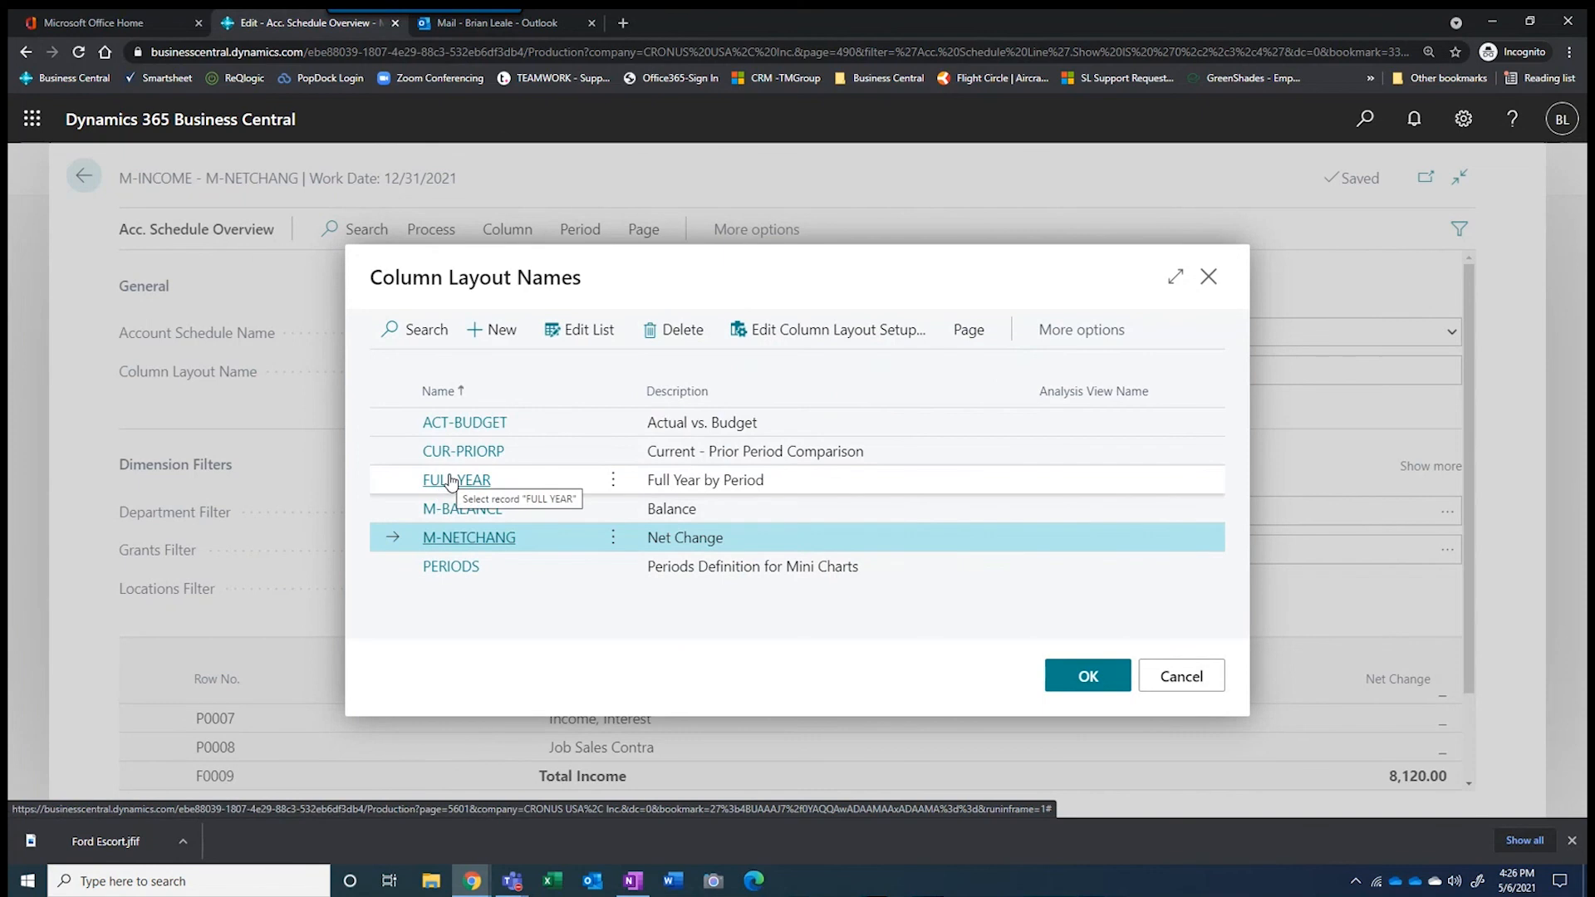
pyautogui.click(448, 571)
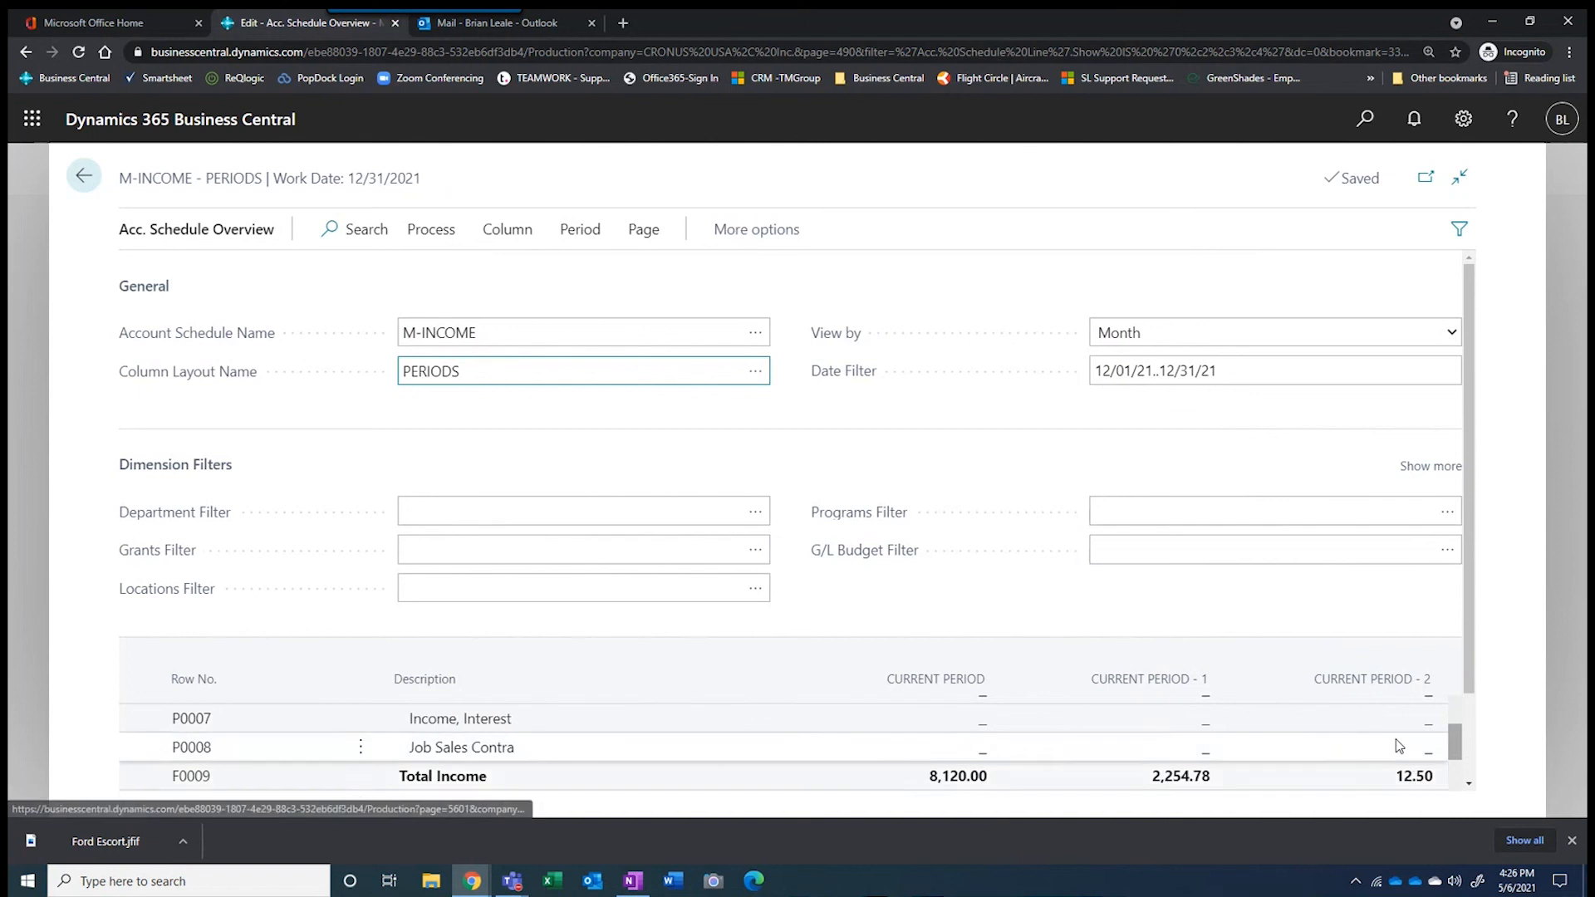
# Check the period columns down to Gross Profit, and collapse the Dimension Filters and General sections
pyautogui.scroll(-5, 1398, 745)
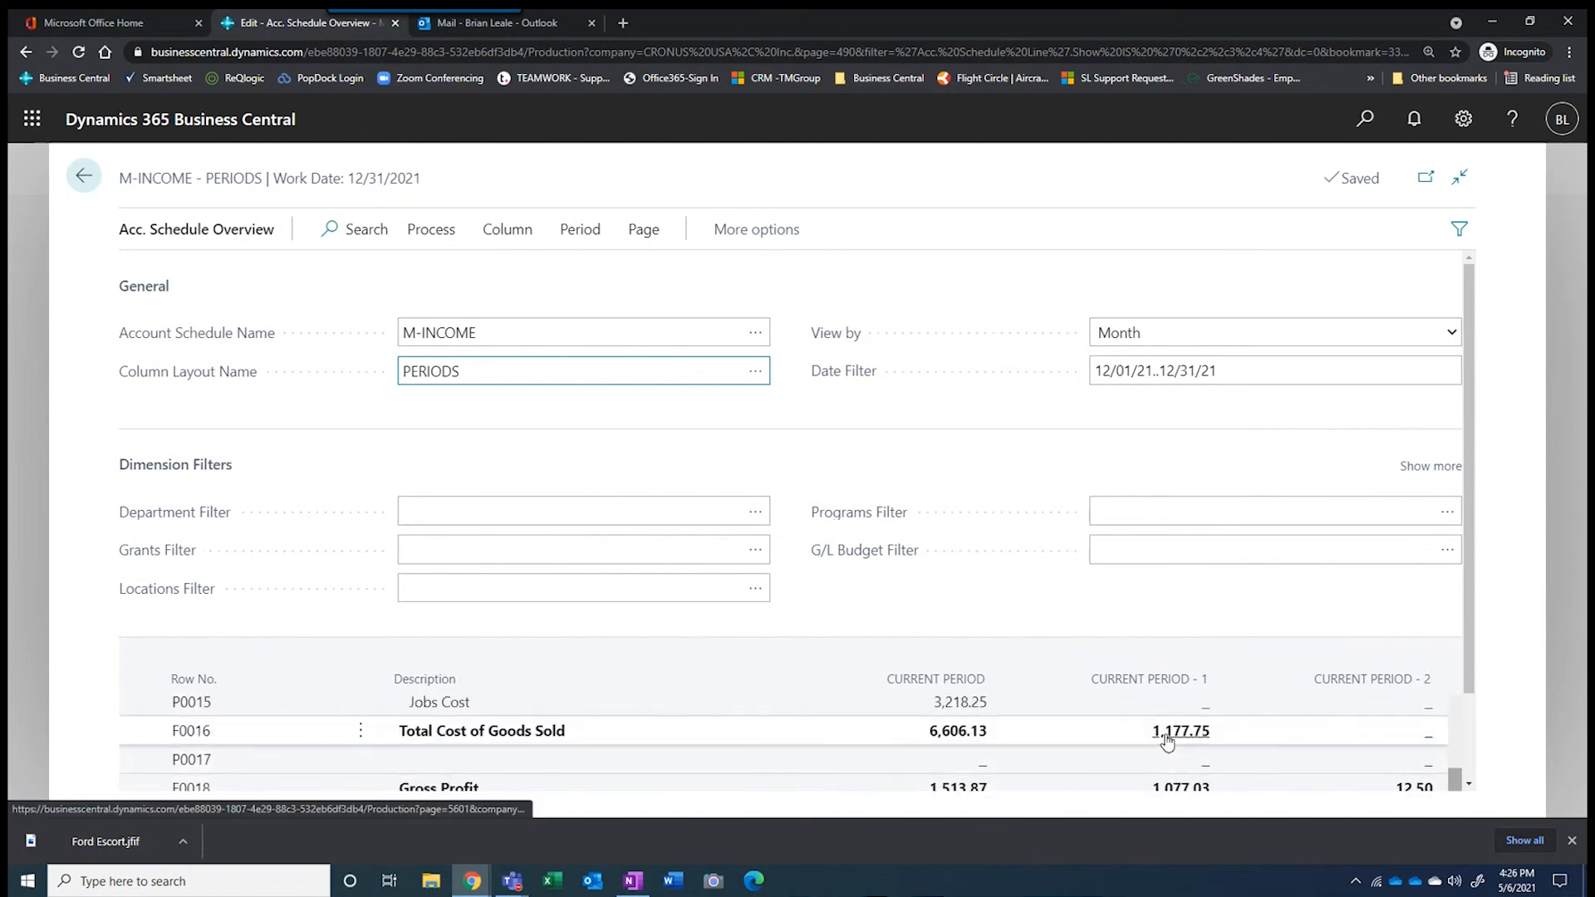
pyautogui.scroll(2, 1166, 742)
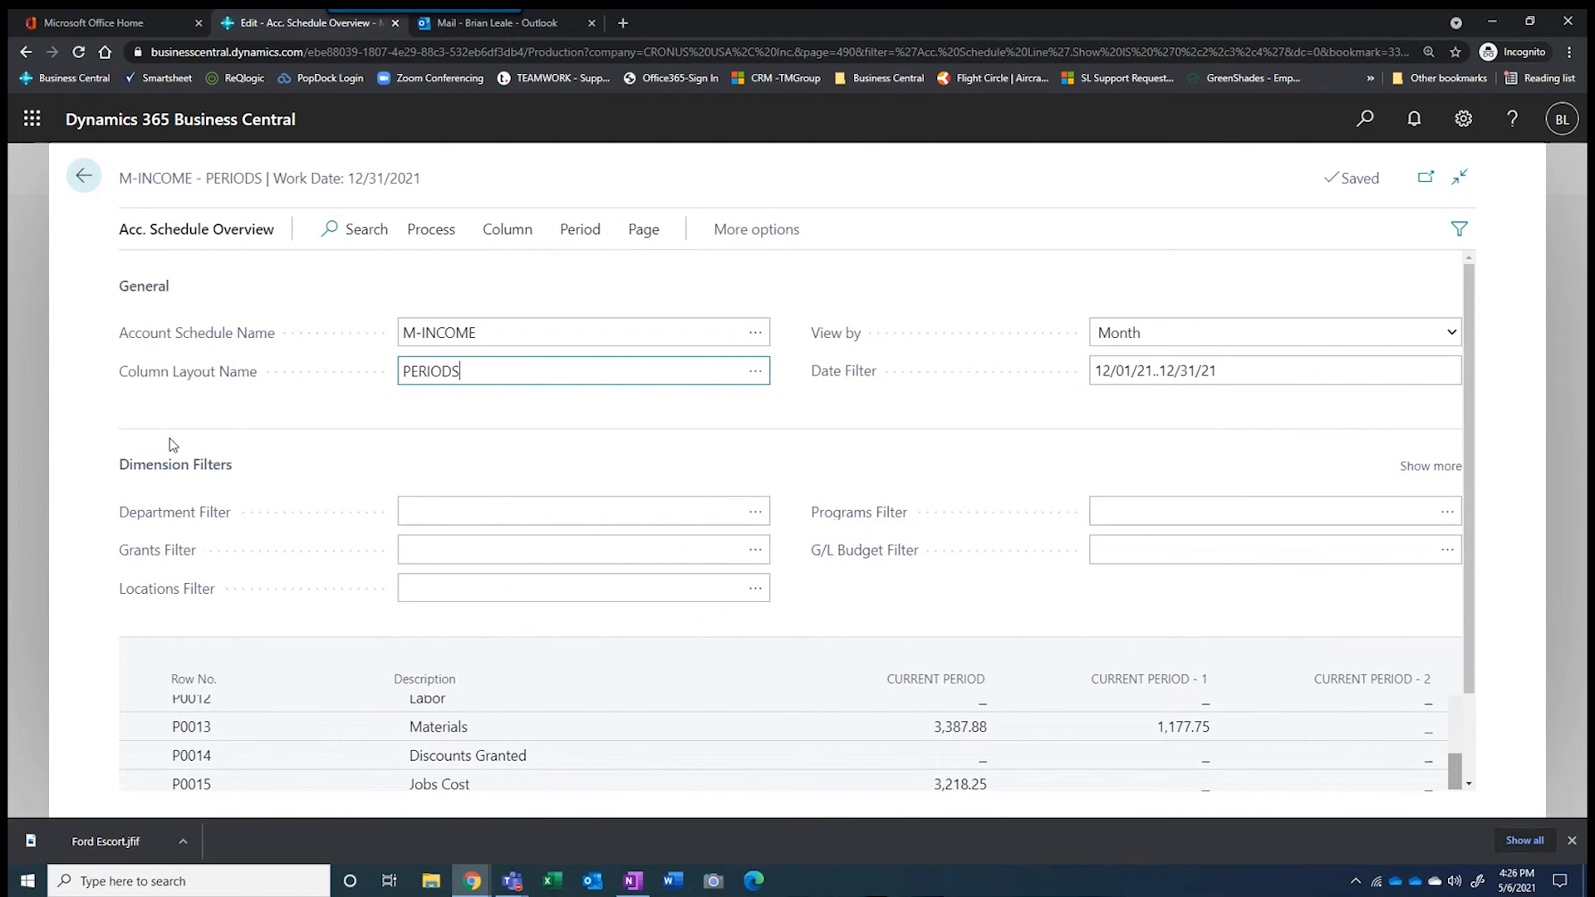
pyautogui.click(220, 466)
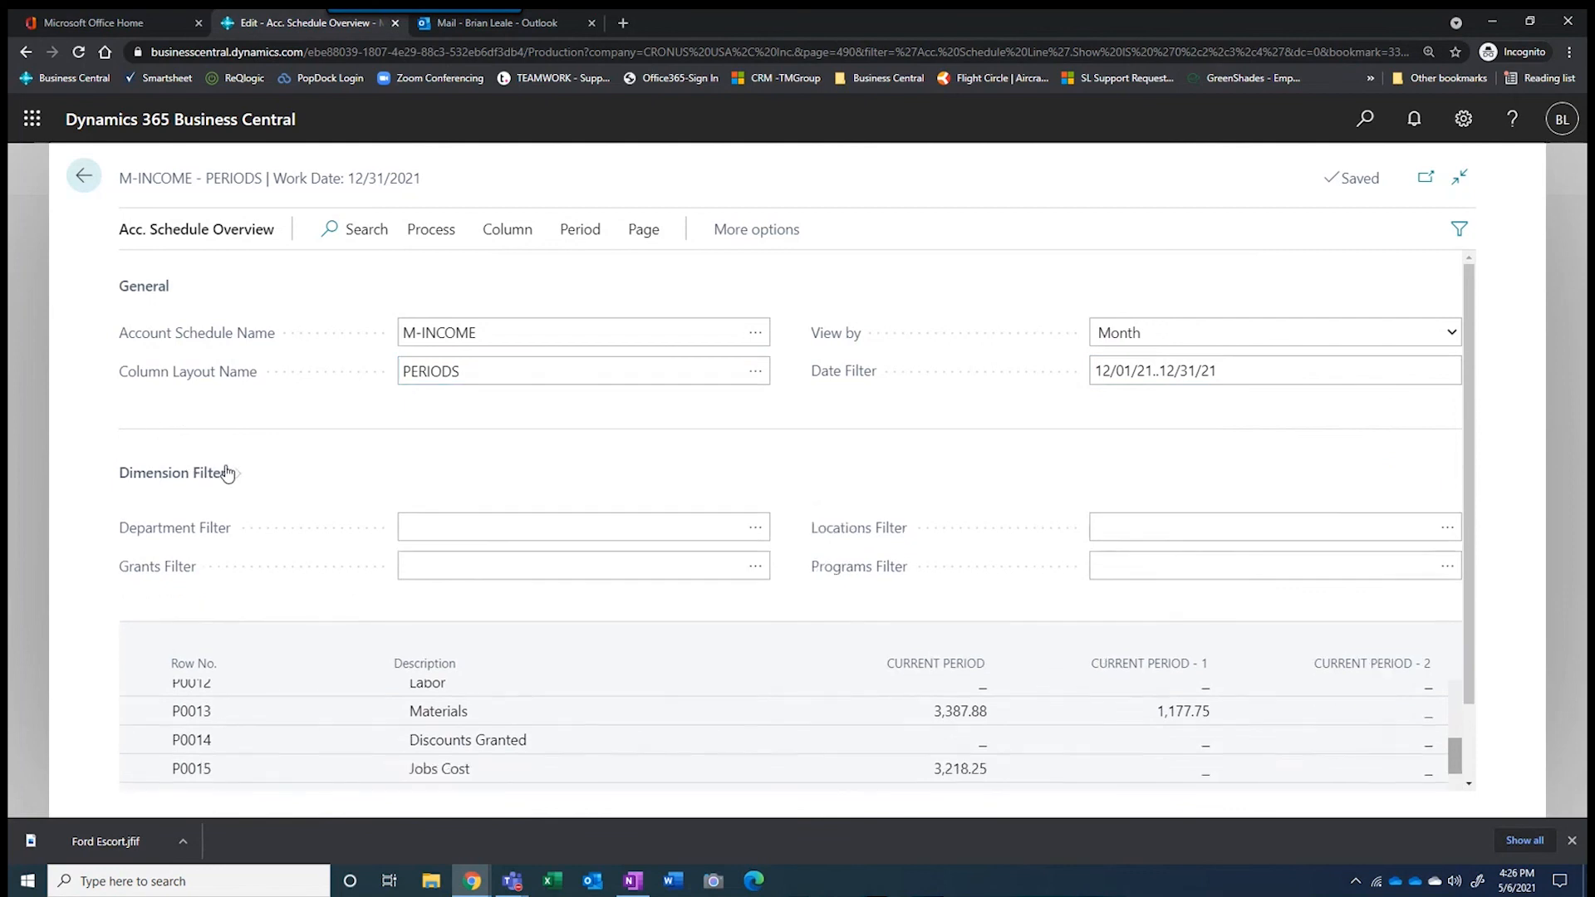
pyautogui.click(156, 287)
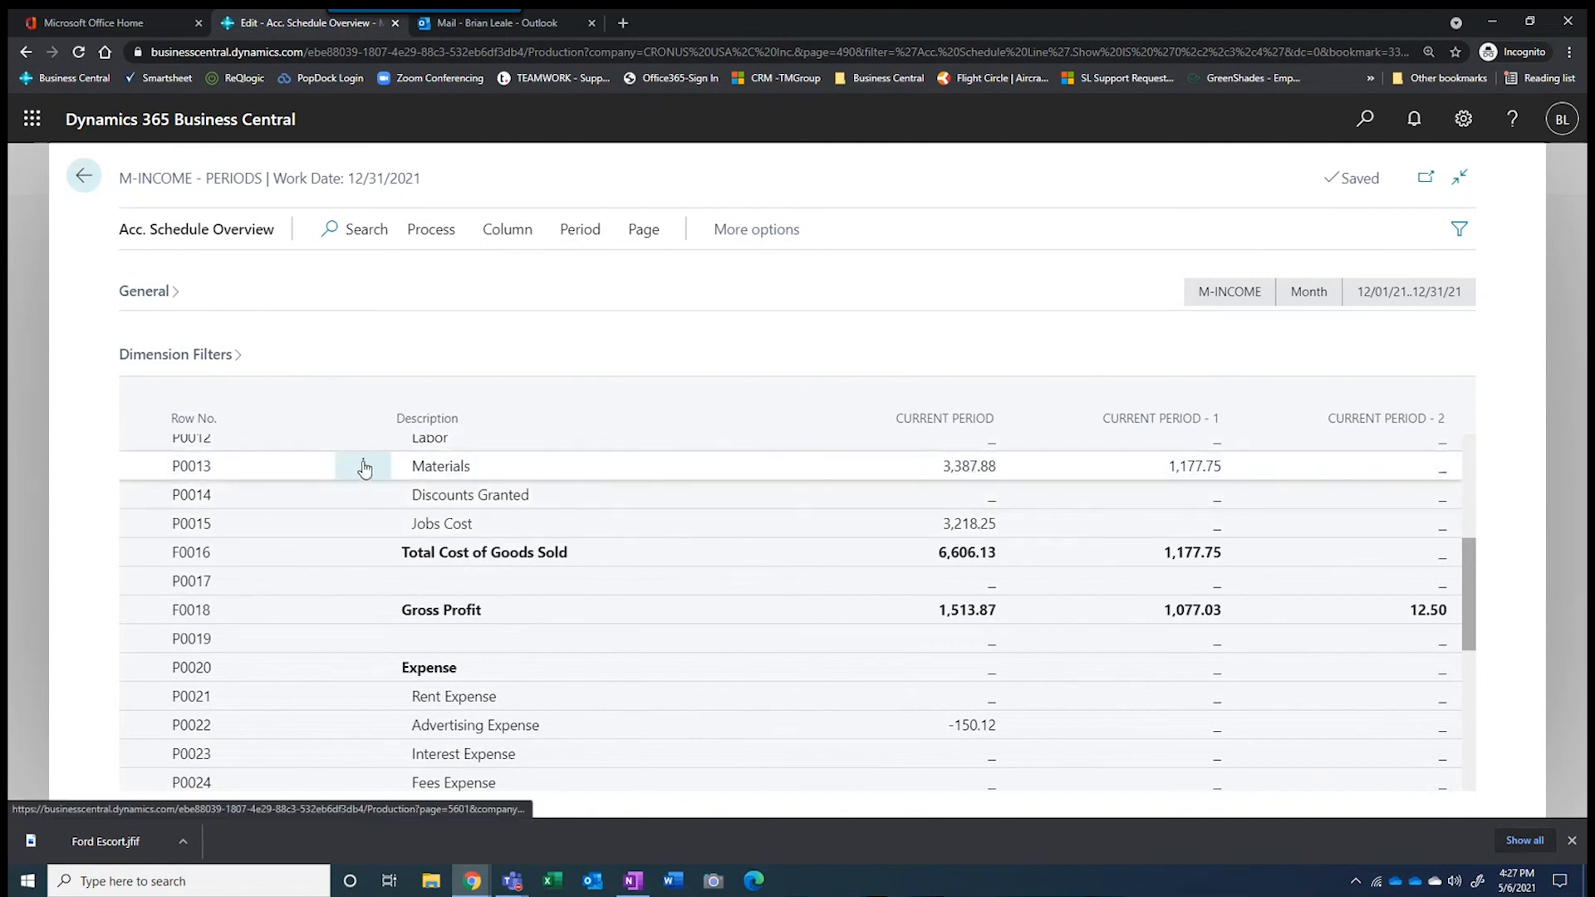
# Drill down into the current period amount of the Materials row, and return to the schedule overview
pyautogui.click(970, 469)
pyautogui.click(967, 451)
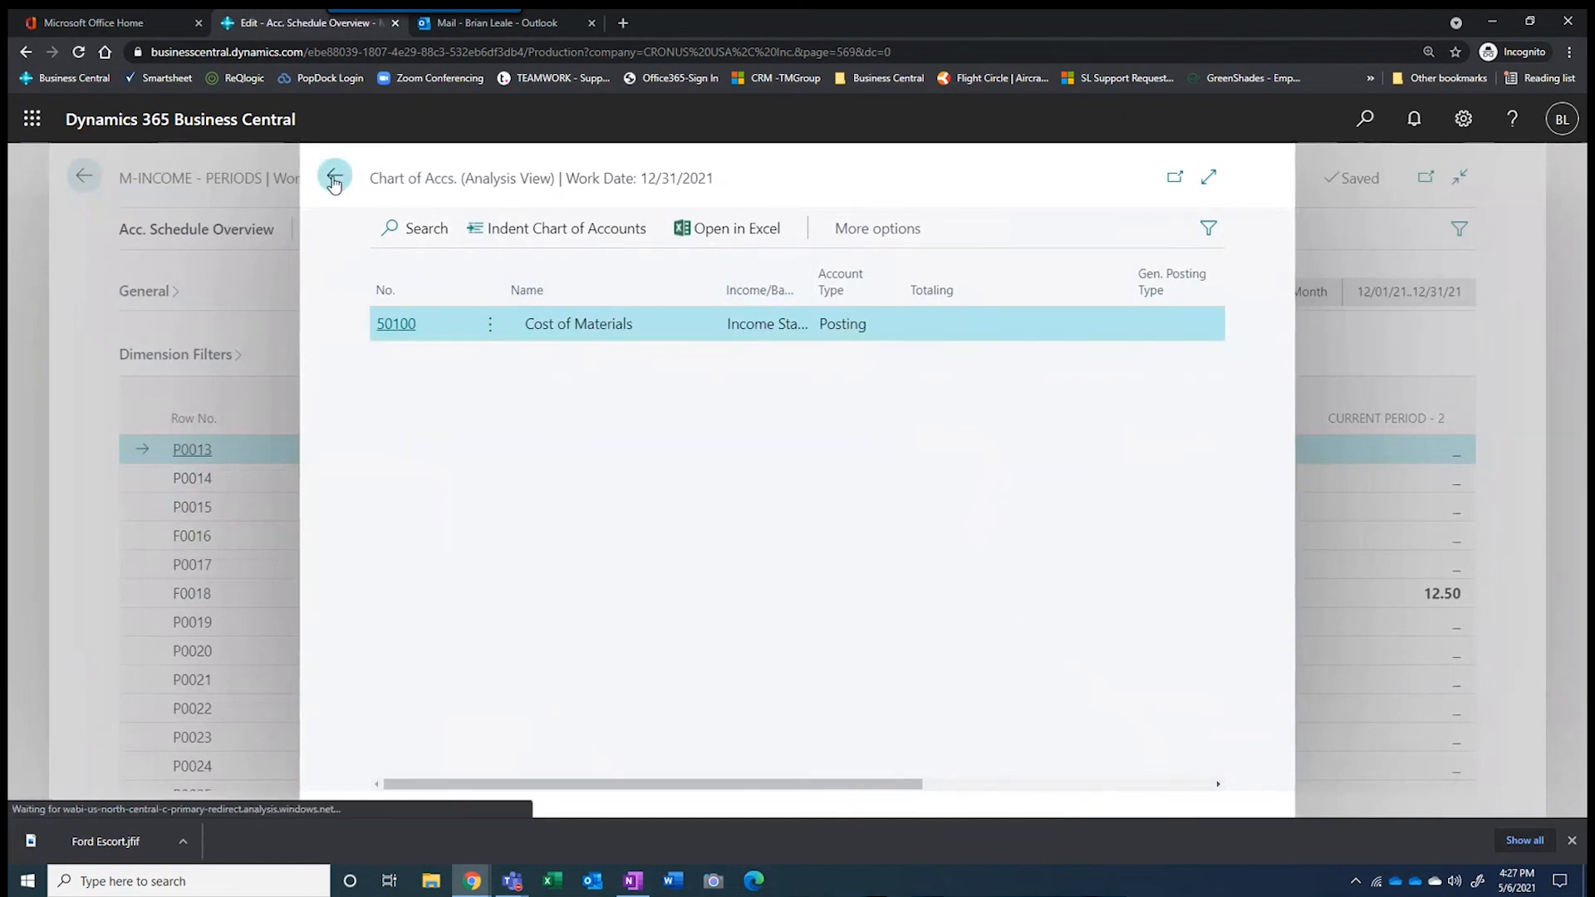
pyautogui.press('Escape')
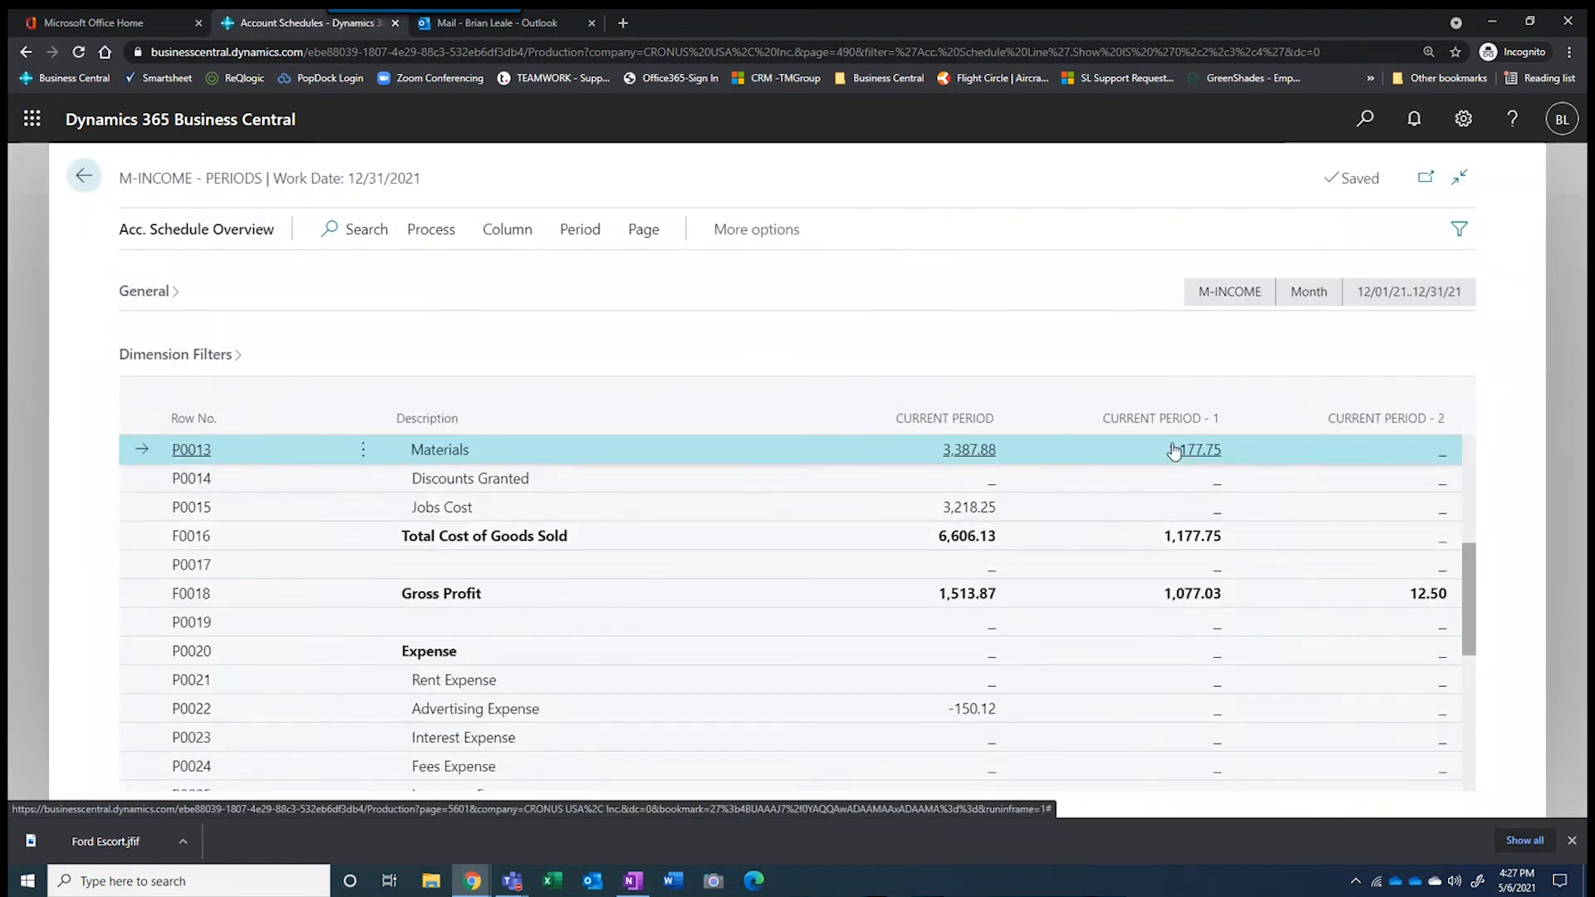
# Filter the schedule by the ADMIN department and review the expense rows down to Net Income
pyautogui.click(235, 354)
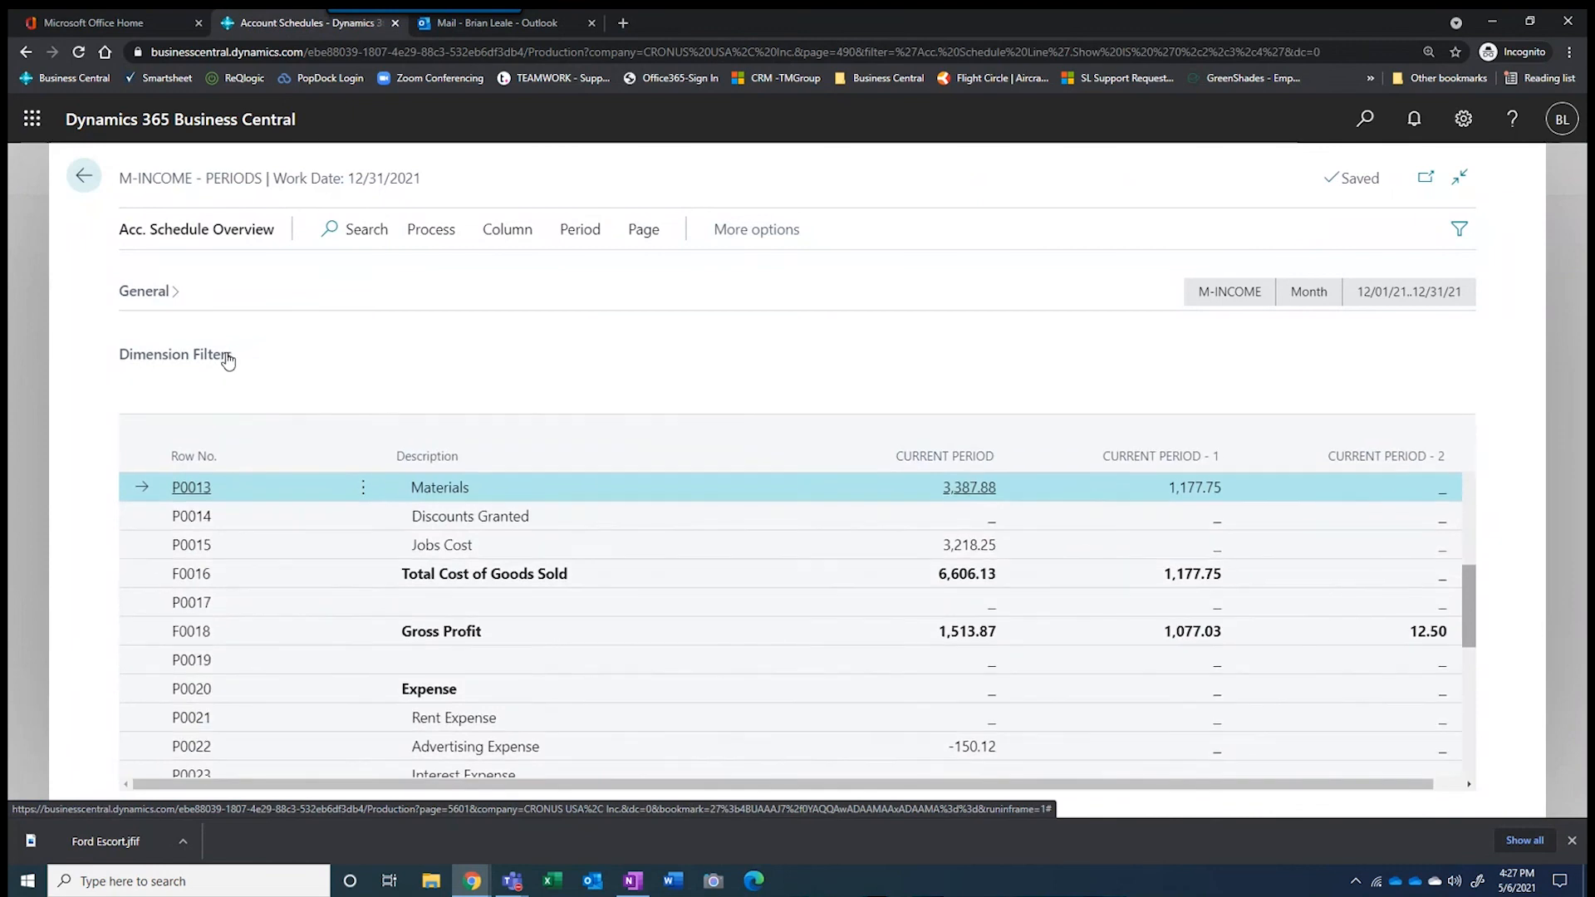
pyautogui.click(762, 397)
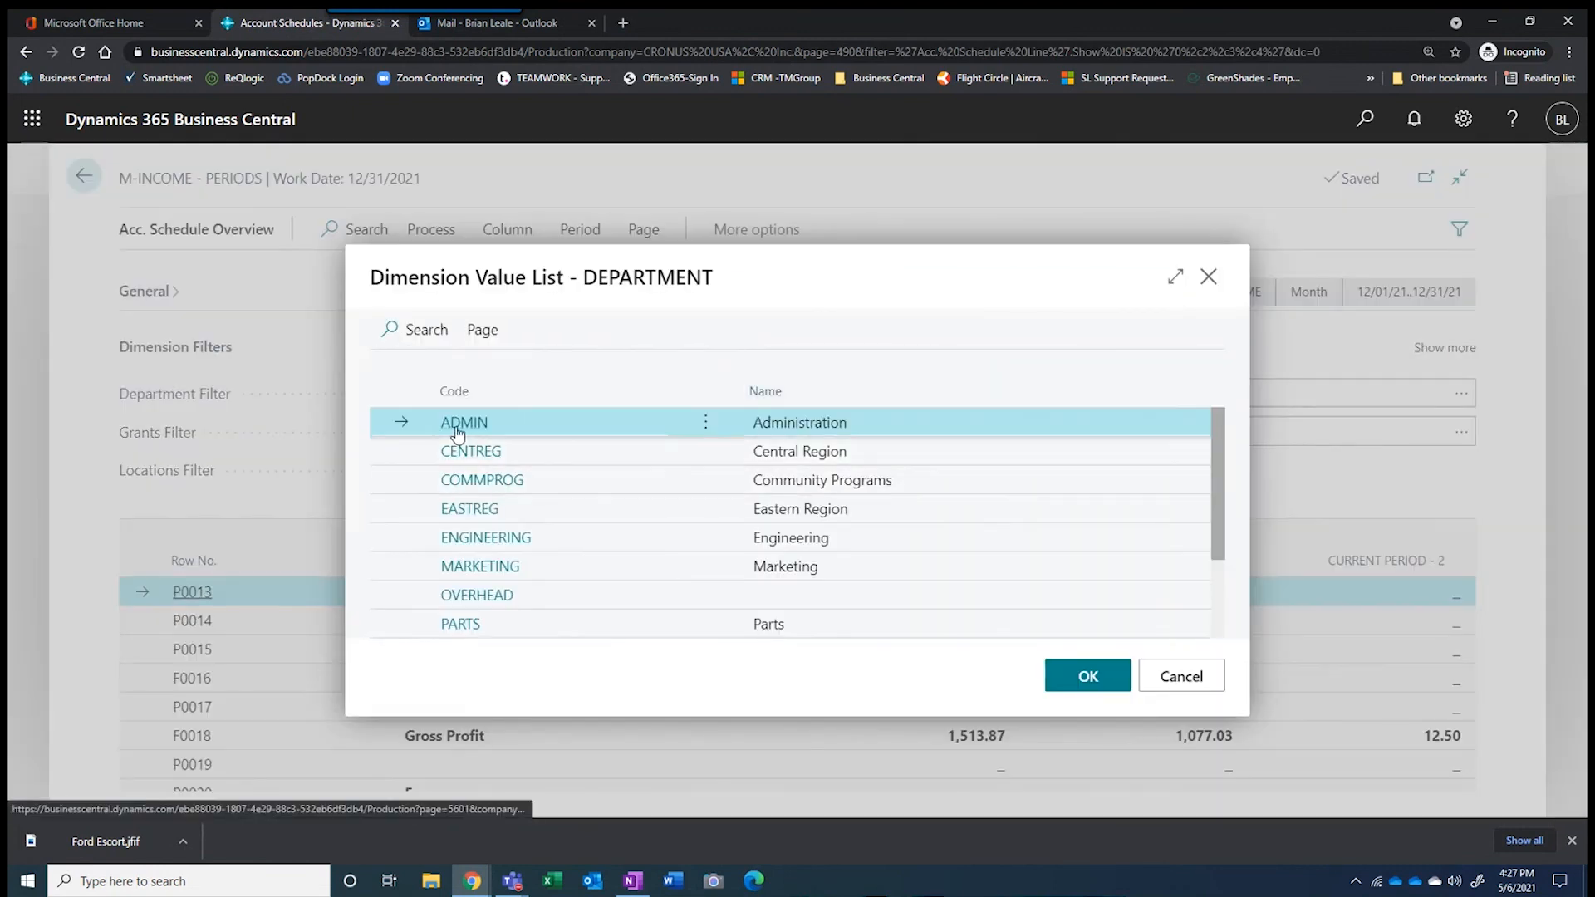
pyautogui.click(460, 424)
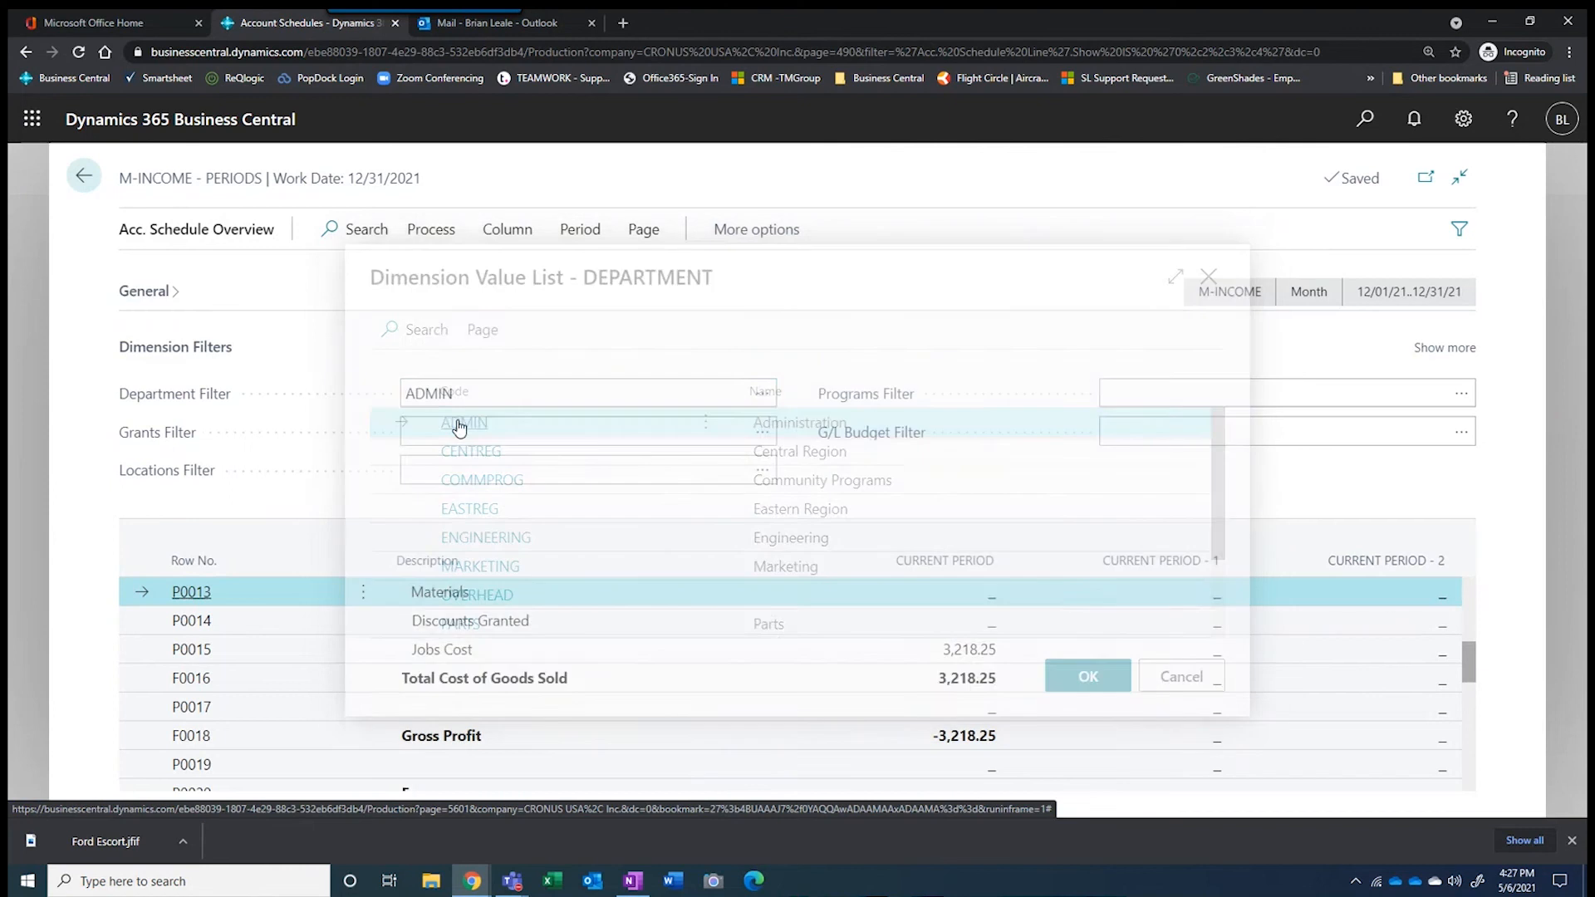
pyautogui.scroll(-6, 934, 739)
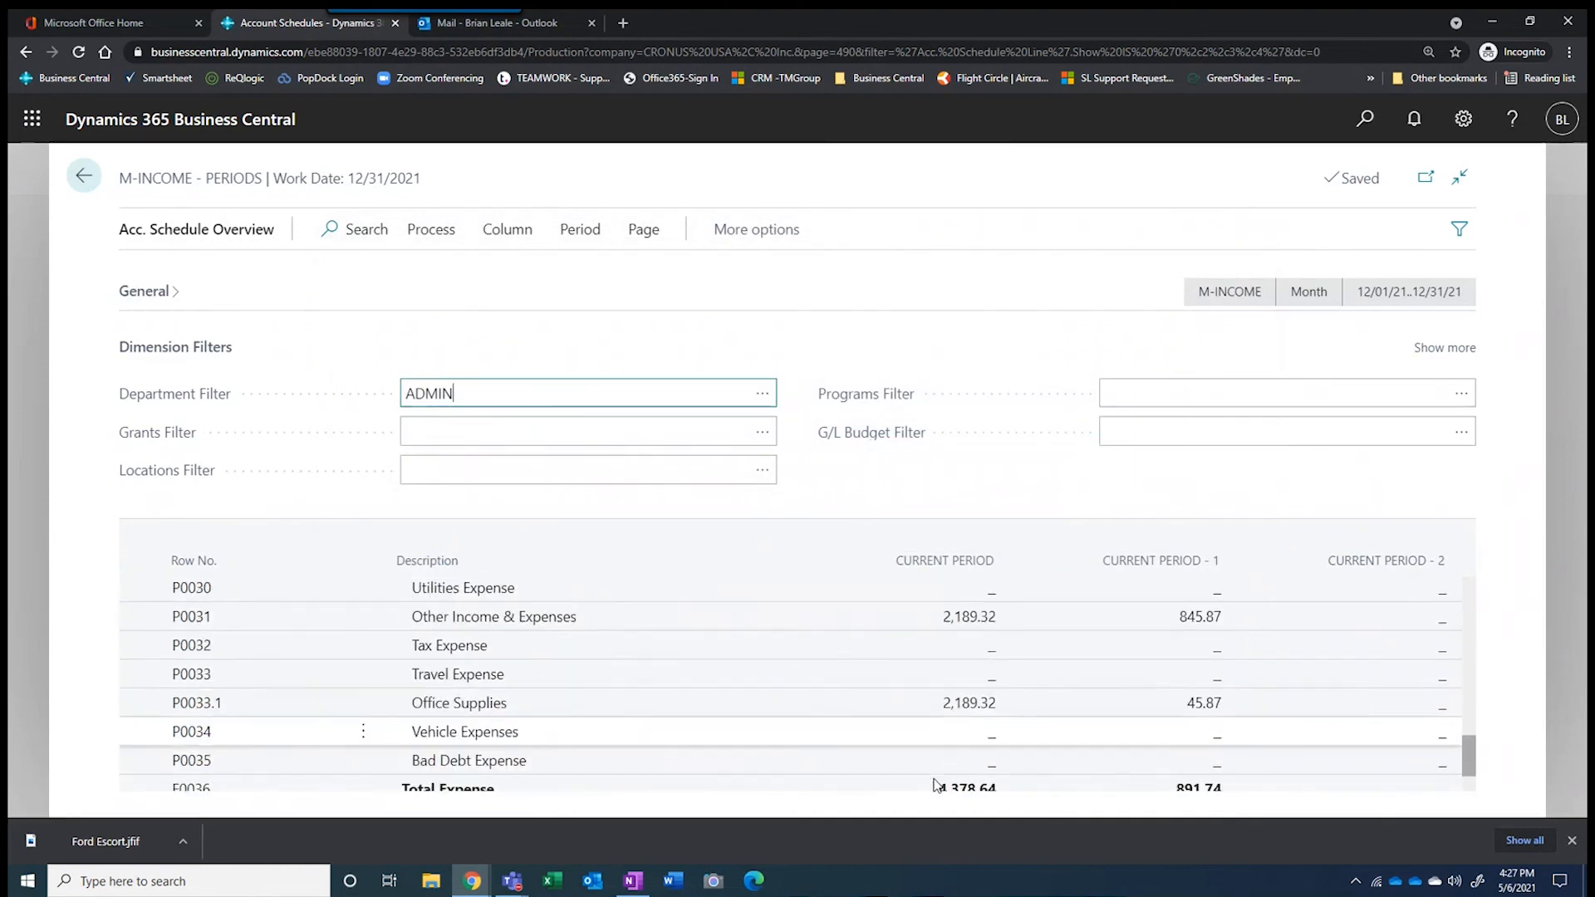
pyautogui.scroll(1, 937, 784)
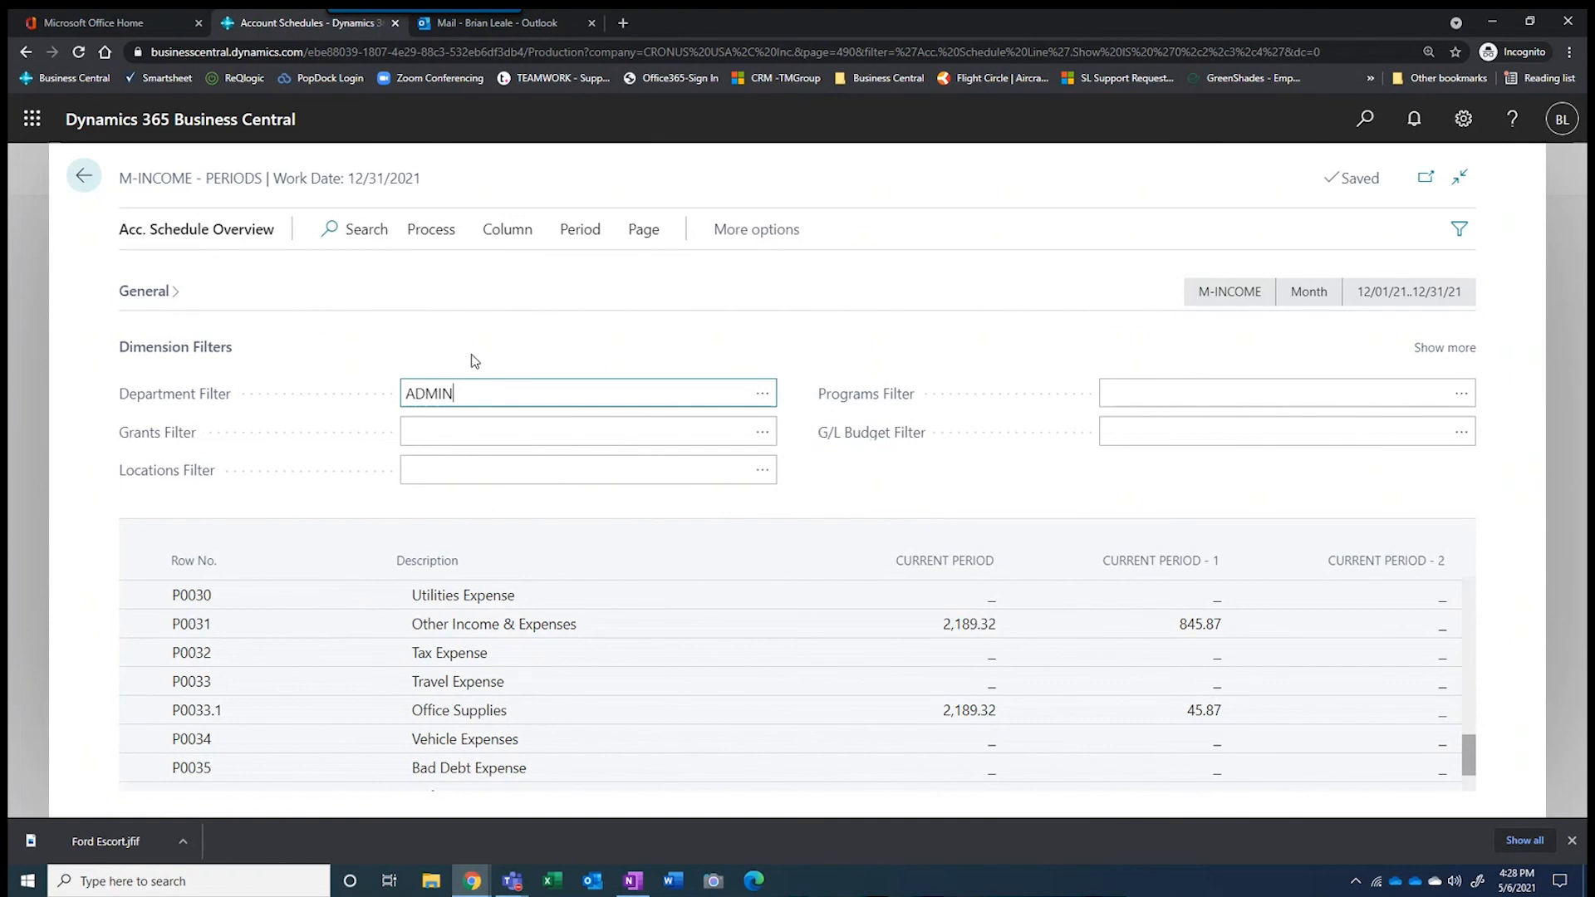
pyautogui.scroll(-2, 959, 661)
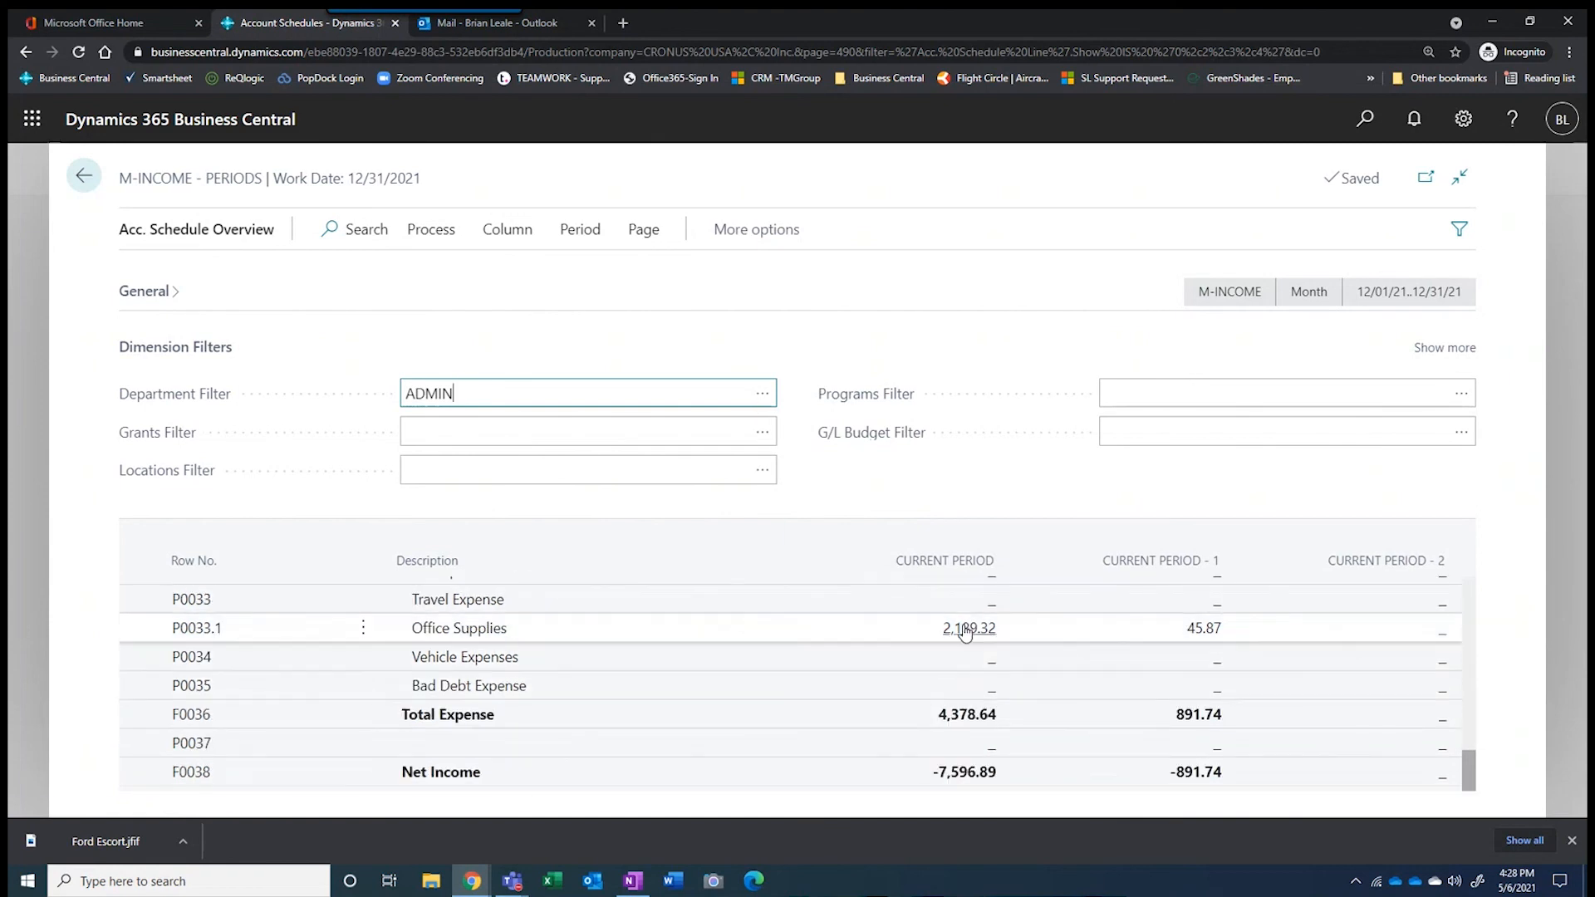
pyautogui.scroll(2, 959, 704)
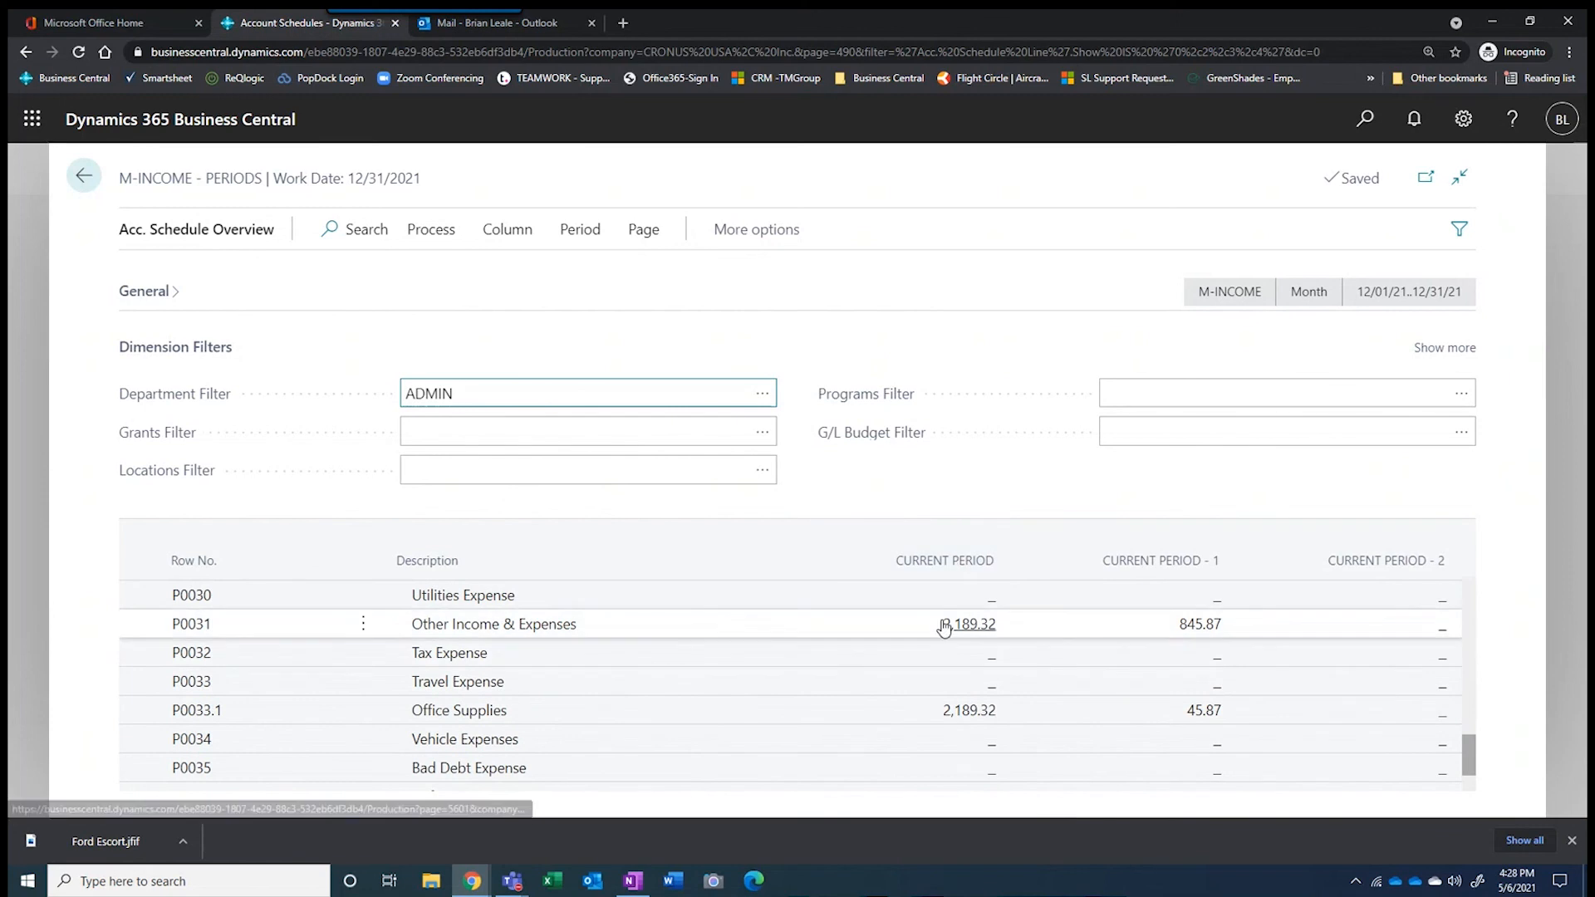
# View the General settings once more, and collapse both header sections to make room for the schedule rows
pyautogui.click(174, 294)
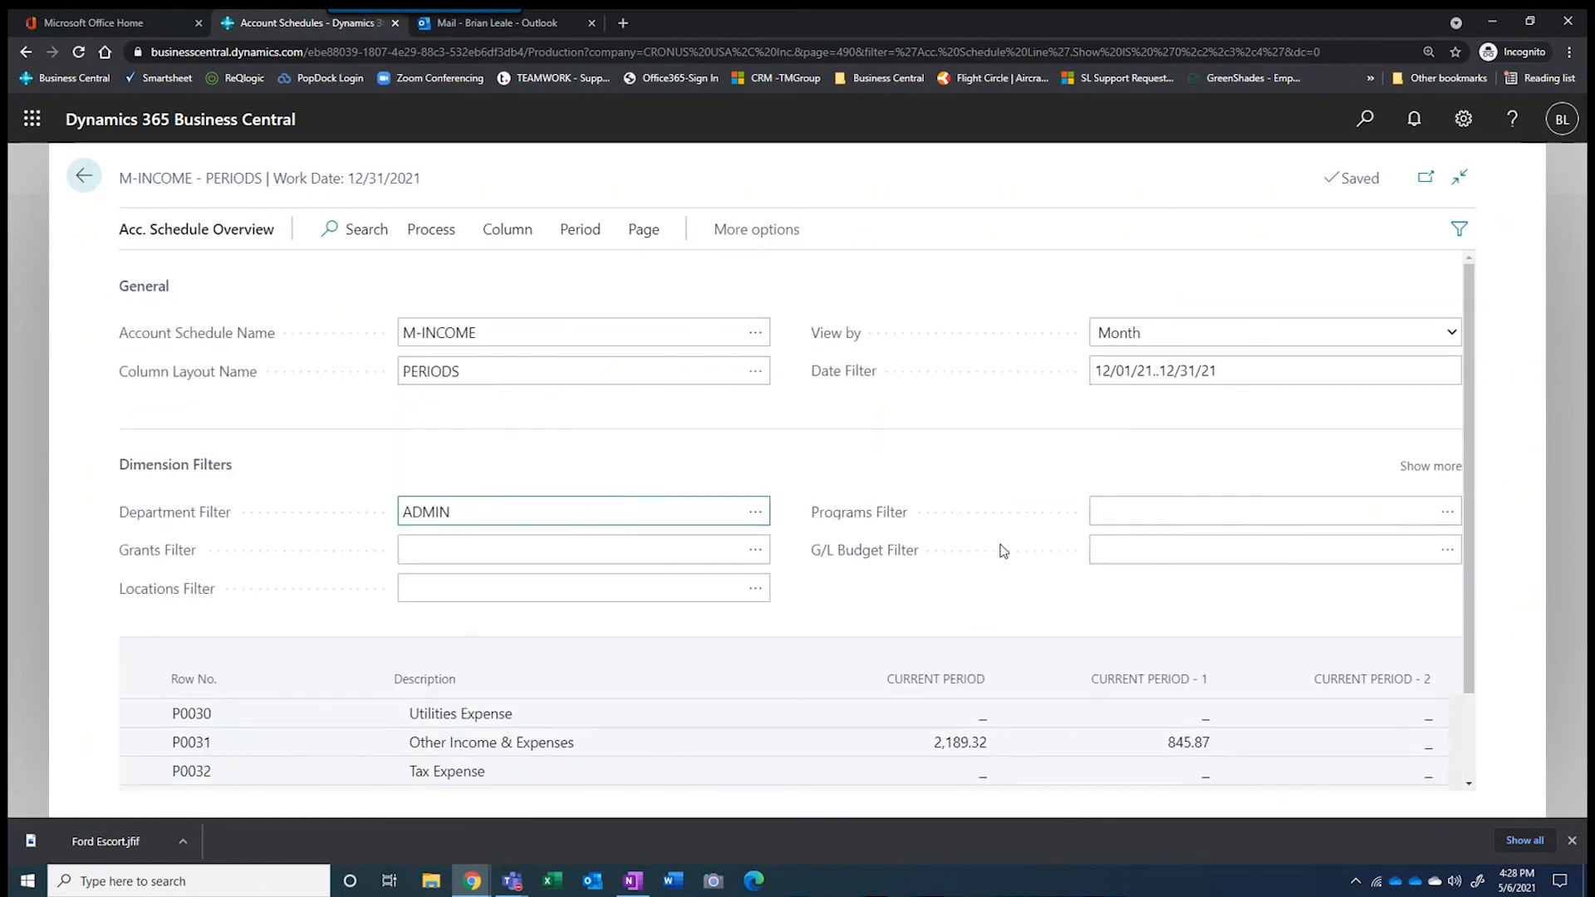
pyautogui.click(175, 288)
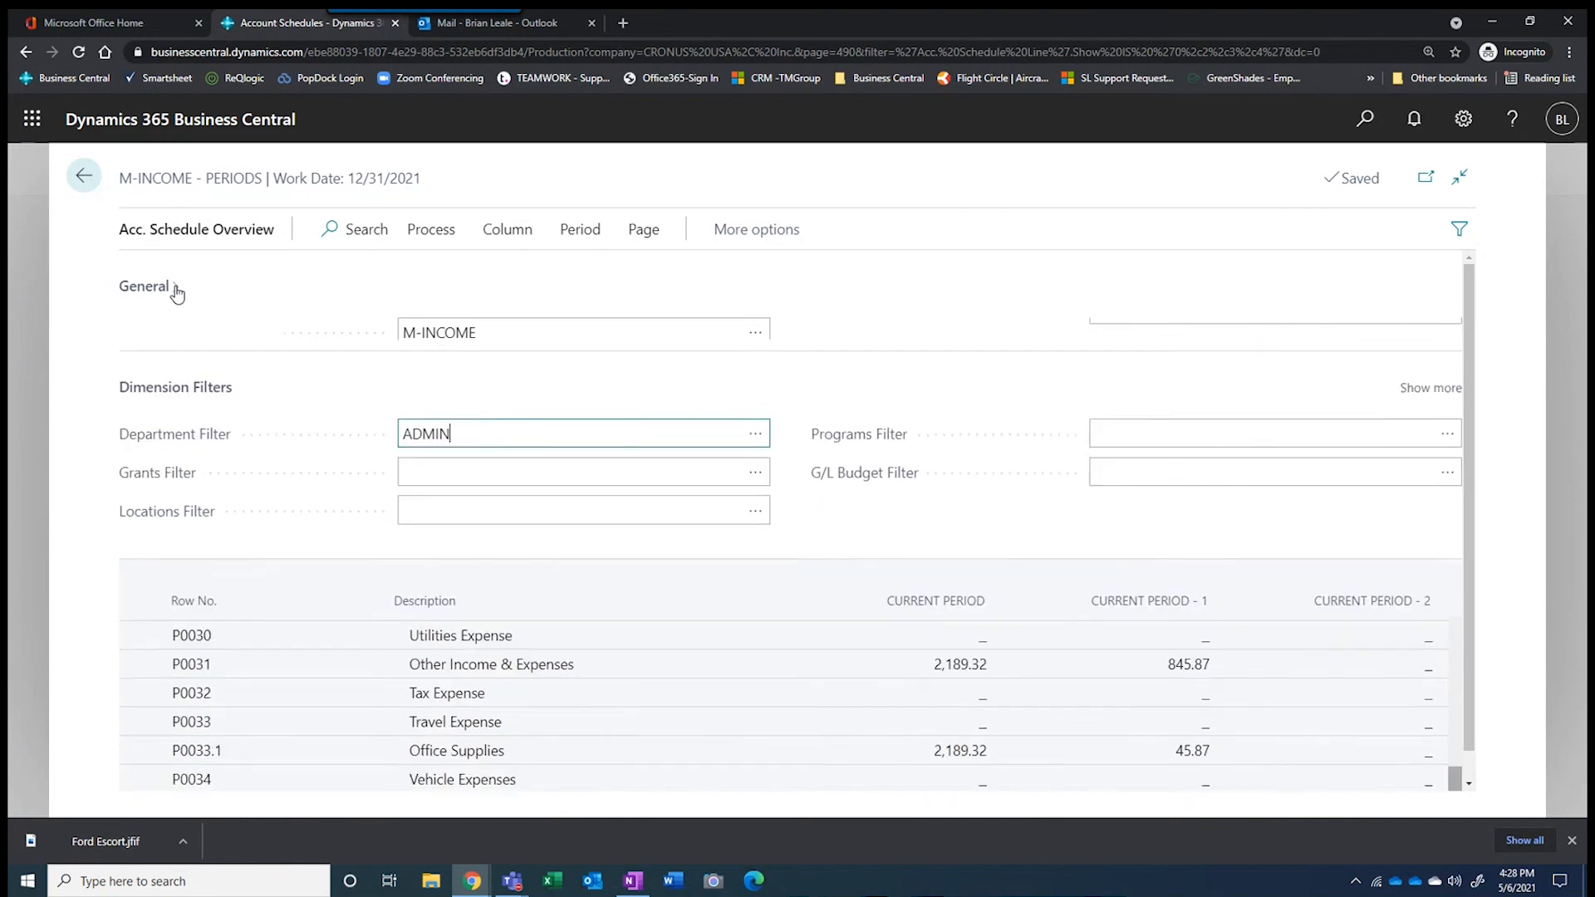
pyautogui.click(243, 357)
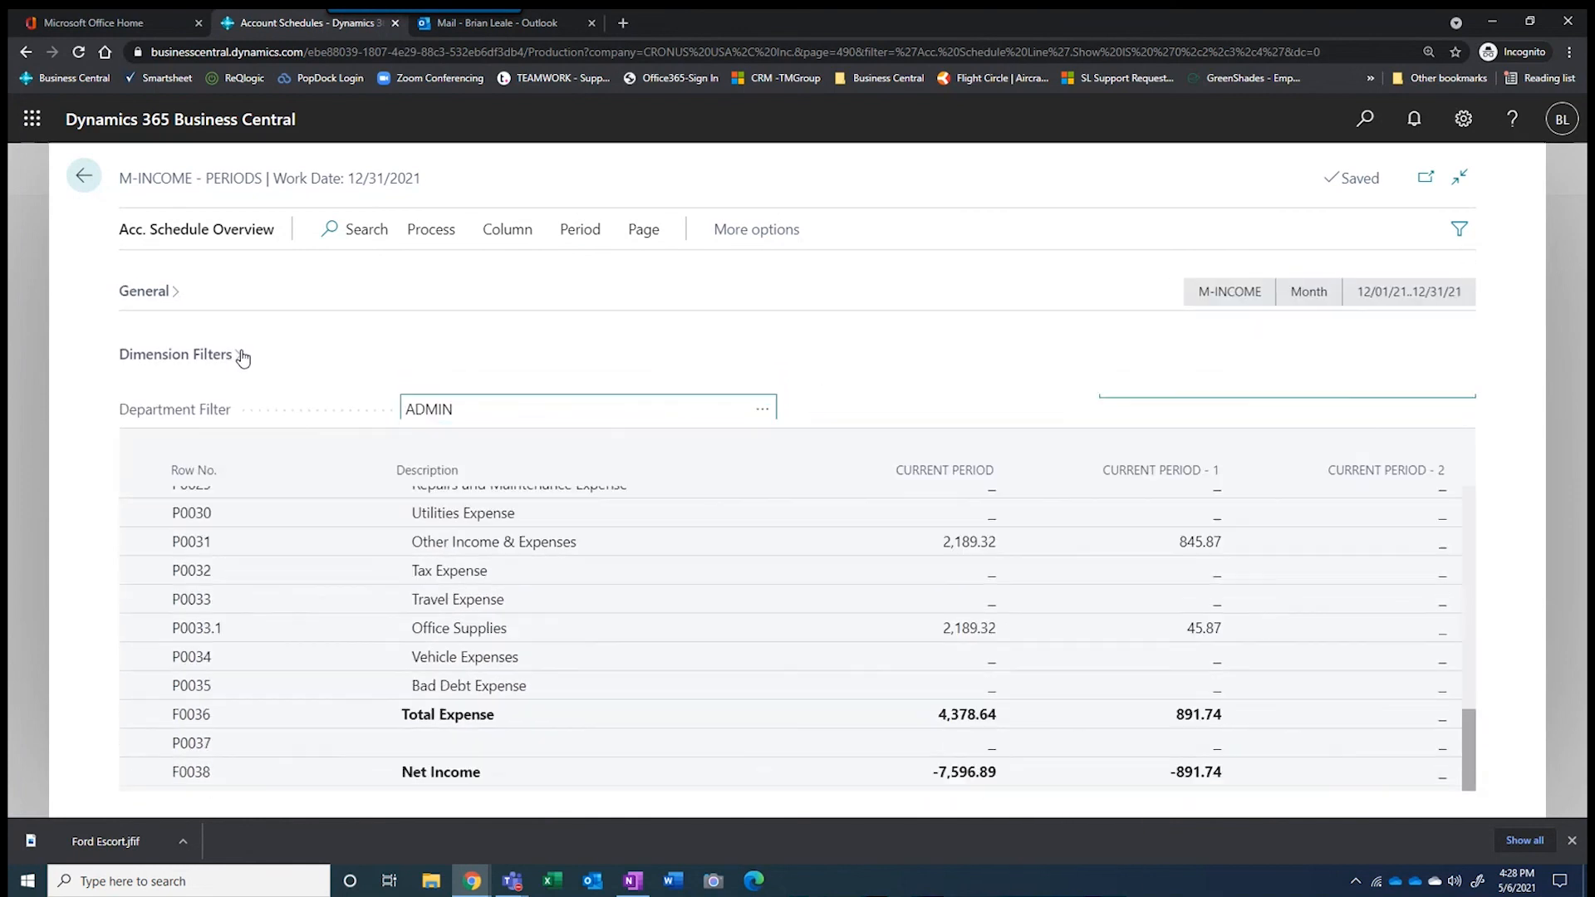
# Look over the available schedule actions and open the print options for the Account Schedule report
pyautogui.click(735, 233)
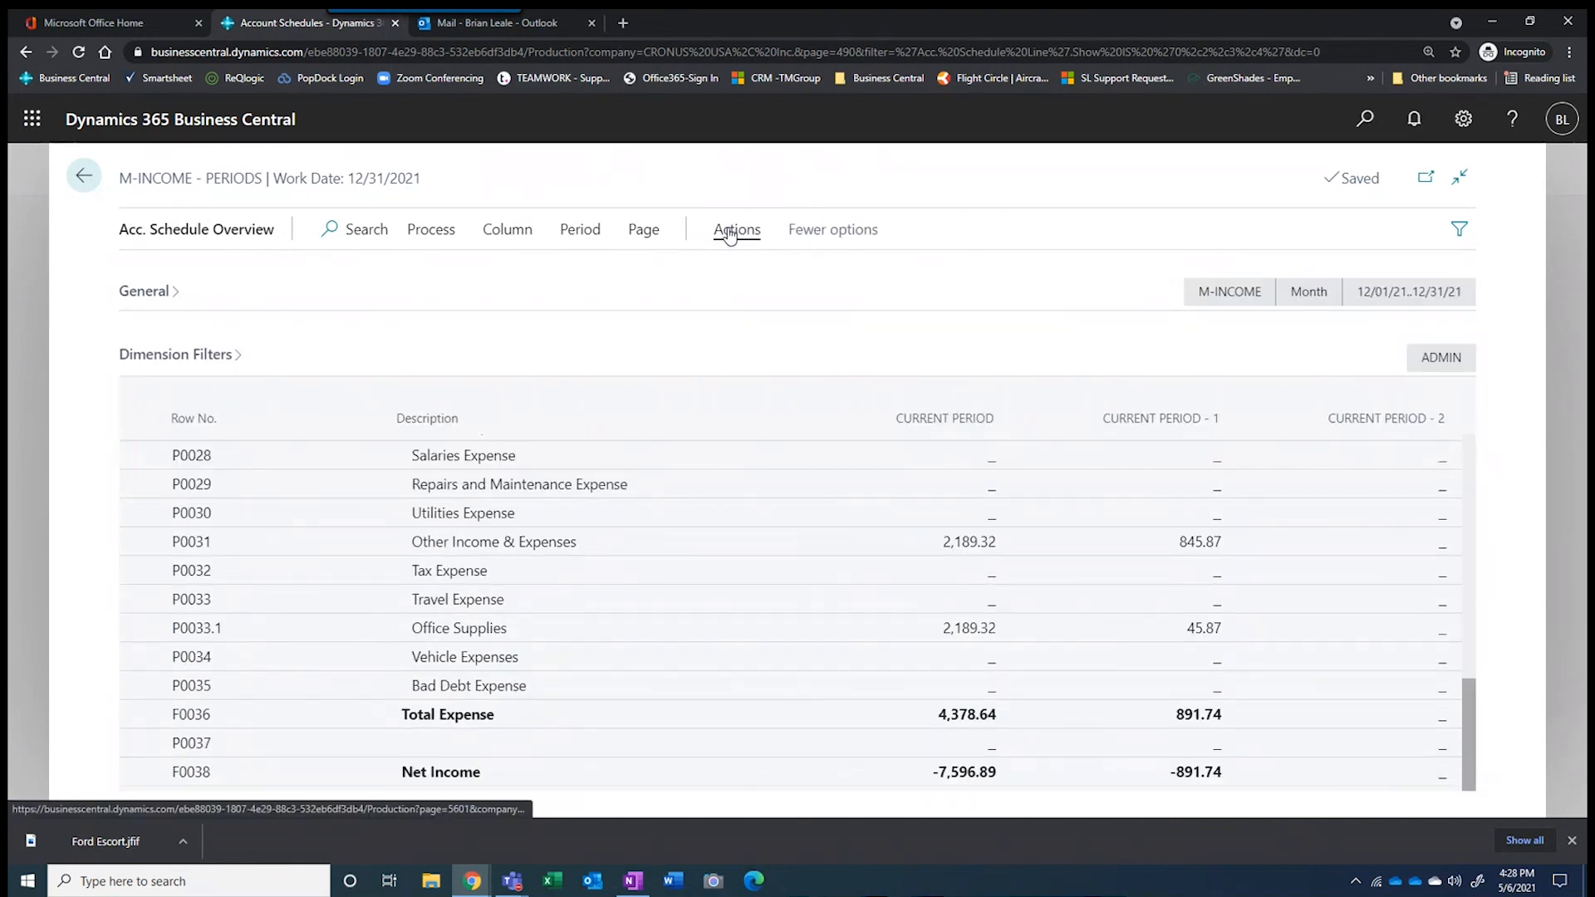
pyautogui.click(729, 237)
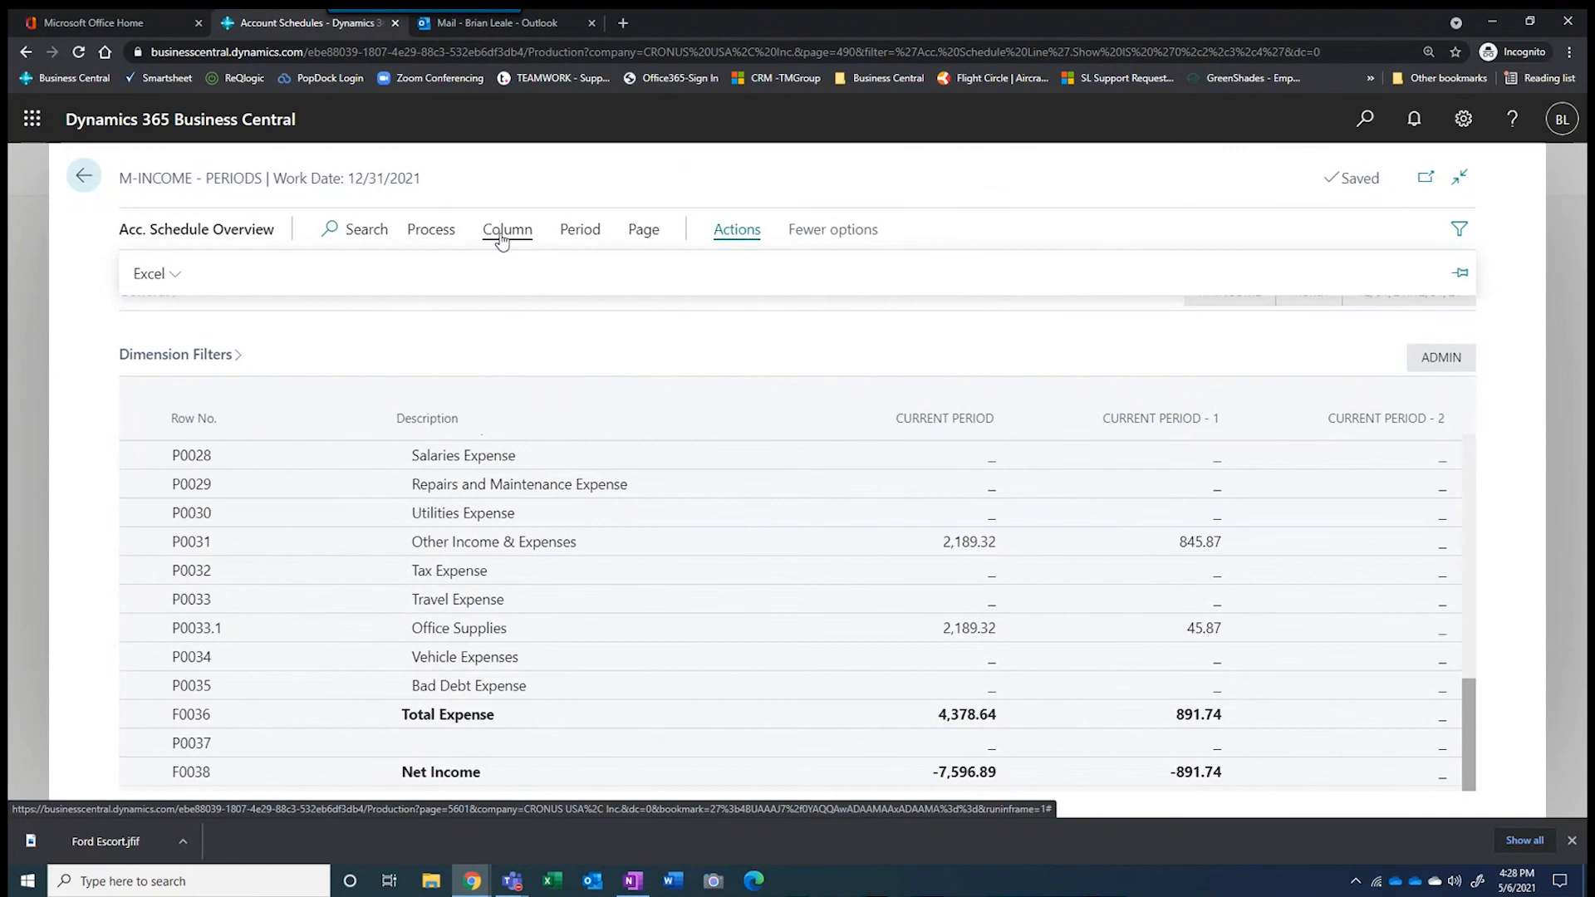
pyautogui.click(439, 234)
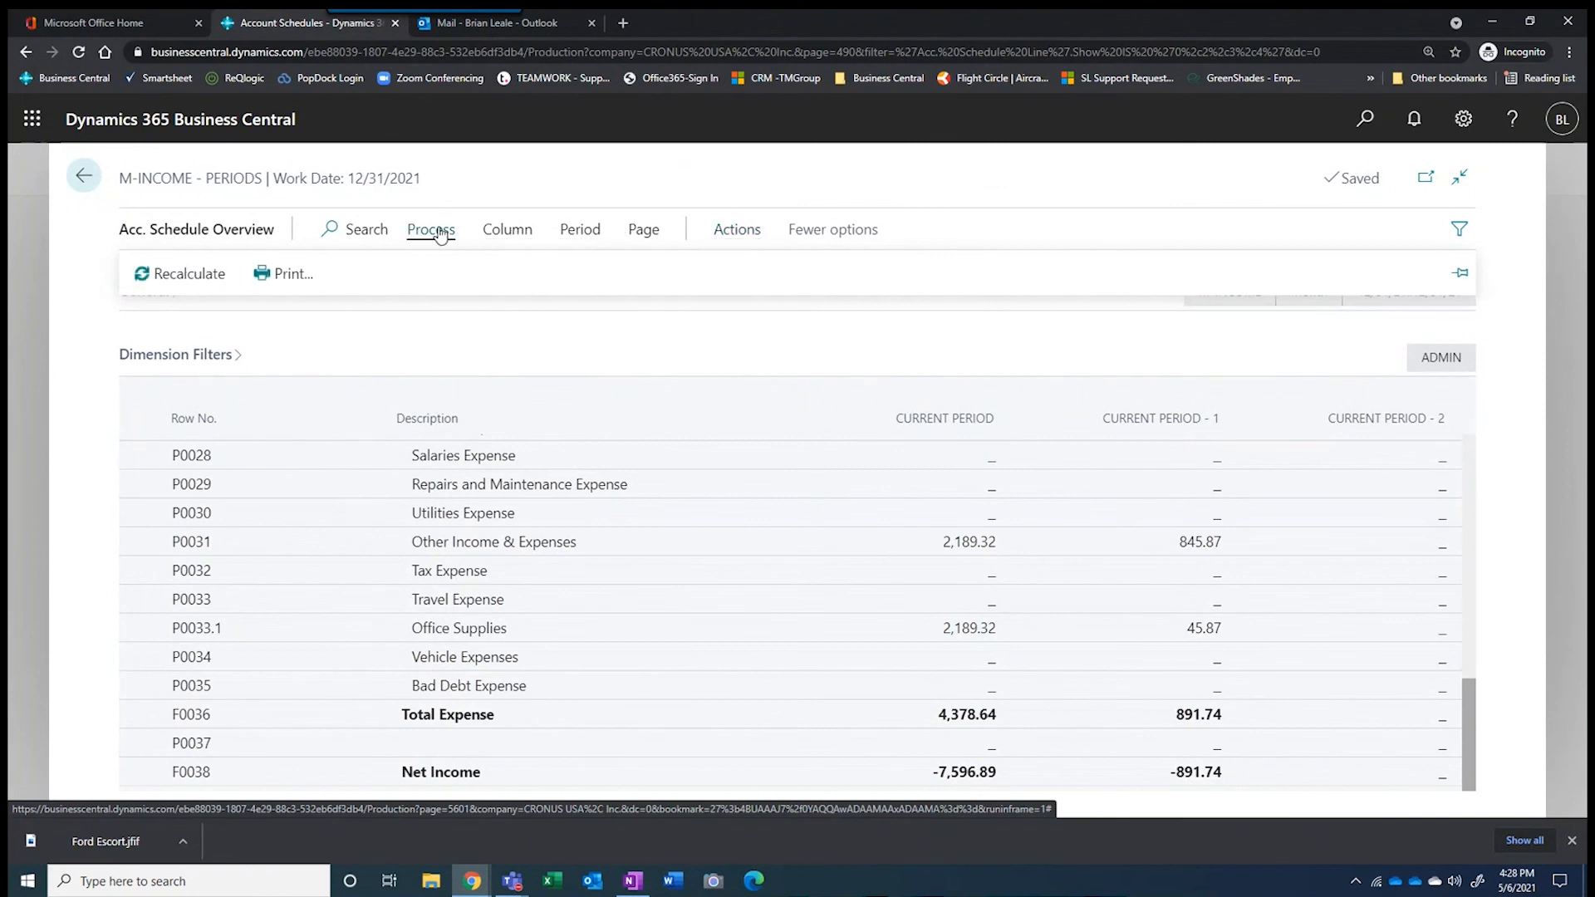
pyautogui.click(279, 277)
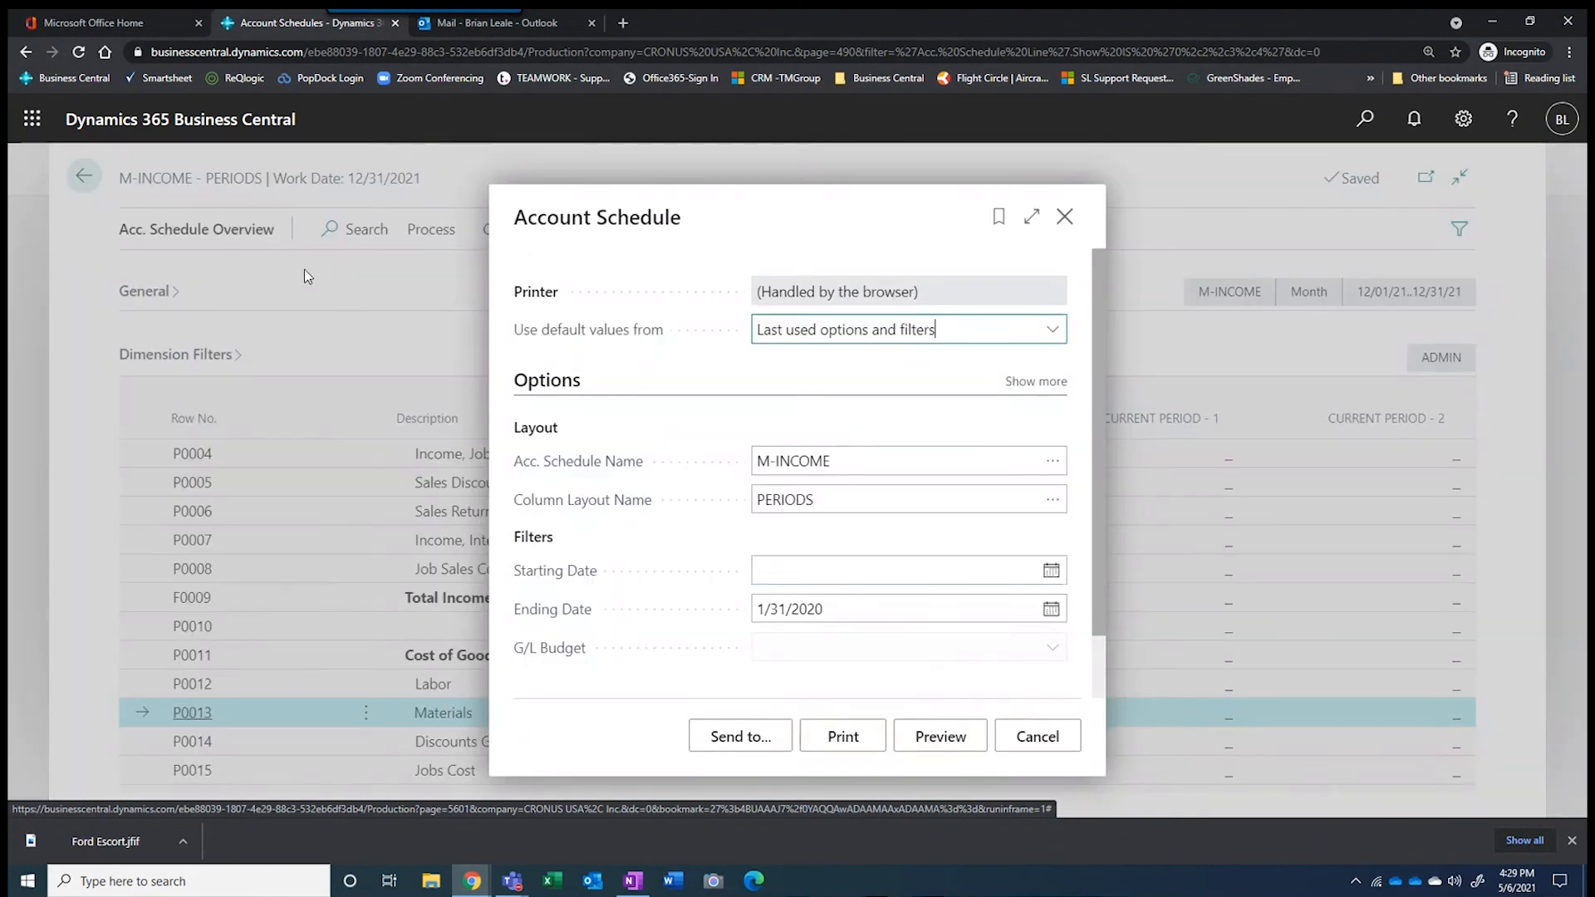
# Set the report's starting date to 1/1/2020 and ending date to 12/31/2021, and preview the income statement
pyautogui.click(802, 570)
pyautogui.write('0101')
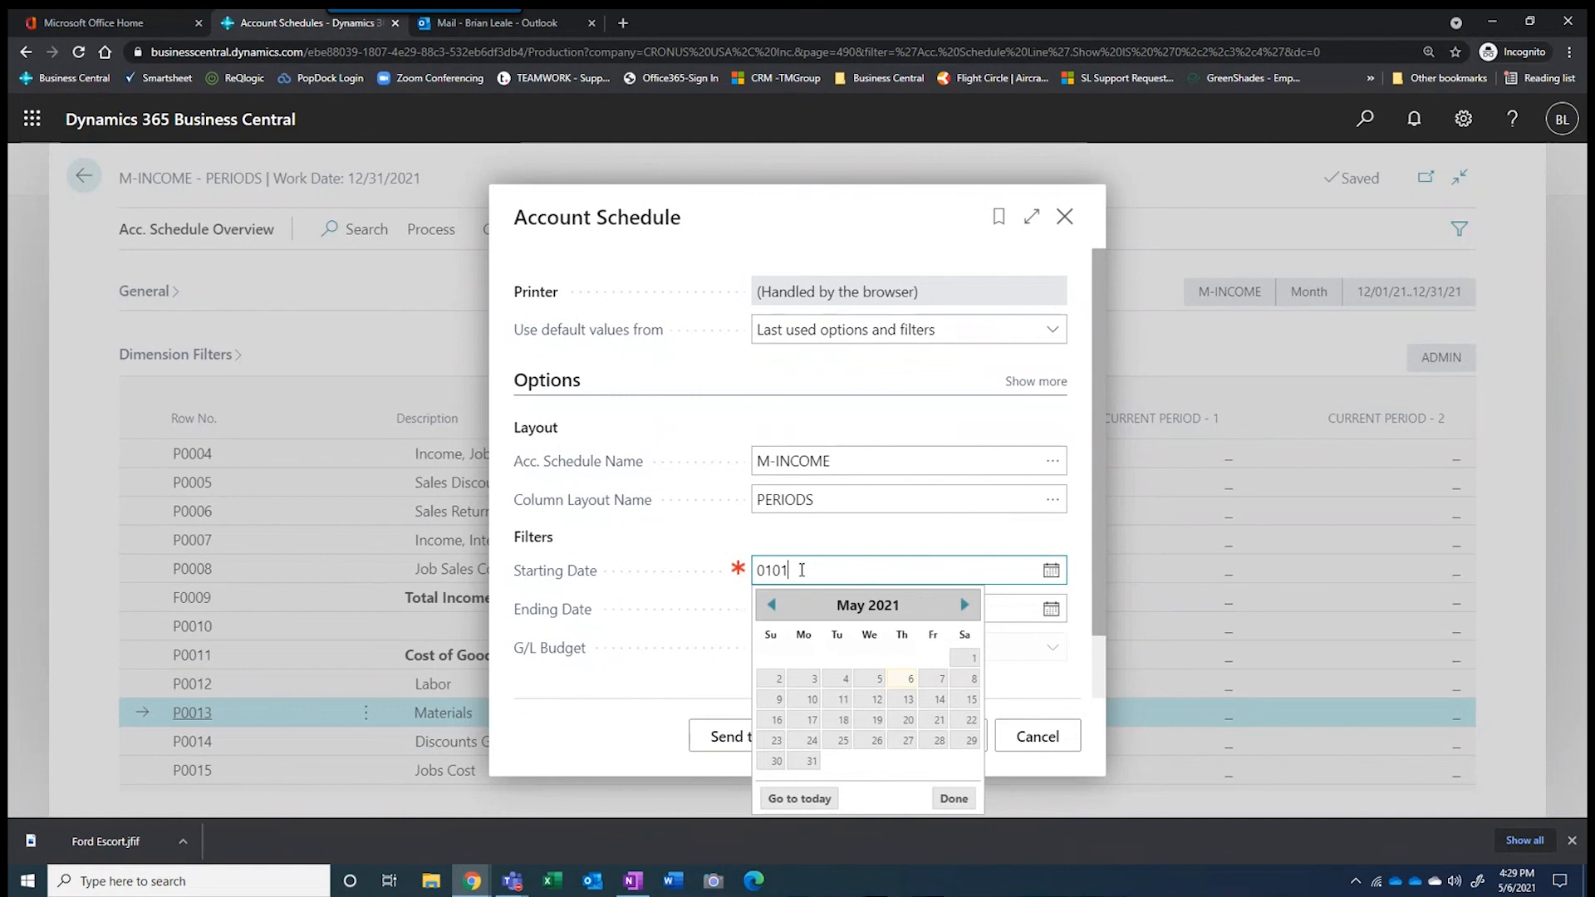
pyautogui.write('20')
pyautogui.press('Tab')
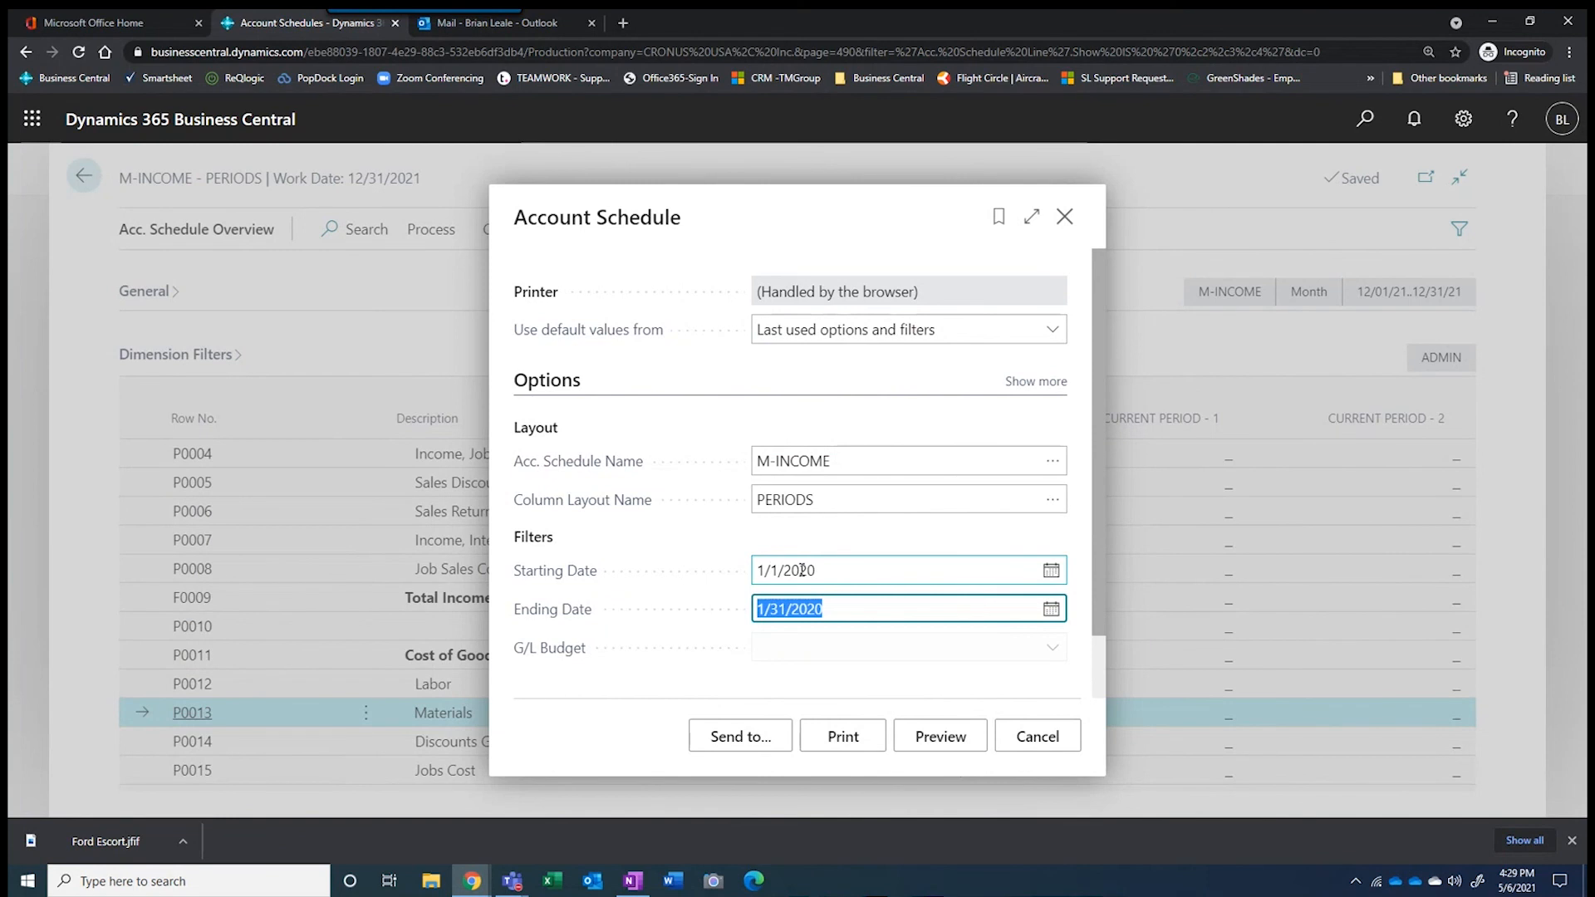
pyautogui.write('1231')
pyautogui.press('Tab')
pyautogui.click(939, 737)
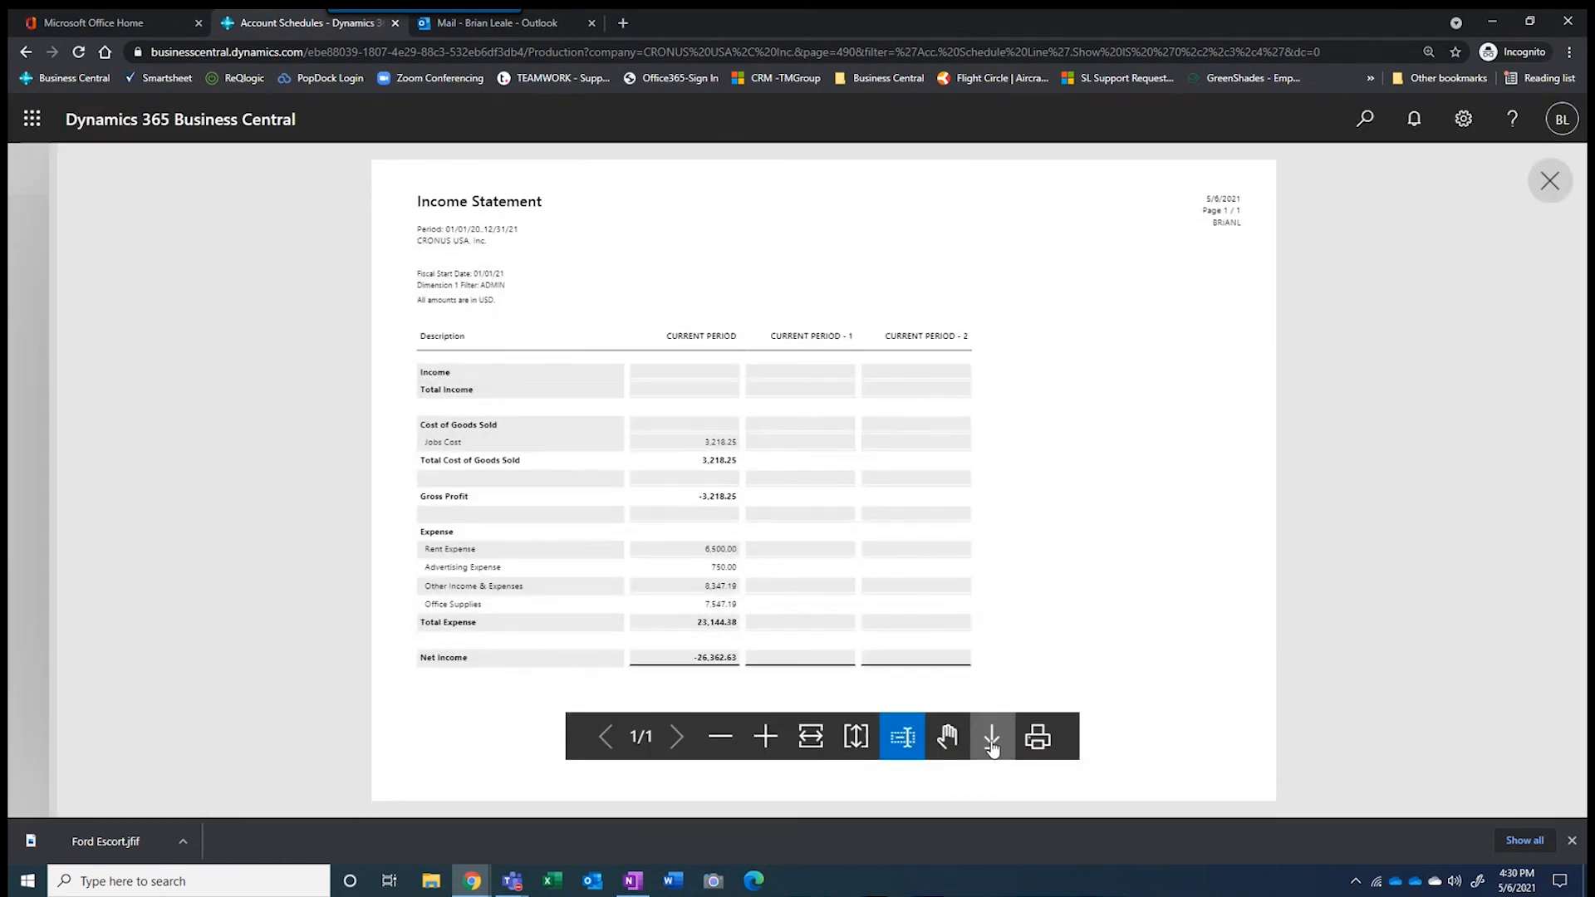
# Close the income statement preview and open the file type choices for sending the report
pyautogui.click(1546, 181)
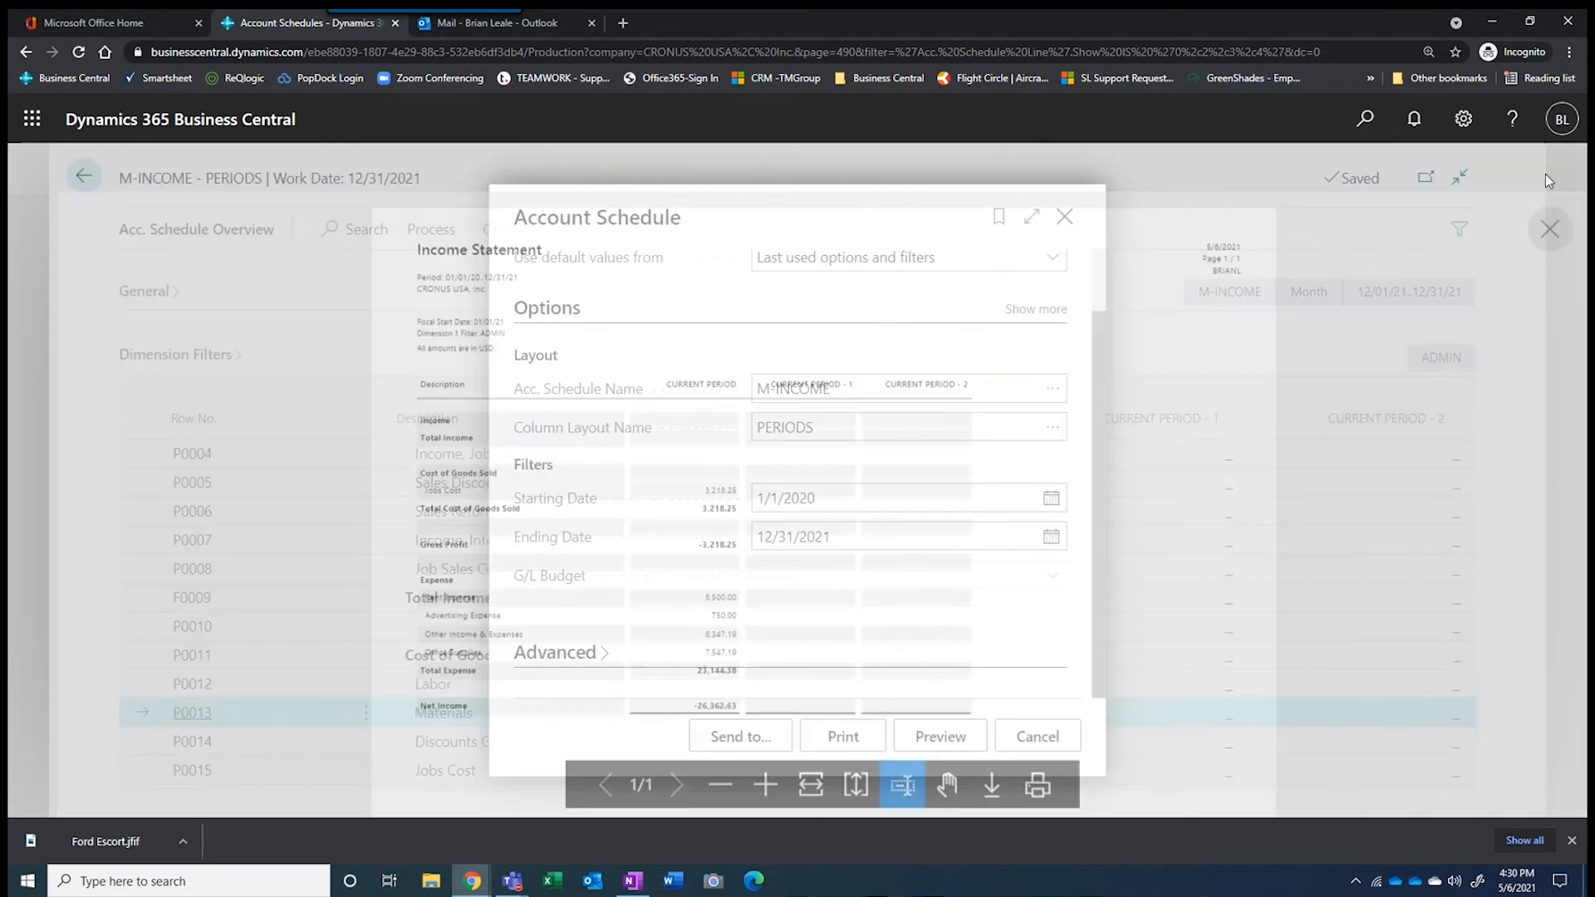
pyautogui.click(737, 743)
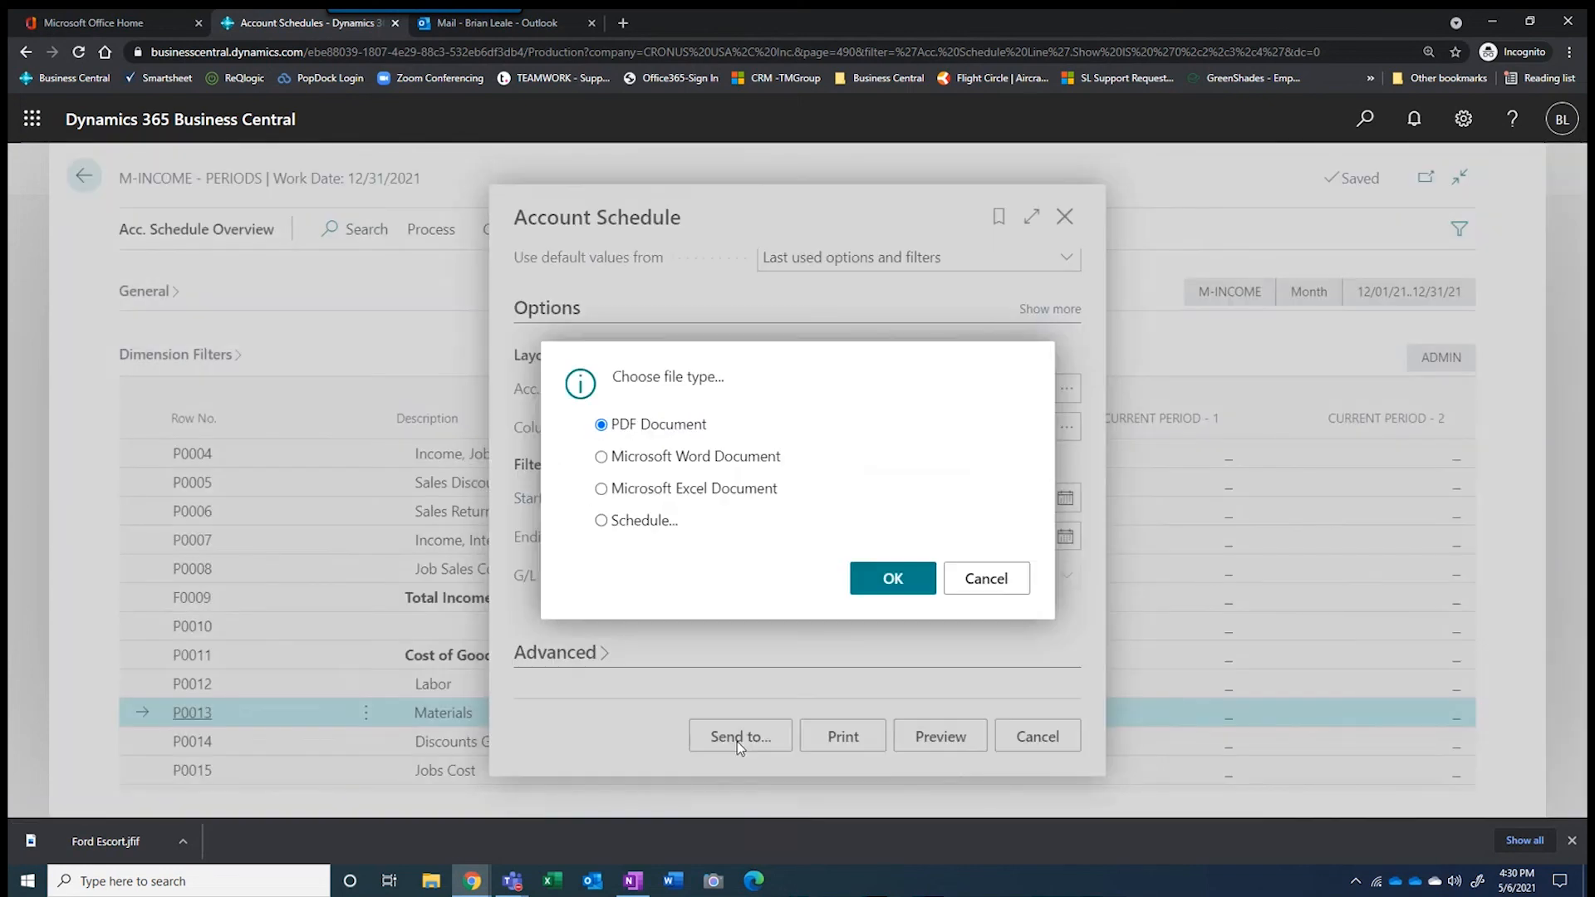